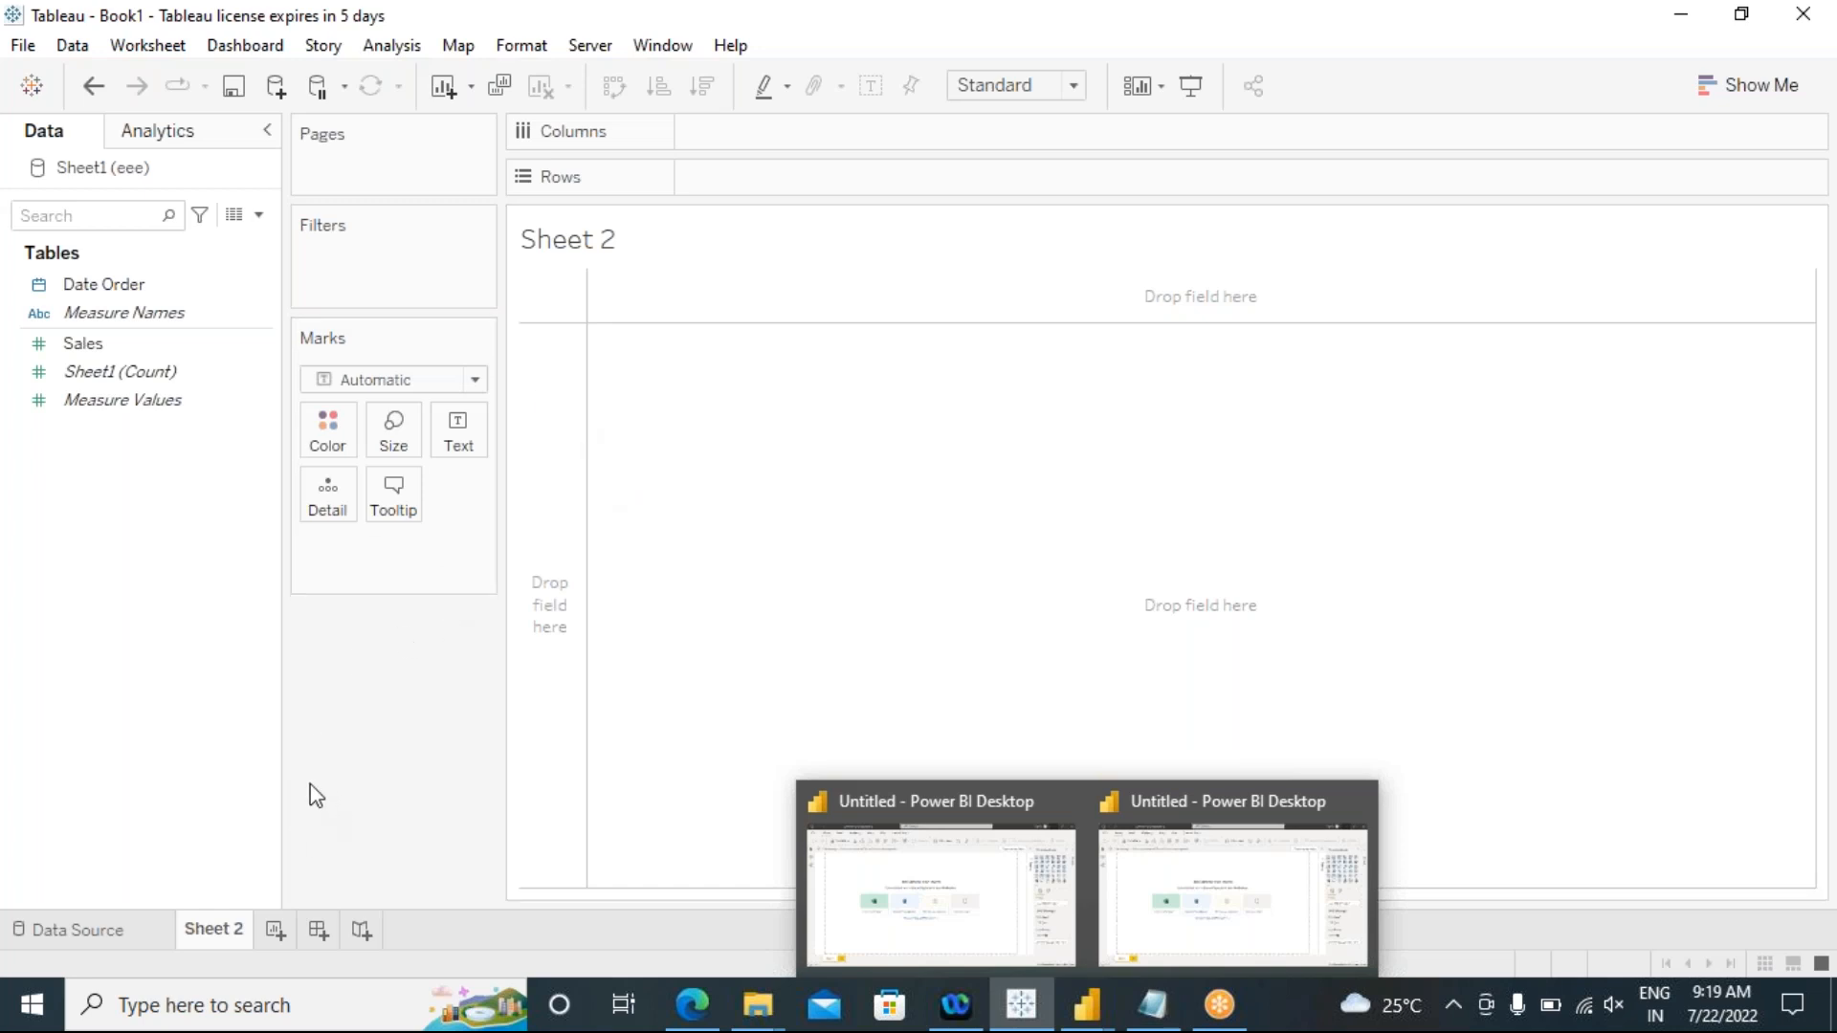
Step: Create a new parameter and name it "select time period"
{"action": "right_click", "coordinate": [56, 834]}
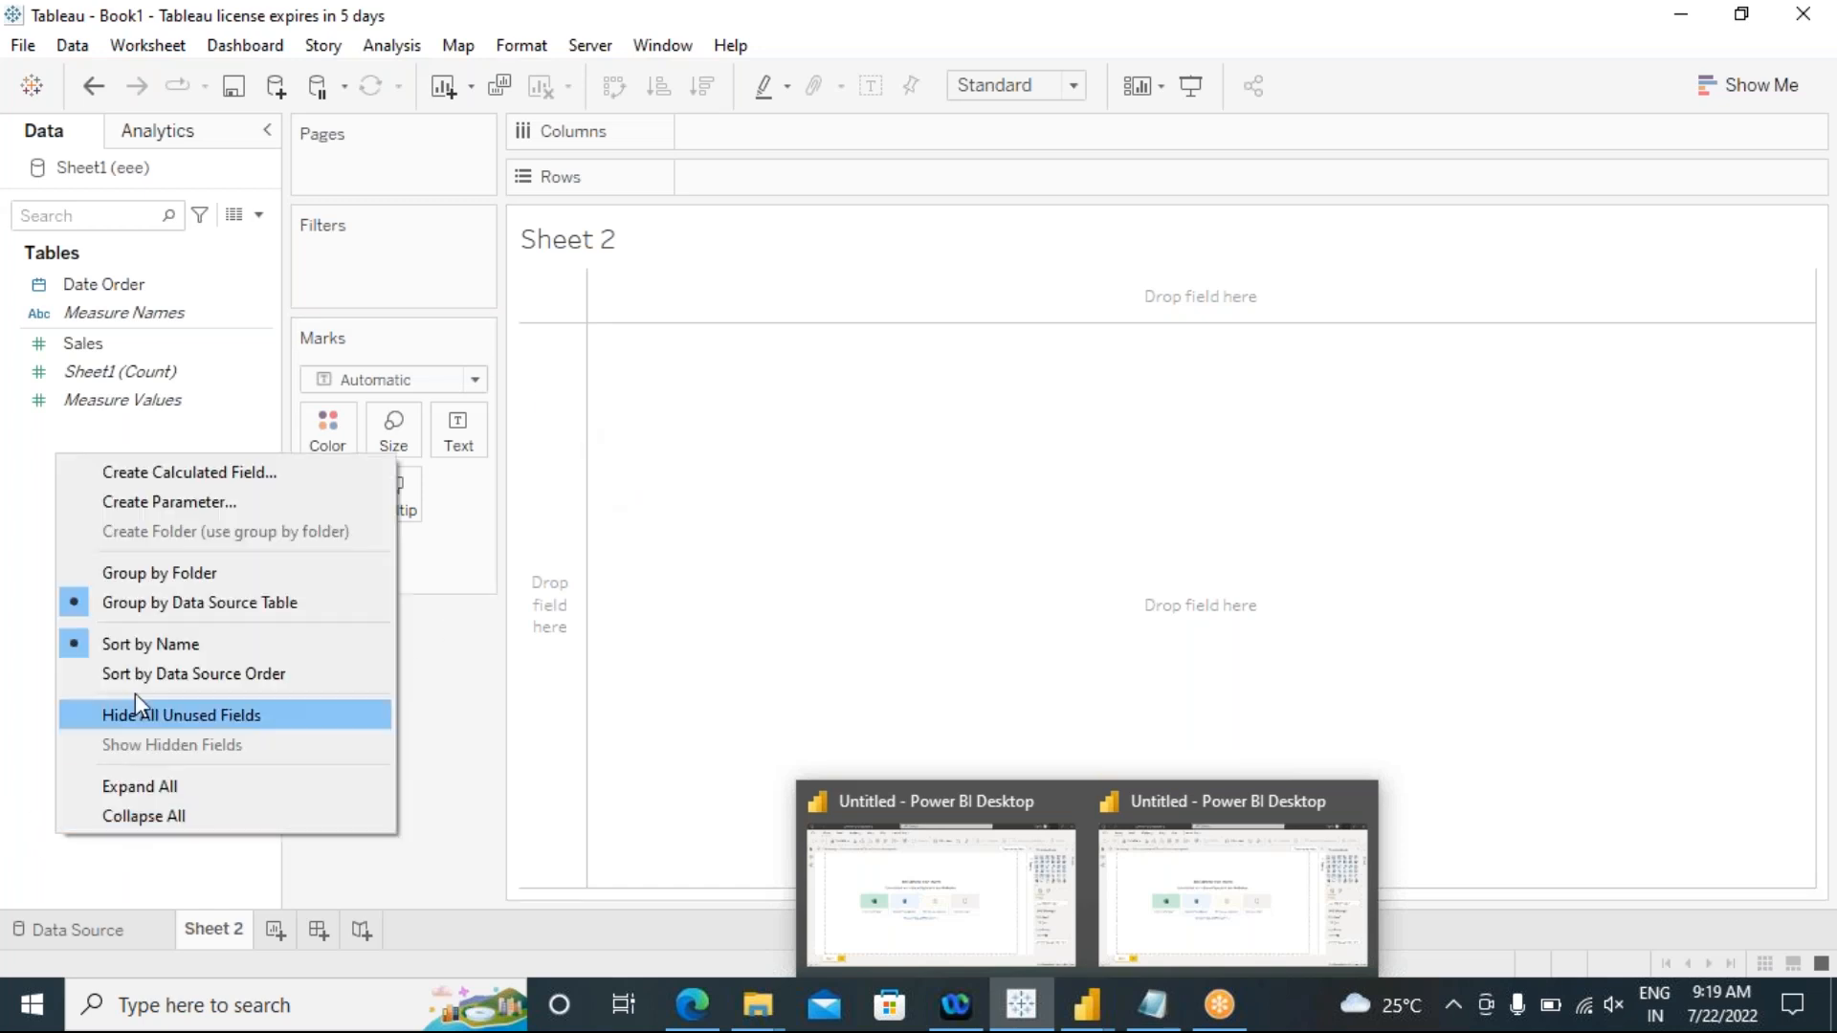
{"action": "left_click", "coordinate": [144, 507]}
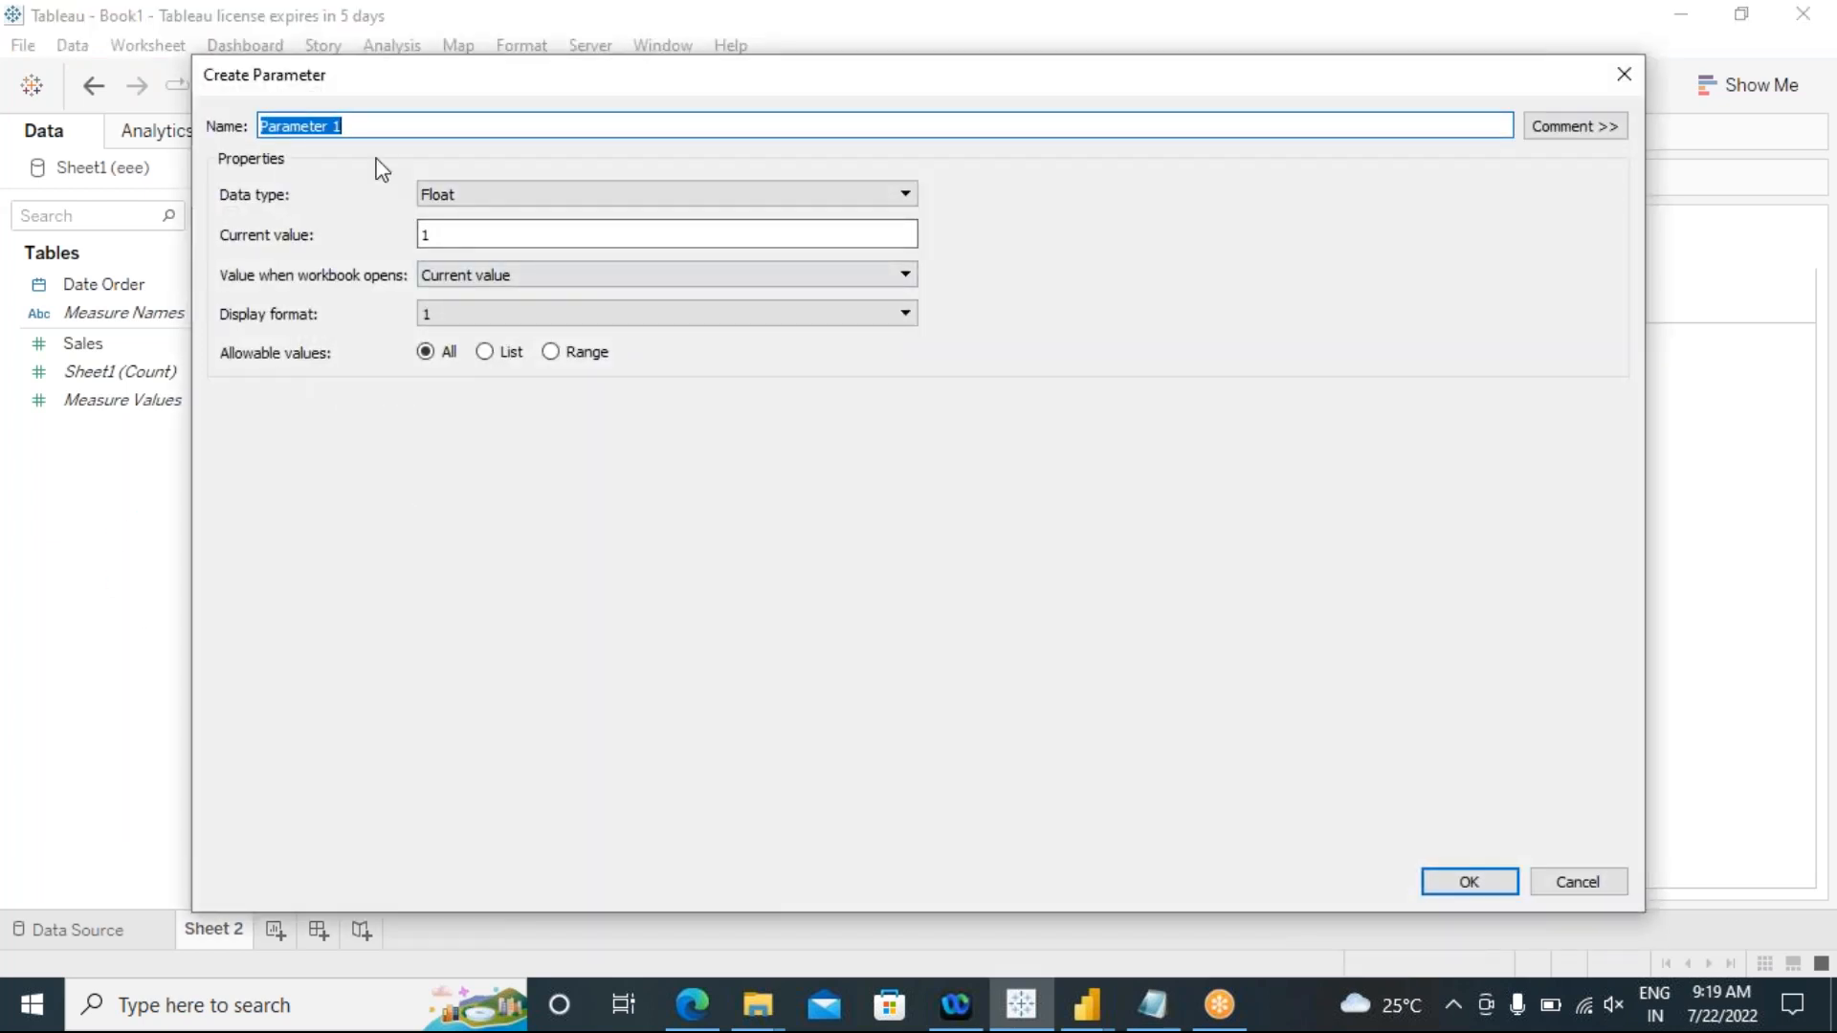
{"action": "key", "text": "BackSpace"}
{"action": "type", "text": "sele"}
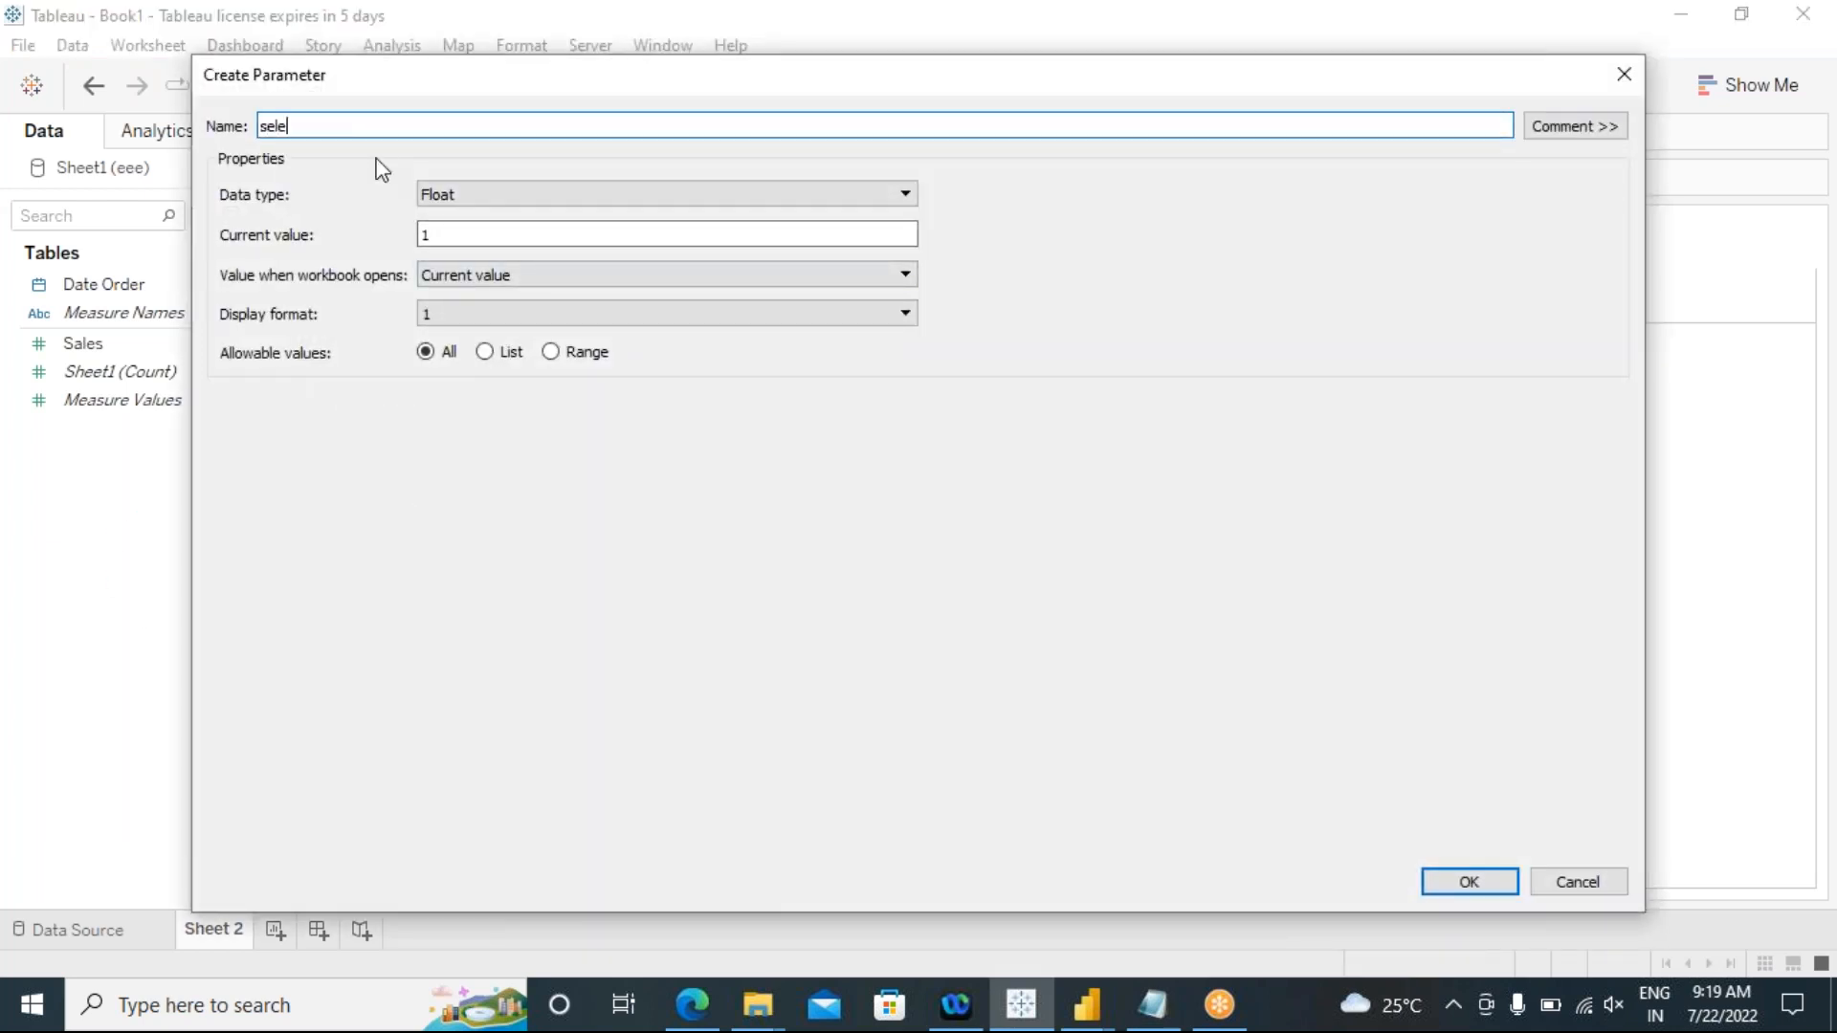
{"action": "type", "text": "ct time period"}
Step: Set the parameter's data type to String and restrict its allowable values to a list
{"action": "left_click", "coordinate": [534, 196]}
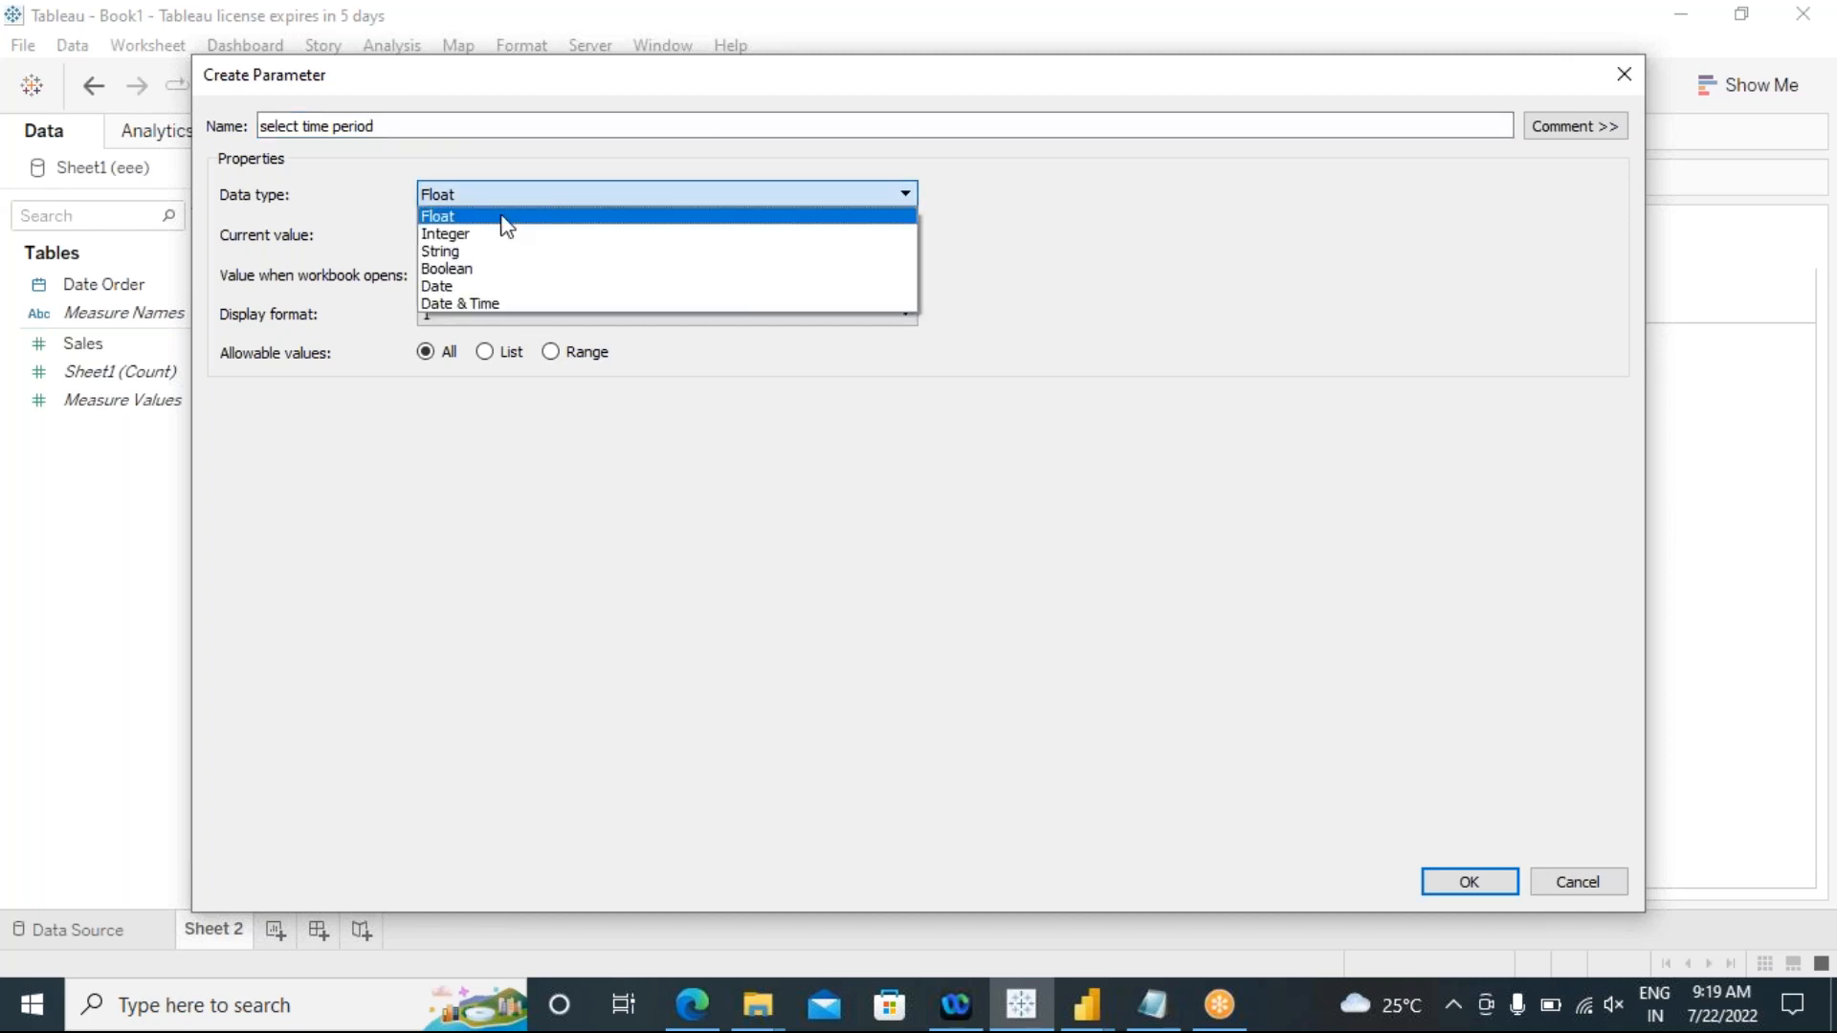
{"action": "left_click", "coordinate": [468, 253]}
{"action": "left_click", "coordinate": [484, 352]}
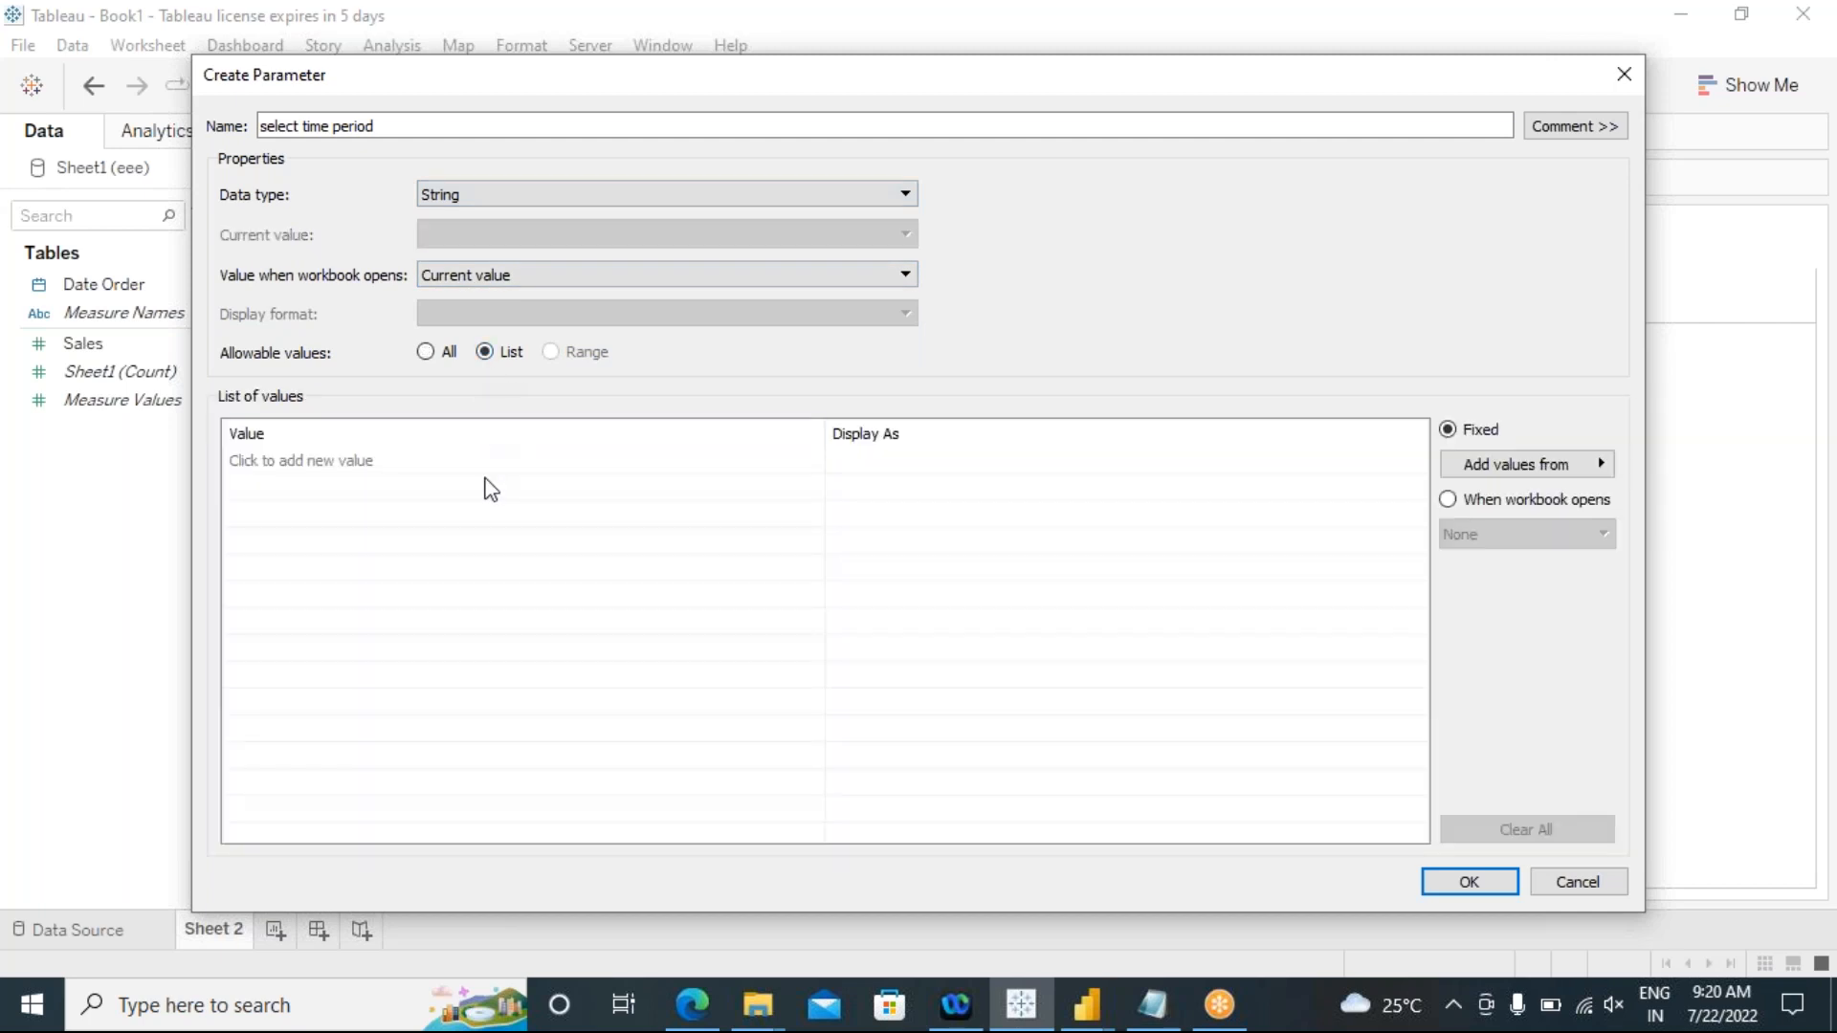
Step: Add the values 1, 2 and 3 to the parameter's list of values
{"action": "left_click", "coordinate": [284, 464]}
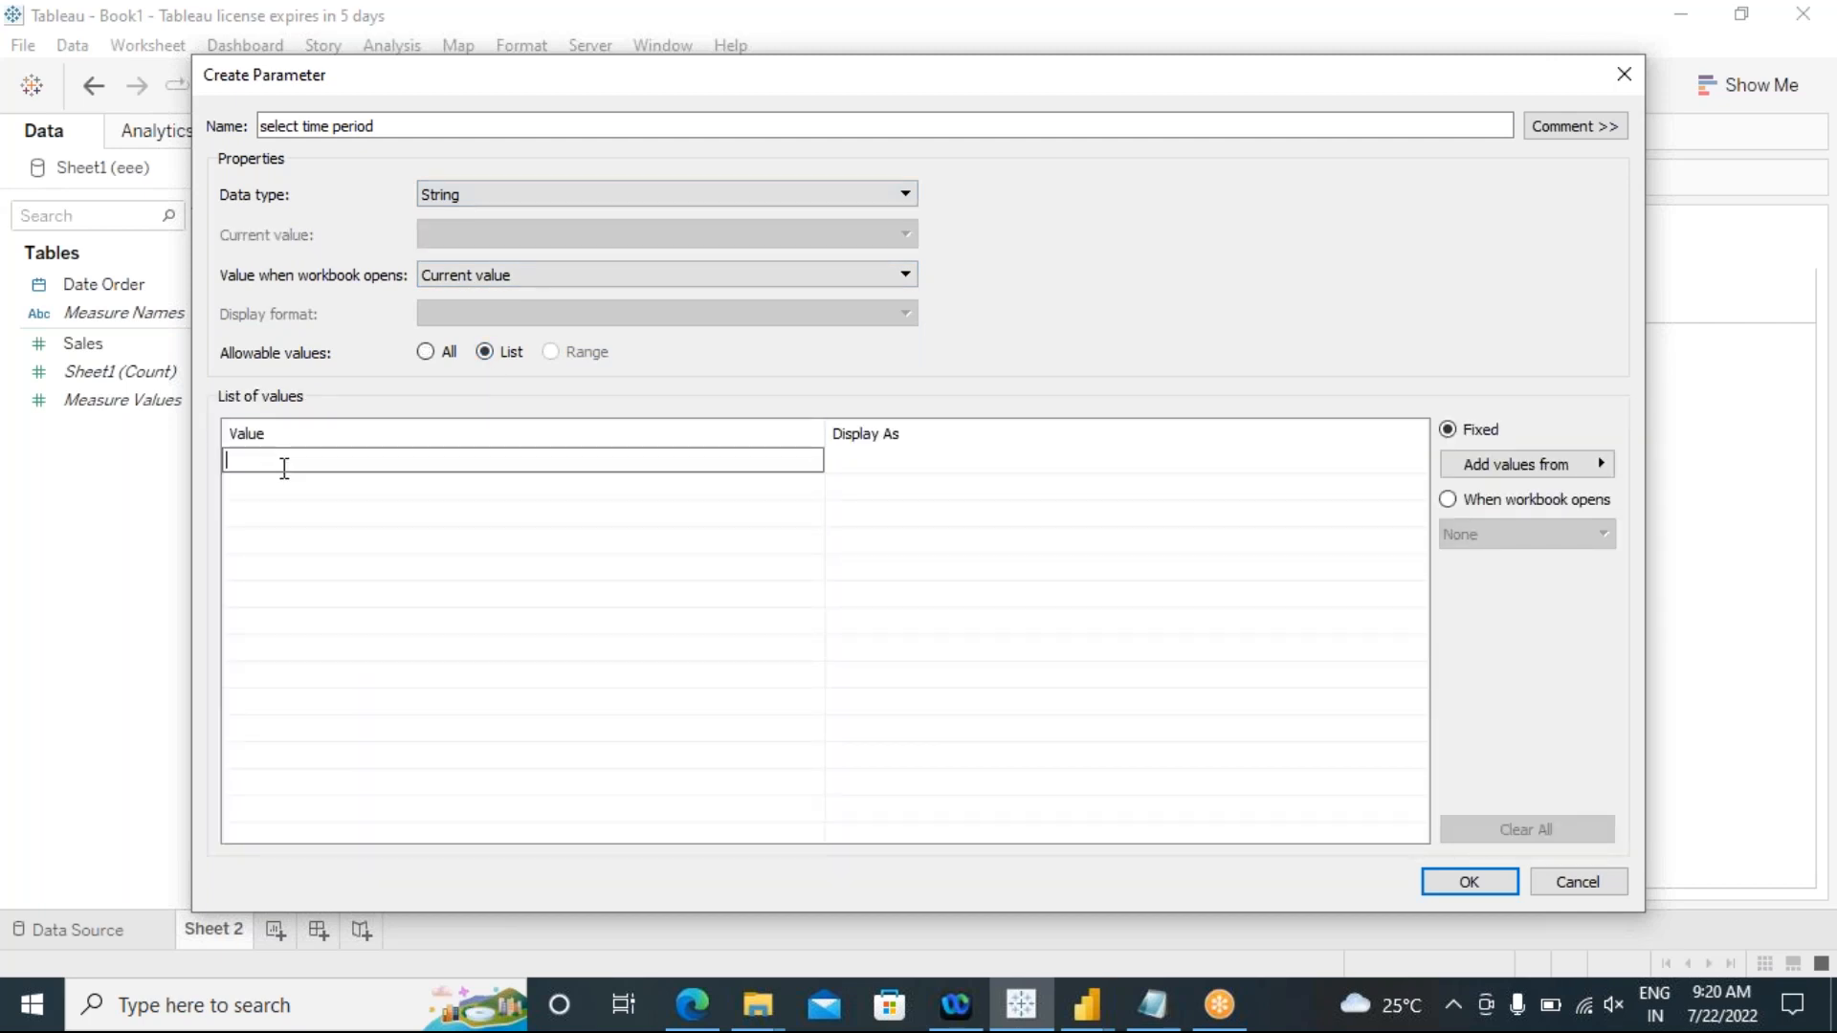
{"action": "type", "text": "1"}
{"action": "left_click", "coordinate": [249, 489]}
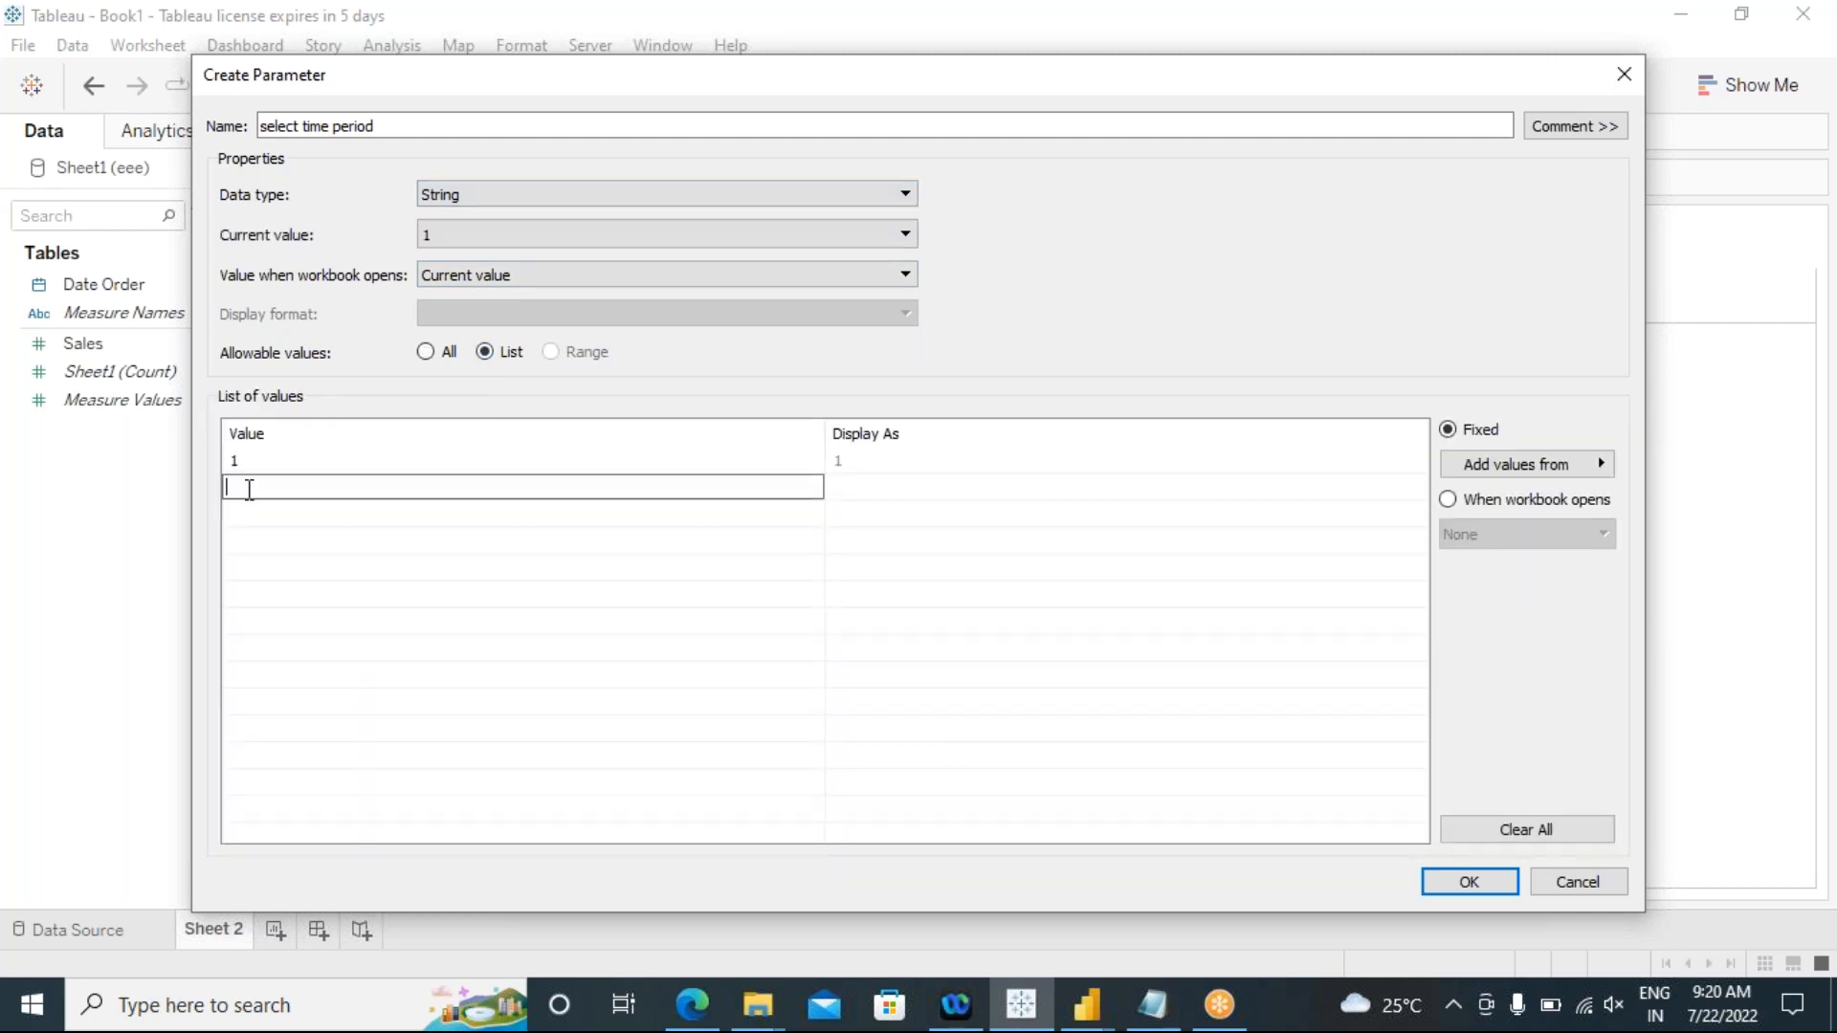
{"action": "type", "text": "2"}
{"action": "left_click", "coordinate": [255, 517]}
{"action": "type", "text": "3"}
{"action": "left_click", "coordinate": [300, 543]}
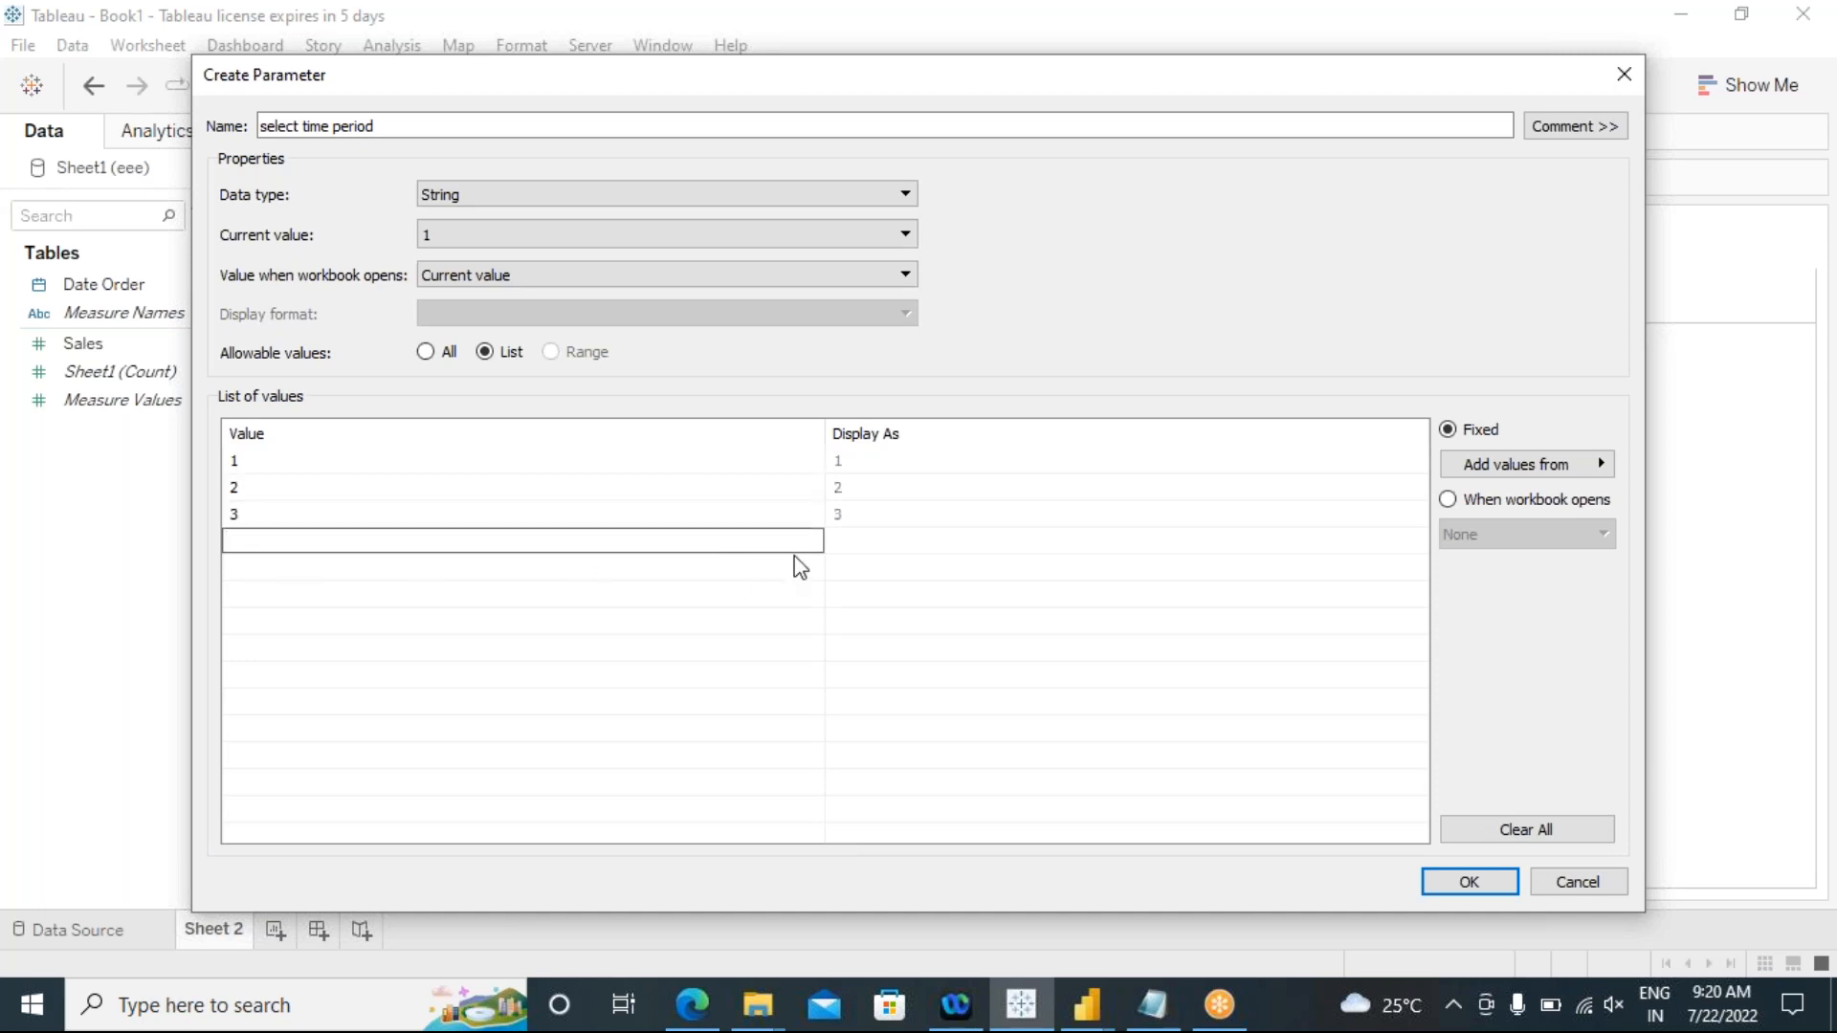
Step: Set the display text of value 1 to "Last Month Sales"
{"action": "left_click", "coordinate": [869, 469]}
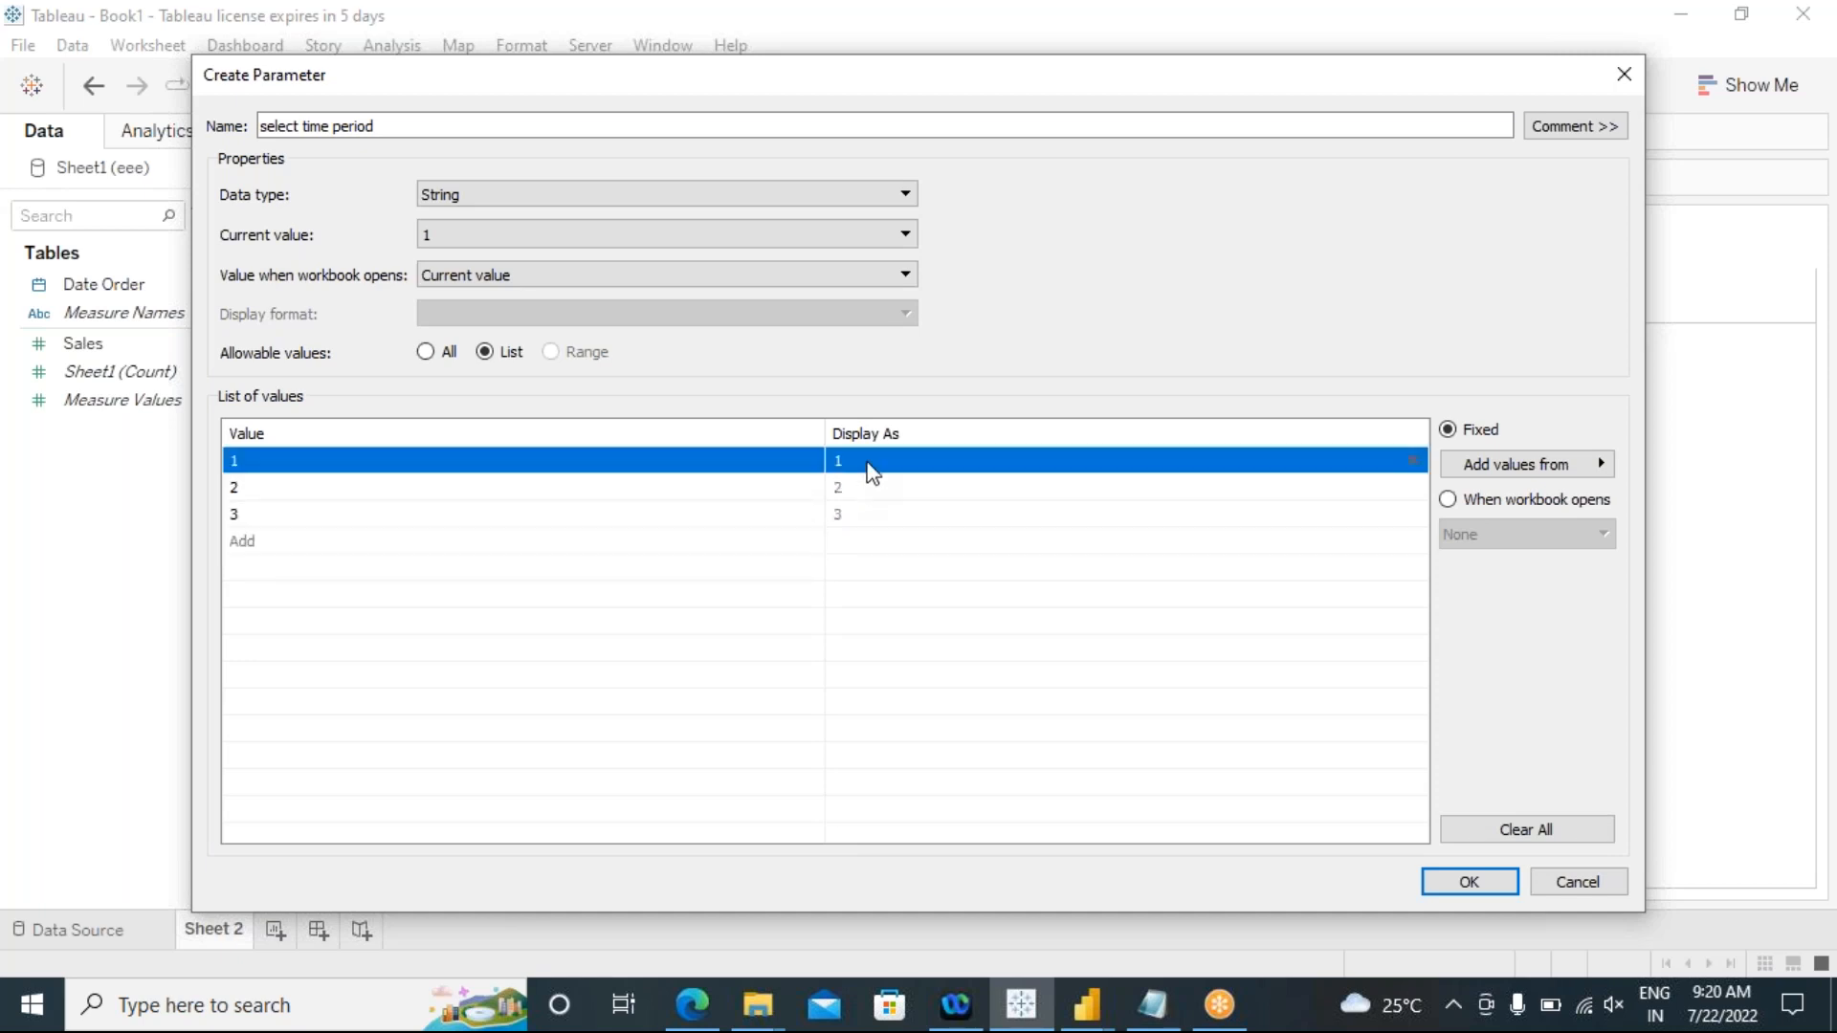
{"action": "left_click", "coordinate": [872, 464]}
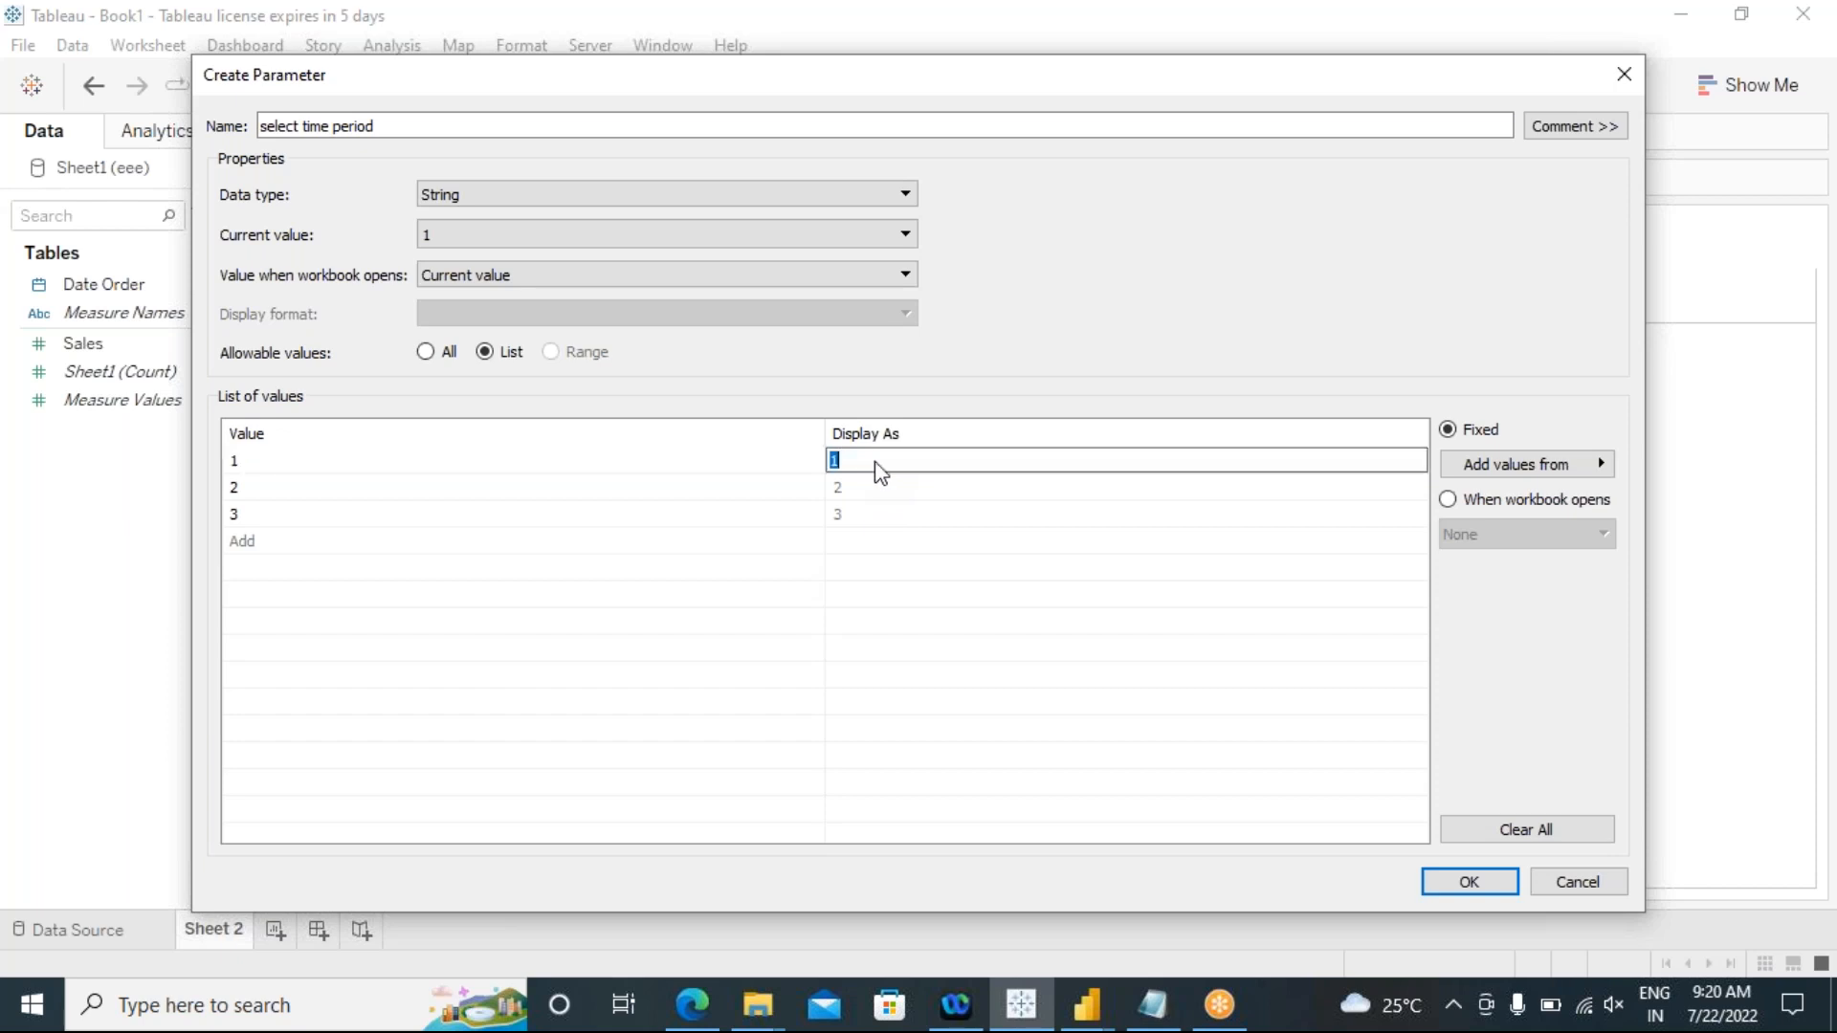
{"action": "key", "text": "BackSpace"}
{"action": "type", "text": "Last Month Sales"}
Step: Set the display text of value 2 to "Last Quarter Sales"
{"action": "left_click", "coordinate": [849, 495]}
{"action": "left_click", "coordinate": [849, 493]}
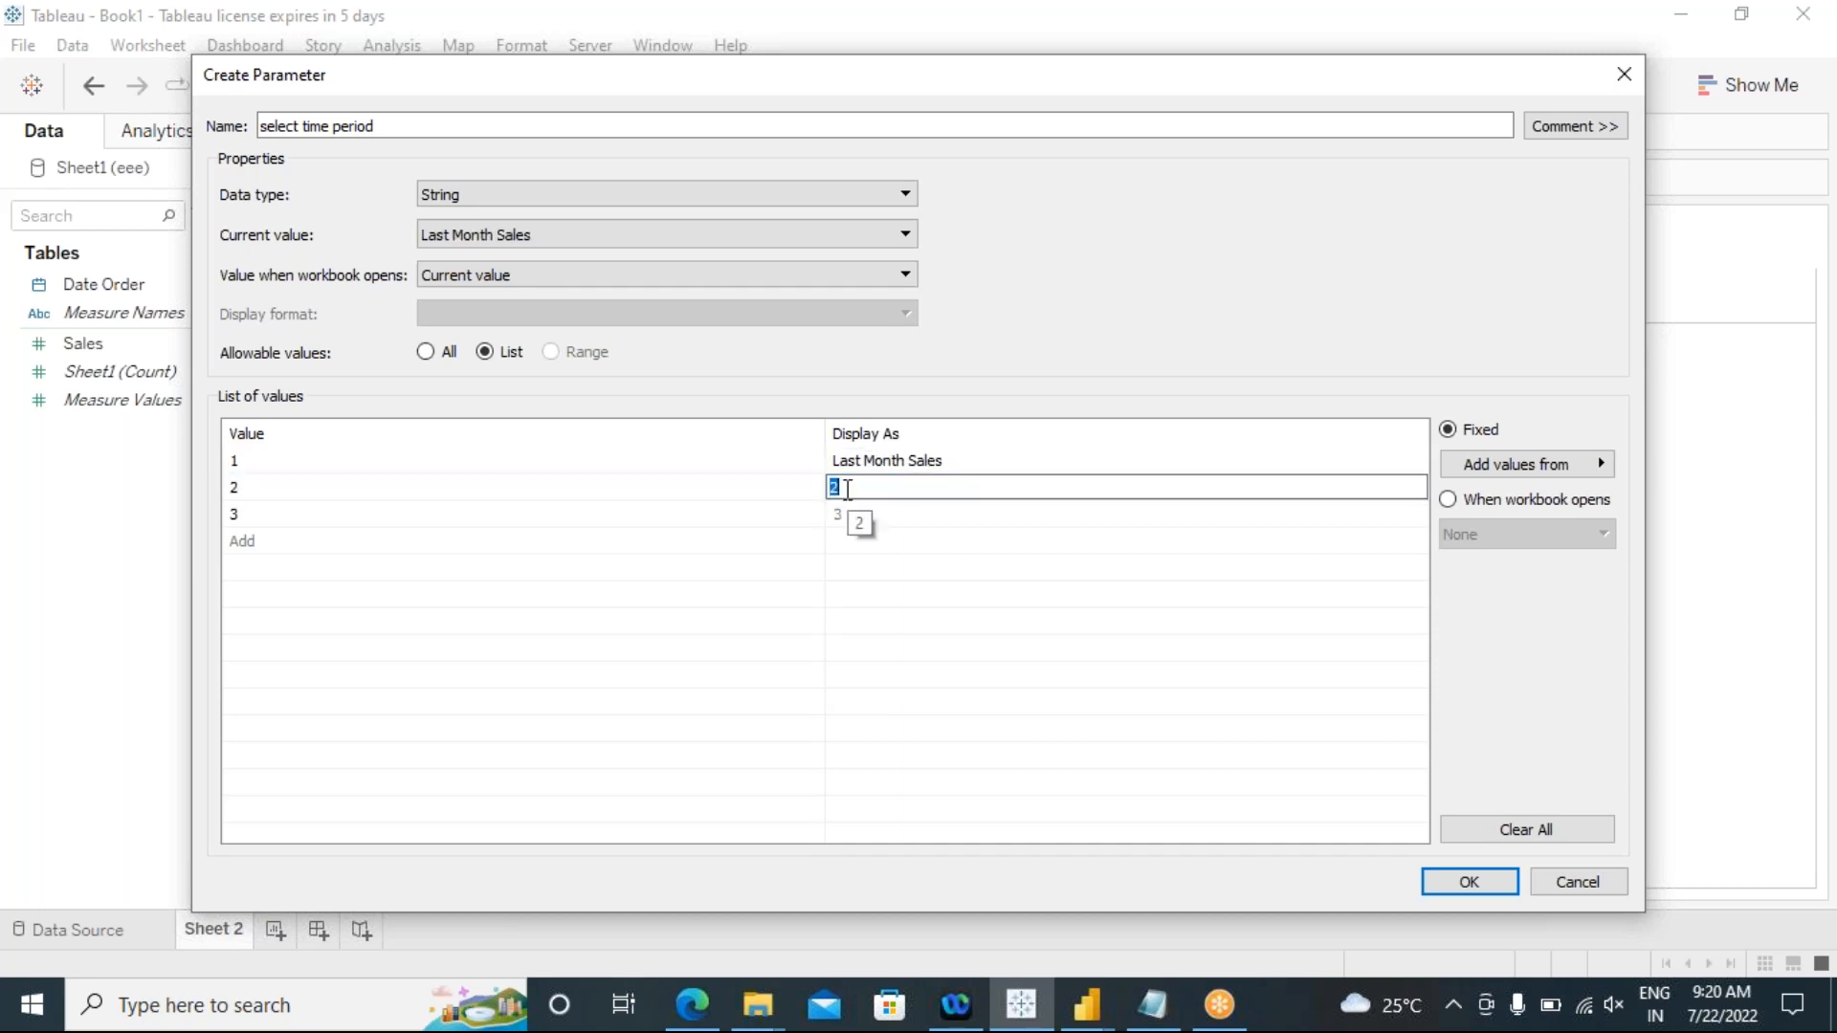
{"action": "type", "text": "Last Quarter"}
{"action": "type", "text": "Sales"}
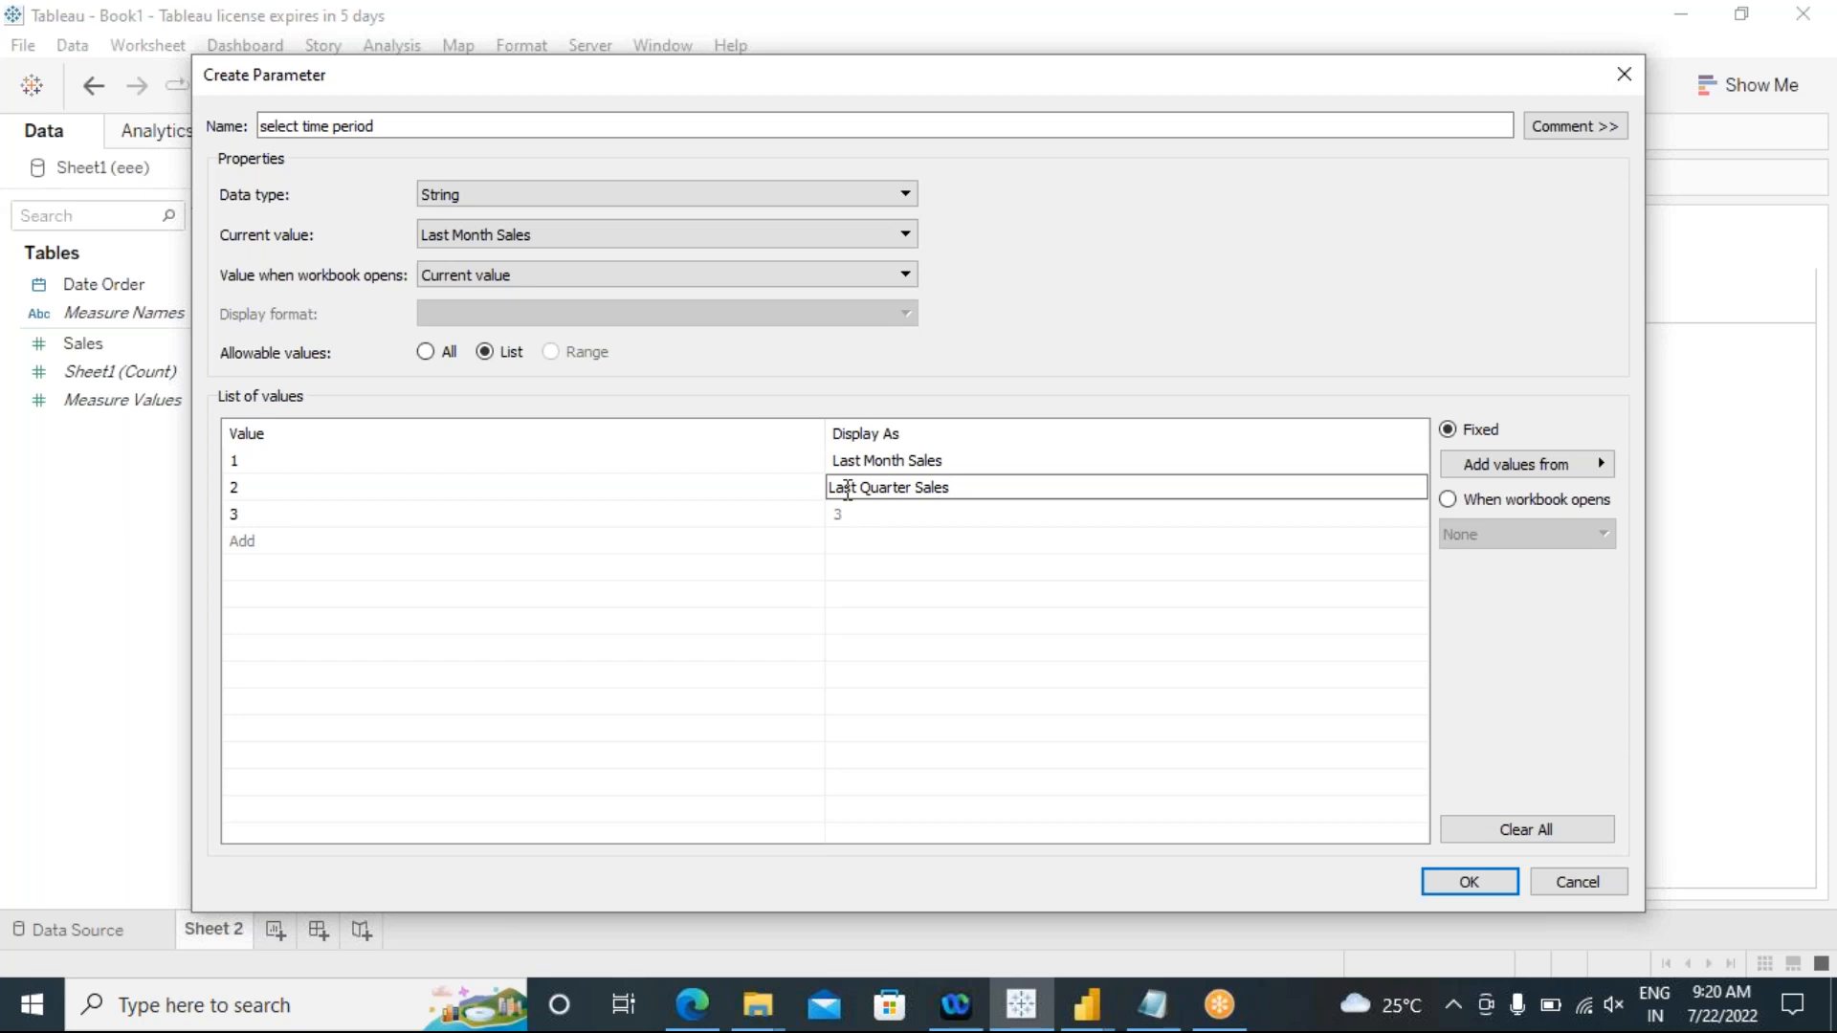
Step: Set the display text of value 3 to "Last Year Sales" and save the parameter
{"action": "left_click", "coordinate": [864, 517]}
{"action": "left_click", "coordinate": [862, 516]}
{"action": "type", "text": "Last Year Sae"}
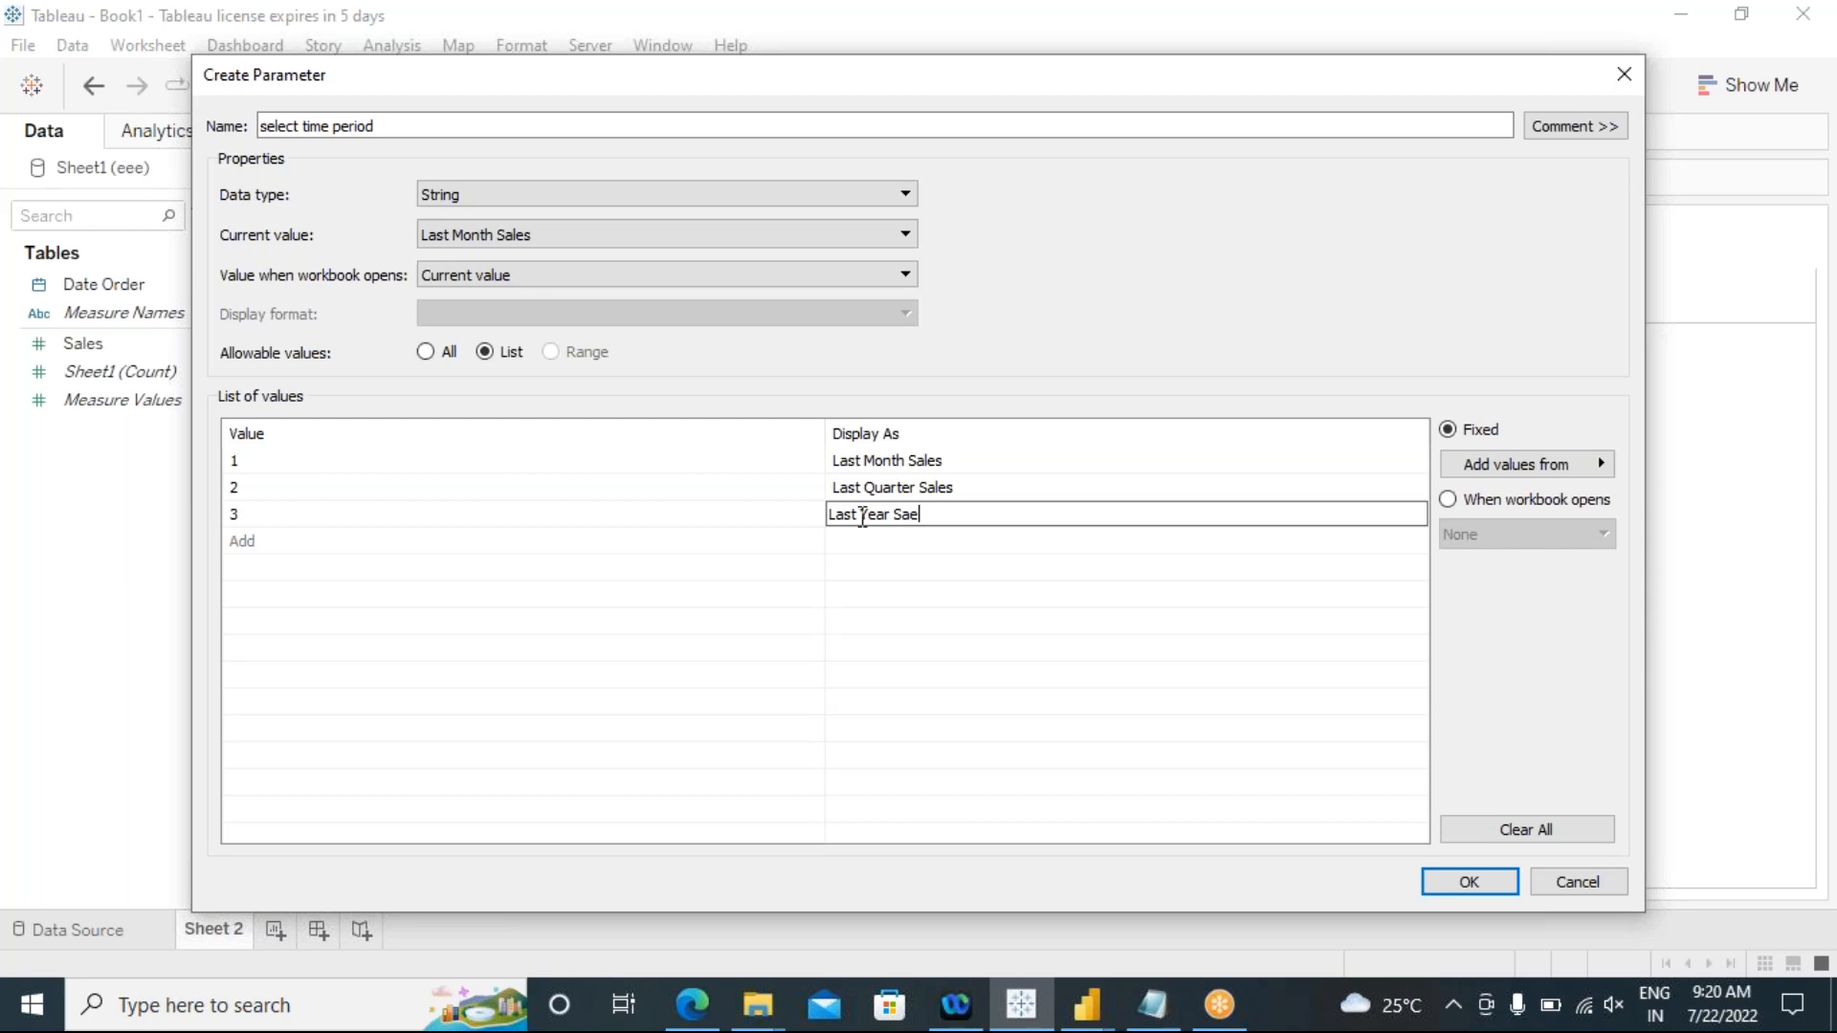
{"action": "key", "text": "BackSpace"}
{"action": "type", "text": "les"}
{"action": "left_click", "coordinate": [897, 617]}
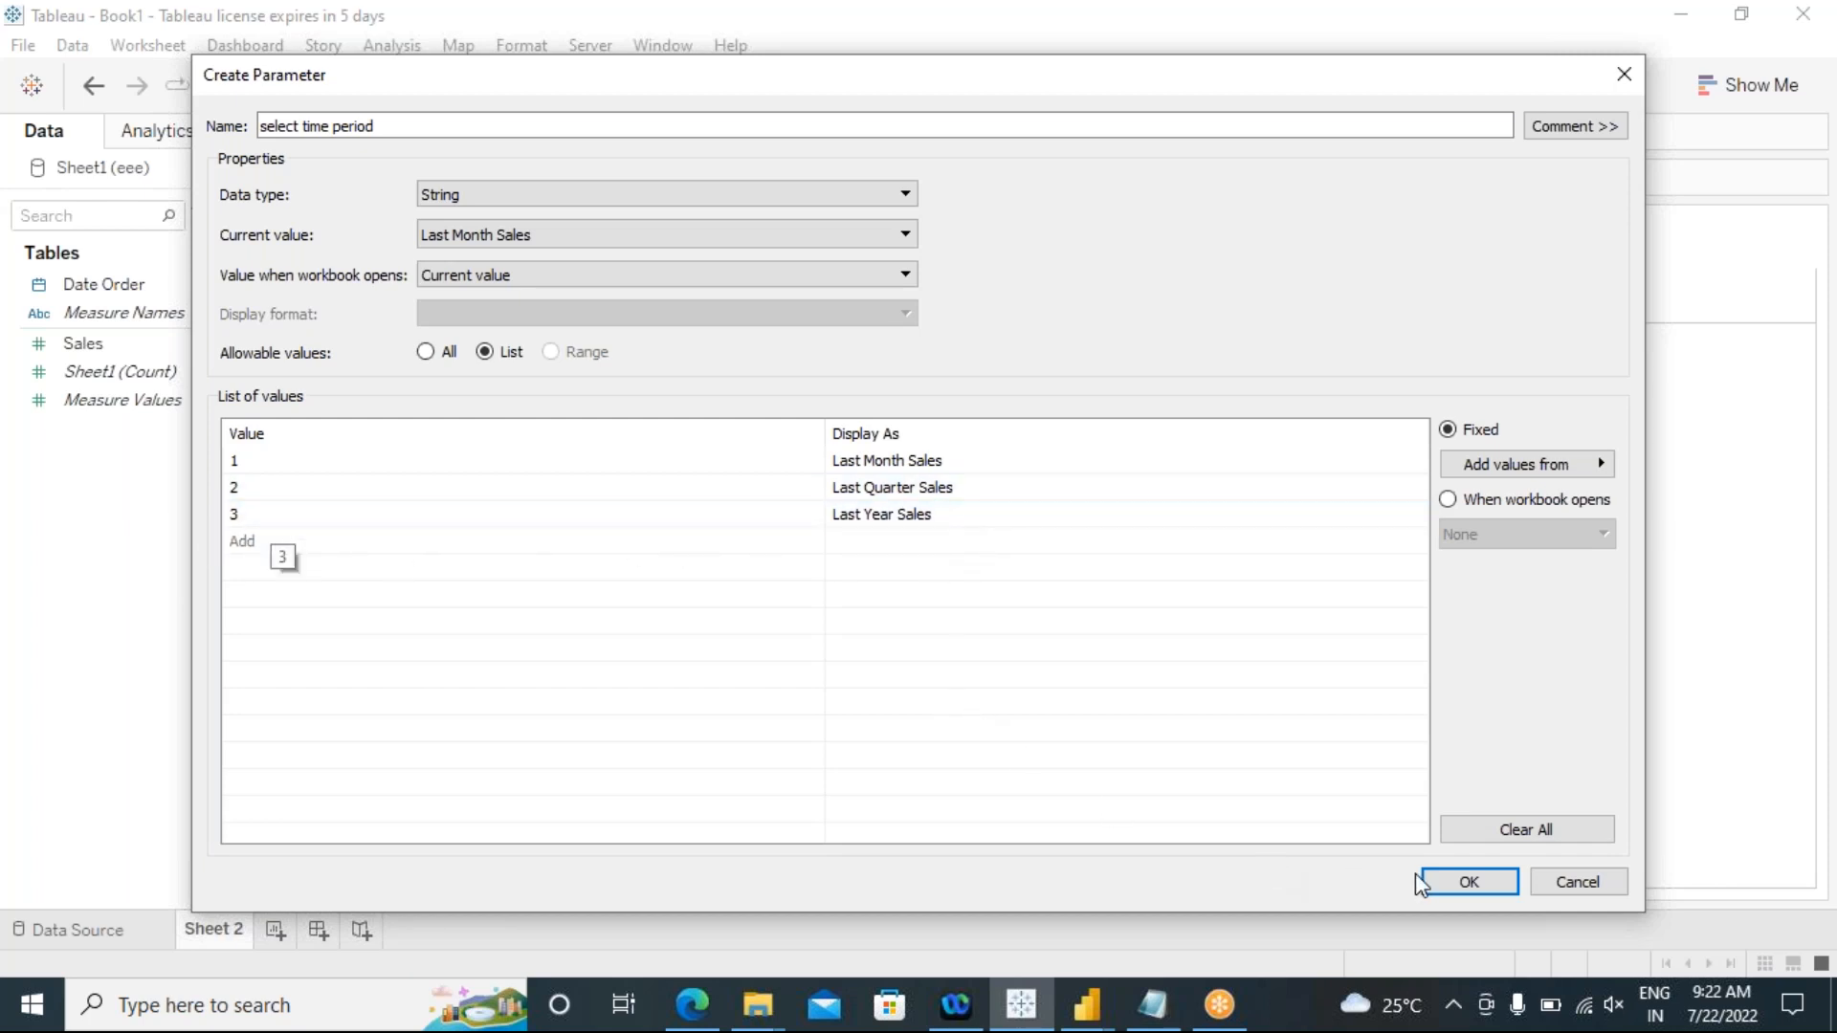
{"action": "left_click", "coordinate": [1471, 885]}
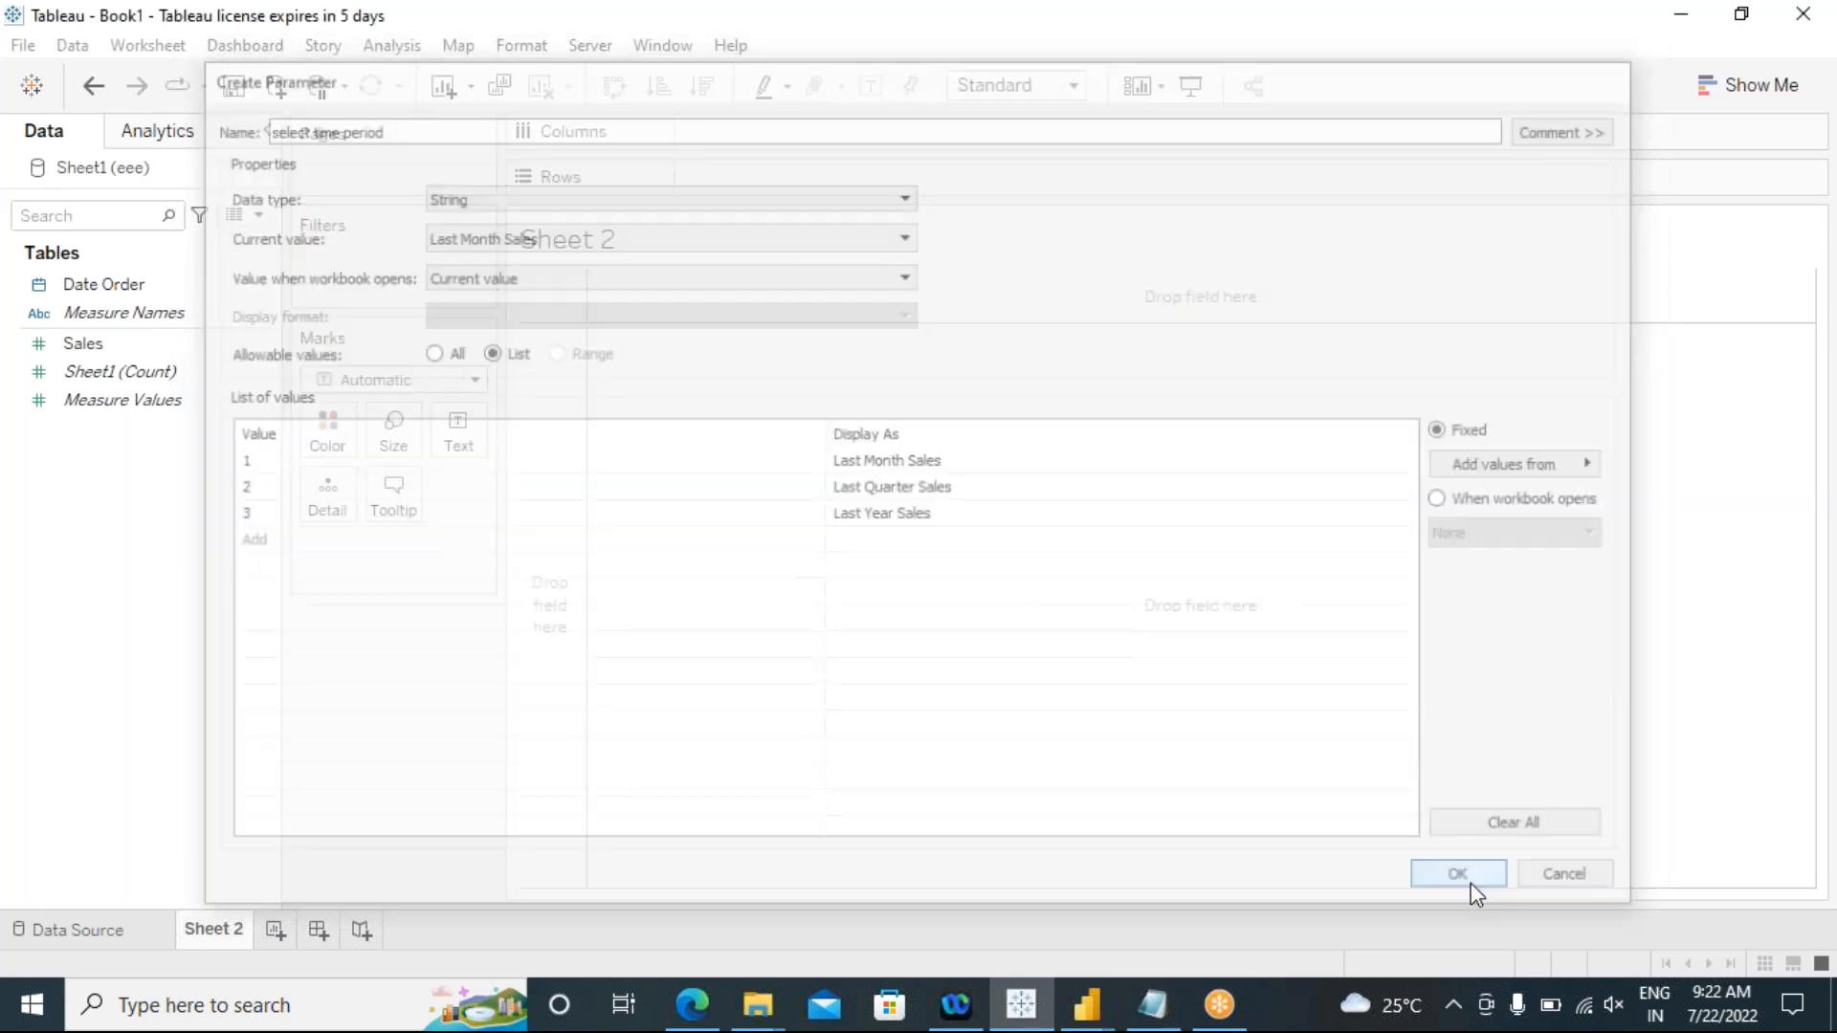
Step: Reopen the select time period parameter's definition and review how its values map to their display names
{"action": "left_click_drag", "start_coordinate": [175, 846], "coordinate": [176, 579]}
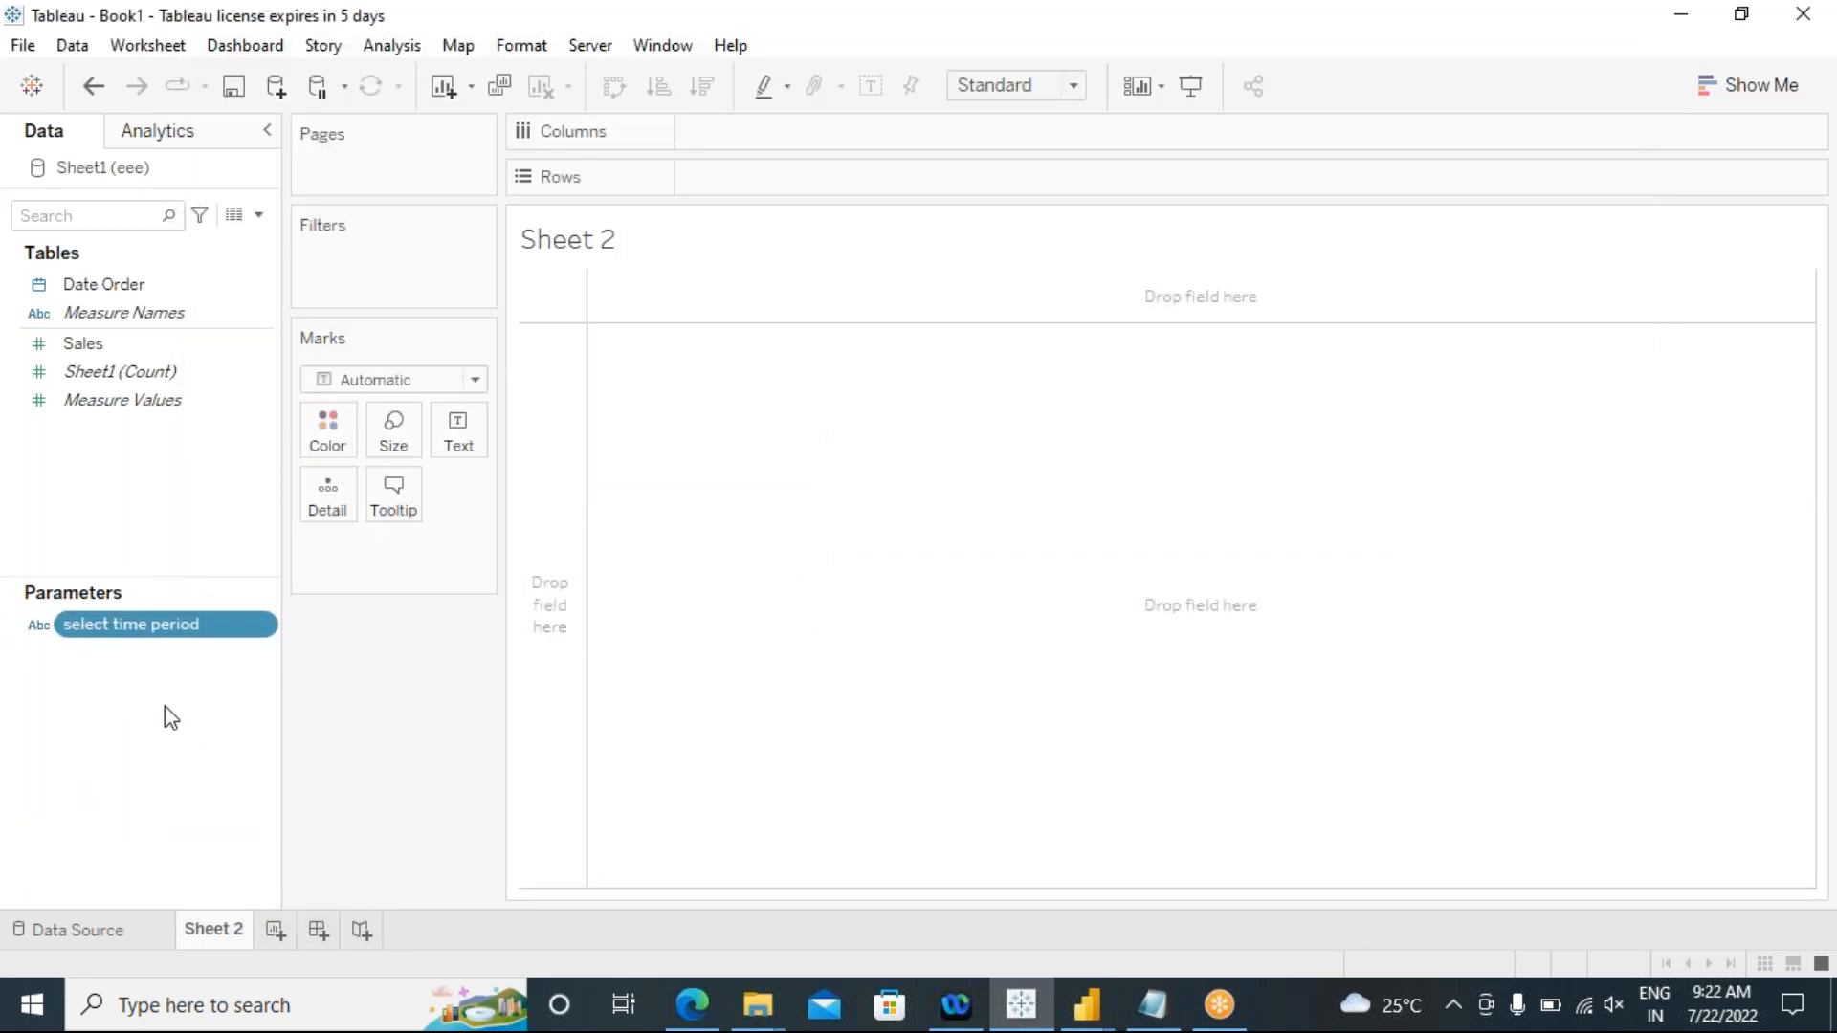
{"action": "right_click", "coordinate": [263, 624]}
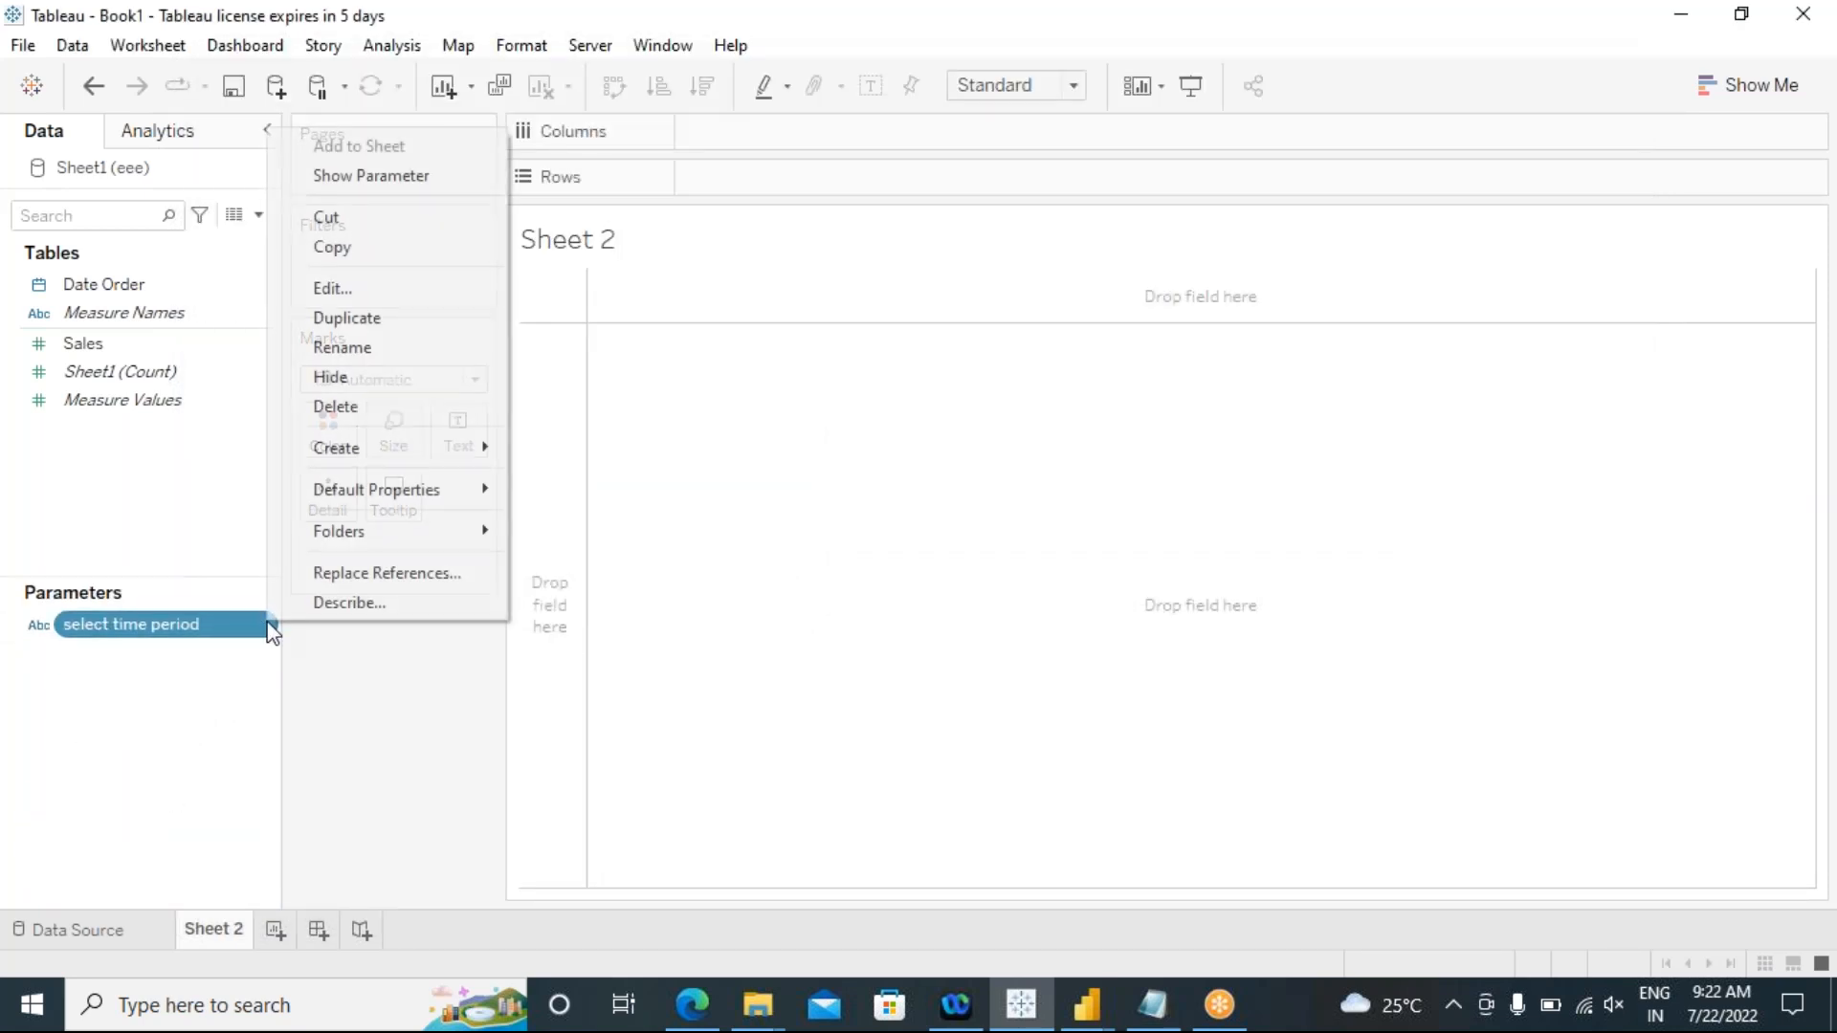
{"action": "left_click", "coordinate": [337, 284]}
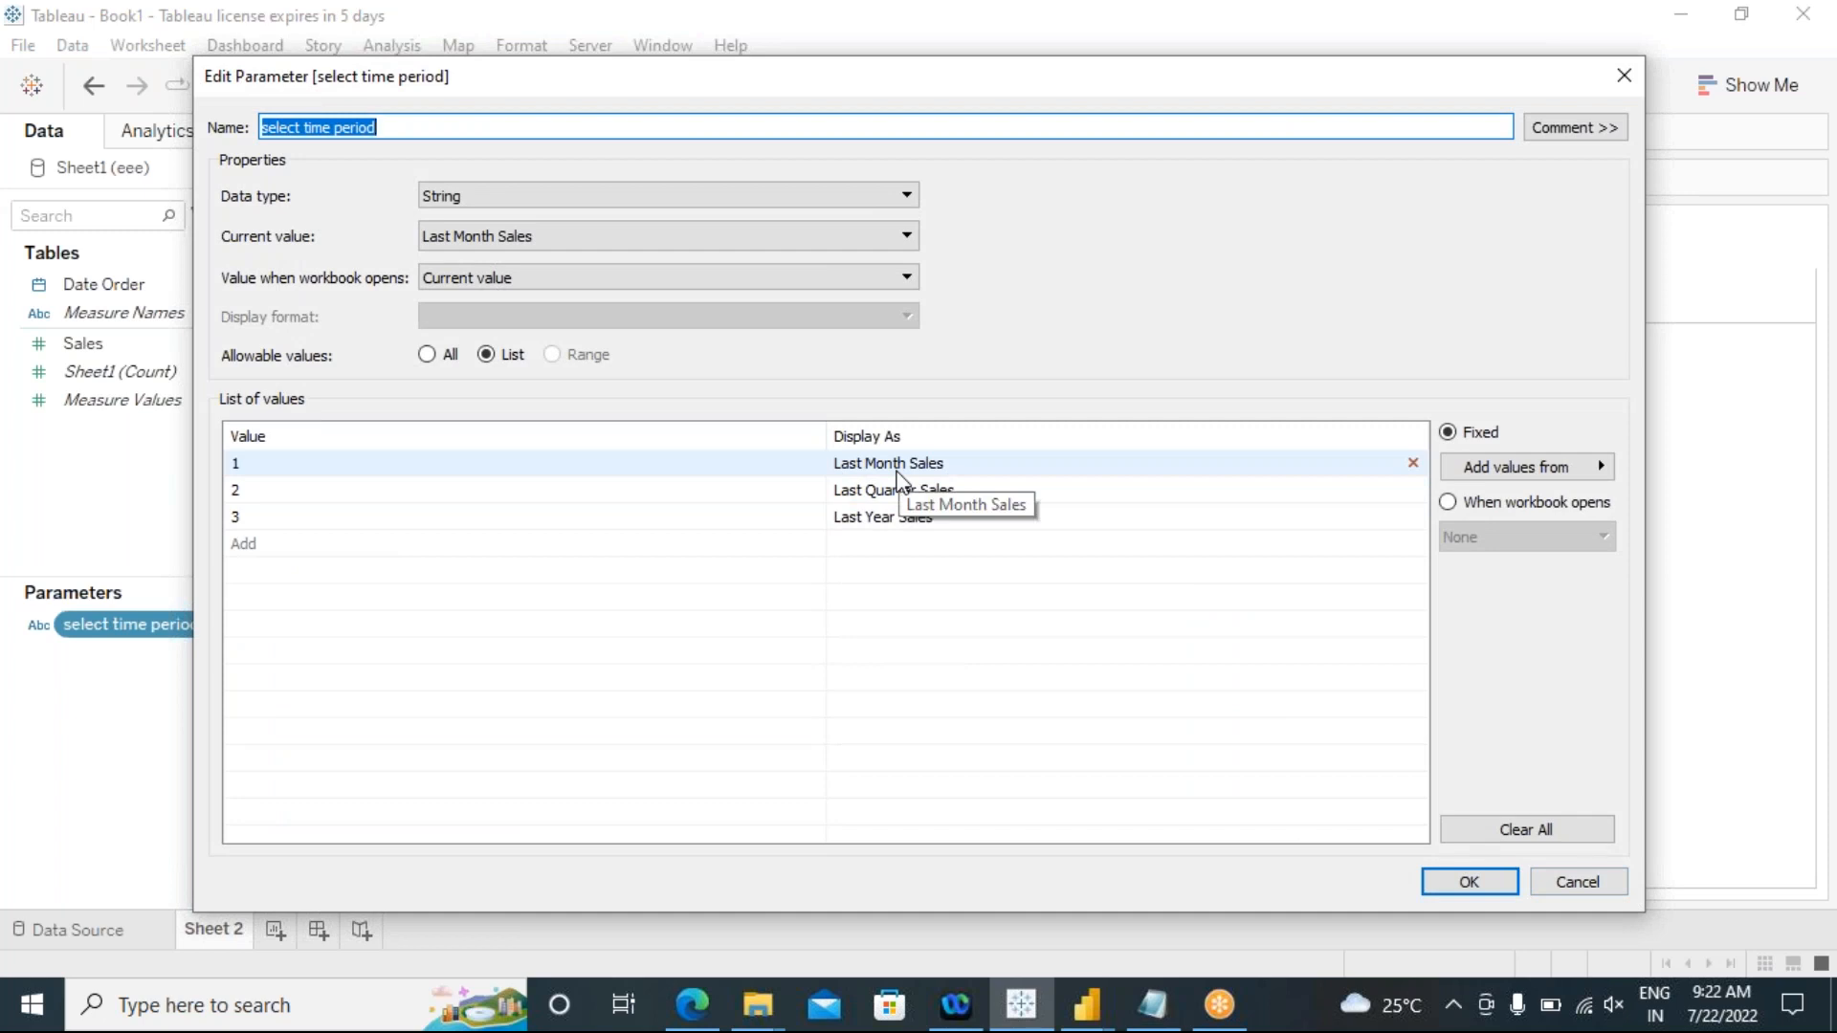
{"action": "double_click", "coordinate": [964, 475]}
{"action": "left_click_drag", "start_coordinate": [957, 467], "coordinate": [830, 467]}
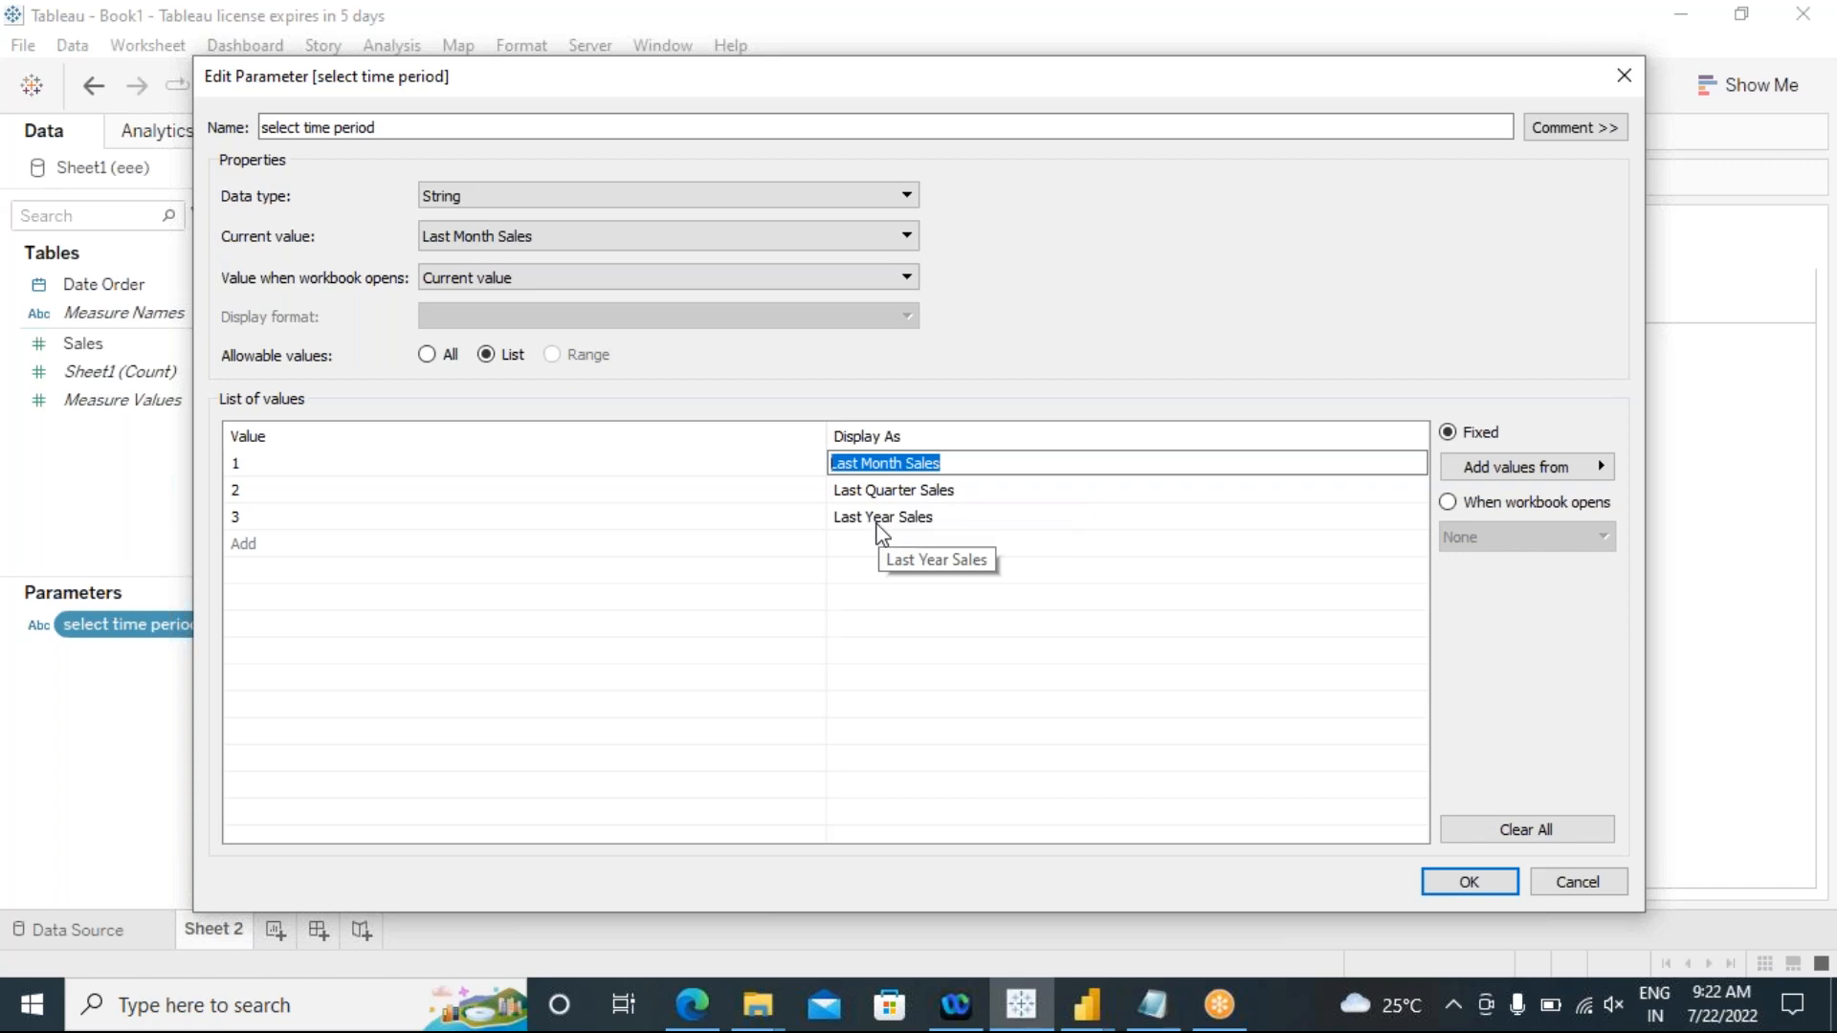
{"action": "left_click", "coordinate": [253, 467]}
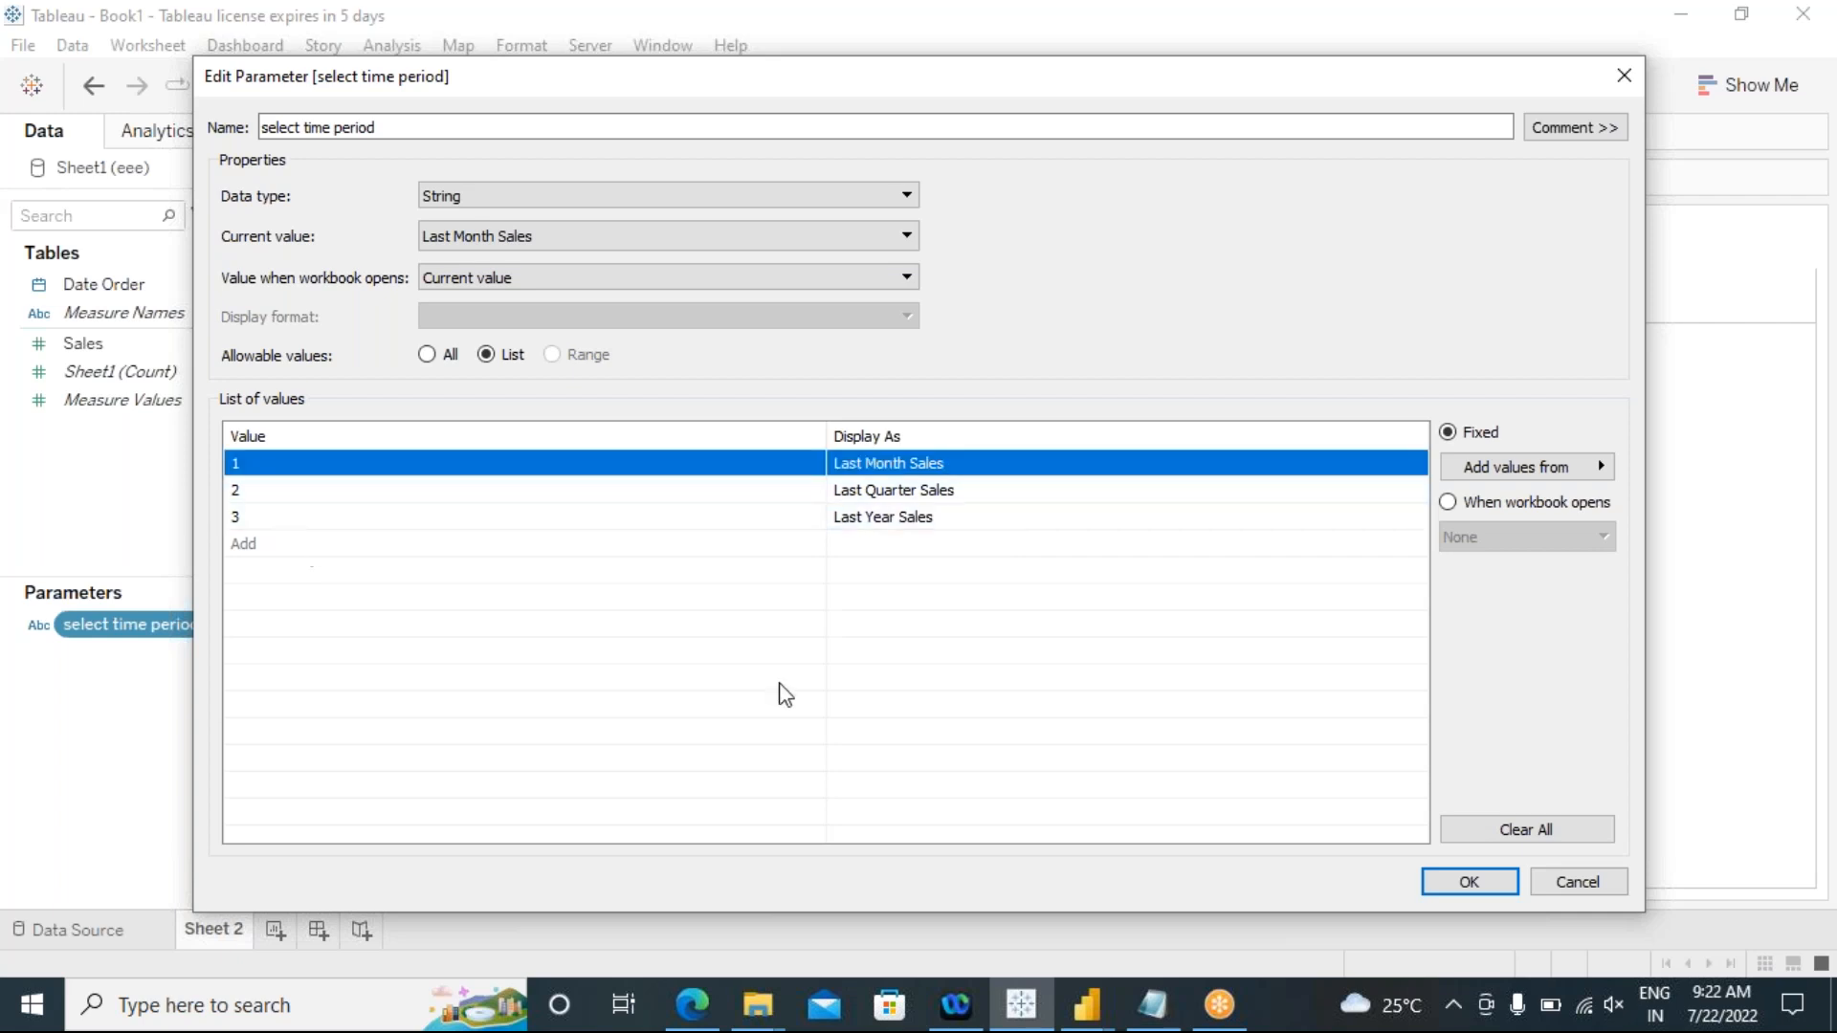
{"action": "left_click", "coordinate": [752, 677]}
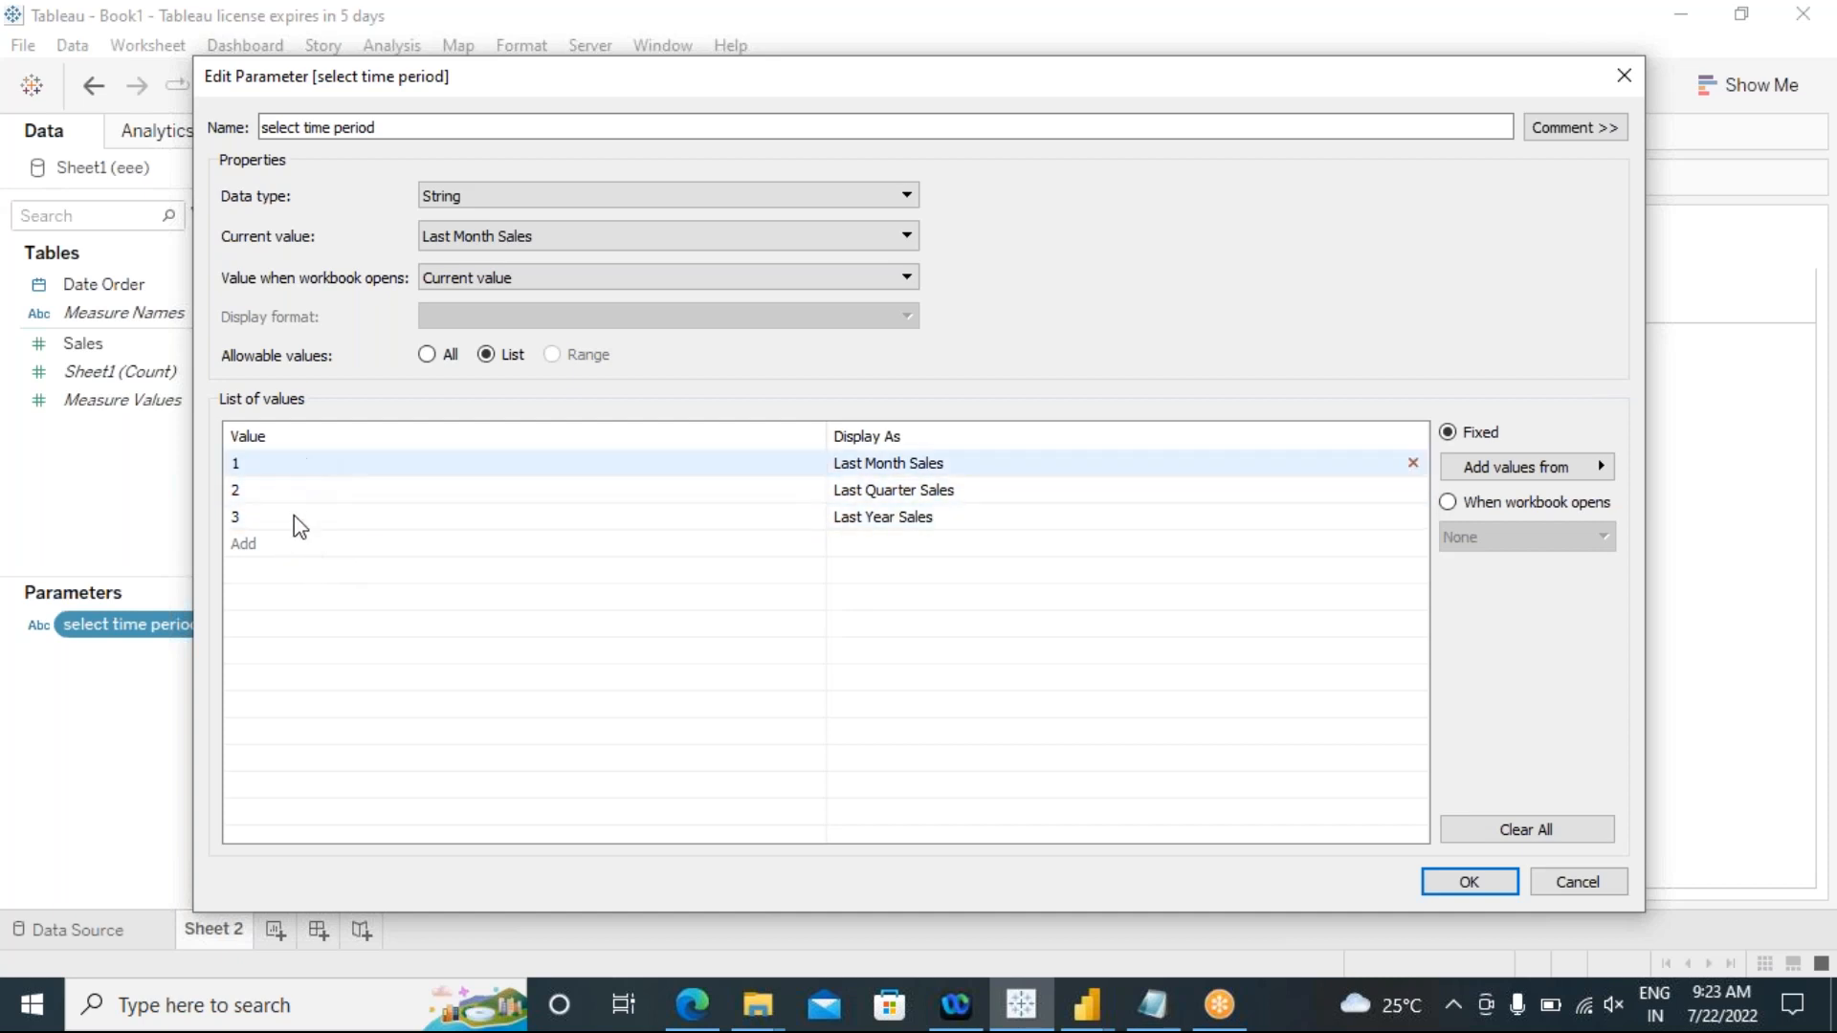
{"action": "left_click", "coordinate": [1451, 887]}
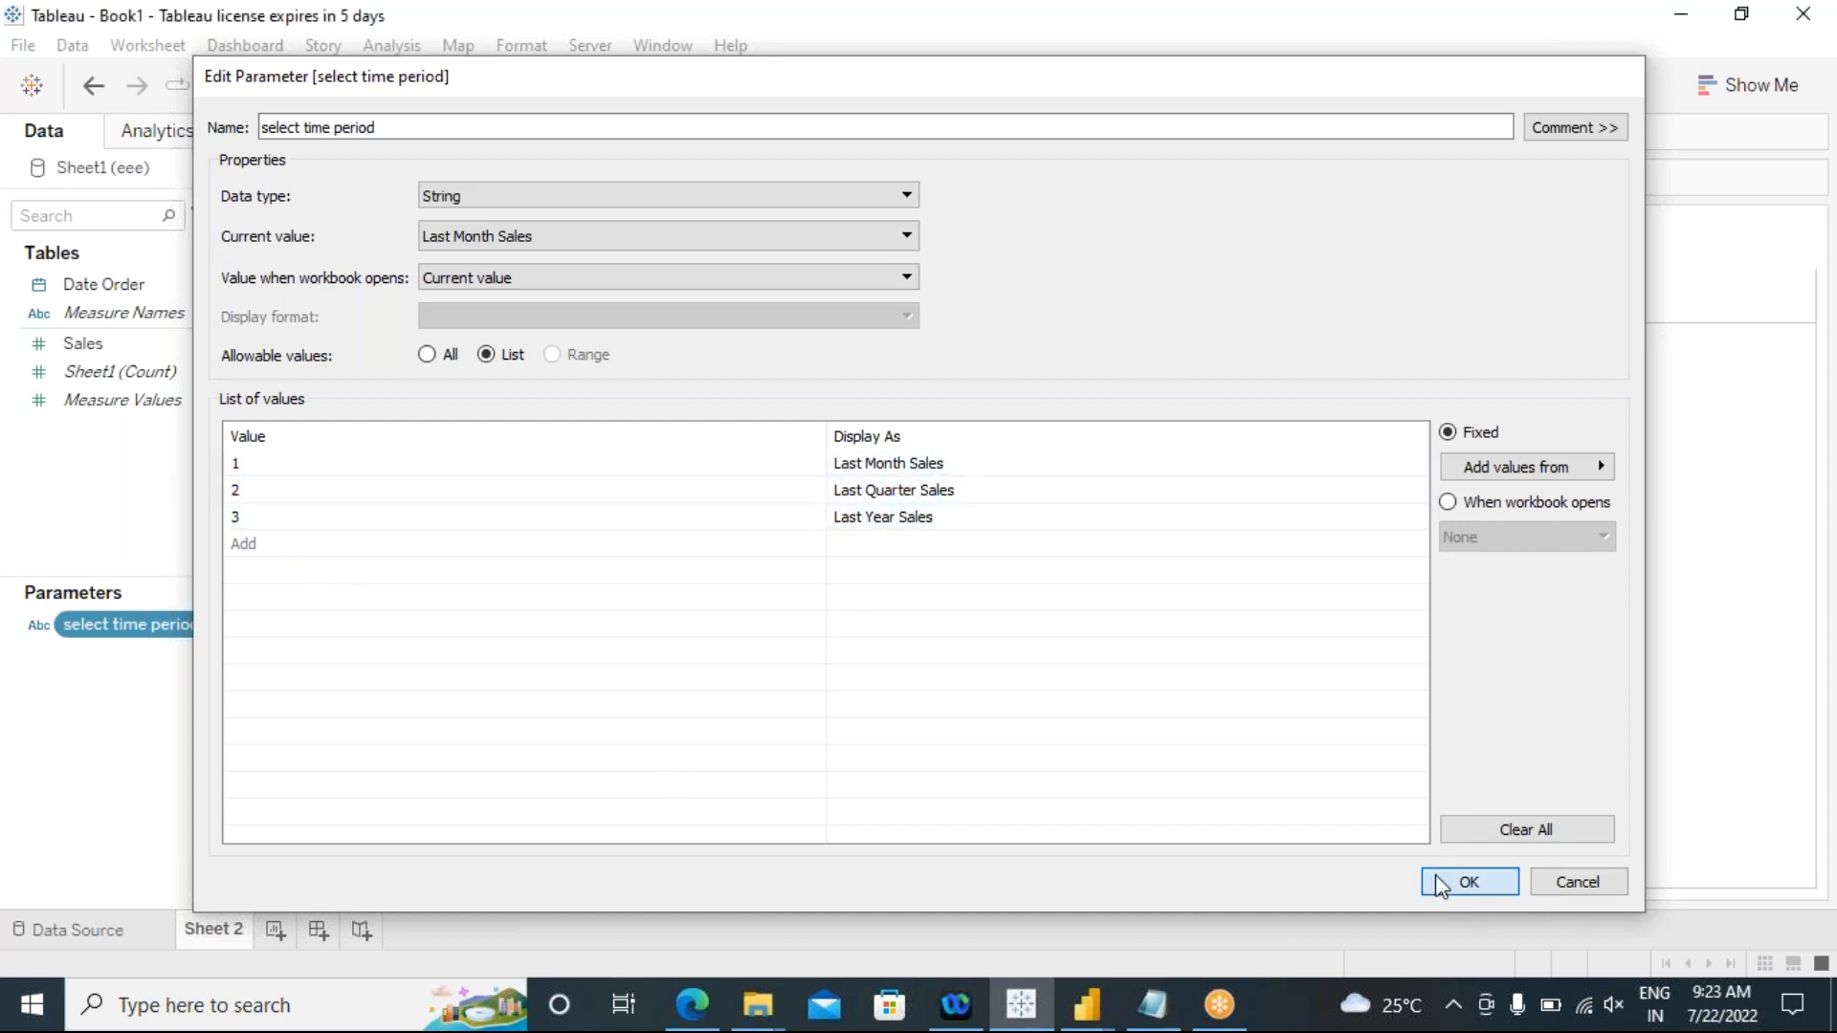
Step: Show the select time period parameter control on the sheet and select Last Month Sales in it
{"action": "right_click", "coordinate": [264, 630]}
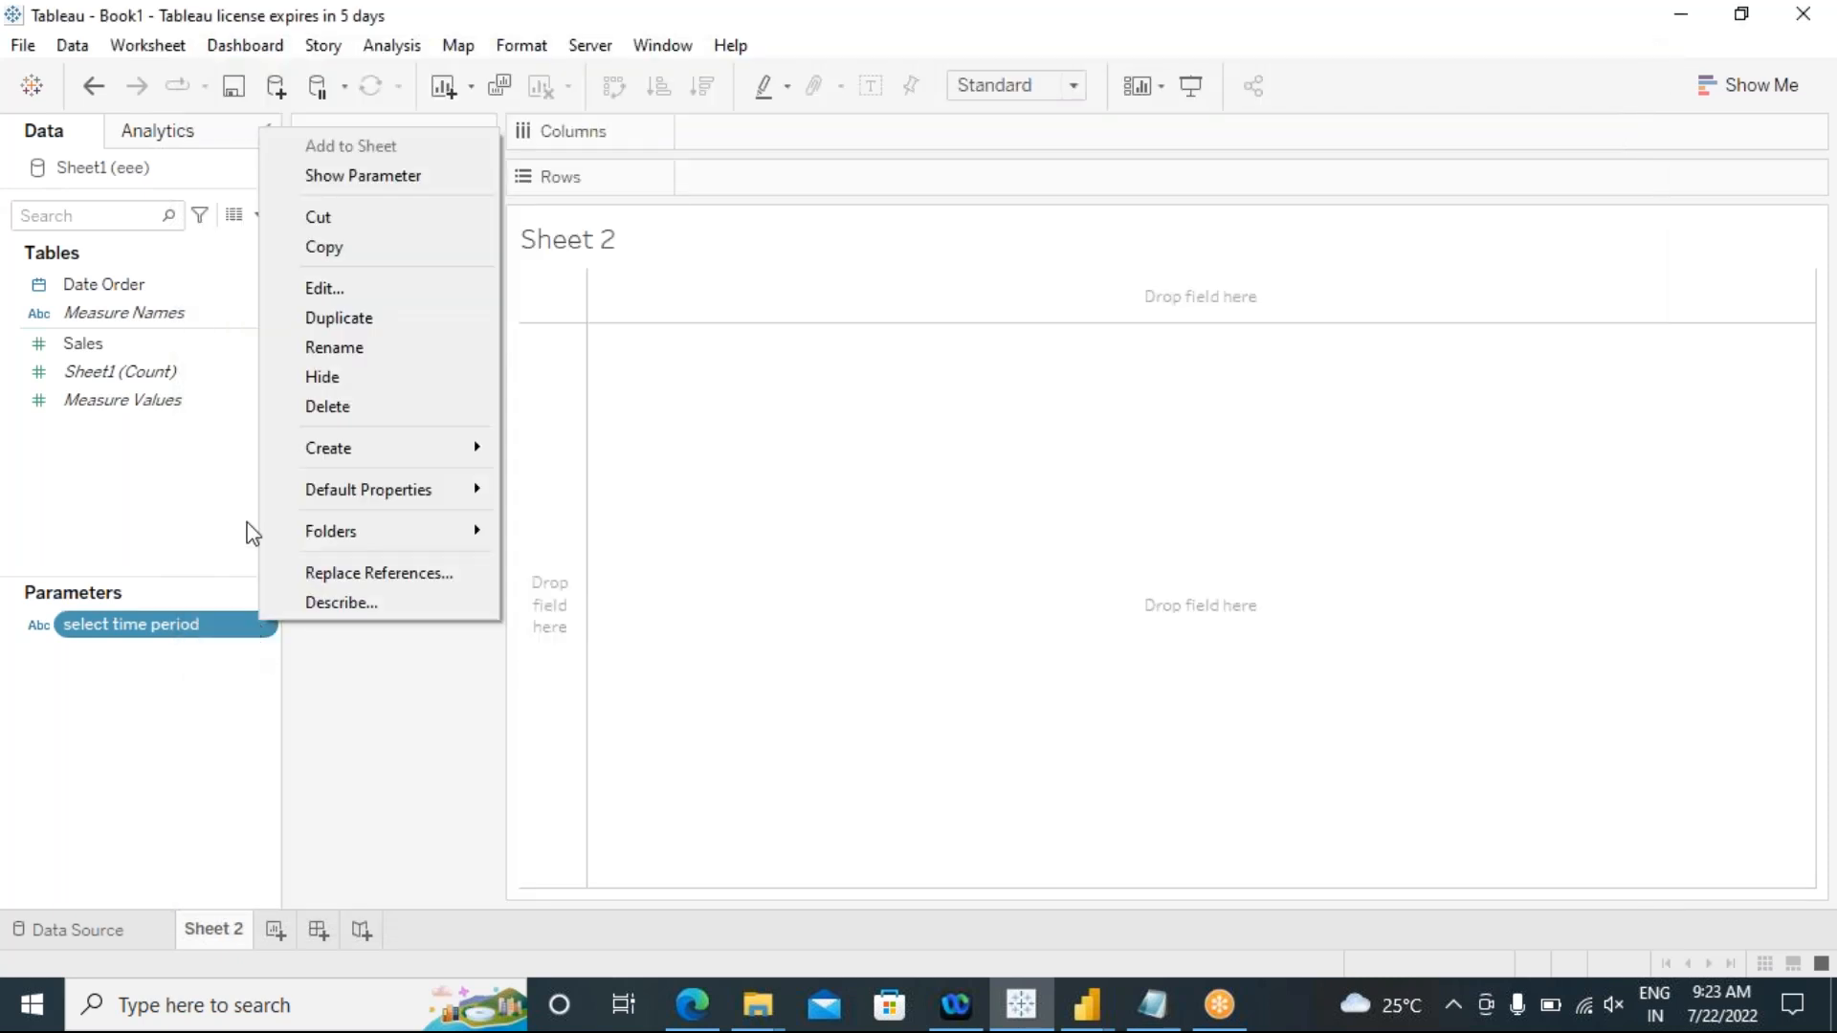
{"action": "left_click", "coordinate": [325, 183]}
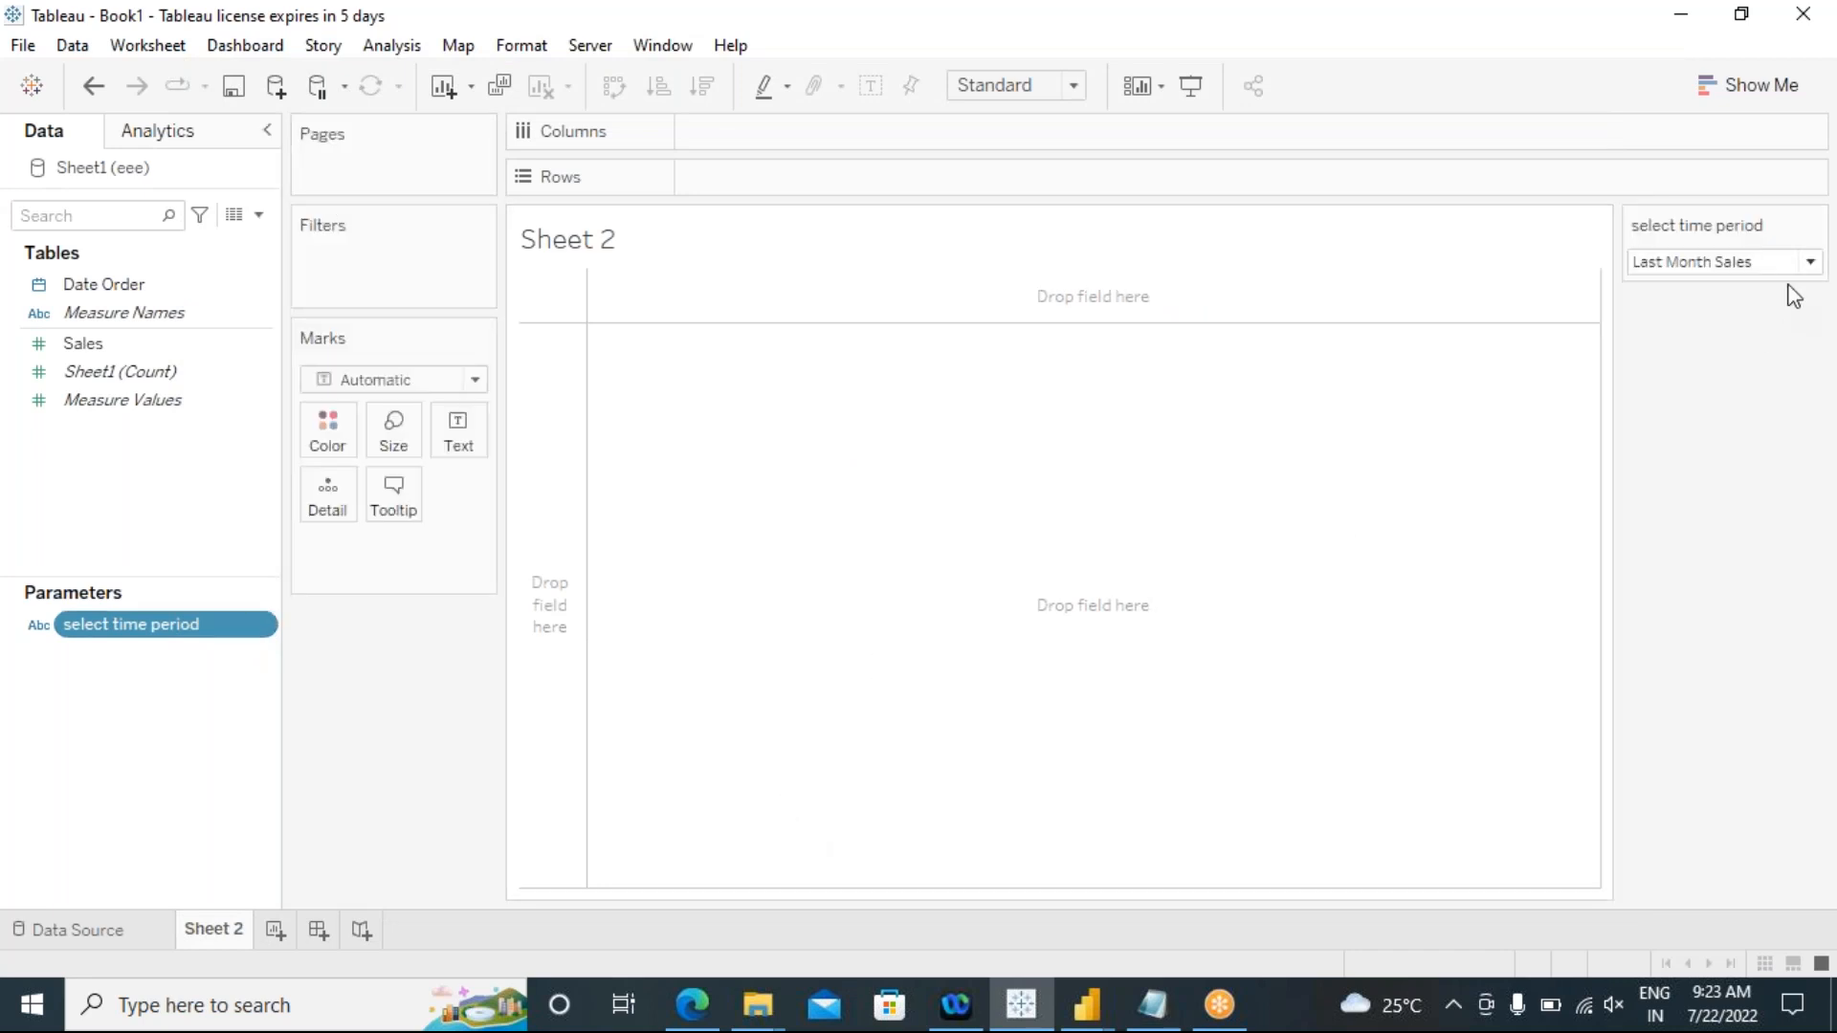
{"action": "left_click", "coordinate": [1809, 262]}
{"action": "left_click", "coordinate": [1744, 286]}
Step: Try the parameter control by switching to Last Quarter Sales, Last Year Sales and back to Last Month Sales
{"action": "left_click", "coordinate": [1742, 263]}
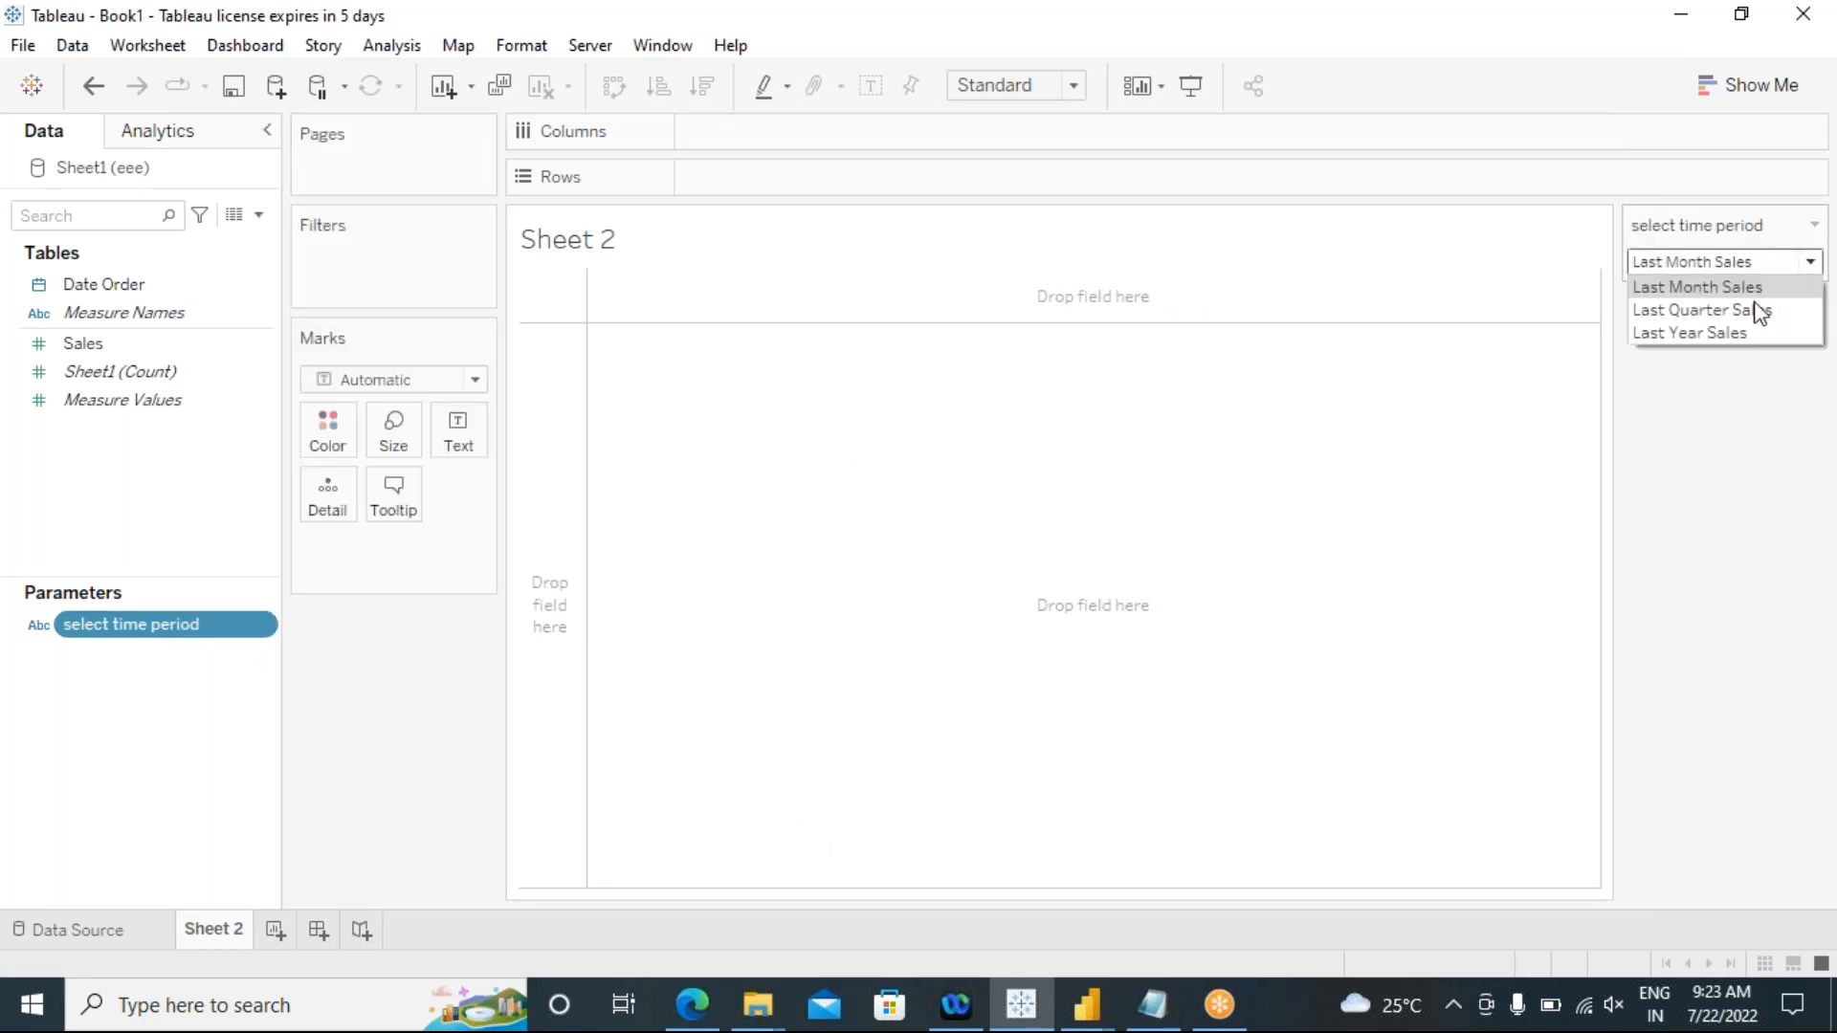
{"action": "left_click", "coordinate": [1755, 310]}
{"action": "left_click", "coordinate": [1764, 262]}
{"action": "left_click", "coordinate": [1747, 333]}
{"action": "left_click", "coordinate": [1739, 266]}
{"action": "left_click", "coordinate": [1713, 287]}
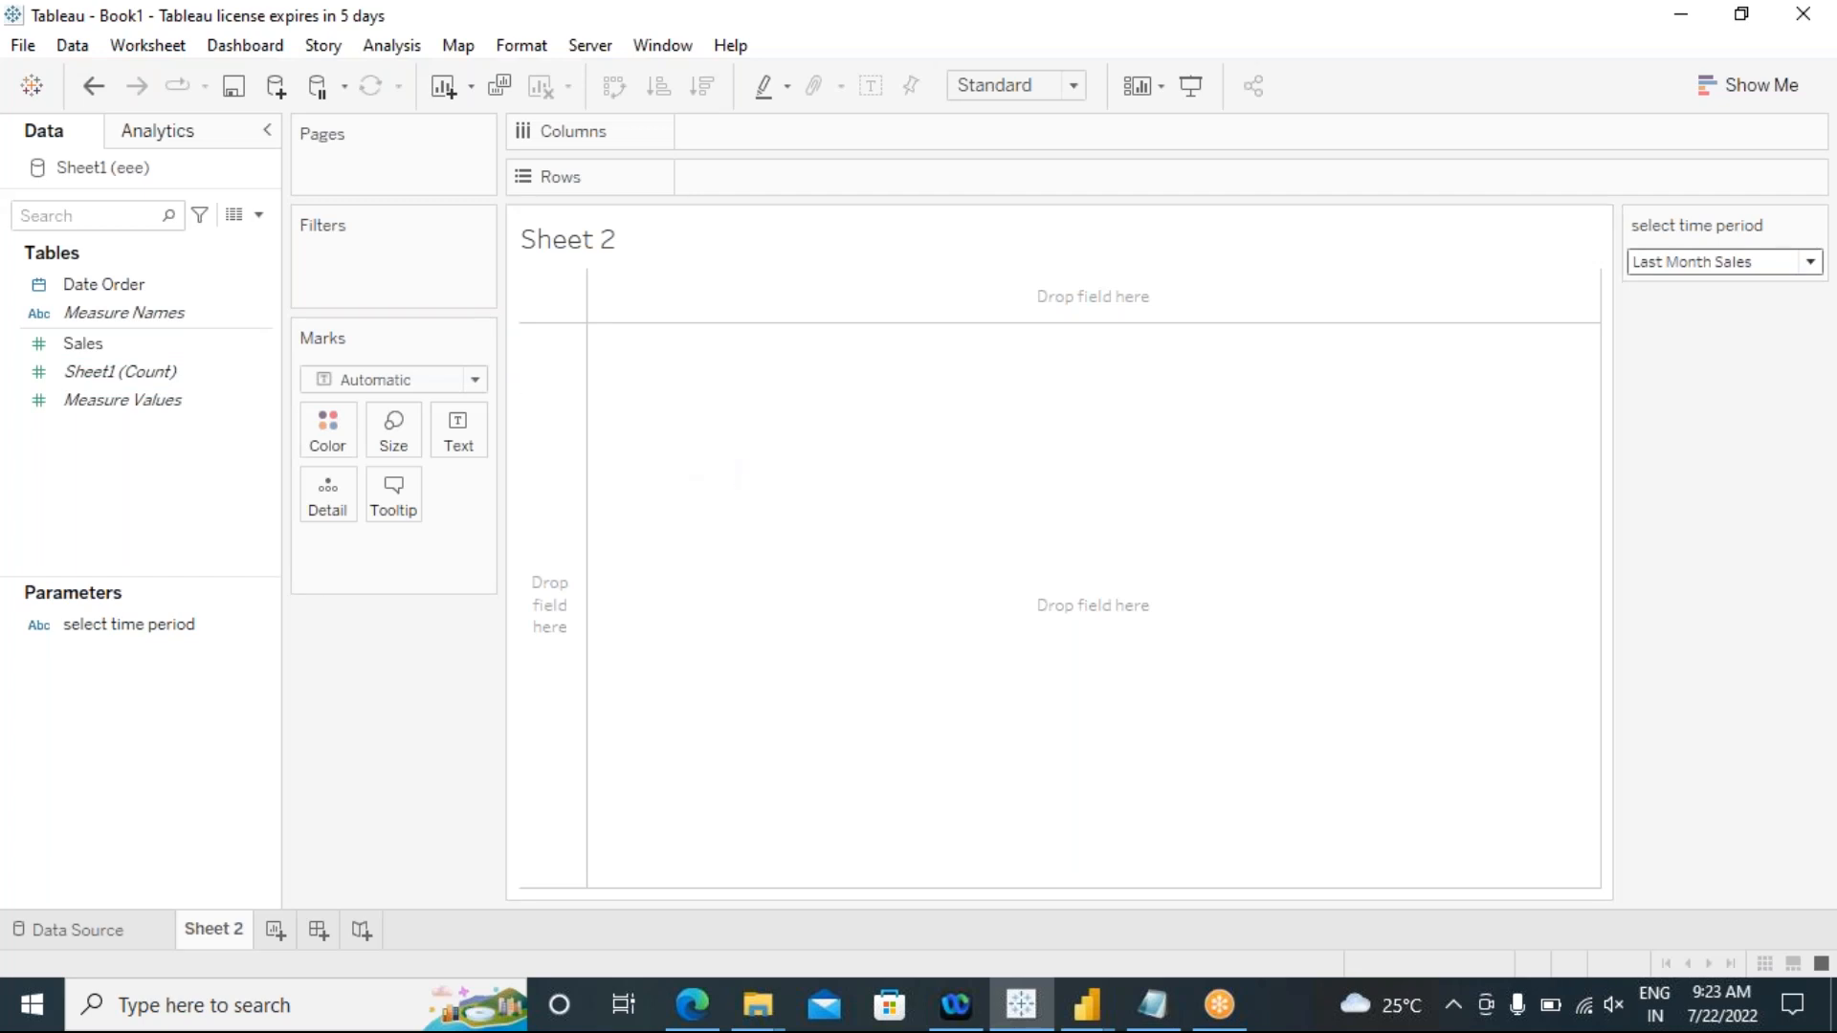
{"action": "mouse_move", "coordinate": [289, 324]}
{"action": "left_mouse_down"}
{"action": "mouse_move", "coordinate": [363, 321]}
{"action": "mouse_move", "coordinate": [280, 319]}
{"action": "left_mouse_up"}
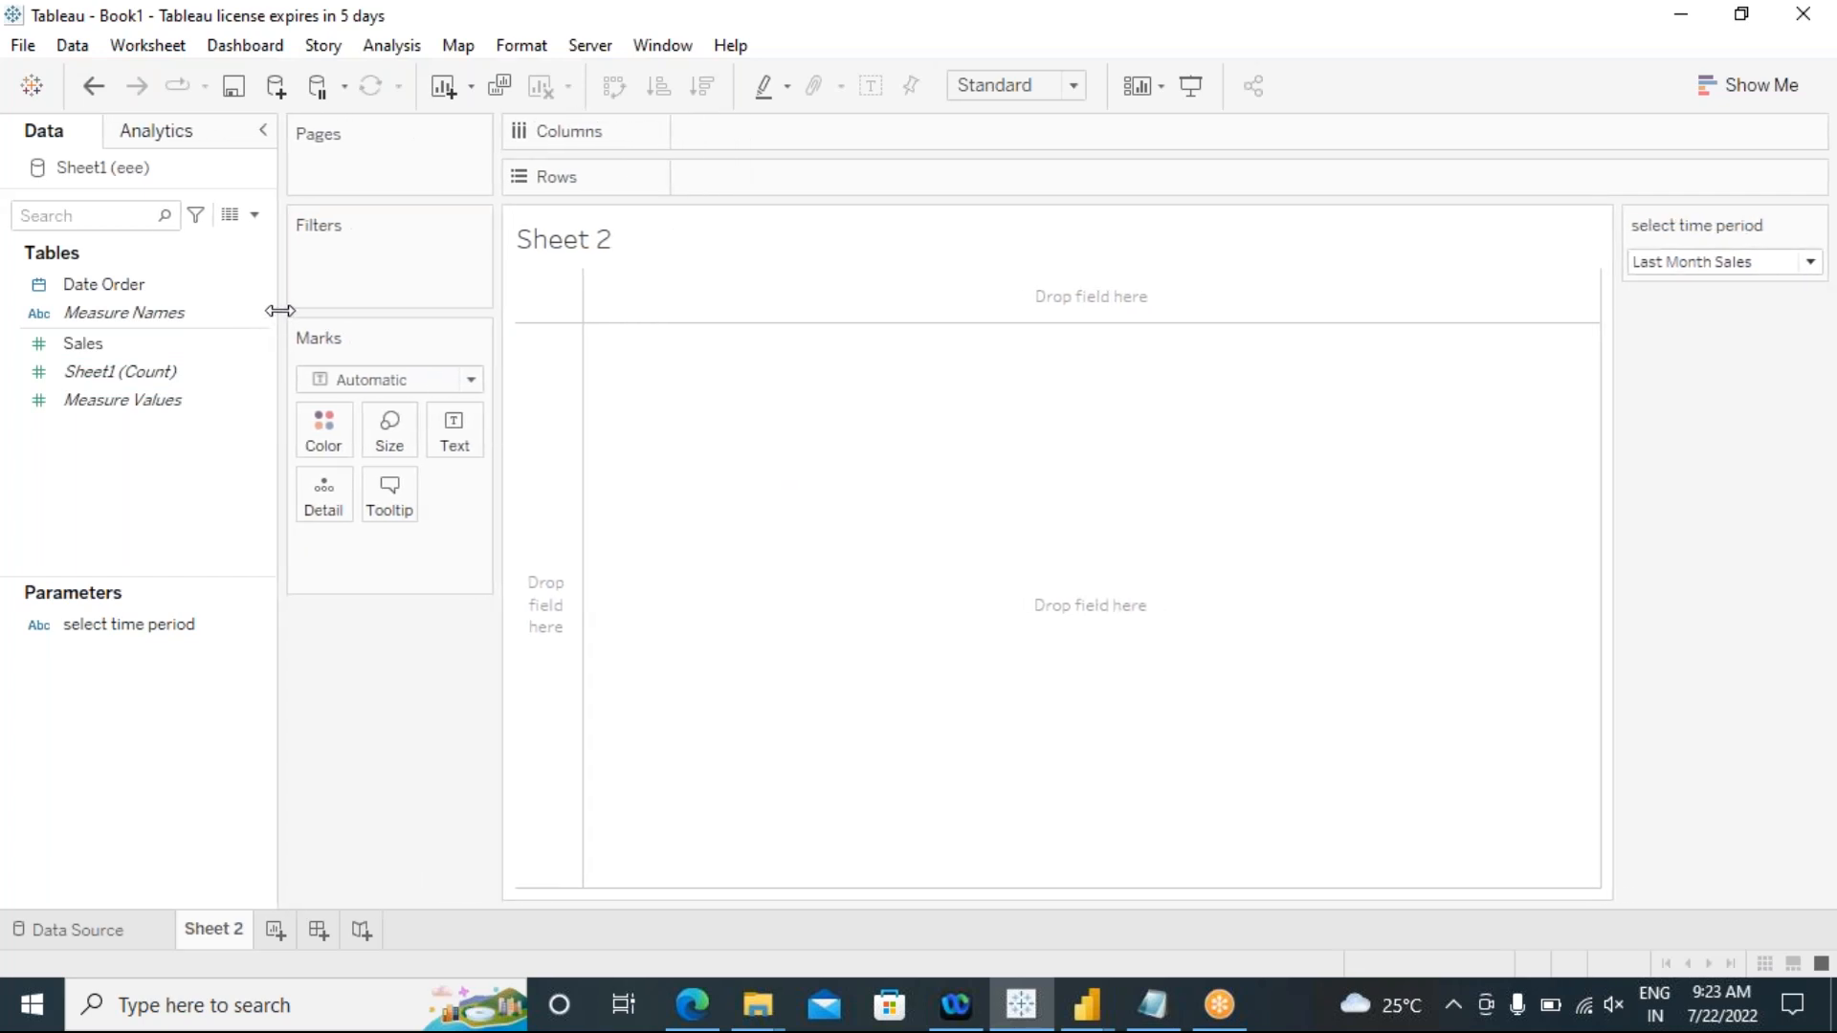
{"action": "left_click", "coordinate": [1686, 271]}
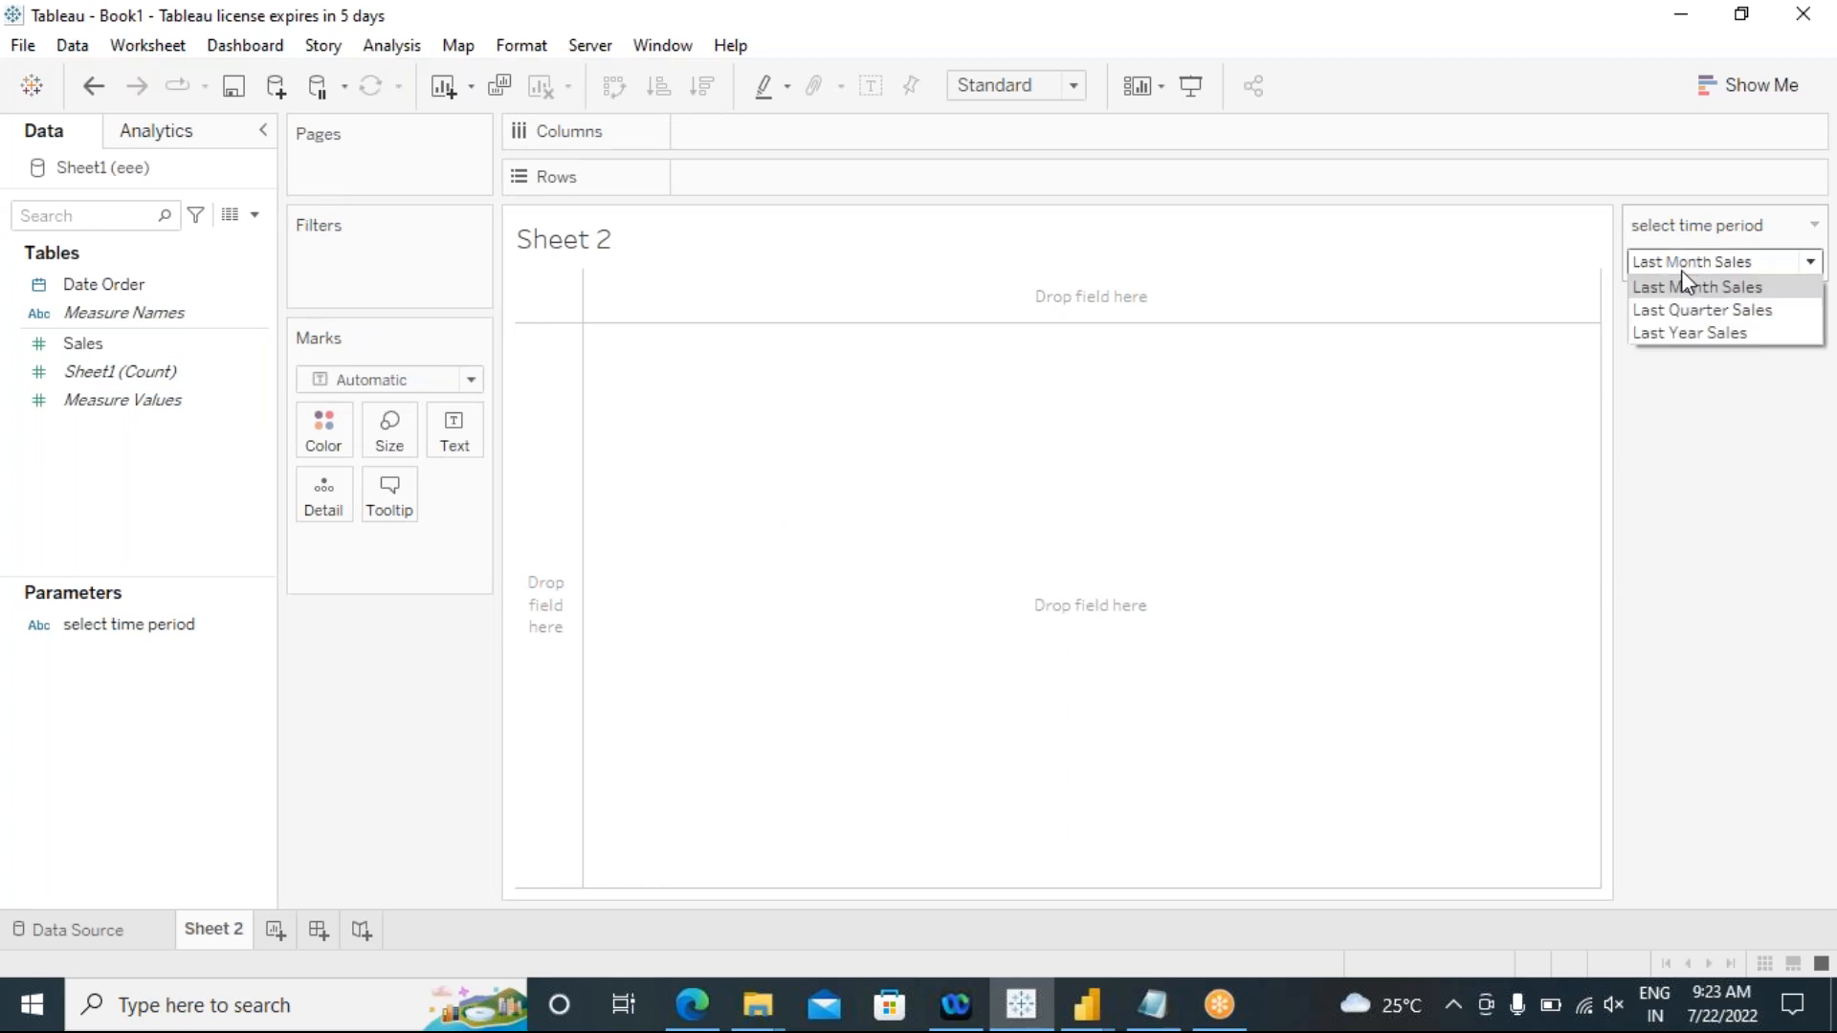
{"action": "left_click", "coordinate": [1687, 431]}
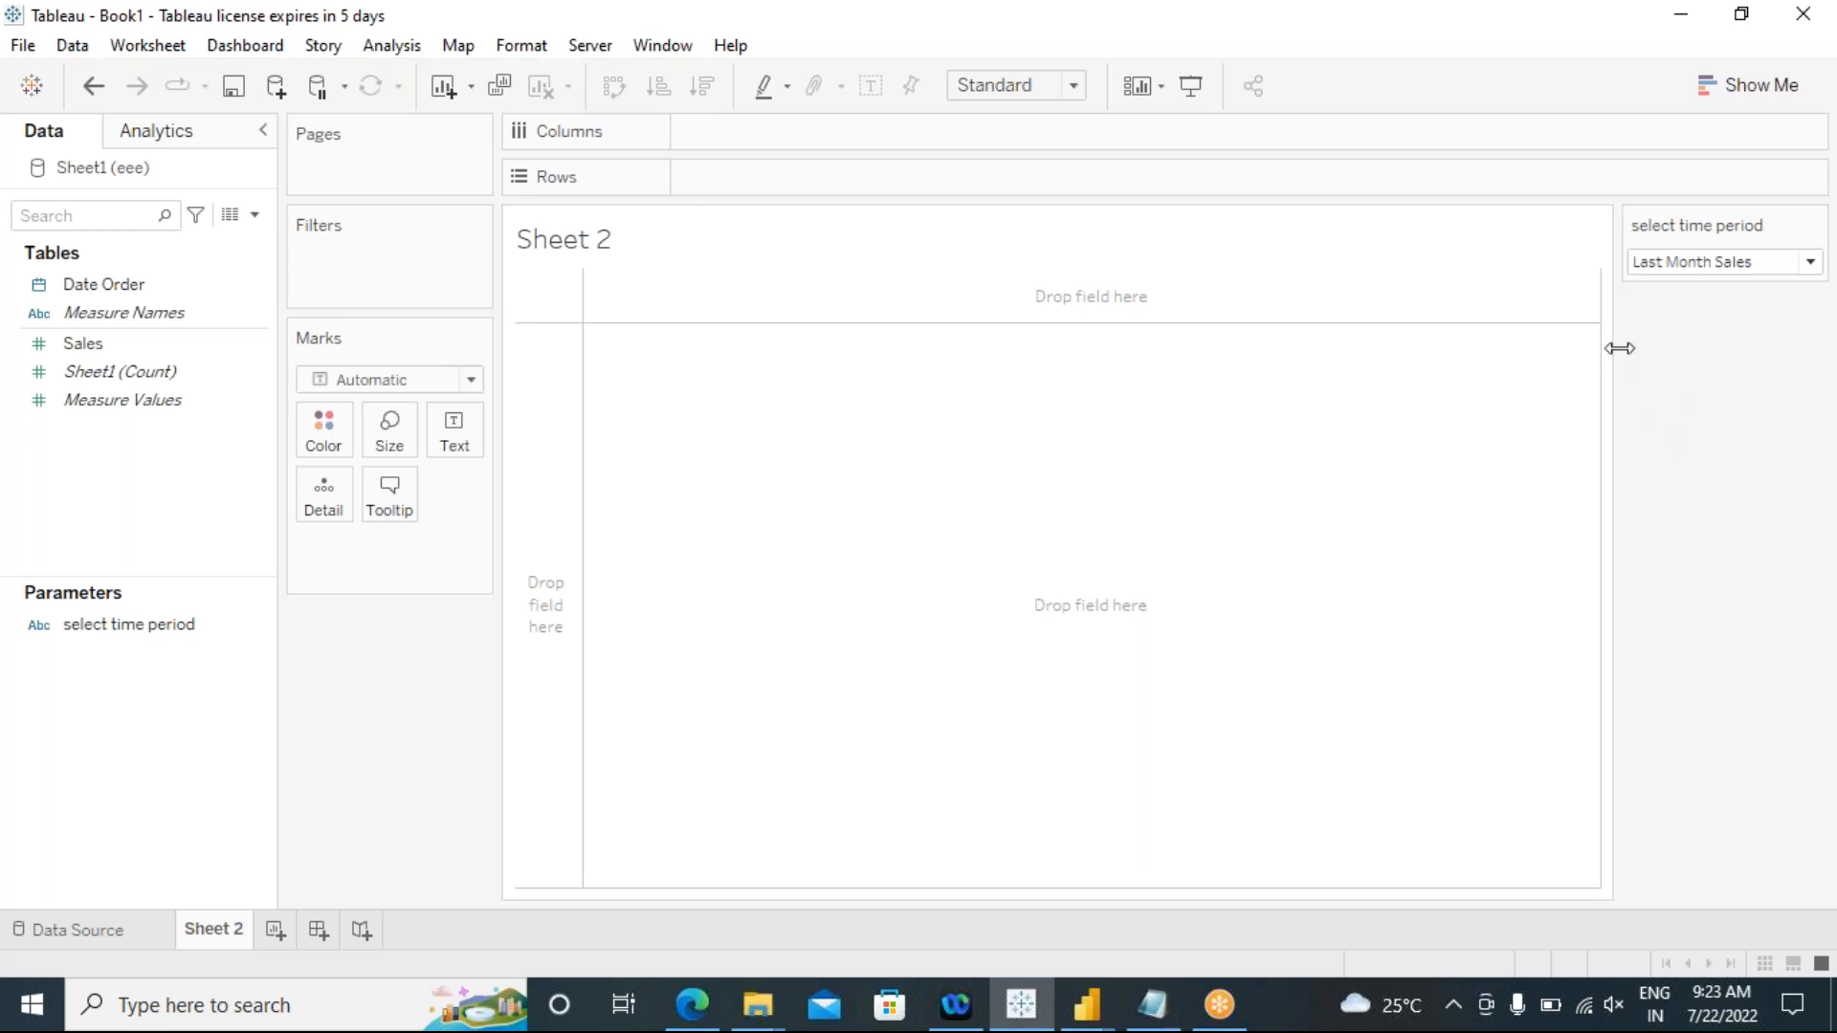
{"action": "mouse_move", "coordinate": [1611, 351]}
{"action": "left_mouse_down"}
{"action": "mouse_move", "coordinate": [1403, 341]}
{"action": "mouse_move", "coordinate": [1624, 369]}
{"action": "left_mouse_up"}
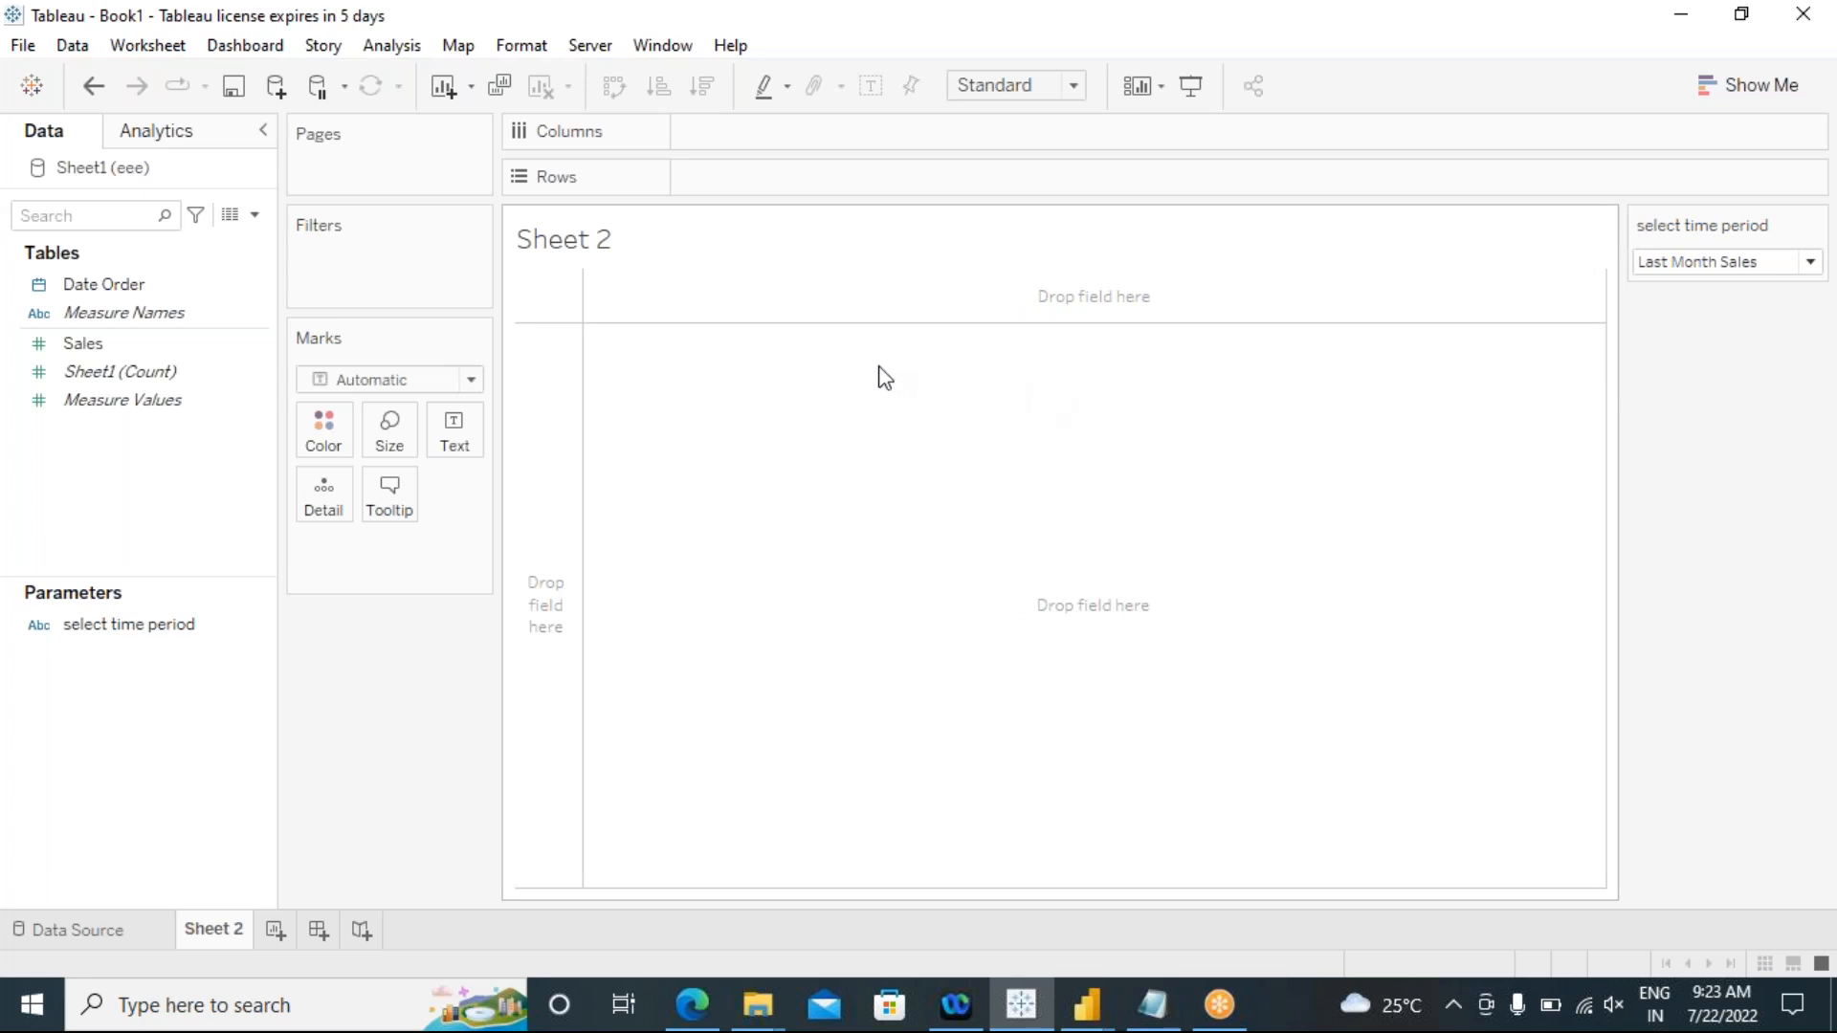
Step: Start a new calculated field and move its editor clear of the shelves, ready for a new name
{"action": "left_click", "coordinate": [393, 49]}
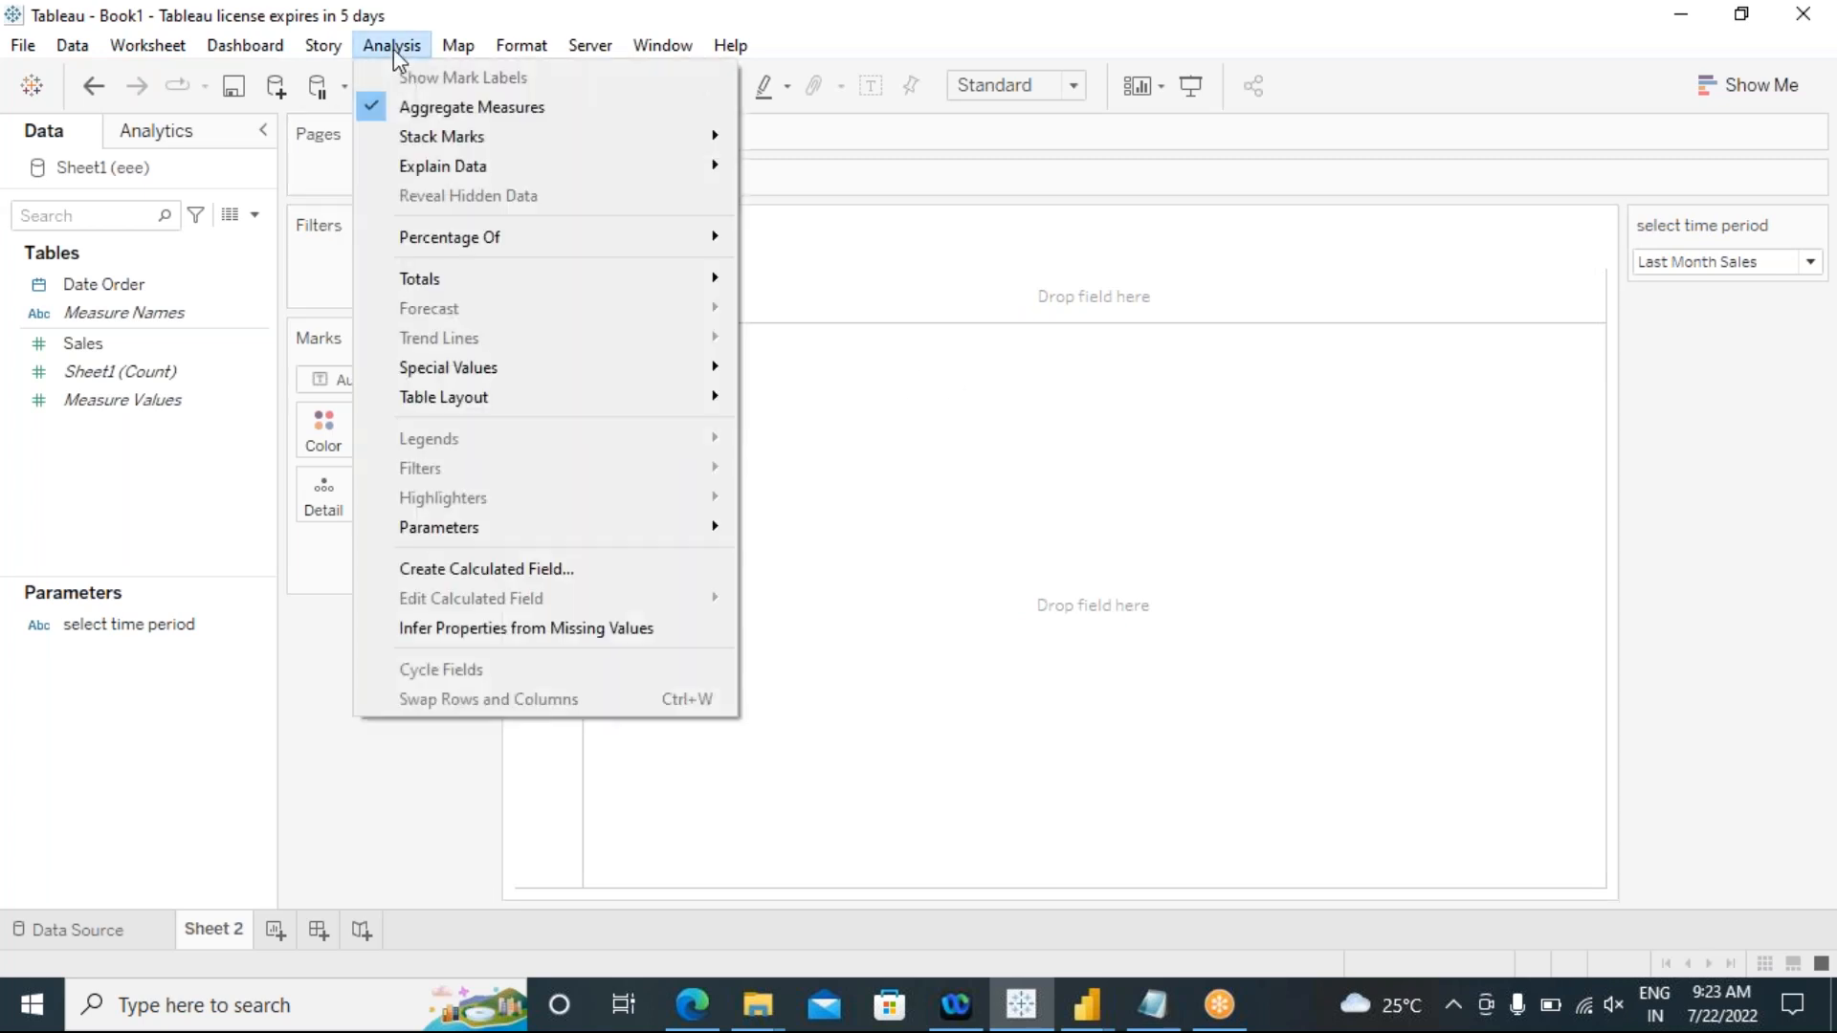
{"action": "left_click", "coordinate": [575, 570]}
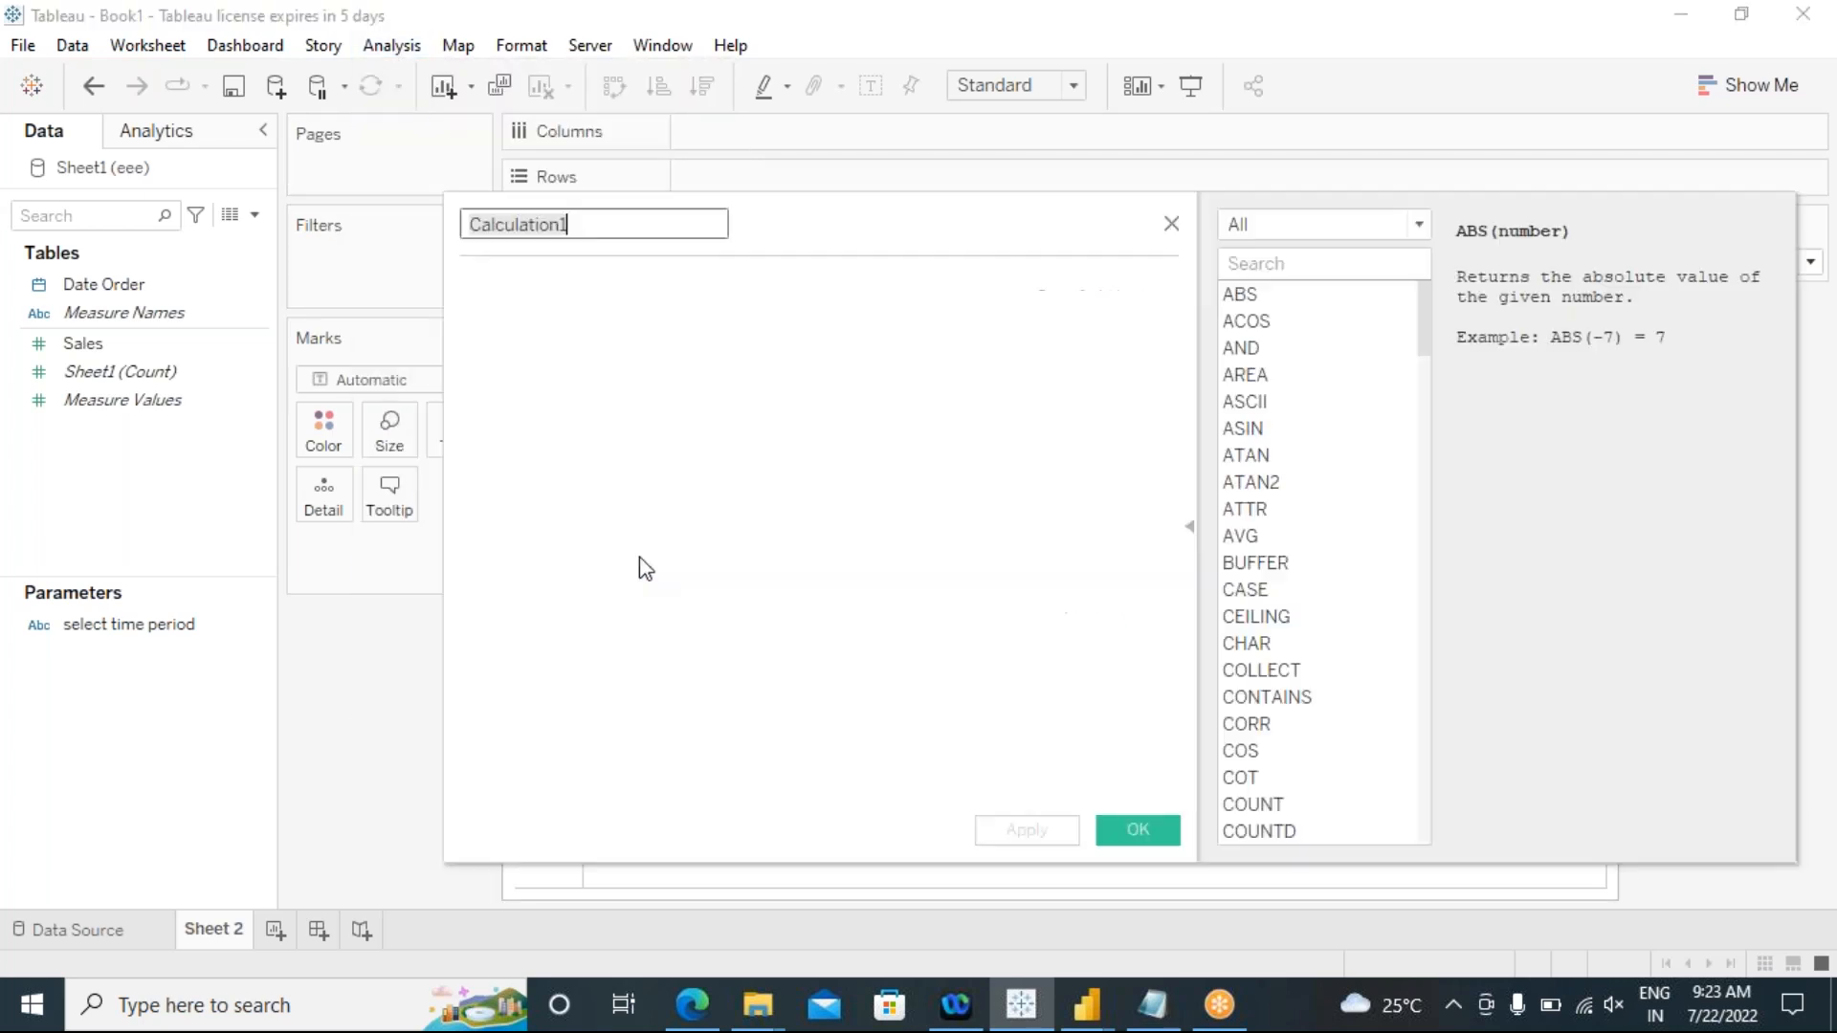
{"action": "left_click_drag", "start_coordinate": [771, 210], "coordinate": [838, 294]}
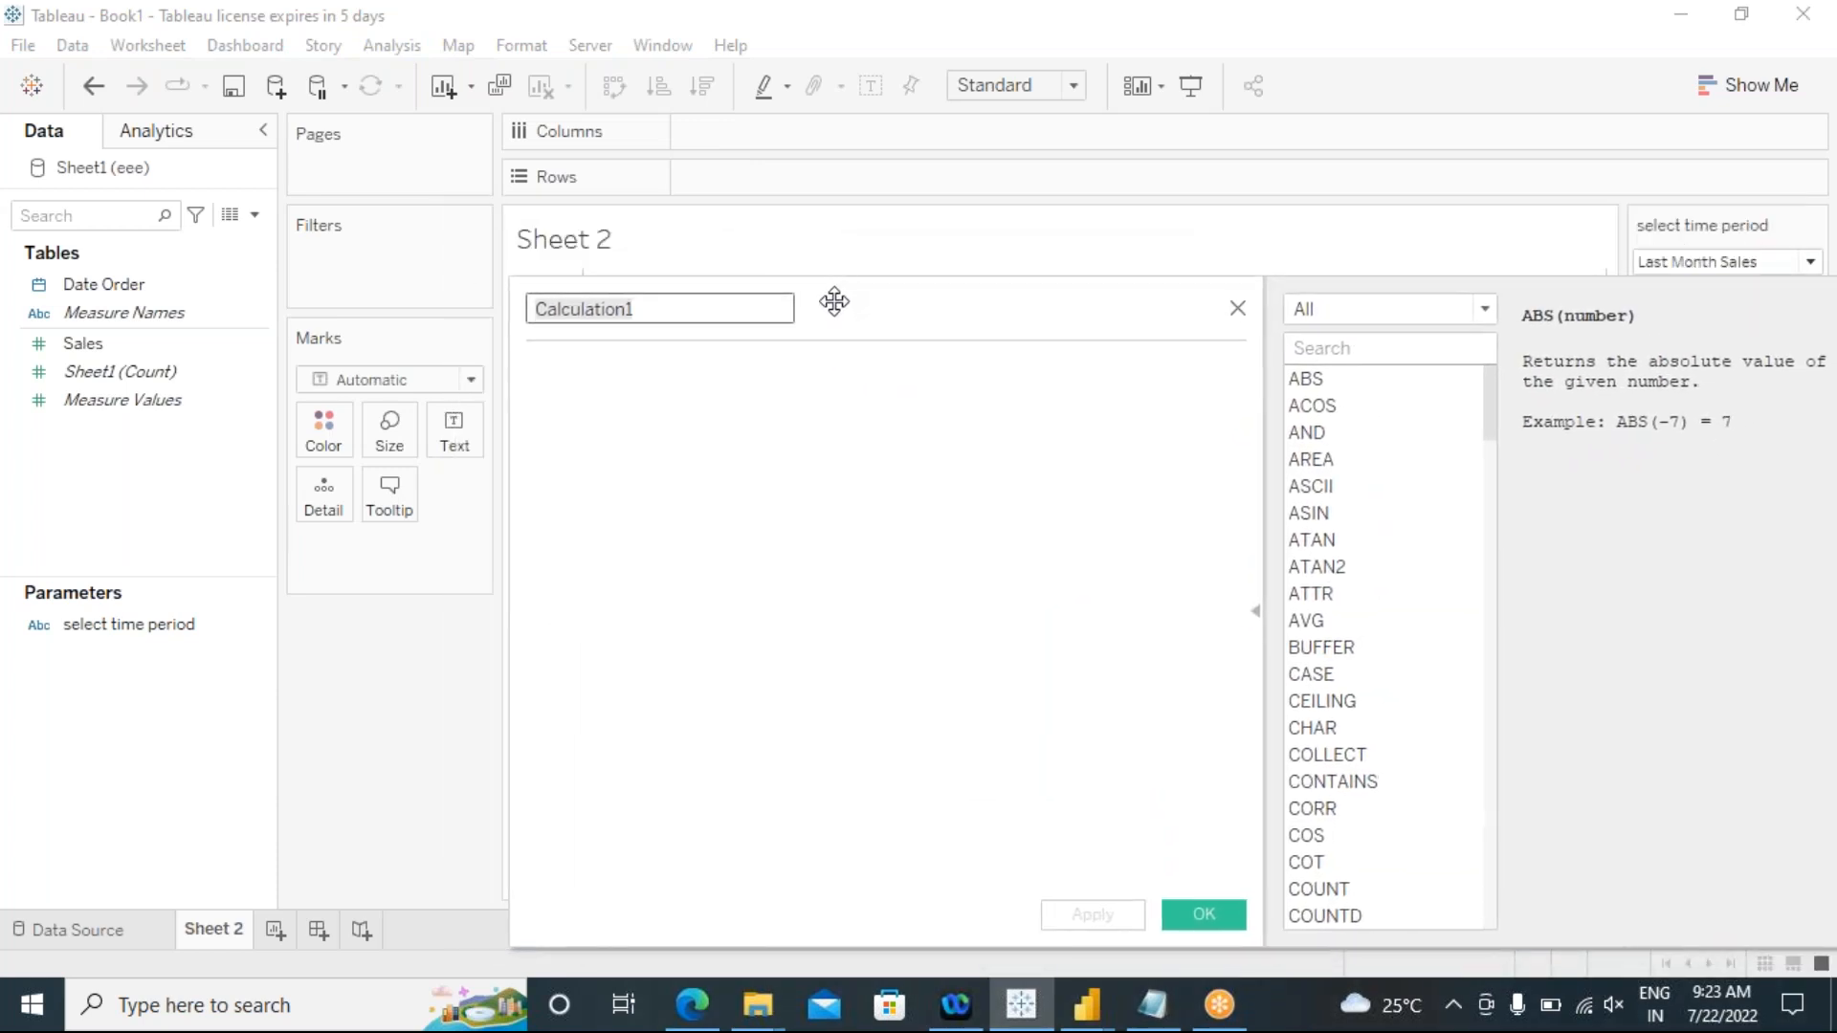
{"action": "left_click_drag", "start_coordinate": [651, 317], "coordinate": [507, 303]}
{"action": "type", "text": "Previ"}
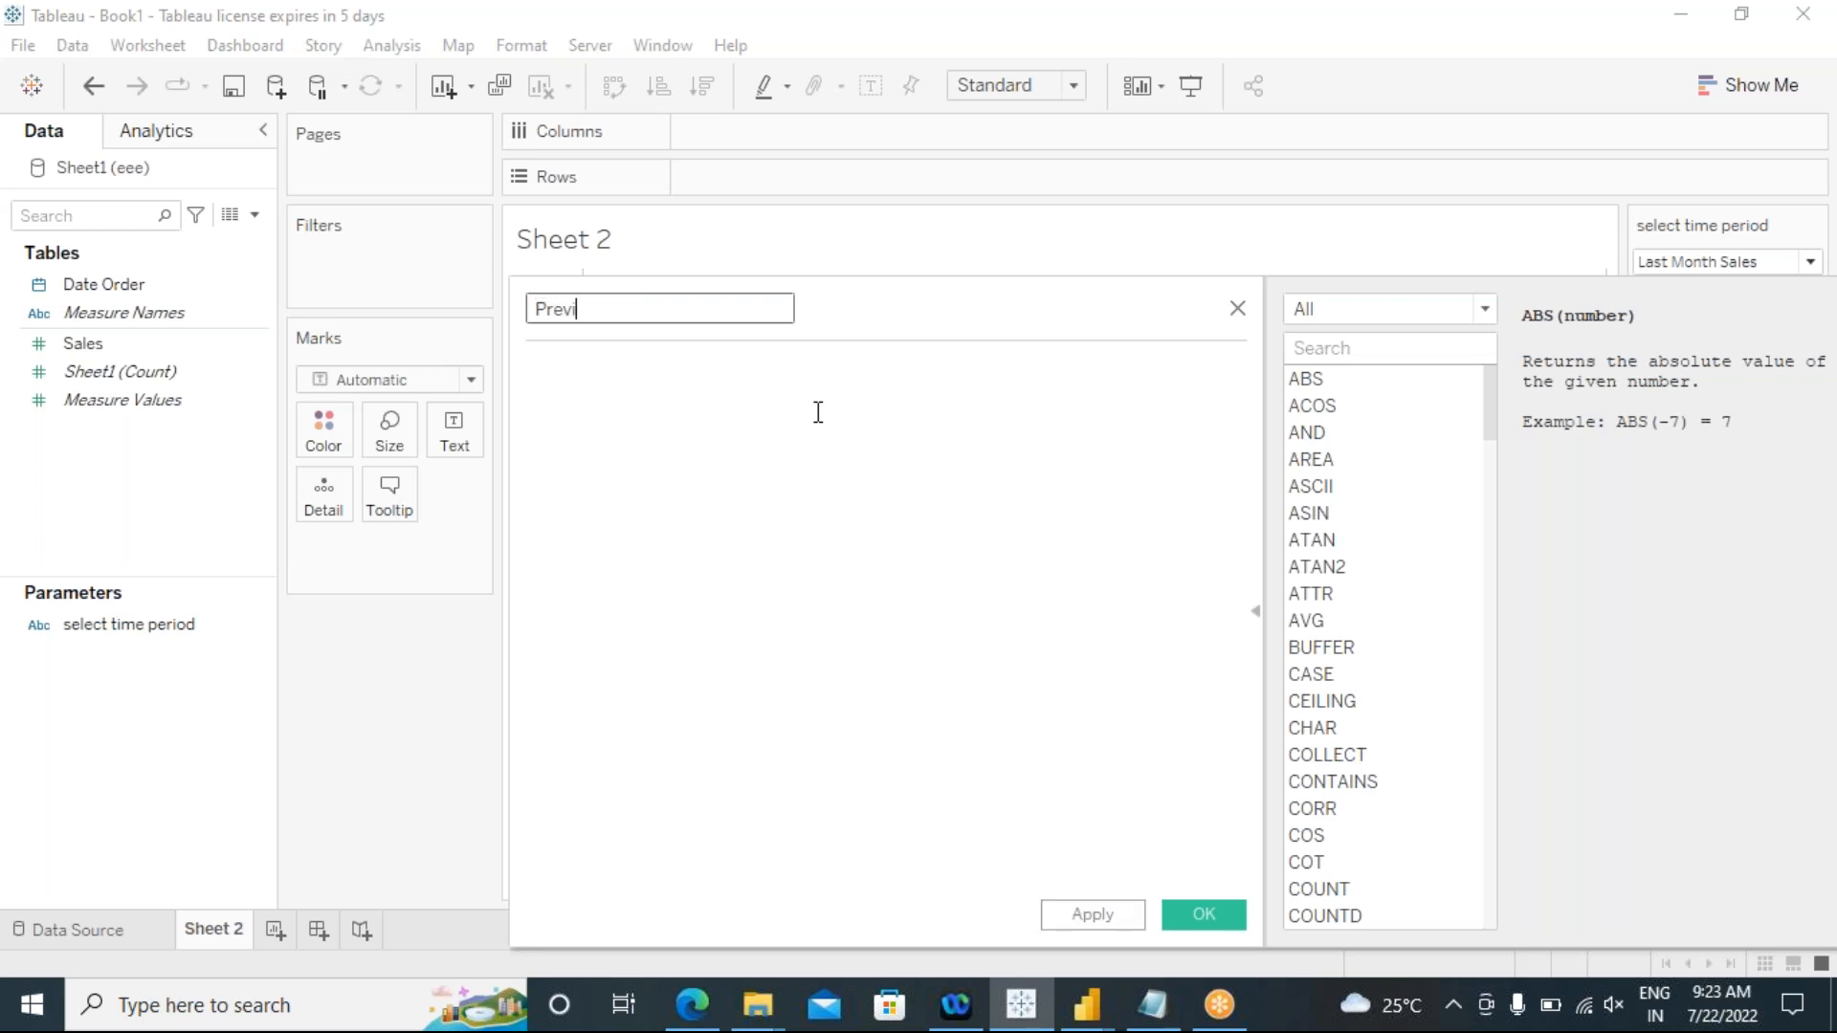
{"action": "type", "text": "ous Yea"}
{"action": "key", "text": "BackSpace"}
{"action": "key", "text": "BackSpace"}
{"action": "key", "text": "BackSpace"}
{"action": "key", "text": "BackSpace"}
{"action": "key", "text": "BackSpace"}
{"action": "key", "text": "BackSpace"}
{"action": "key", "text": "BackSpace"}
{"action": "key", "text": "BackSpace"}
{"action": "key", "text": "BackSpace"}
{"action": "key", "text": "BackSpace"}
{"action": "key", "text": "BackSpace"}
{"action": "key", "text": "BackSpace"}
Step: Name the calculated field "Last Month Sales" and go to its empty formula area
{"action": "type", "text": "Last Month Sales"}
{"action": "left_click", "coordinate": [650, 397]}
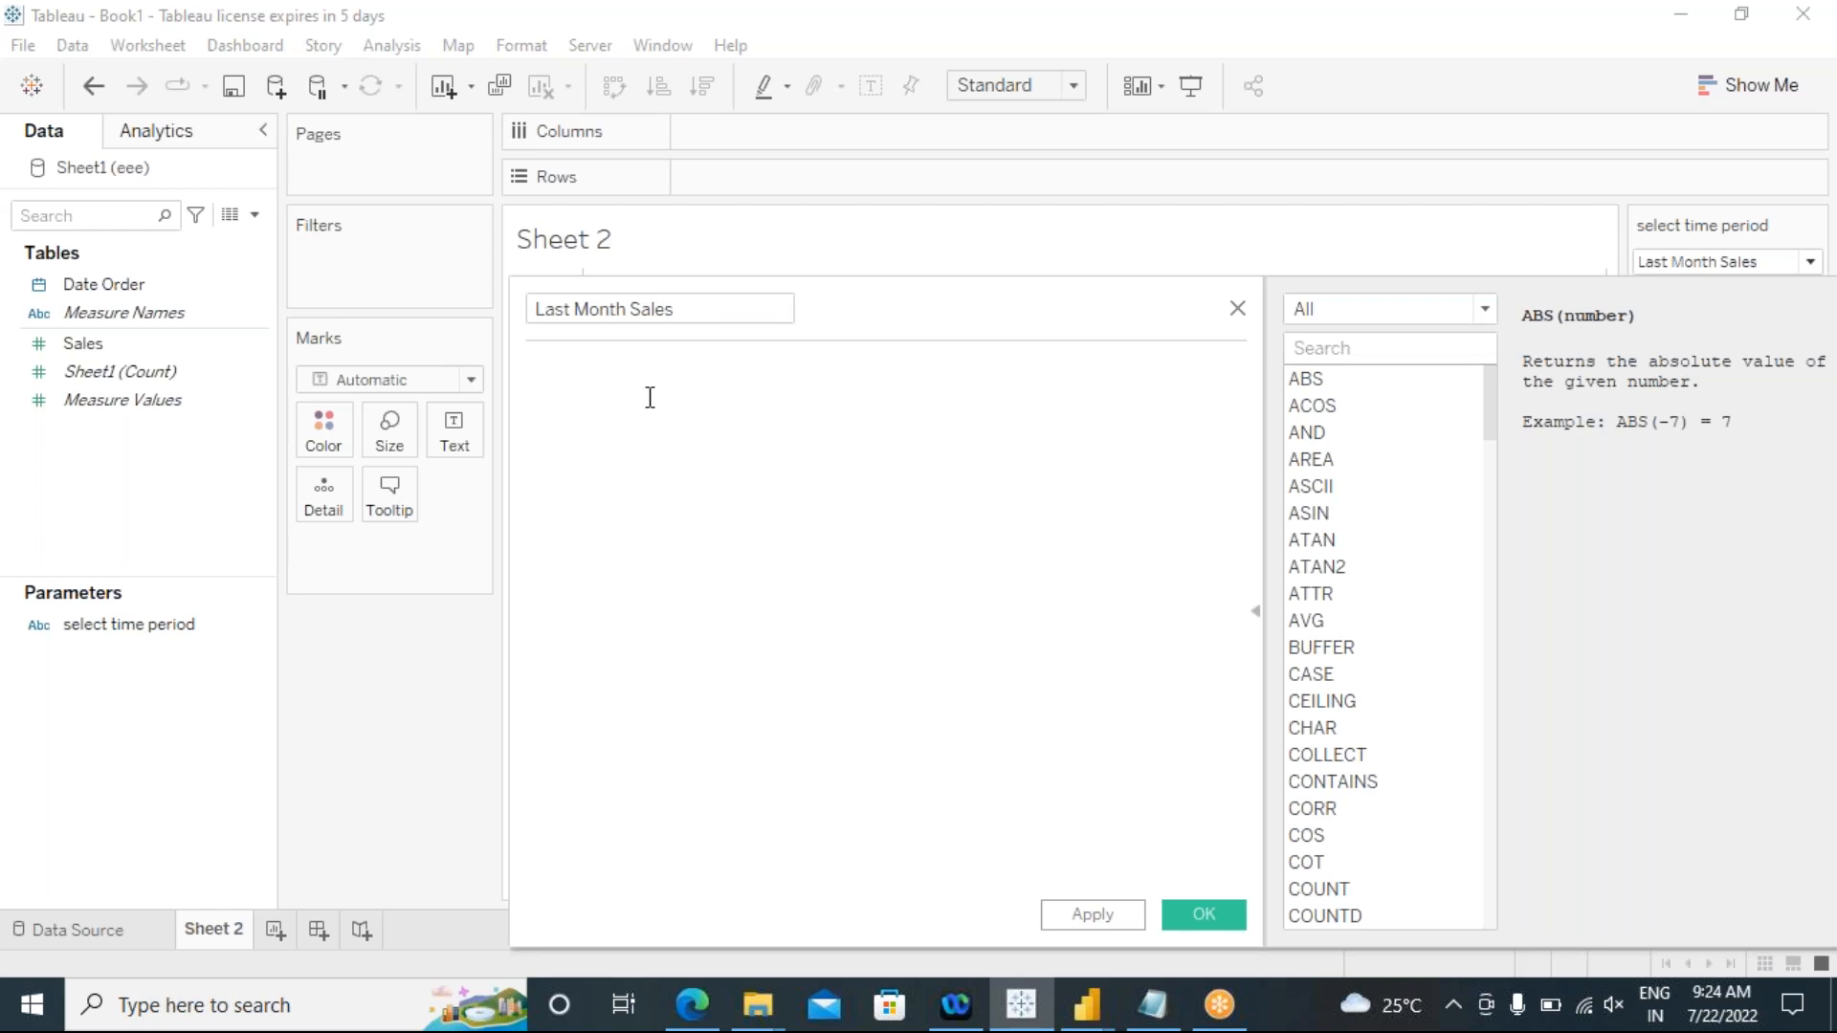
Step: Begin the Last Month Sales formula with an if condition using DATEDIFF and 'month' as its date part
{"action": "type", "text": "if"}
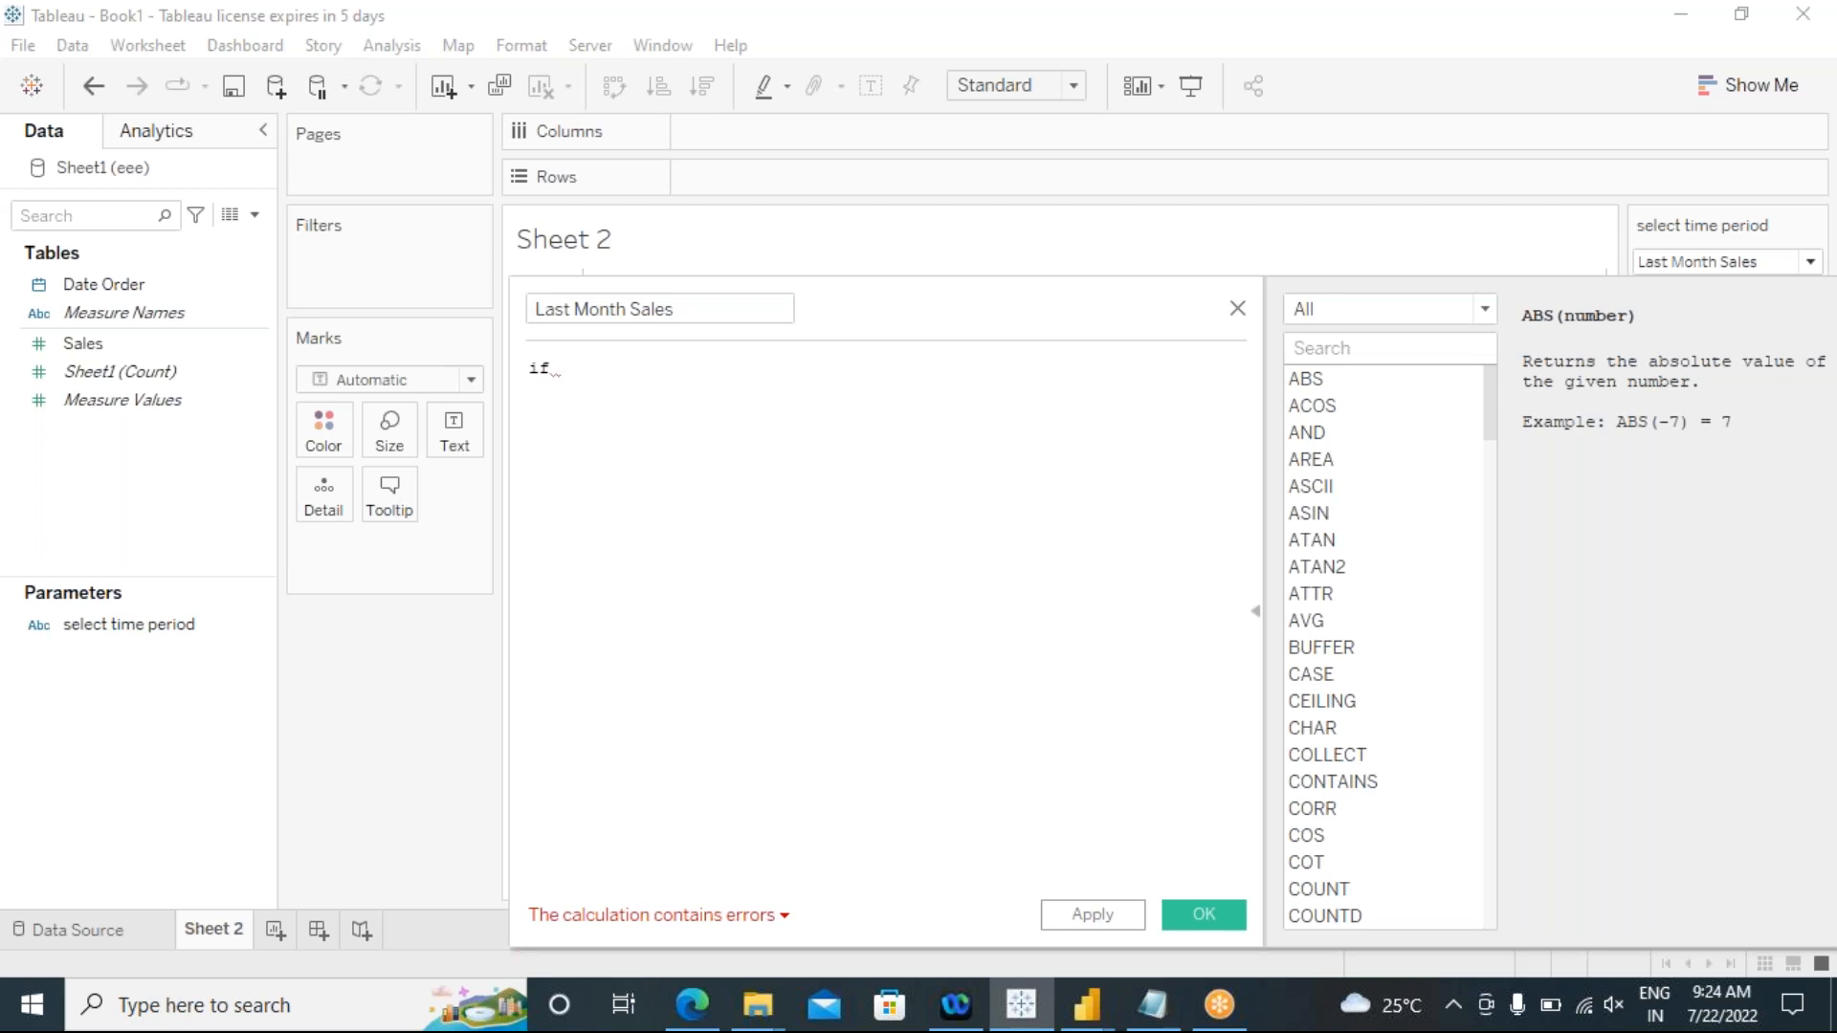
{"action": "type", "text": "date"}
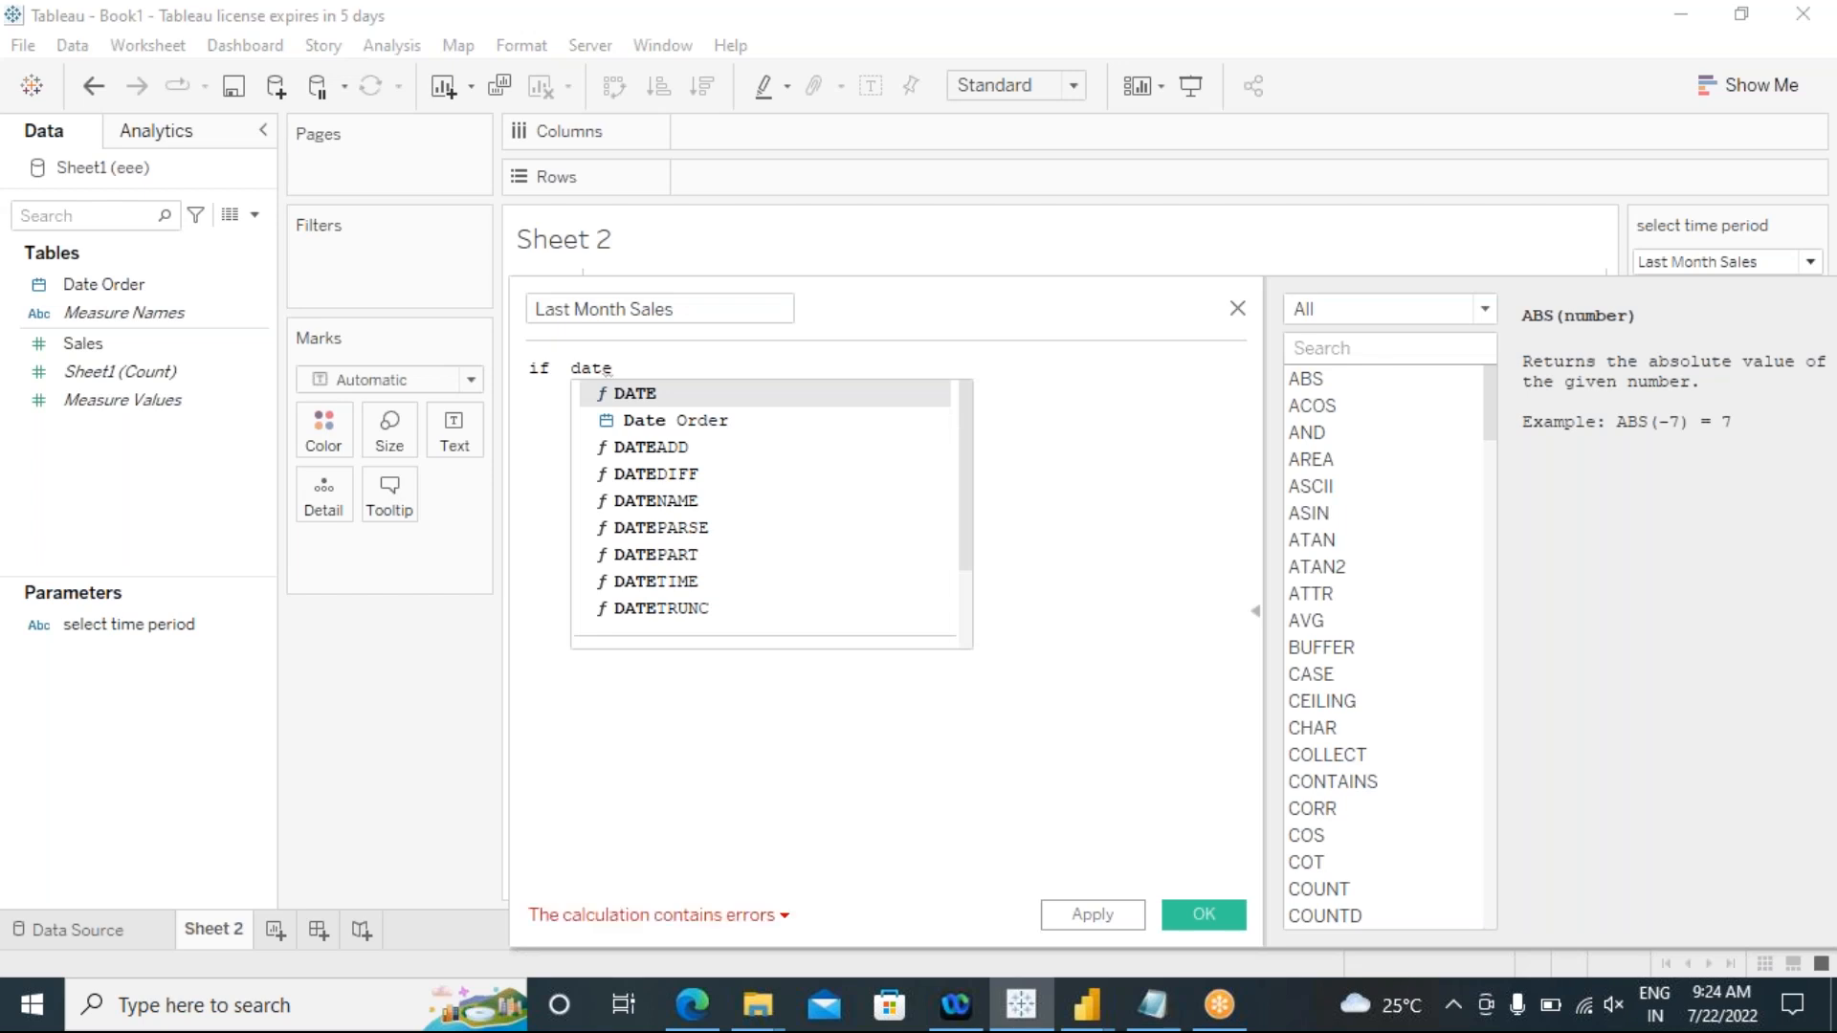
{"action": "left_click", "coordinate": [646, 476]}
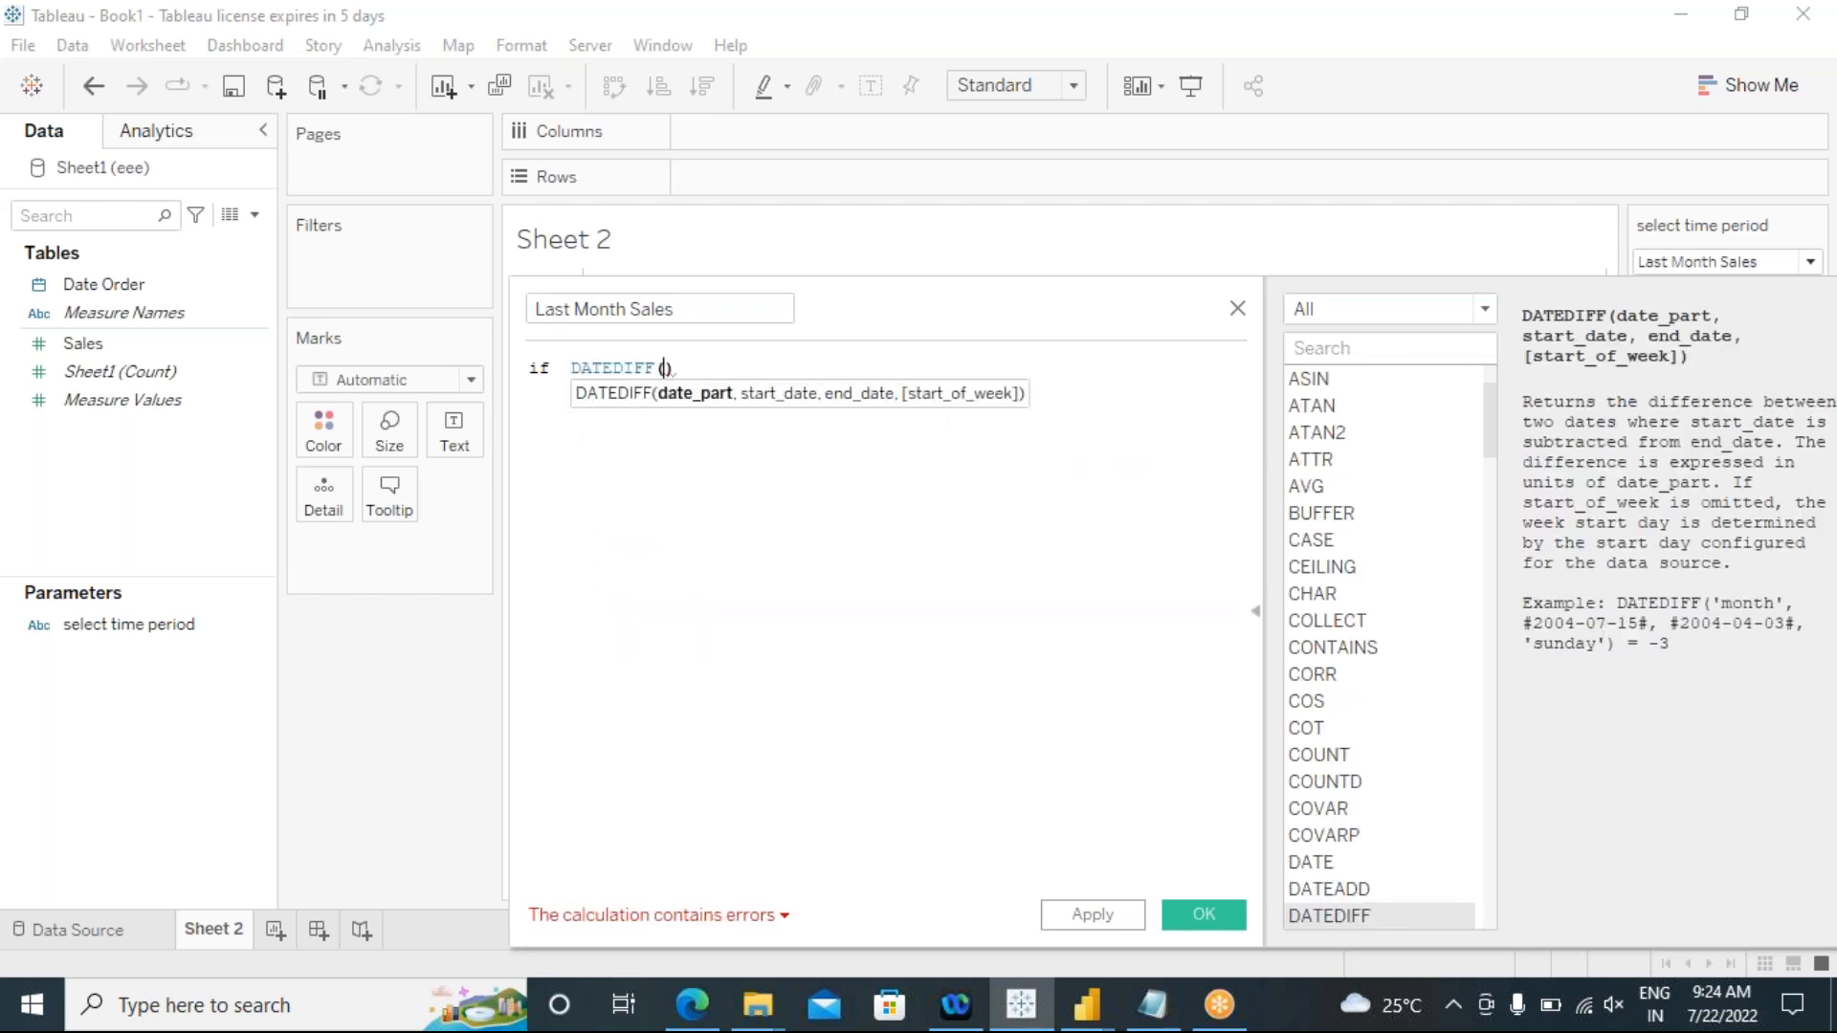
{"action": "type", "text": "''"}
{"action": "key", "text": "Left"}
{"action": "left_click", "coordinate": [698, 369]}
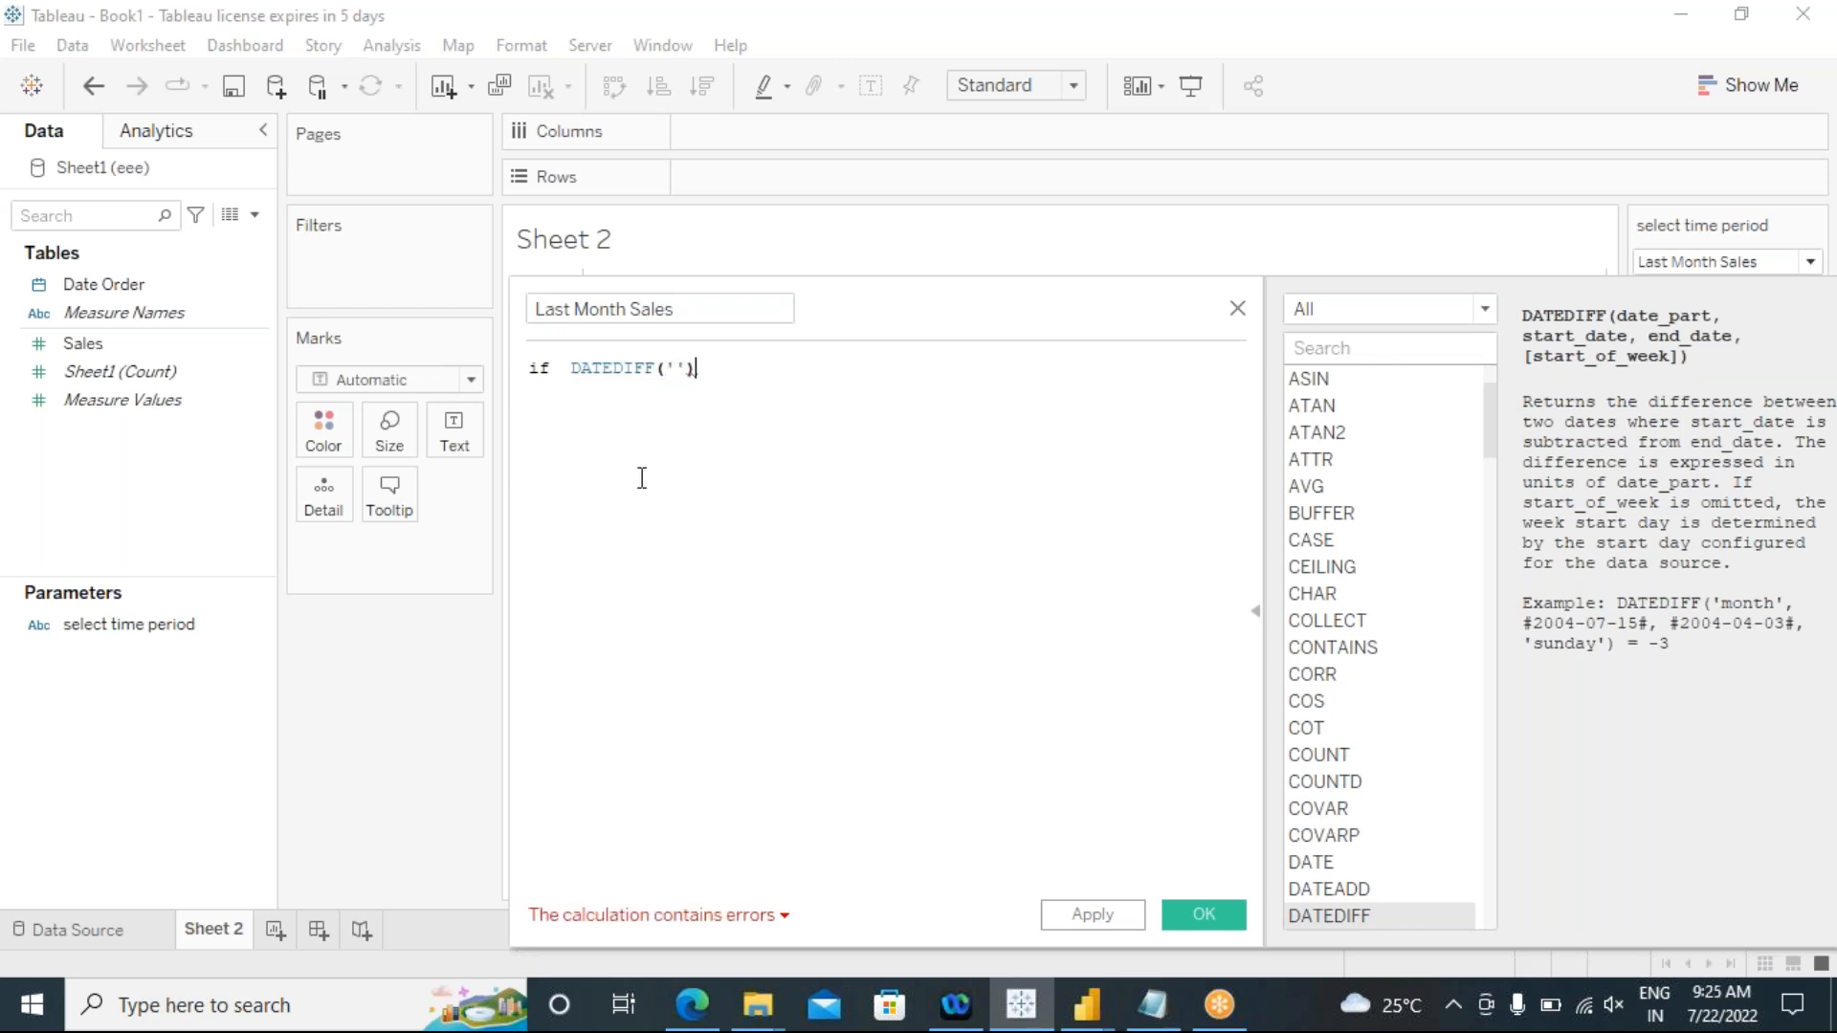
{"action": "key", "text": "Left"}
{"action": "key", "text": "Left"}
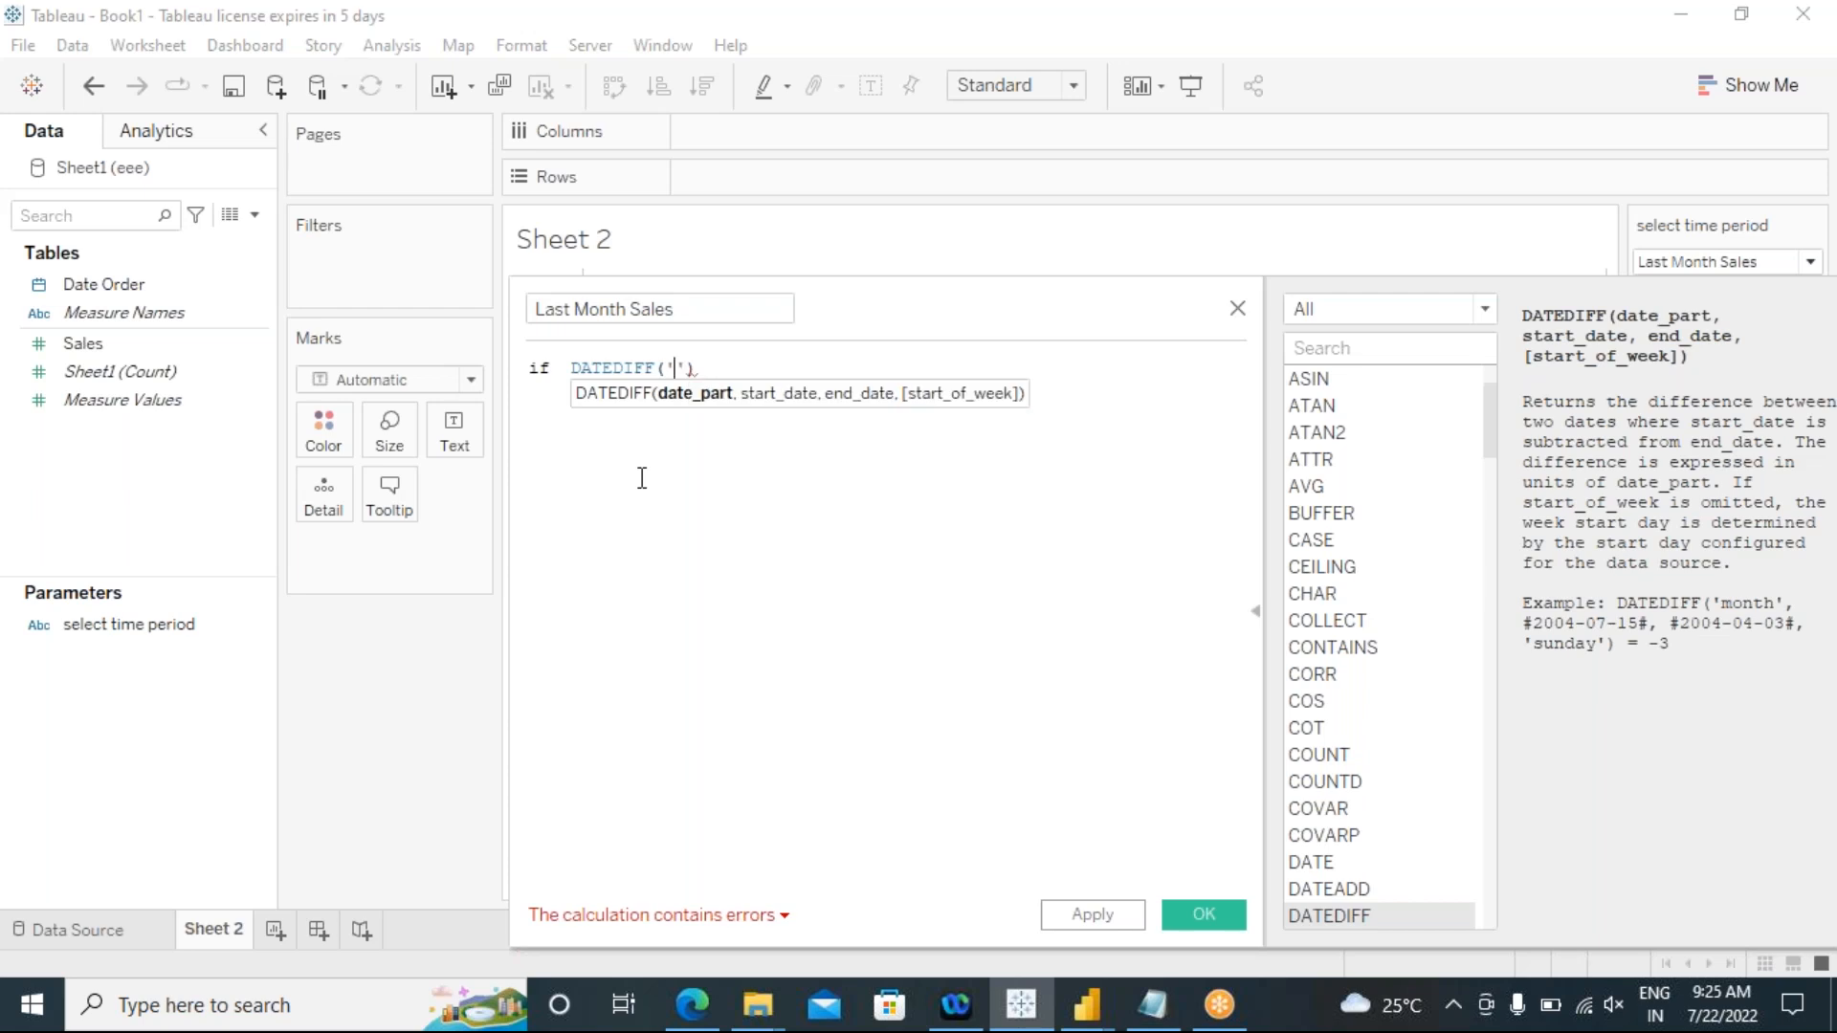
{"action": "type", "text": "month'"}
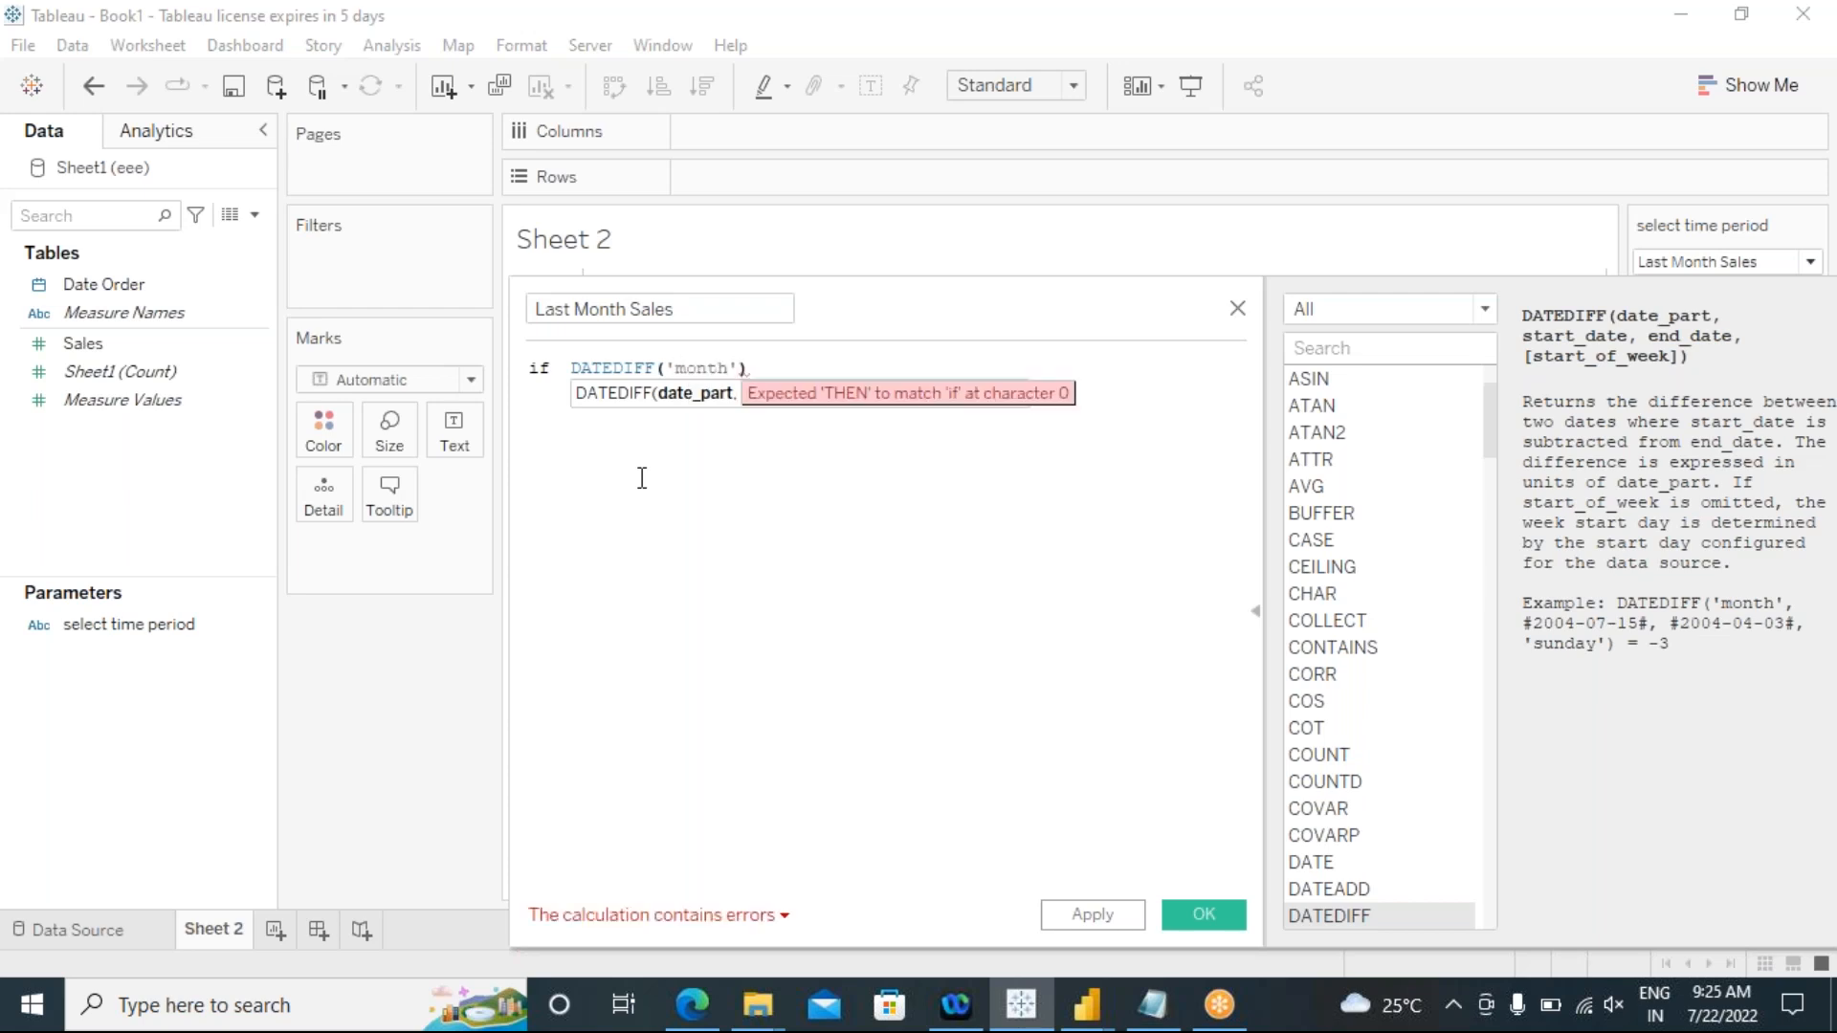
{"action": "type", "text": ","}
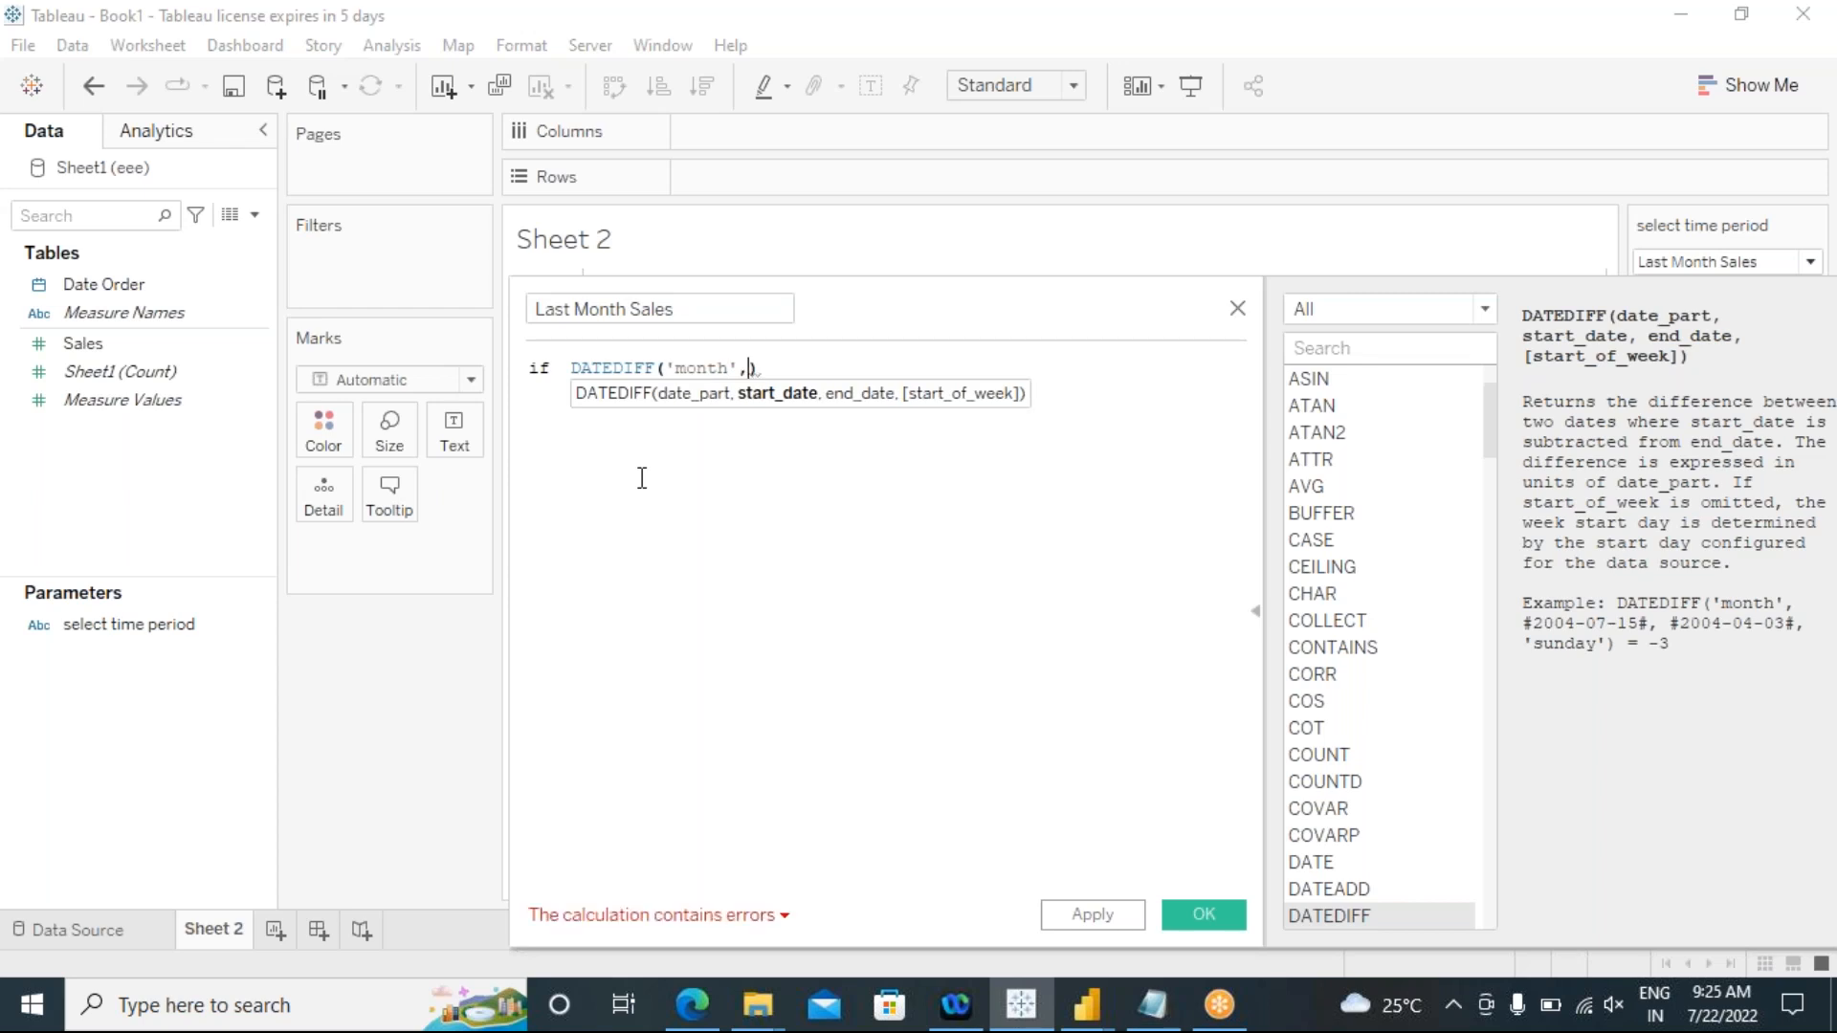
{"action": "type", "text": "da"}
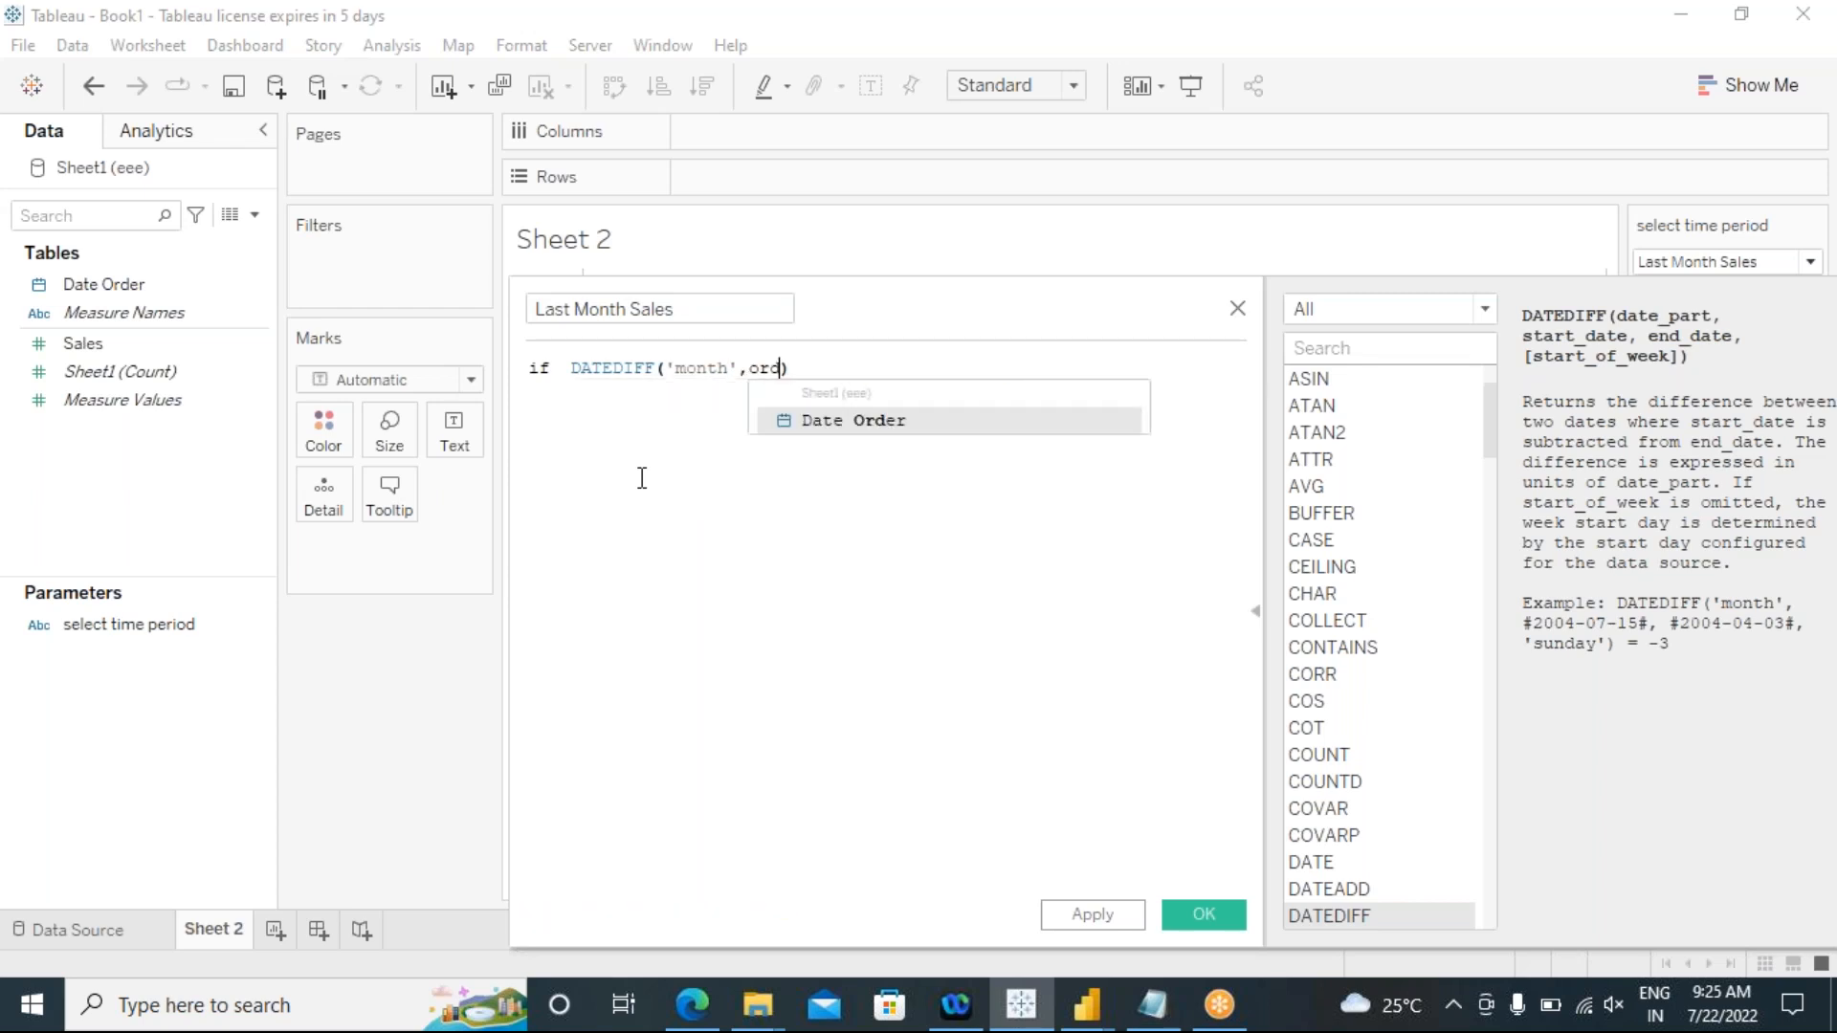
{"action": "type", "text": "te"}
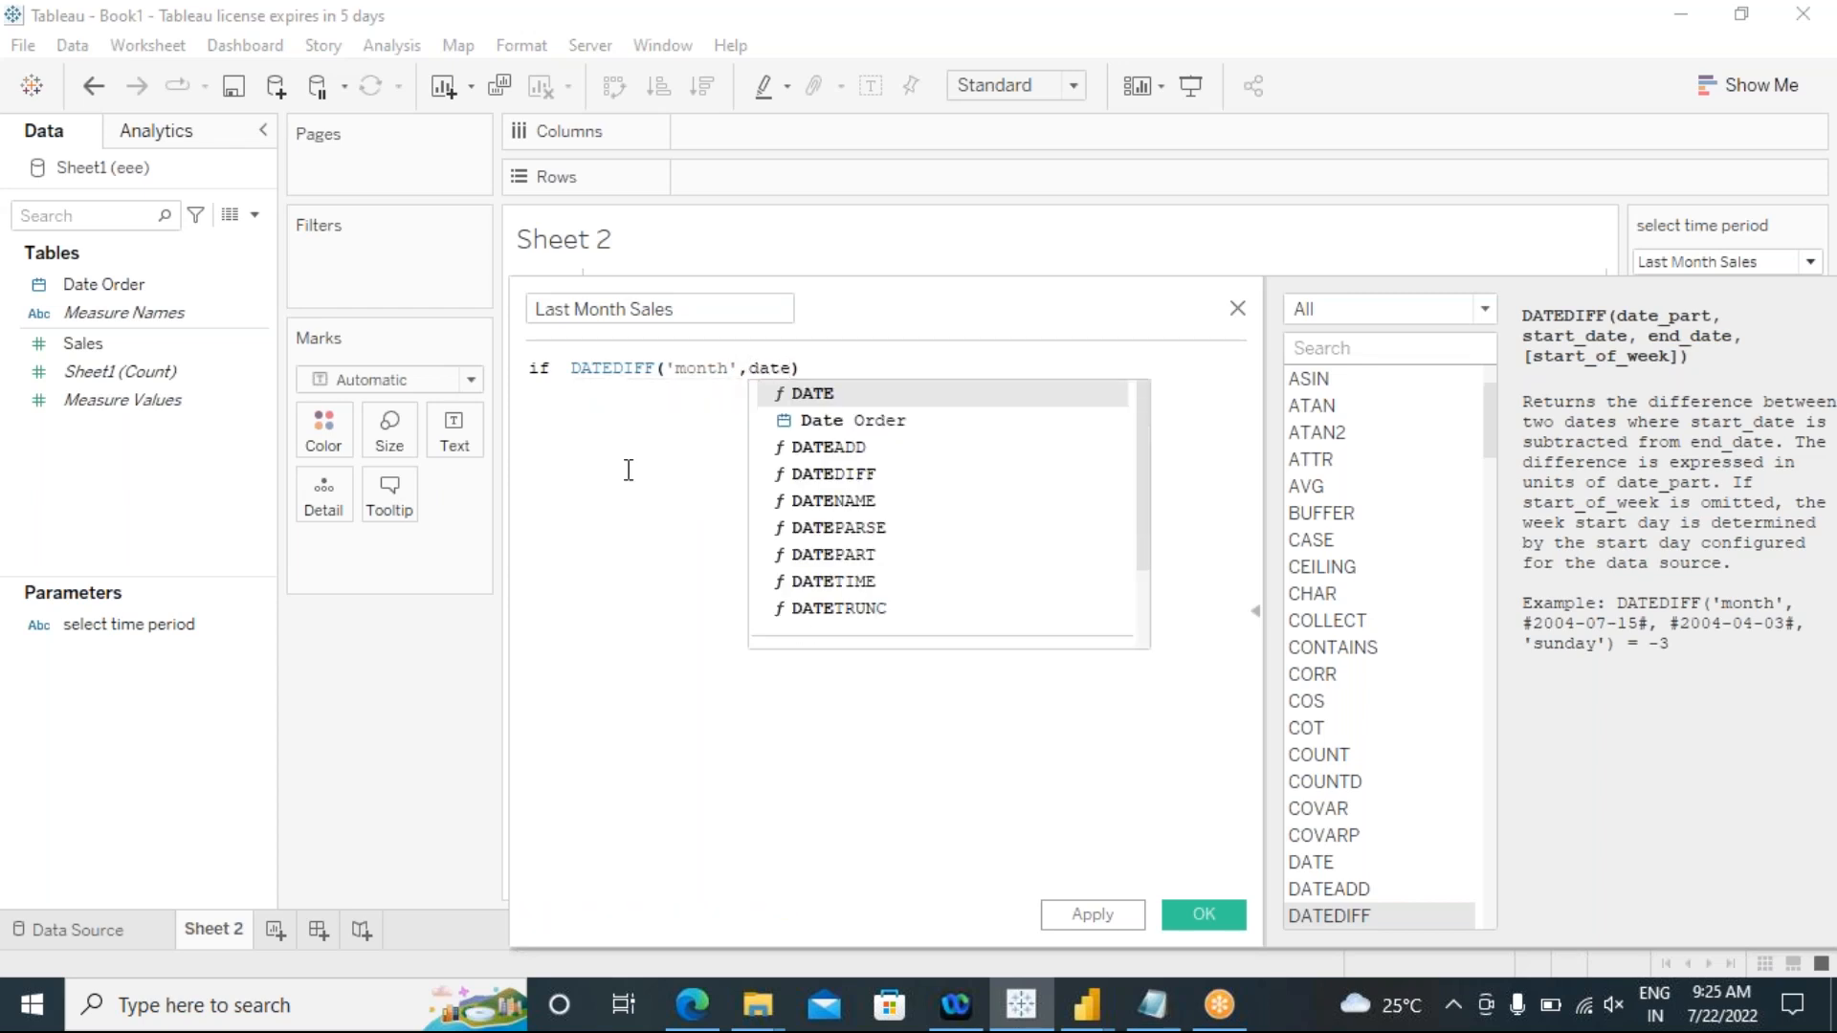
Step: Add the Date Order field as the start date of the DATEDIFF function
{"action": "left_click", "coordinate": [862, 424]}
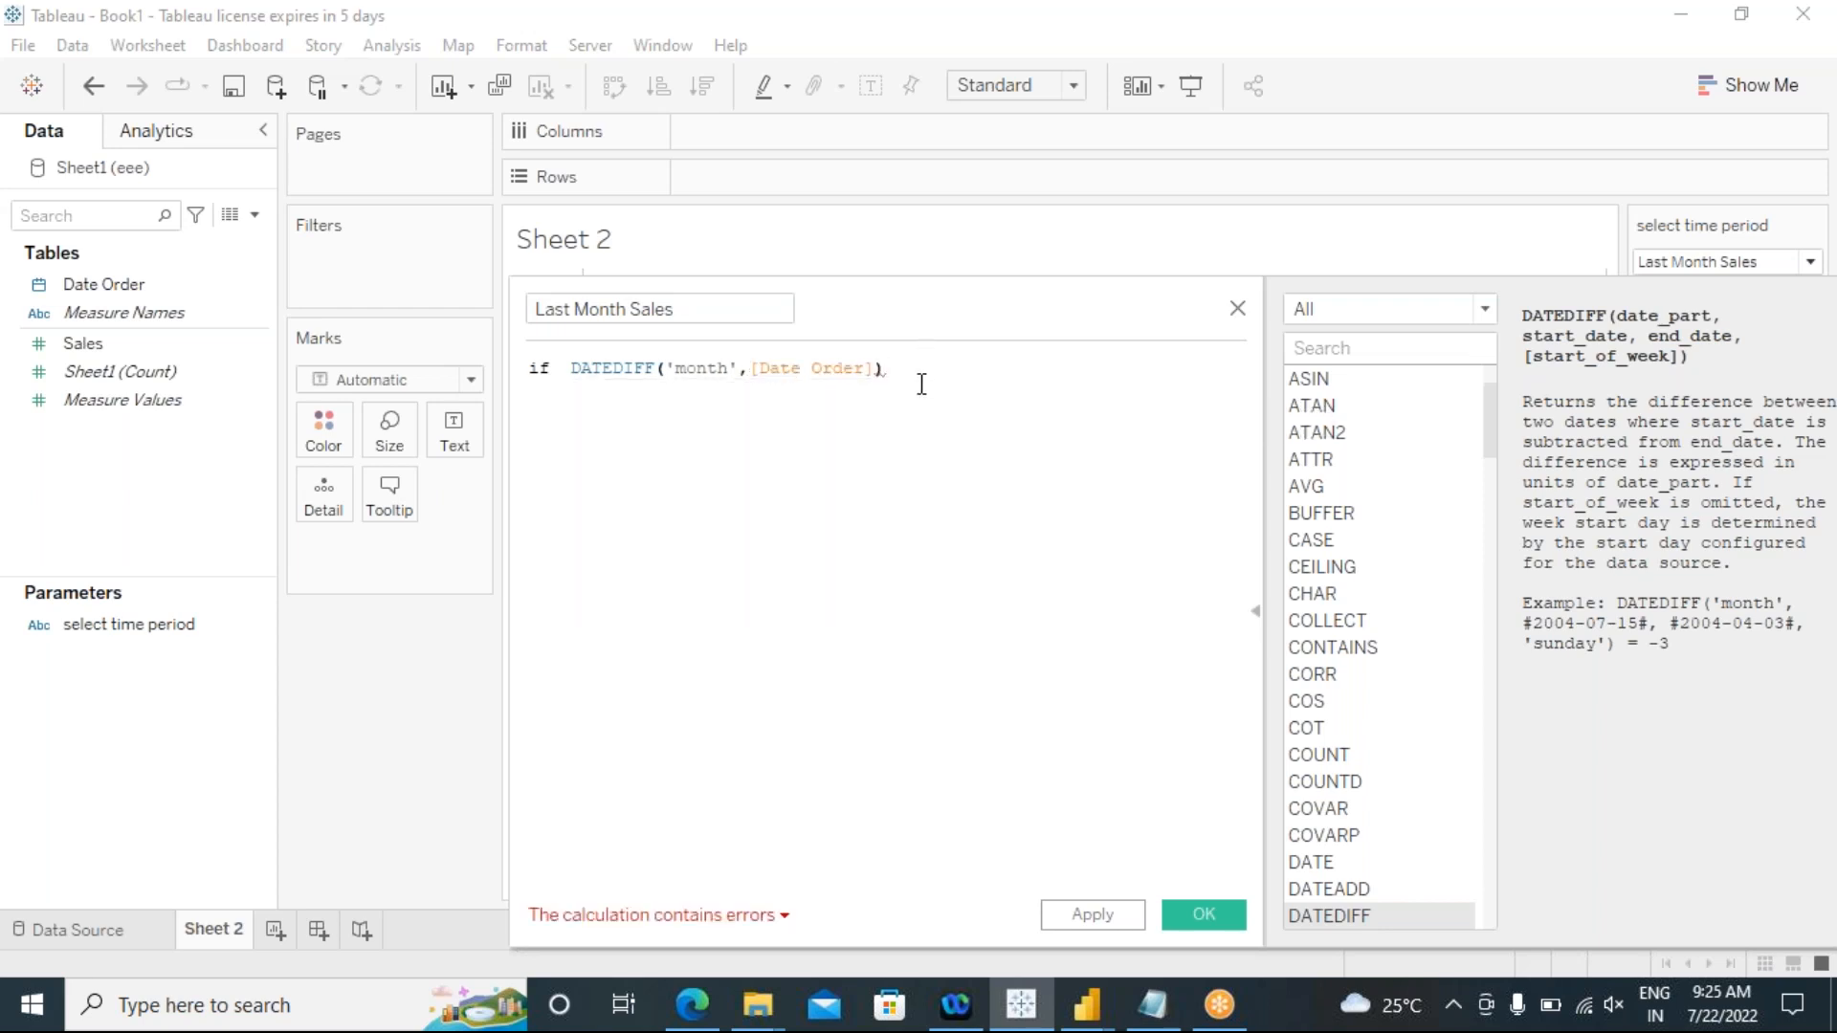
{"action": "type", "text": "= 0"}
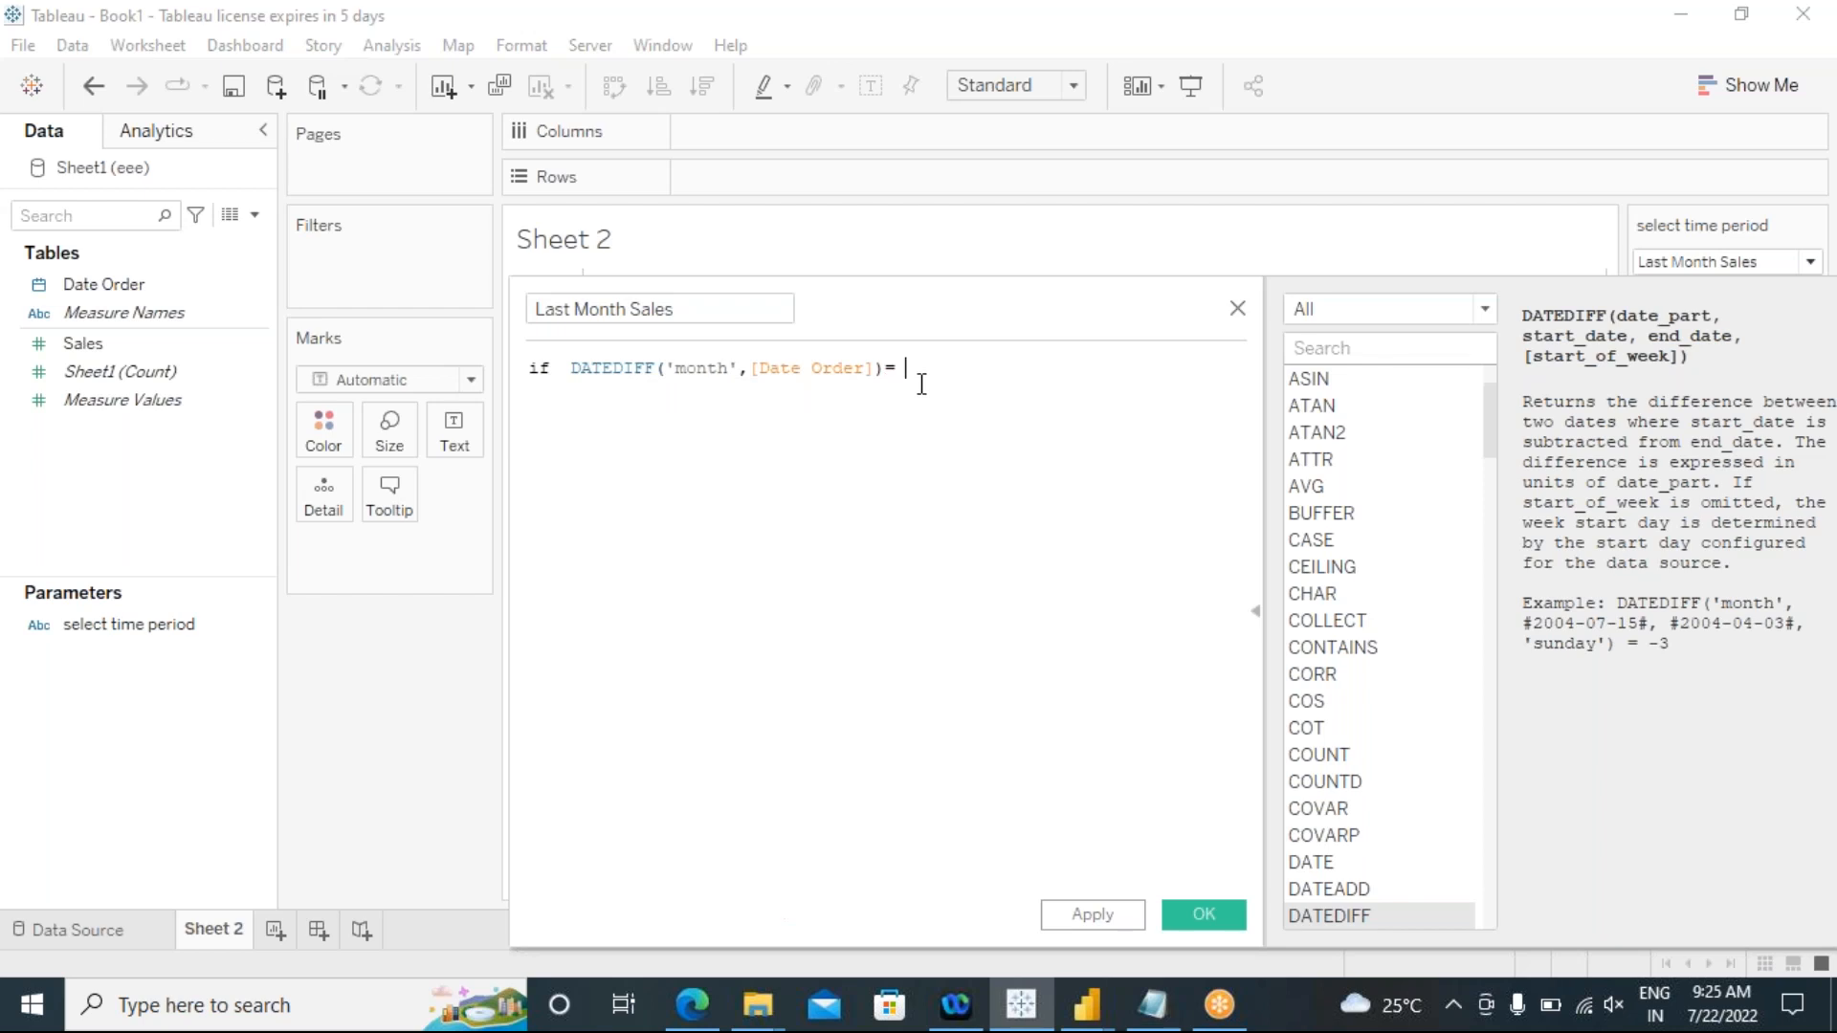
{"action": "type", "text": "ate"}
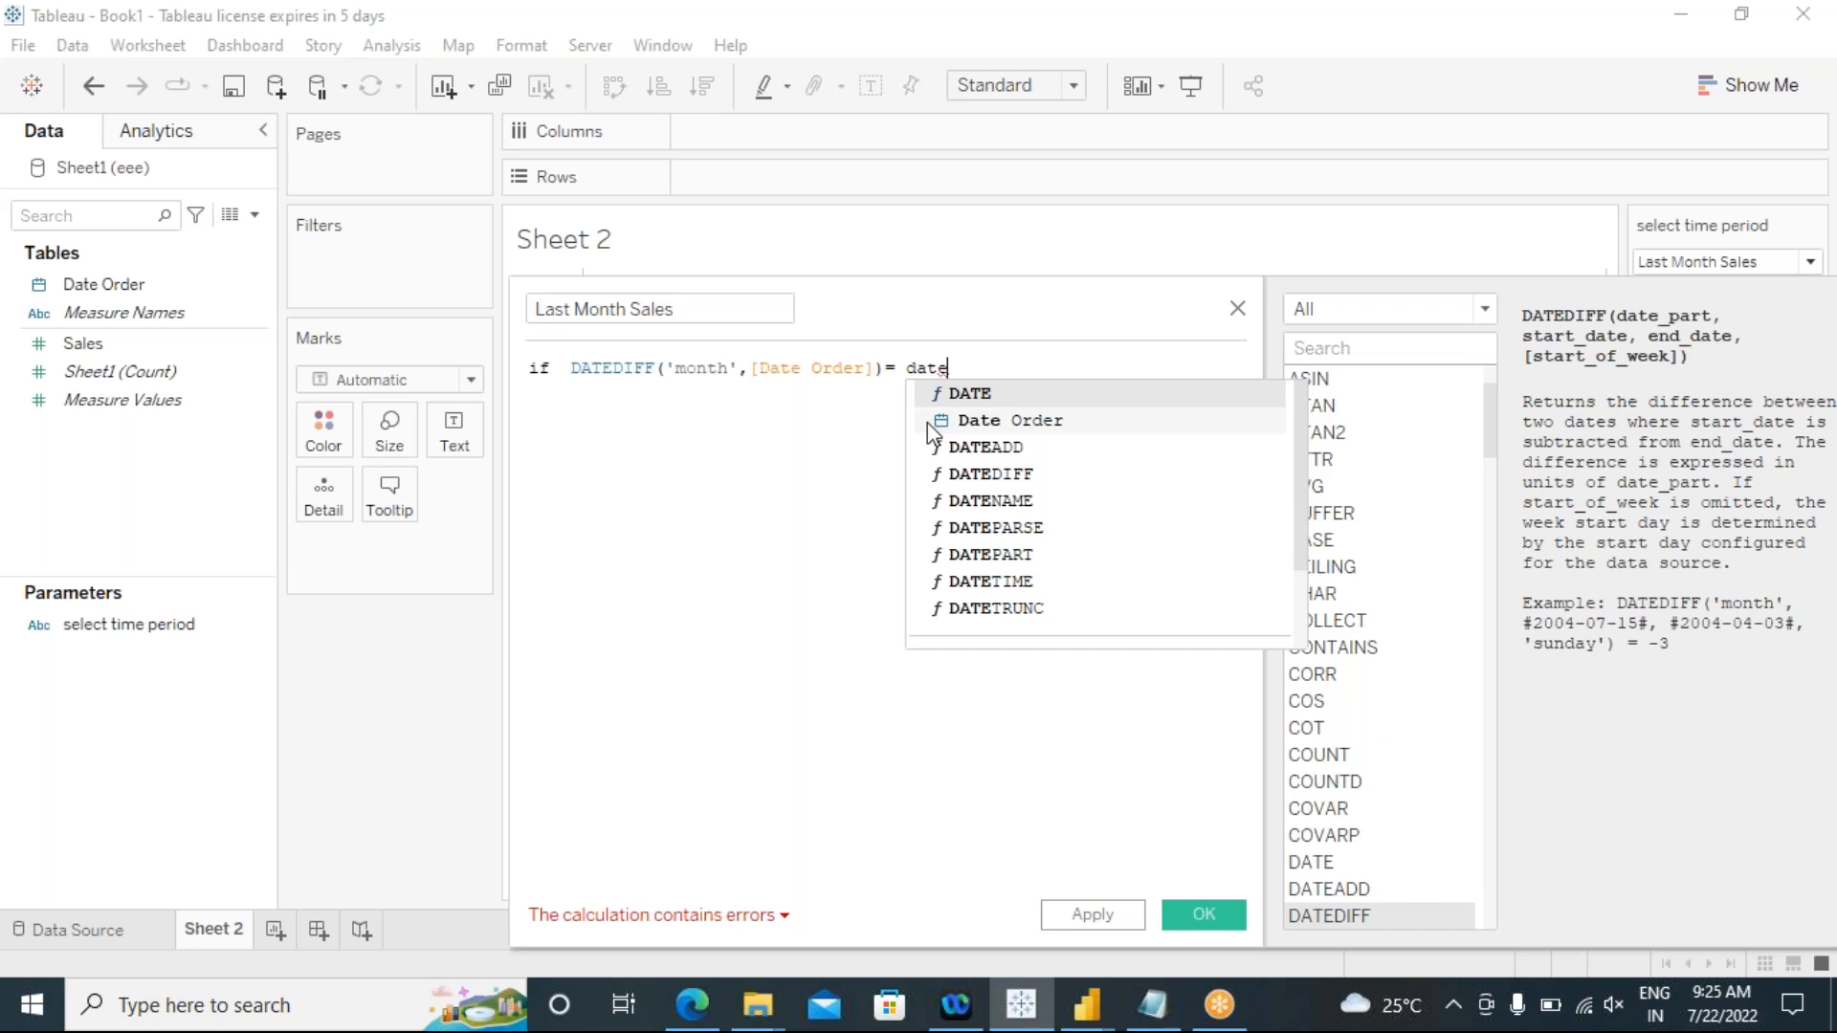
{"action": "left_click", "coordinate": [887, 373]}
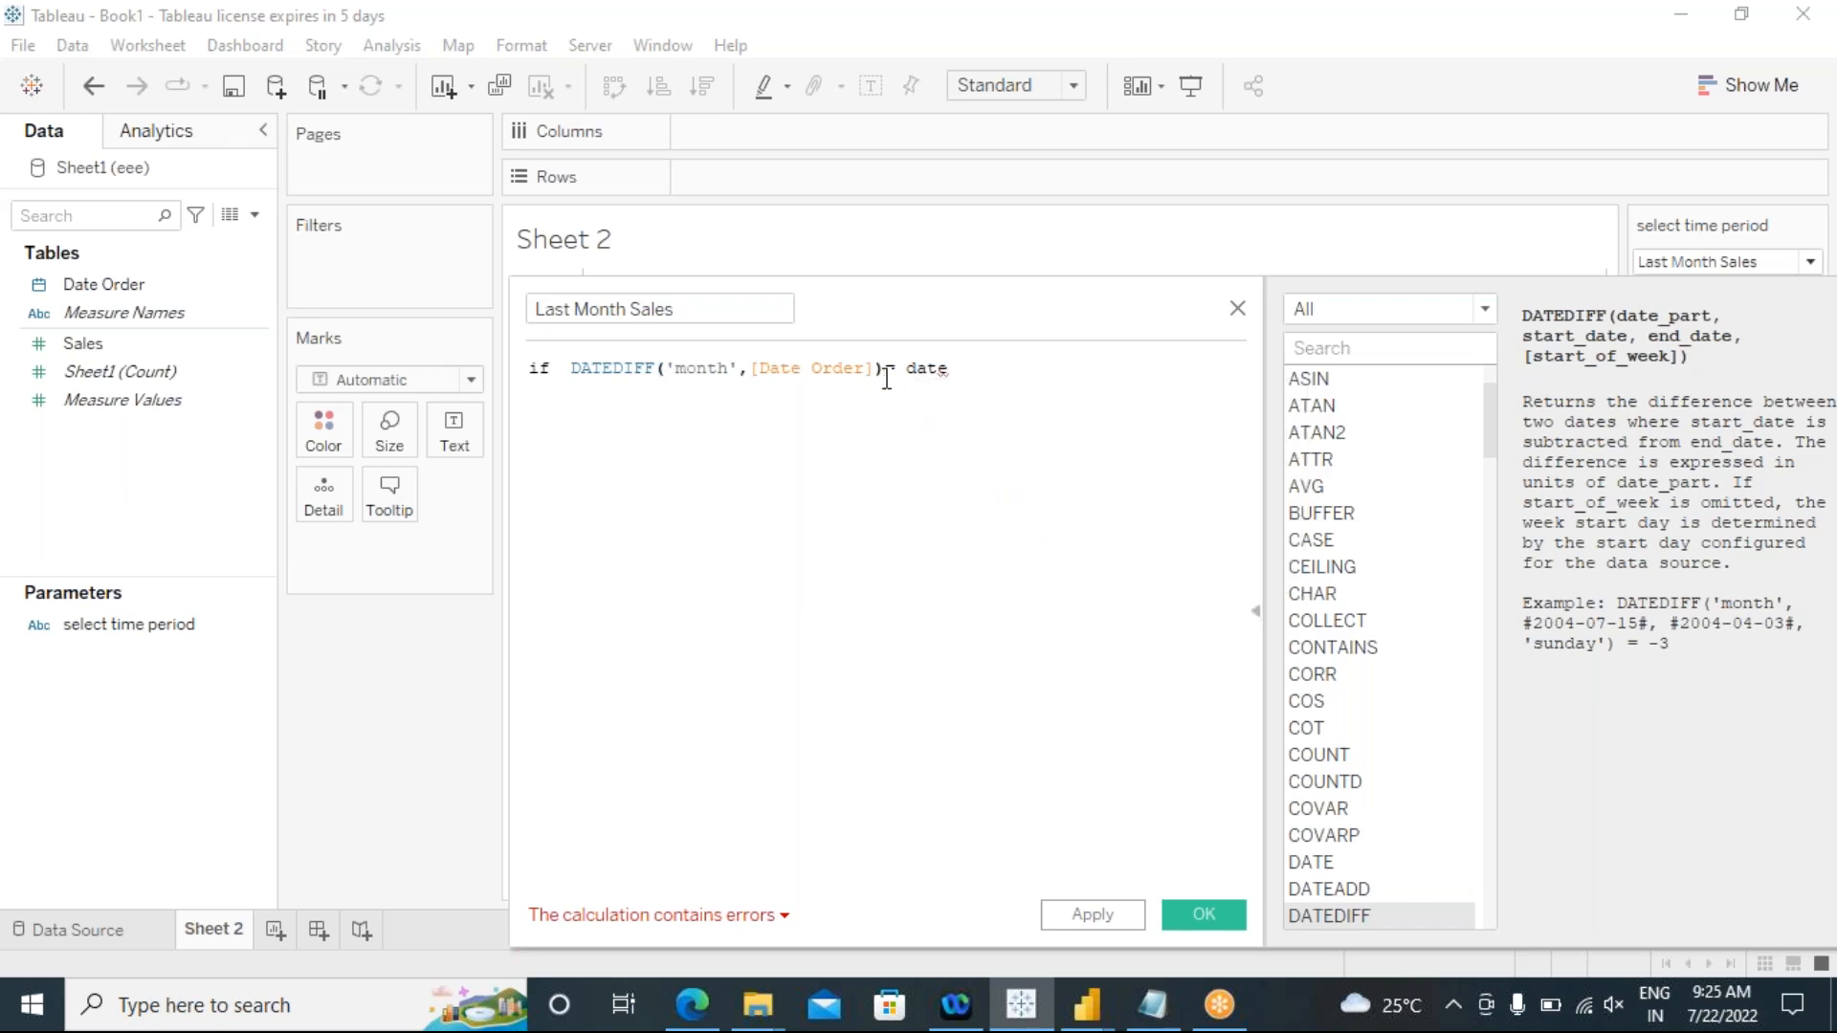
{"action": "key", "text": "Delete"}
{"action": "key", "text": "Delete"}
{"action": "key", "text": "Delete"}
{"action": "key", "text": "Delete"}
{"action": "key", "text": "Delete"}
{"action": "key", "text": "Delete"}
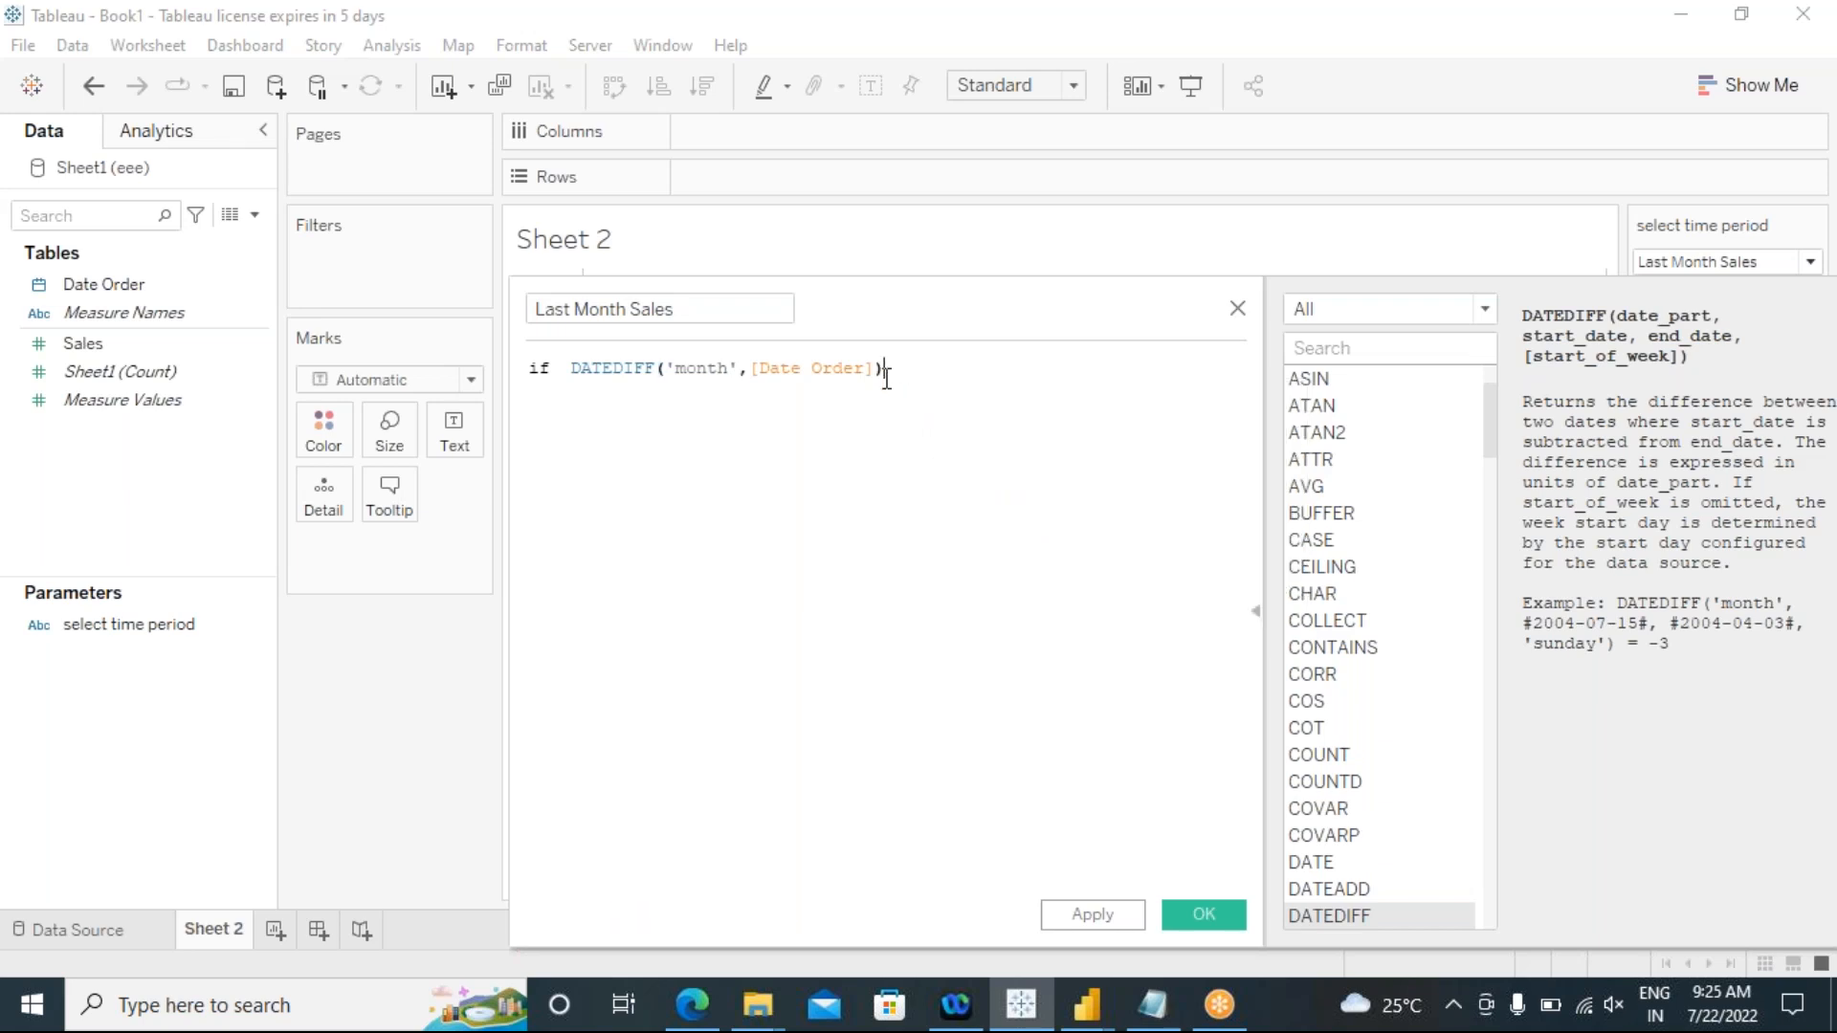
Step: Add TODAY() inside the DATEDIFF function as its end date and close the function with a parenthesis
{"action": "key", "text": "BackSpace"}
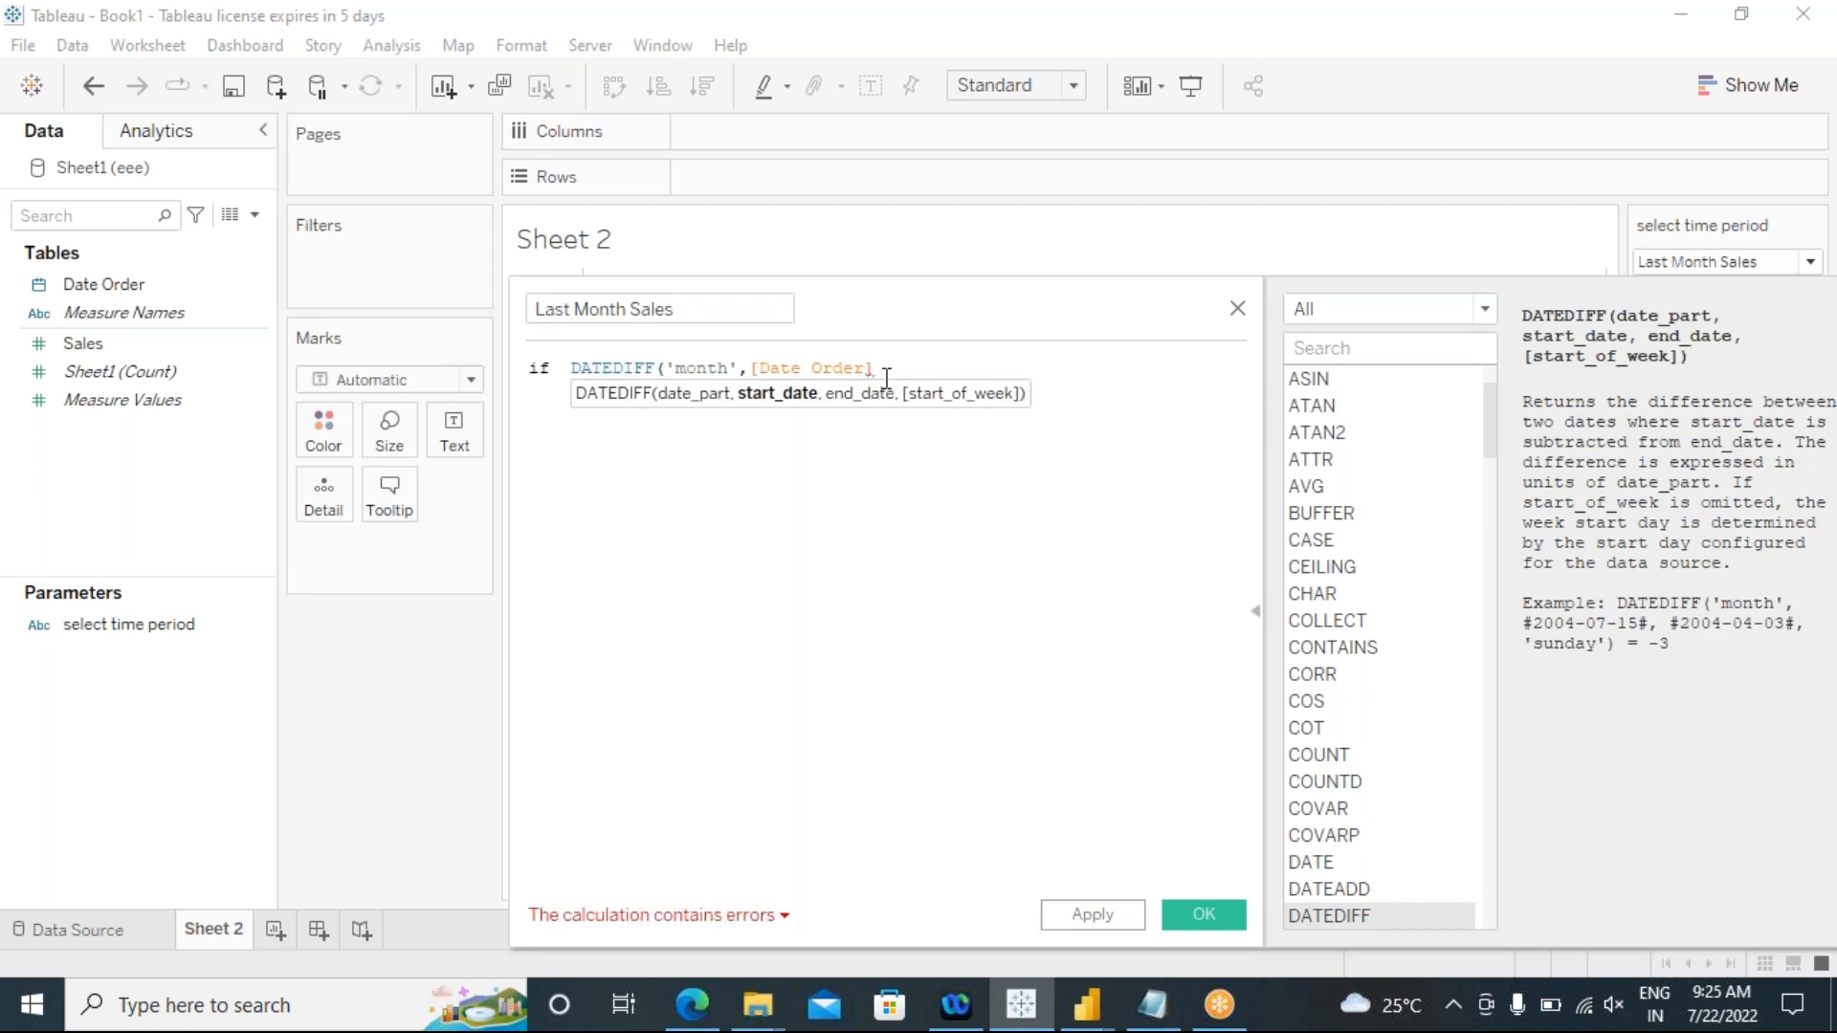
{"action": "type", "text": ",tod"}
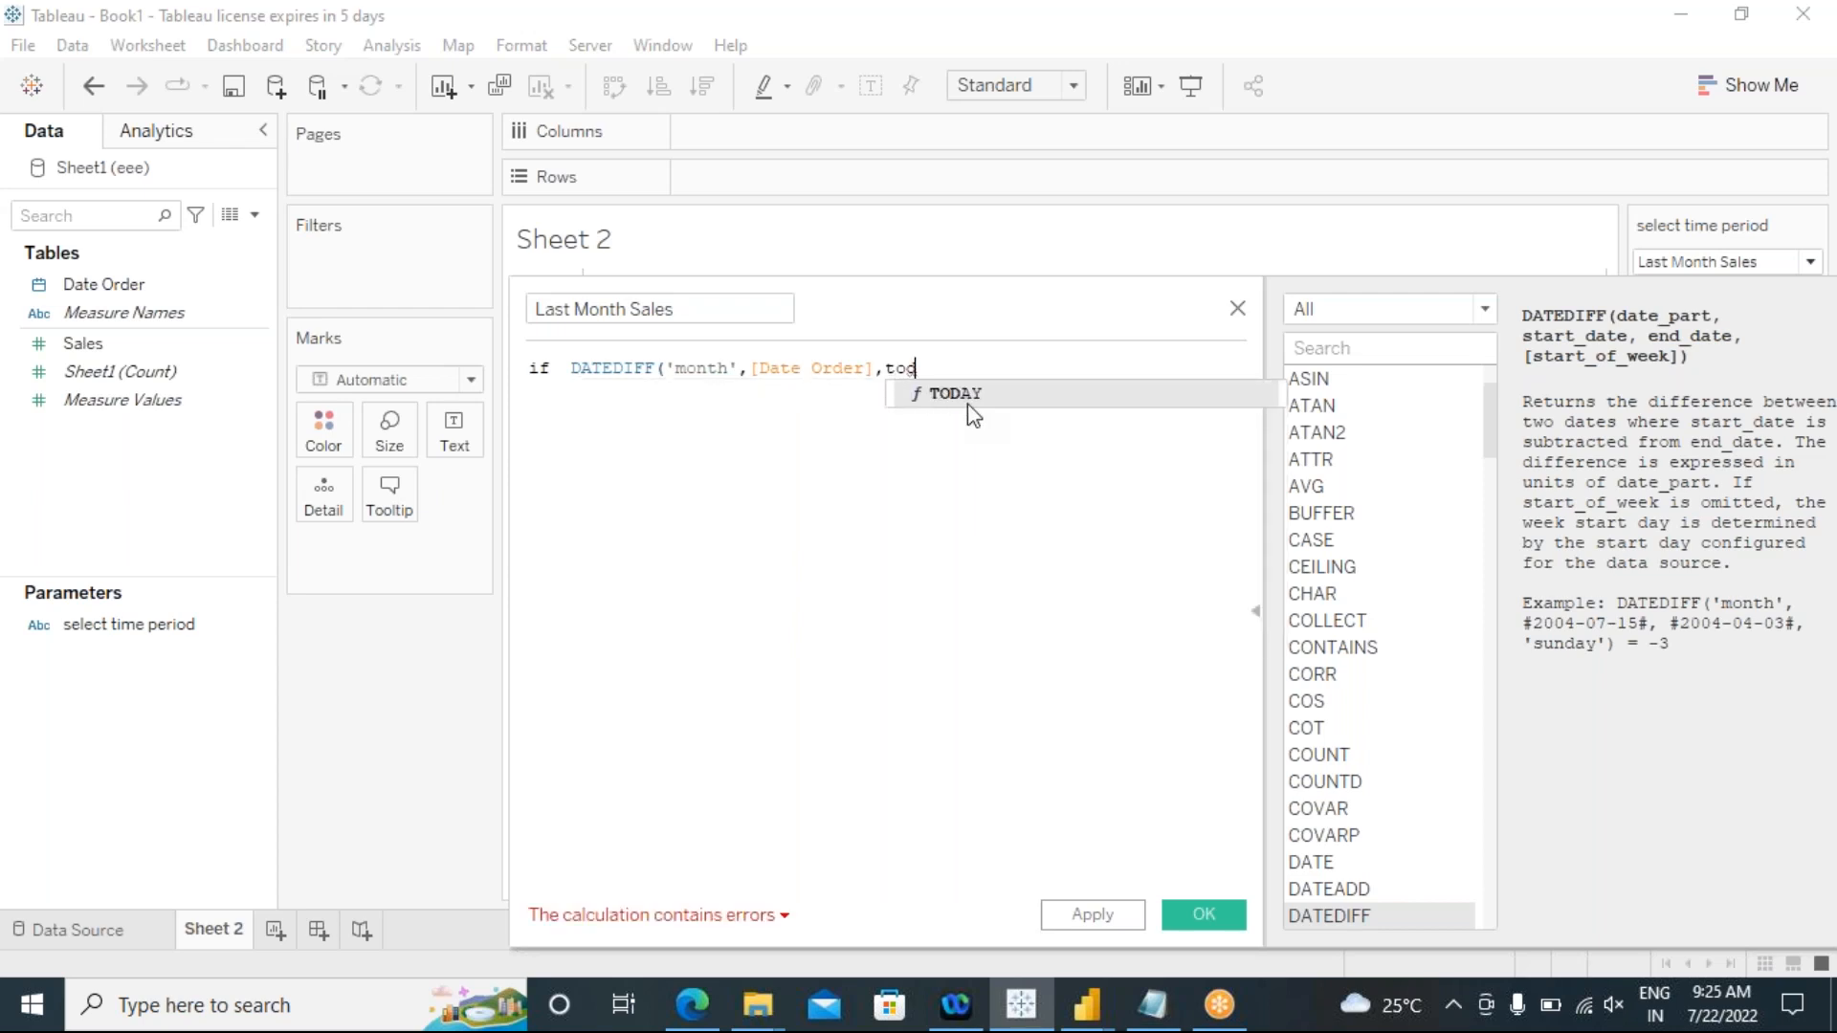
{"action": "left_click", "coordinate": [974, 414]}
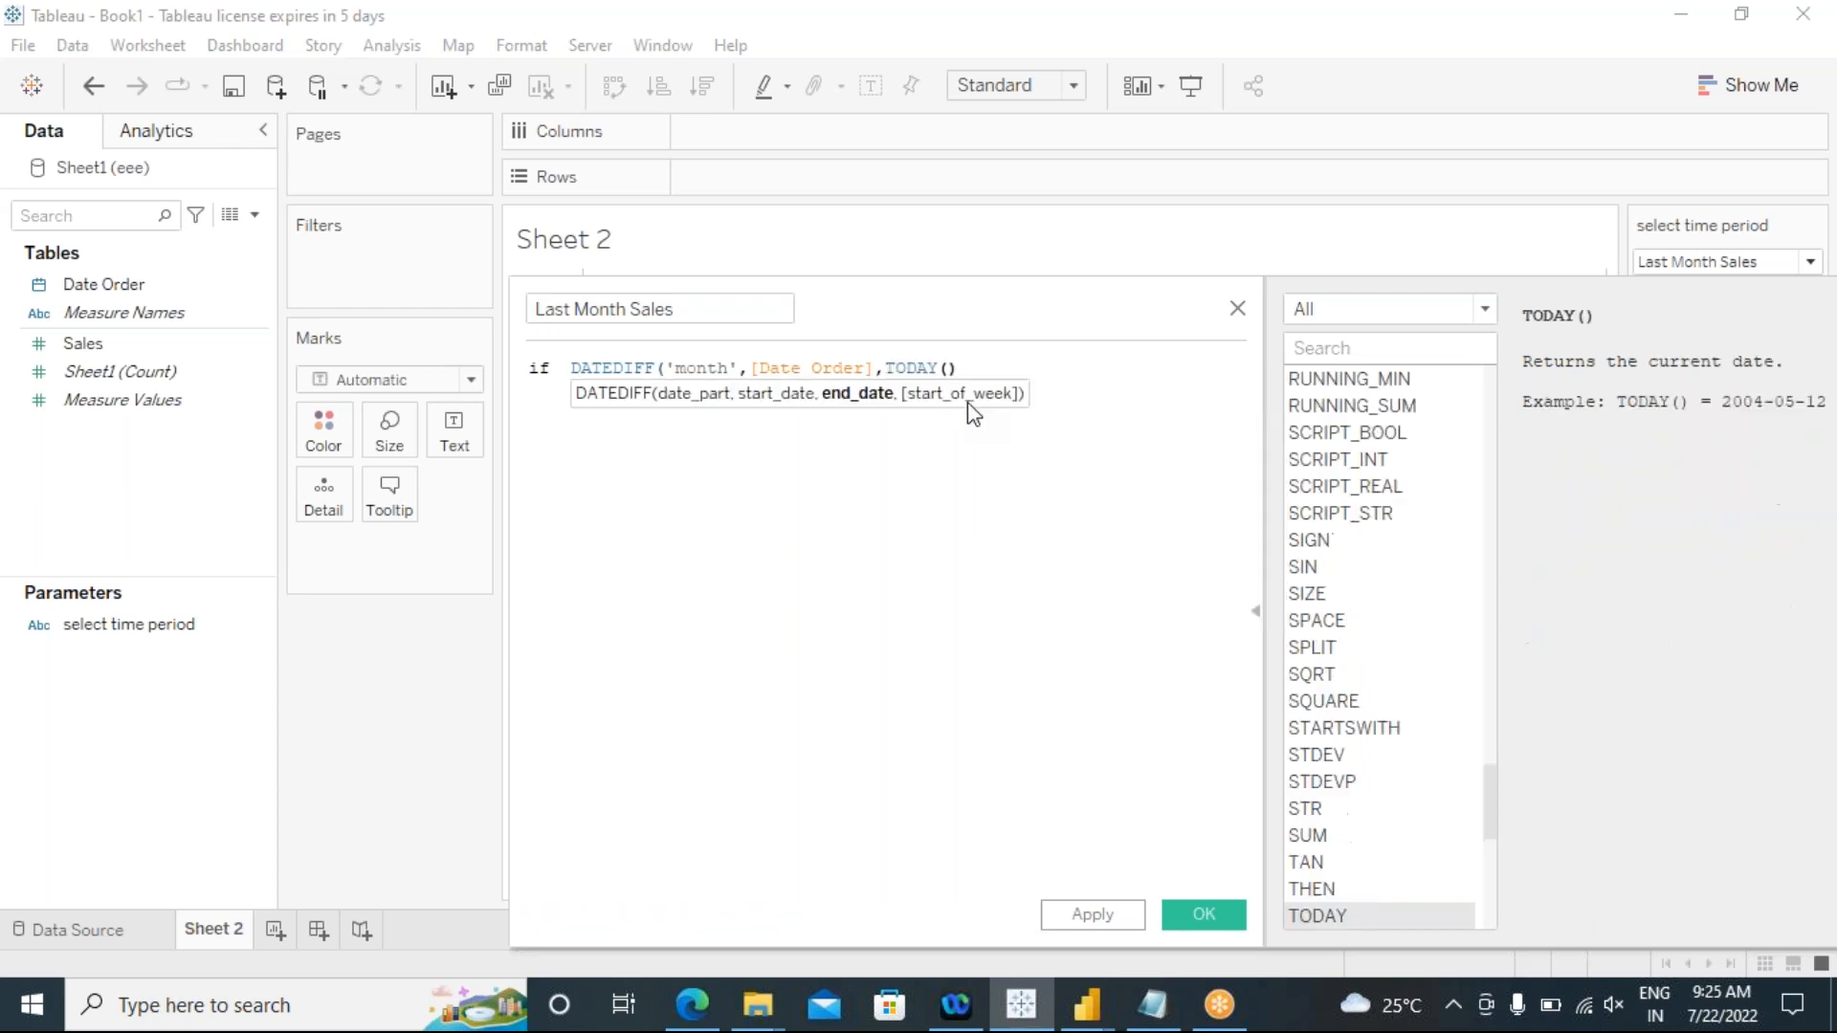
{"action": "type", "text": ")"}
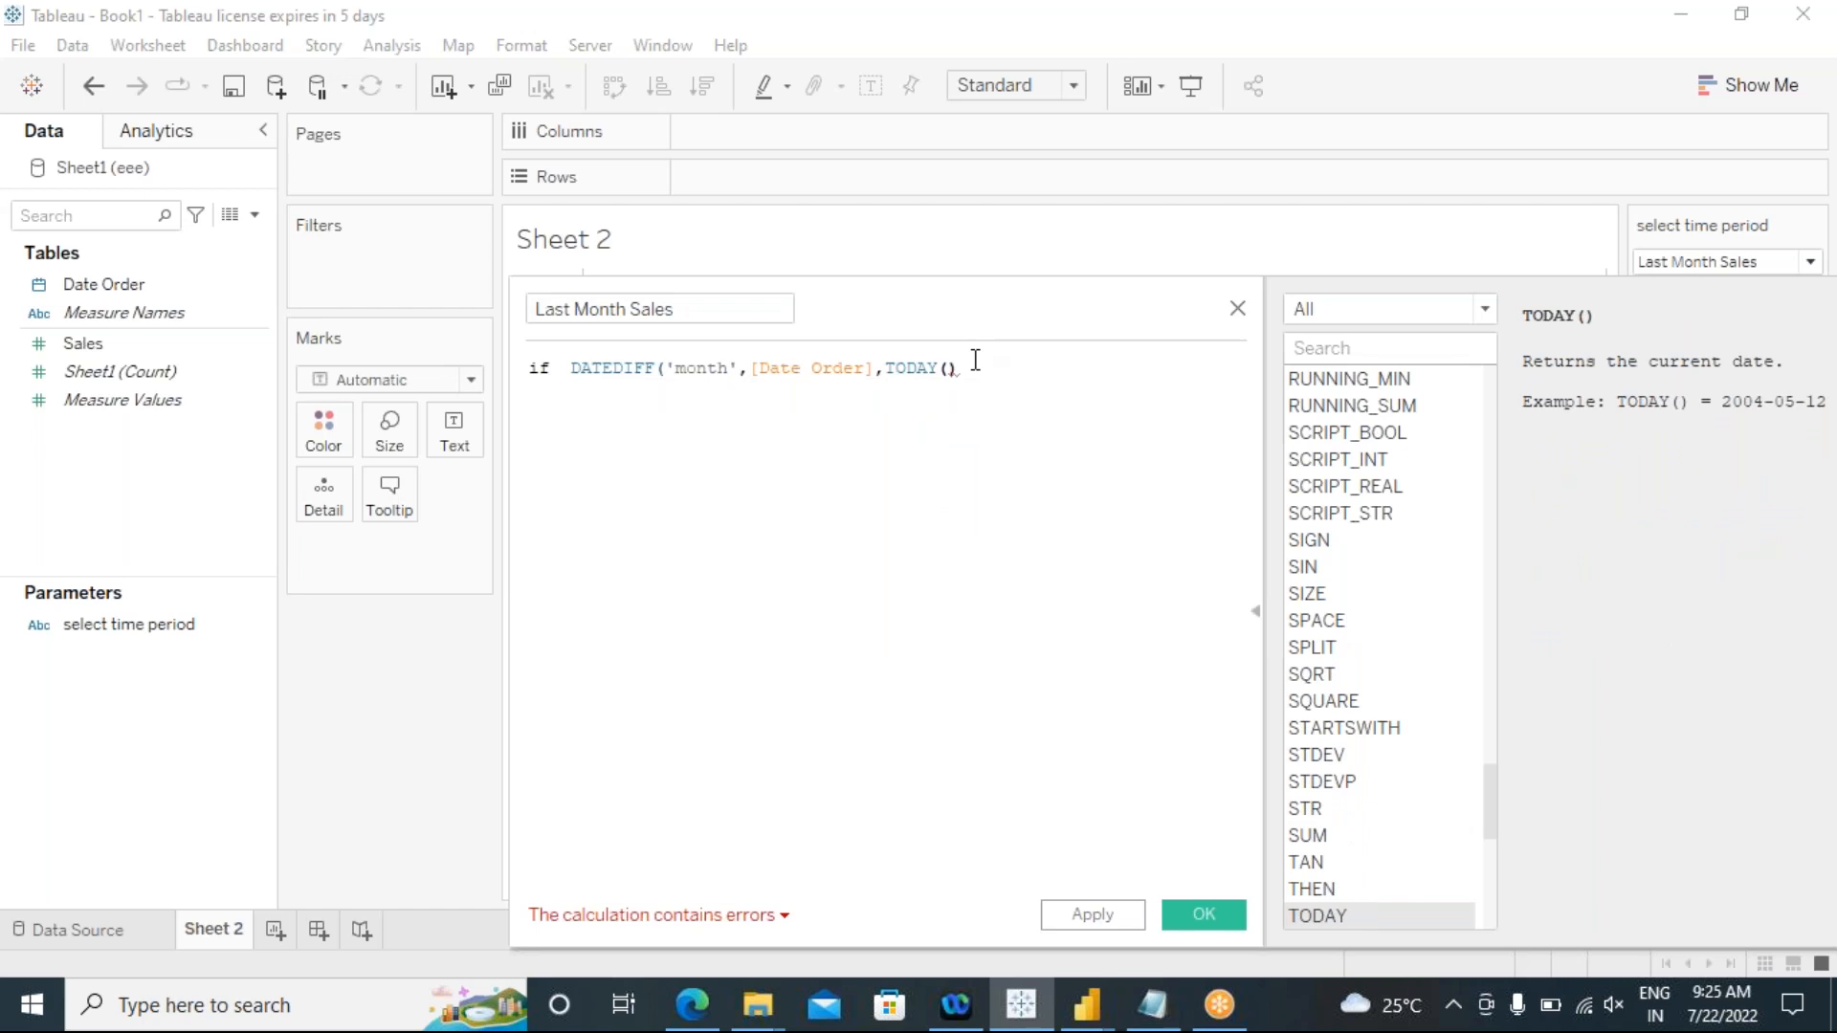
{"action": "type", "text": ")"}
{"action": "type", "text": "=1"}
Step: Compare the DATEDIFF result with 1 and complete the condition with "then [Sales] END"
{"action": "key", "text": "BackSpace"}
{"action": "type", "text": "then"}
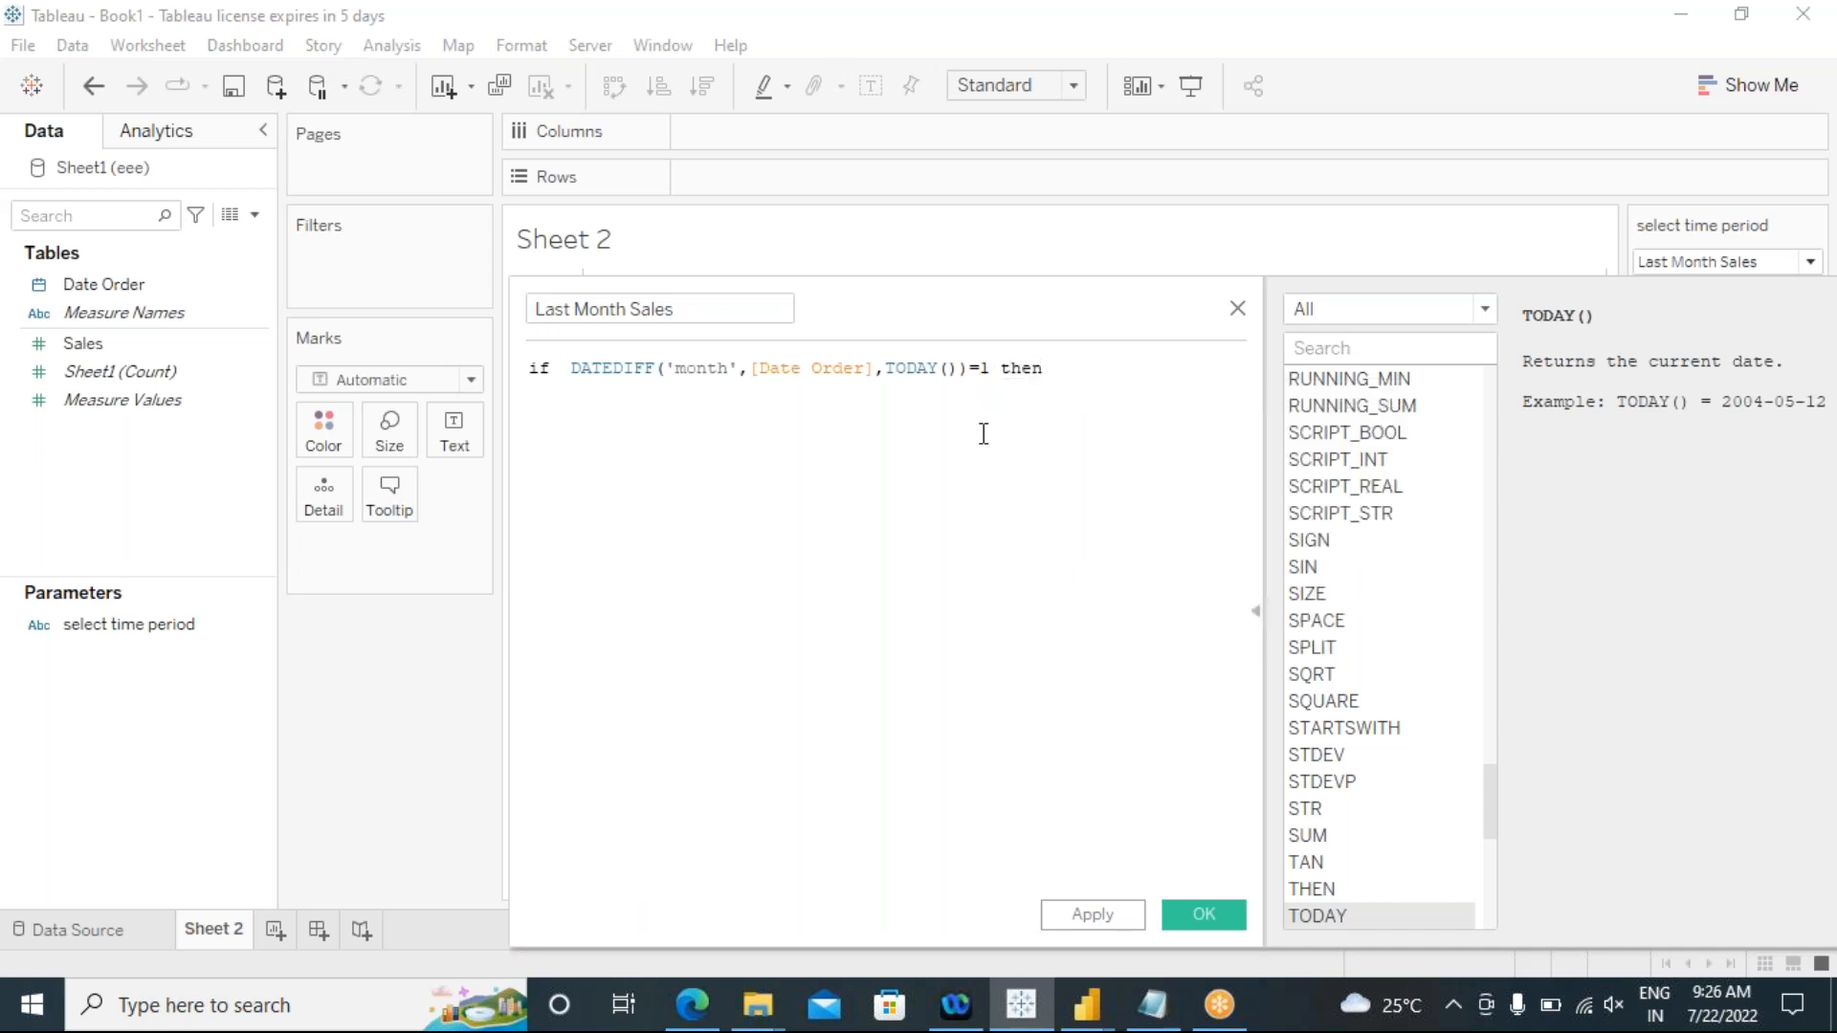
{"action": "type", "text": " sal"}
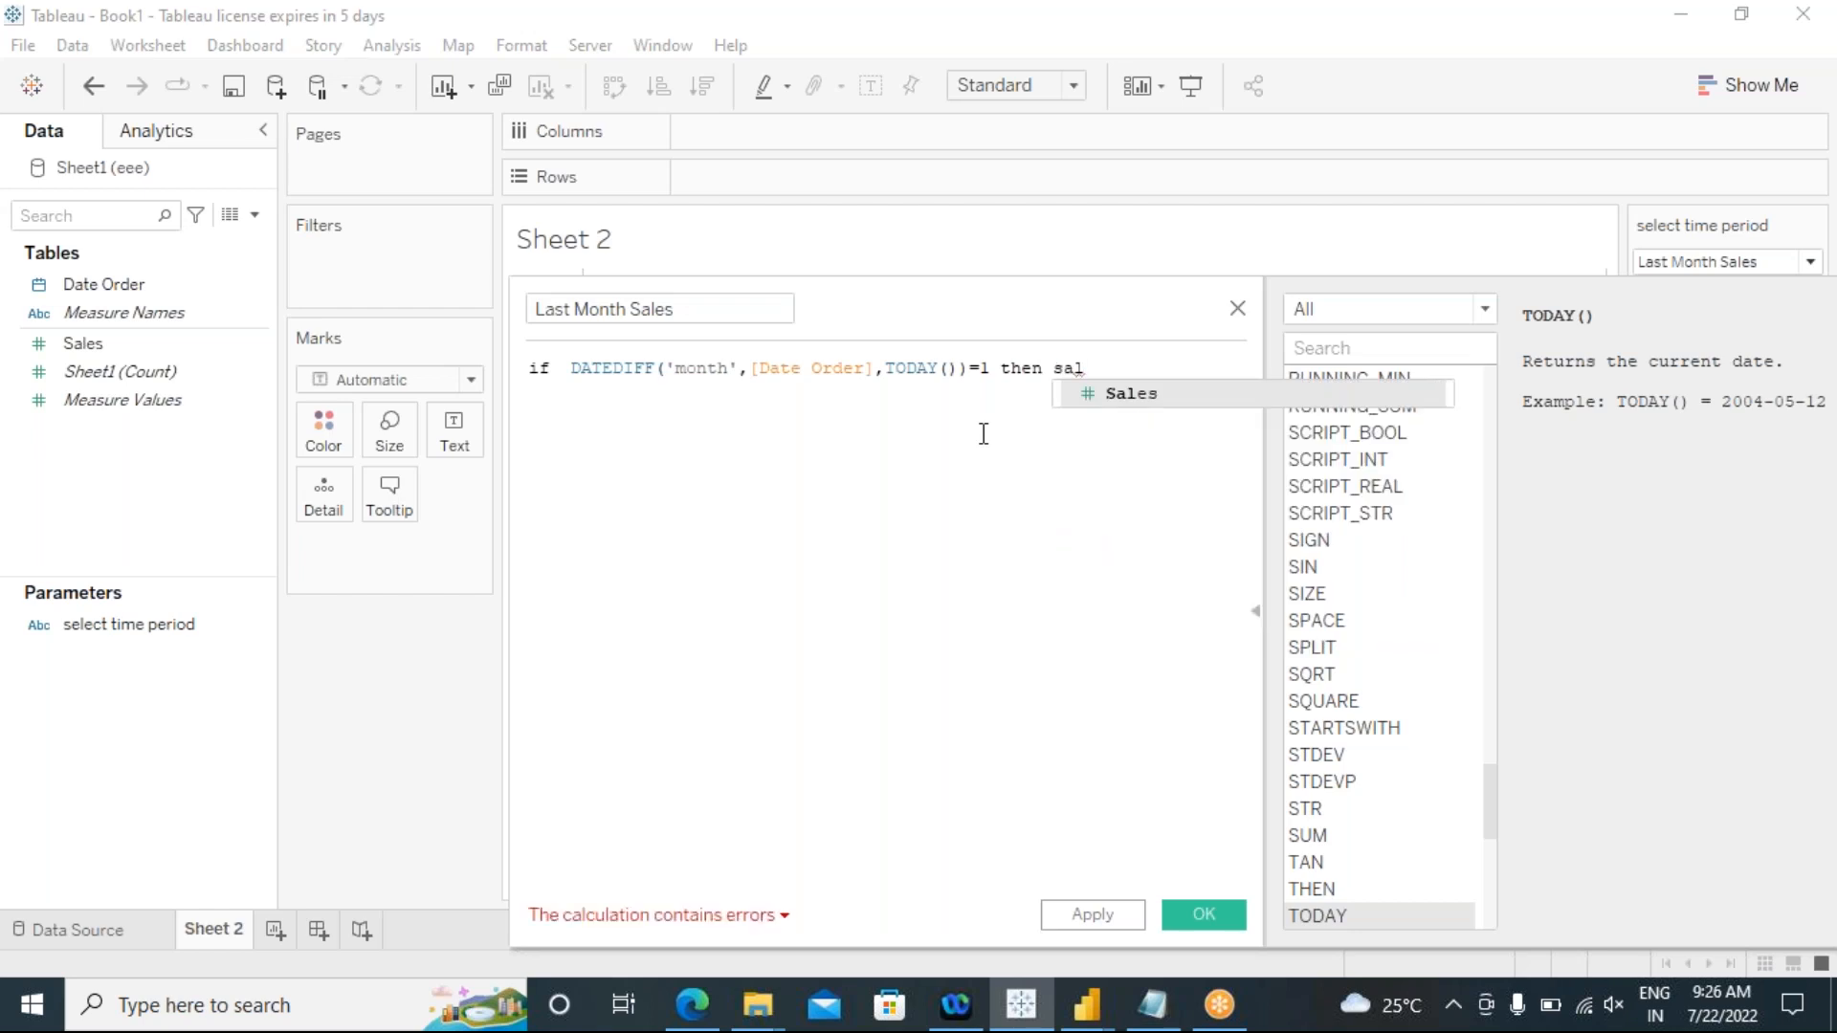
{"action": "key", "text": "Return"}
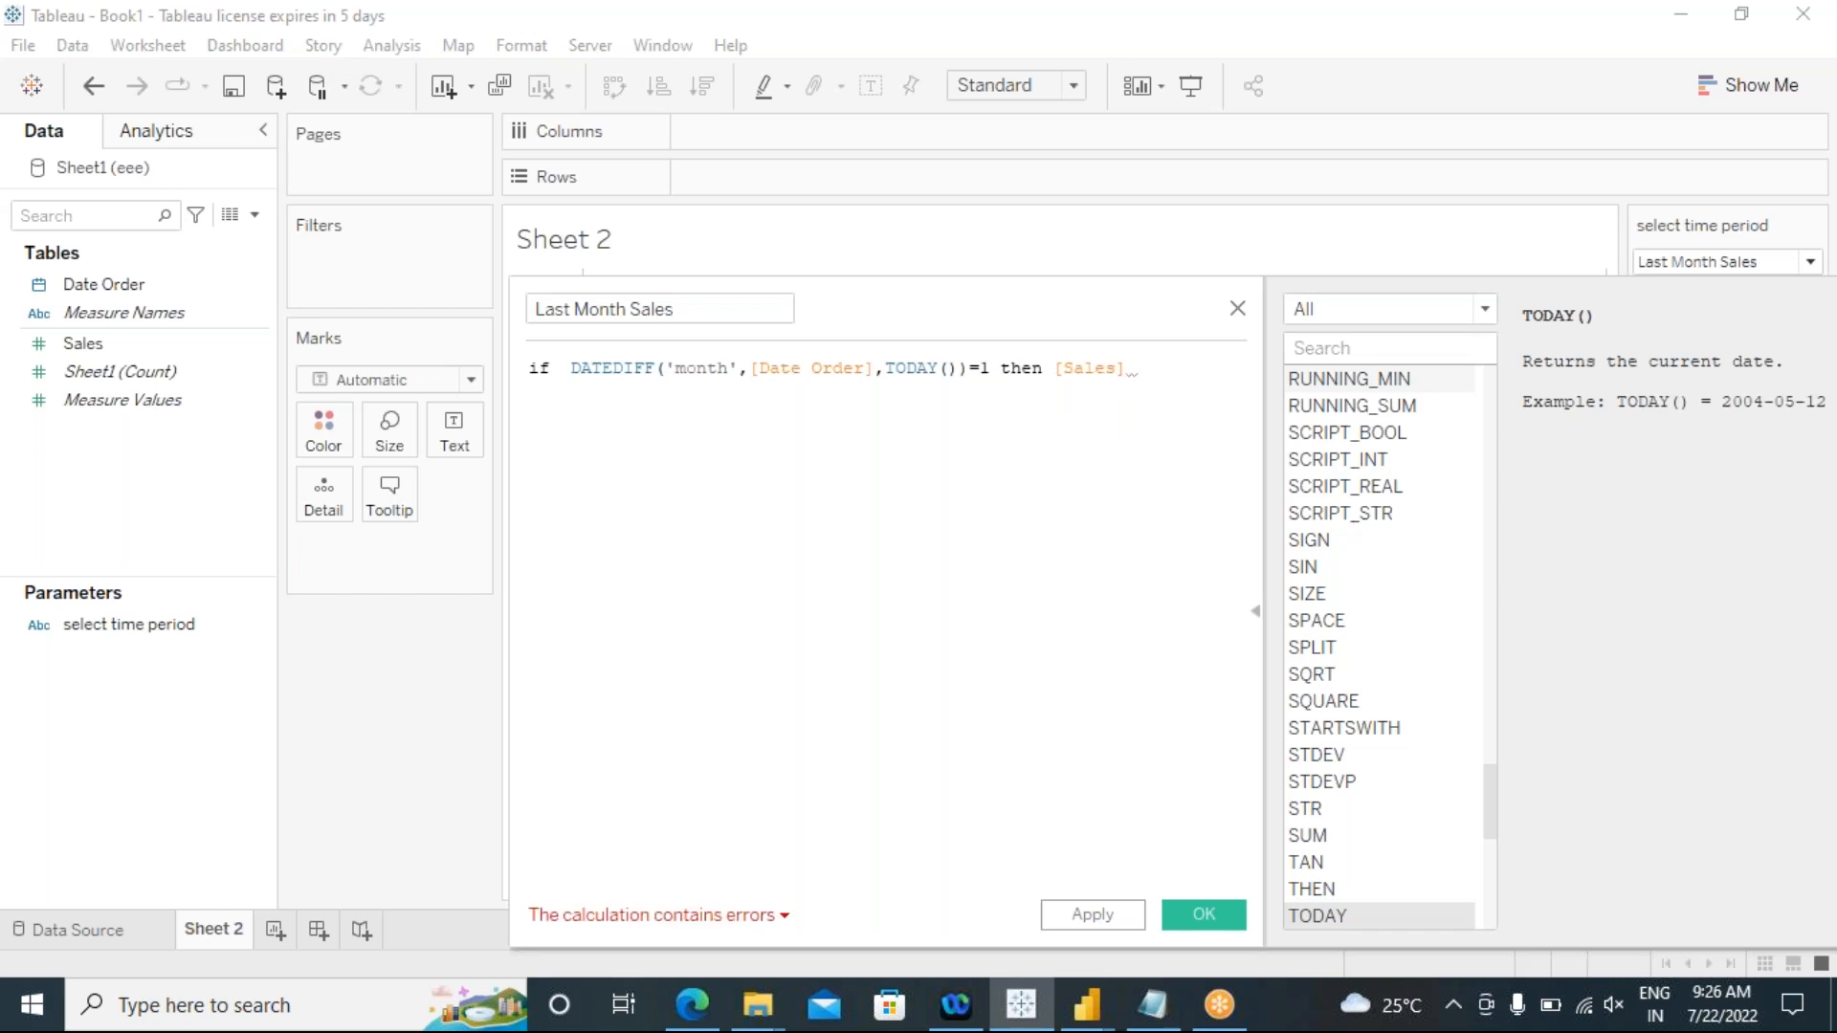
{"action": "type", "text": "end"}
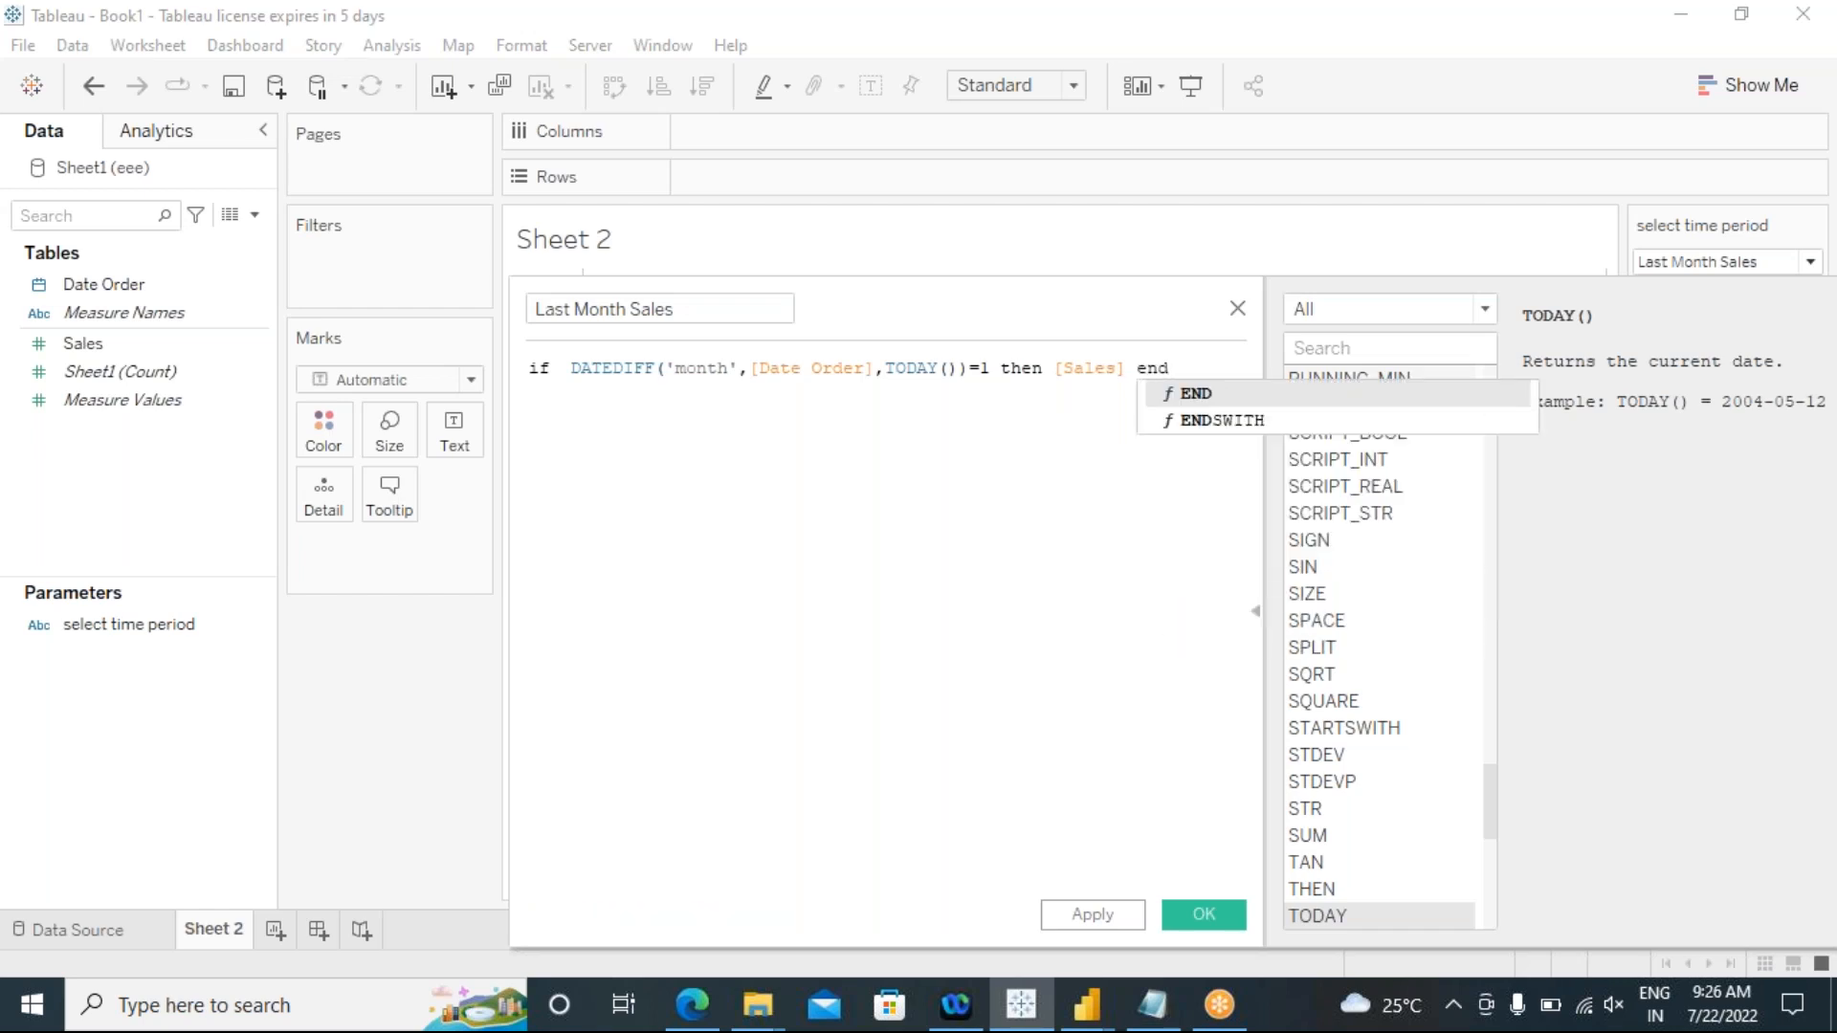
{"action": "left_click", "coordinate": [1192, 393]}
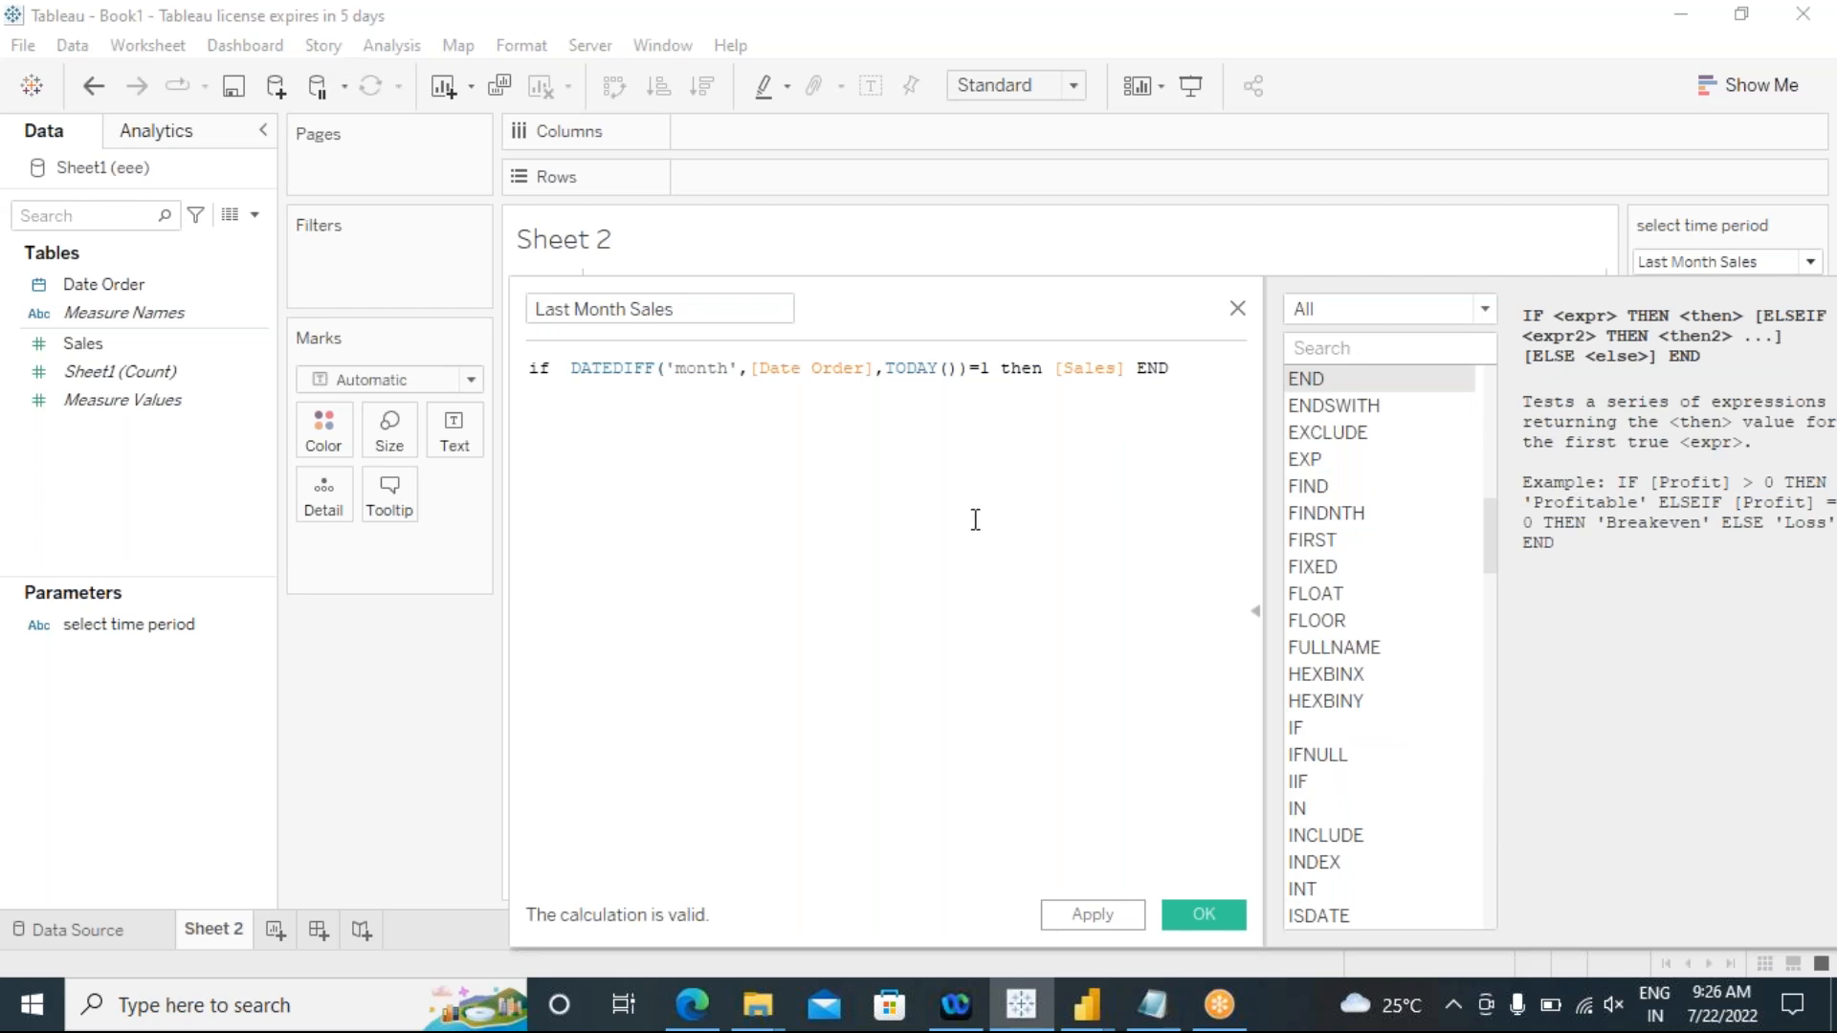
Step: Copy the whole Last Month Sales formula, then apply and save the calculated field
{"action": "left_click_drag", "start_coordinate": [1187, 370], "coordinate": [527, 367]}
{"action": "key", "text": "ctrl+c"}
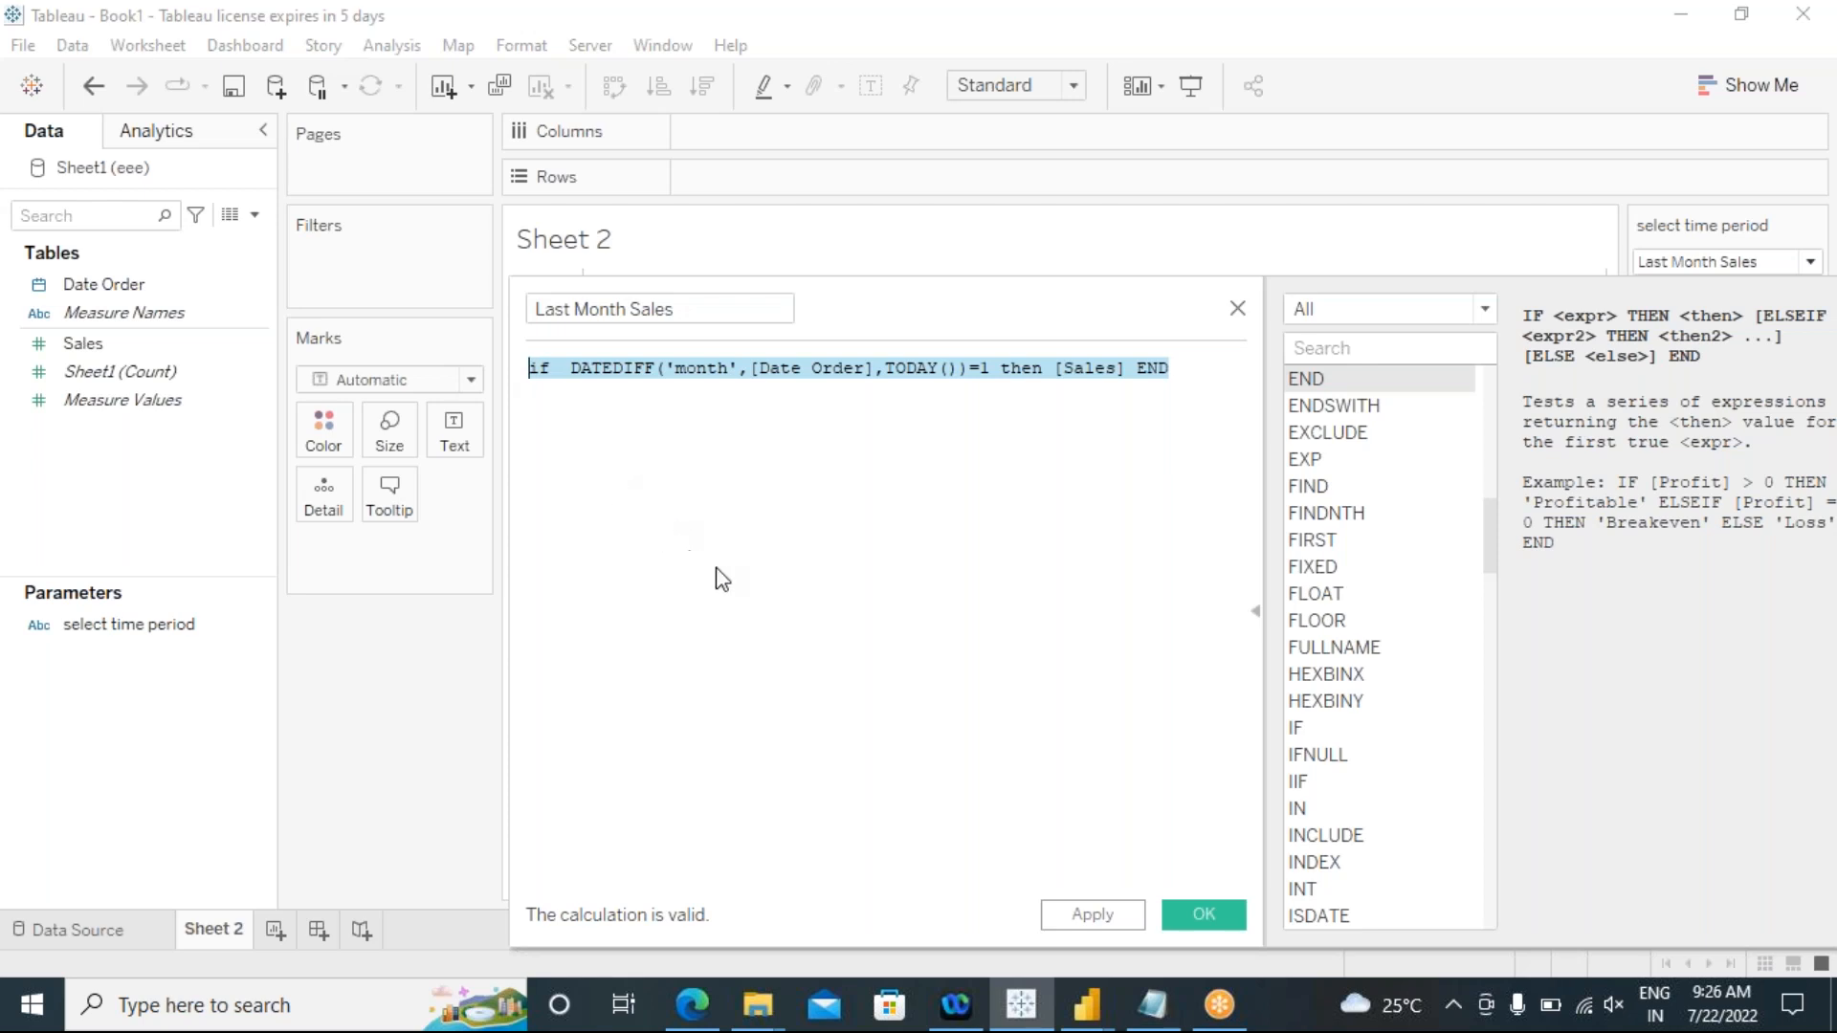
{"action": "left_click", "coordinate": [1093, 913]}
{"action": "left_click", "coordinate": [1204, 914]}
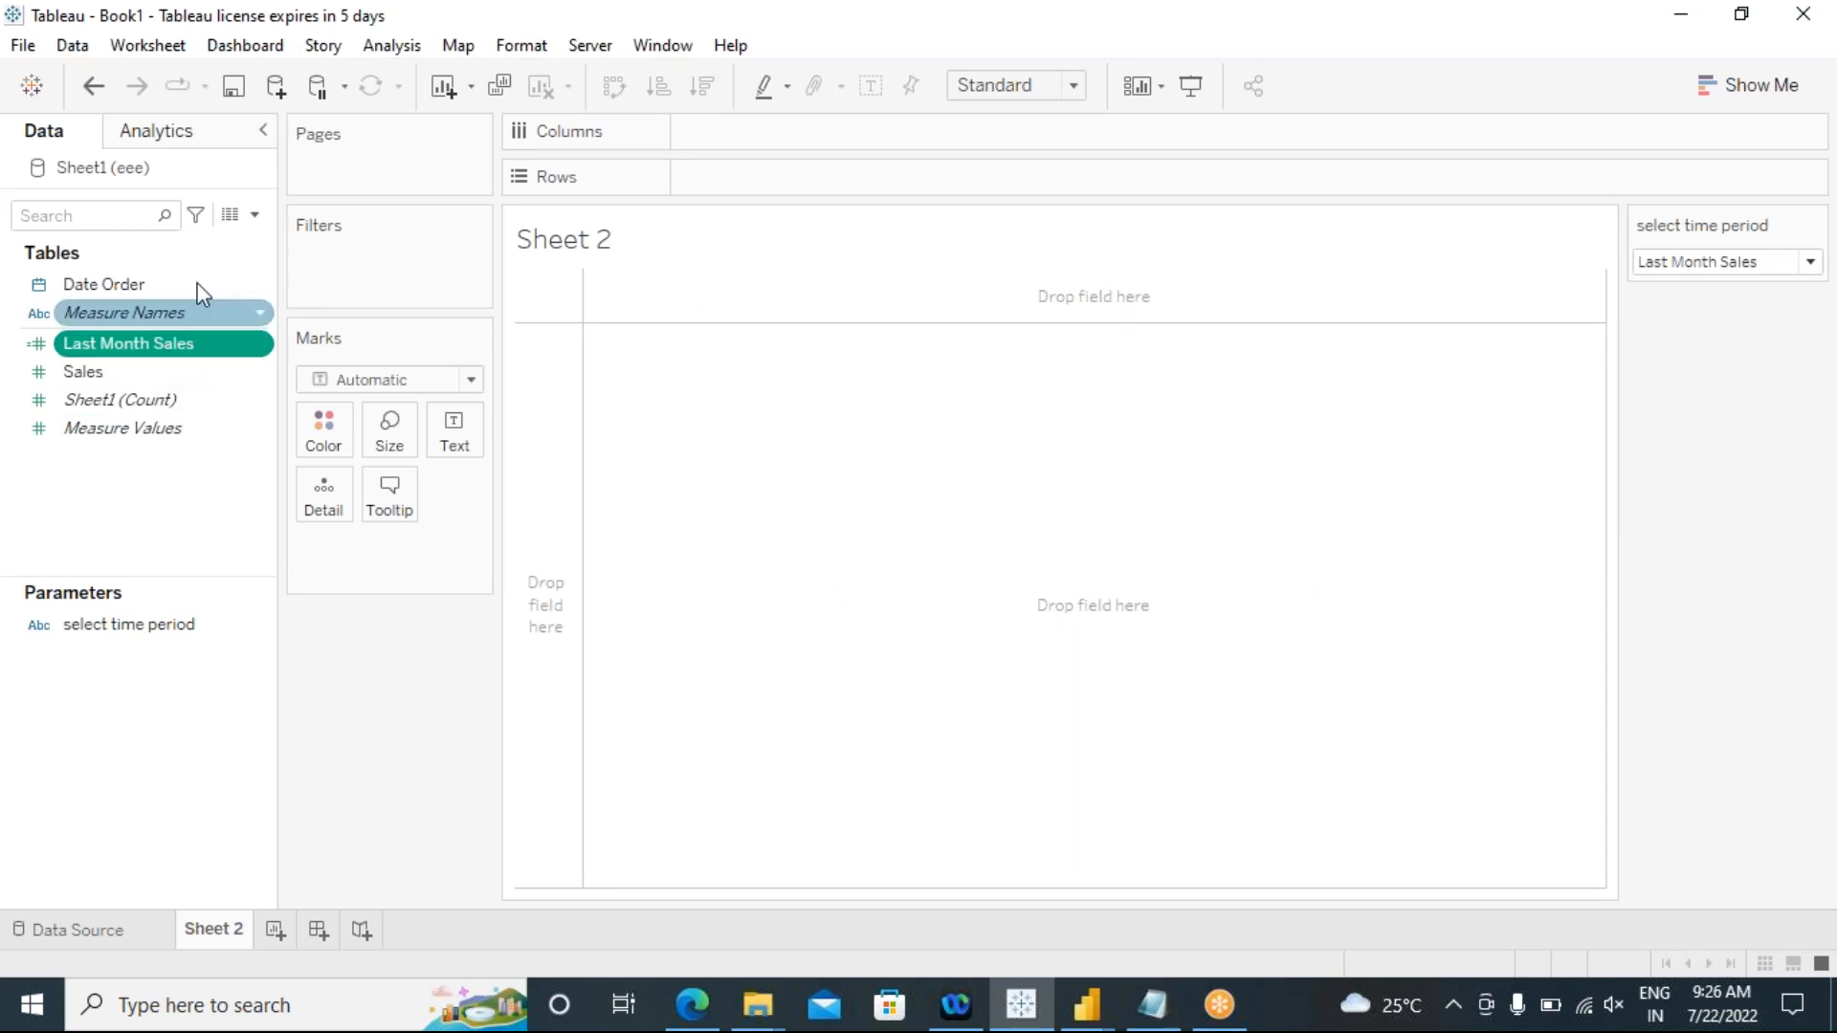
Step: Create another calculated field and name it "Last Quarter Sales"
{"action": "left_click", "coordinate": [392, 45]}
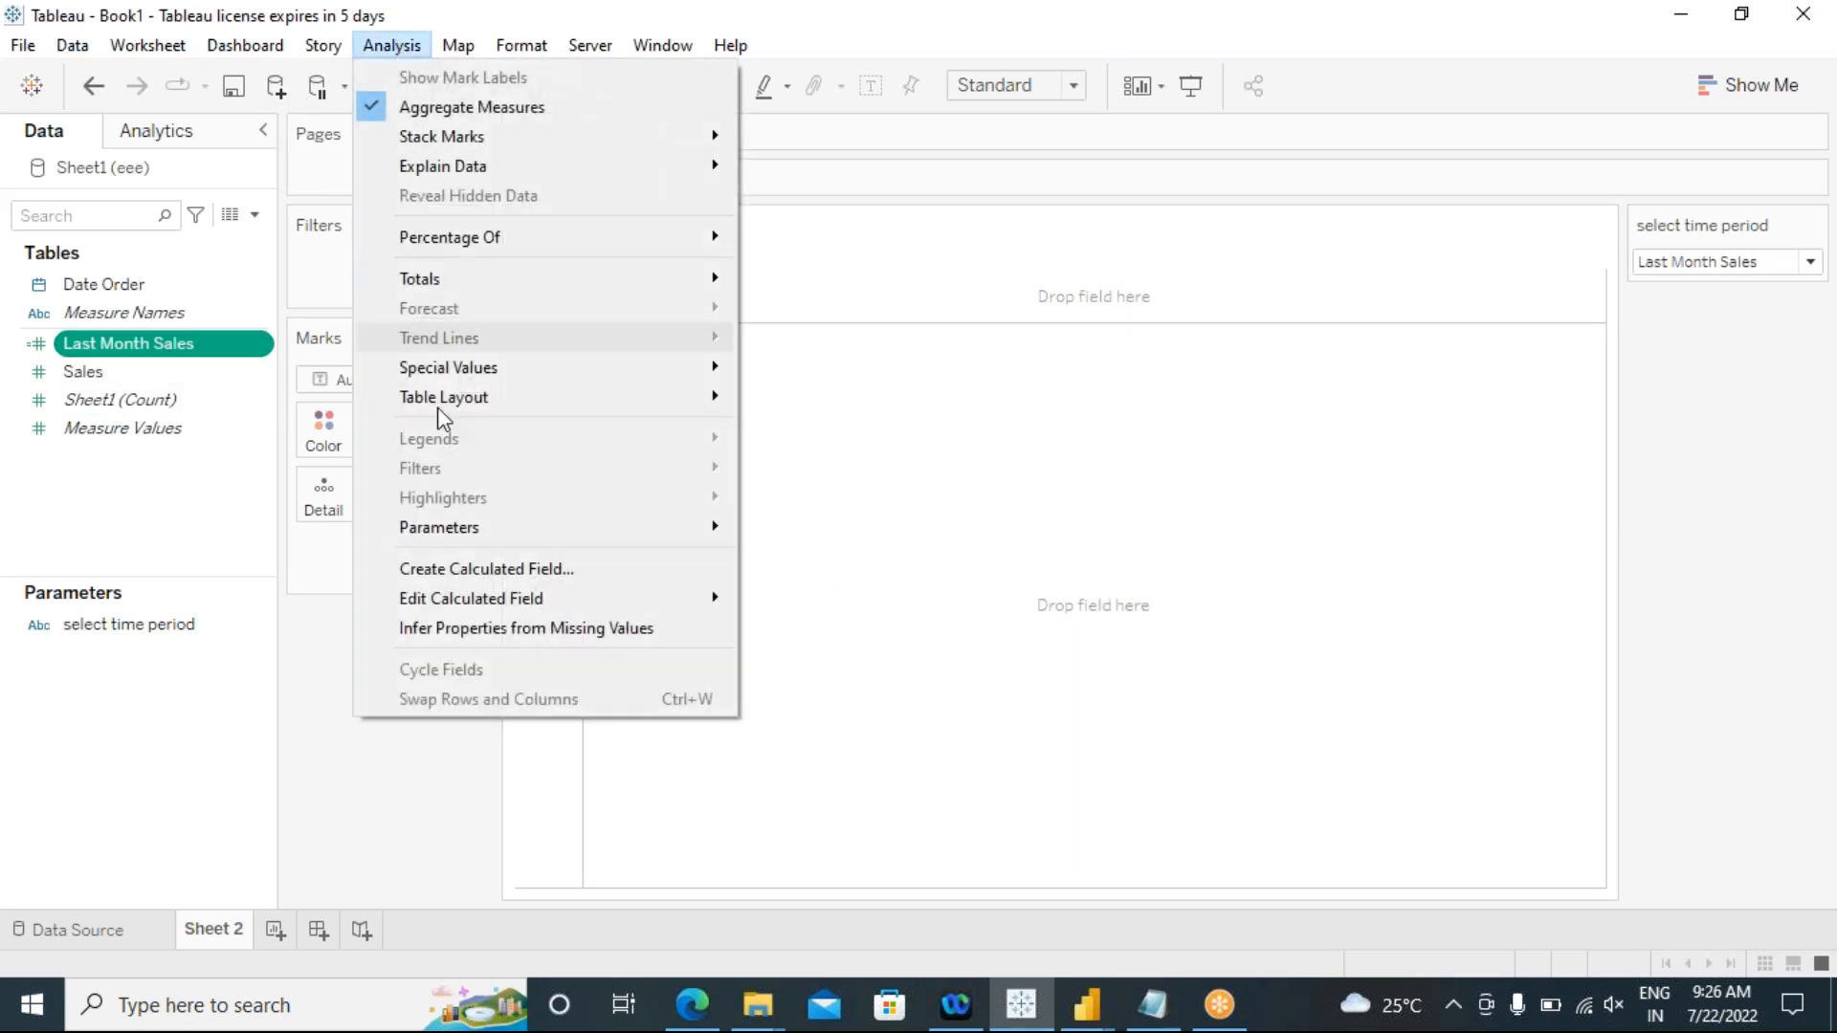
{"action": "left_click", "coordinate": [454, 569]}
{"action": "left_click", "coordinate": [605, 308]}
{"action": "left_click_drag", "start_coordinate": [606, 308], "coordinate": [492, 313]}
{"action": "type", "text": "Last"}
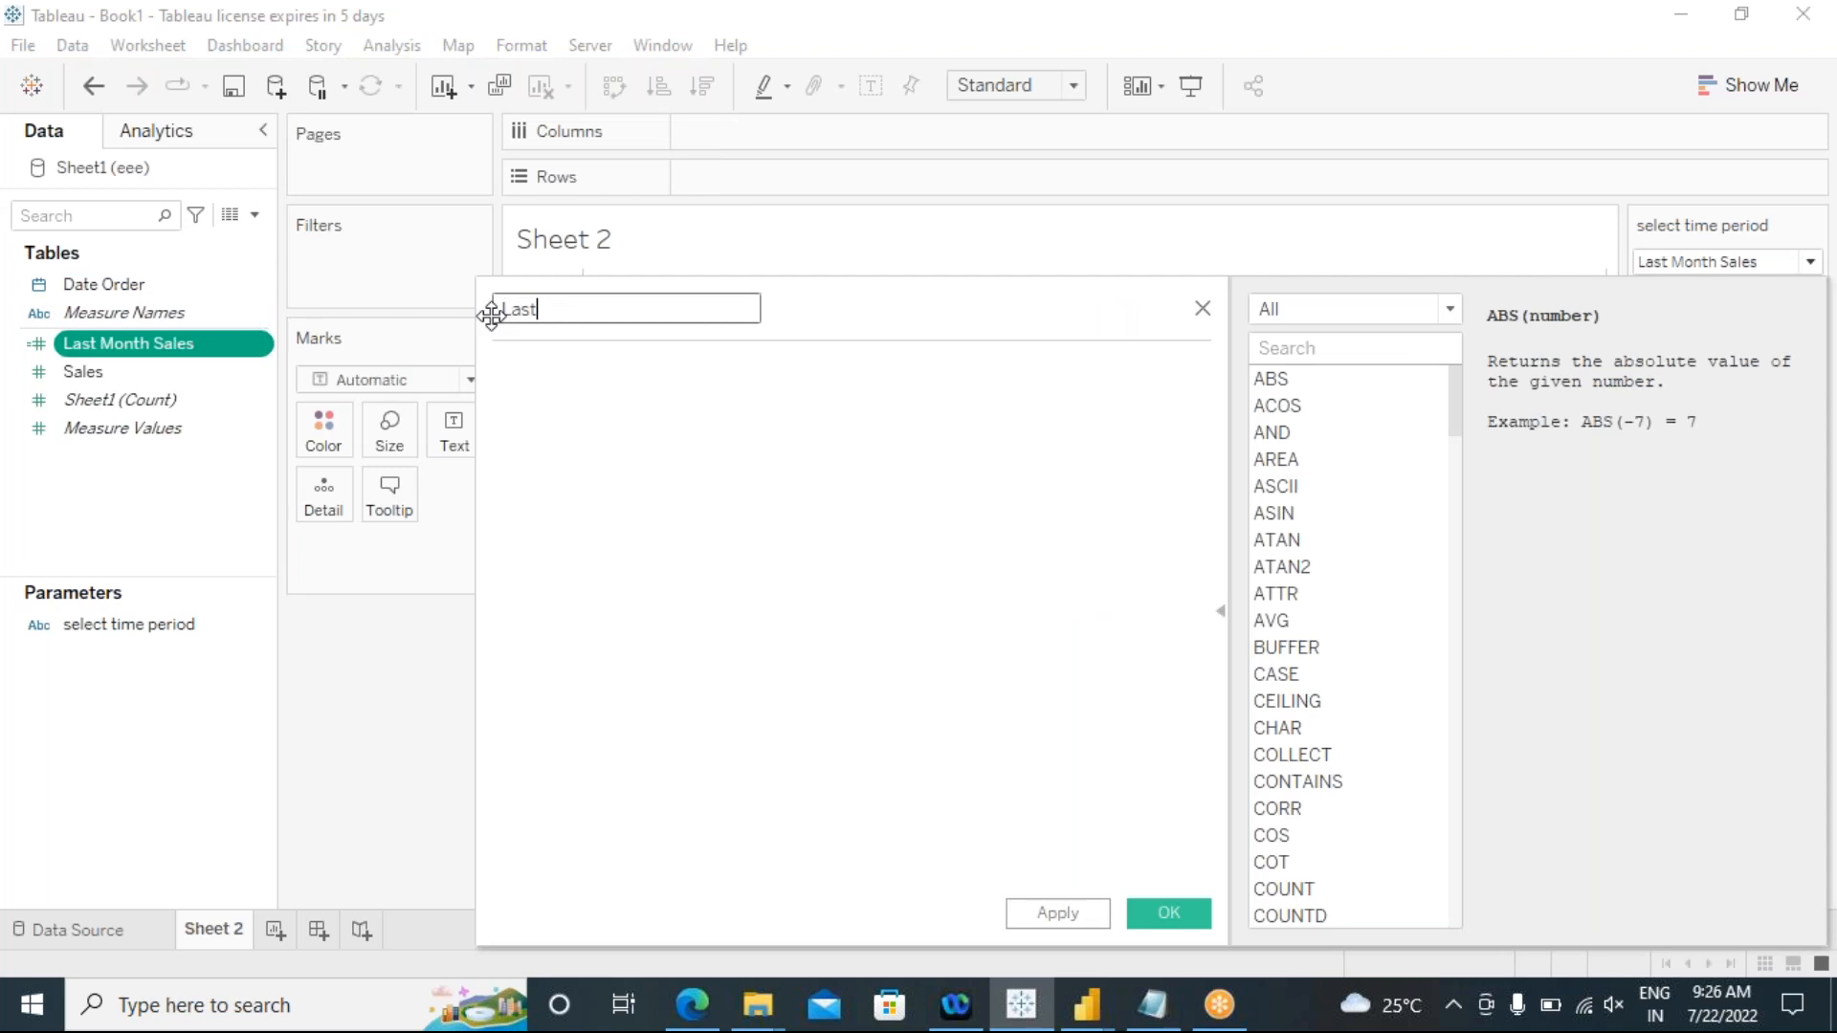
{"action": "type", "text": " Quarter Sales"}
Step: Paste the copied formula into Last Quarter Sales and change its DATEDIFF date part to 'quarter'
{"action": "left_click", "coordinate": [554, 428]}
{"action": "key", "text": "ctrl+v"}
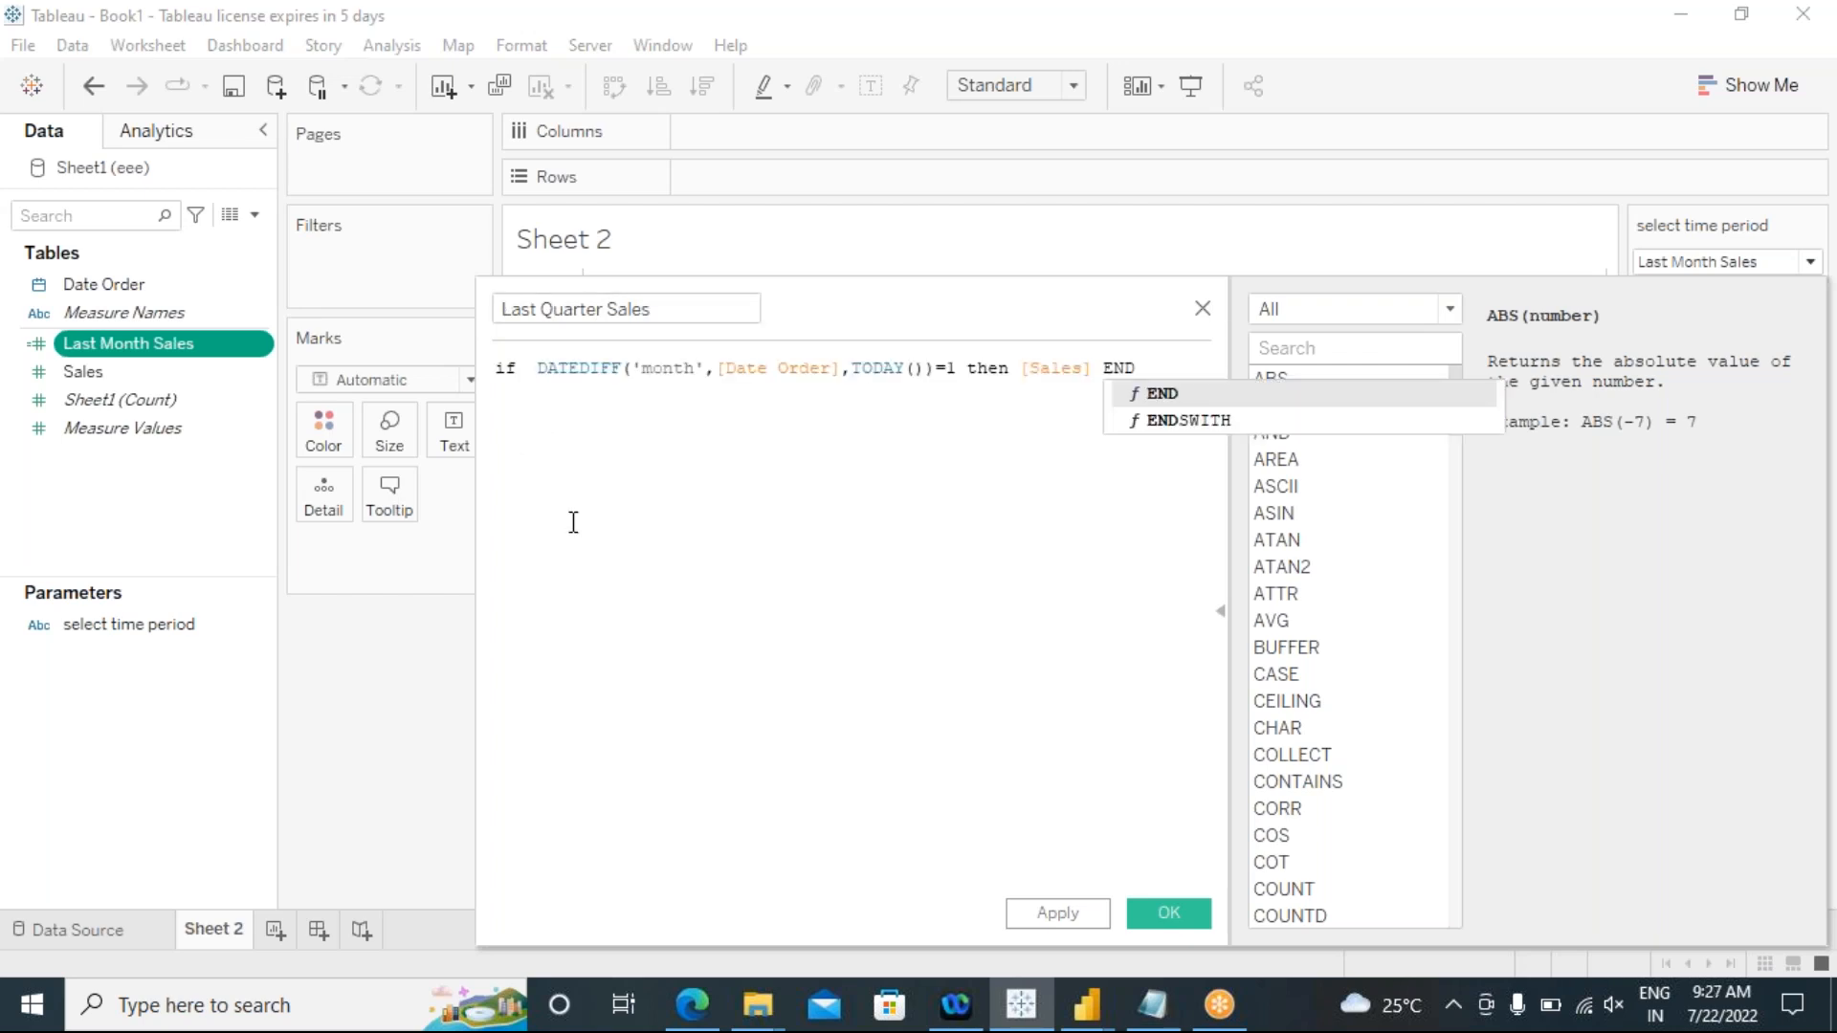
{"action": "left_click", "coordinate": [696, 370]}
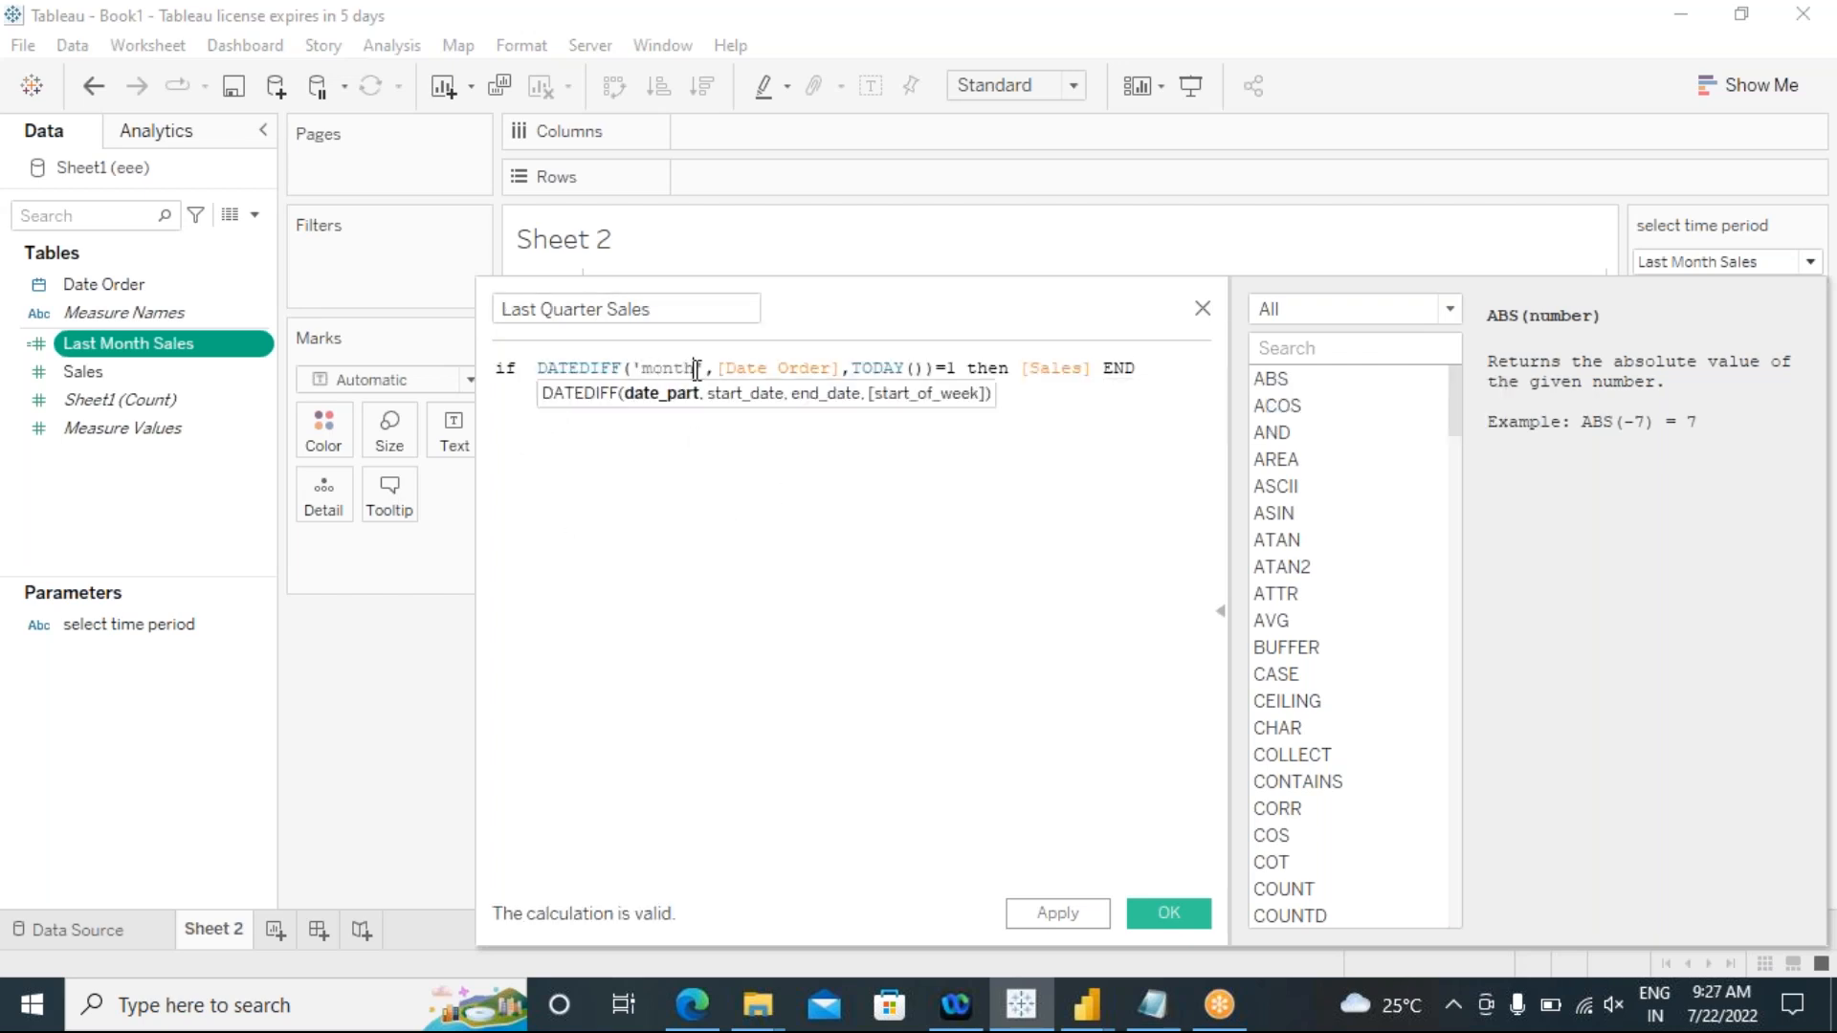
{"action": "key", "text": "BackSpace"}
{"action": "key", "text": "BackSpace"}
{"action": "key", "text": "BackSpace"}
{"action": "key", "text": "BackSpace"}
{"action": "key", "text": "BackSpace"}
{"action": "type", "text": "quarter"}
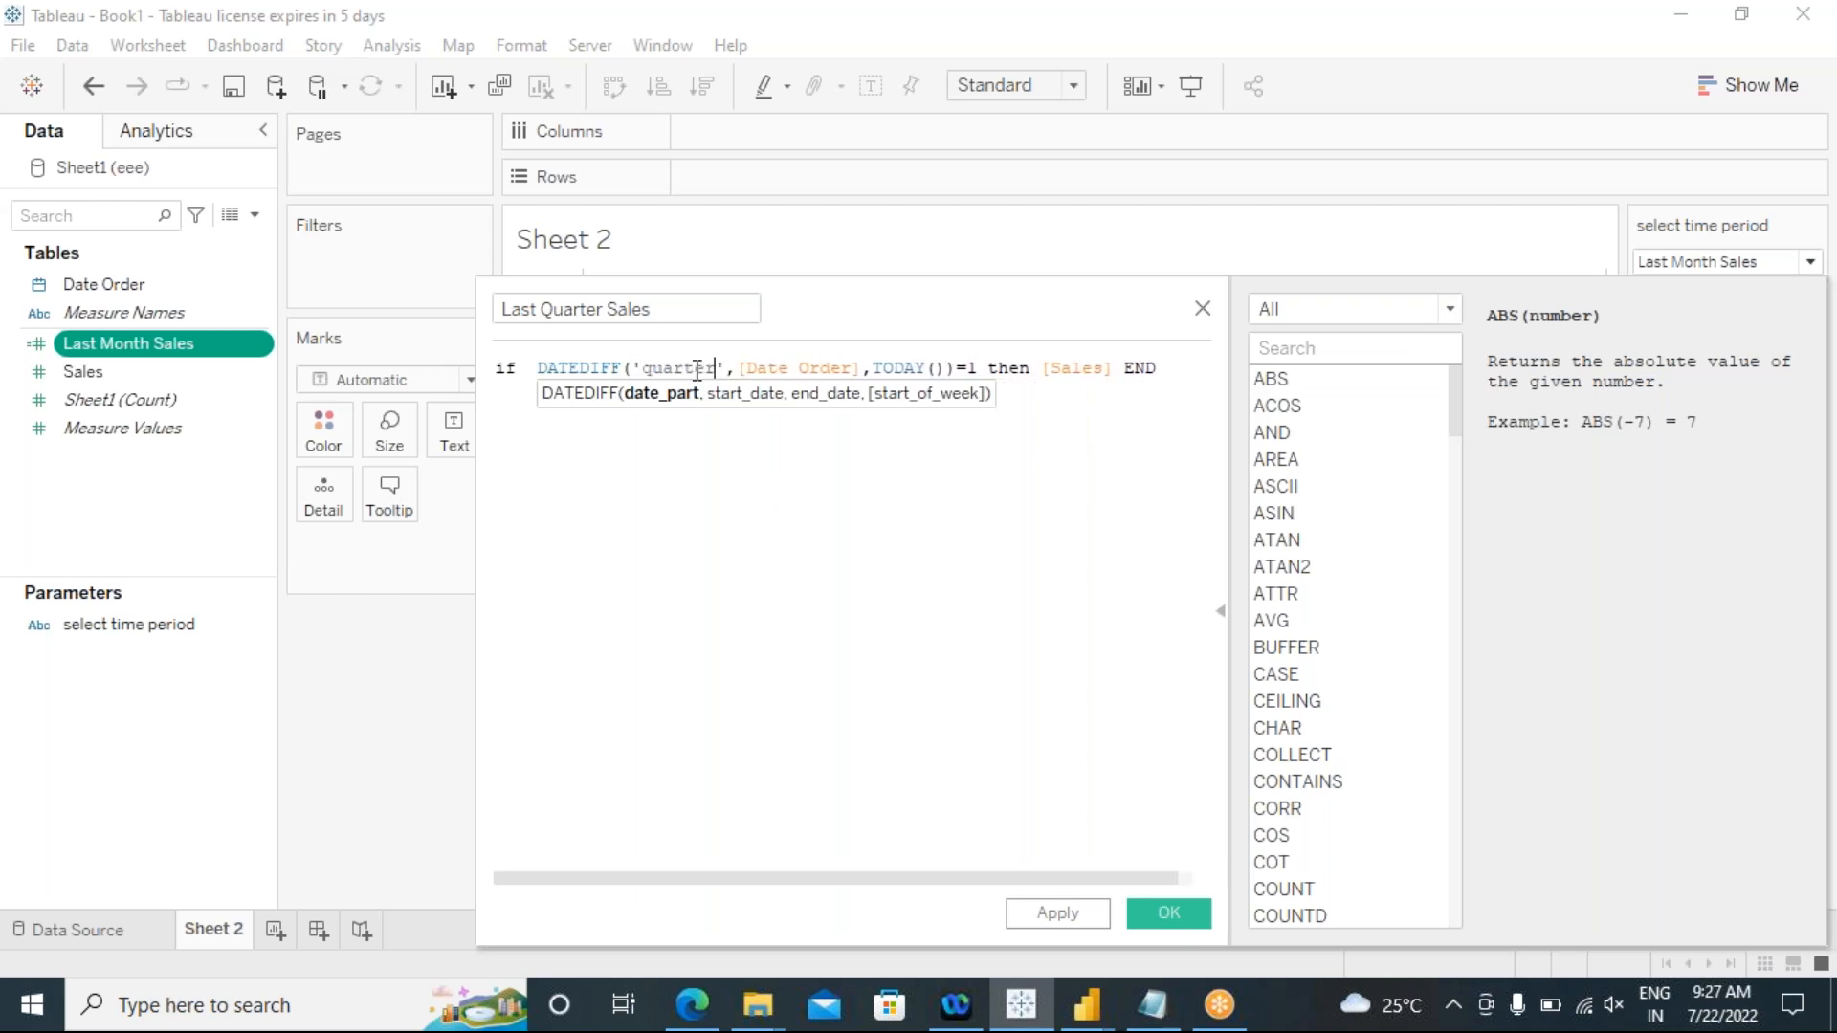
{"action": "left_click", "coordinate": [728, 599]}
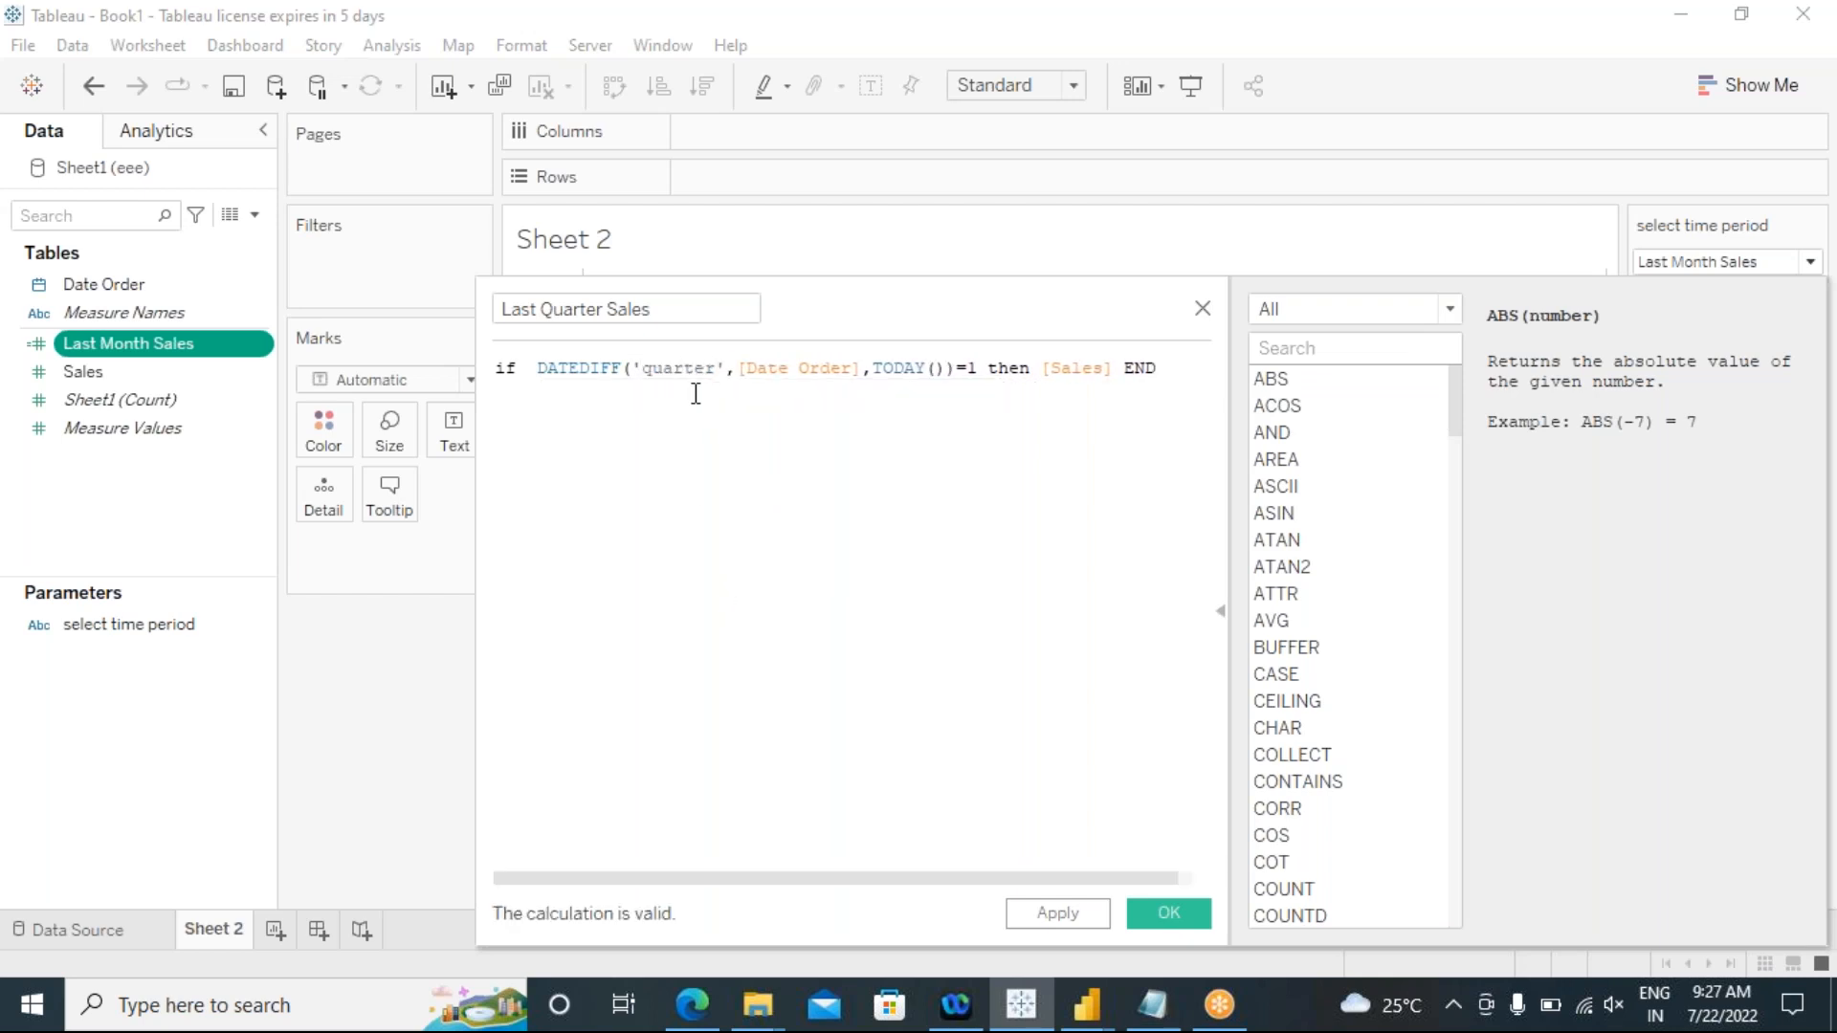
{"action": "left_click_drag", "start_coordinate": [718, 371], "coordinate": [649, 380]}
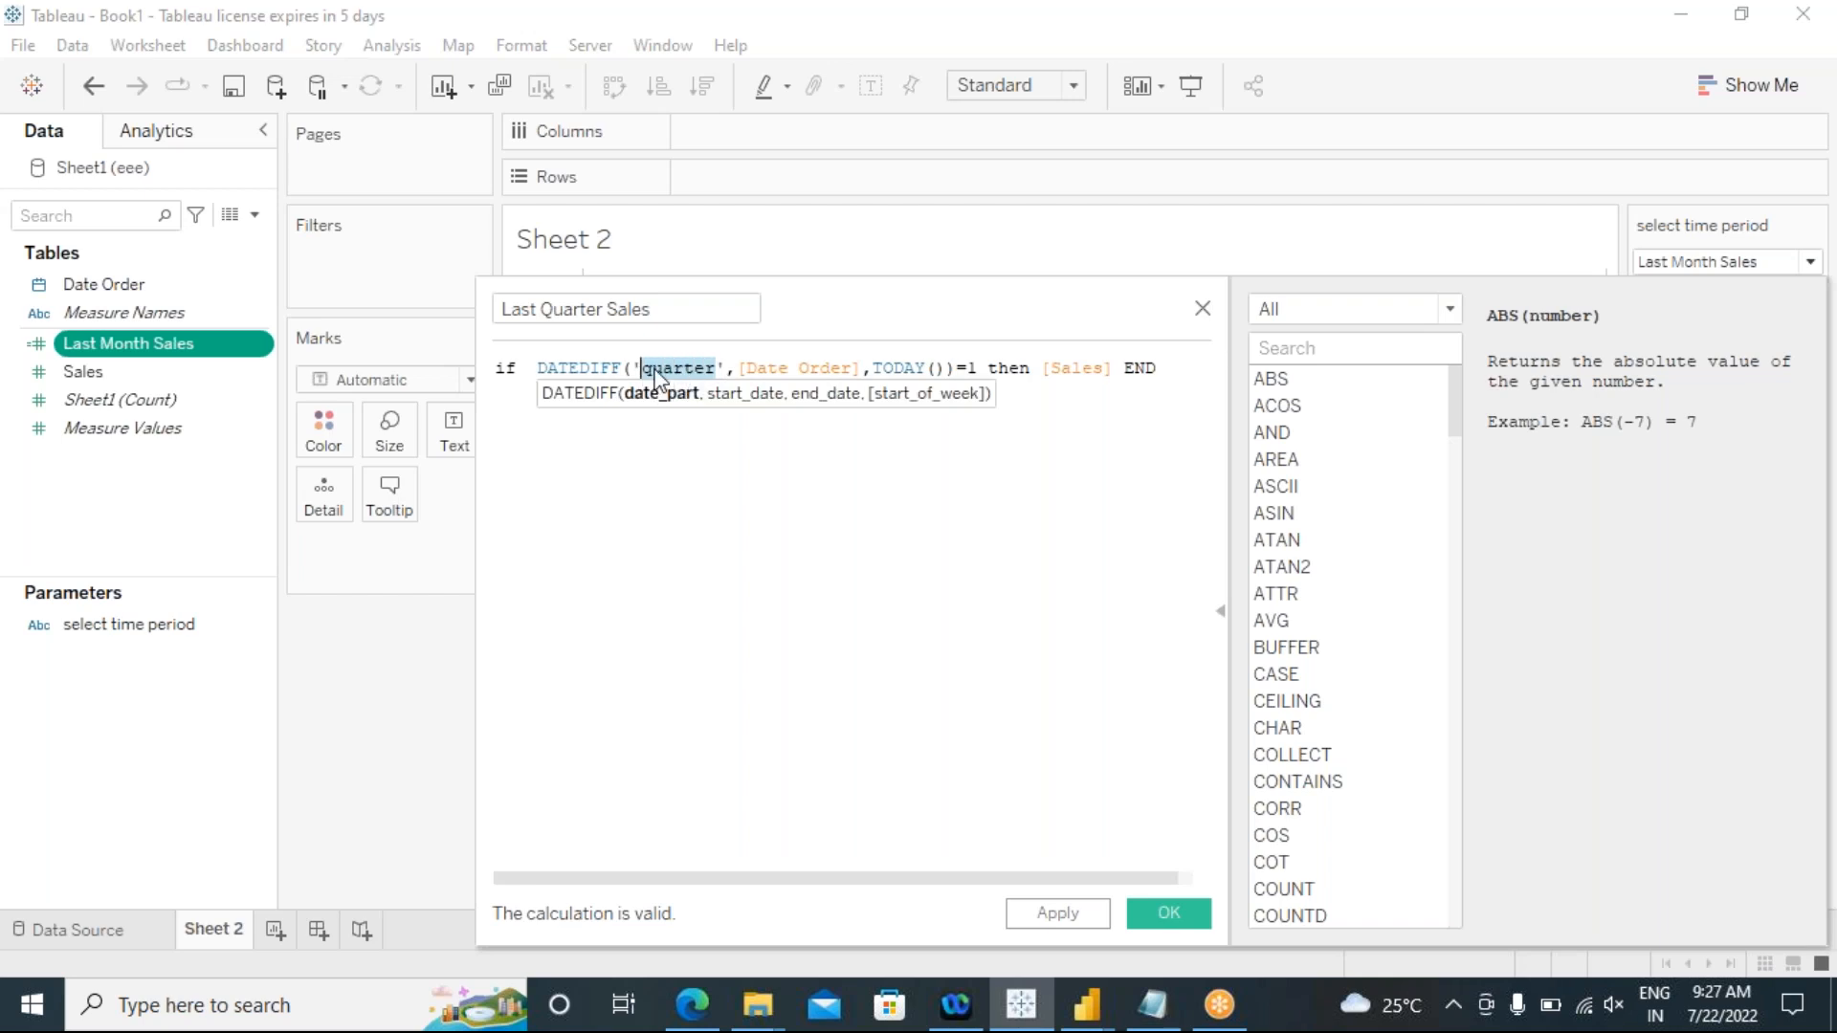
{"action": "left_click", "coordinate": [706, 479]}
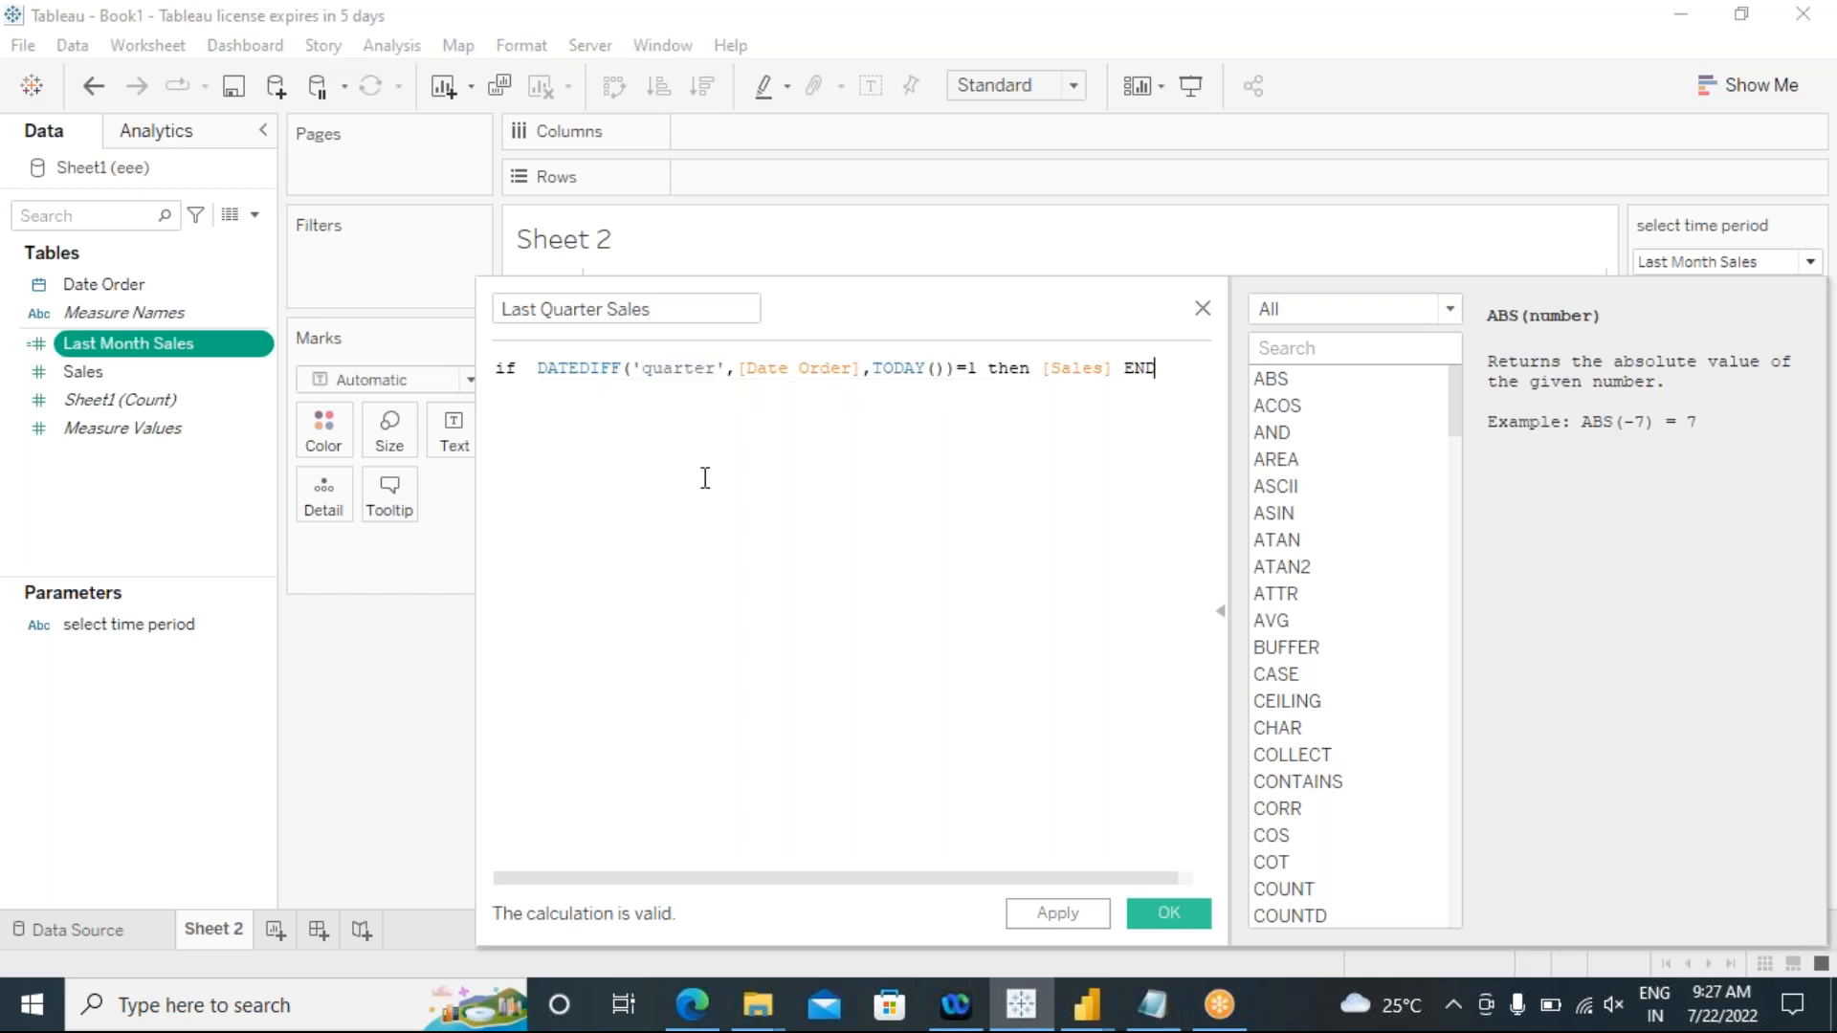
{"action": "left_click_drag", "start_coordinate": [639, 368], "coordinate": [719, 374]}
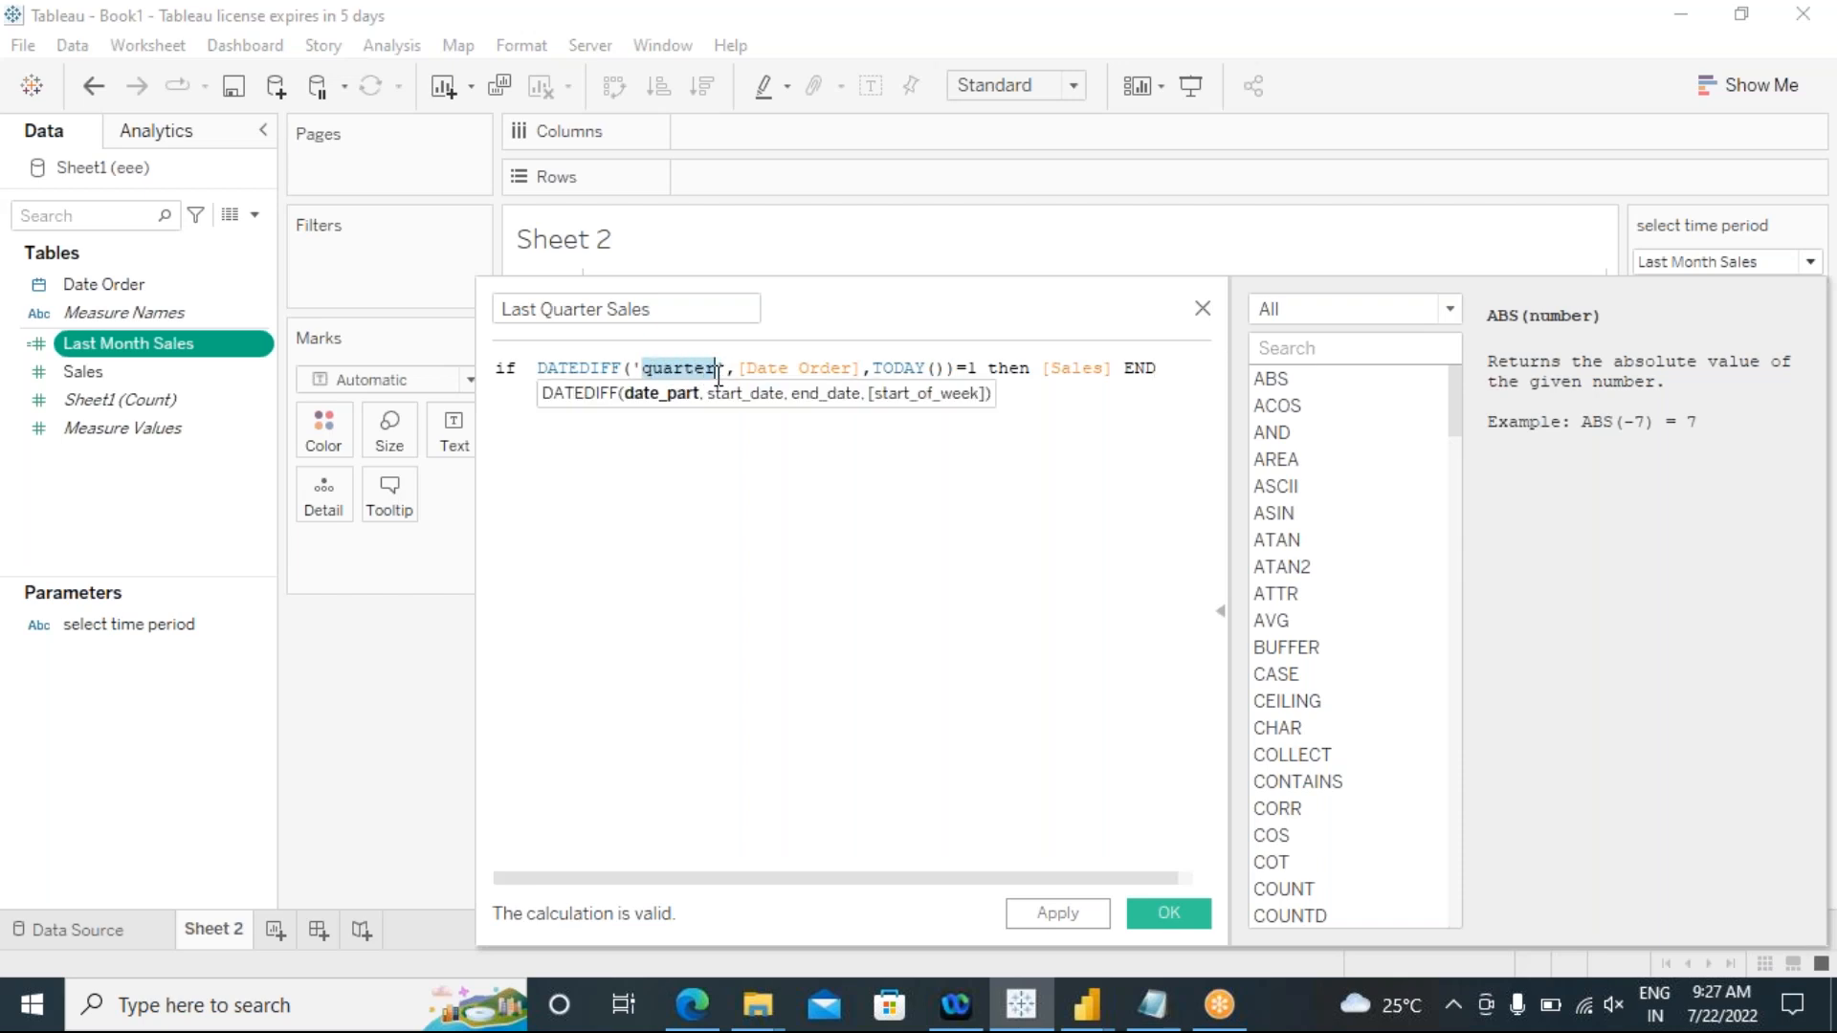
{"action": "left_click", "coordinate": [702, 533]}
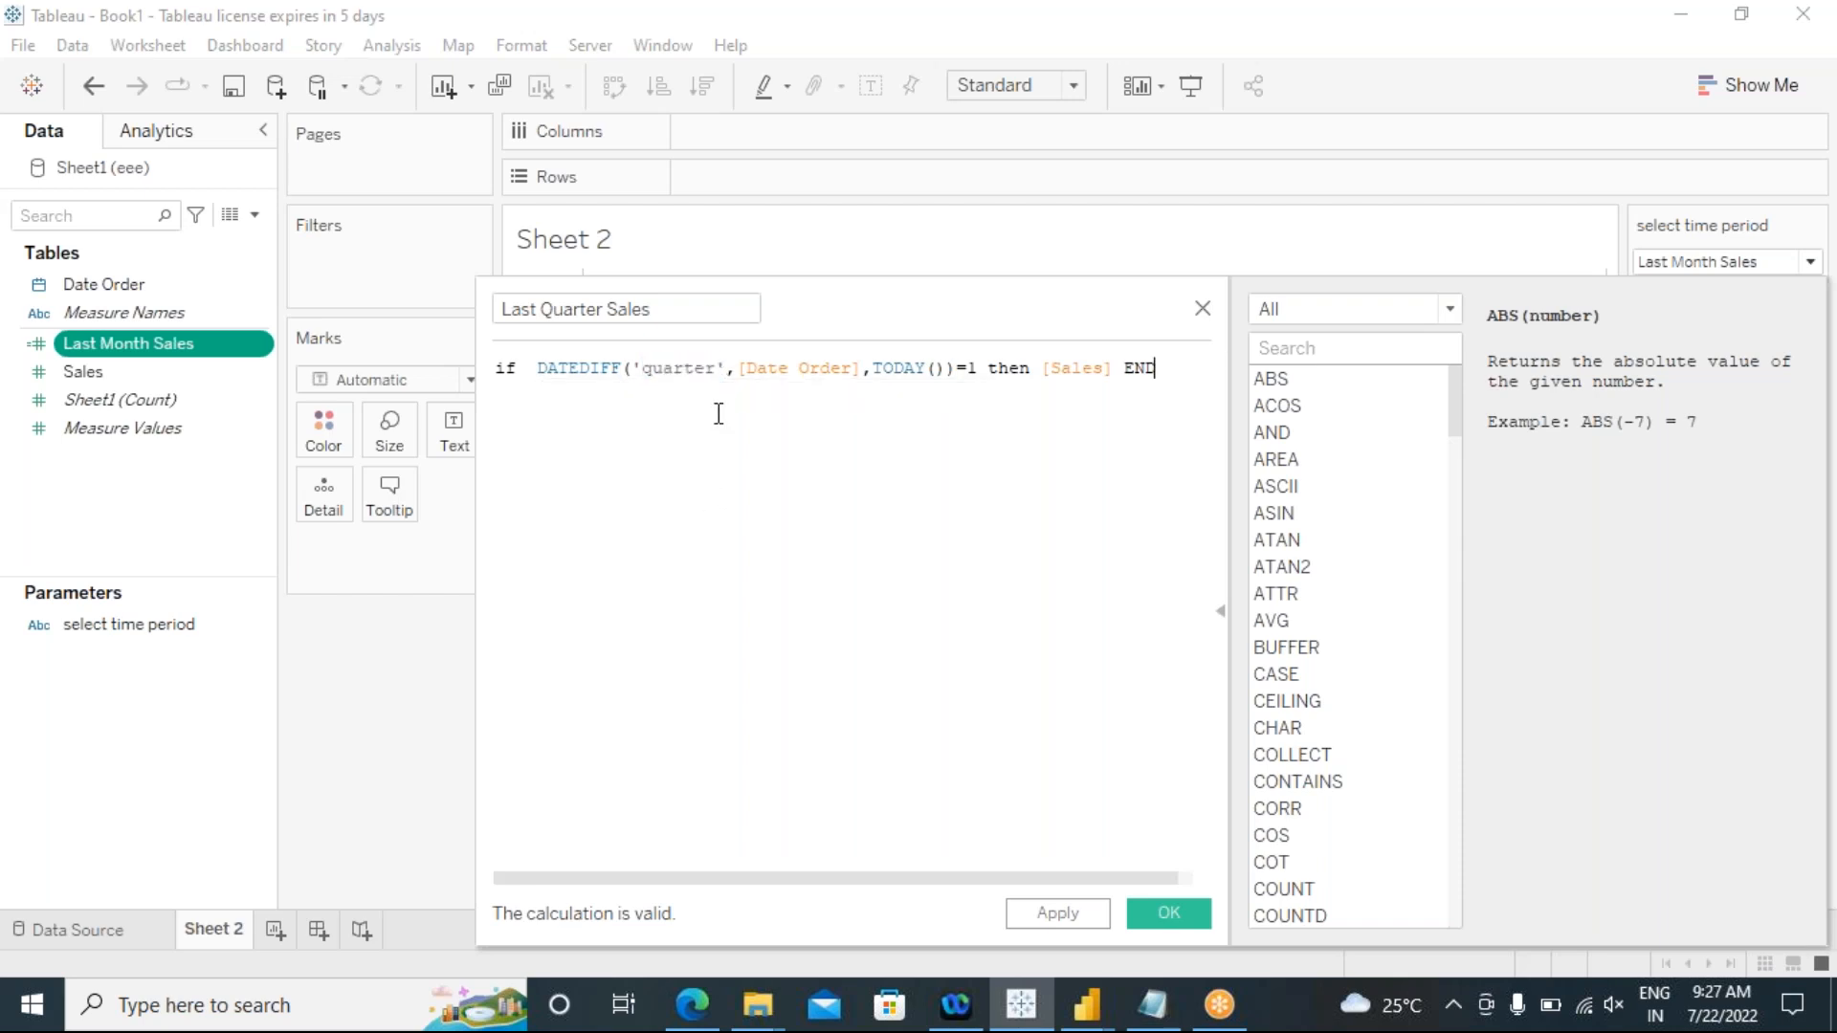
Step: Apply and save the Last Quarter Sales calculated field
{"action": "left_click_drag", "start_coordinate": [717, 370], "coordinate": [643, 368]}
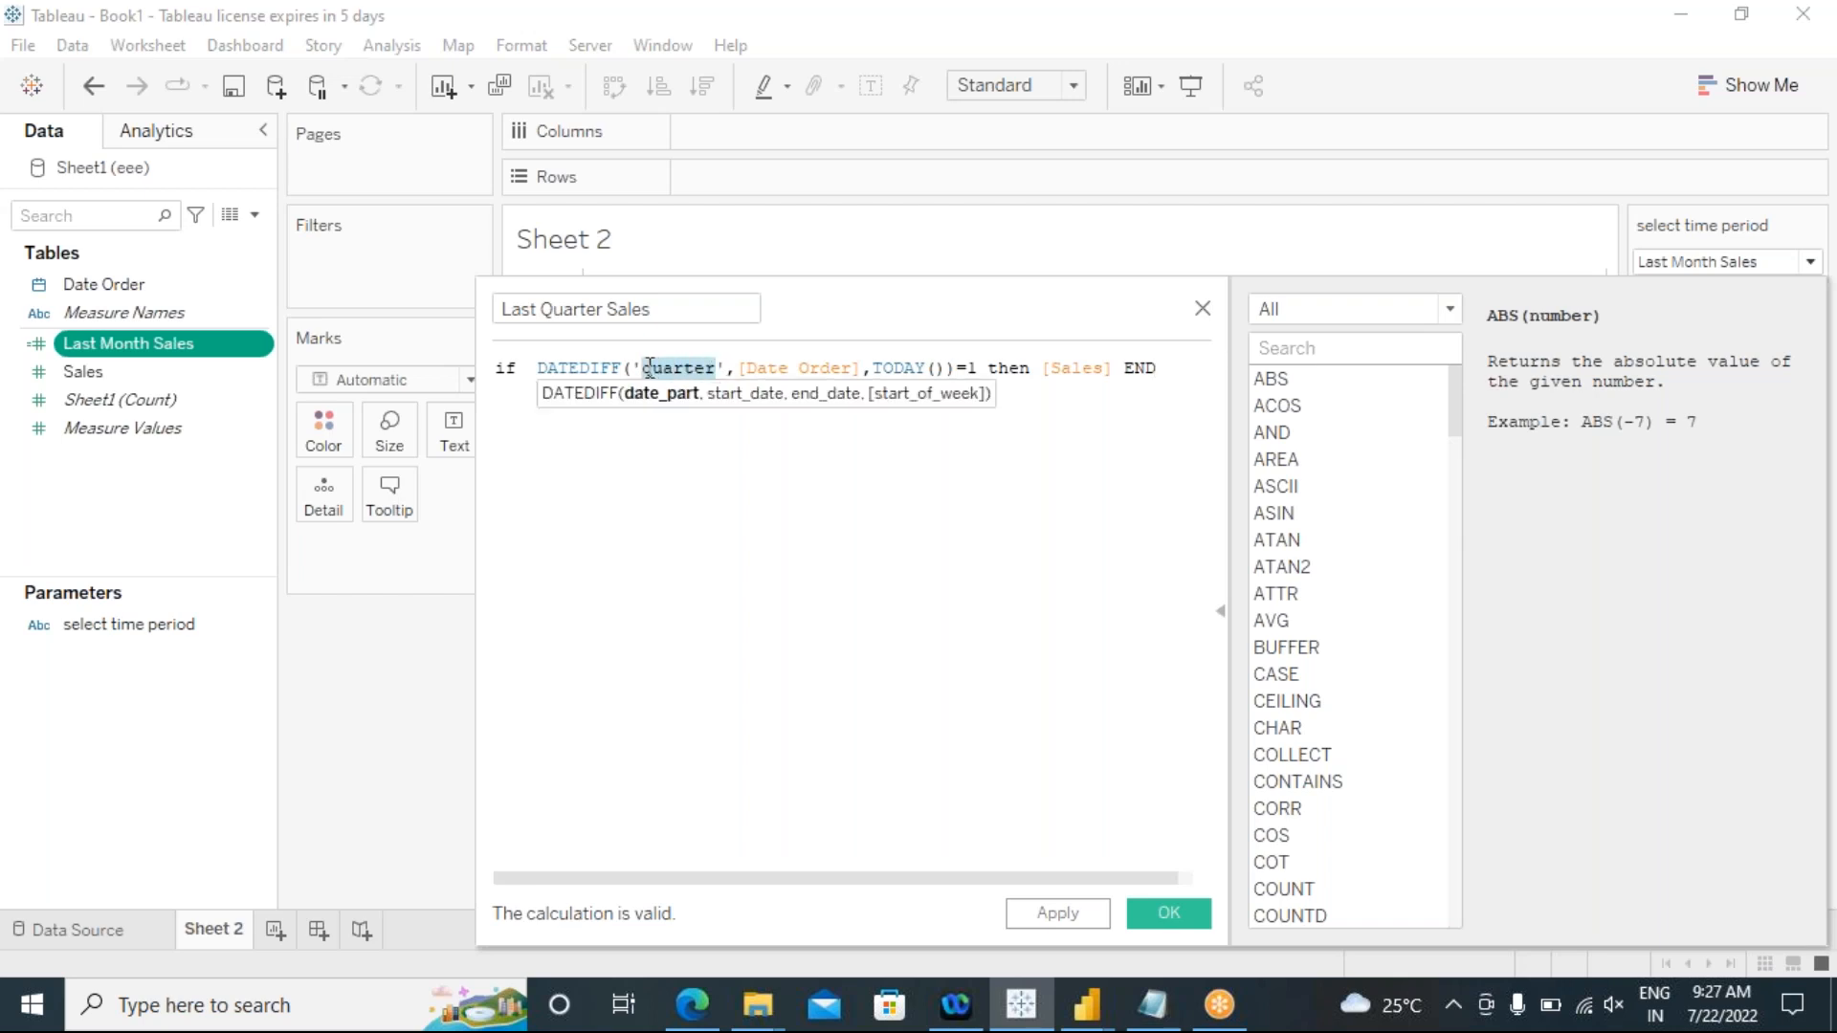
{"action": "left_click", "coordinate": [696, 550]}
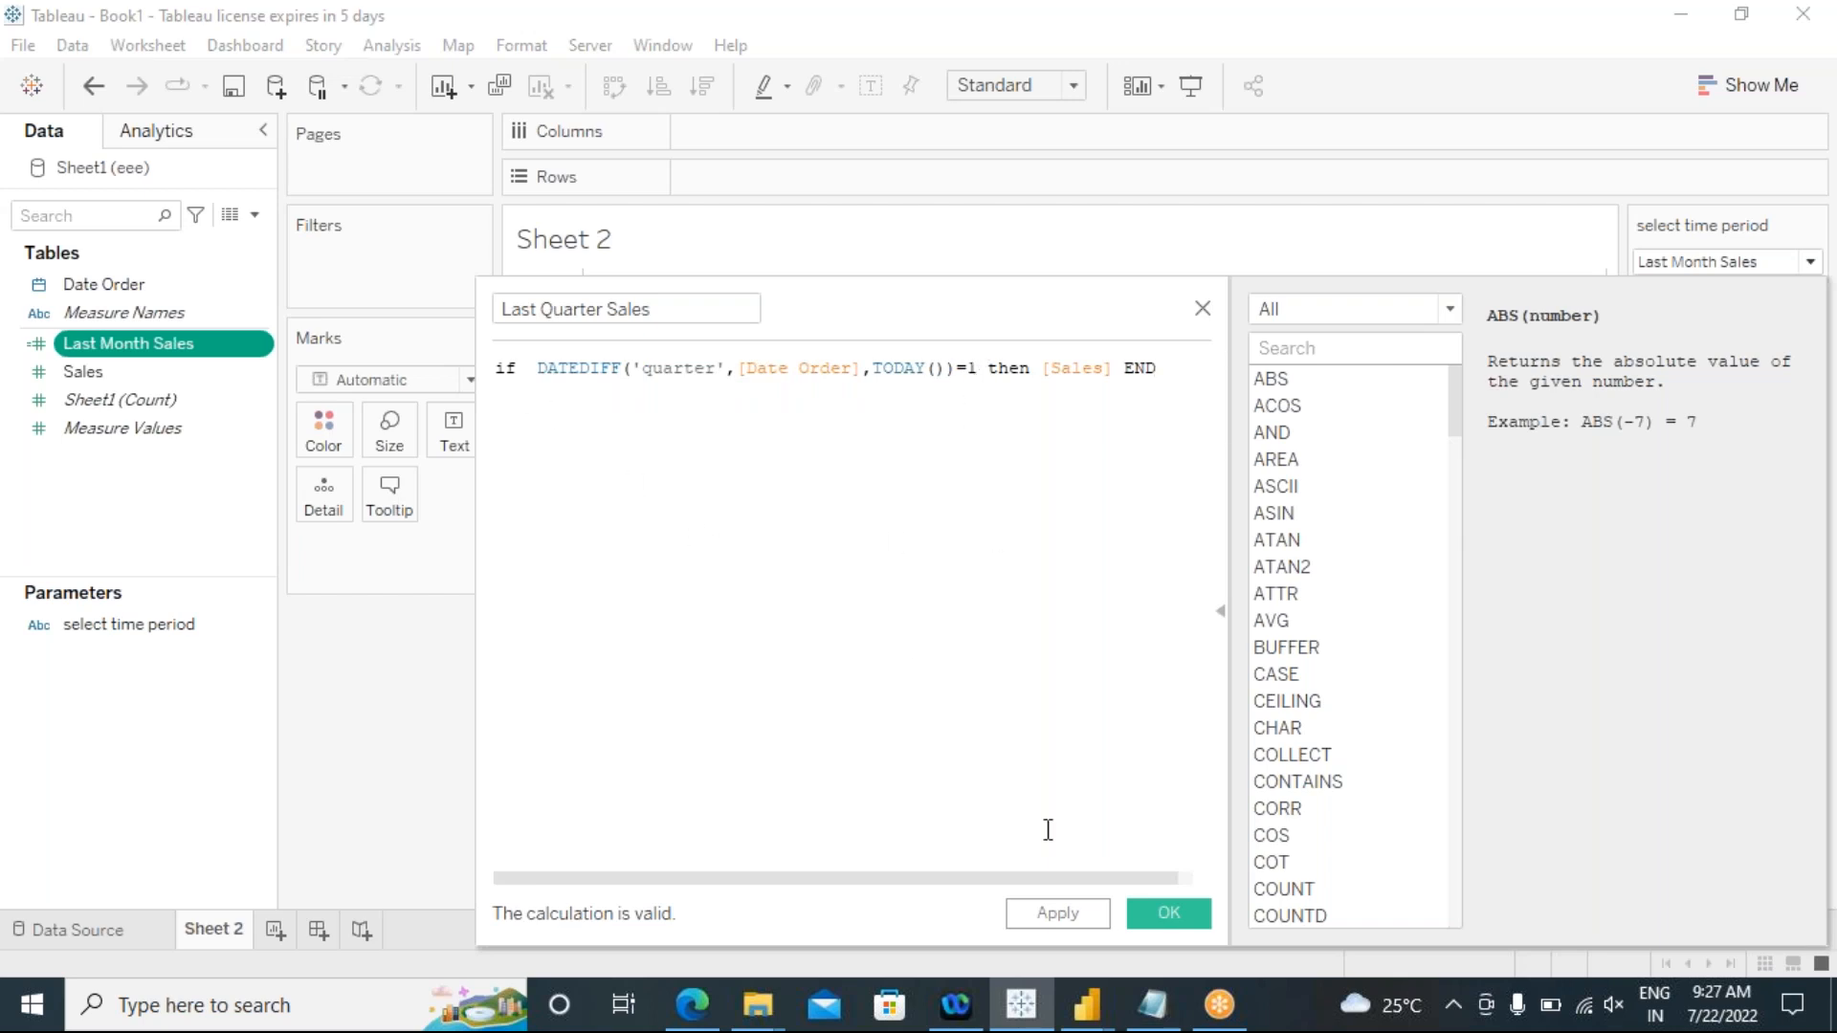
{"action": "left_click", "coordinate": [1084, 913]}
{"action": "left_click", "coordinate": [1163, 912]}
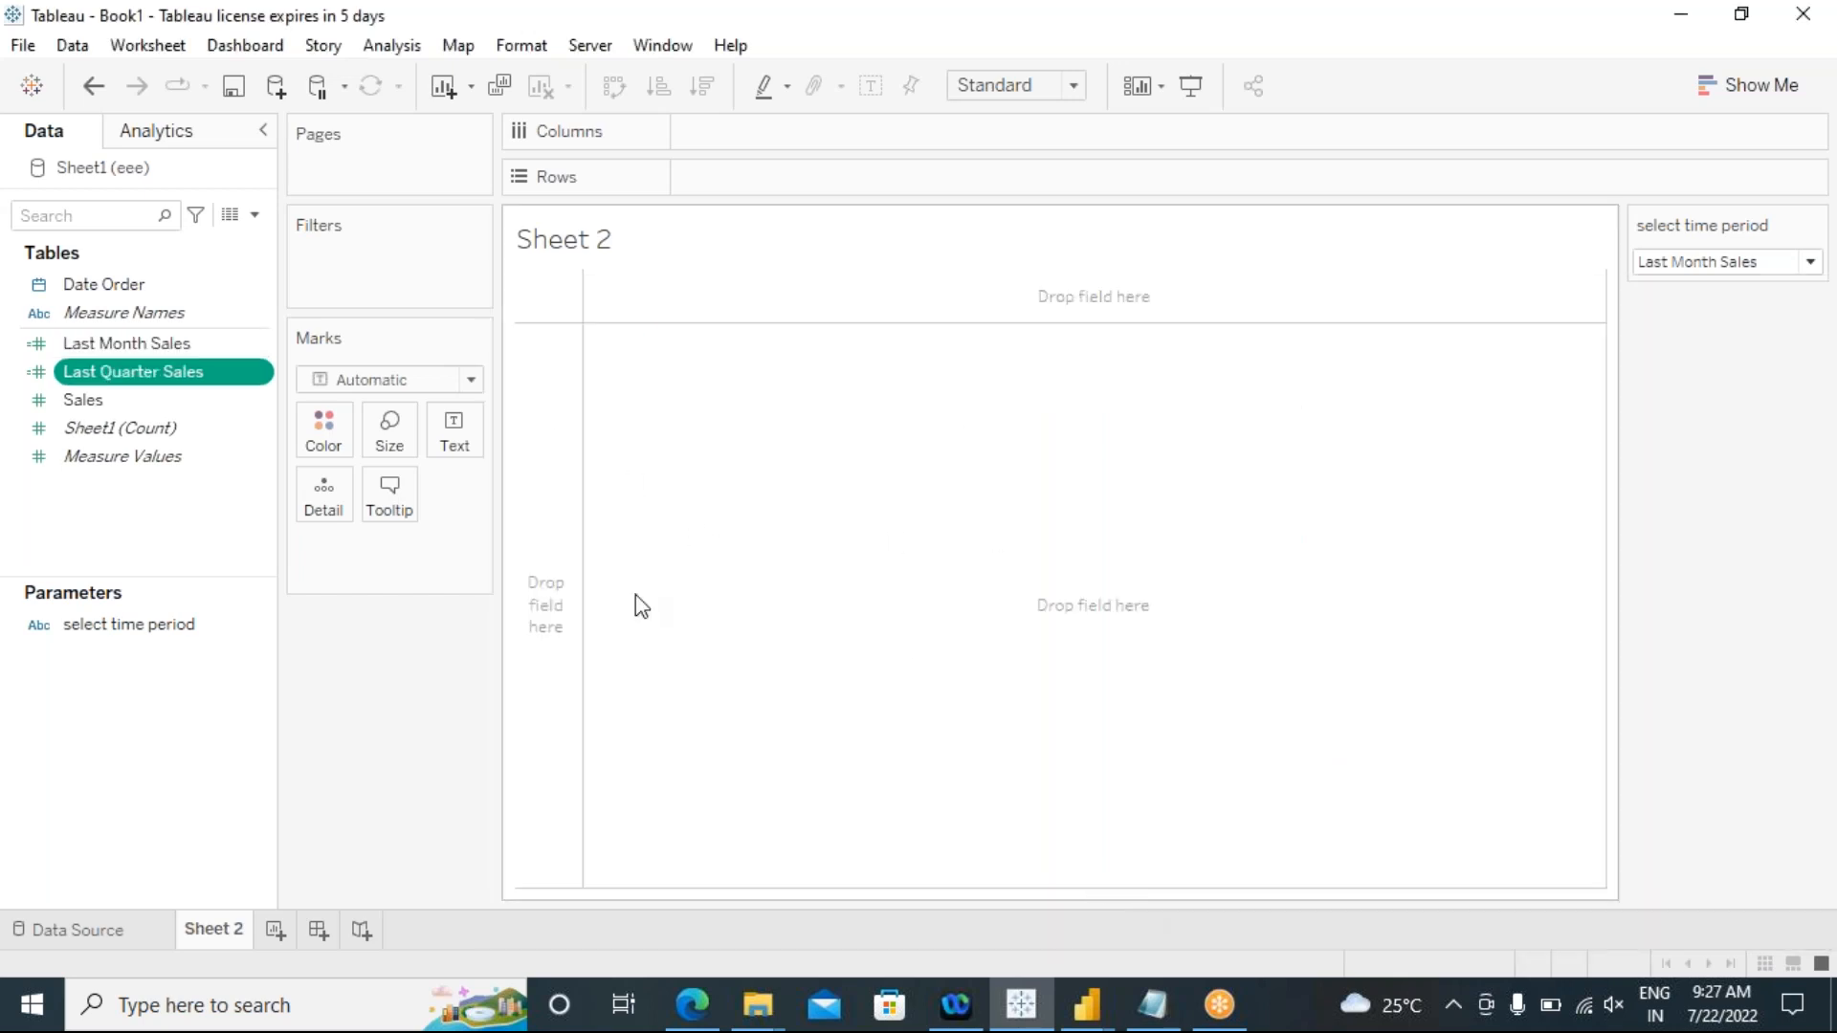
Step: Create another calculated field and name it "Last Year Sales"
{"action": "right_click", "coordinate": [202, 385]}
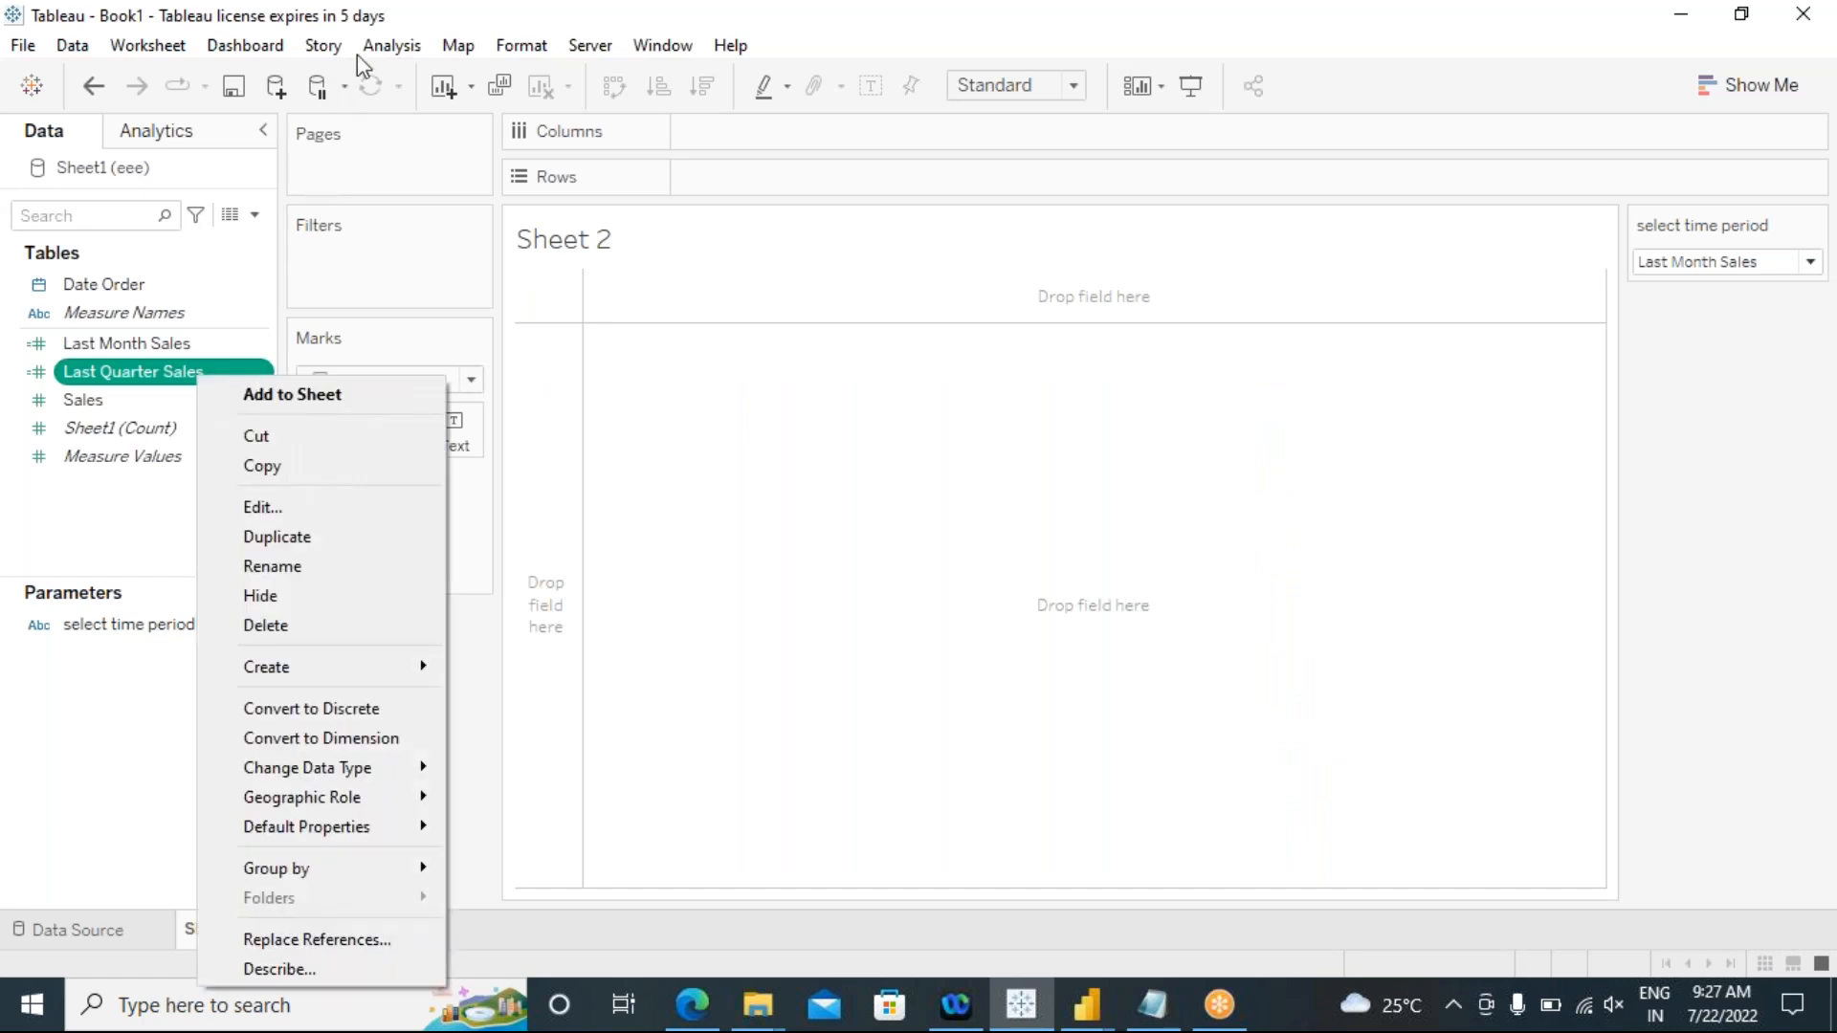
{"action": "left_click", "coordinate": [388, 46]}
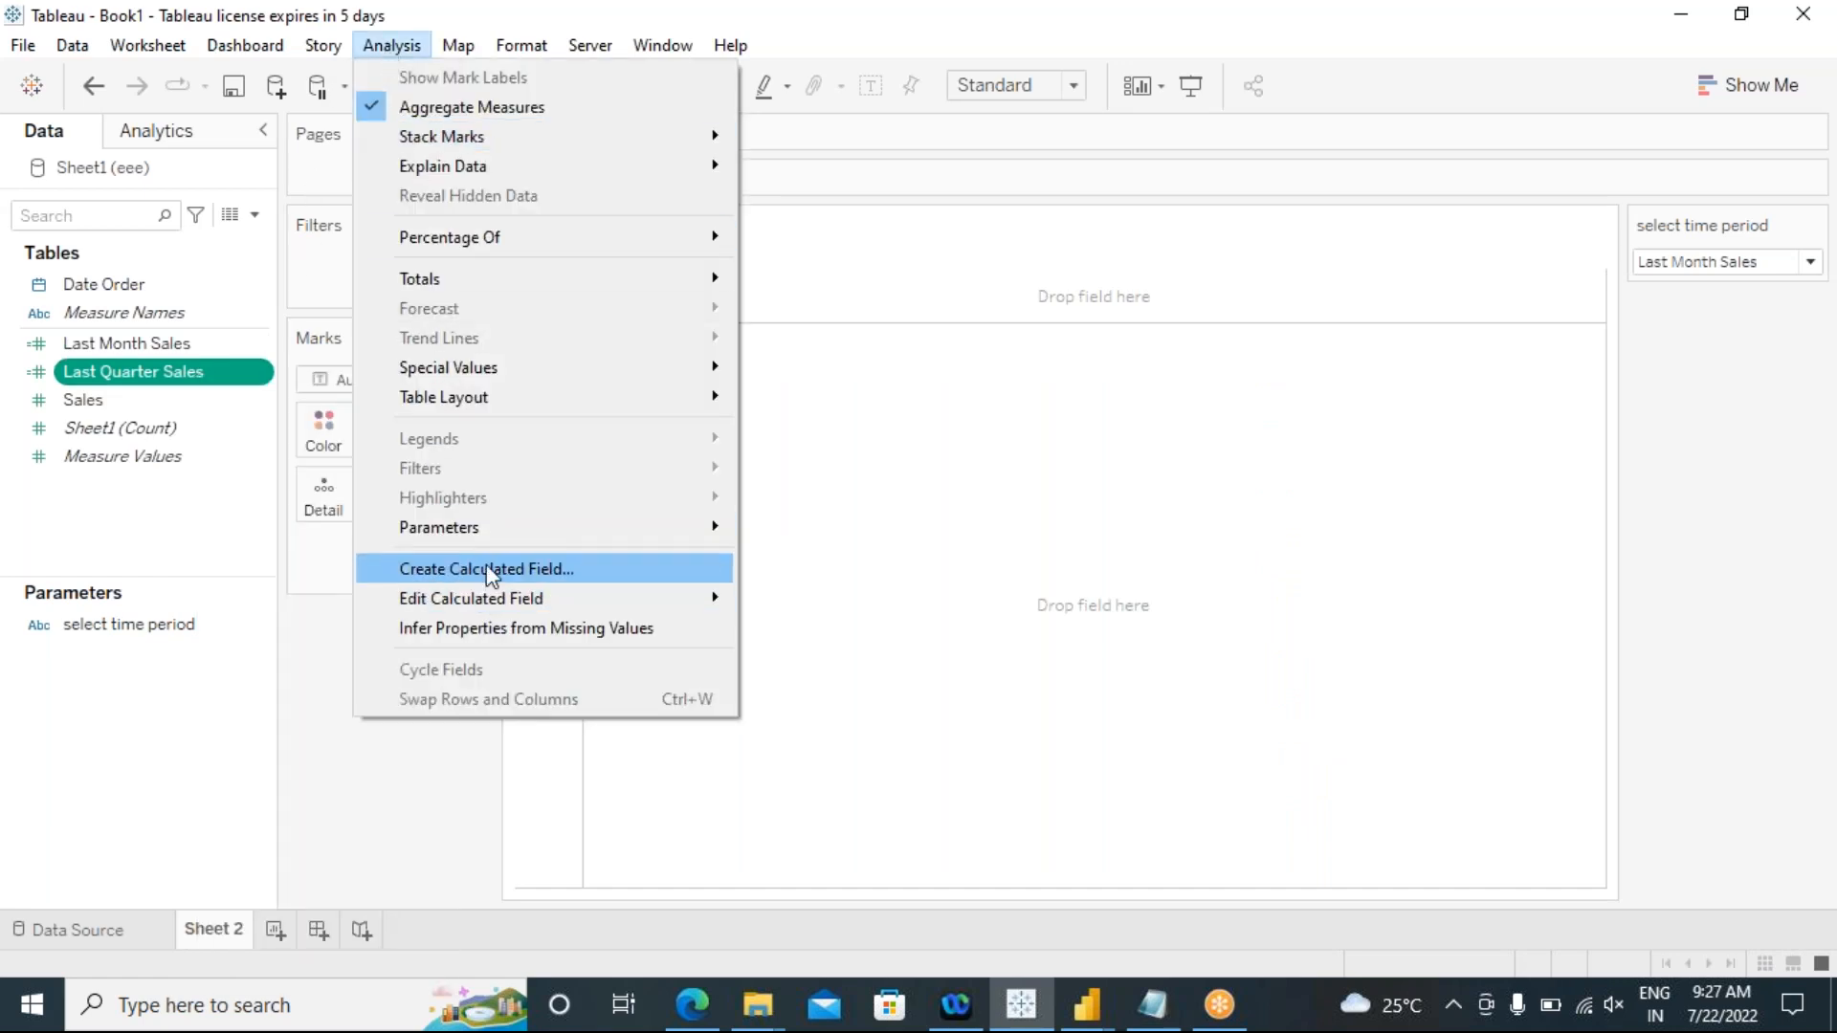
{"action": "left_click", "coordinate": [484, 568]}
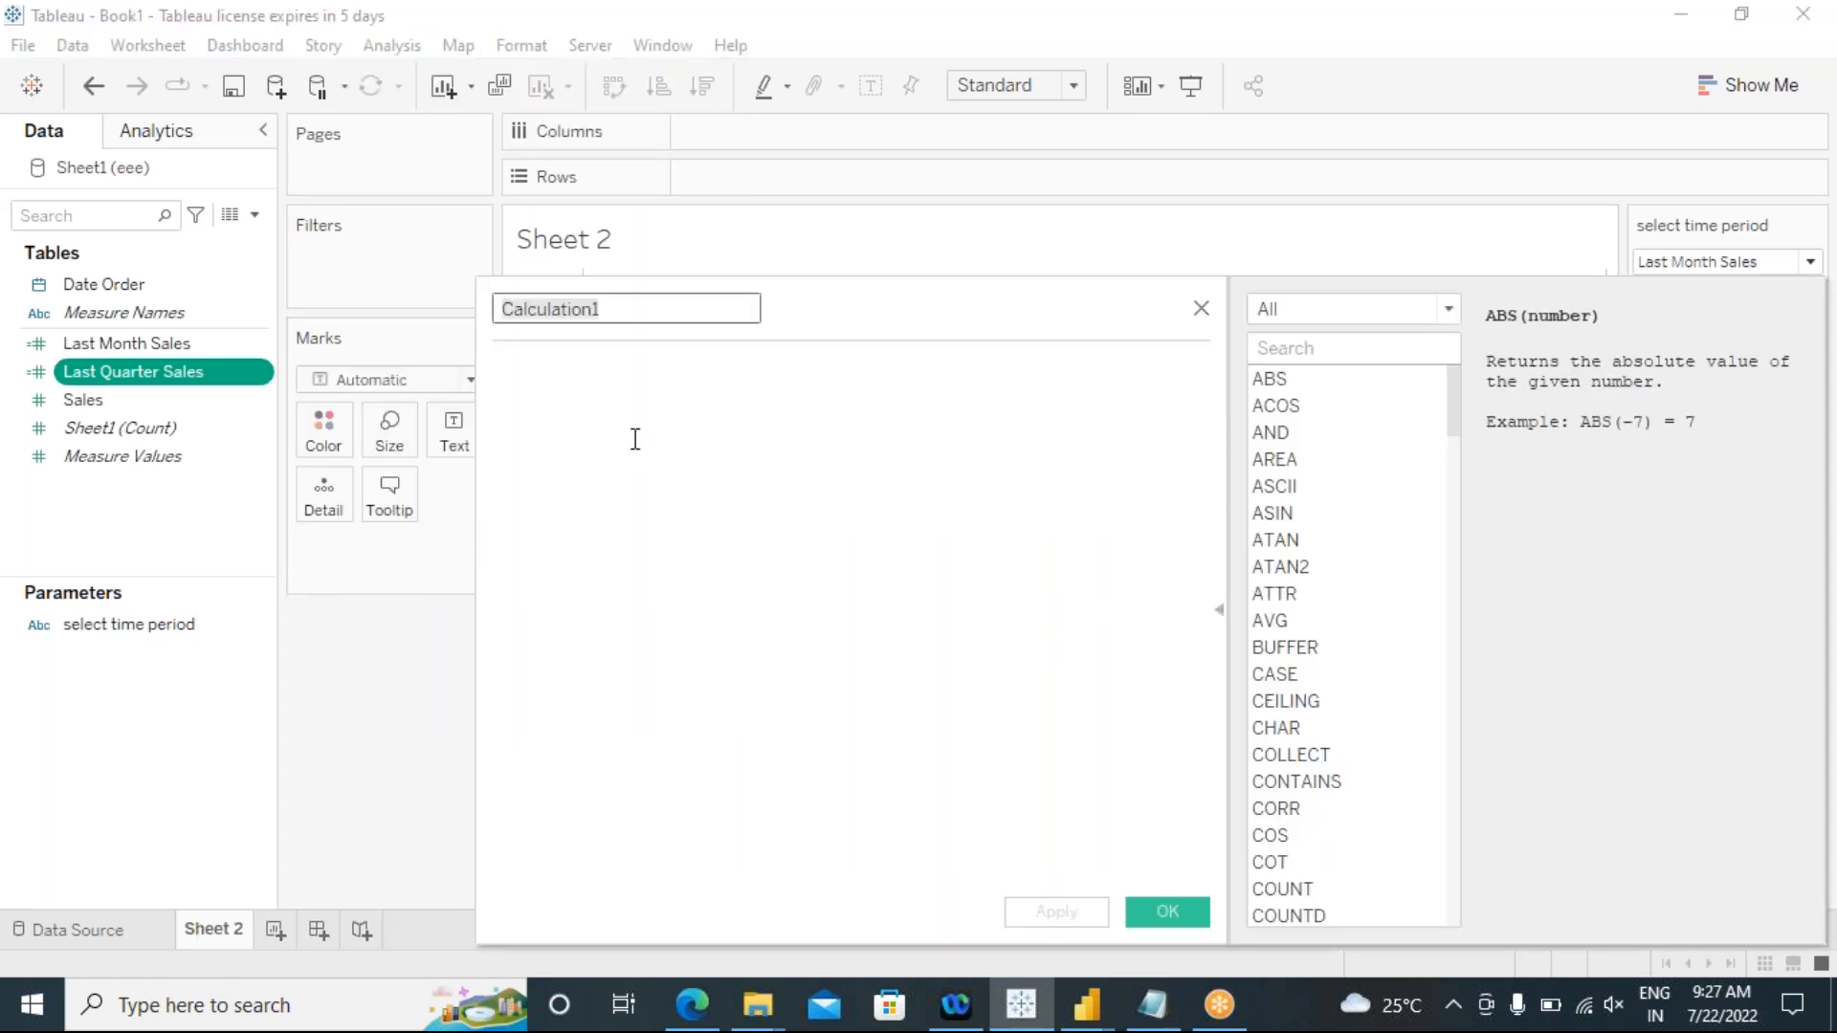
{"action": "type", "text": "Last"}
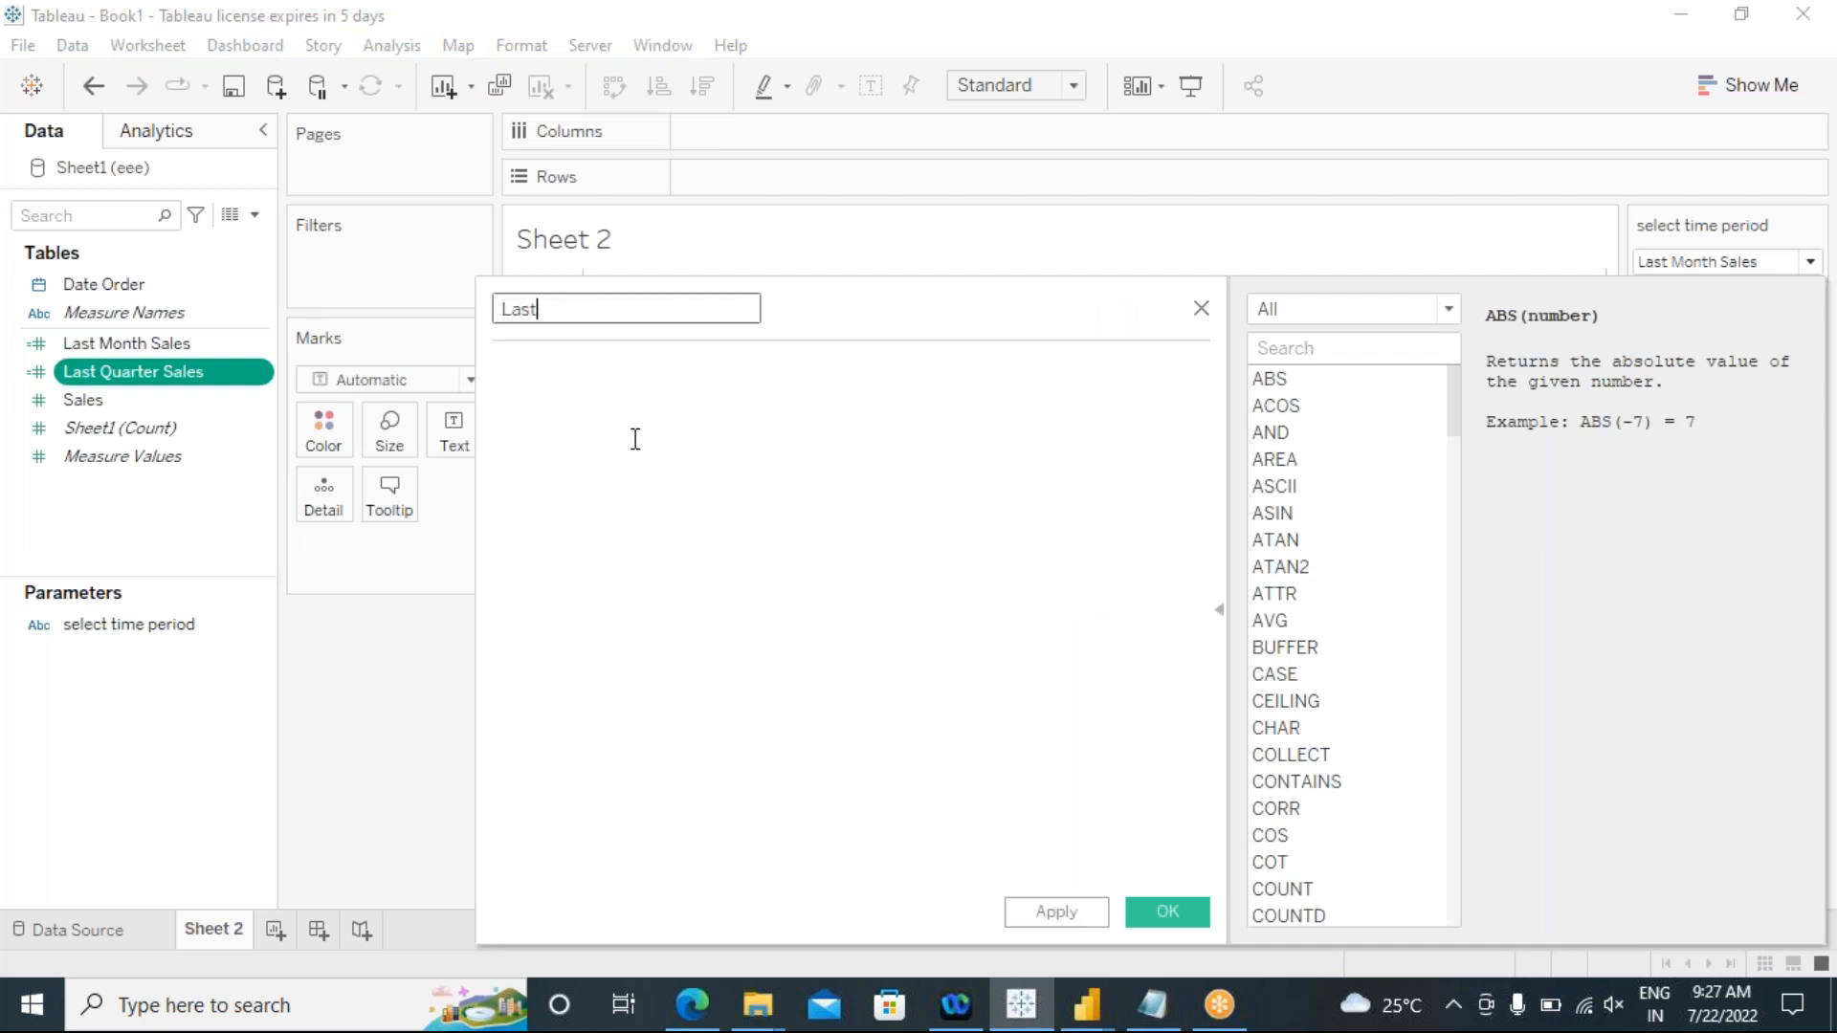
{"action": "type", "text": " Year Saele"}
Step: Paste the copied formula into Last Year Sales and change its DATEDIFF date part to 'year'
{"action": "left_click", "coordinate": [622, 428]}
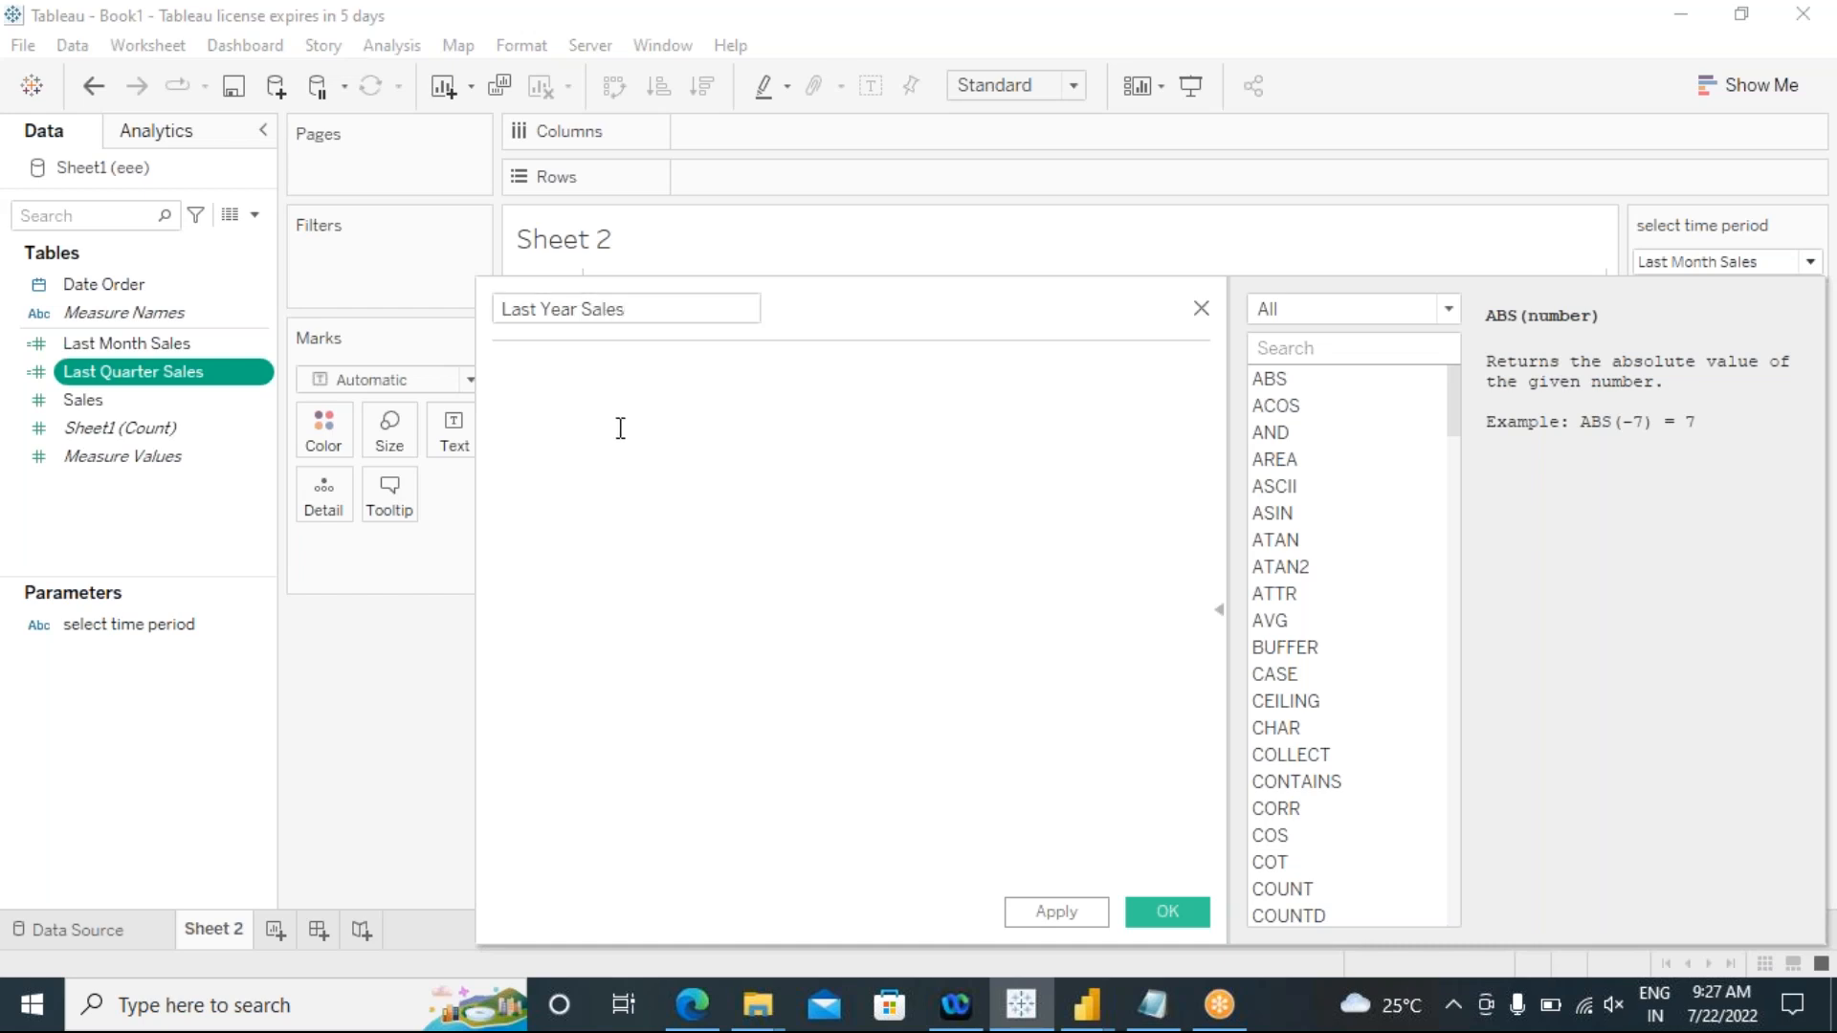
{"action": "type", "text": "if  DATEDIFF('month',[Date Order],TODAY())=1 then [Sales] END"}
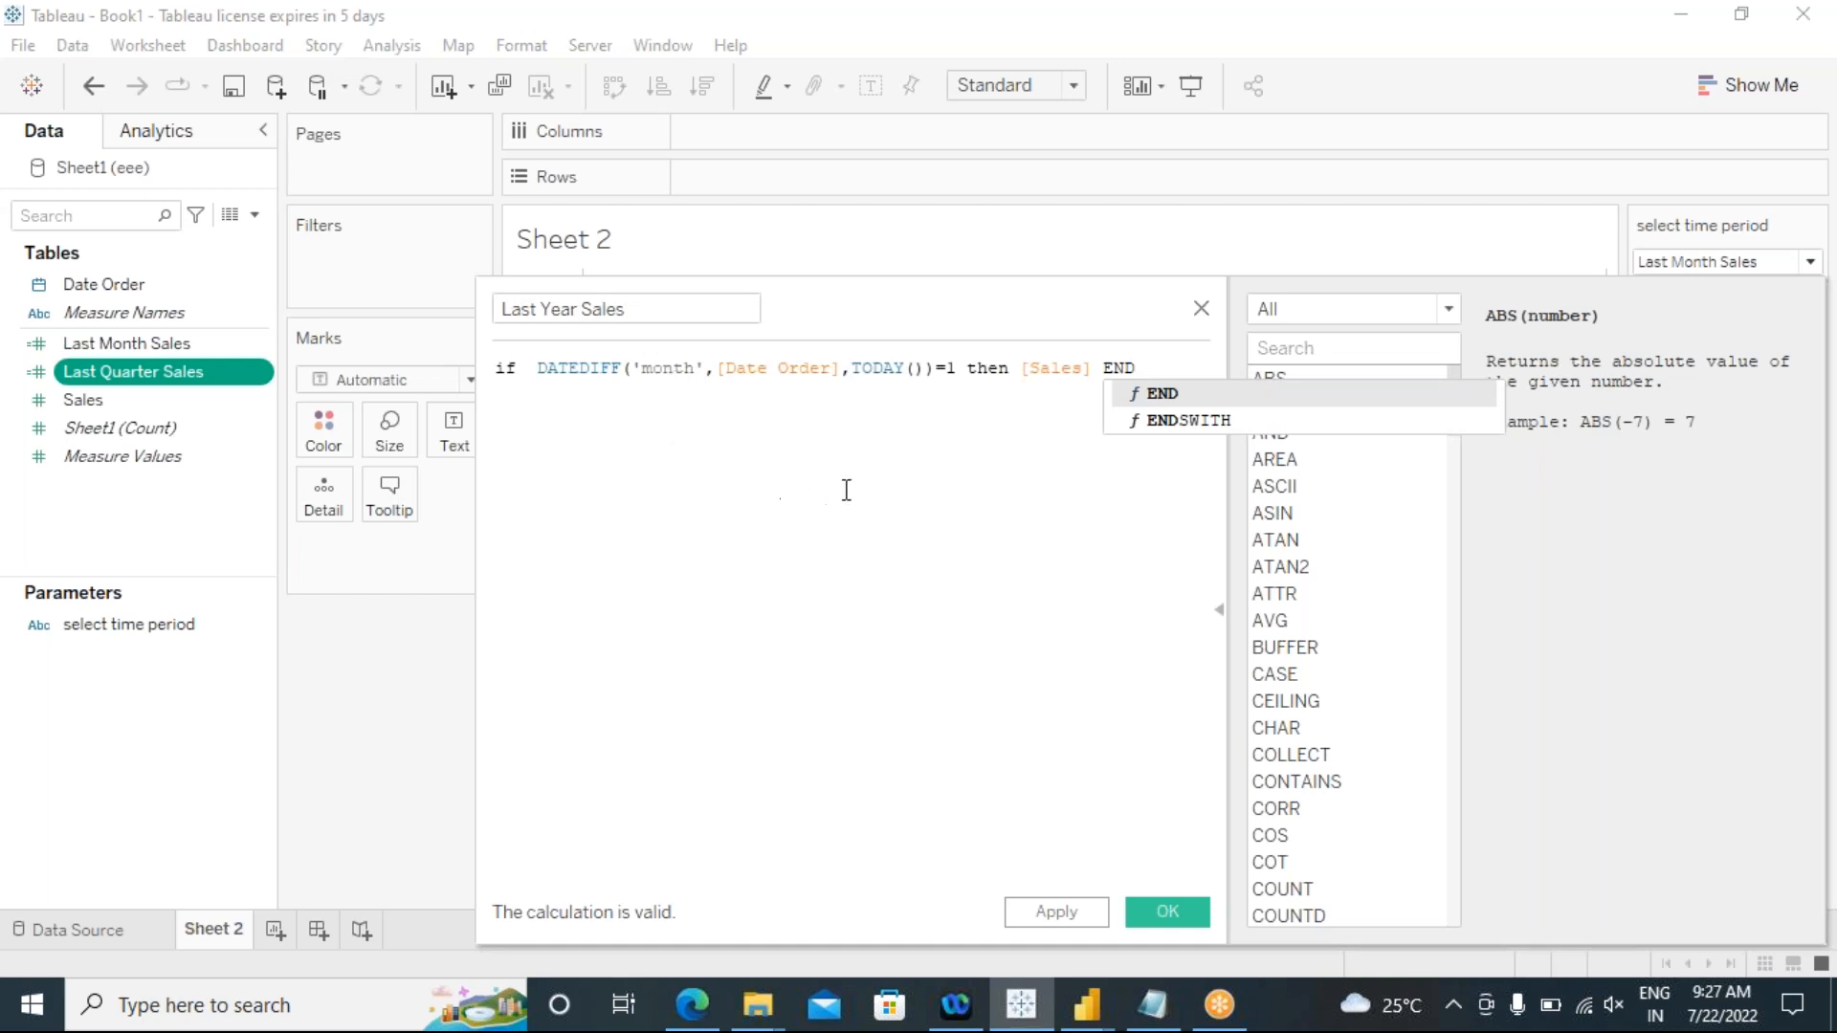
{"action": "key", "text": "Left"}
{"action": "key", "text": "Left"}
{"action": "key", "text": "Left"}
{"action": "key", "text": "Left"}
{"action": "key", "text": "Left"}
{"action": "key", "text": "Left"}
{"action": "key", "text": "Left"}
{"action": "key", "text": "Left"}
{"action": "key", "text": "Left"}
{"action": "key", "text": "Left"}
{"action": "key", "text": "Left"}
{"action": "key", "text": "Left"}
{"action": "key", "text": "Left"}
{"action": "key", "text": "Left"}
{"action": "key", "text": "Left"}
{"action": "key", "text": "Left"}
{"action": "key", "text": "Left"}
{"action": "key", "text": "Left"}
{"action": "key", "text": "Left"}
{"action": "key", "text": "Left"}
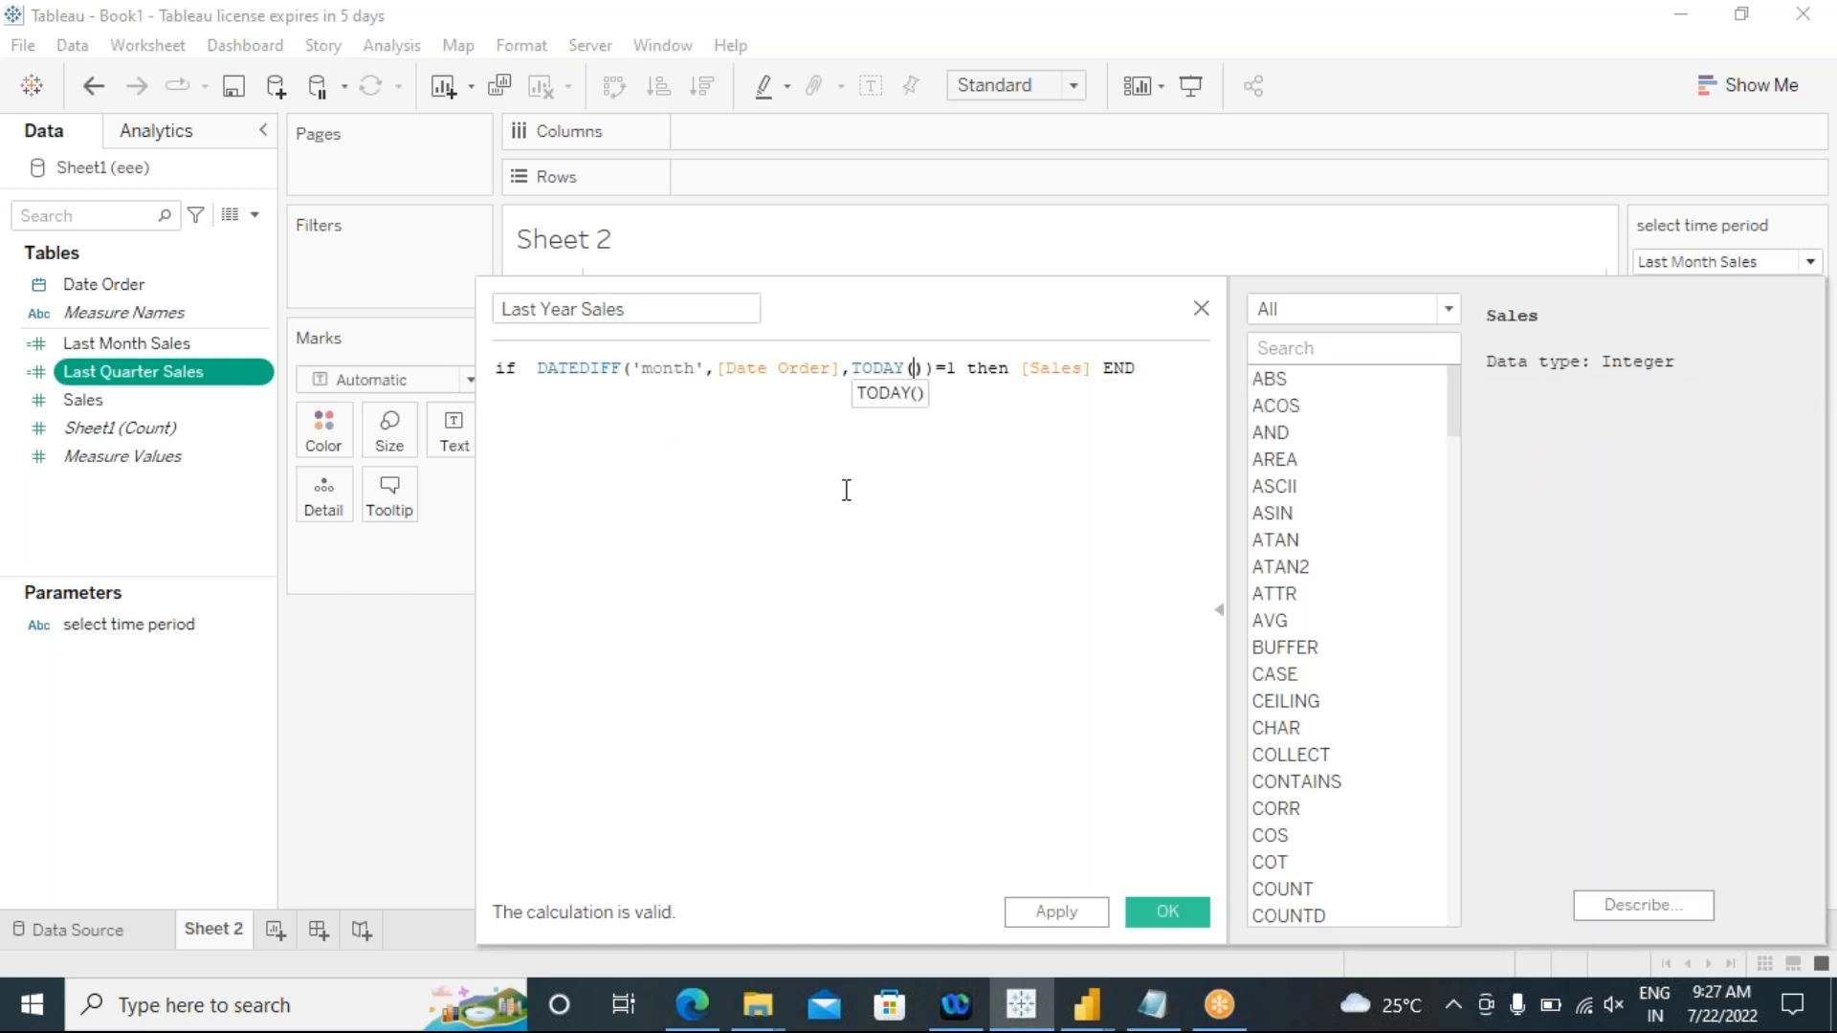
{"action": "key", "text": "Left"}
{"action": "key", "text": "Left"}
{"action": "key", "text": "Left"}
{"action": "key", "text": "Left"}
{"action": "key", "text": "Left"}
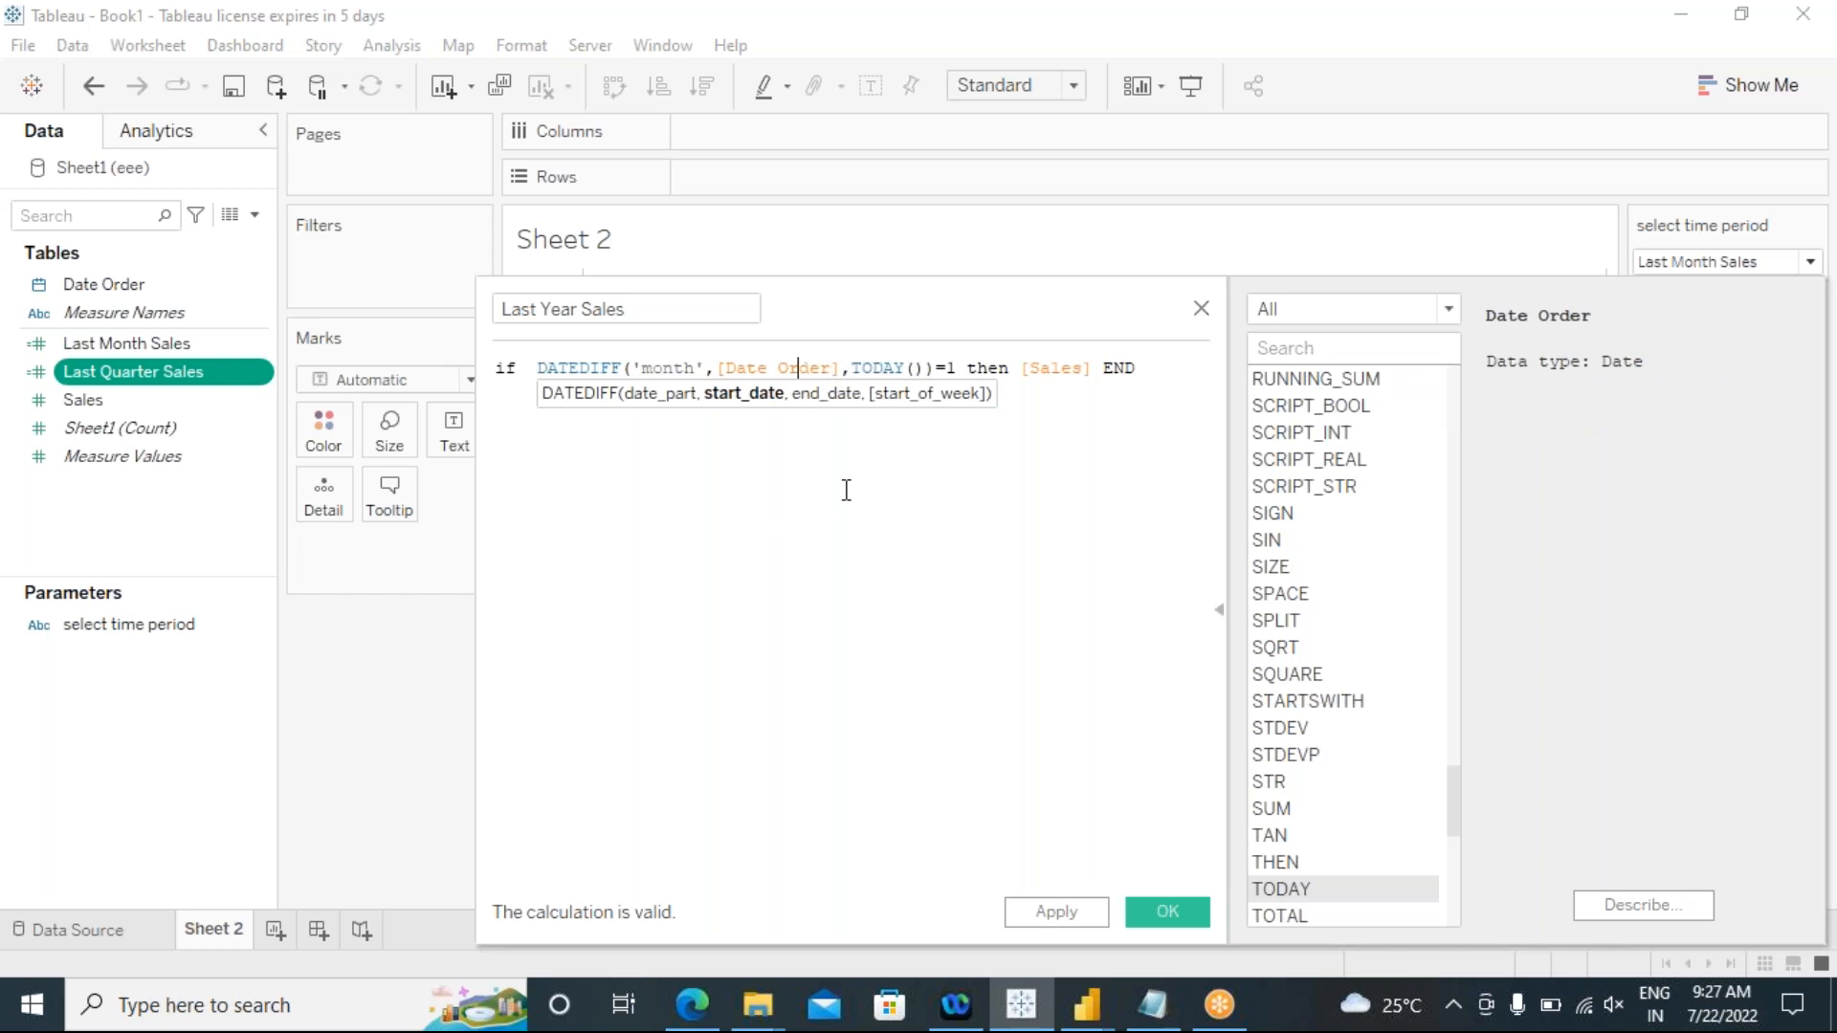
{"action": "key", "text": "Left"}
{"action": "key", "text": "Left"}
{"action": "key", "text": "Left"}
{"action": "key", "text": "Left"}
{"action": "key", "text": "Left"}
{"action": "key", "text": "Left"}
{"action": "key", "text": "Left"}
{"action": "key", "text": "BackSpace"}
{"action": "key", "text": "BackSpace"}
{"action": "key", "text": "BackSpace"}
{"action": "key", "text": "BackSpace"}
{"action": "key", "text": "BackSpace"}
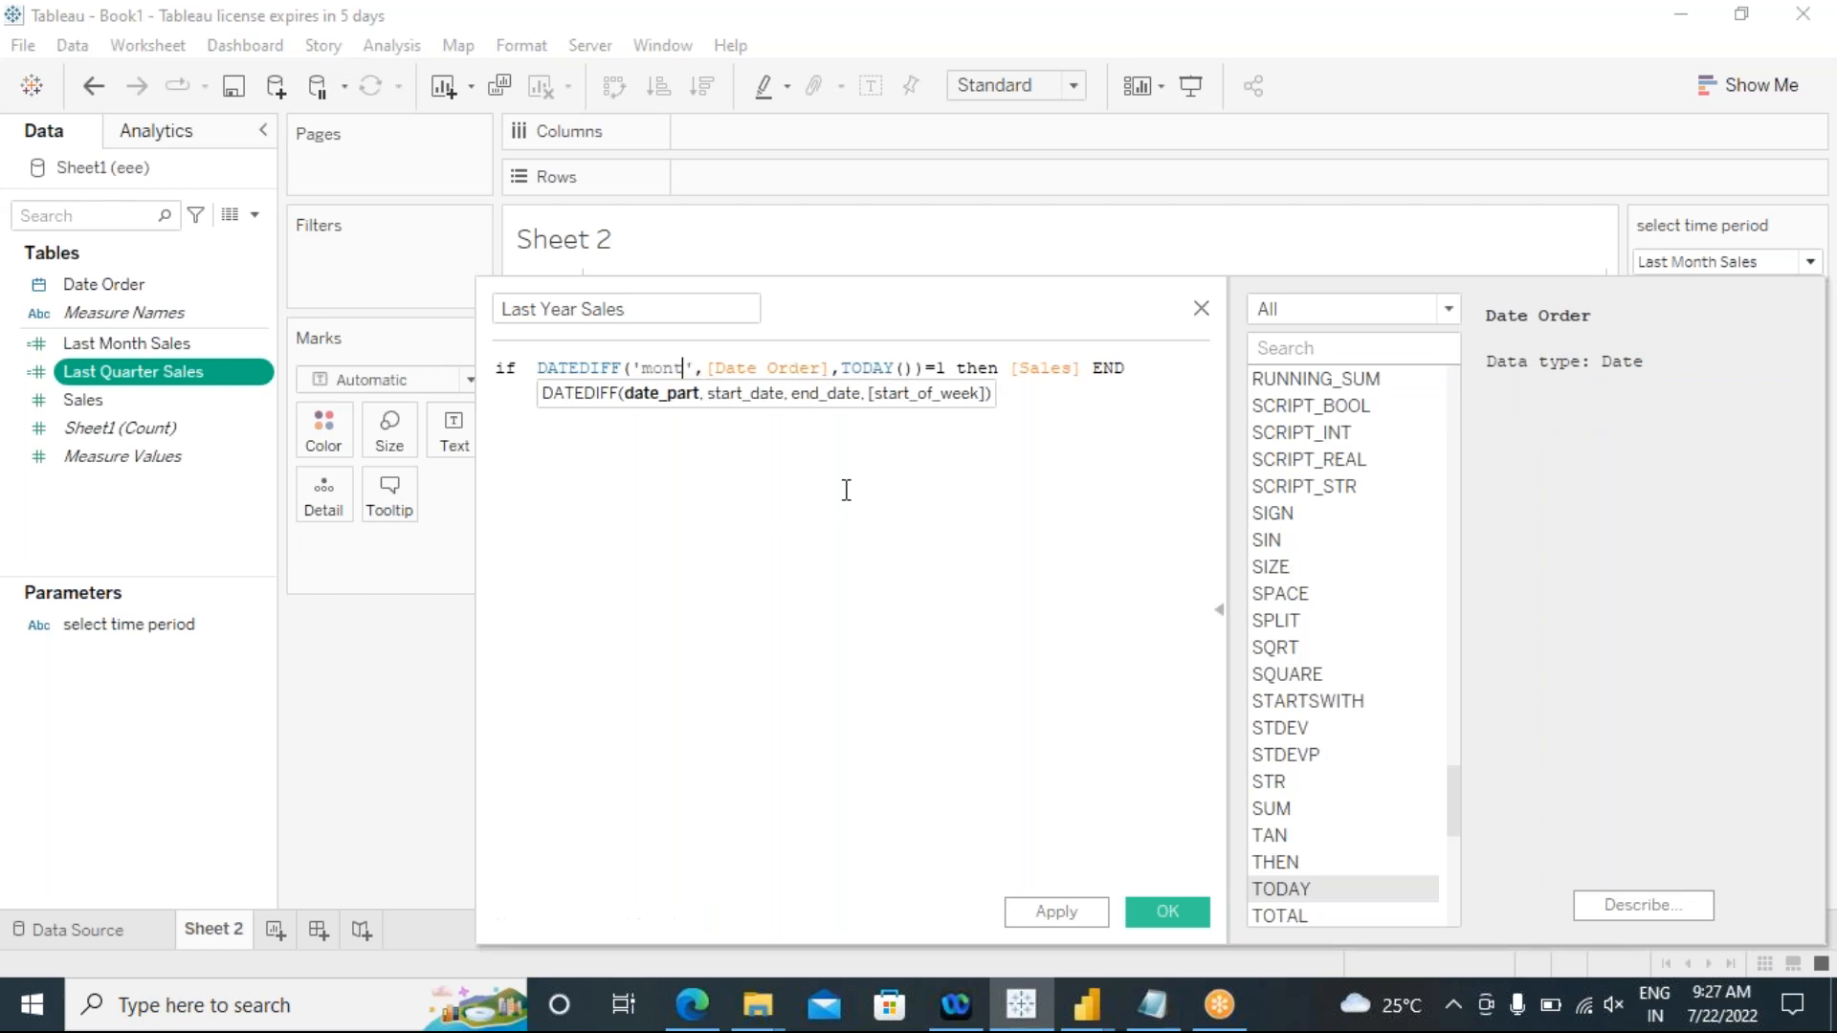
{"action": "type", "text": "year"}
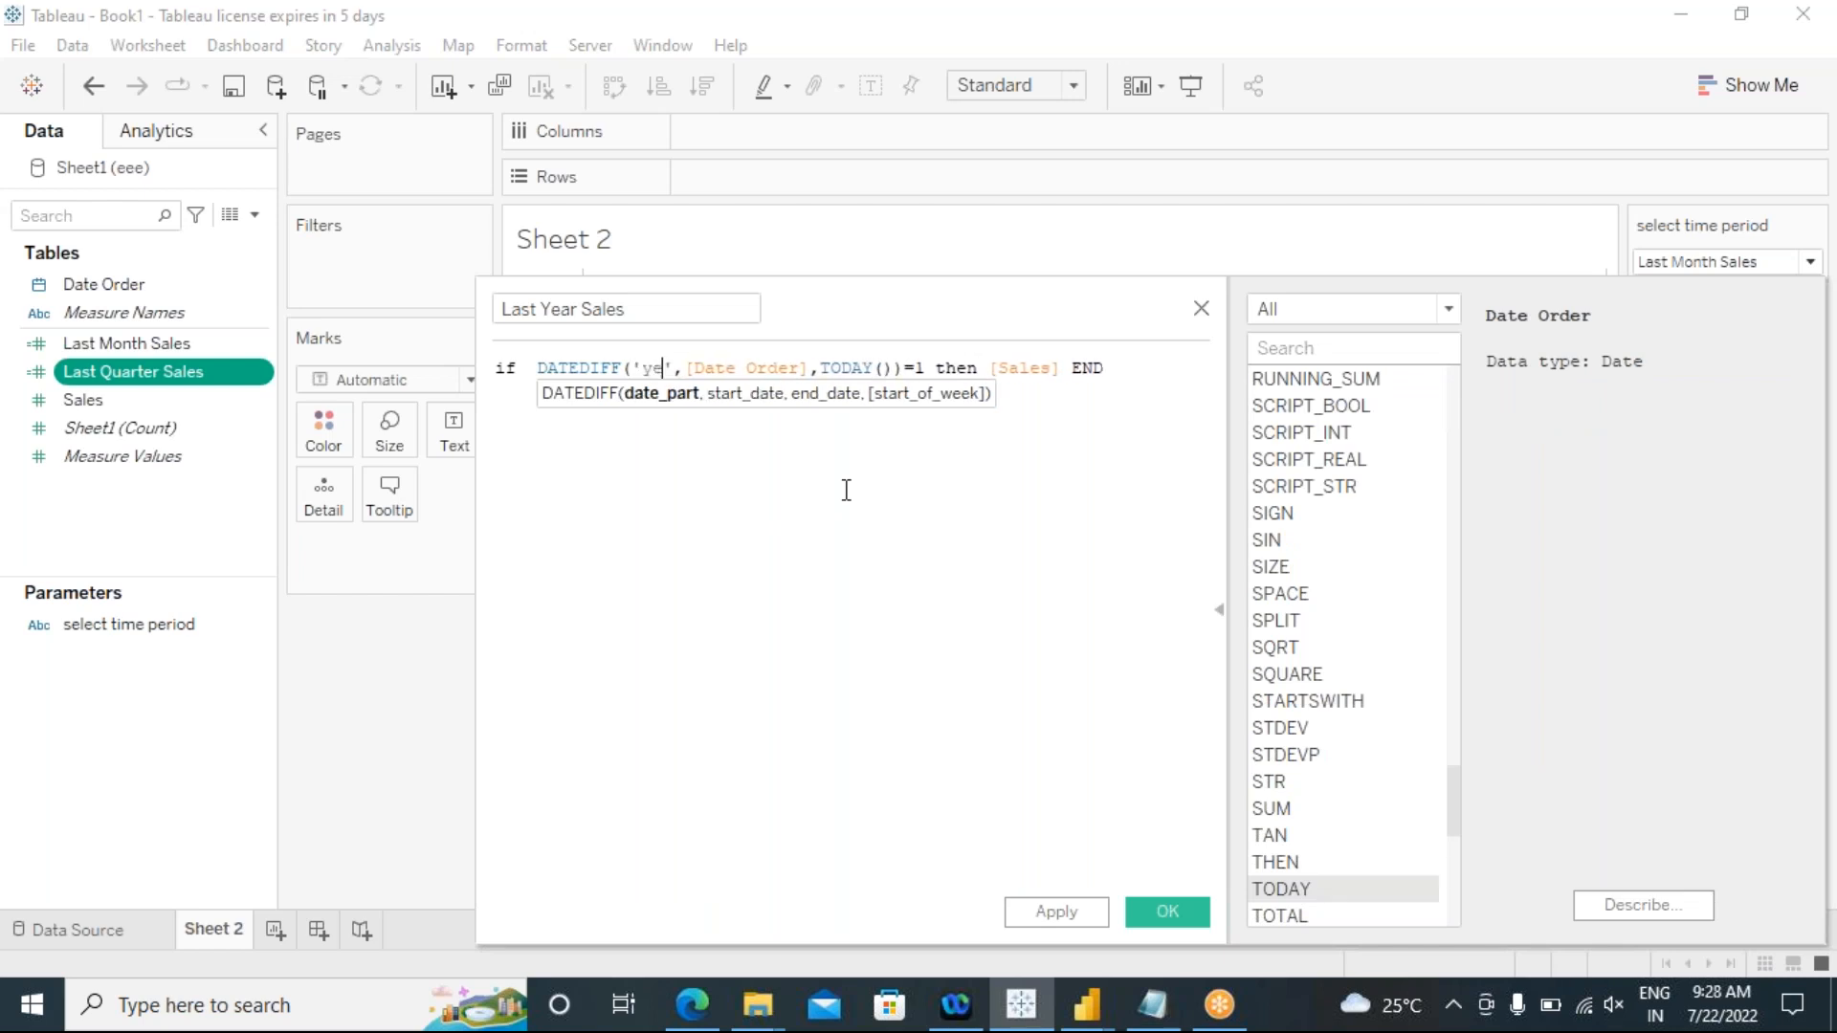
Step: Apply and save the Last Year Sales calculated field
{"action": "left_click", "coordinate": [792, 580]}
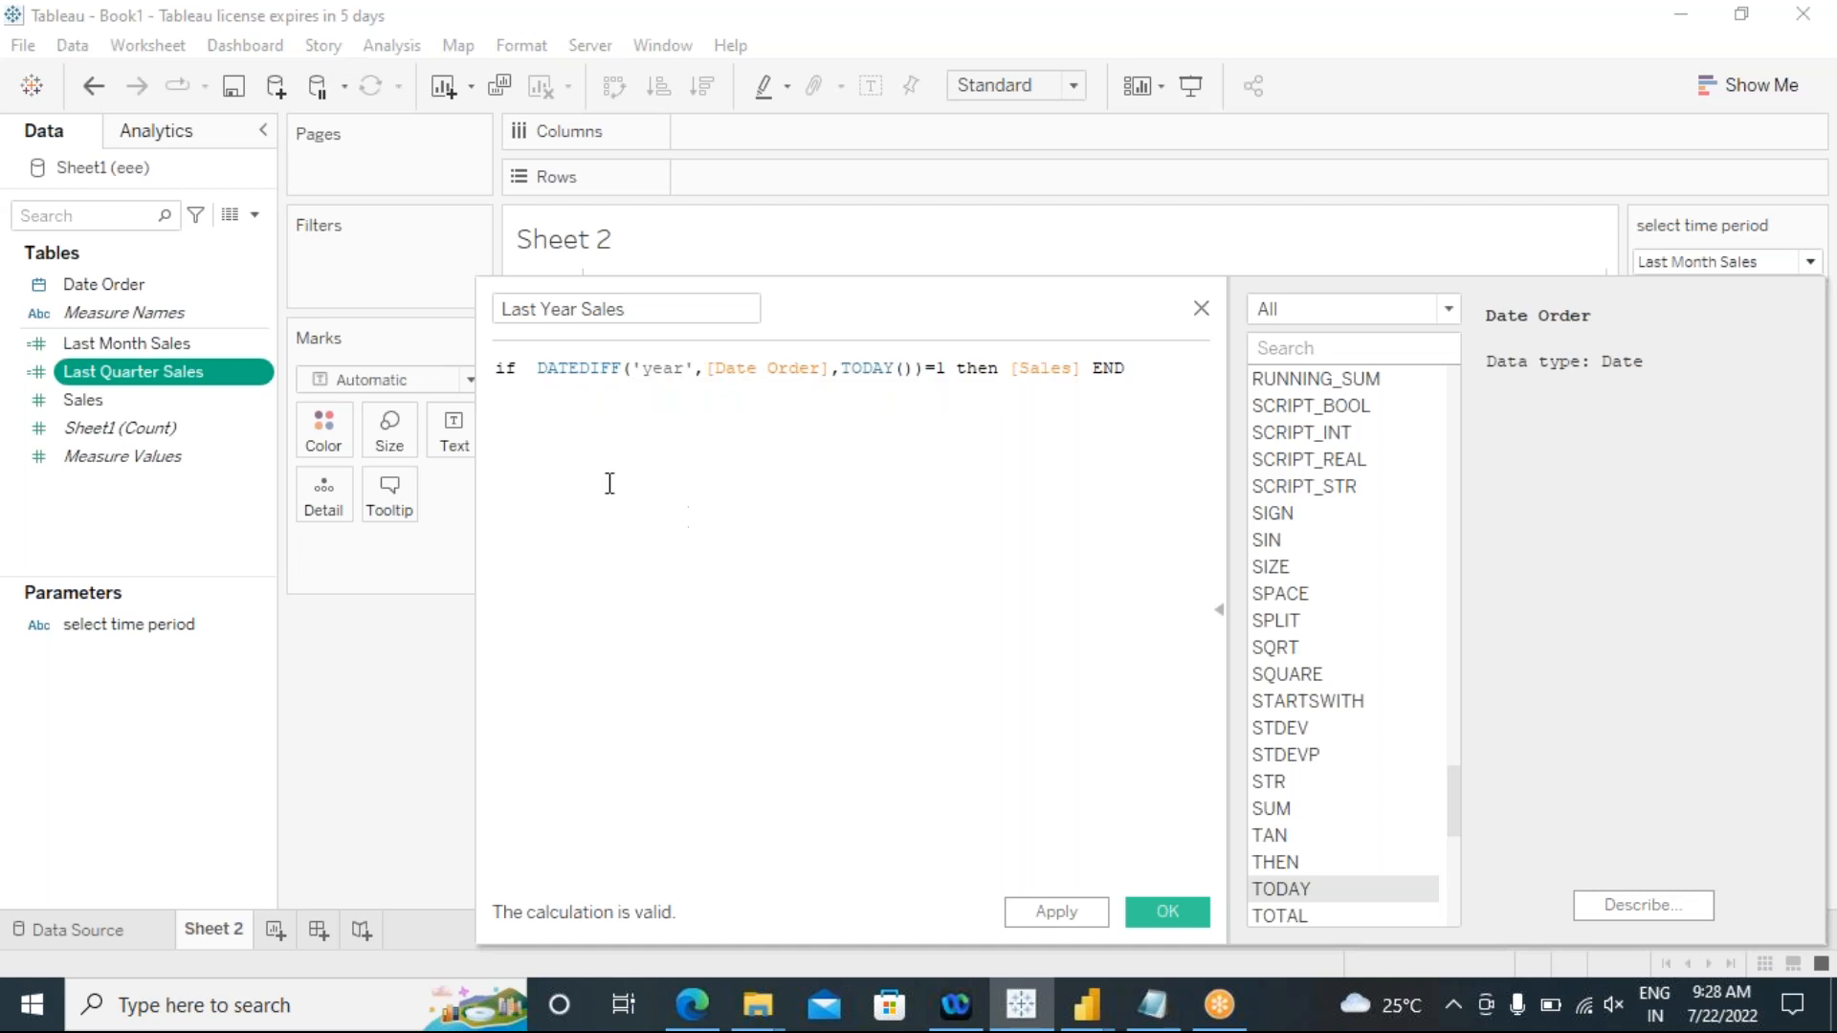
{"action": "left_click", "coordinate": [1052, 913]}
{"action": "left_click", "coordinate": [1174, 902]}
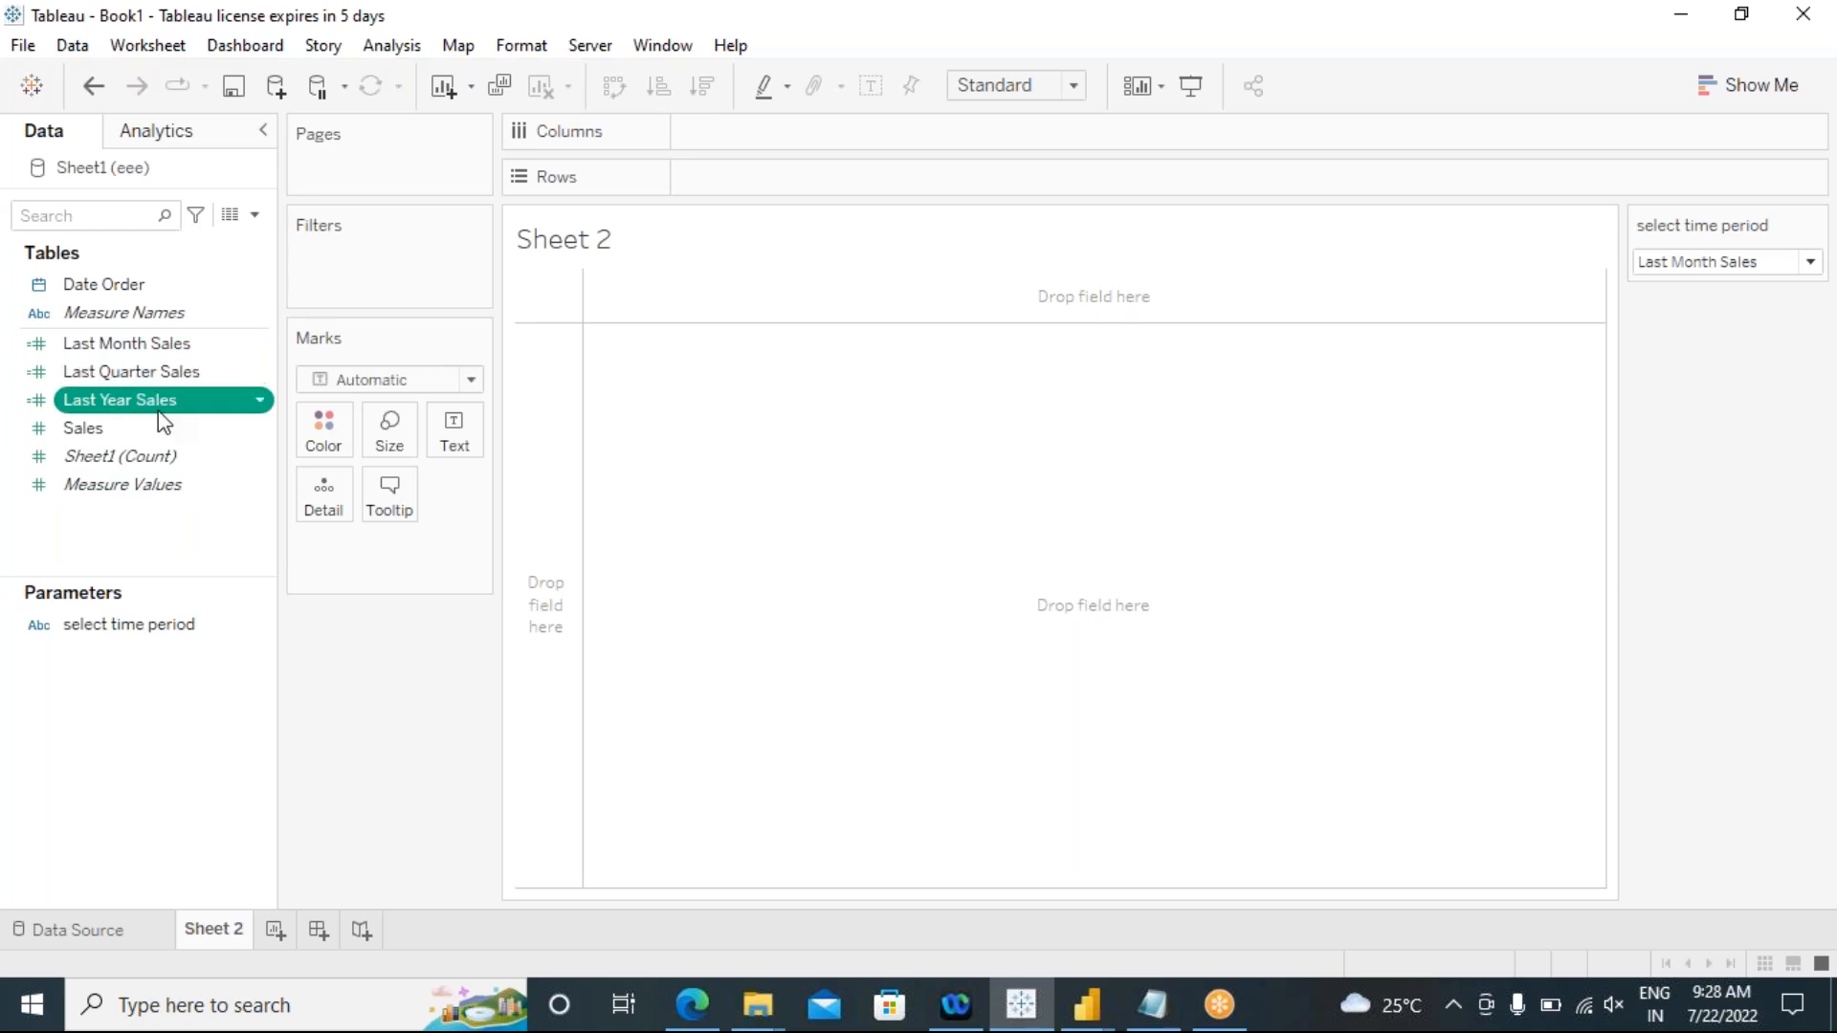
Step: Create a new calculated field and name it "select time period"
{"action": "left_click", "coordinate": [1671, 262]}
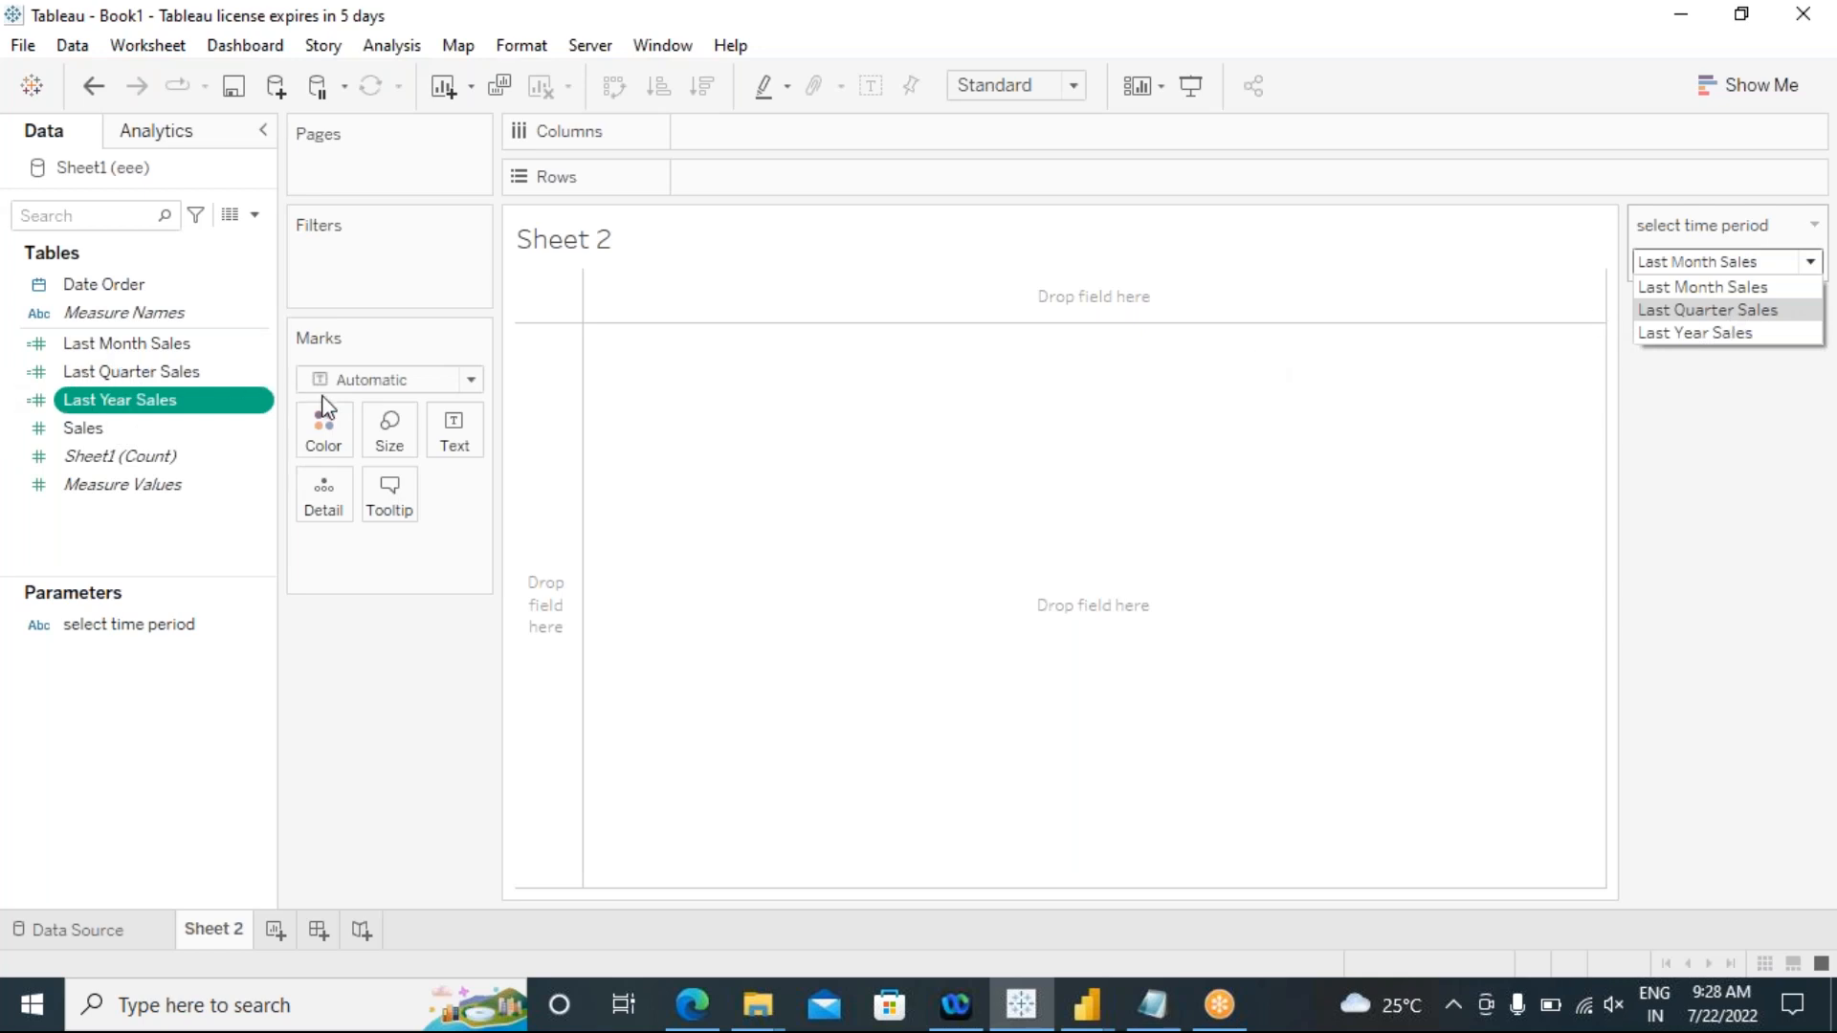
{"action": "left_click", "coordinate": [393, 47]}
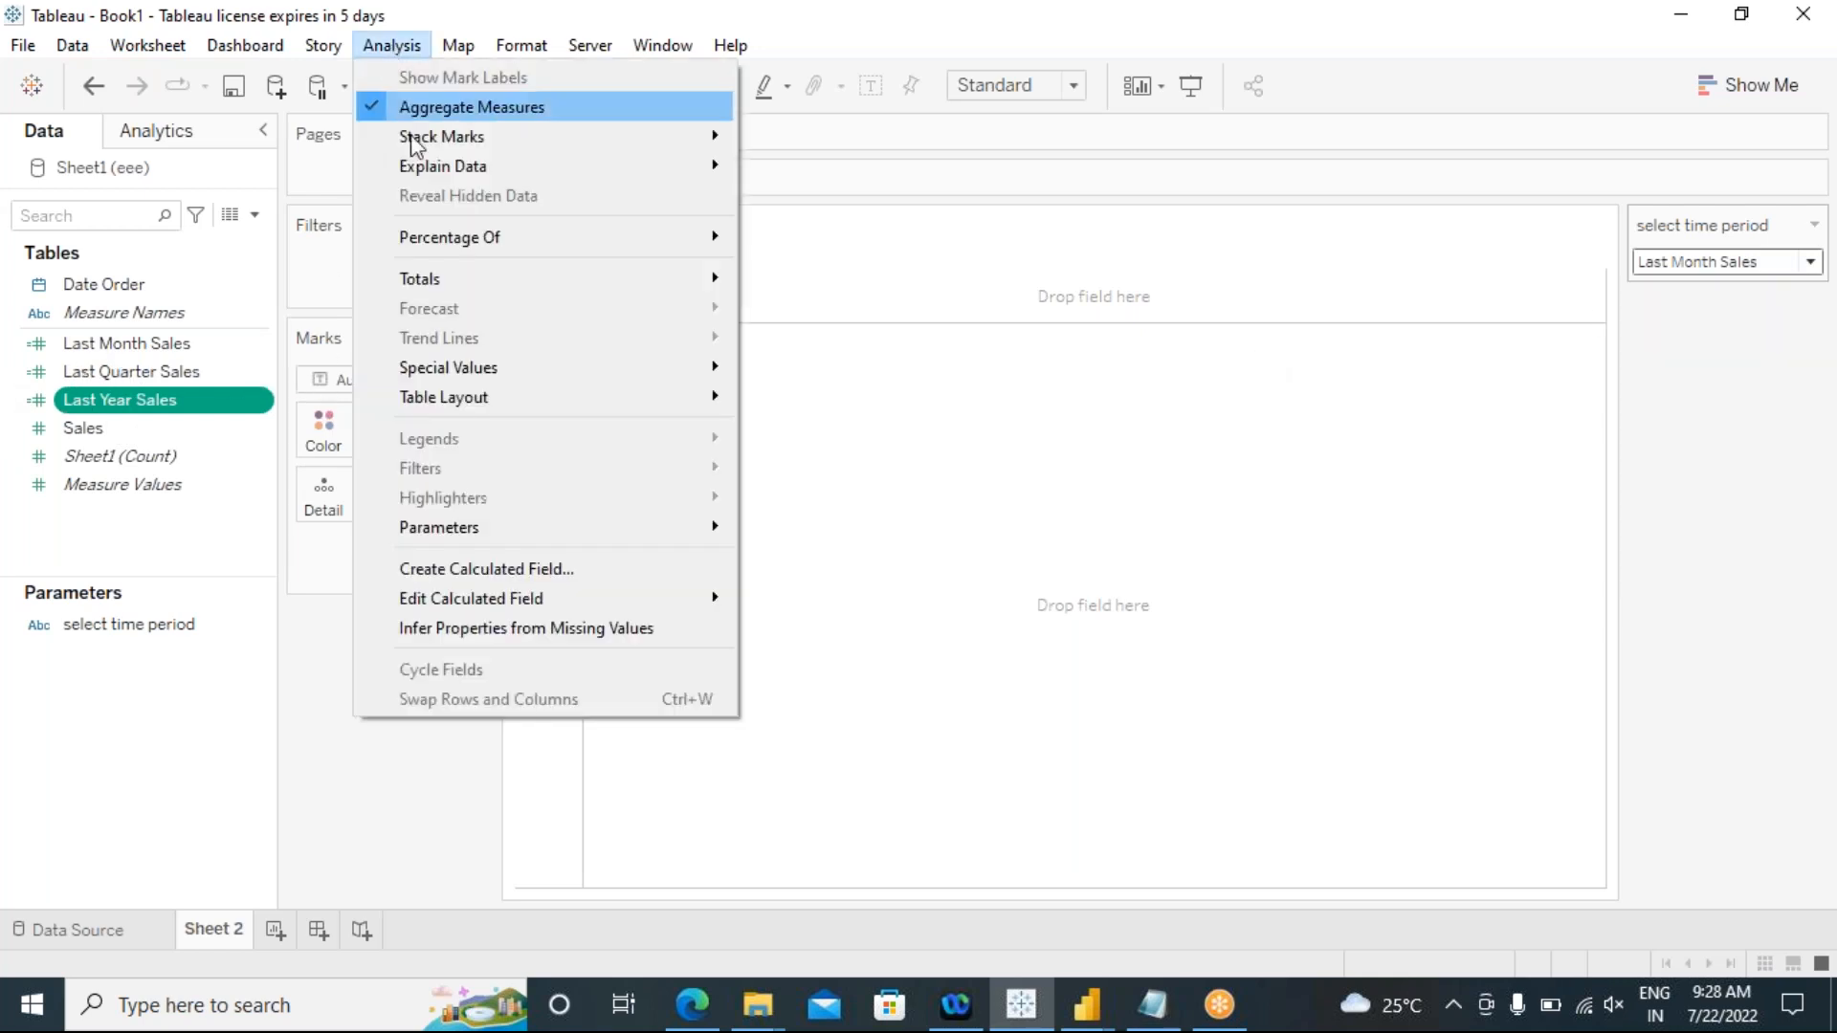
{"action": "left_click", "coordinate": [488, 568]}
{"action": "left_click_drag", "start_coordinate": [801, 304], "coordinate": [965, 336]}
{"action": "key", "text": "BackSpace"}
{"action": "type", "text": "select"}
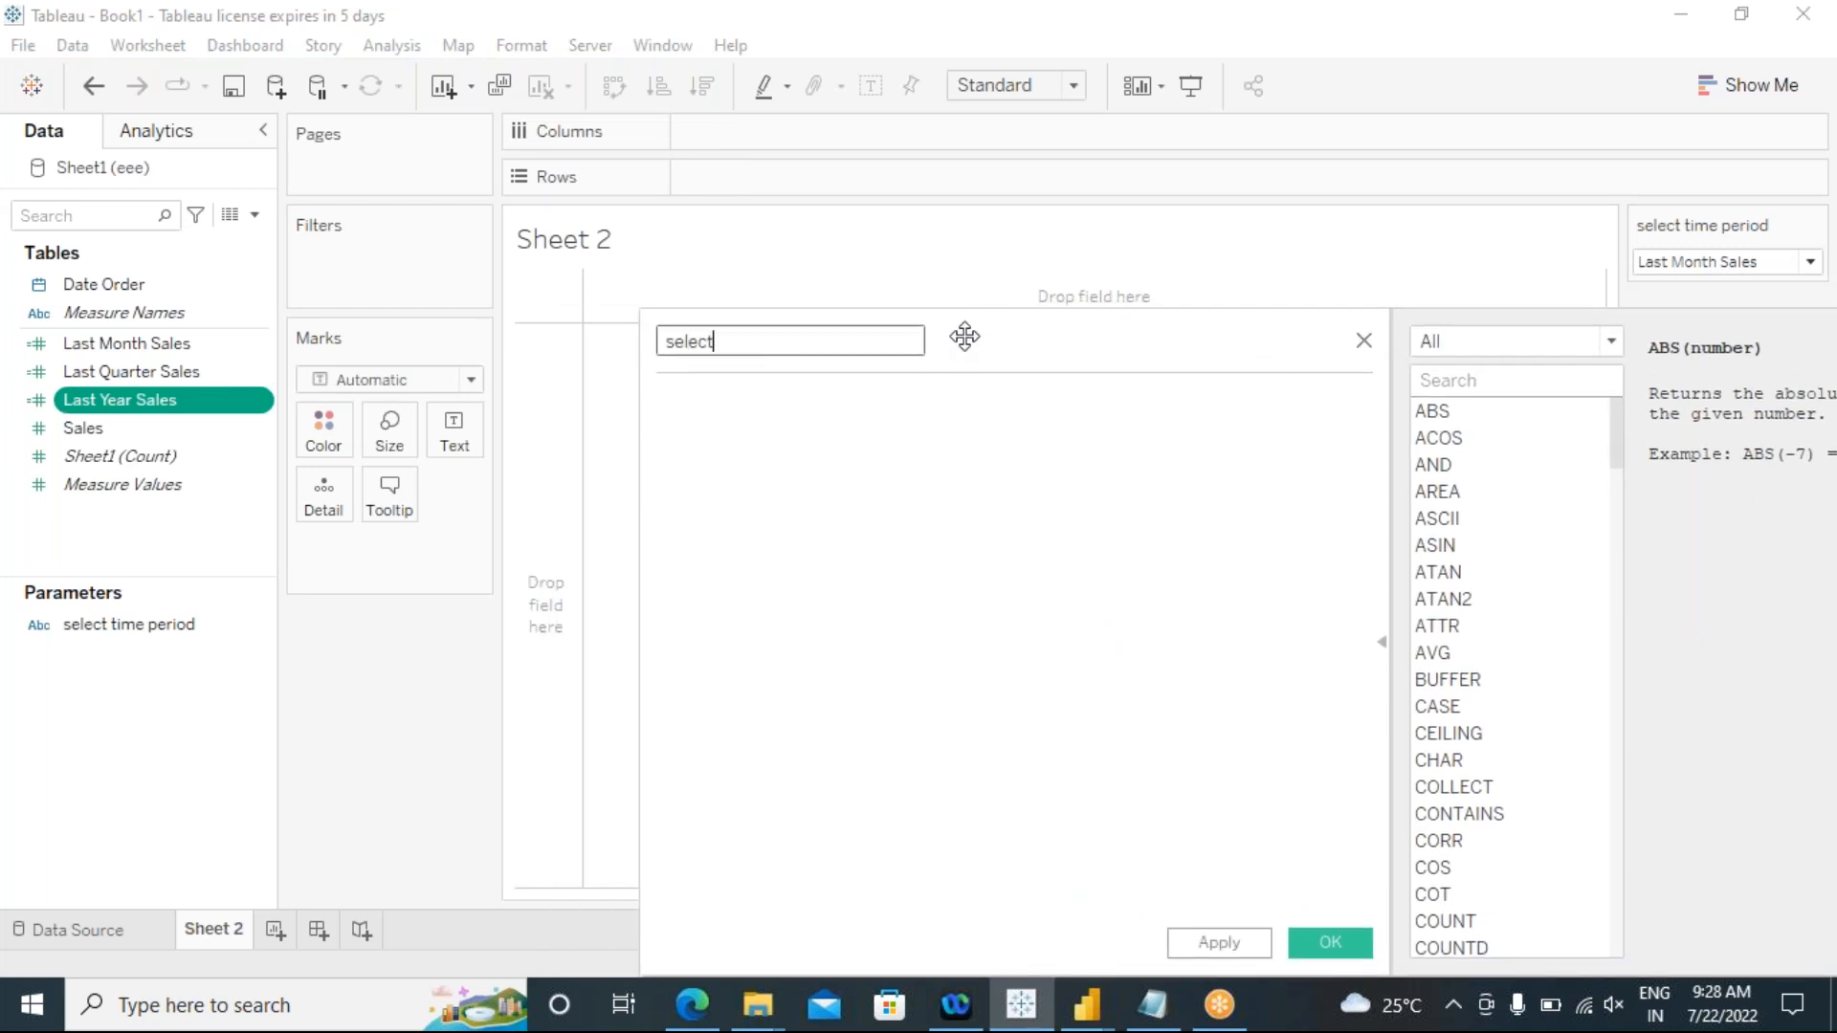
{"action": "type", "text": " time period"}
Step: Start the formula with "case" followed by the select time period parameter
{"action": "left_click", "coordinate": [894, 427]}
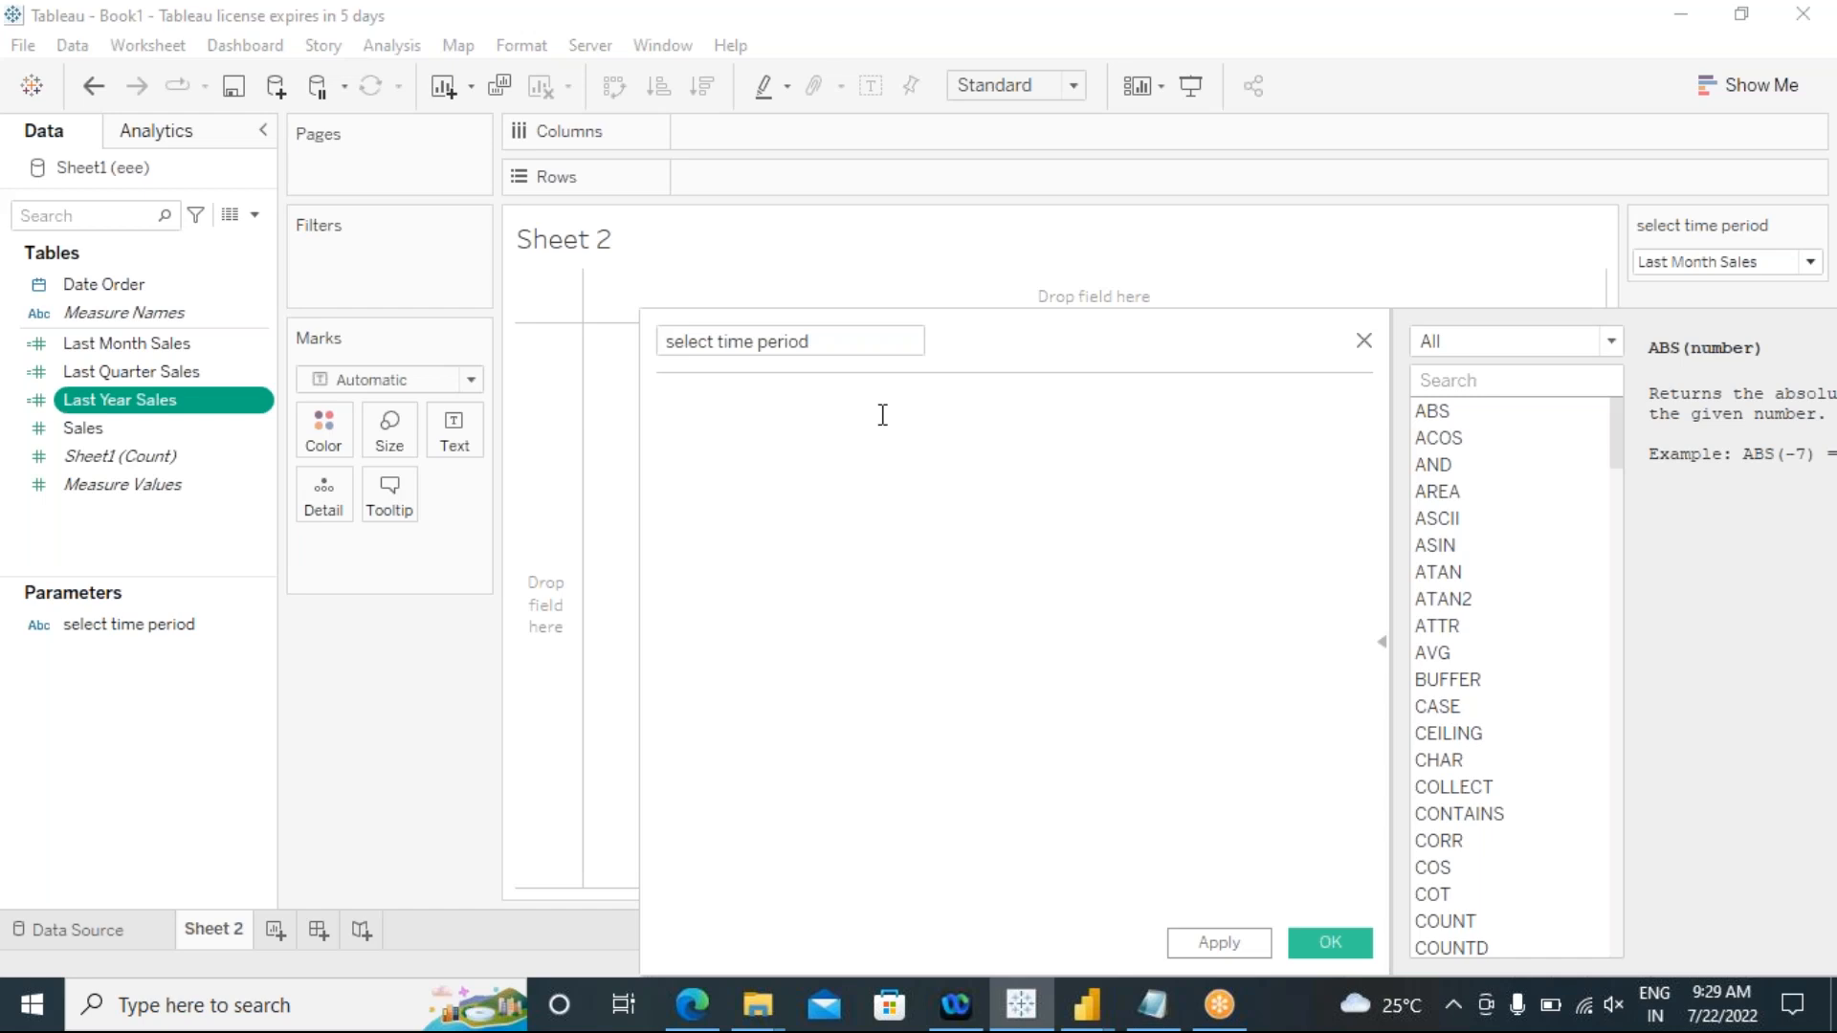
{"action": "type", "text": "if"}
{"action": "key", "text": "BackSpace"}
{"action": "key", "text": "BackSpace"}
{"action": "key", "text": "BackSpace"}
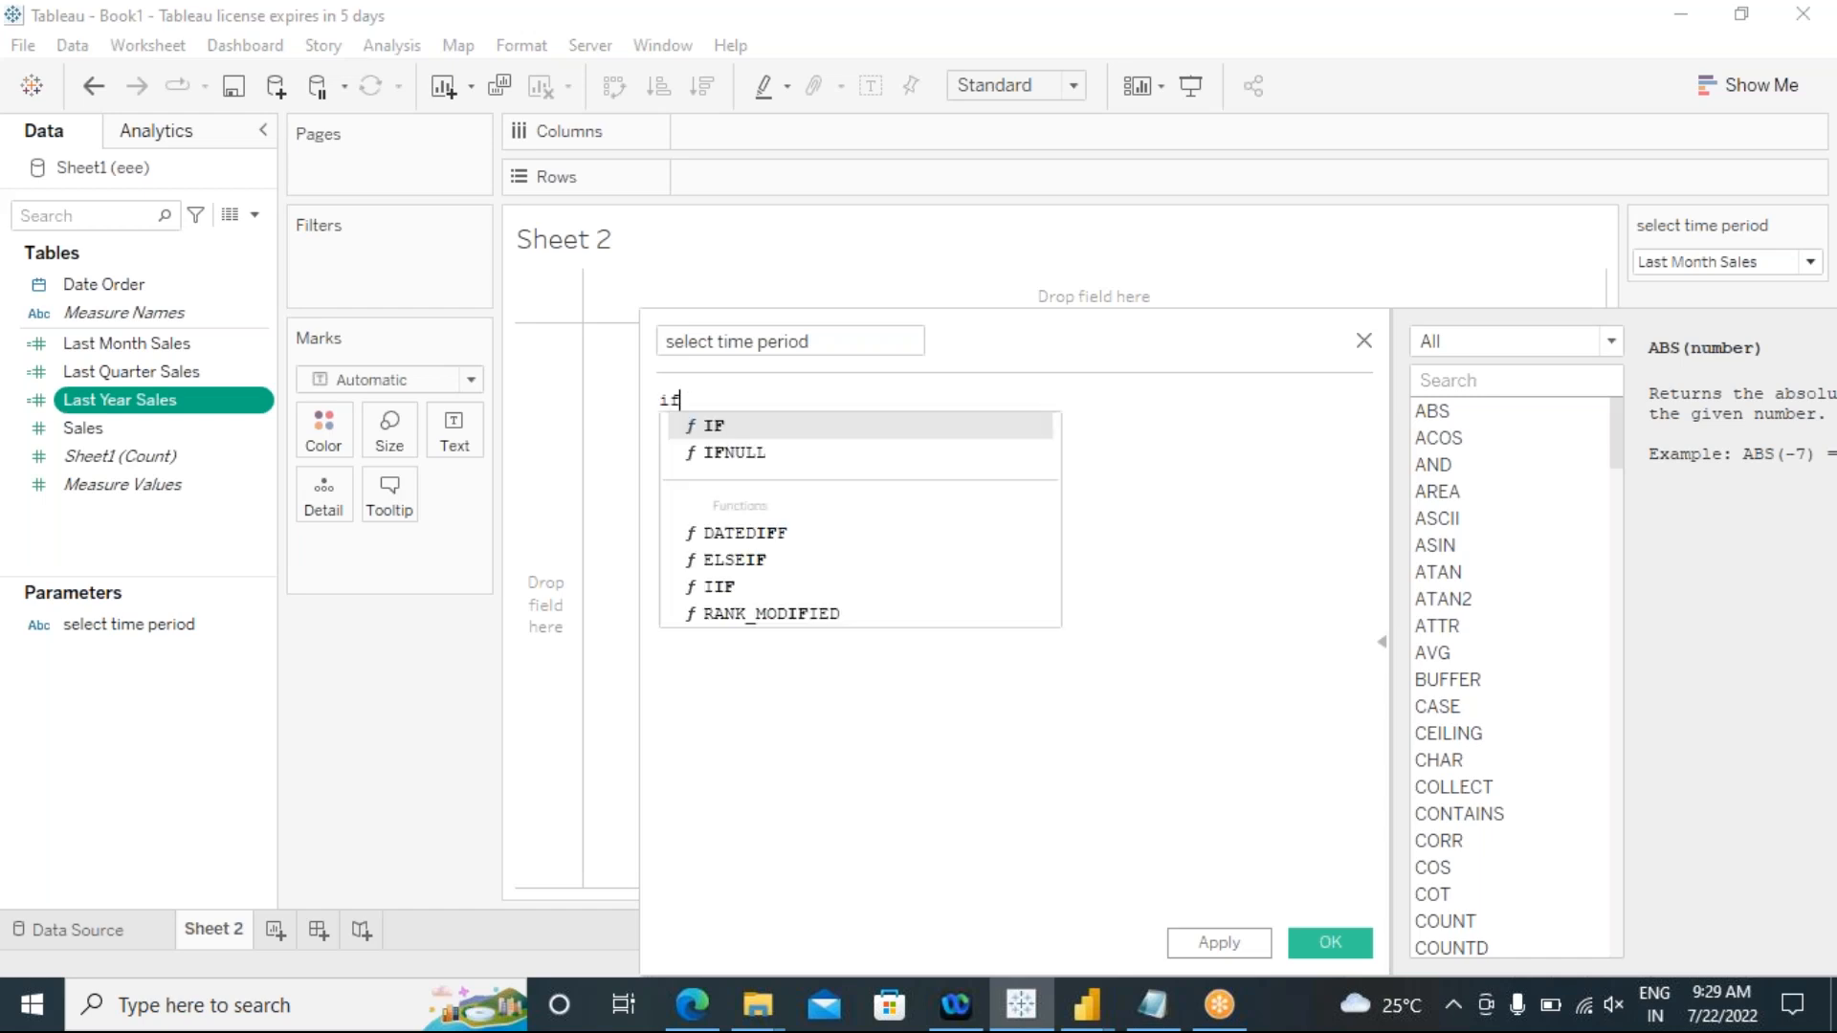
{"action": "type", "text": "case"}
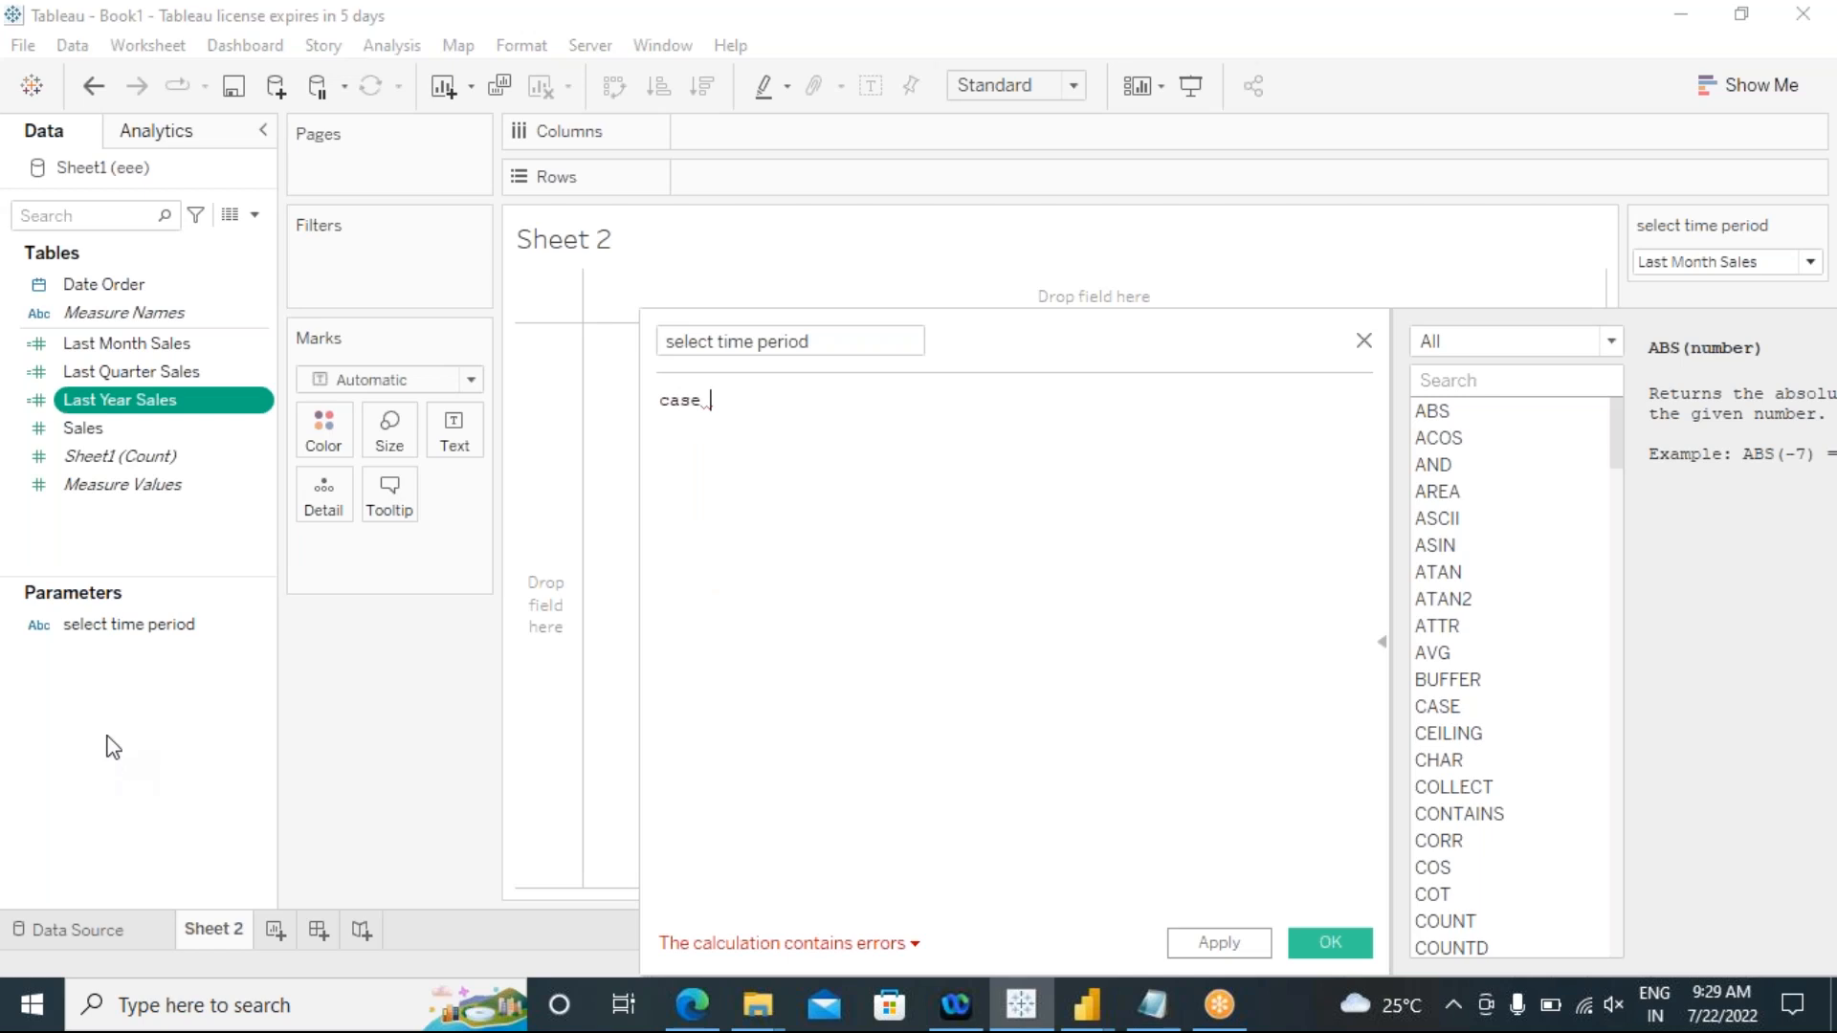
{"action": "left_click_drag", "start_coordinate": [180, 636], "coordinate": [844, 420]}
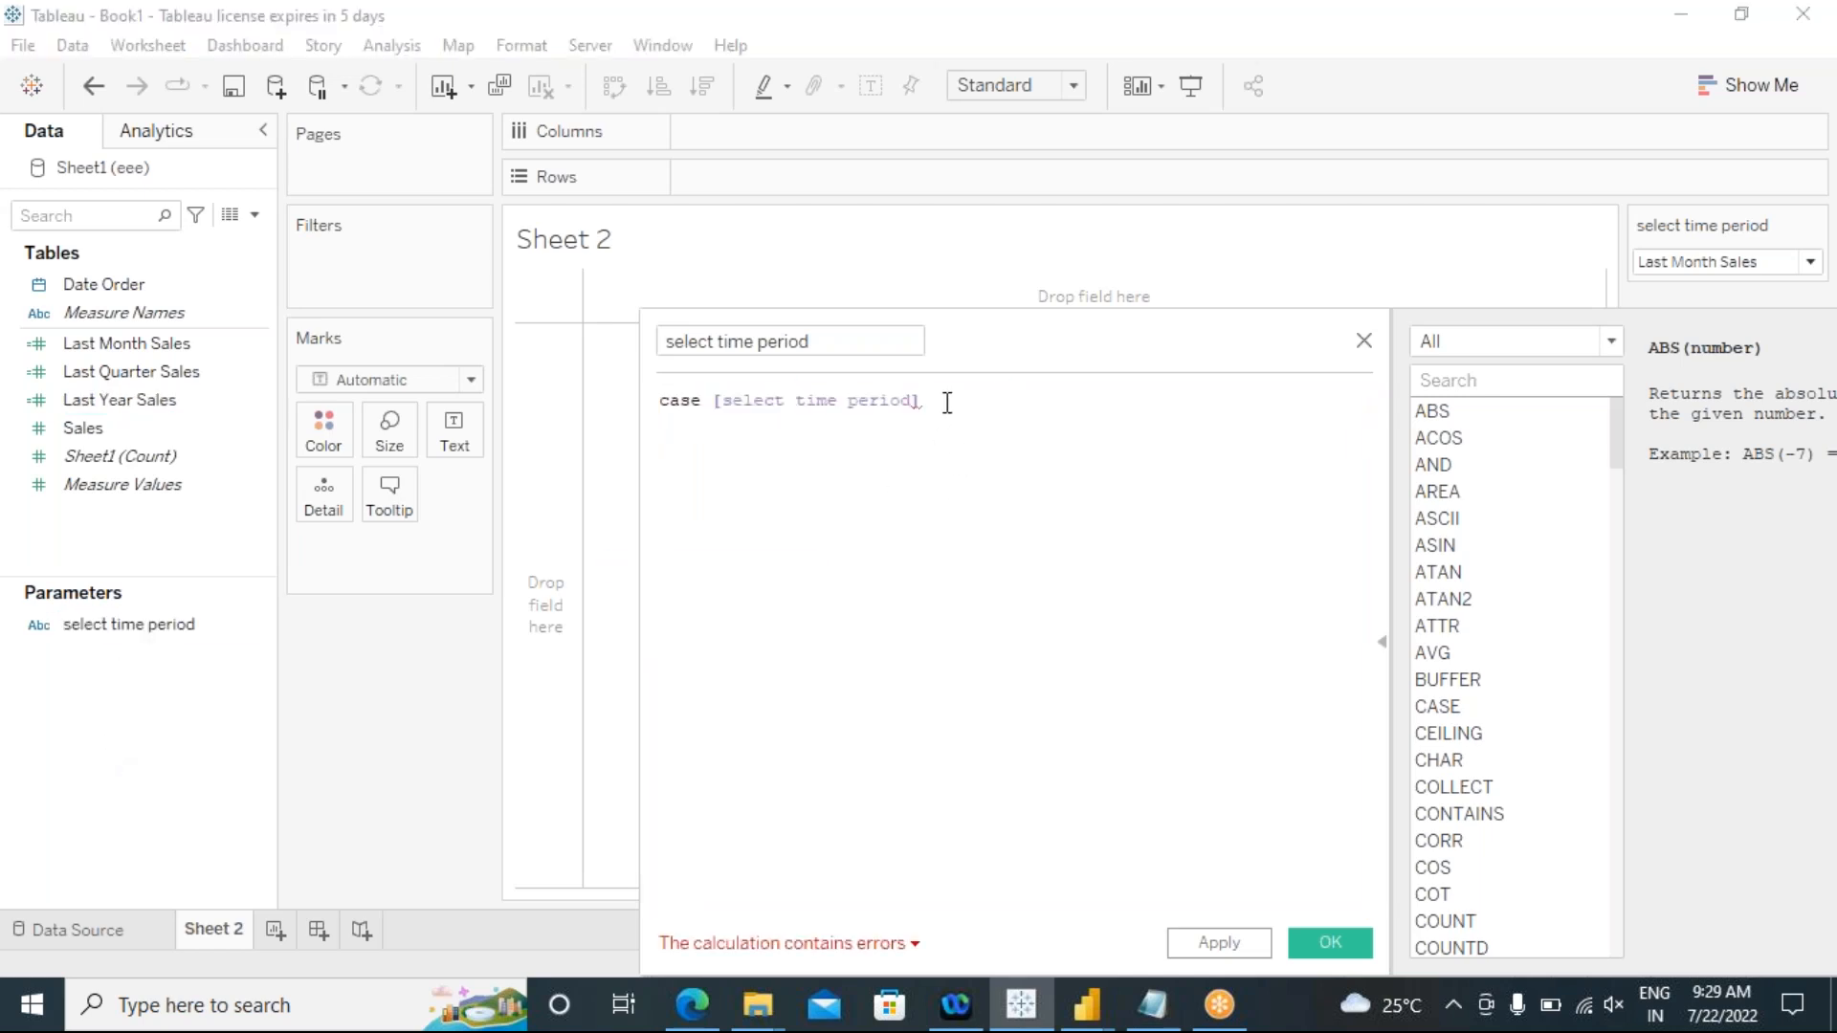
Step: Add the branch "when '1' then [Last Month Sales]" on a new line of the case formula
{"action": "key", "text": "Return"}
{"action": "type", "text": "when"}
{"action": "left_click_drag", "start_coordinate": [921, 401], "coordinate": [717, 408]}
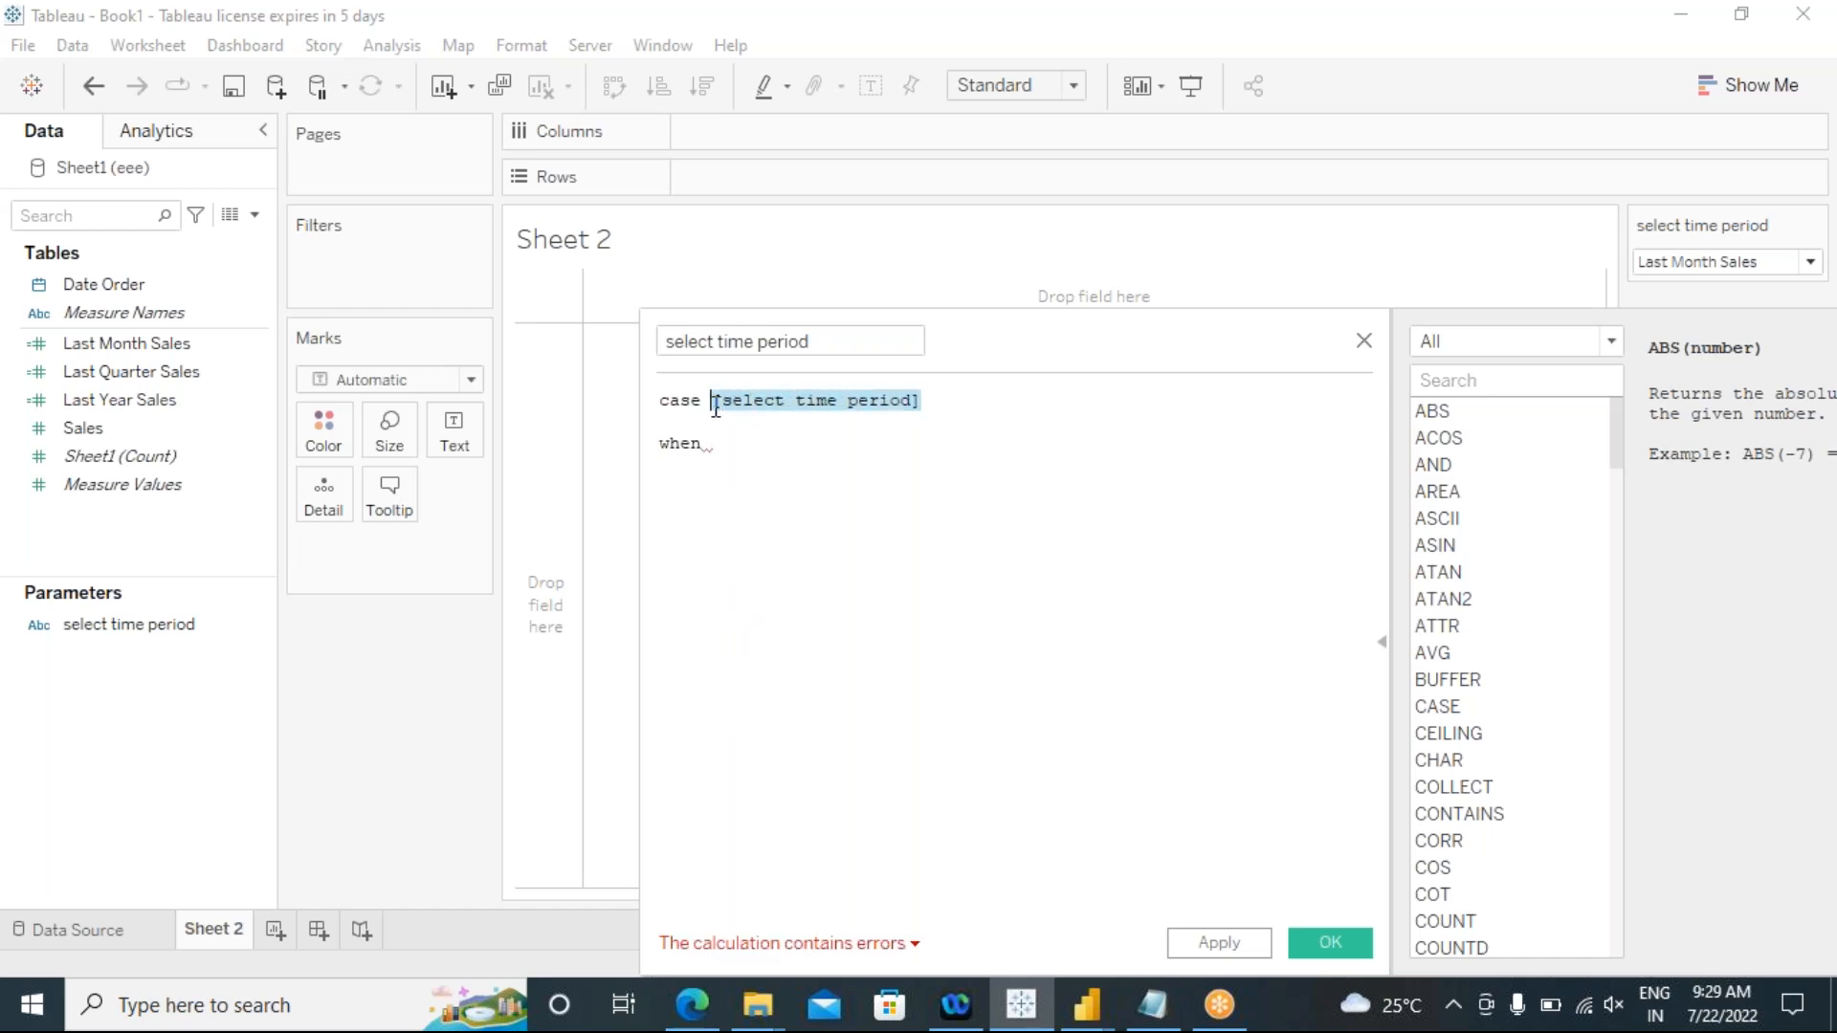
{"action": "left_click", "coordinate": [716, 443]}
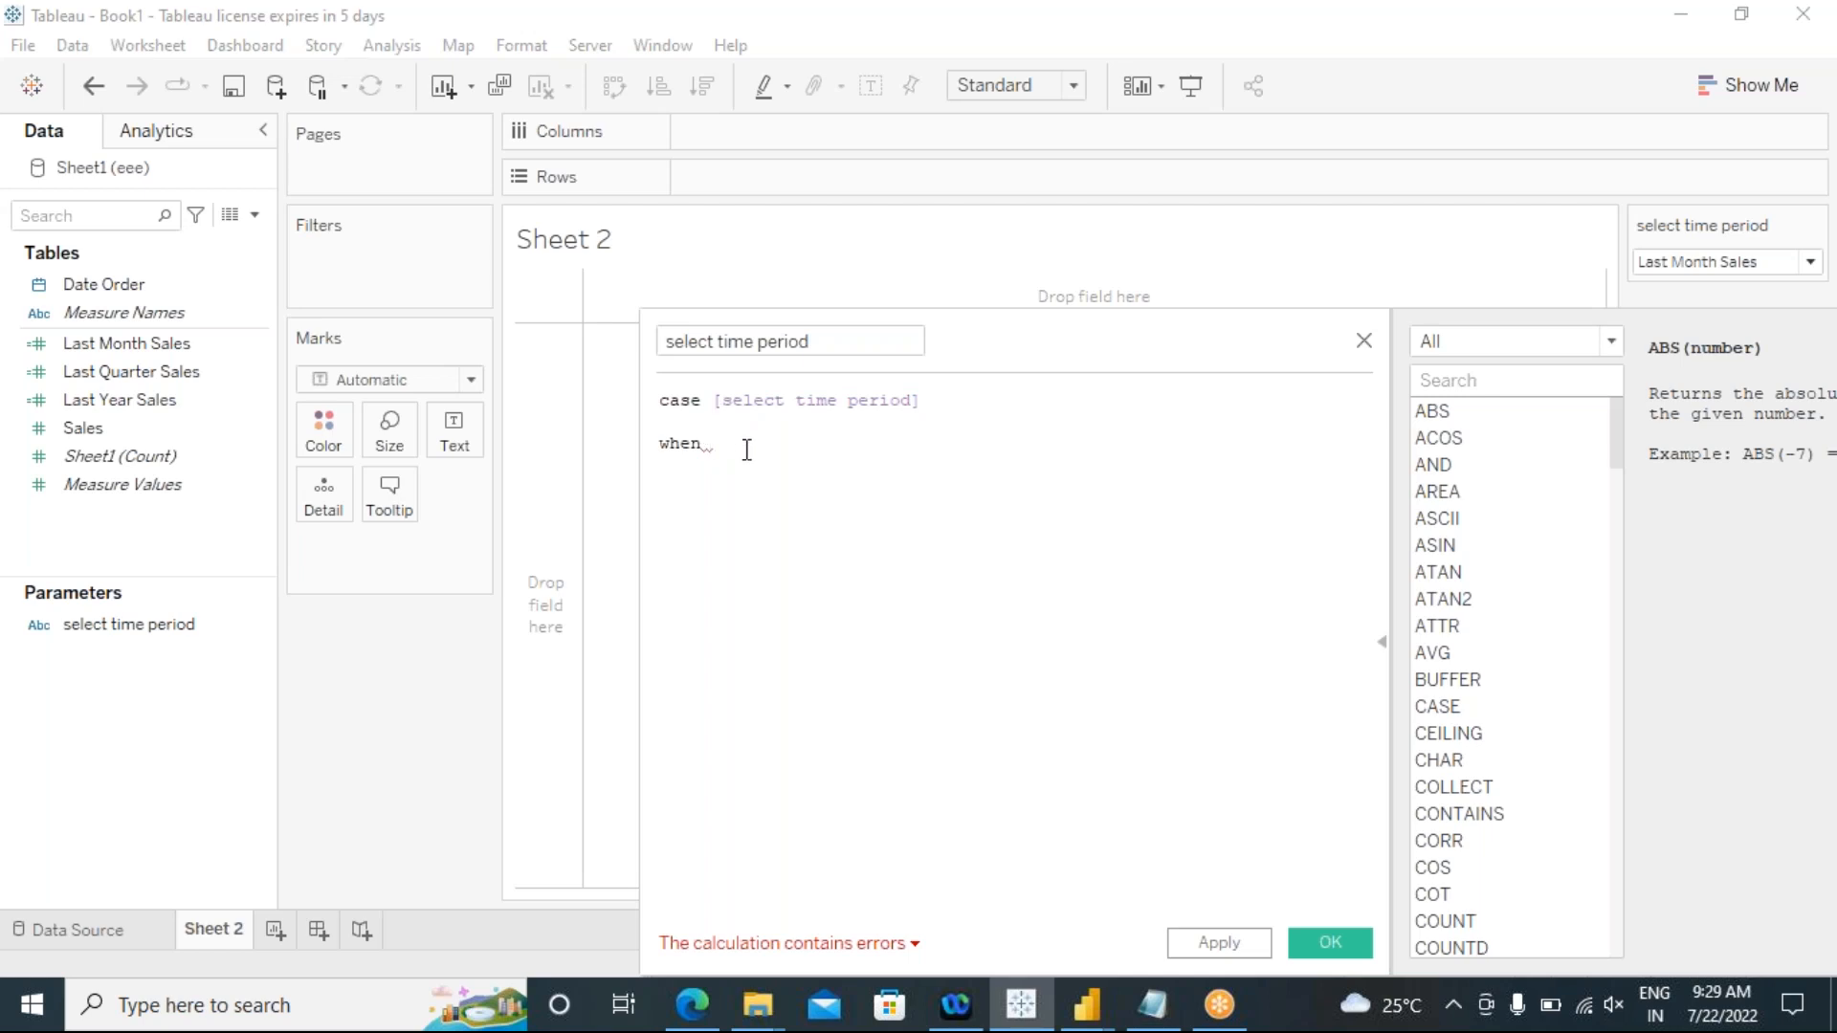
{"action": "left_click", "coordinate": [1789, 268]}
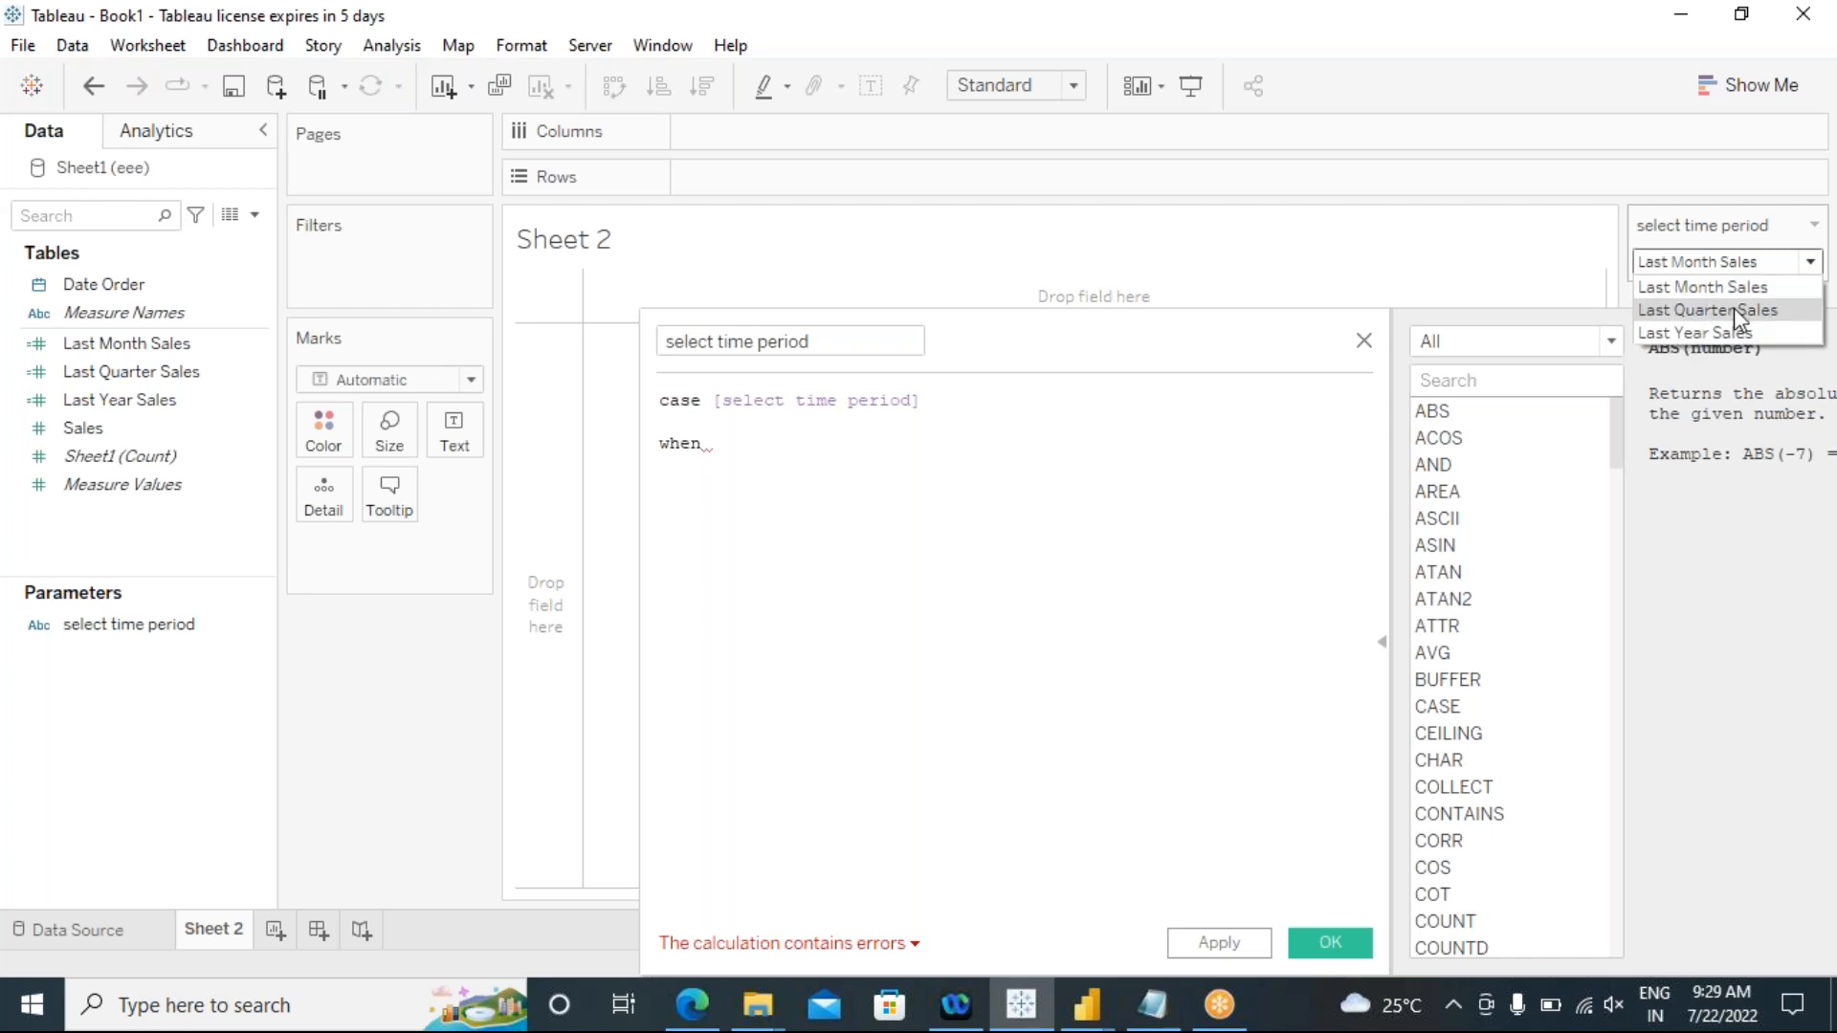
{"action": "left_click", "coordinate": [721, 454]}
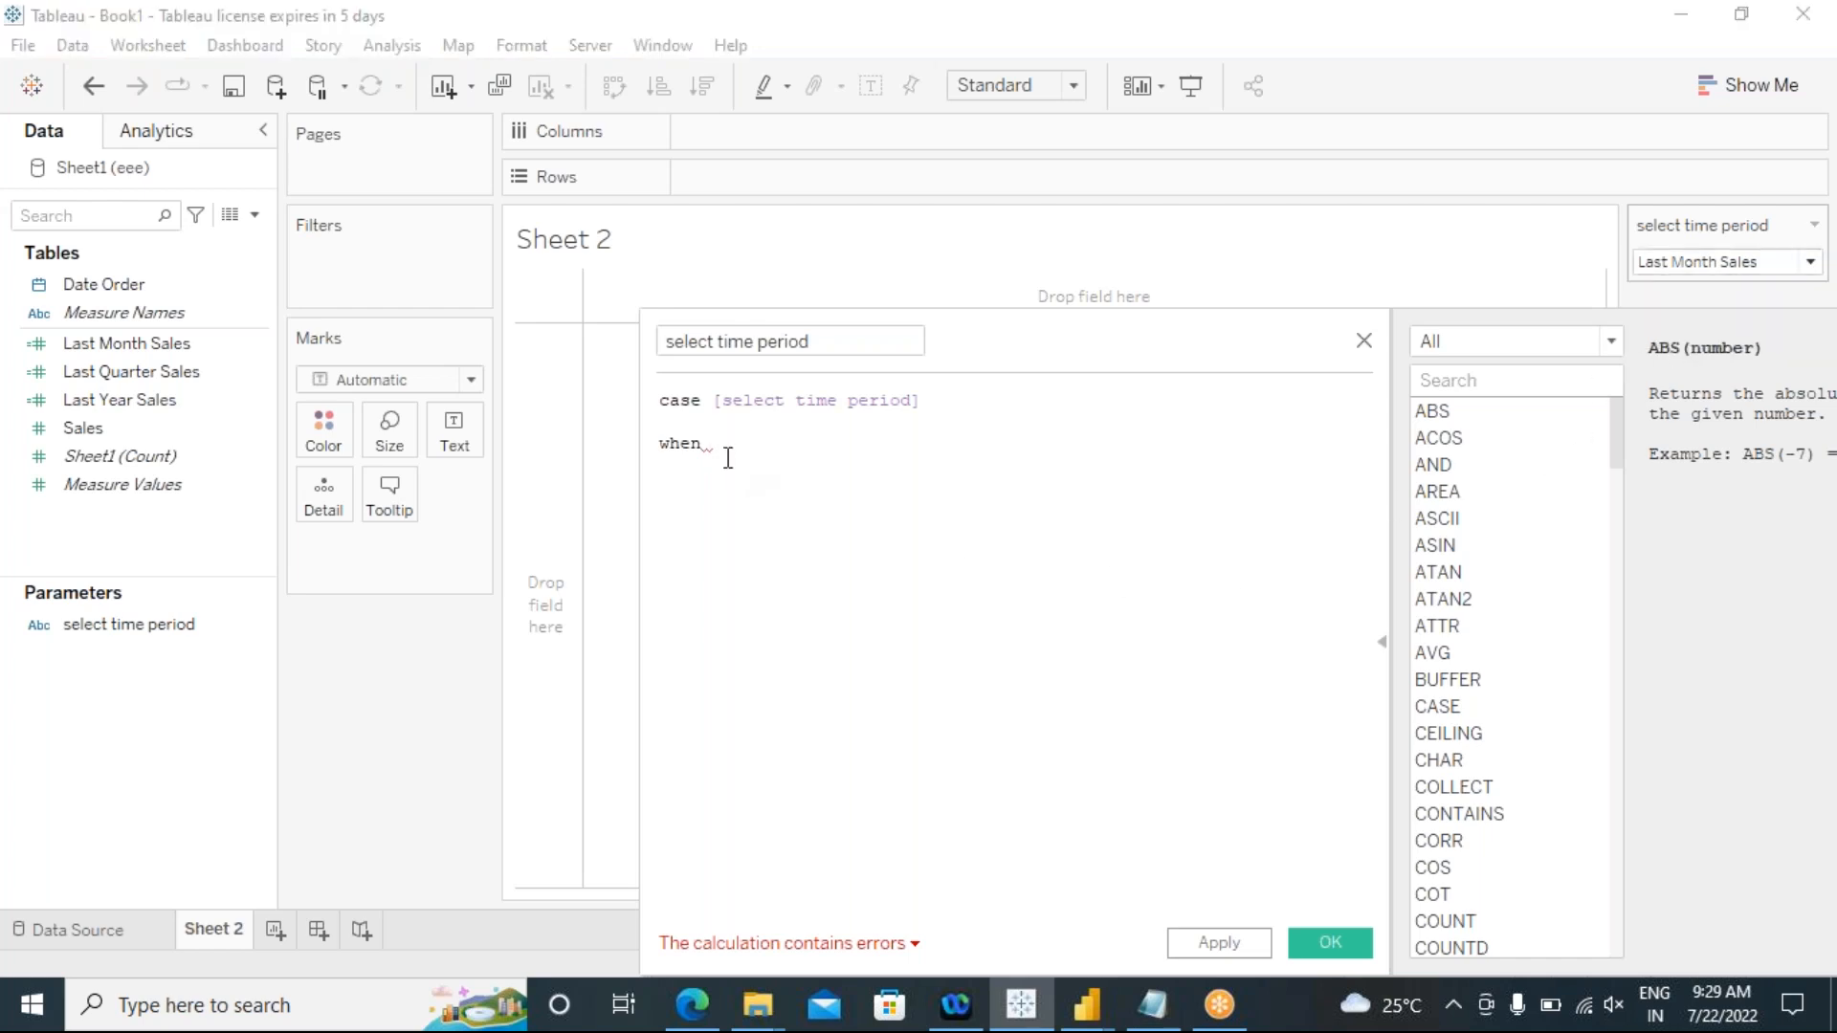
{"action": "type", "text": "1"}
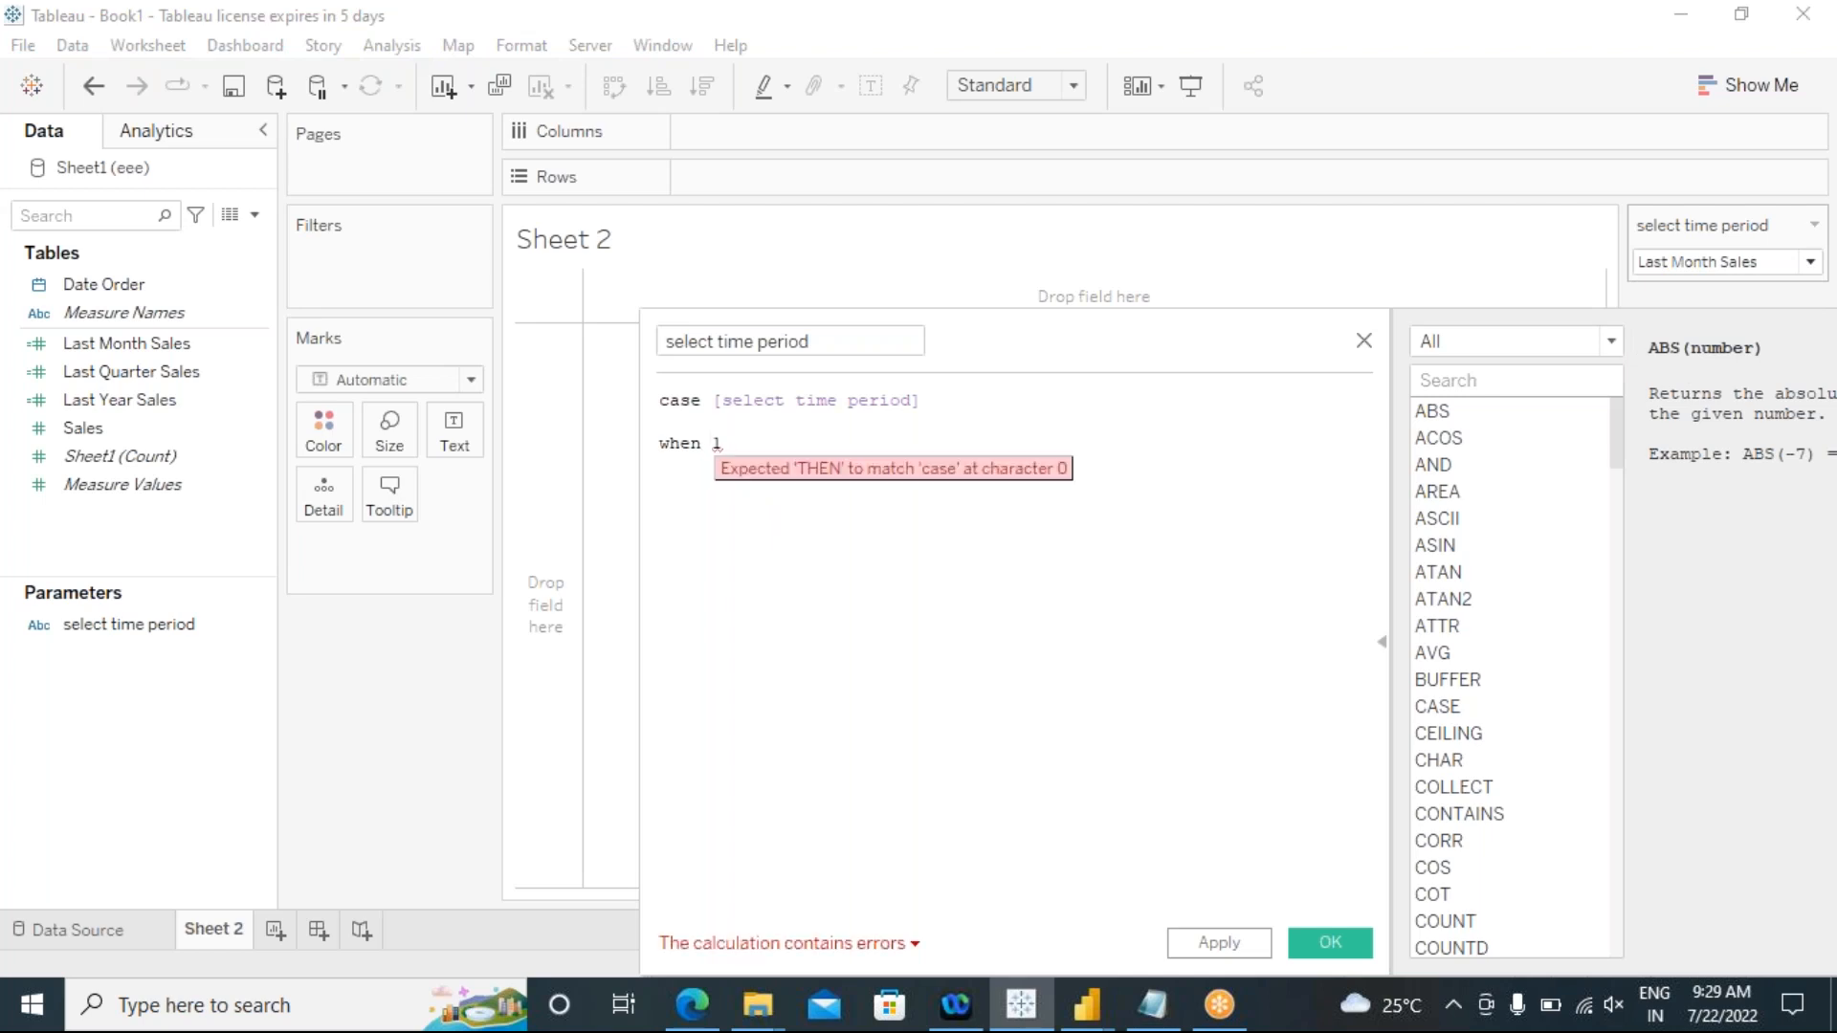
{"action": "left_click", "coordinate": [715, 443]}
{"action": "type", "text": "'1"}
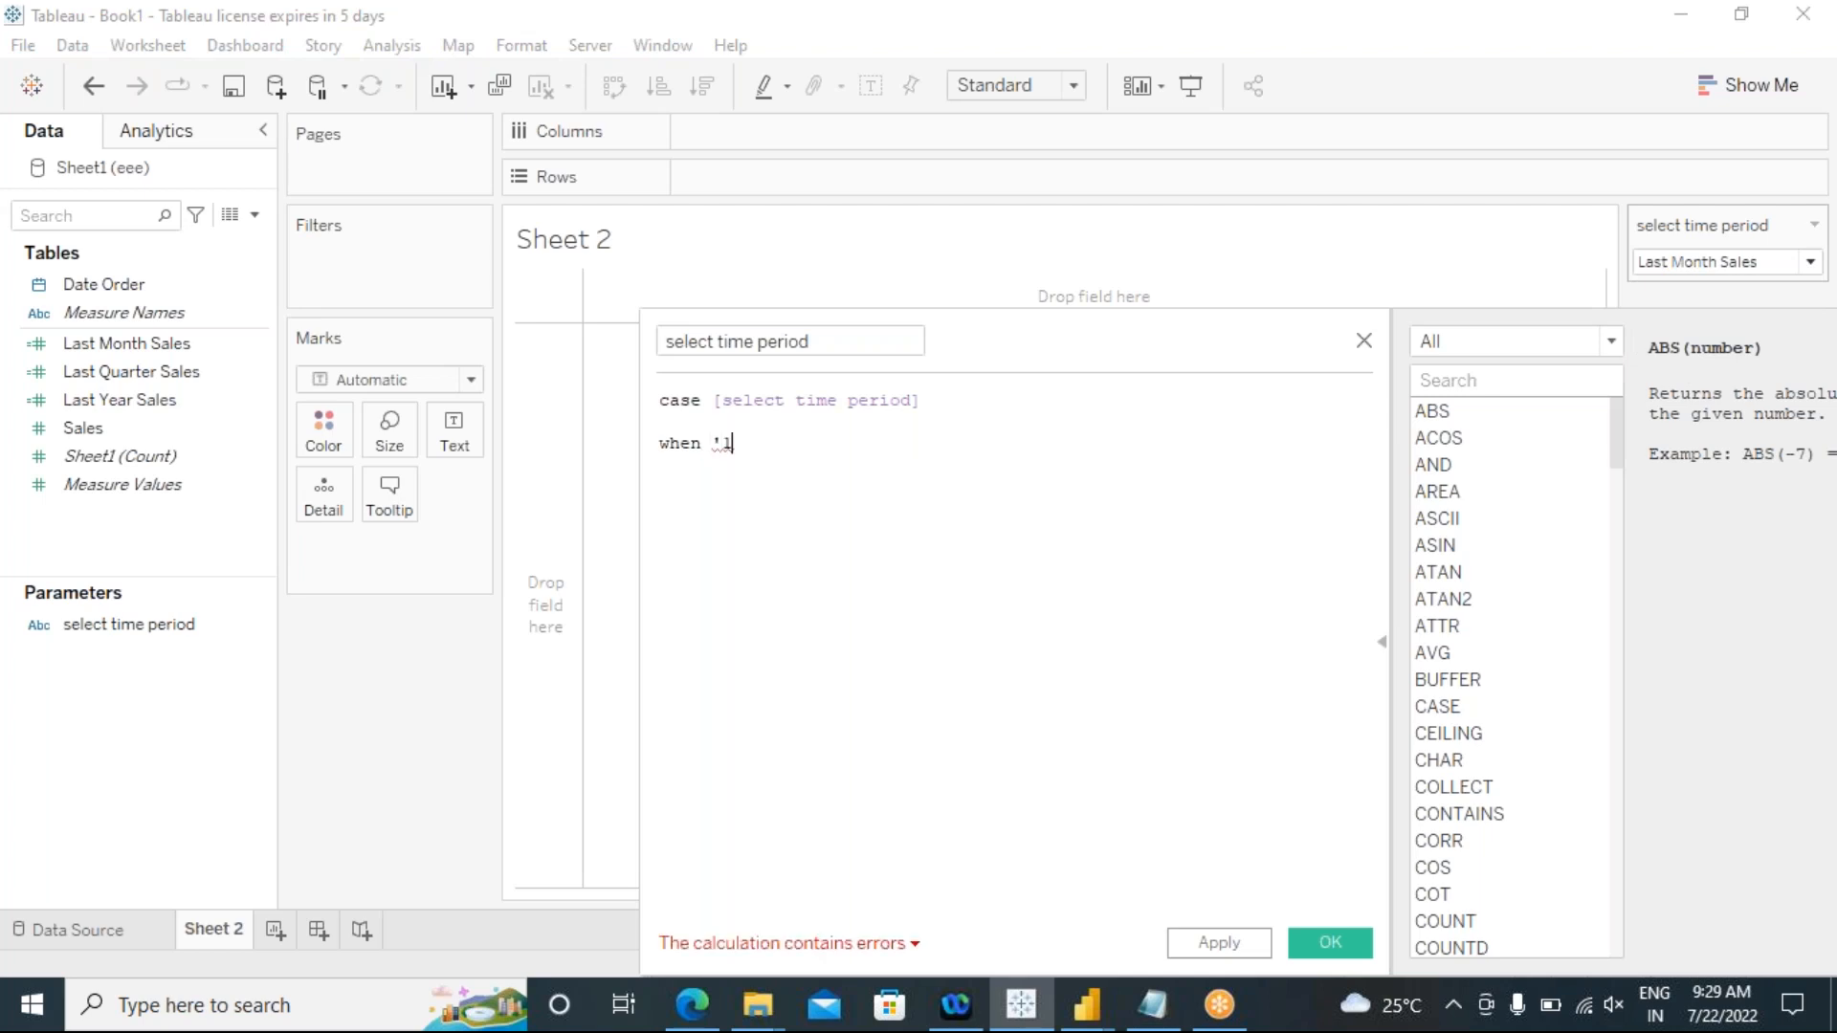
{"action": "type", "text": "'"}
{"action": "type", "text": " th"}
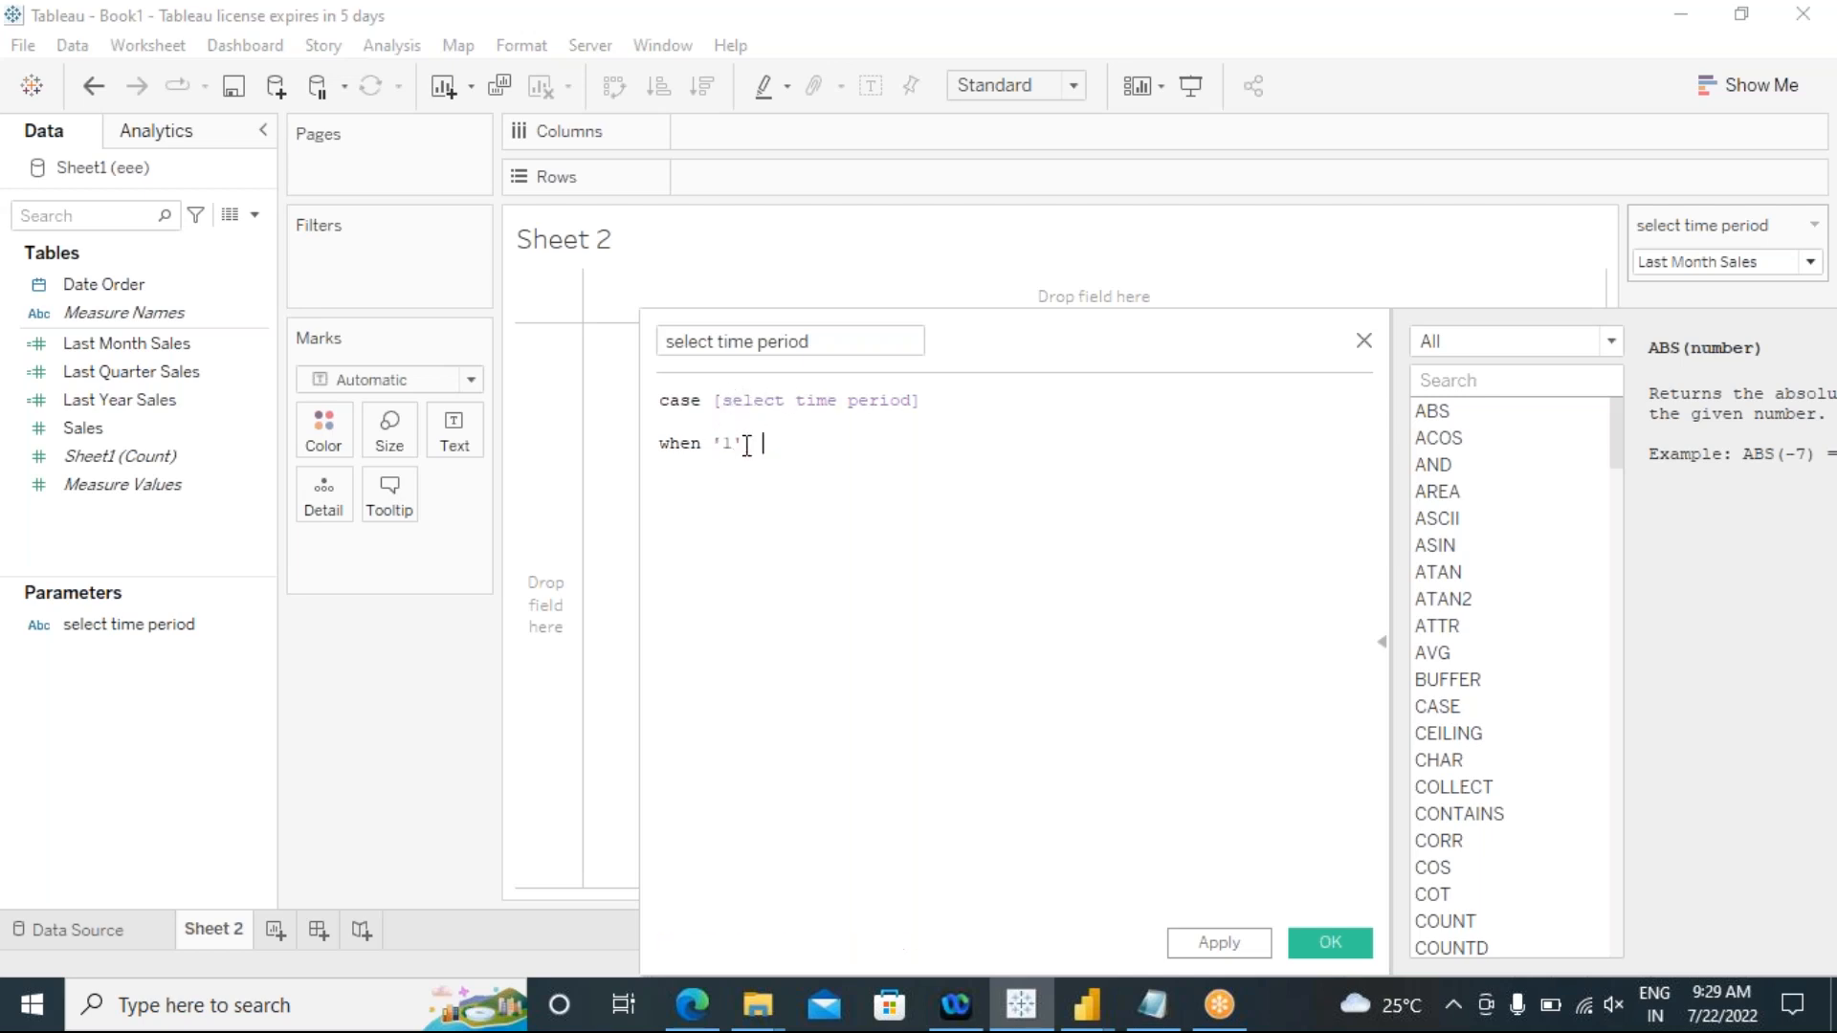
{"action": "type", "text": "en"}
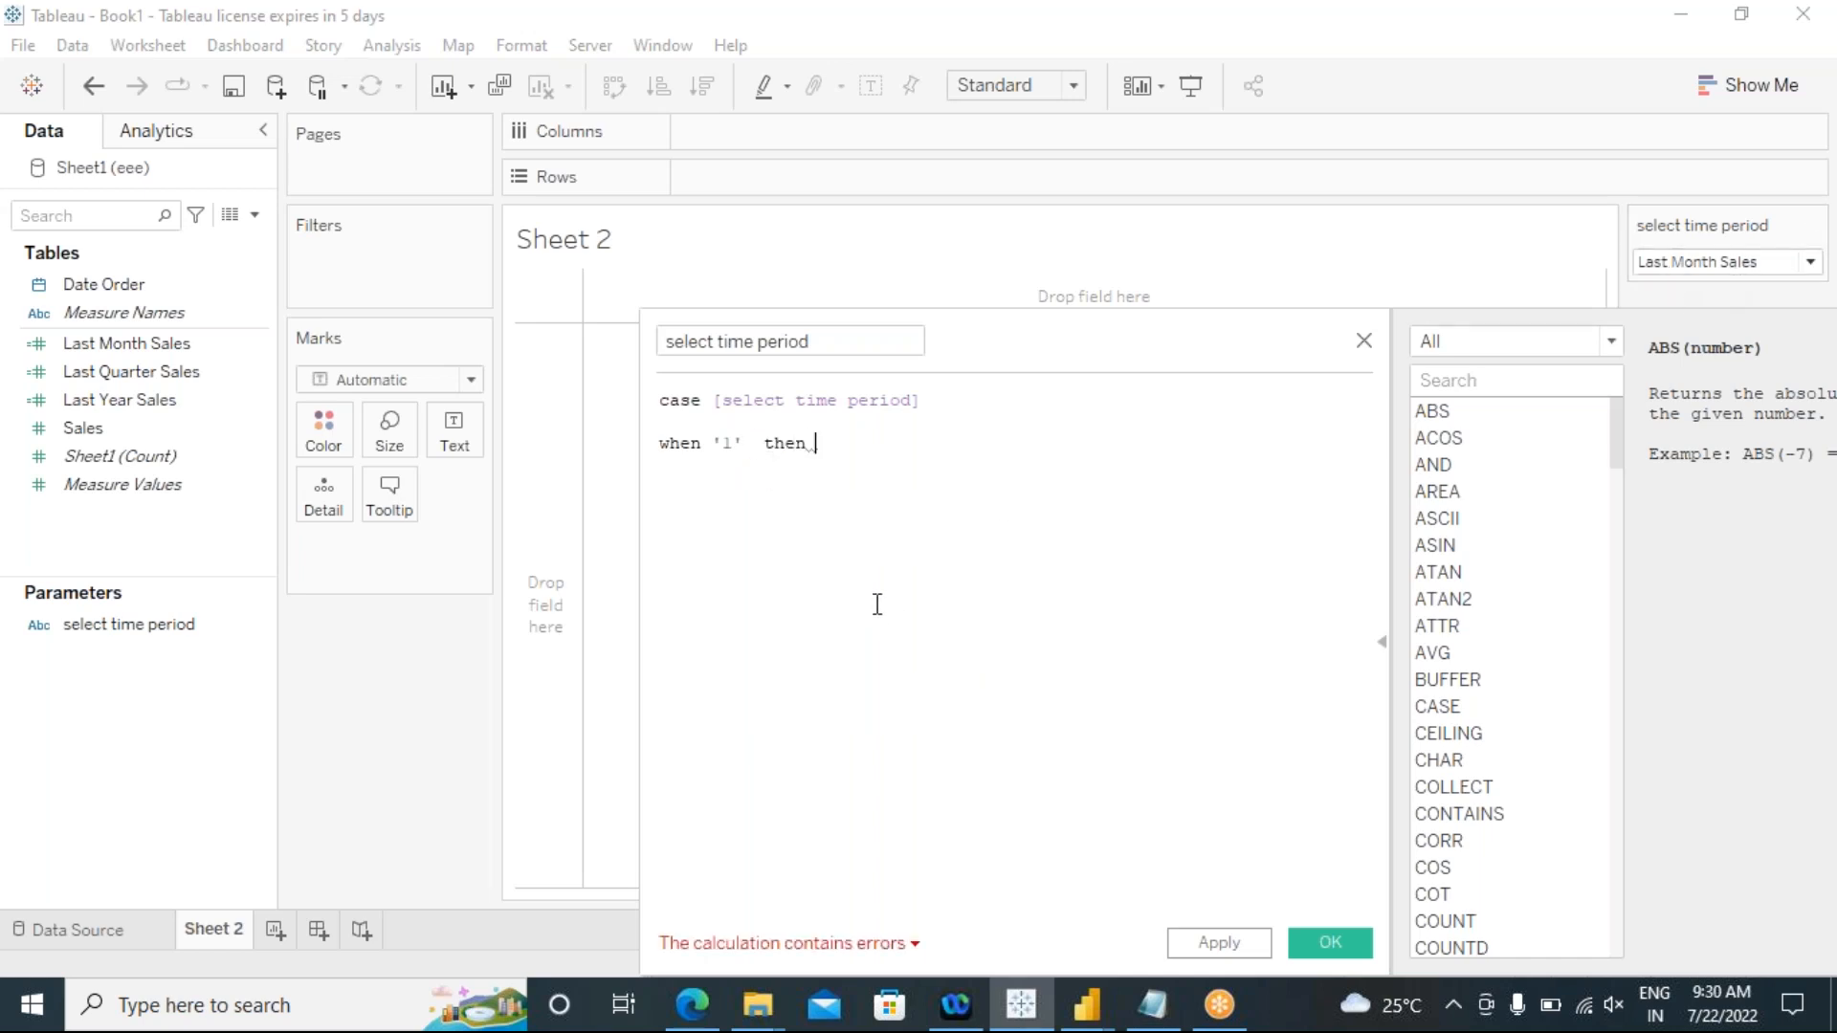
{"action": "left_click_drag", "start_coordinate": [135, 340], "coordinate": [957, 469]}
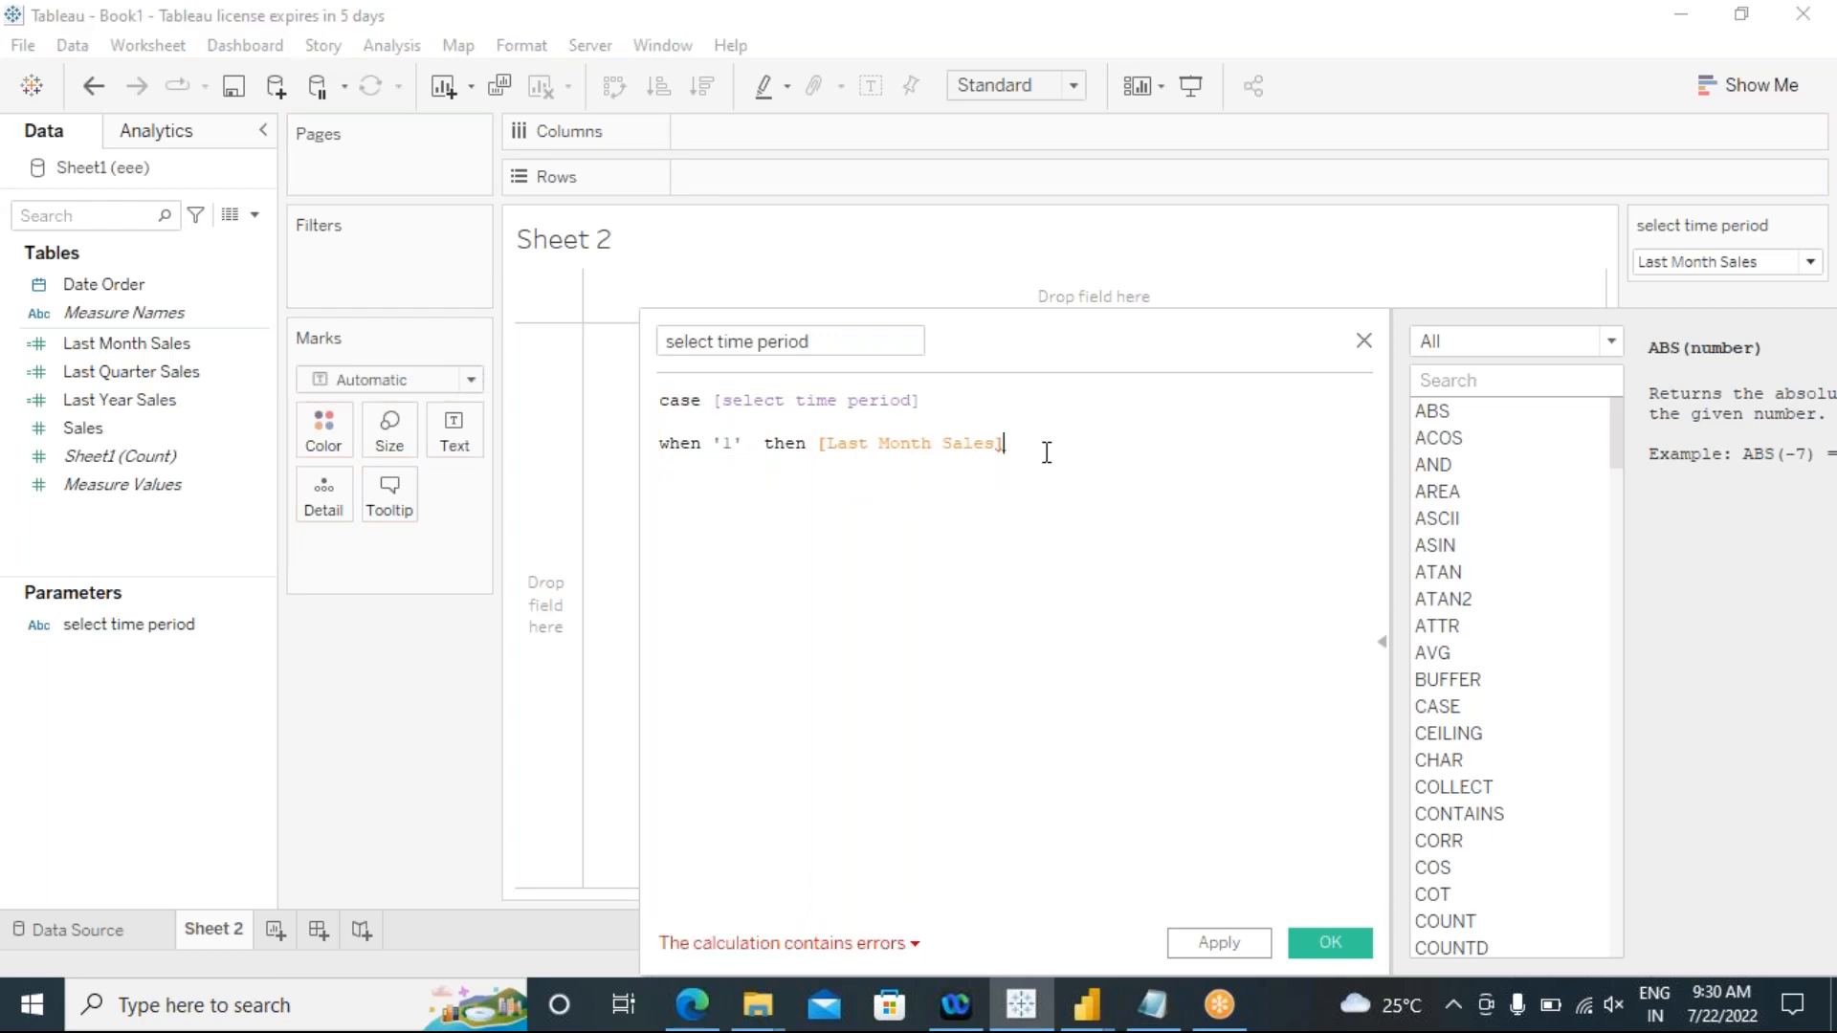
Step: Add a second branch "when '2' then [Last Quarter Sales]" to the case formula and begin another line
{"action": "key", "text": "Return"}
{"action": "type", "text": "whe"}
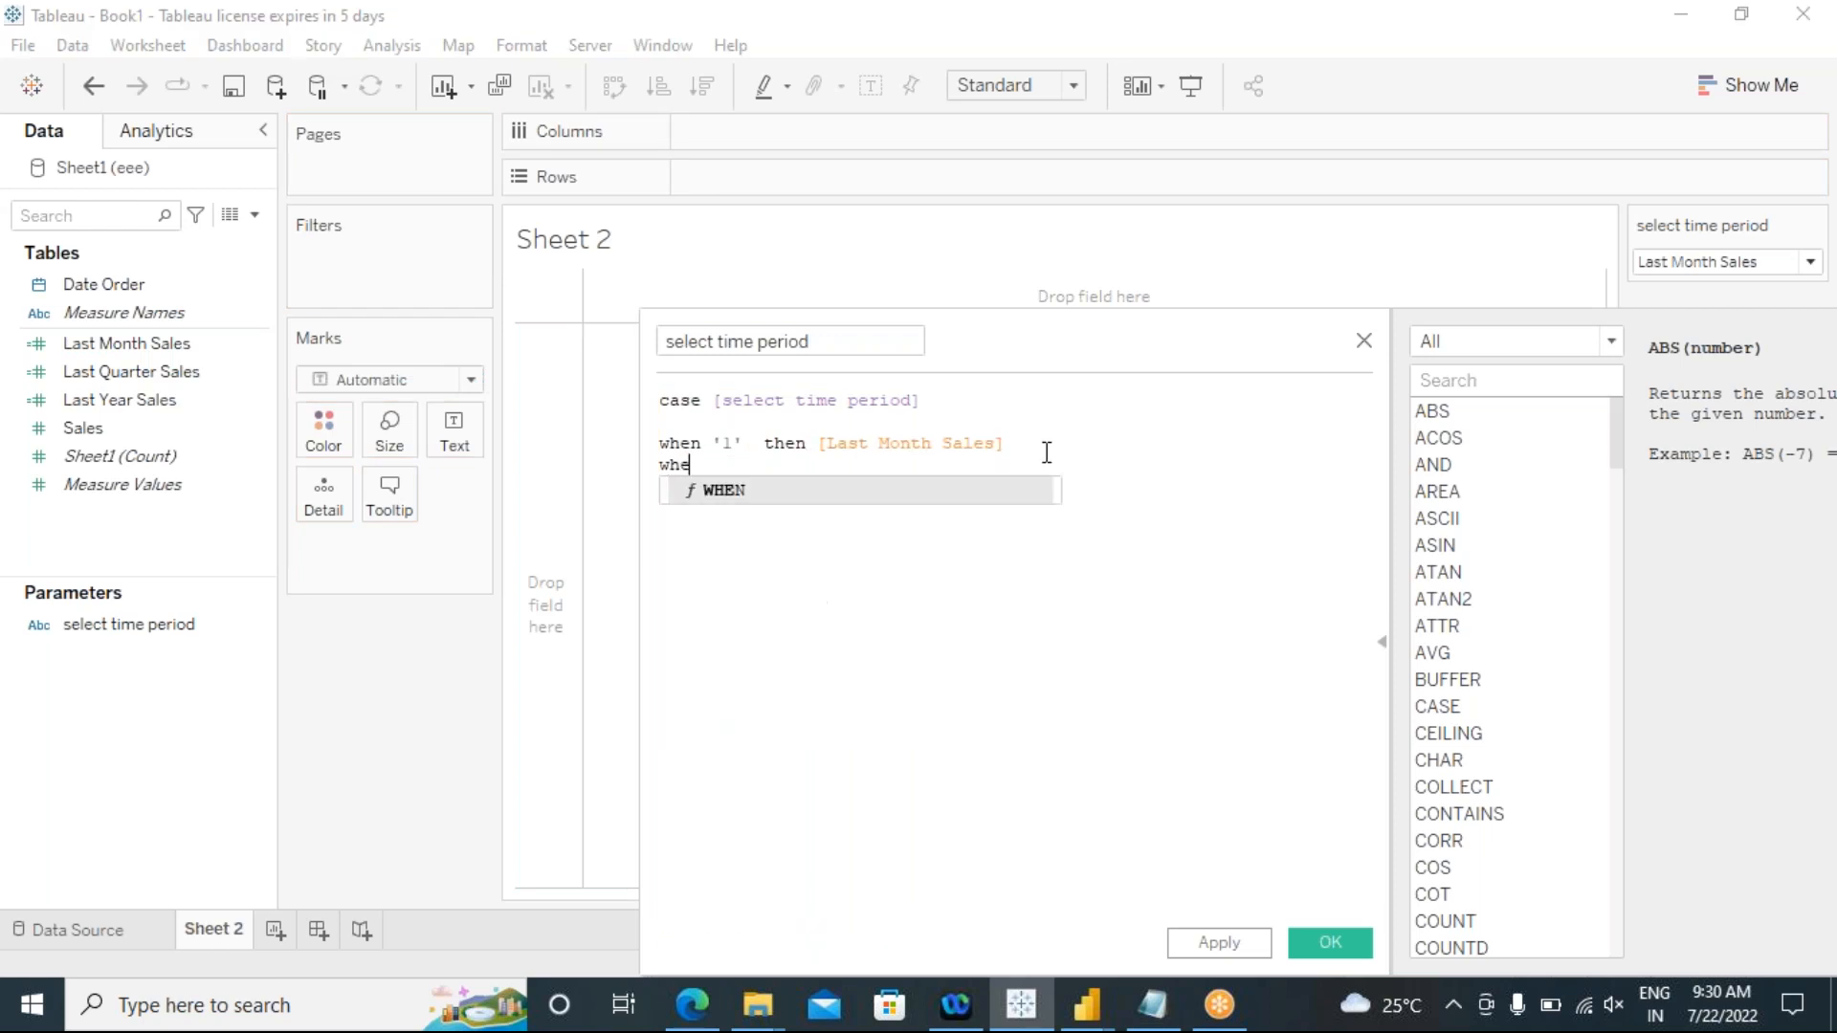
{"action": "type", "text": "n '2'"}
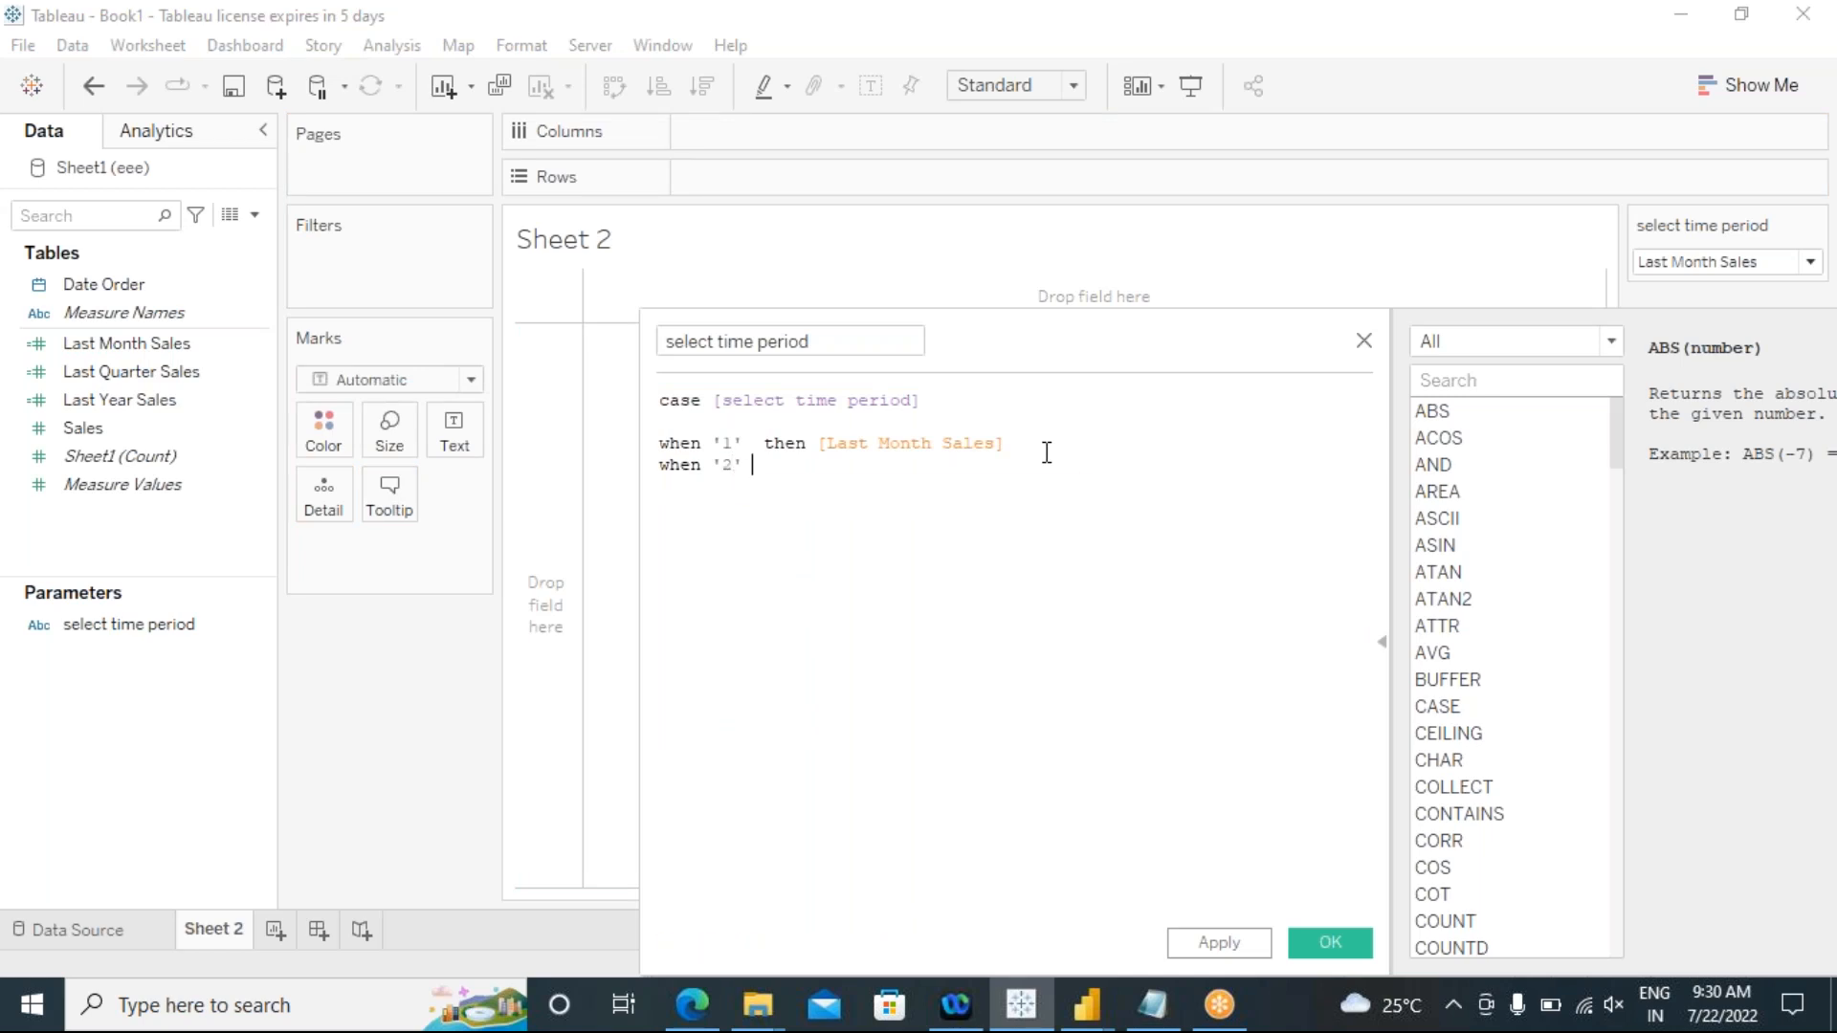
{"action": "type", "text": "  then"}
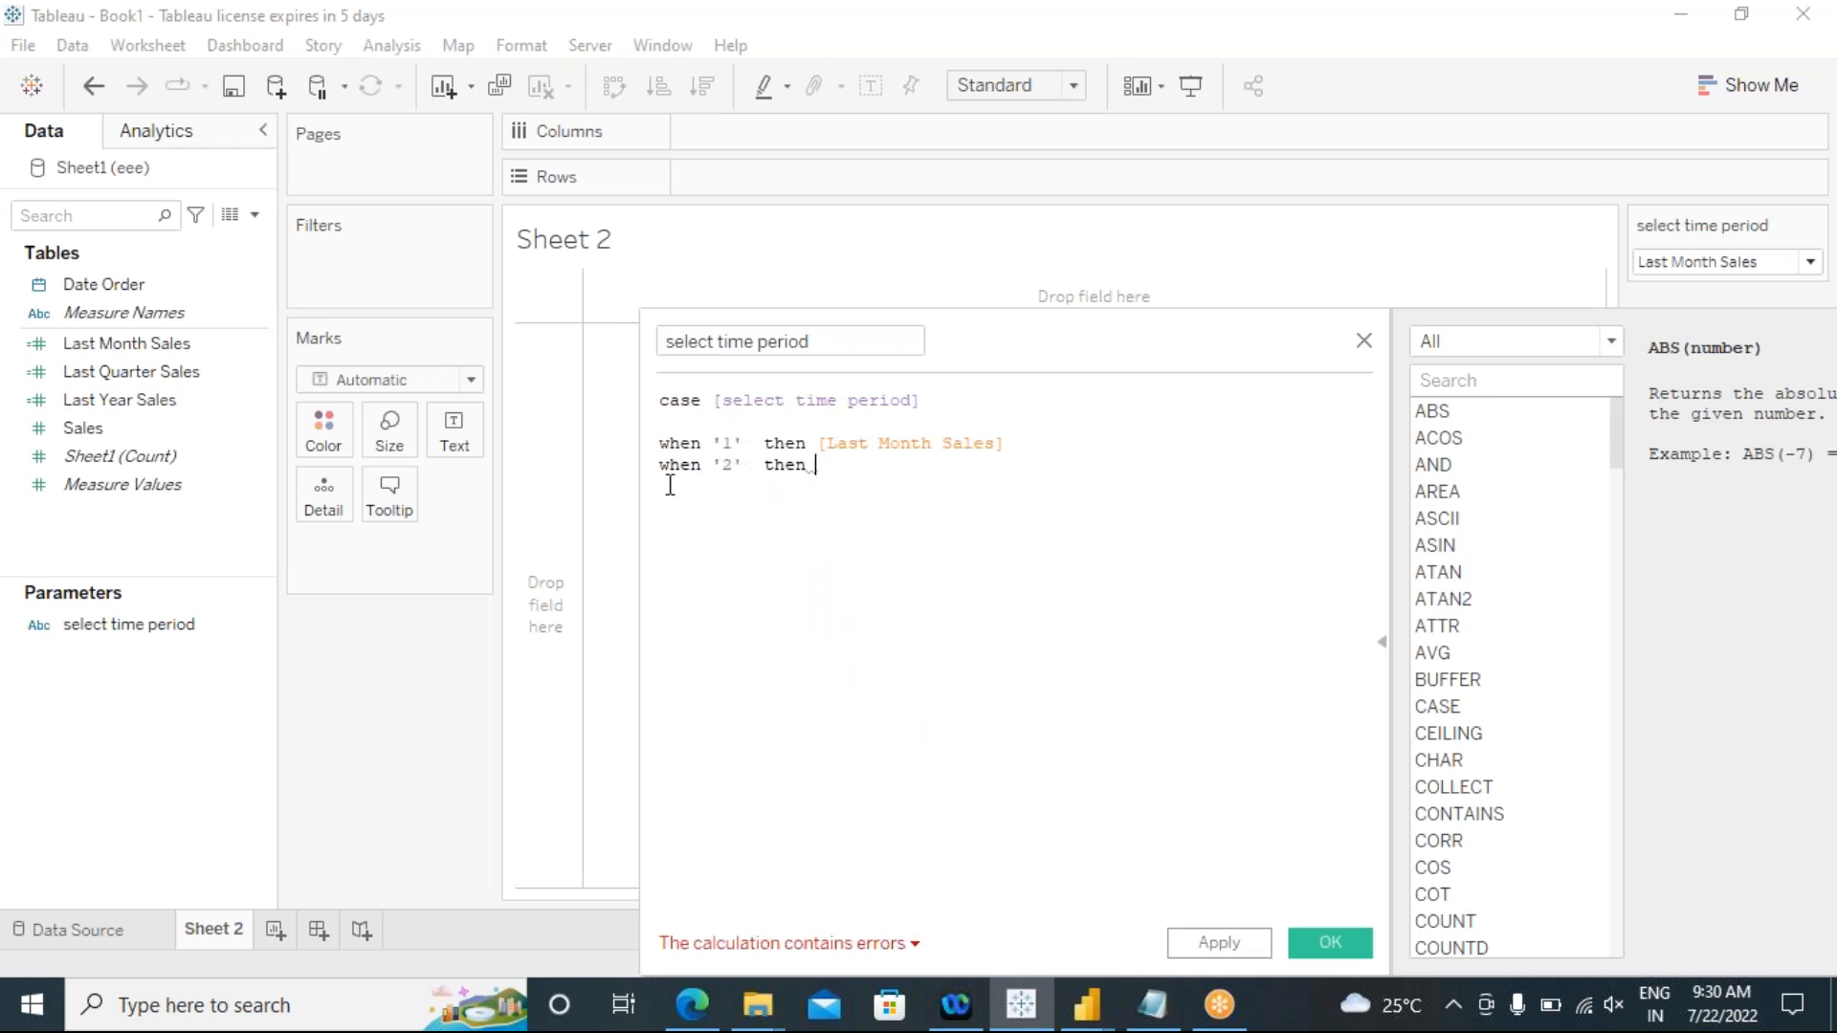
{"action": "left_click_drag", "start_coordinate": [127, 375], "coordinate": [947, 492]}
{"action": "key", "text": "Return"}
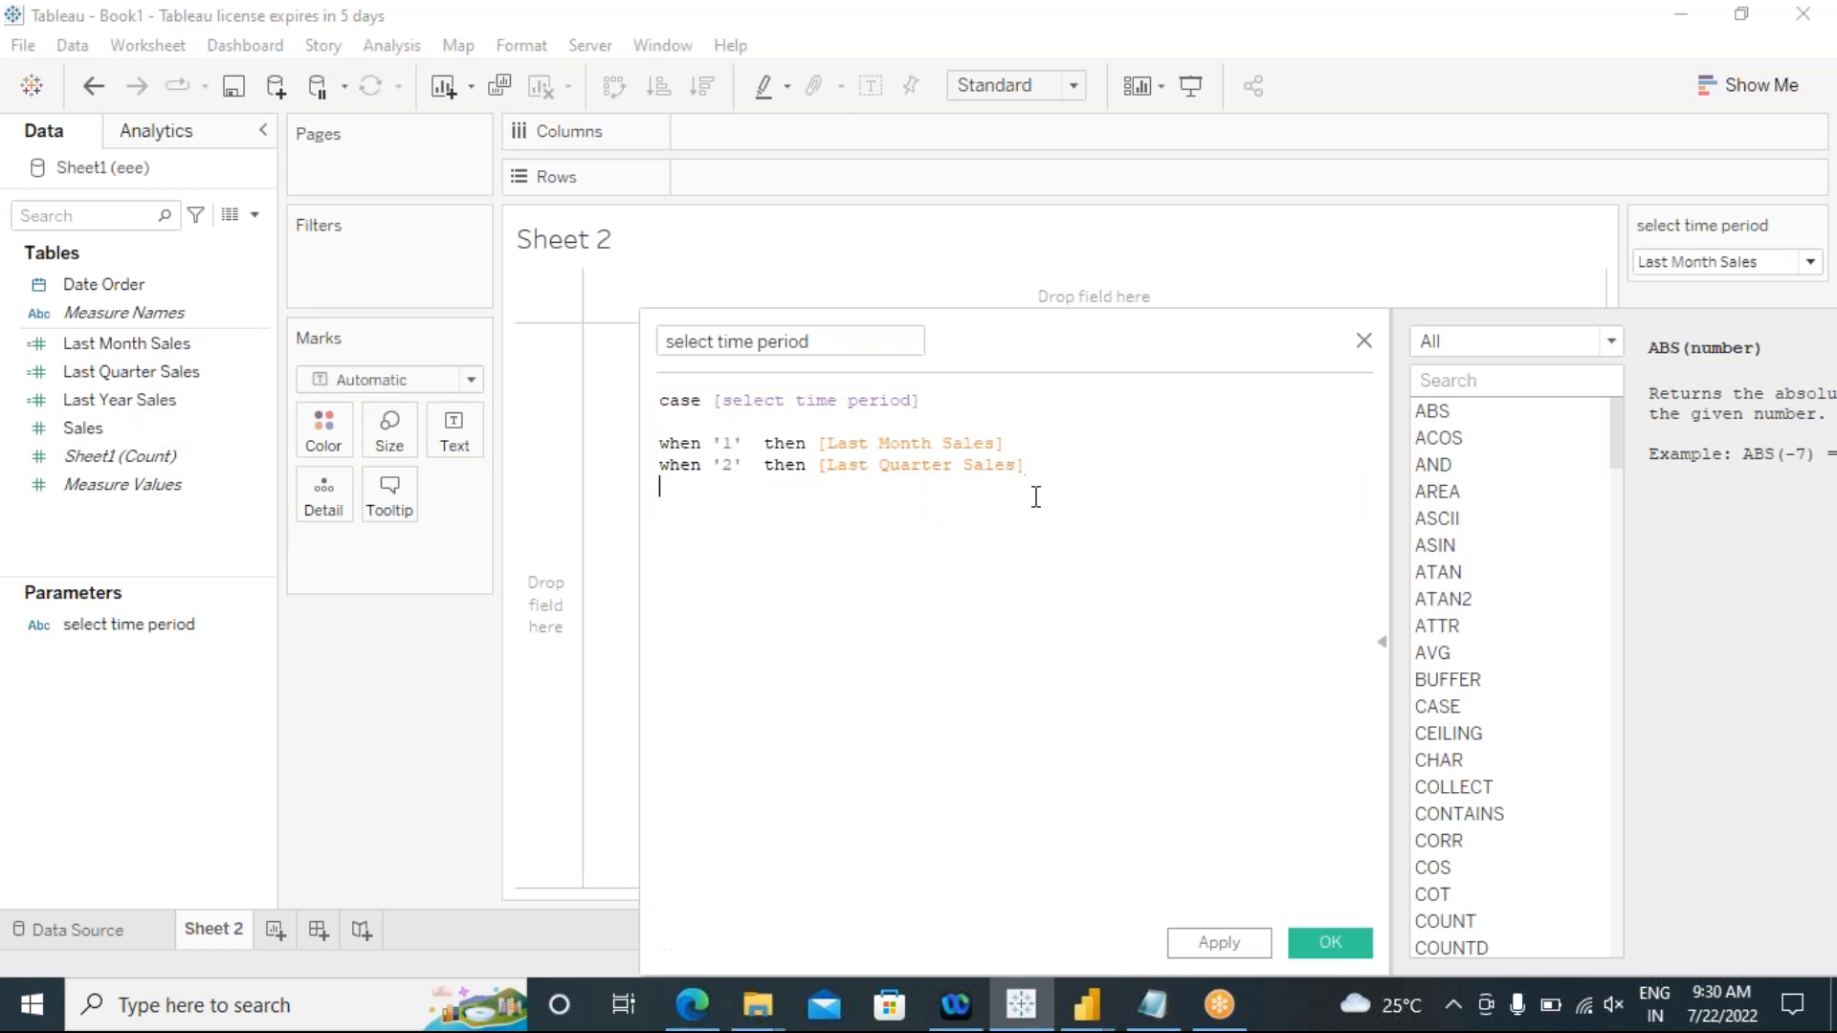
Step: Add the third branch "when '3' then [Last Year Sales]" to the case formula
{"action": "type", "text": "when ''"}
{"action": "key", "text": "BackSpace"}
{"action": "type", "text": "3'"}
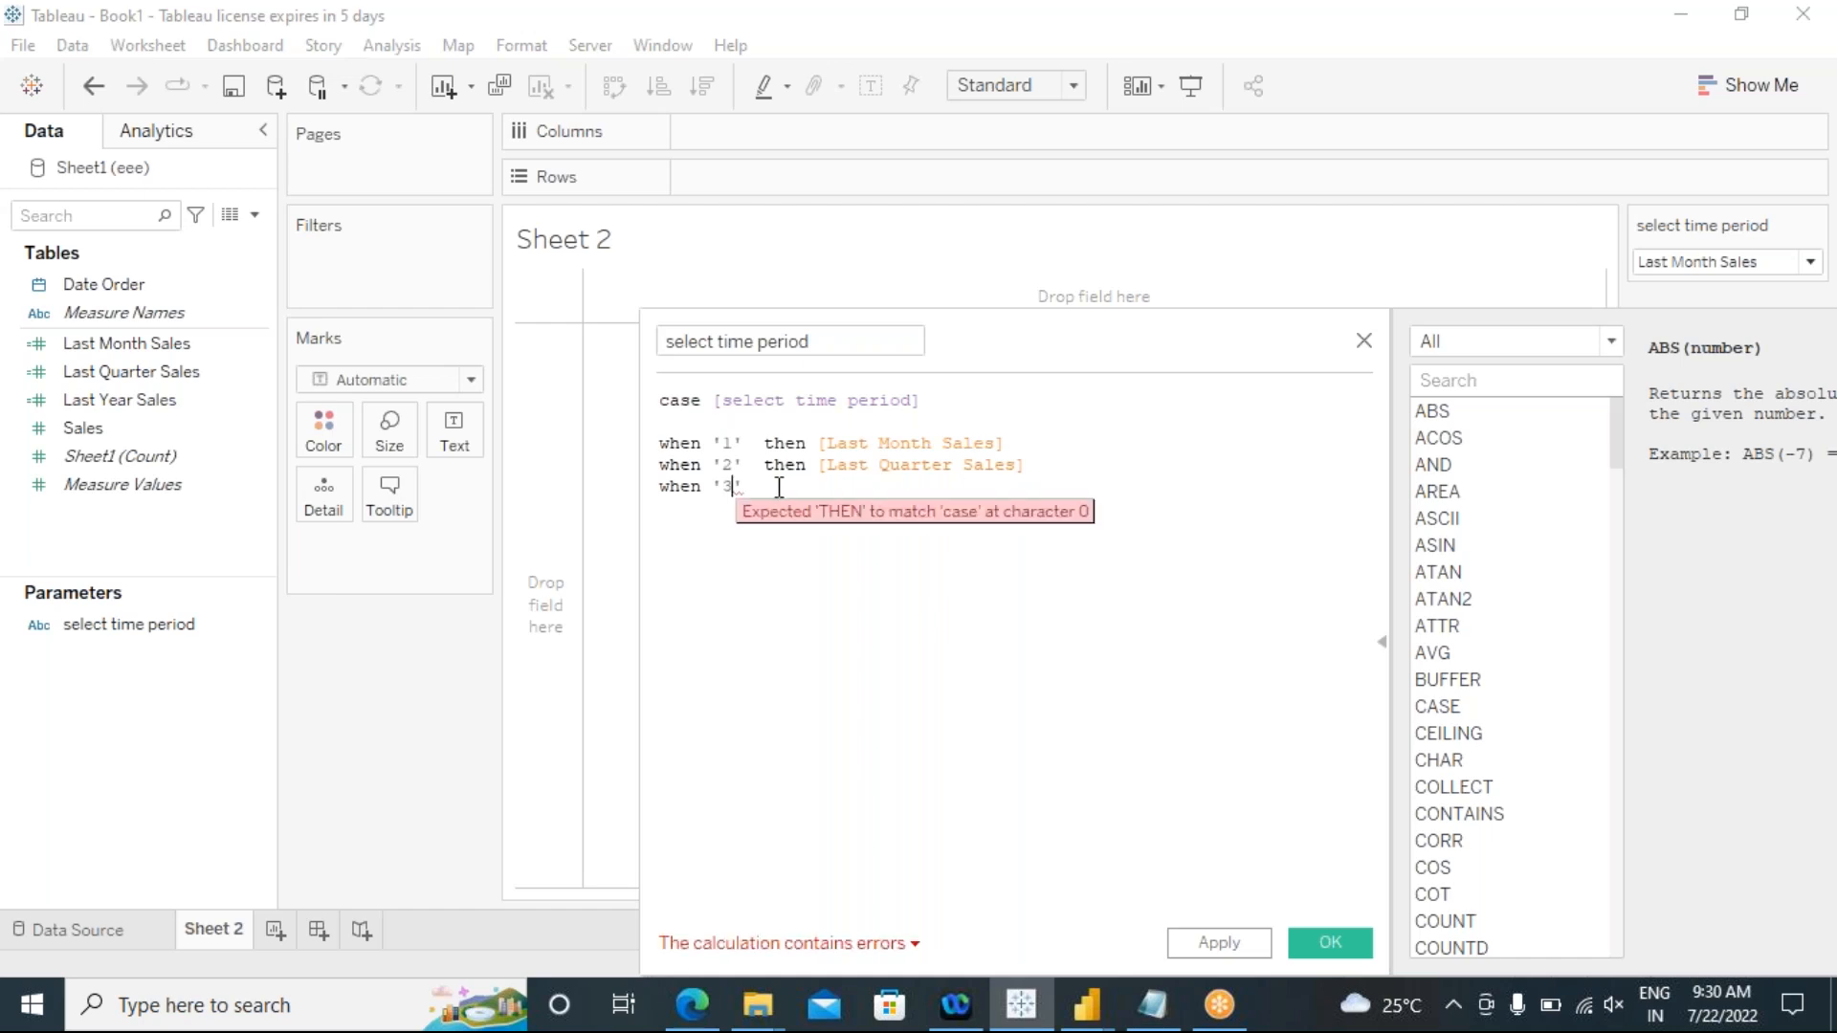
{"action": "type", "text": " then"}
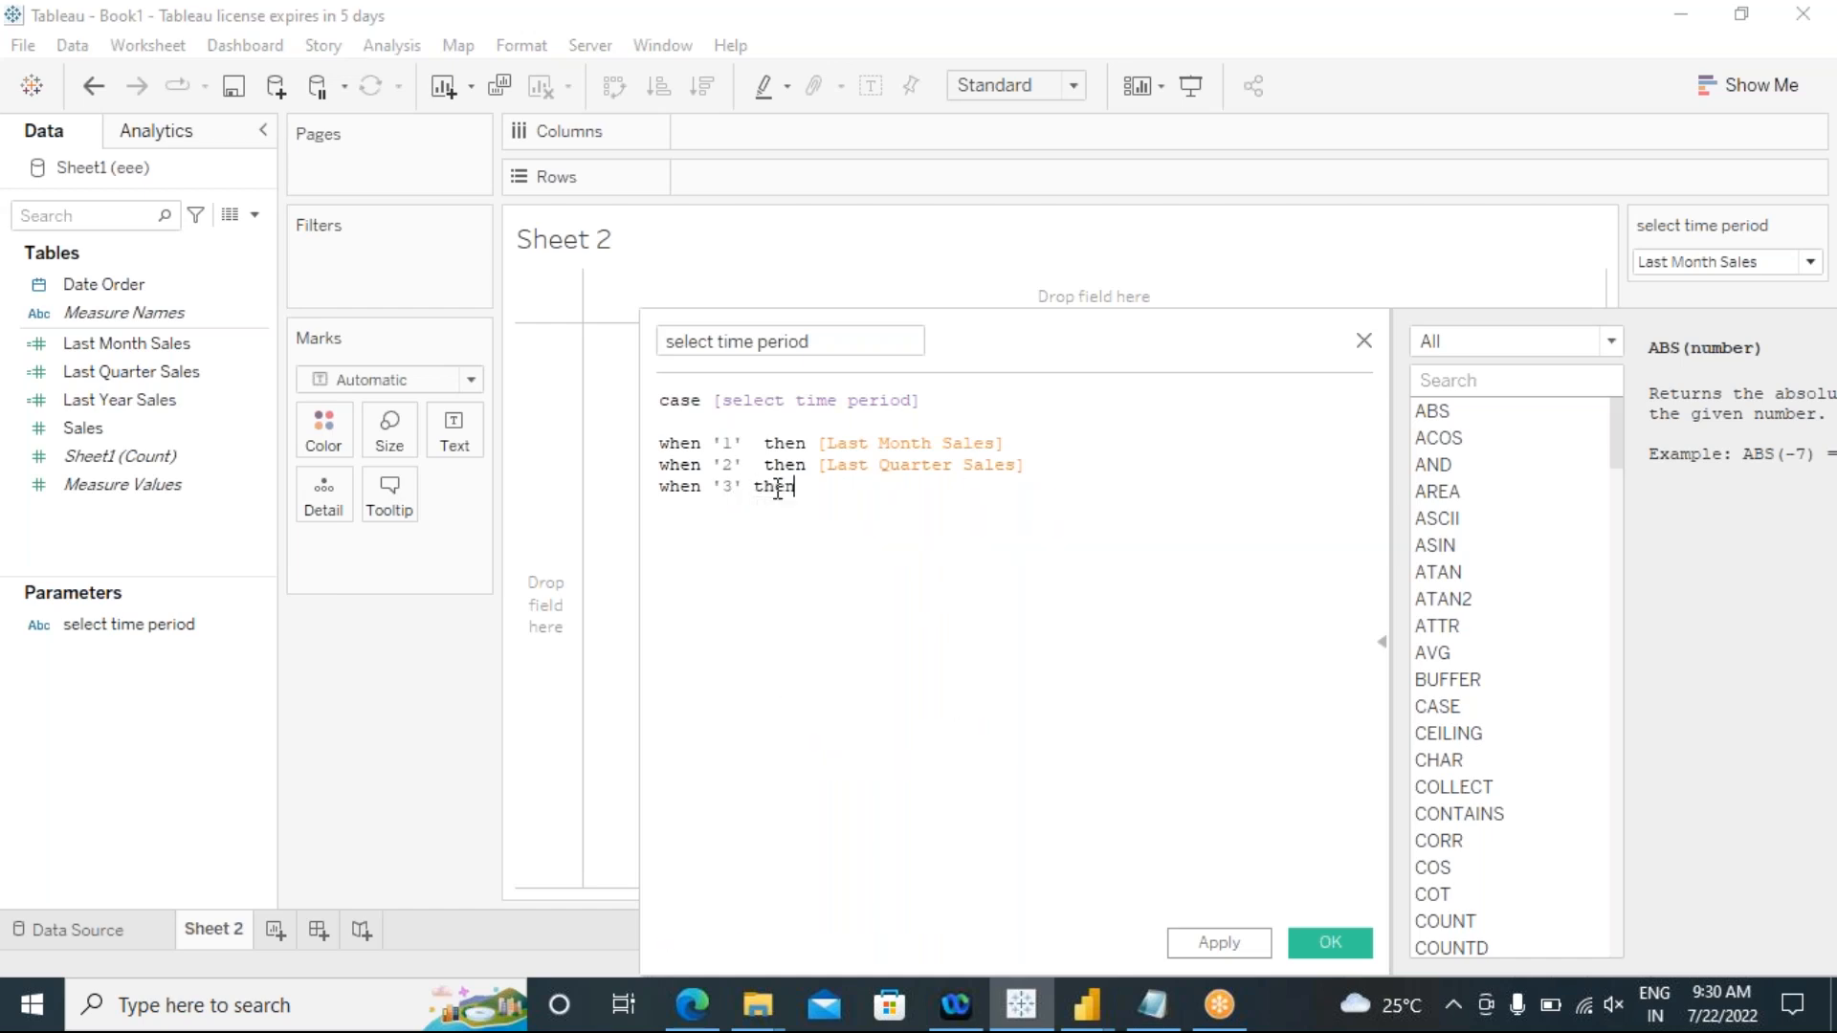
{"action": "key", "text": "Left"}
{"action": "key", "text": "Left"}
{"action": "key", "text": "Left"}
{"action": "key", "text": "Left"}
{"action": "left_click_drag", "start_coordinate": [124, 400], "coordinate": [817, 506]}
{"action": "left_click", "coordinate": [810, 488]}
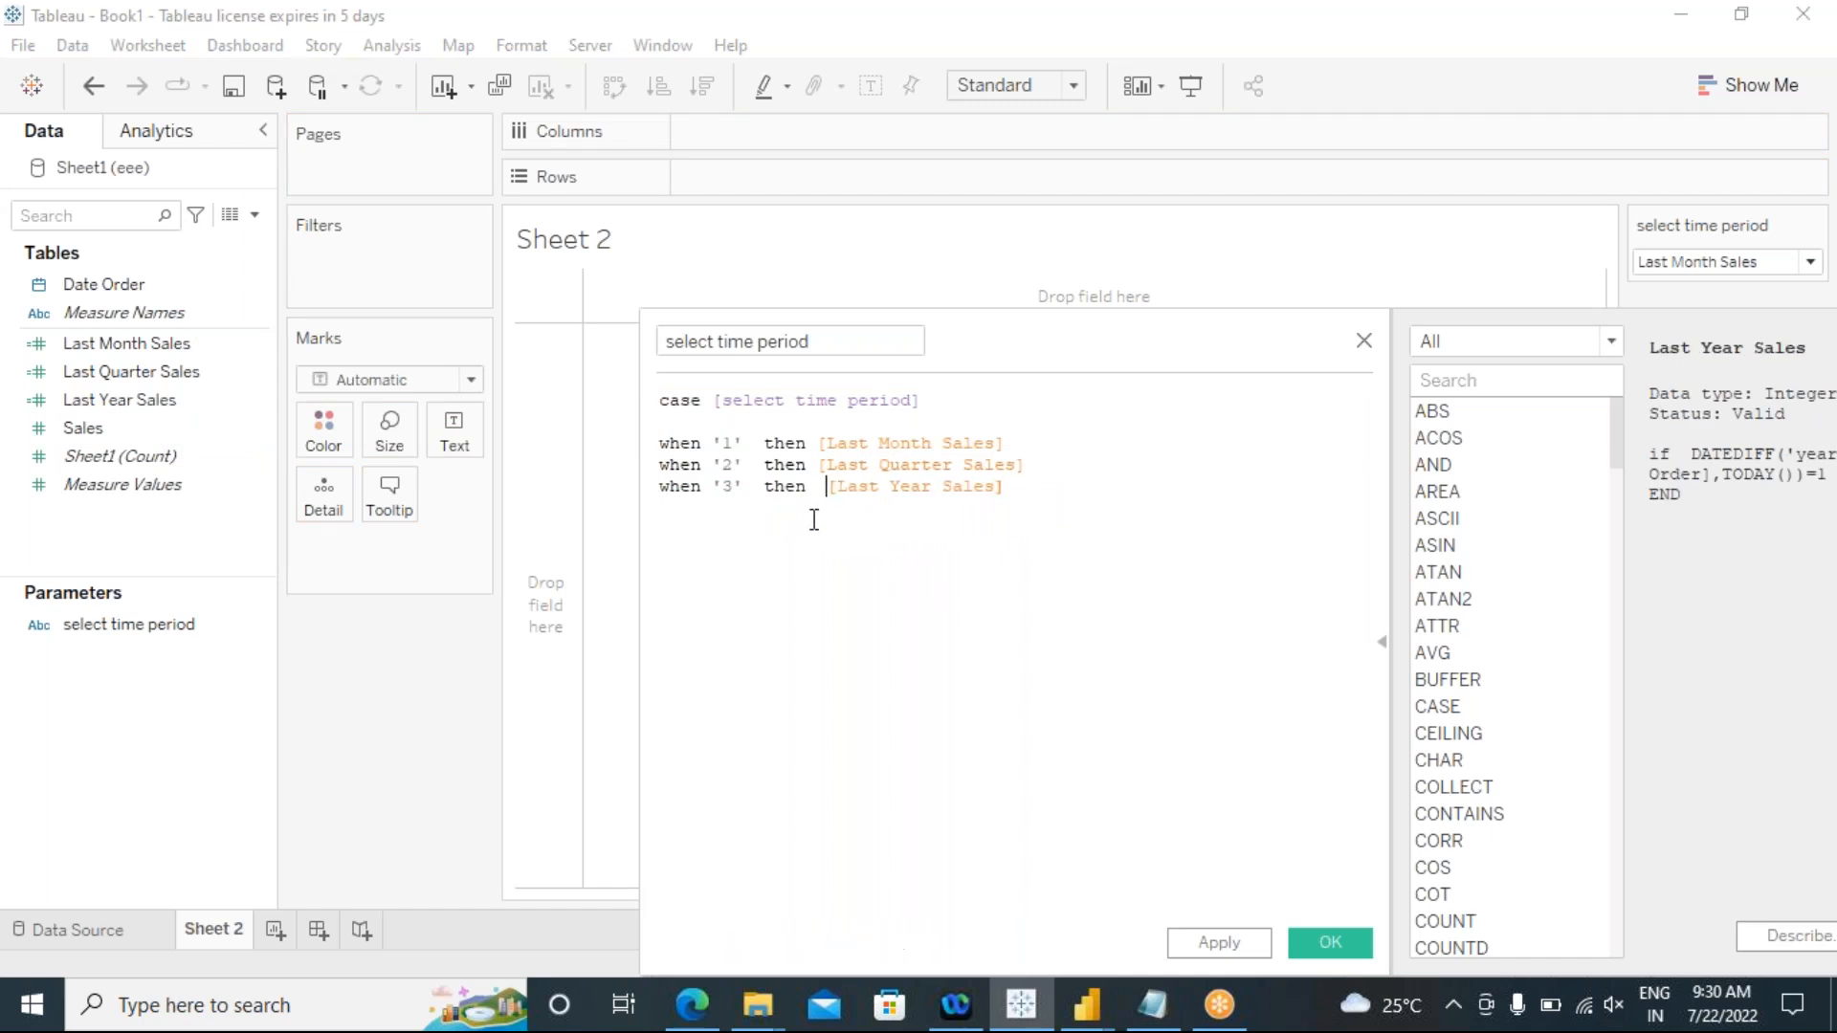
Step: Close the case formula with END, leaving a blank line below the third branch
{"action": "left_click", "coordinate": [1030, 496]}
{"action": "key", "text": "Return"}
{"action": "key", "text": "Return"}
{"action": "type", "text": "end"}
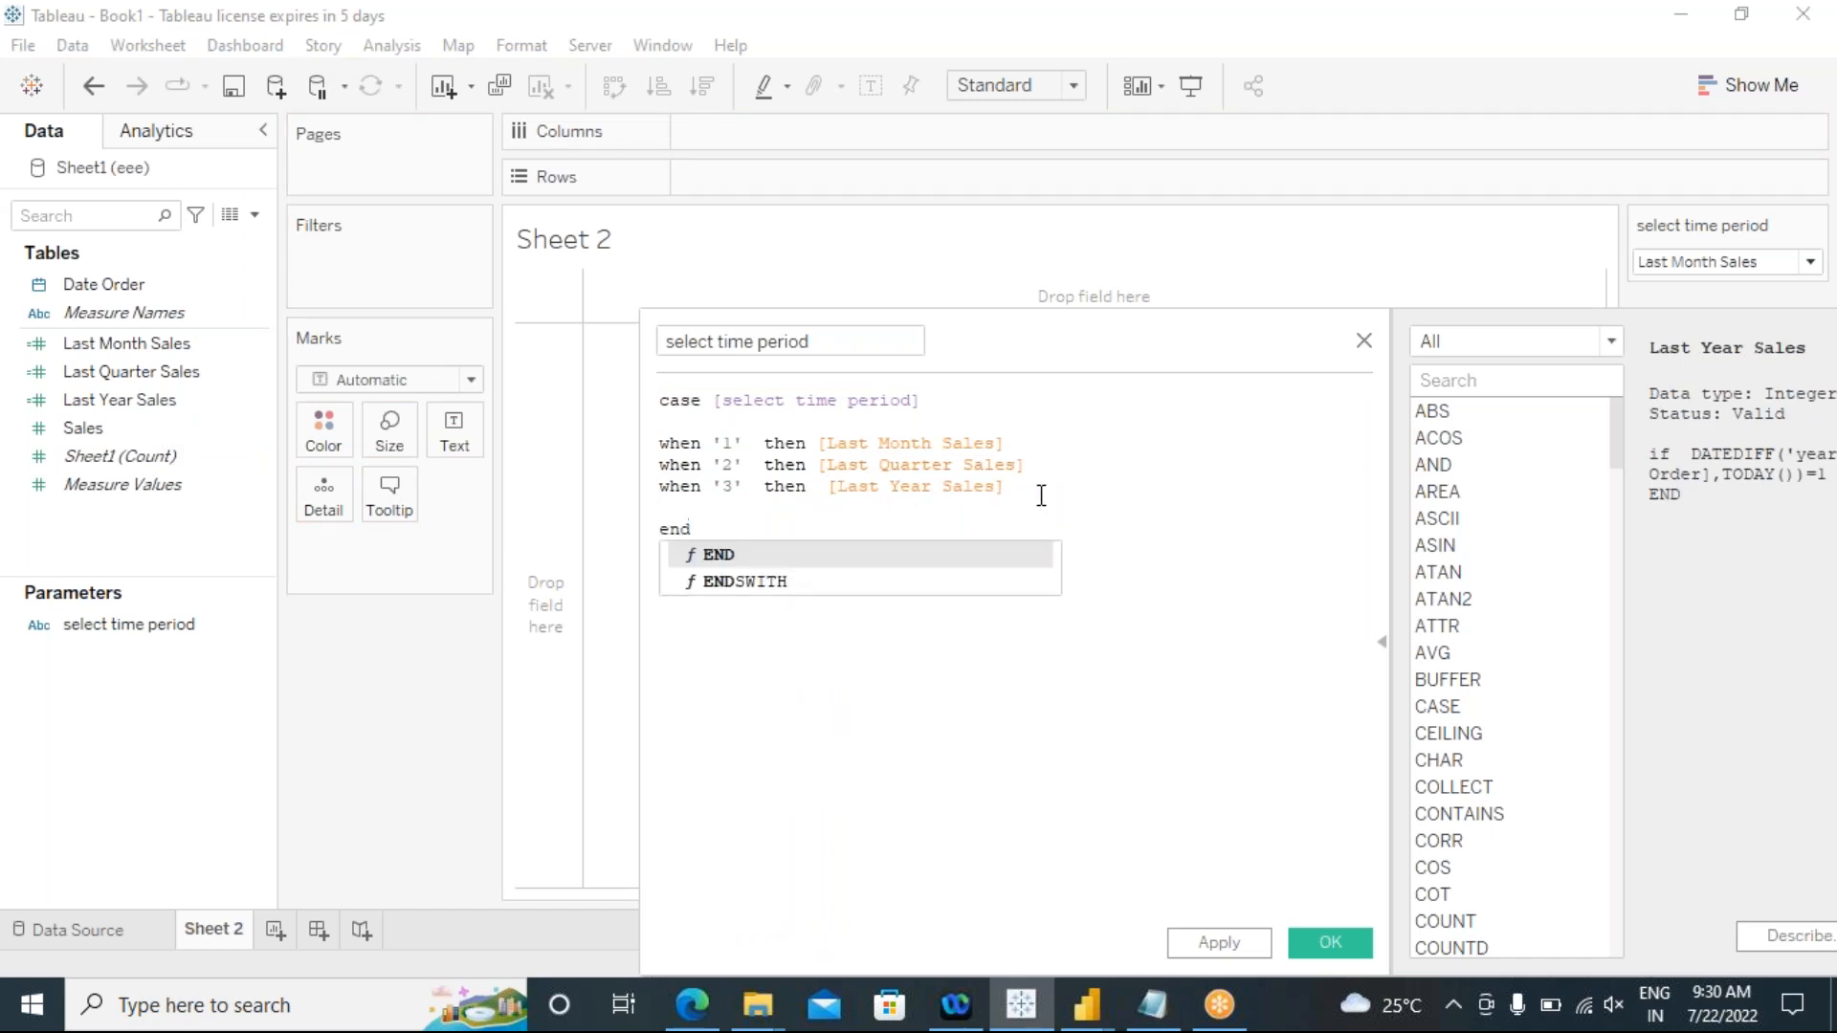
{"action": "left_click", "coordinate": [745, 555]}
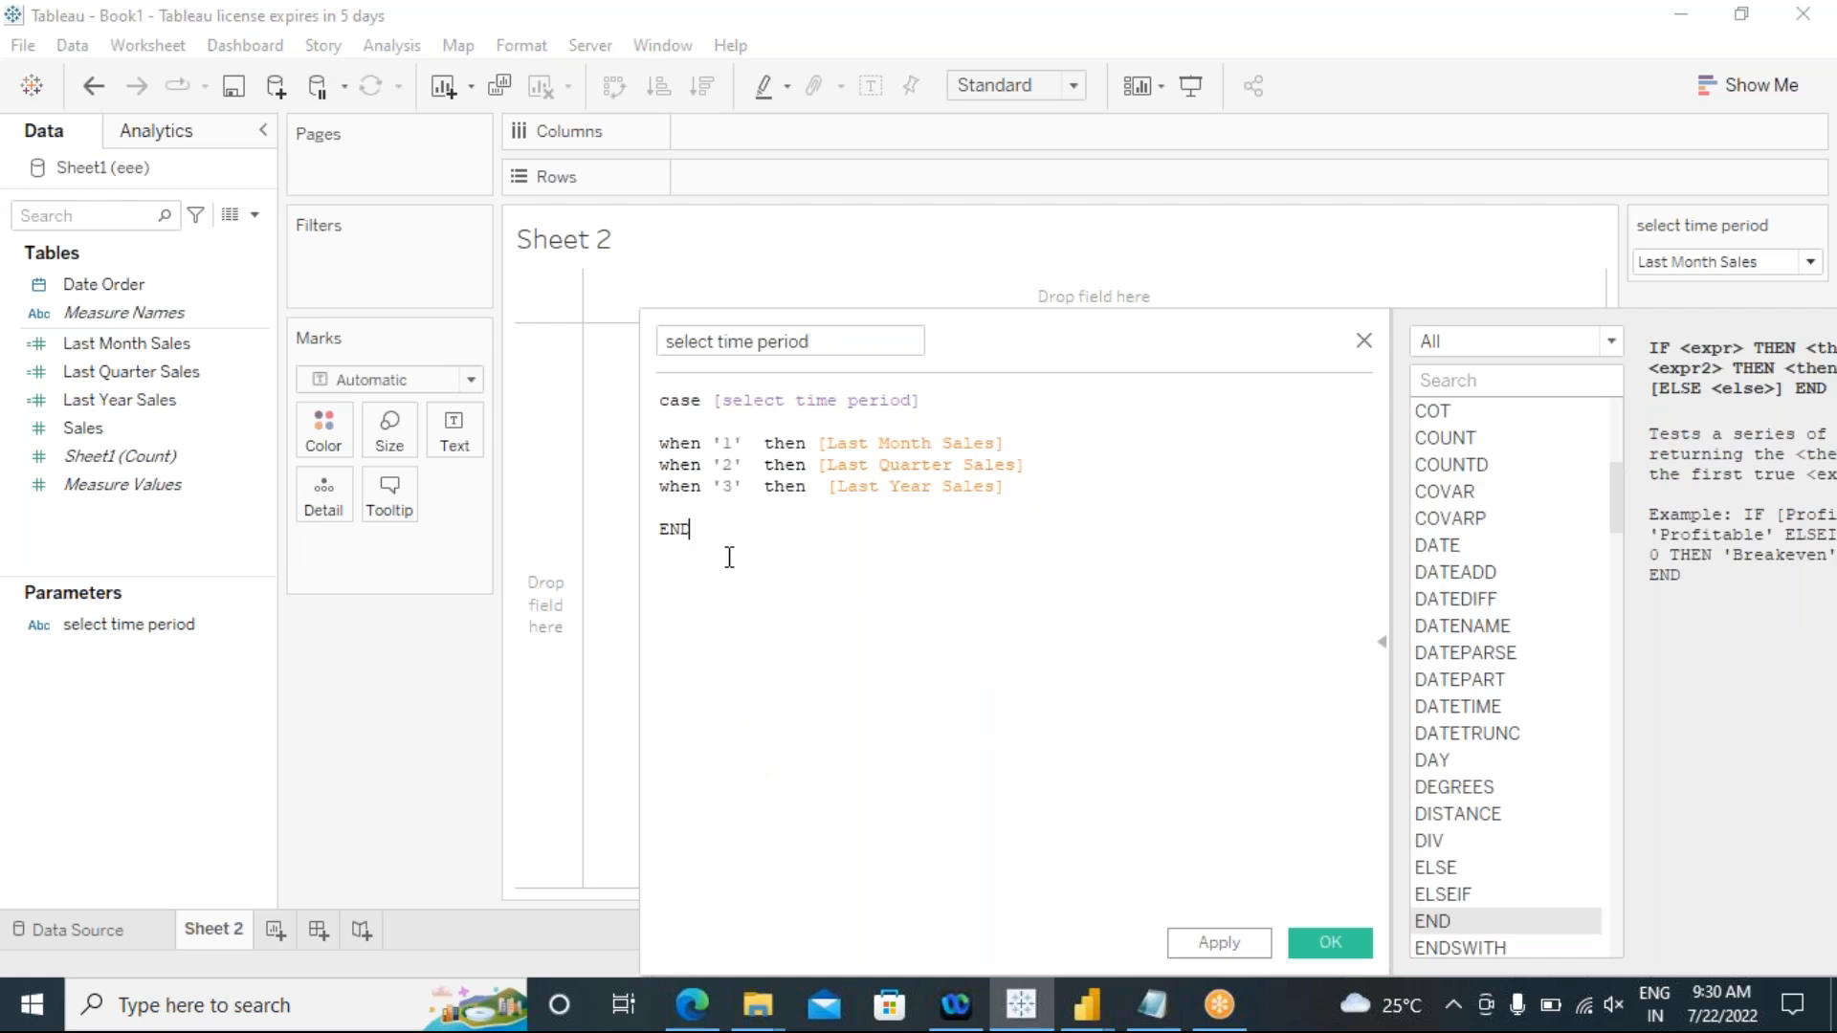
Step: Below END, add the comment line "//if [select time period]='1' then [Last Month Sales]" as an IF alternative
{"action": "key", "text": "Return"}
{"action": "key", "text": "Return"}
{"action": "type", "text": "//if"}
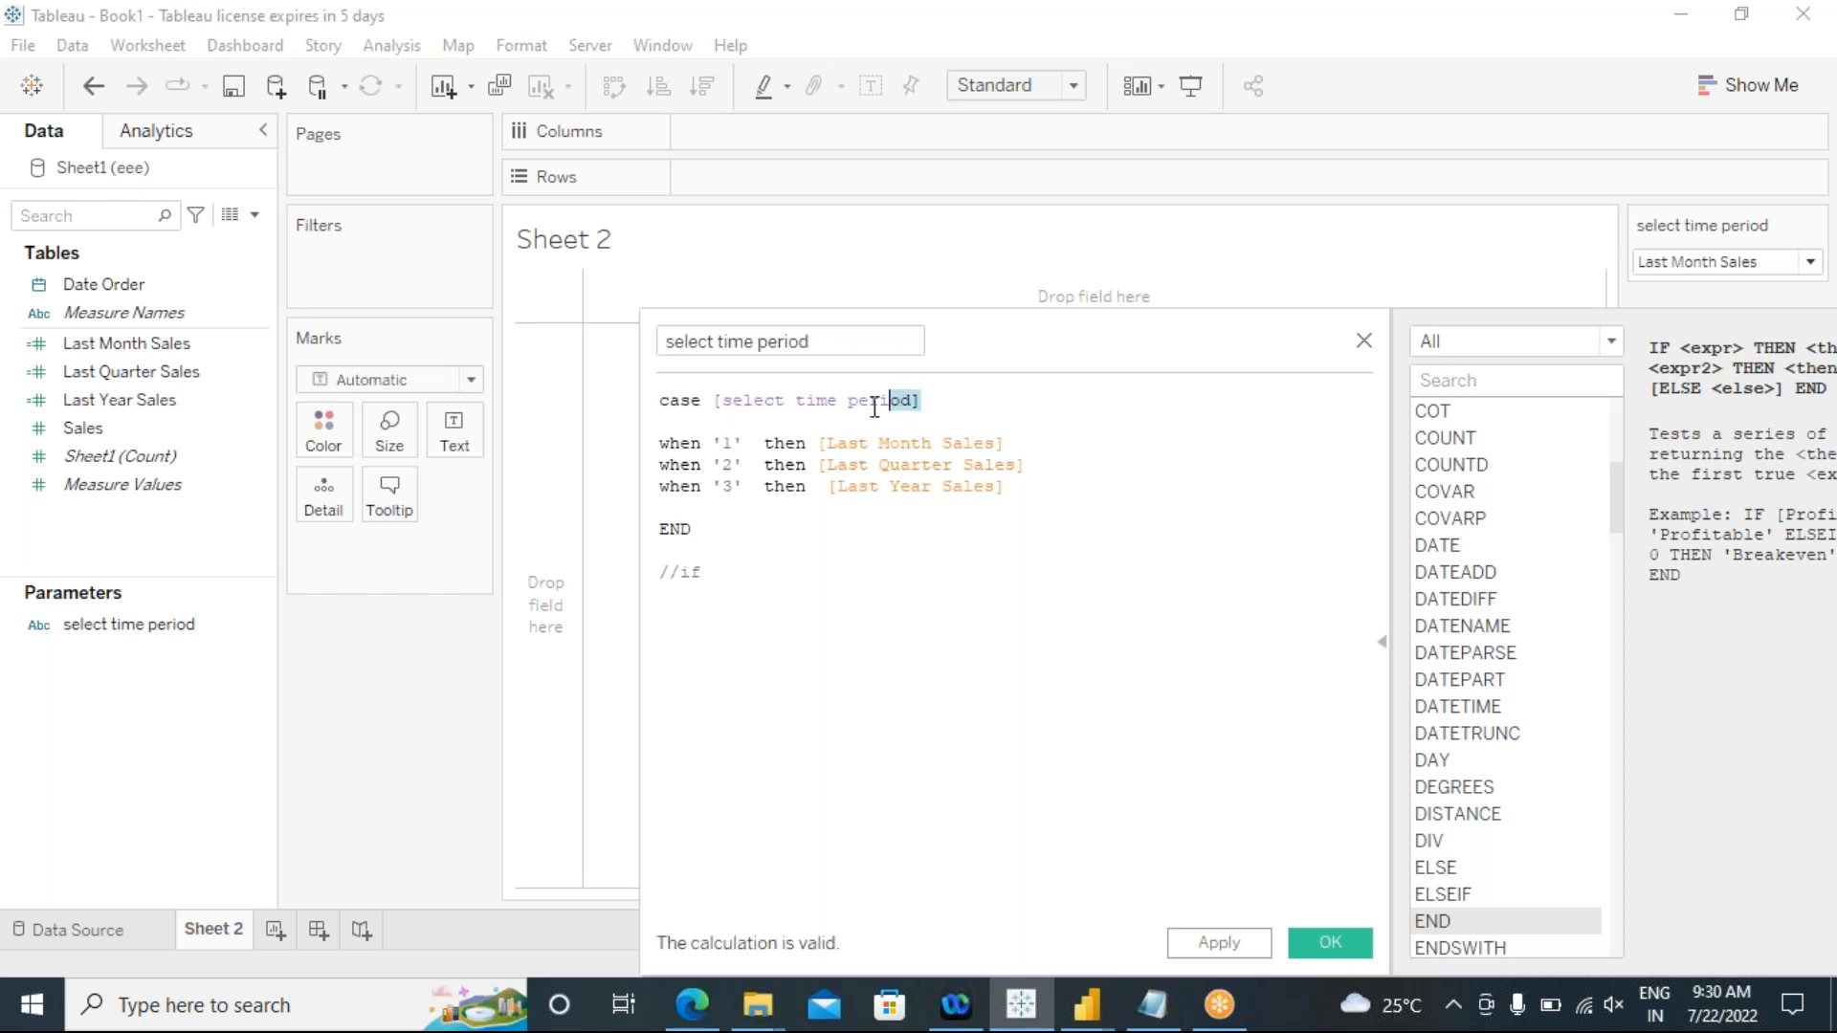
{"action": "double_click", "coordinate": [718, 402]}
{"action": "key", "text": "ctrl+c"}
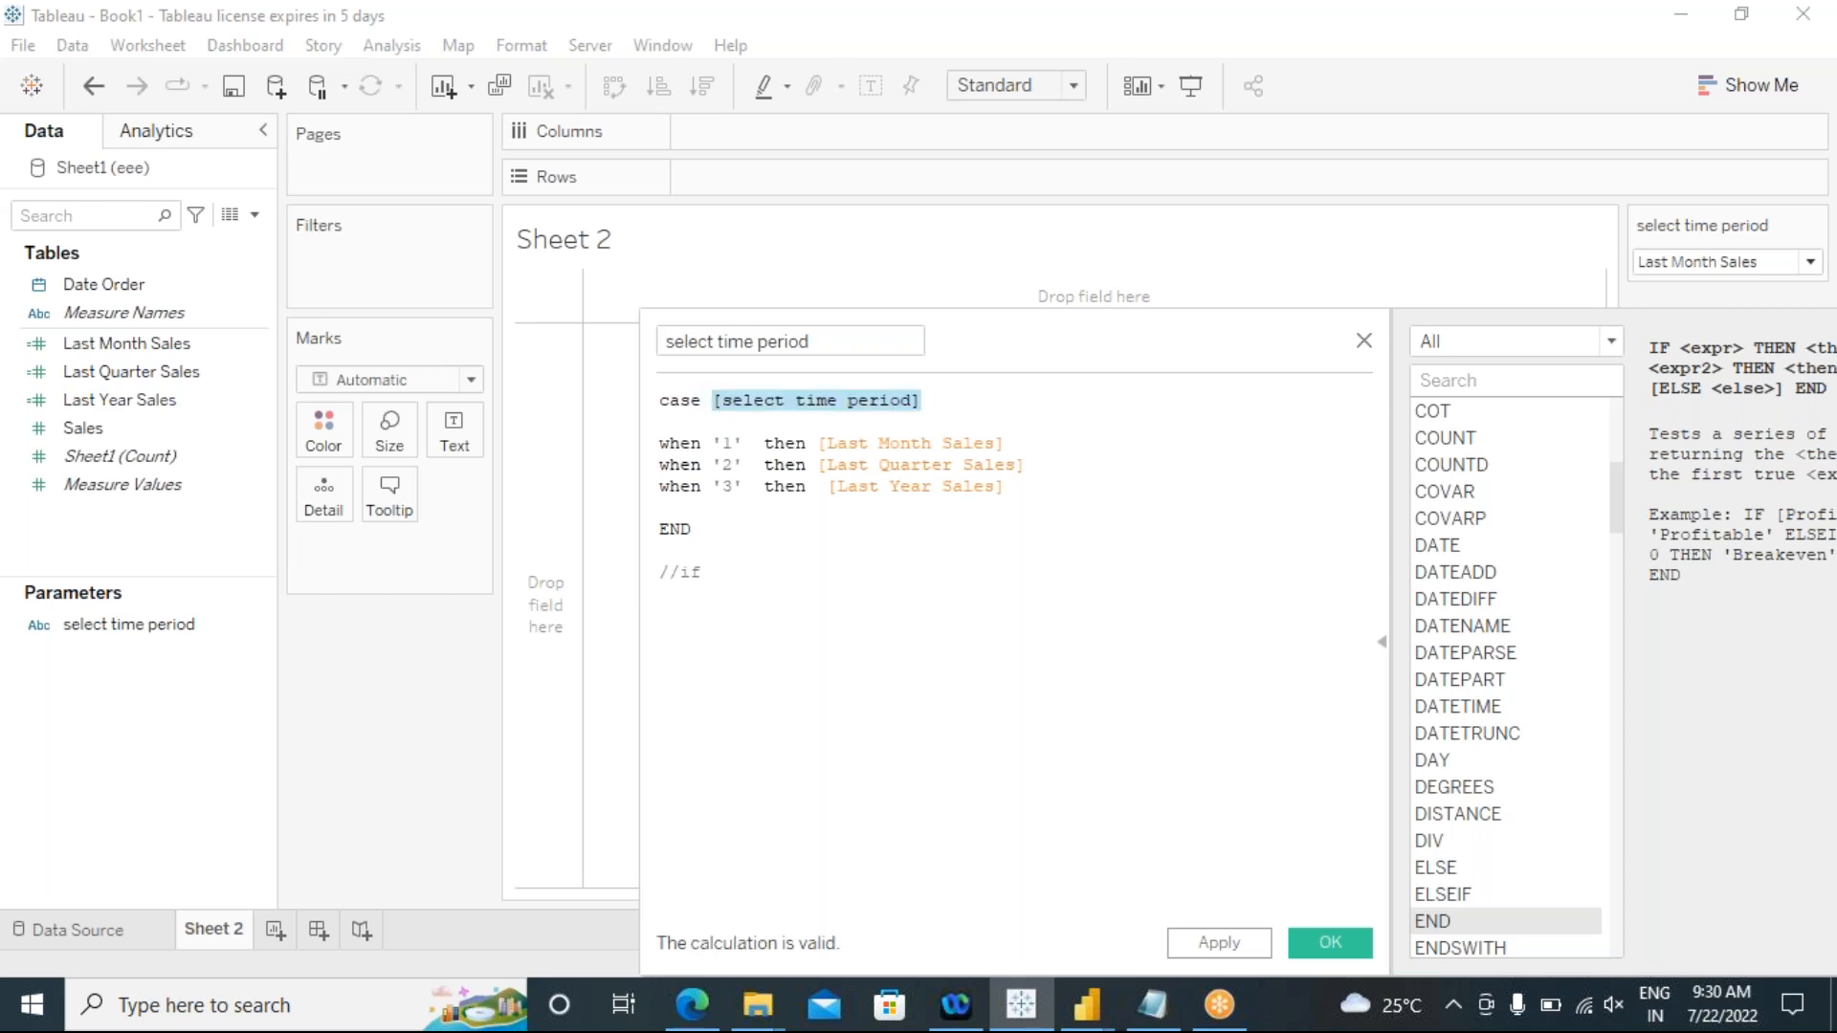
{"action": "left_click", "coordinate": [730, 573]}
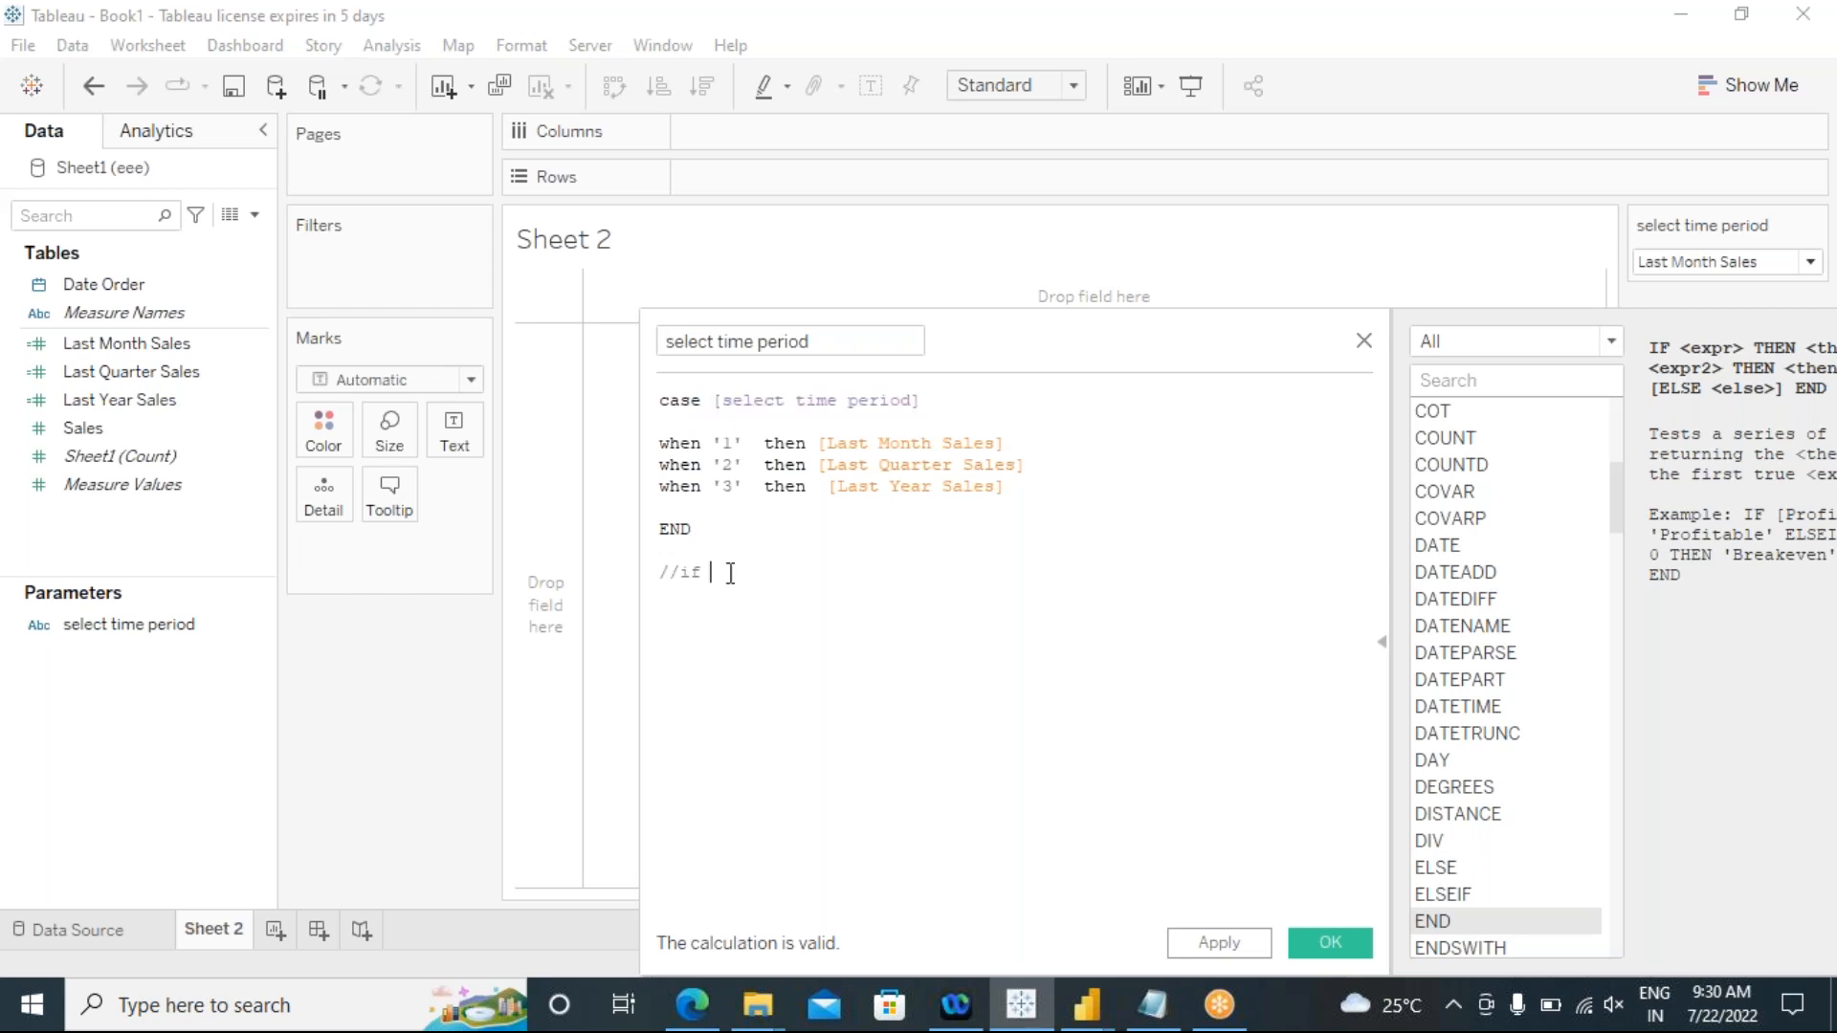
{"action": "key", "text": "ctrl+v"}
{"action": "type", "text": "="}
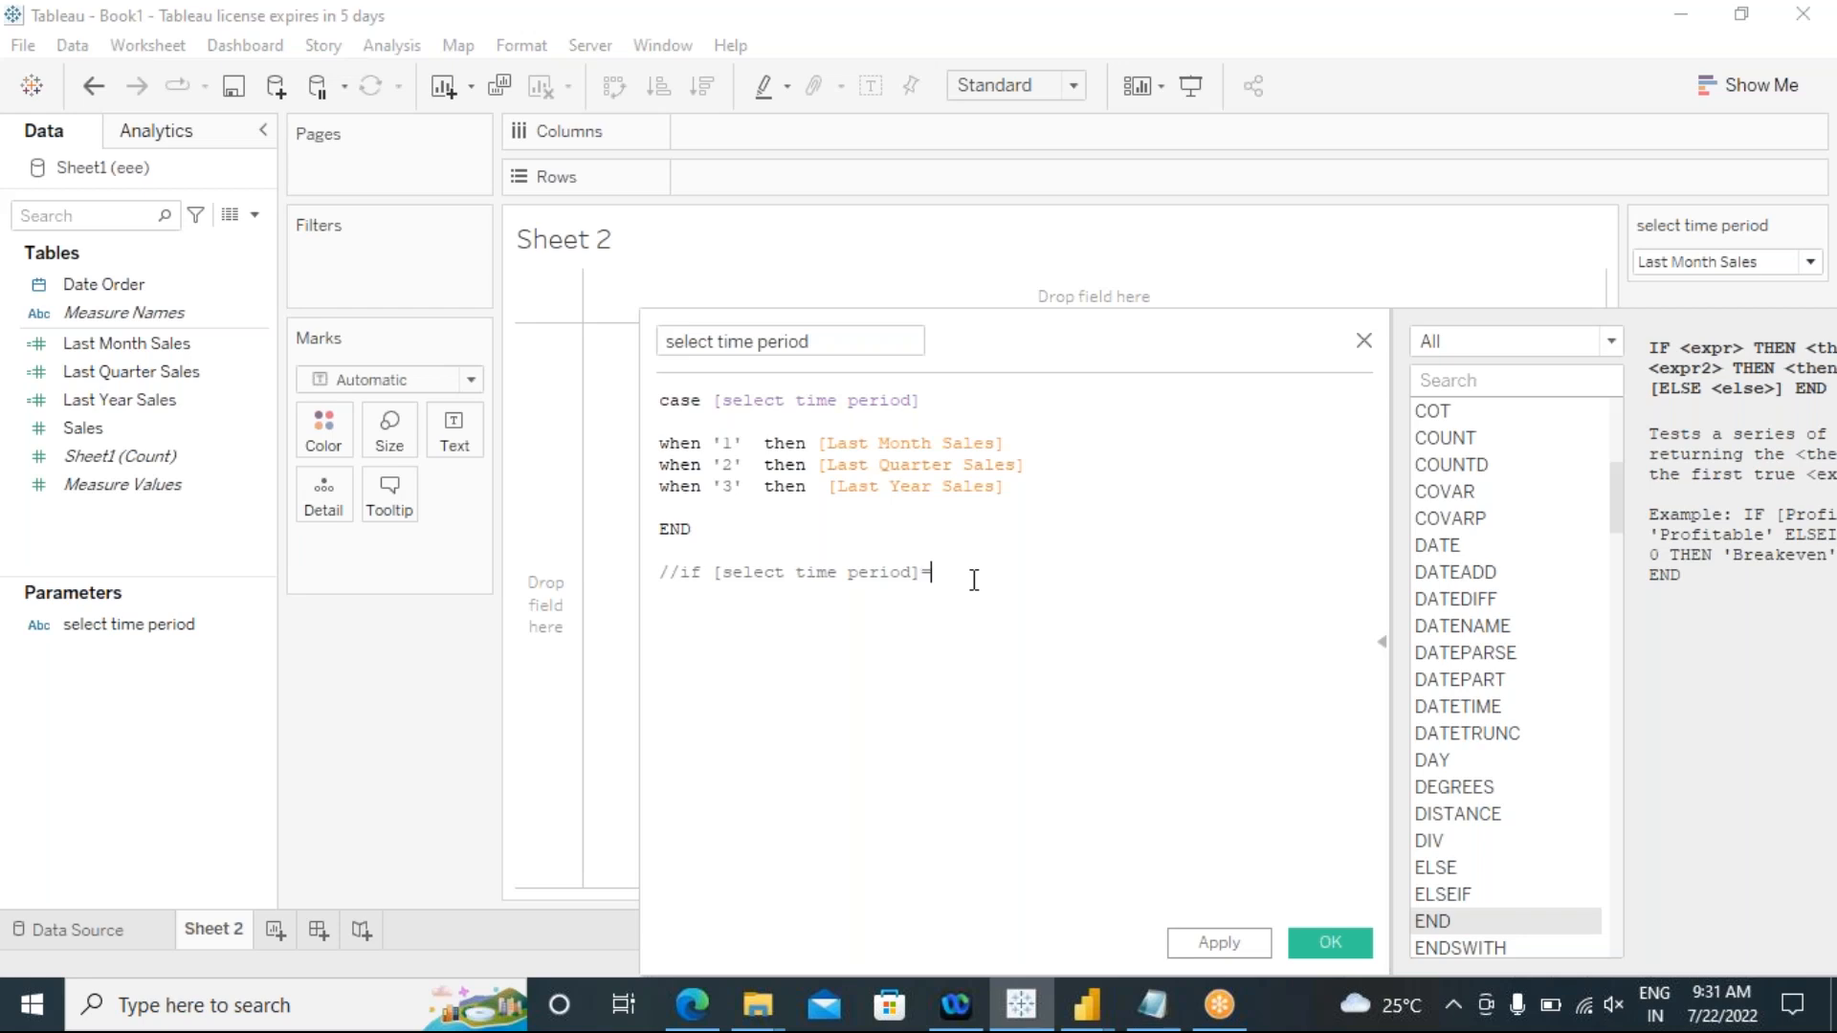
{"action": "type", "text": "'1'"}
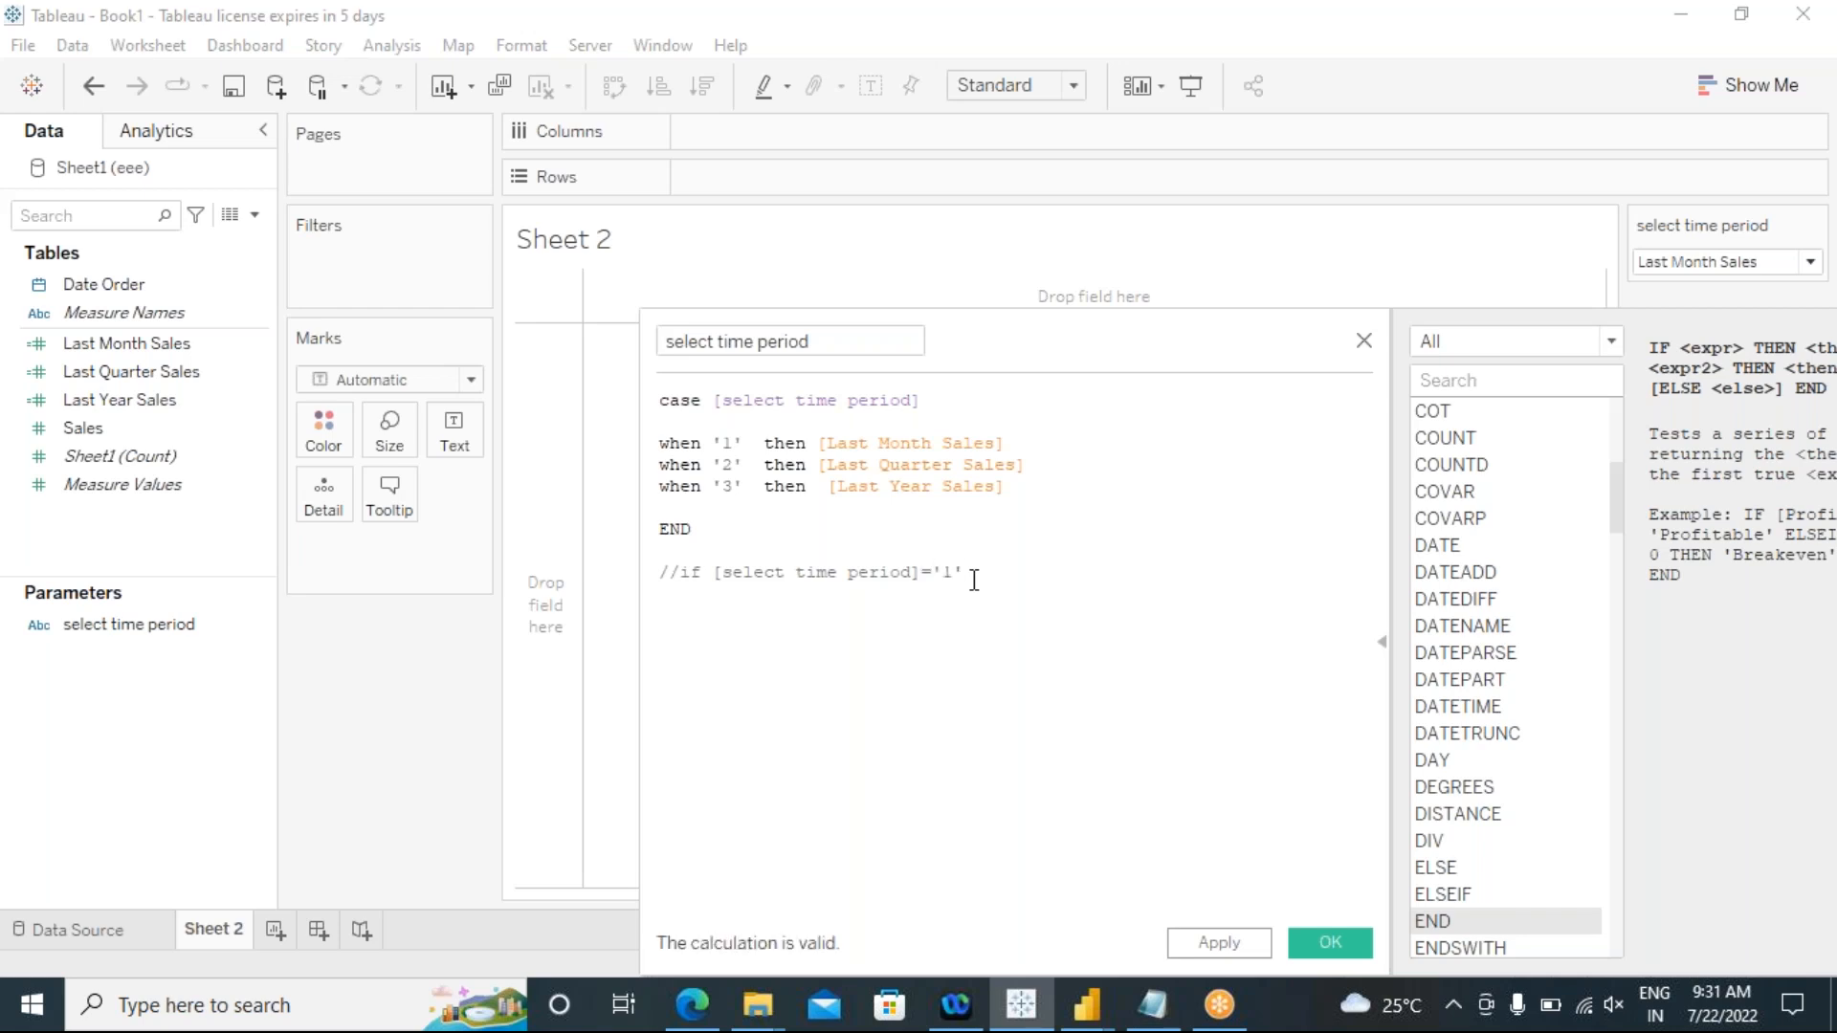
{"action": "type", "text": "1' then"}
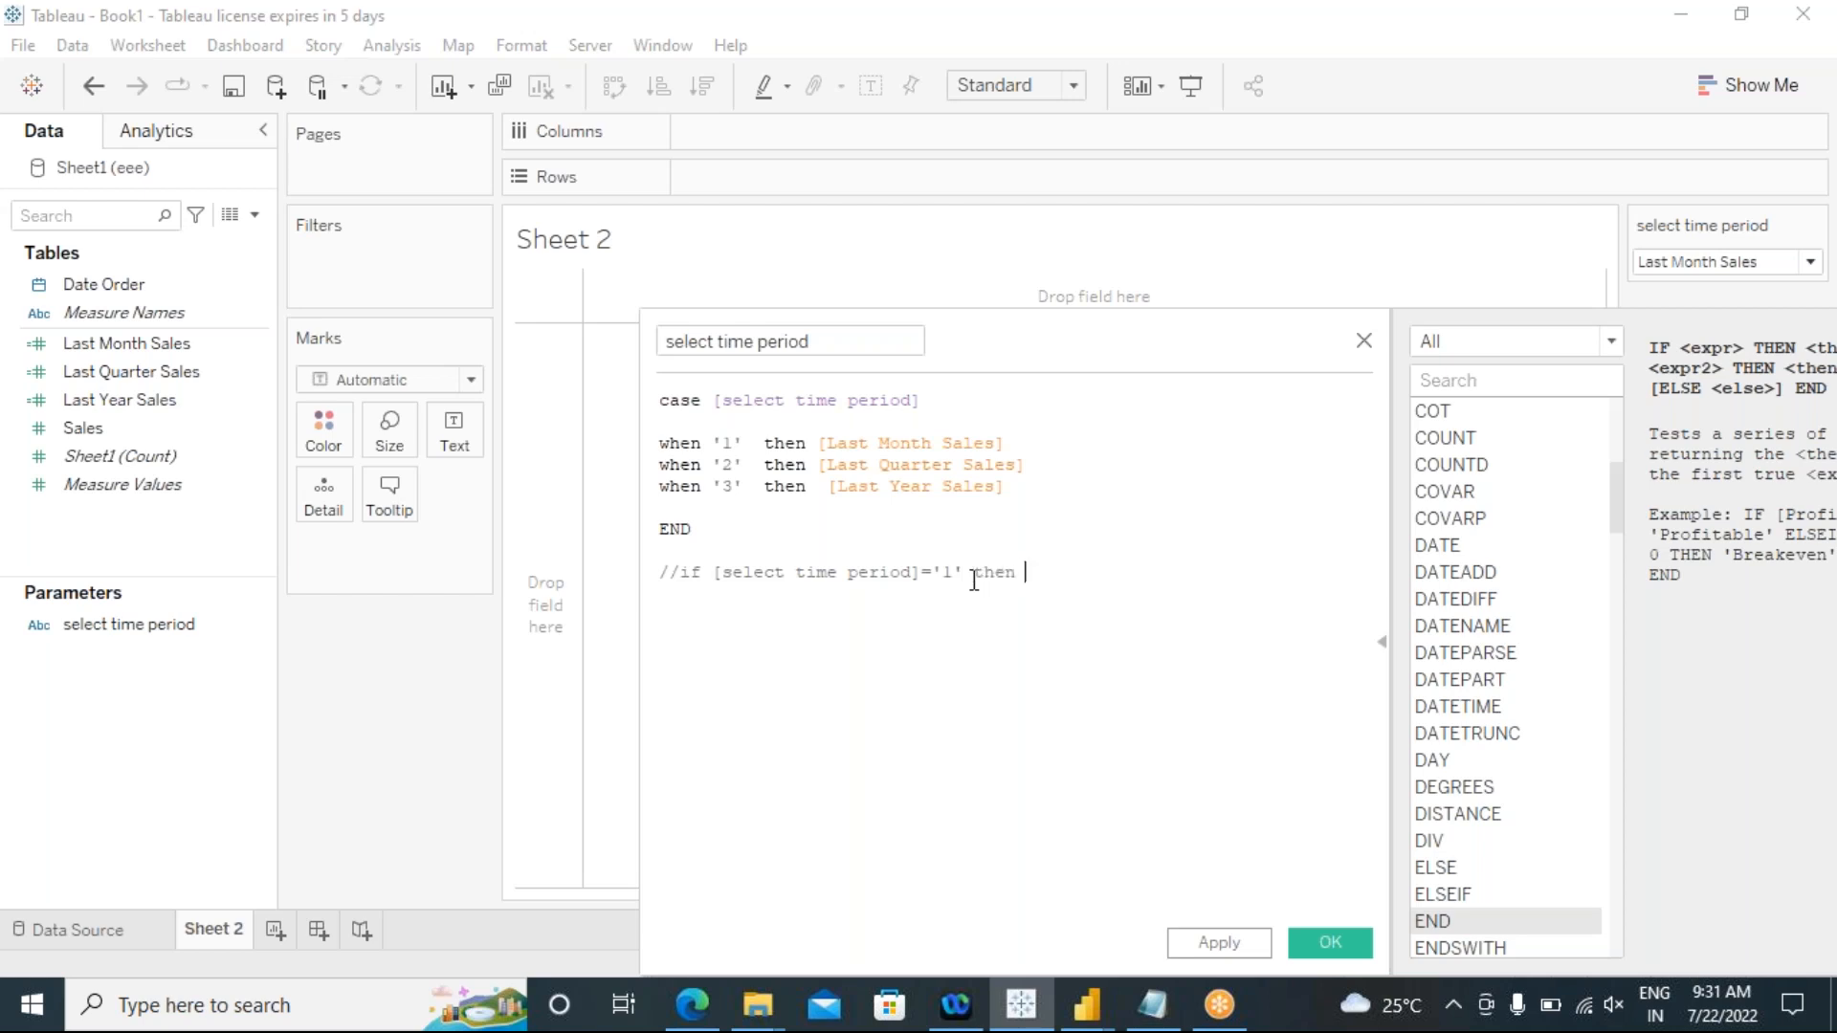
{"action": "left_click_drag", "start_coordinate": [1005, 443], "coordinate": [817, 446]}
{"action": "key", "text": "ctrl+c"}
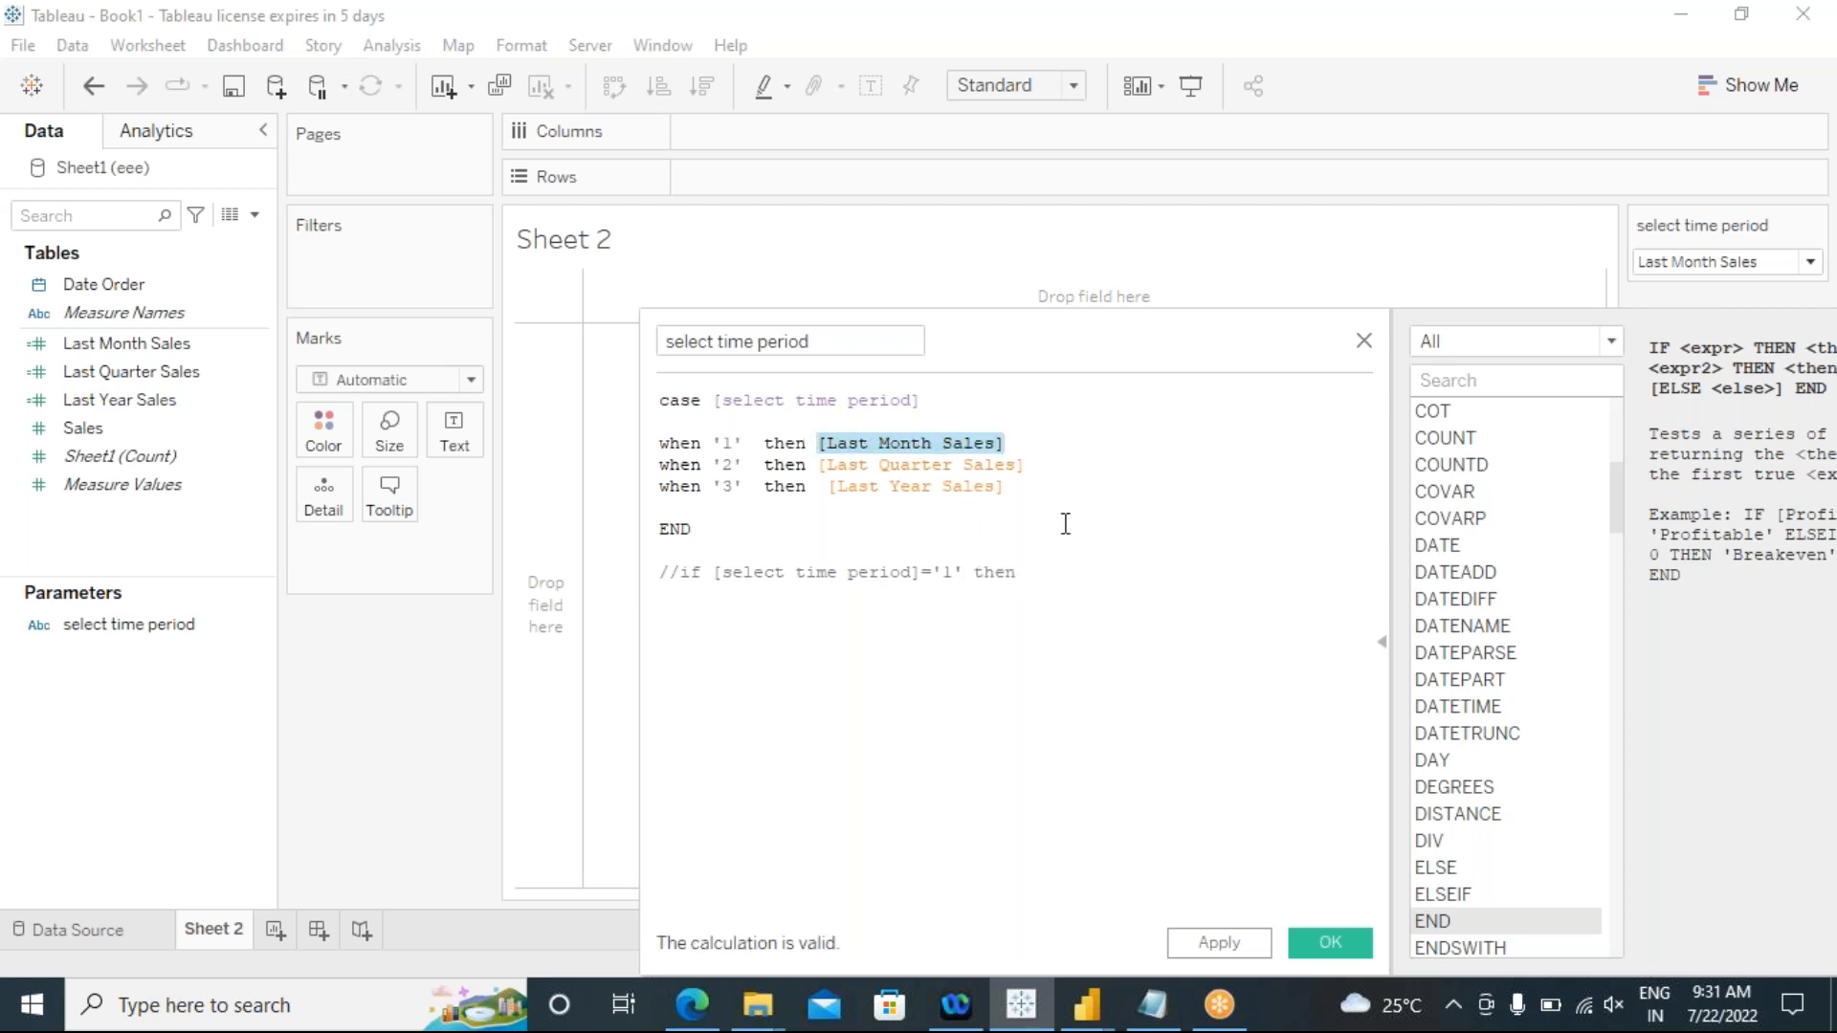
{"action": "left_click", "coordinate": [1050, 571]}
{"action": "key", "text": "ctrl+v"}
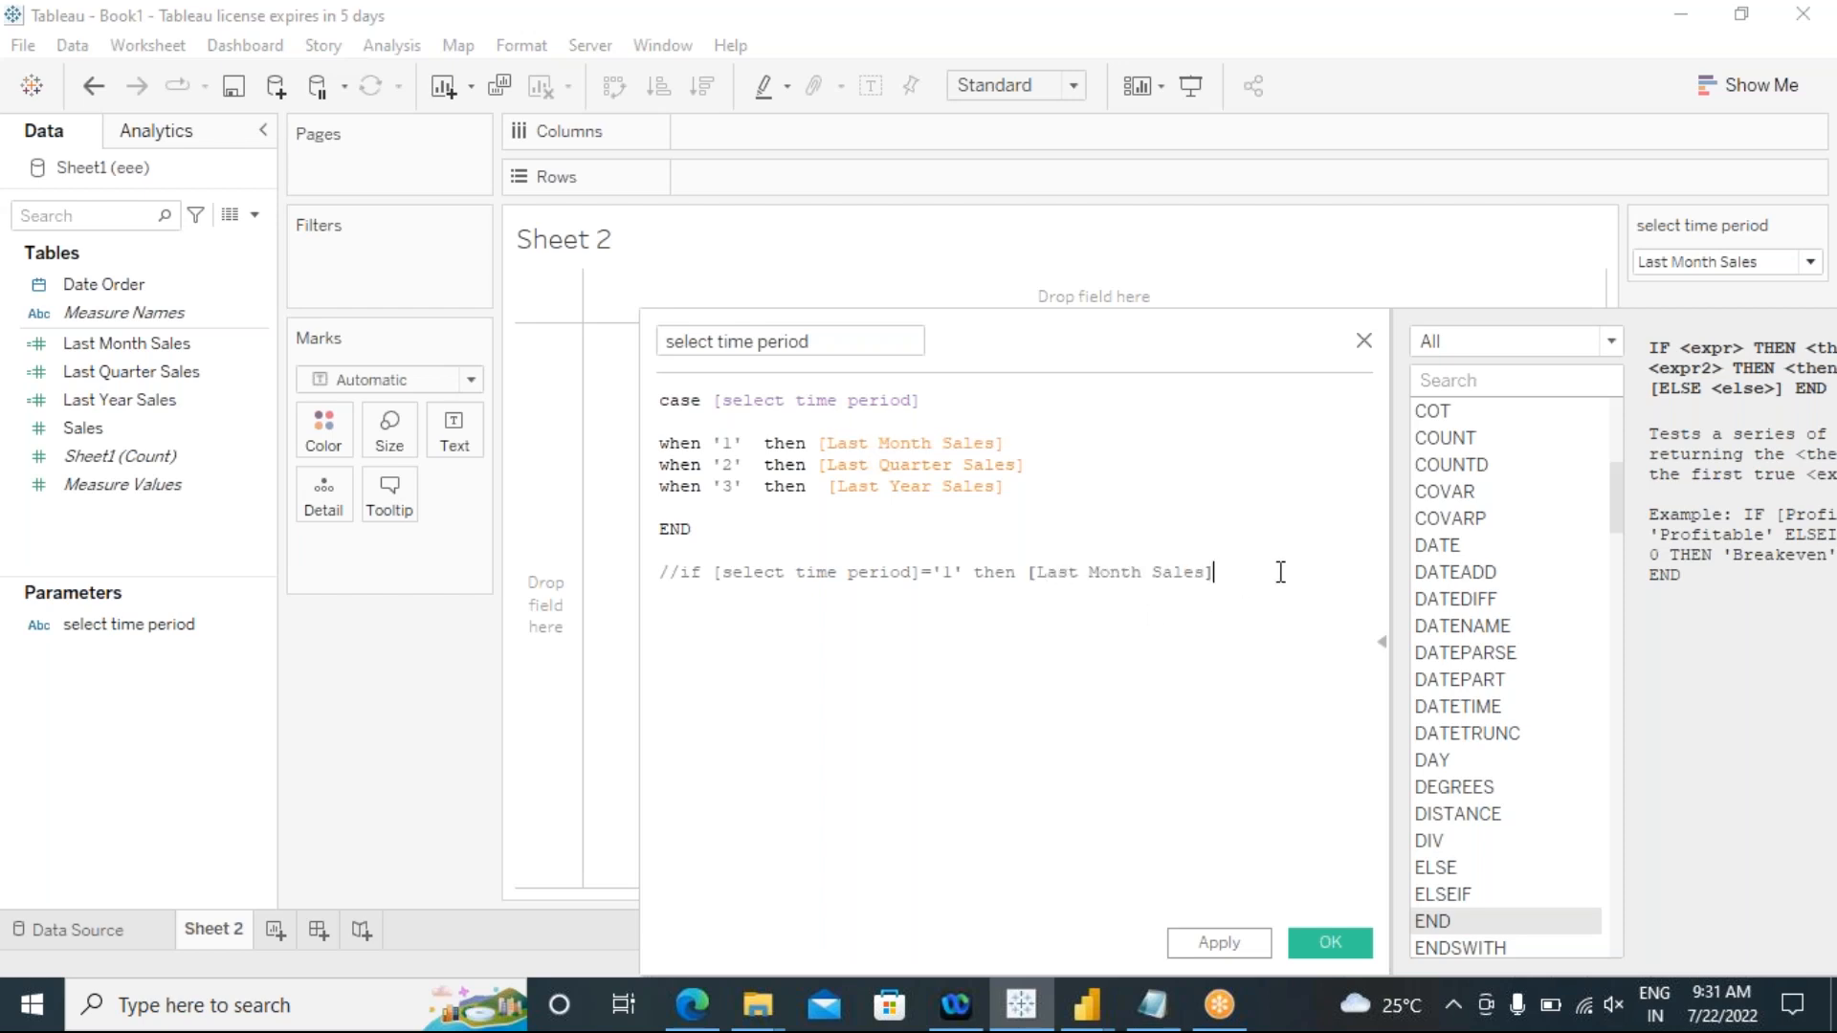
Step: Begin a new line of the IF alternative with the condition "elseif [select time period]='2'"
{"action": "key", "text": "Return"}
{"action": "type", "text": "els"}
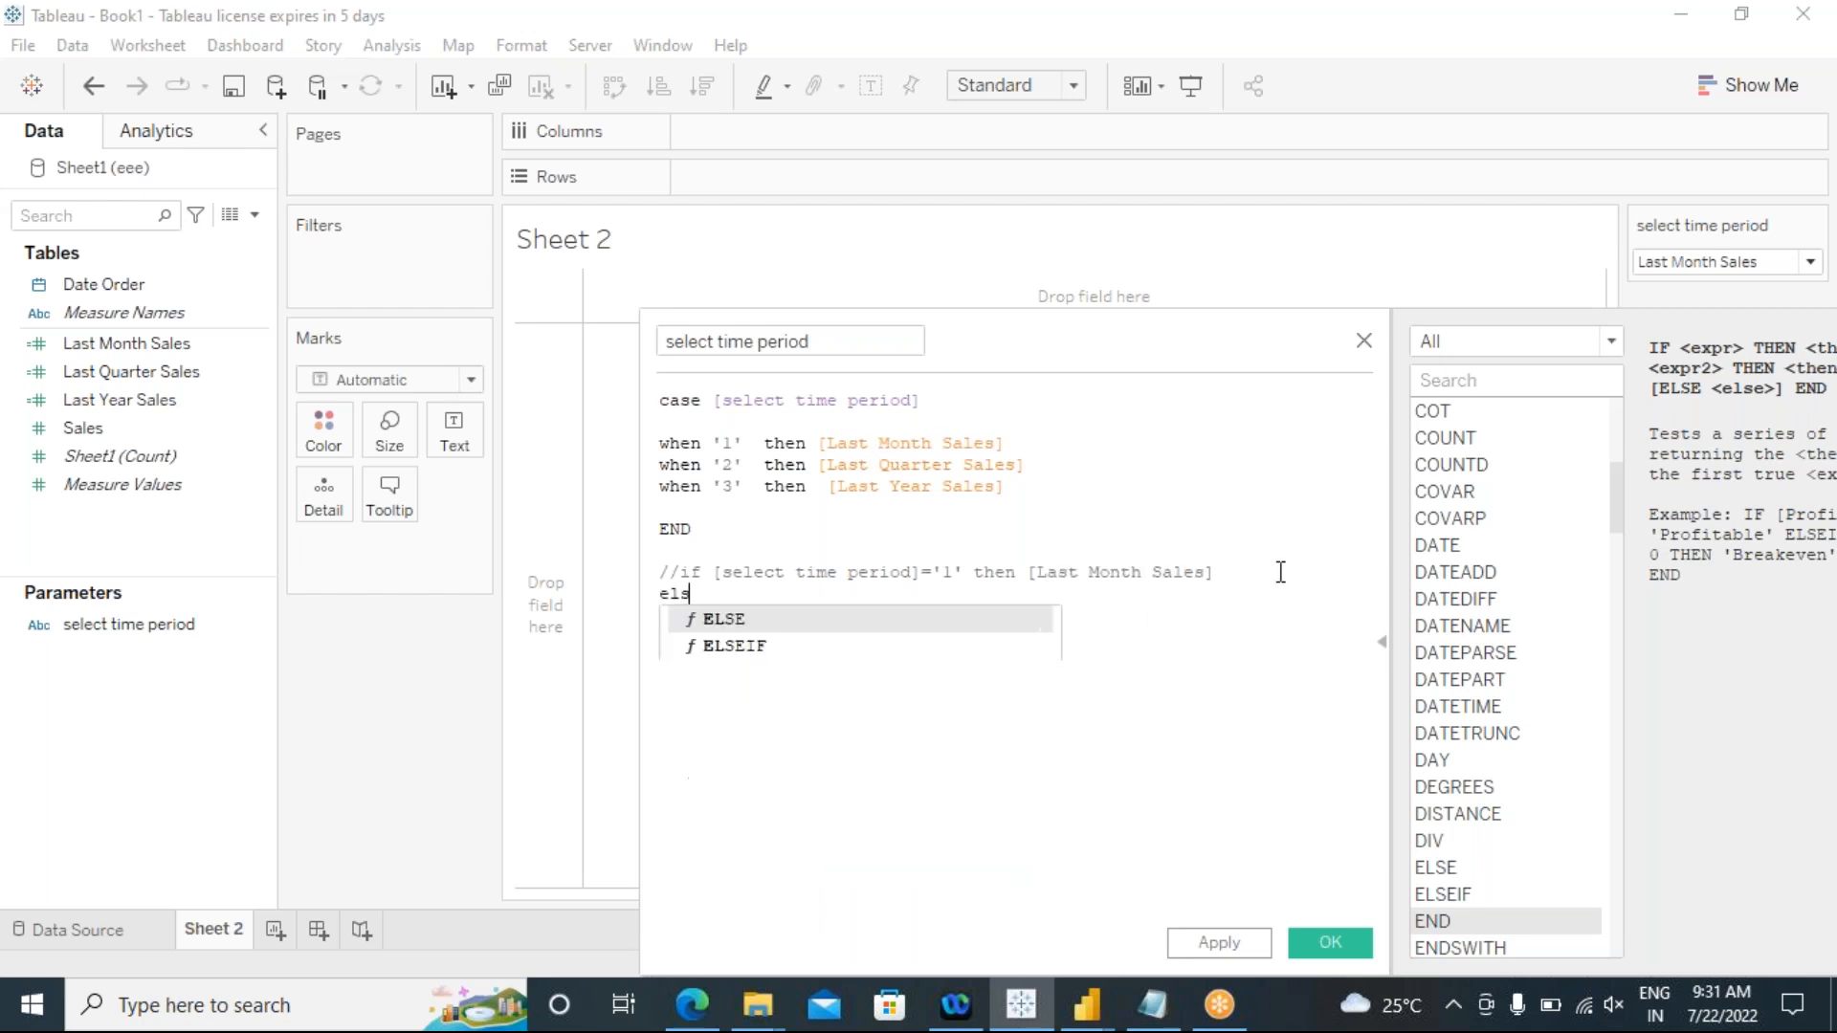
{"action": "type", "text": "eif"}
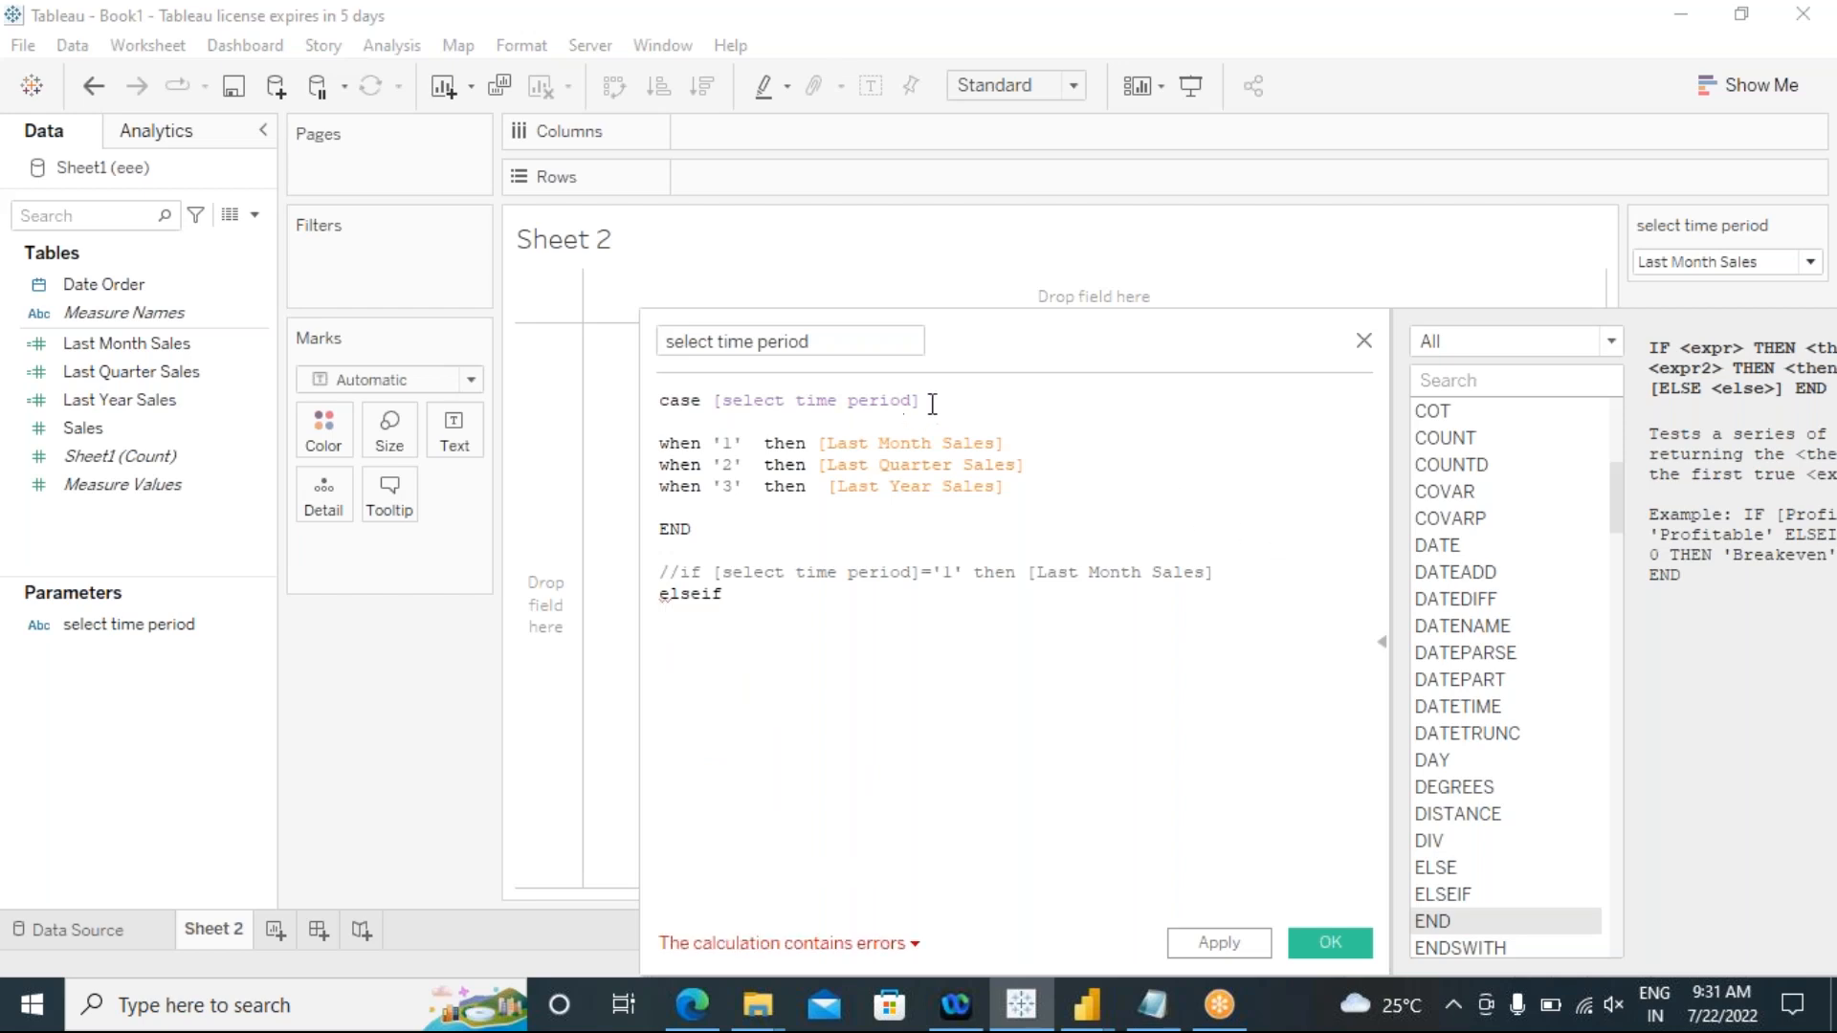
{"action": "left_click_drag", "start_coordinate": [965, 572], "coordinate": [727, 574]}
{"action": "key", "text": "ctrl+c"}
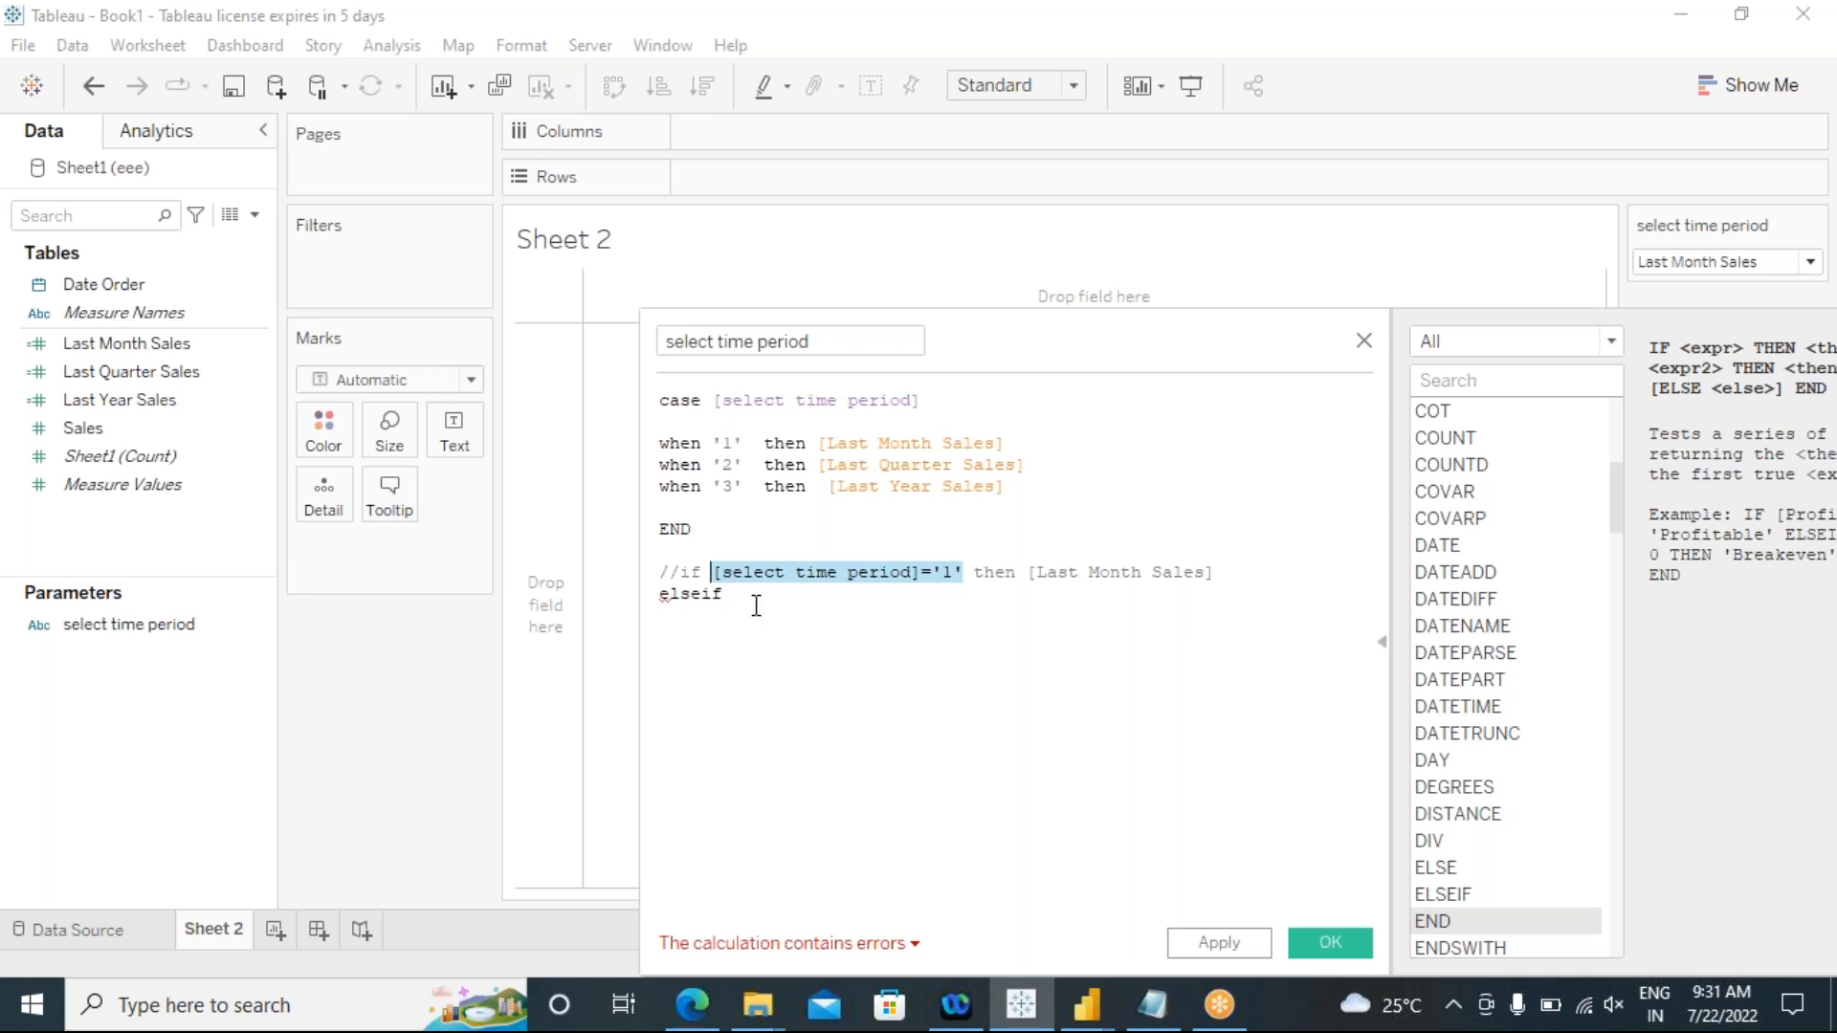
{"action": "left_click", "coordinate": [758, 610]}
{"action": "key", "text": "ctrl+v"}
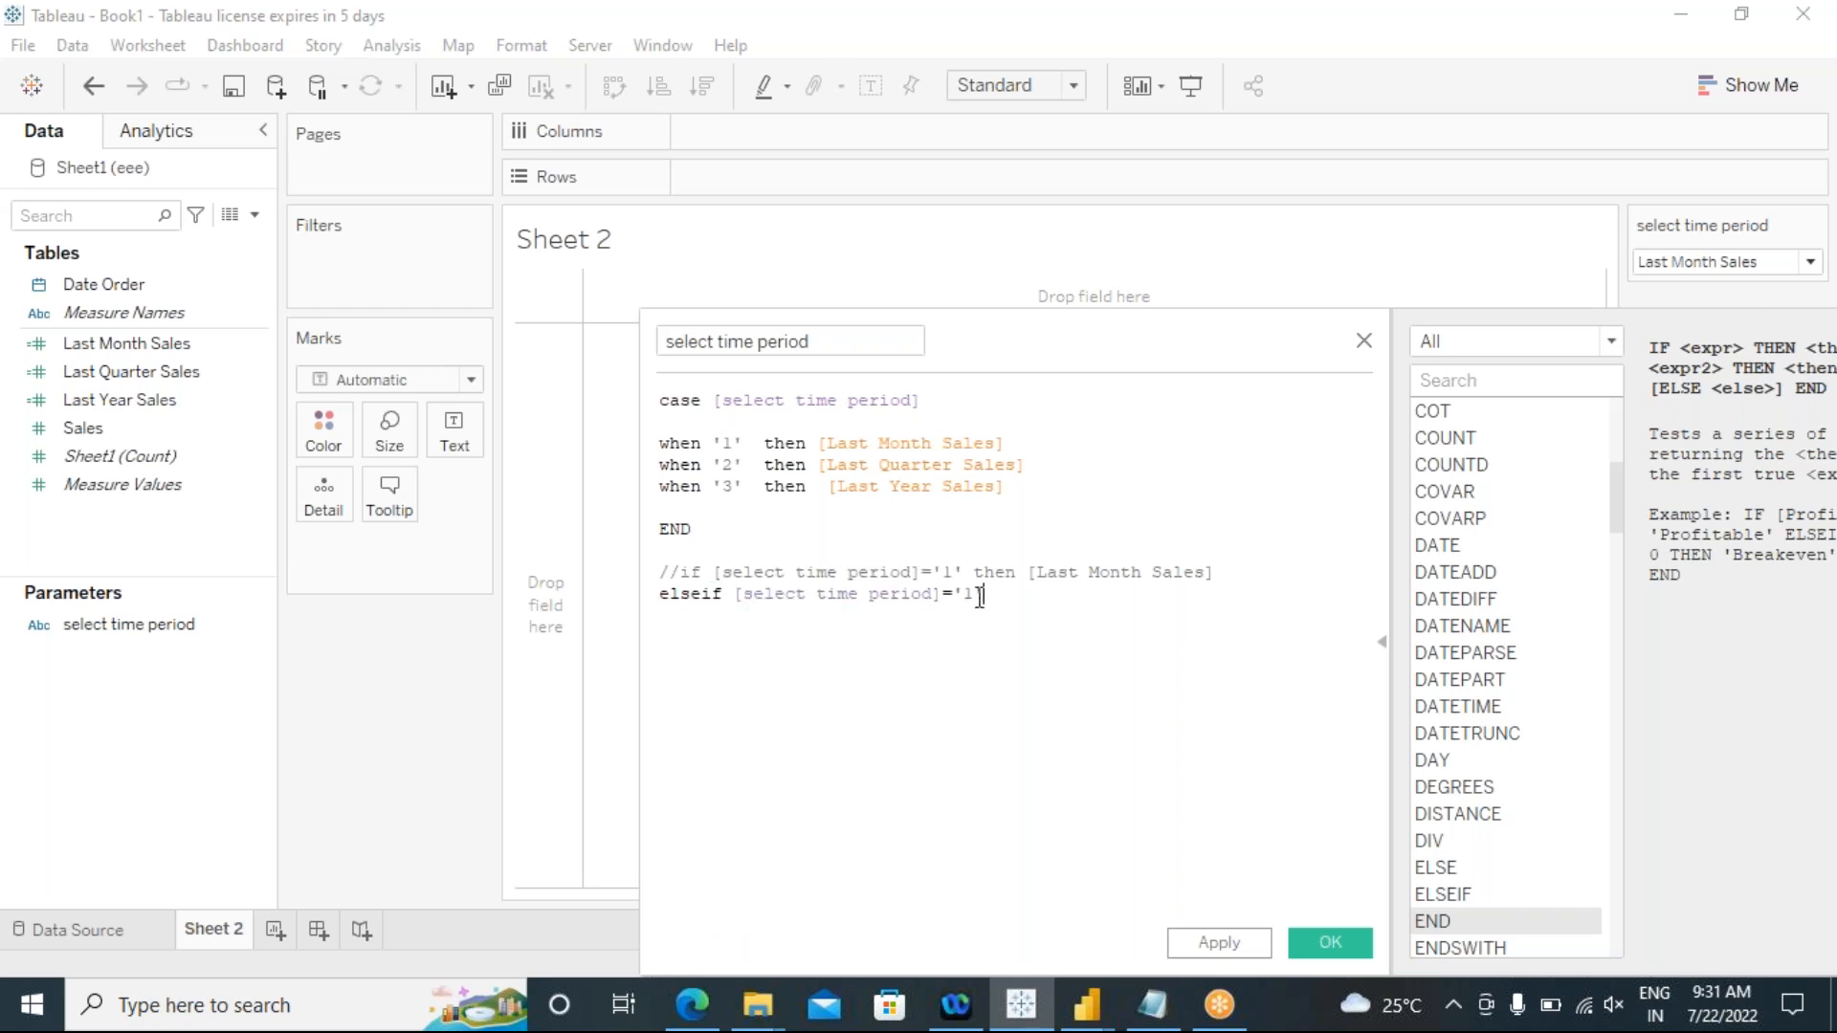
{"action": "key", "text": "BackSpace"}
{"action": "type", "text": "2"}
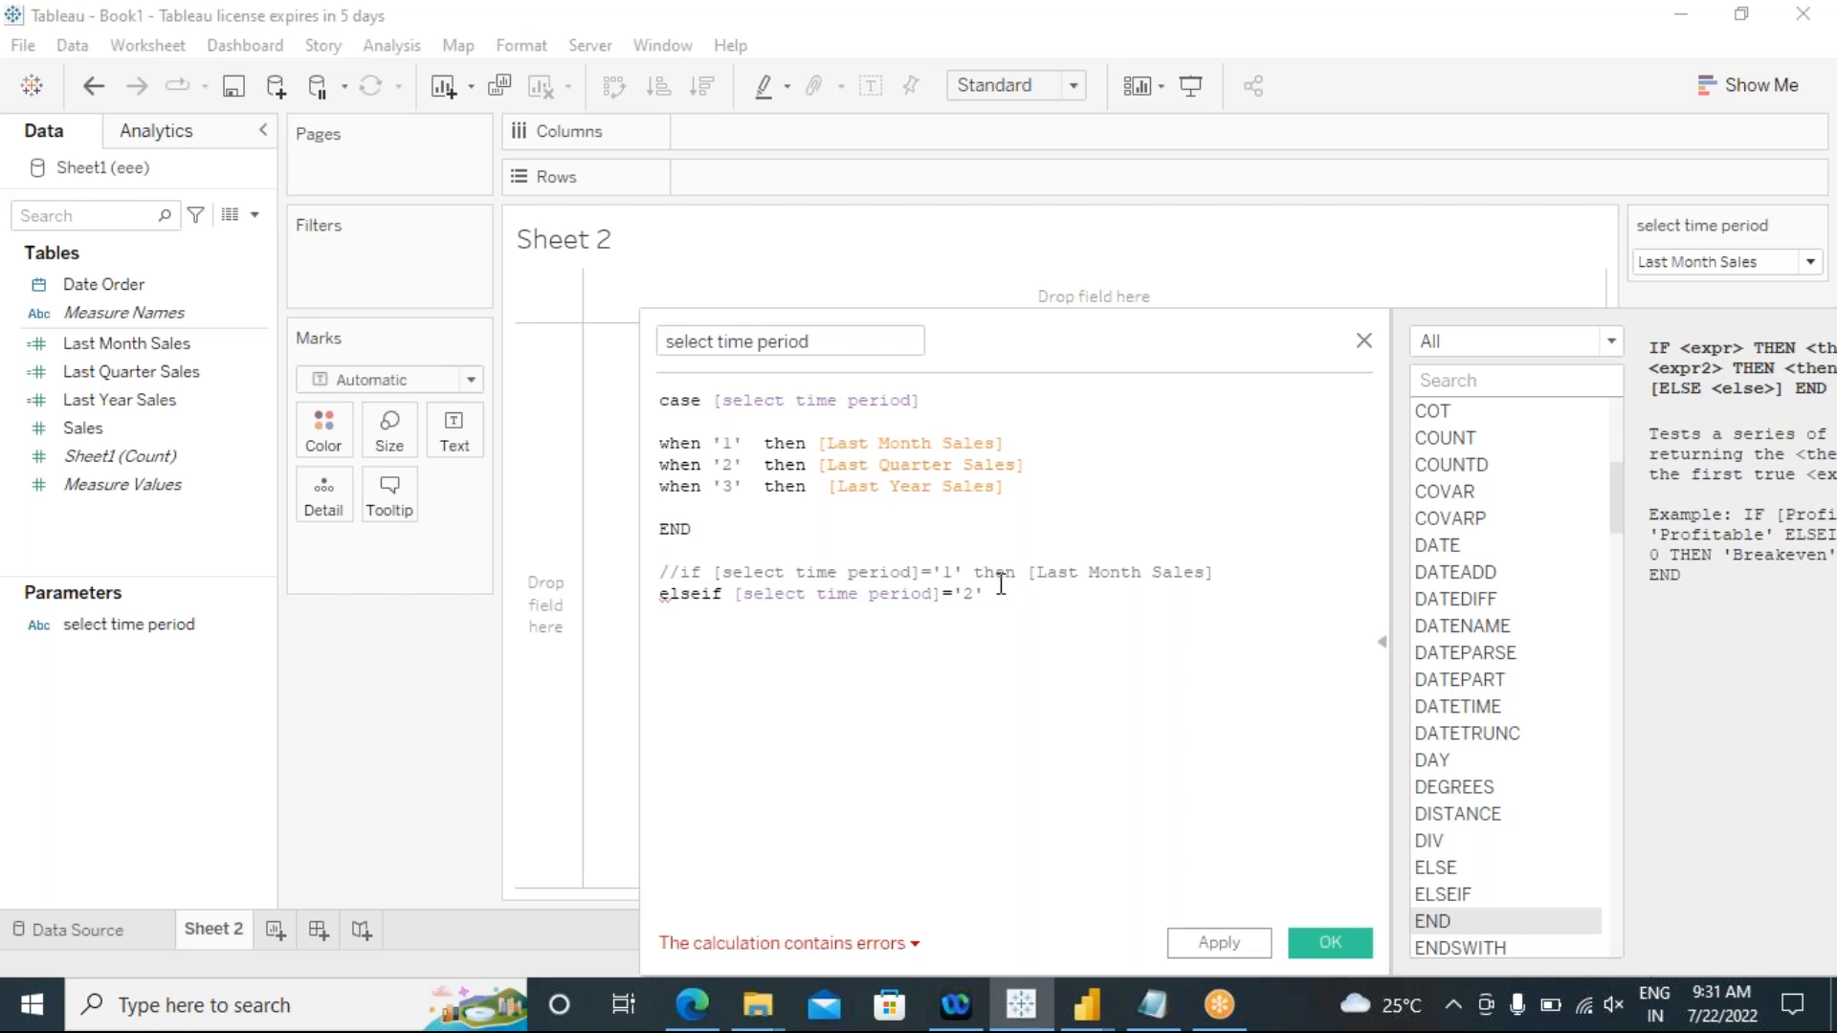
Step: Complete the elseif line with "then [Last Quarter Sales]" and begin another line
{"action": "left_click", "coordinate": [1003, 596]}
{"action": "type", "text": "then"}
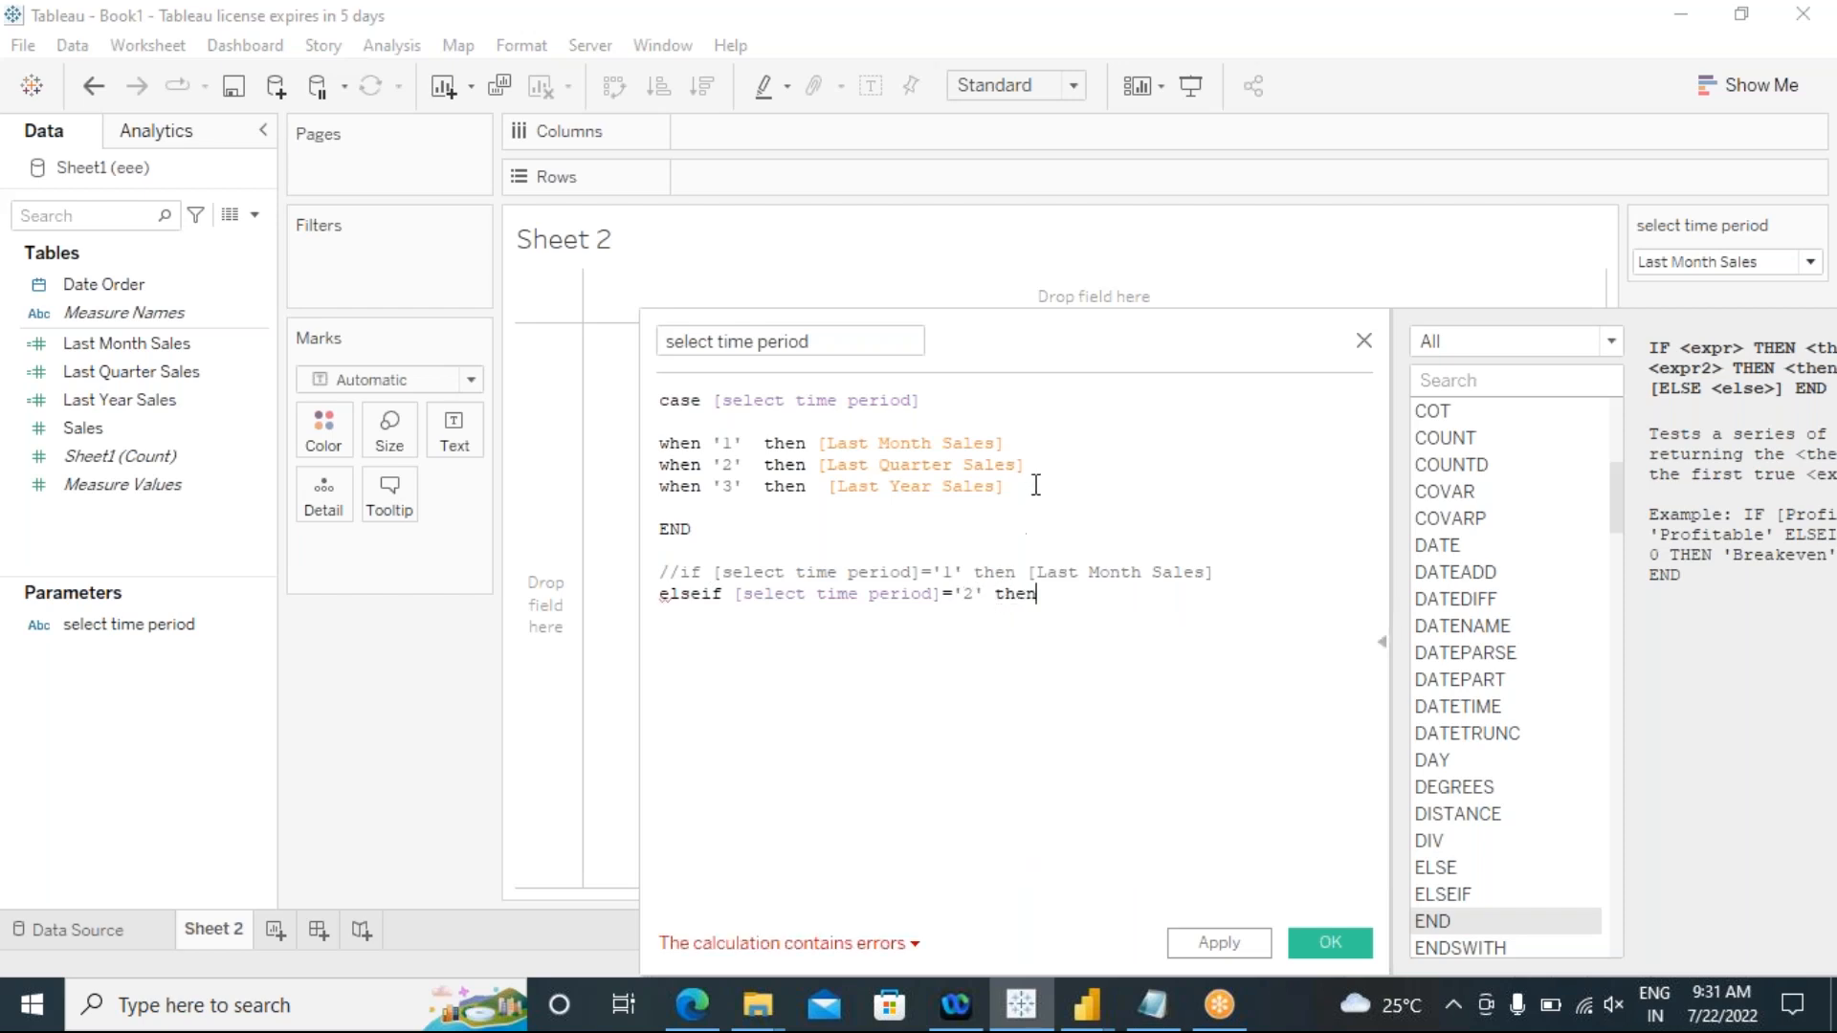
{"action": "left_click_drag", "start_coordinate": [1037, 486], "coordinate": [816, 465]}
{"action": "left_click", "coordinate": [1141, 529]}
{"action": "left_click_drag", "start_coordinate": [1026, 465], "coordinate": [821, 471]}
{"action": "key", "text": "ctrl+c"}
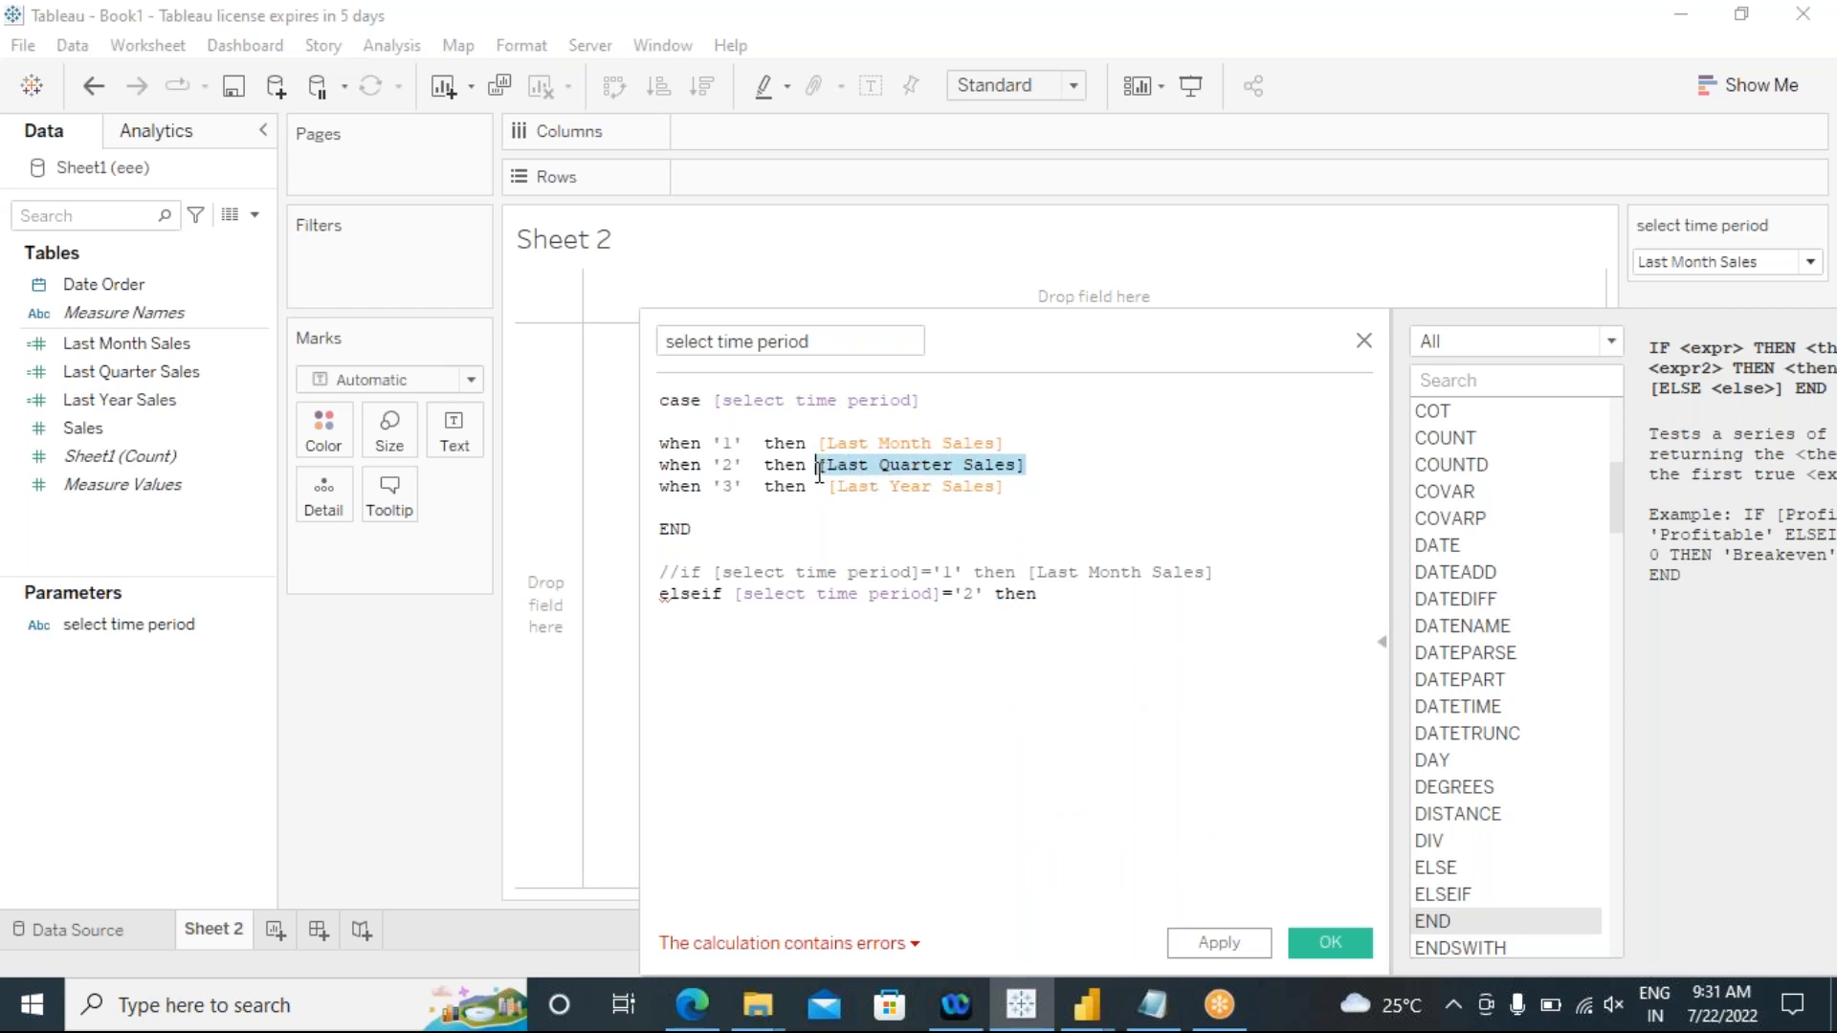
{"action": "left_click", "coordinate": [1092, 595]}
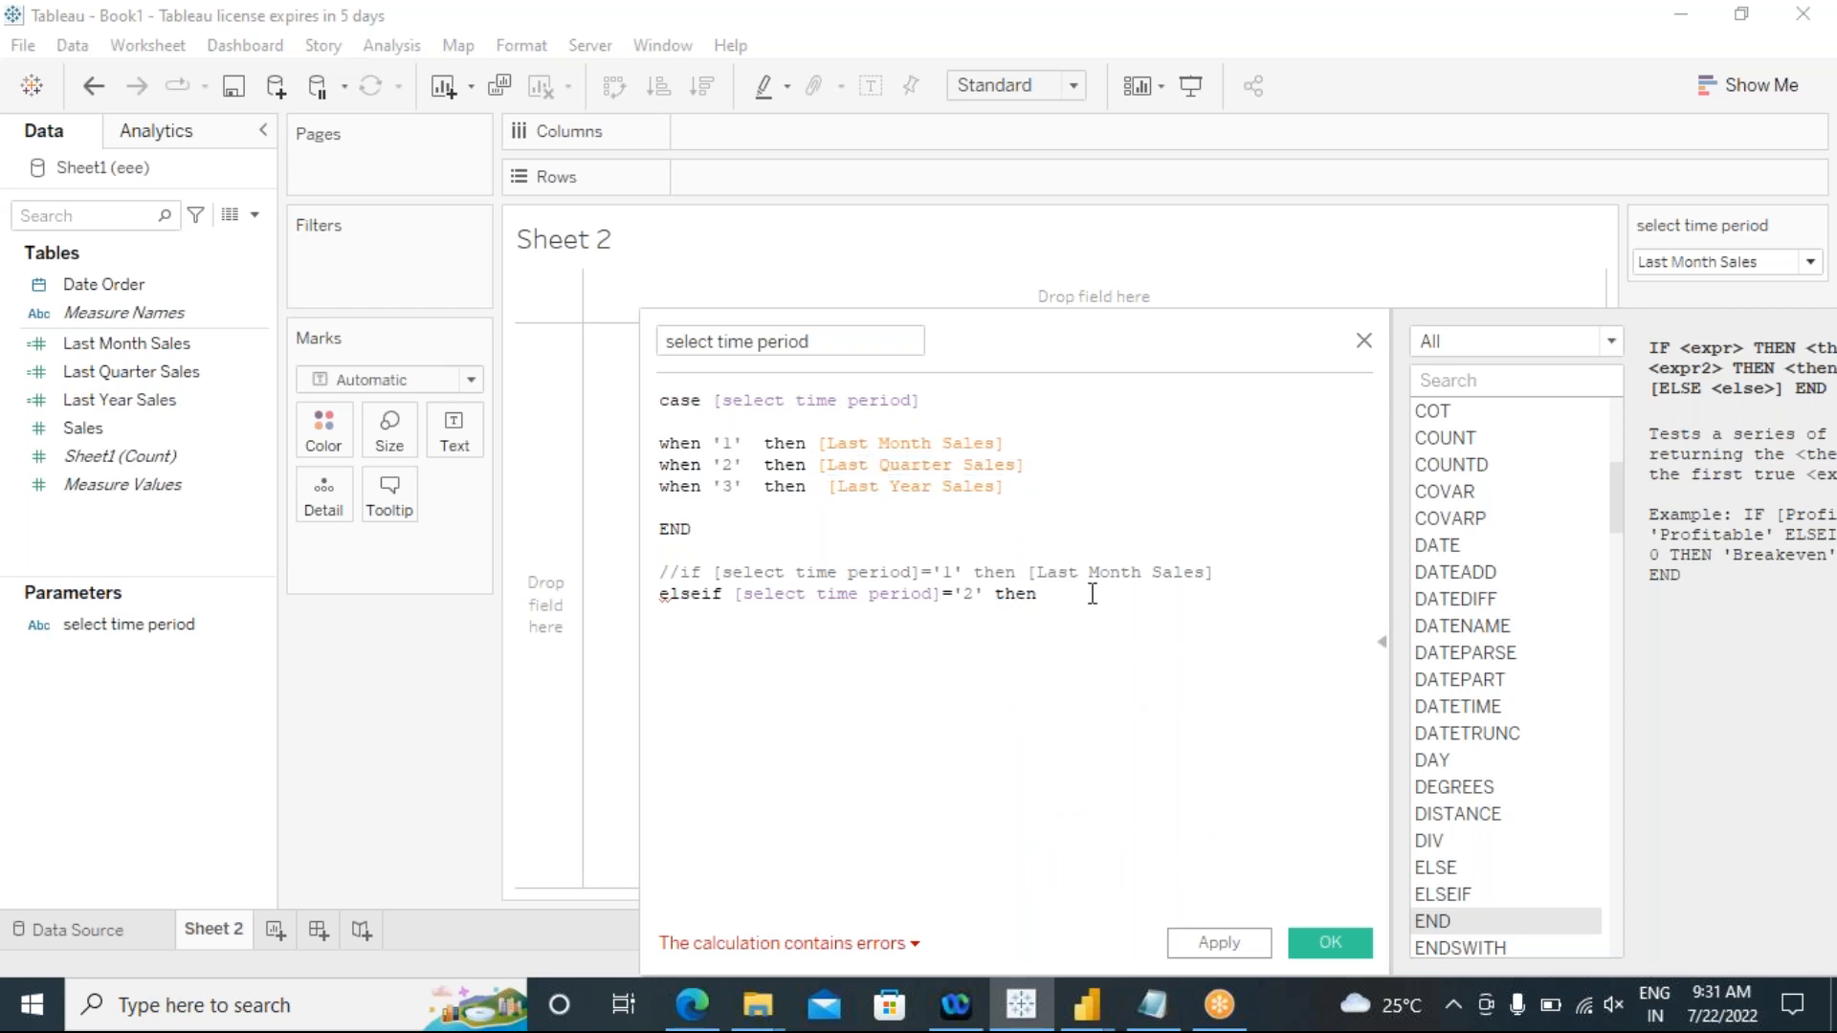
{"action": "key", "text": "ctrl+v"}
{"action": "key", "text": "Return"}
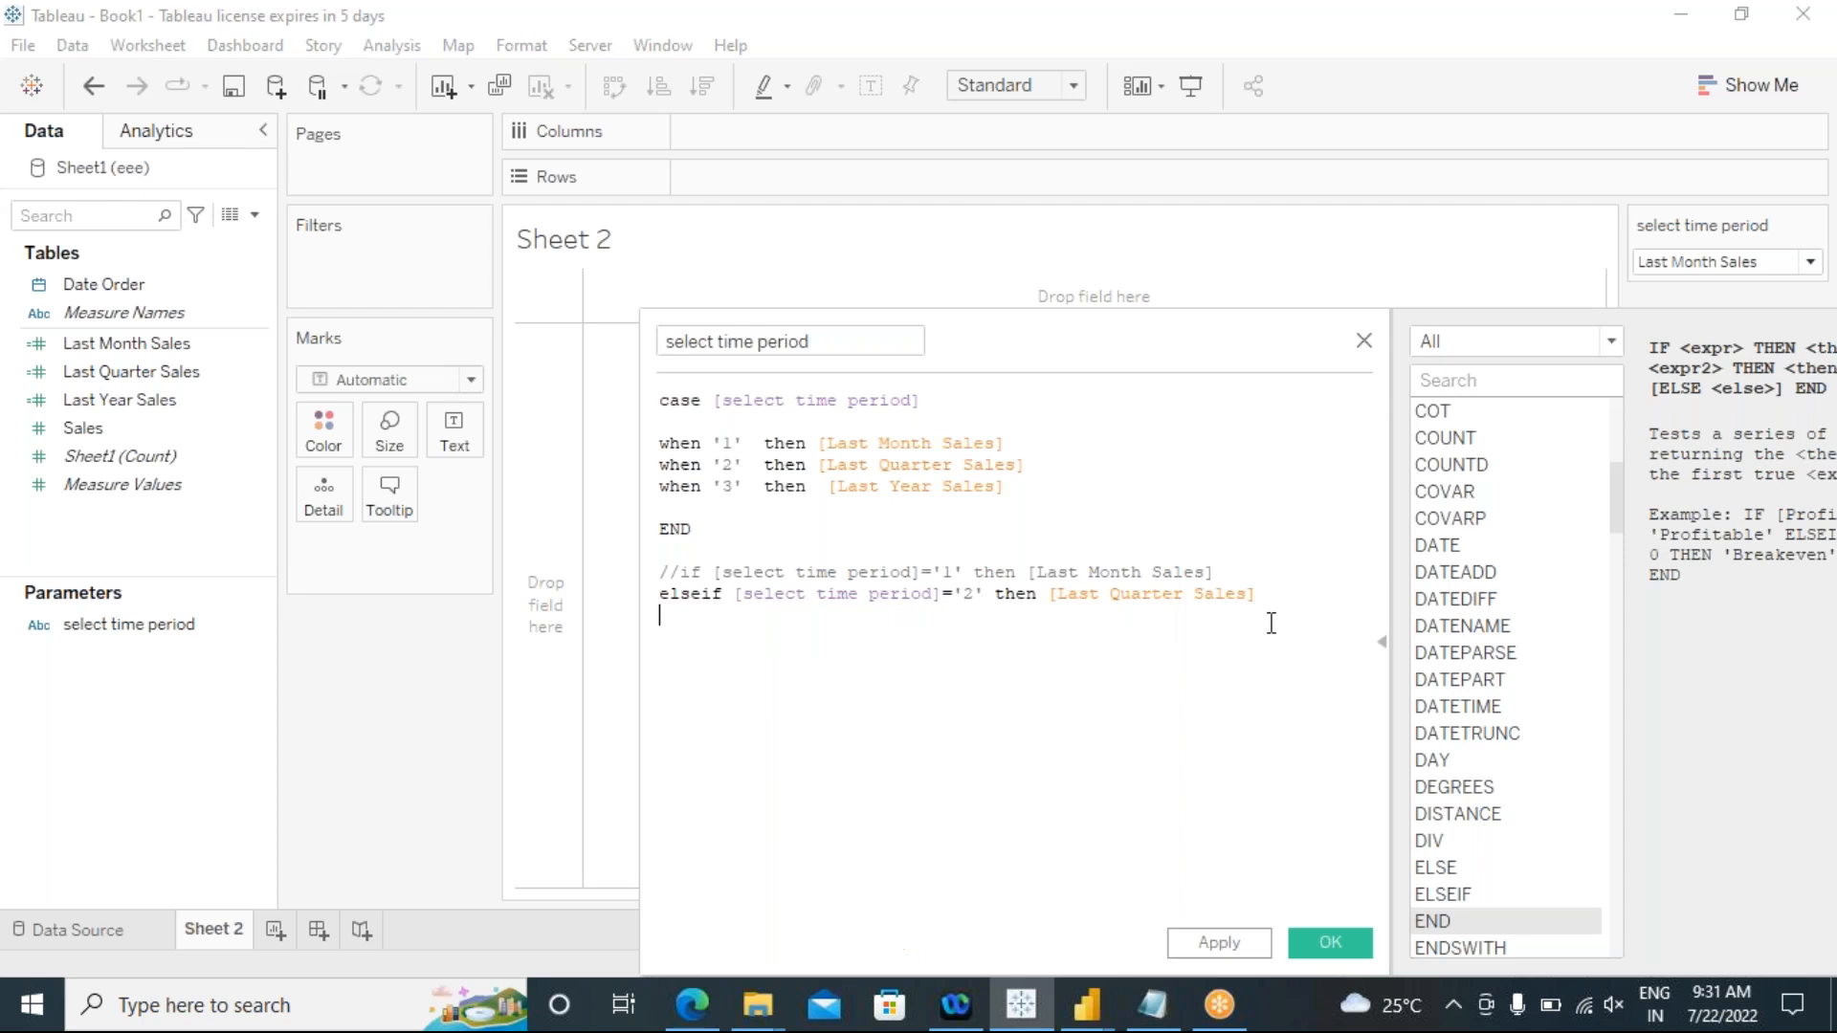
Step: Finish the IF alternative with the line "else [Last Year Sales] END"
{"action": "type", "text": "else"}
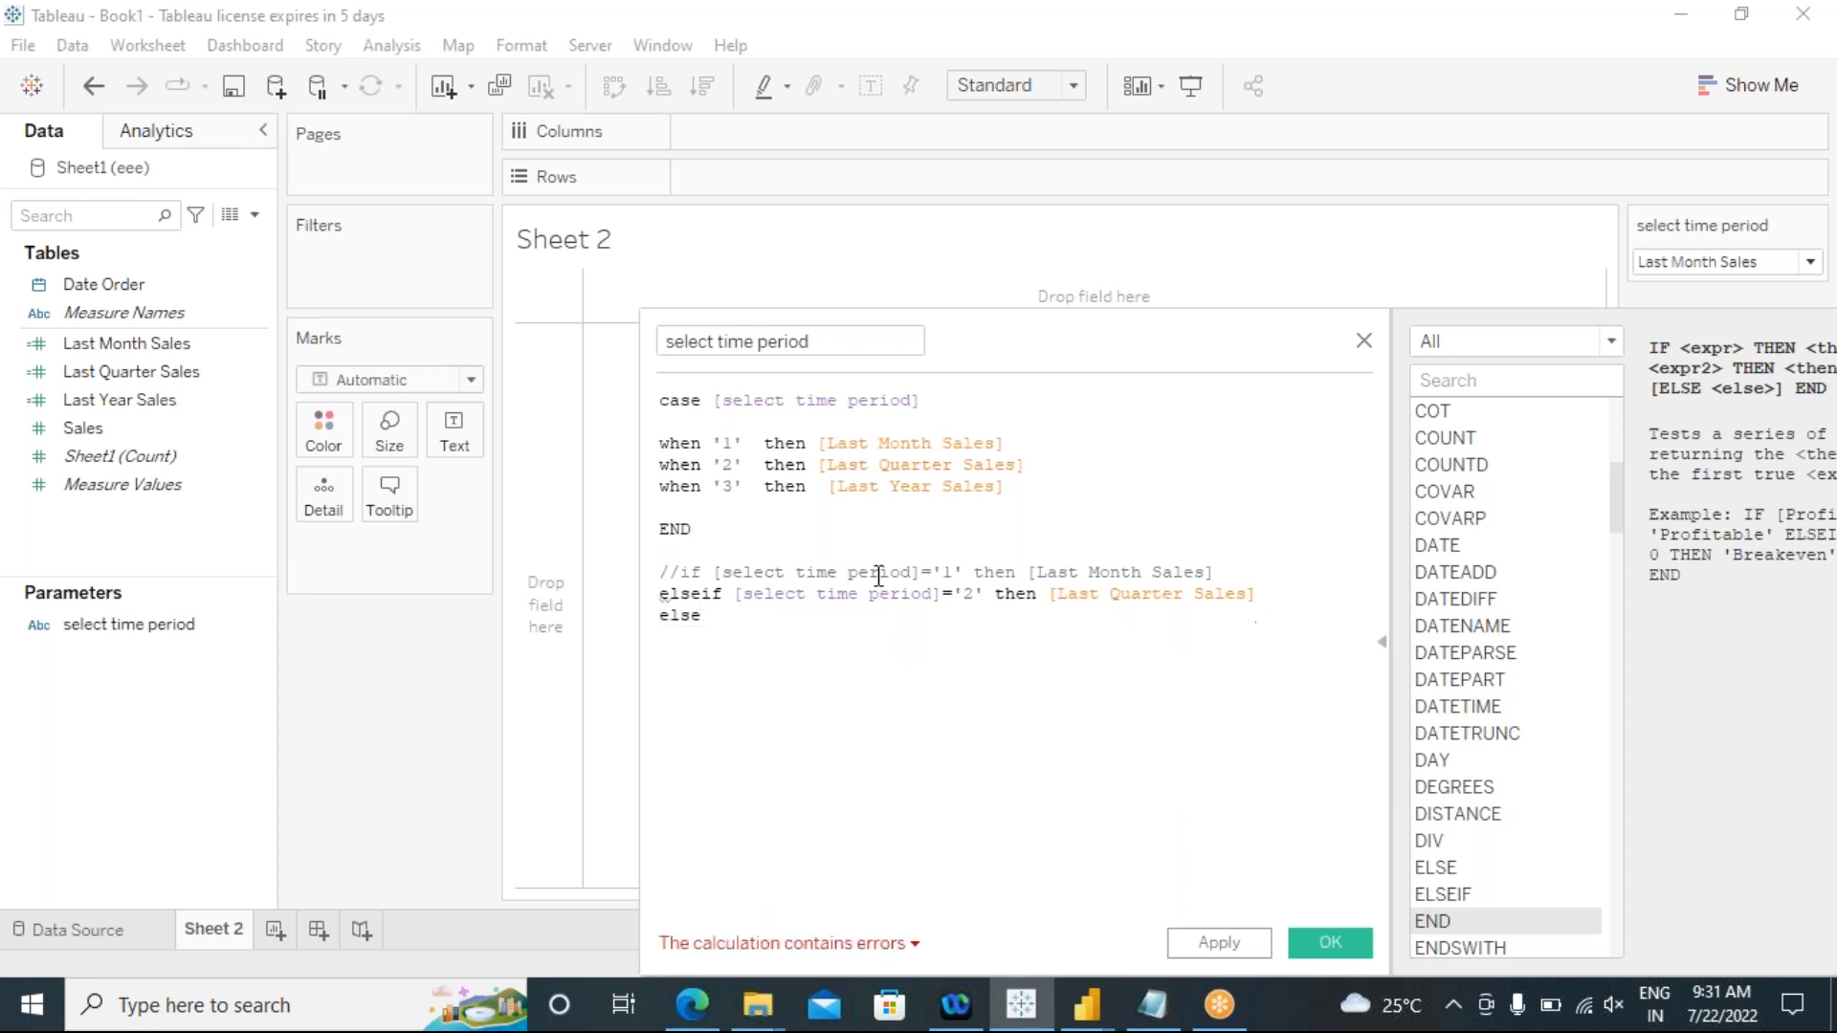
{"action": "left_click_drag", "start_coordinate": [1004, 486], "coordinate": [829, 487]}
{"action": "key", "text": "ctrl+c"}
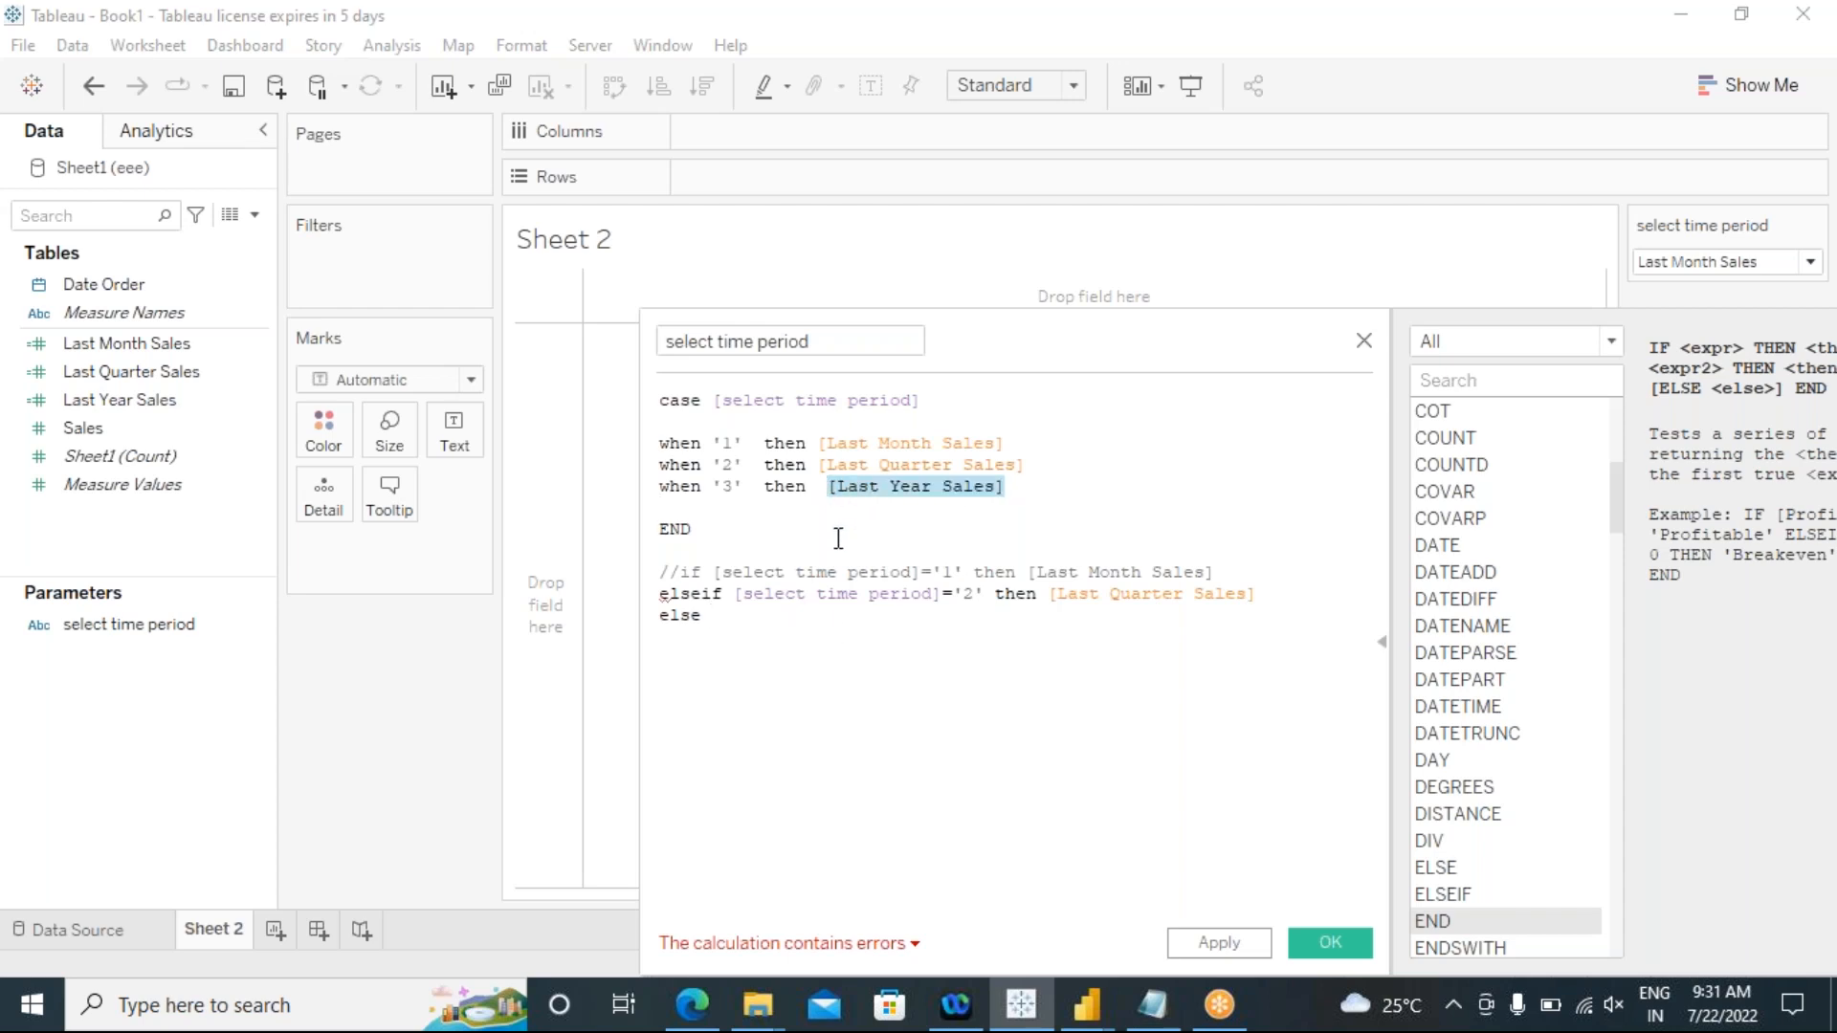
{"action": "left_click", "coordinate": [746, 622]}
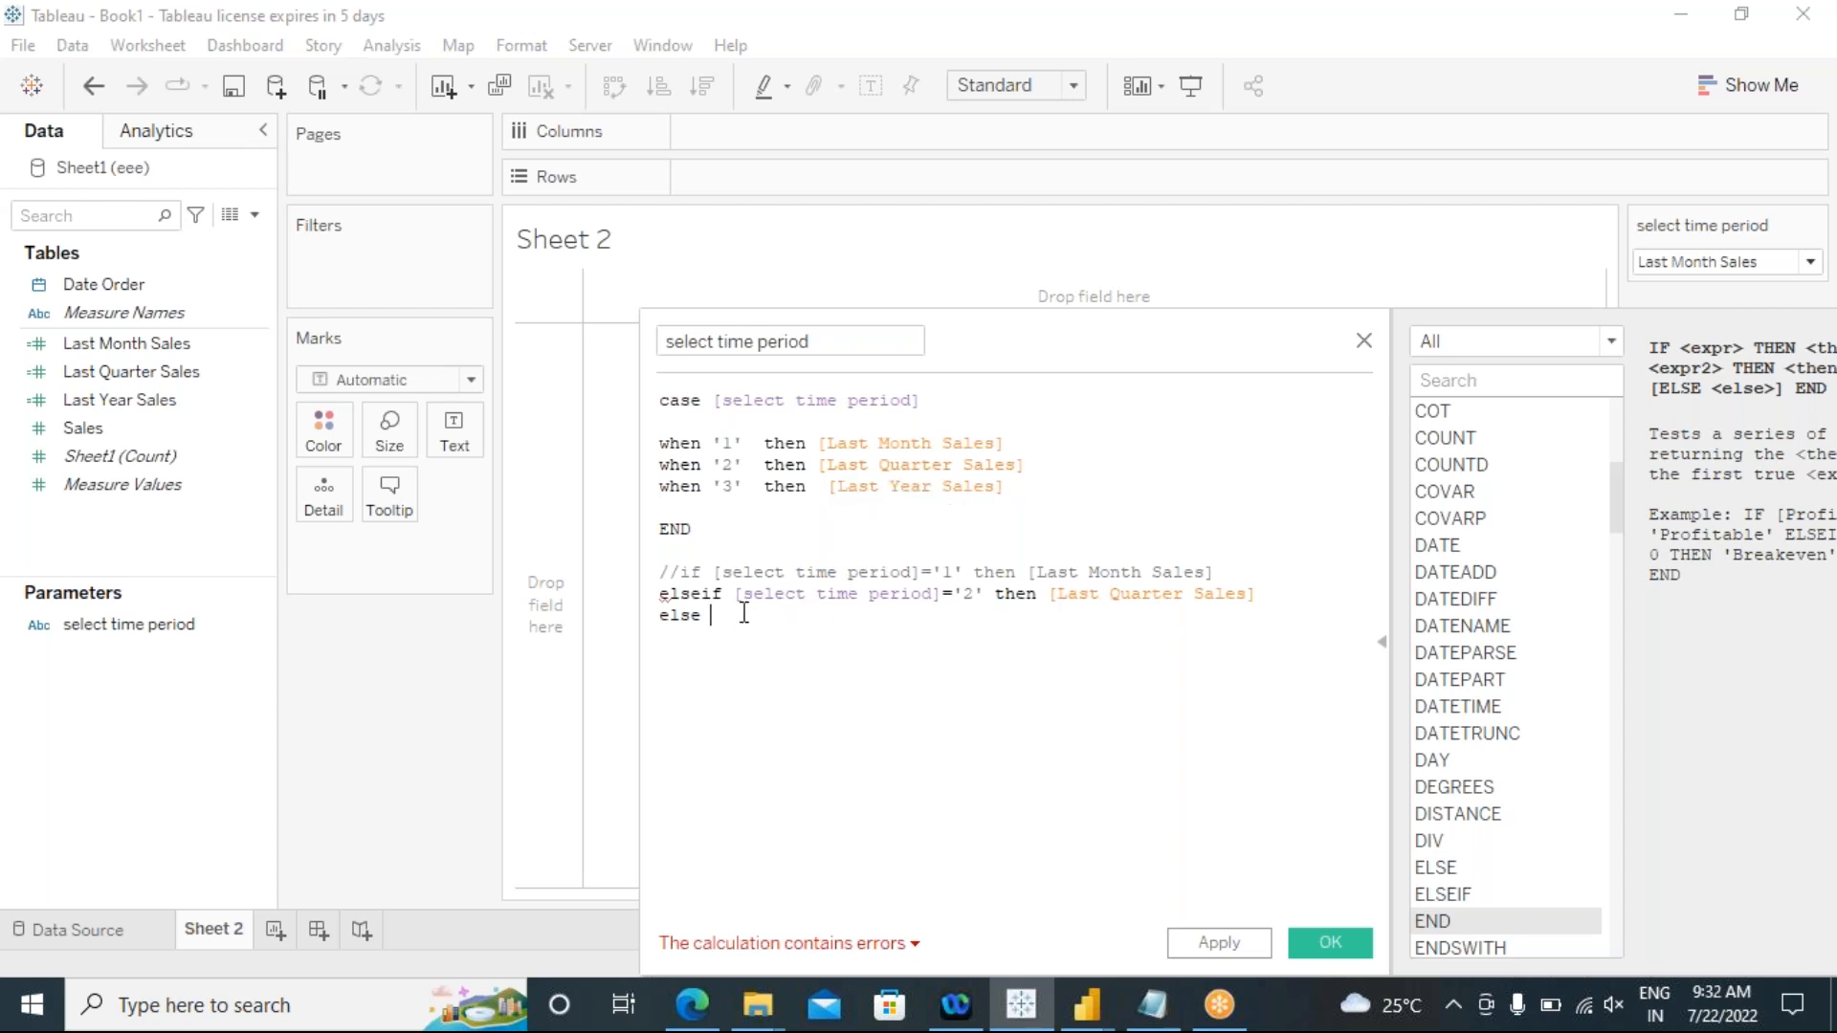
{"action": "key", "text": "ctrl+v"}
{"action": "type", "text": "end"}
{"action": "left_click", "coordinate": [953, 640]}
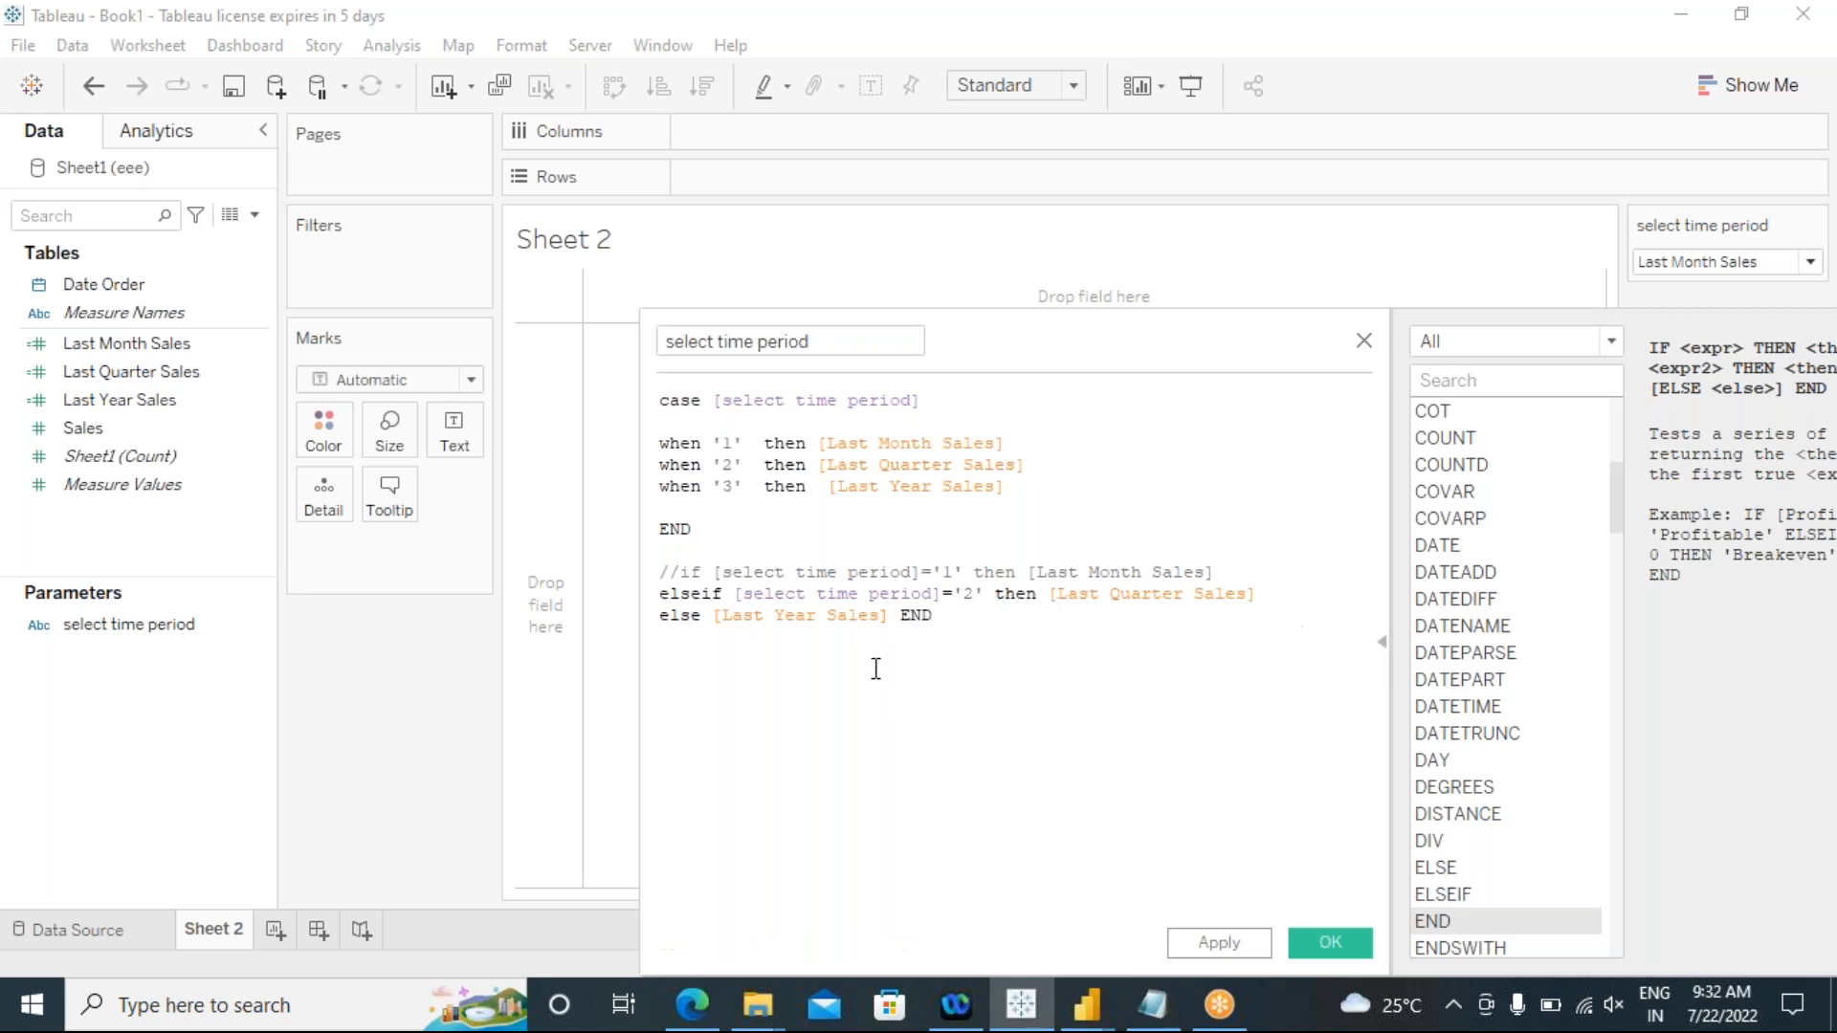
Step: Comment out the elseif and else lines with "//", then apply and save the calculated field
{"action": "left_click", "coordinate": [662, 598]}
{"action": "type", "text": "//"}
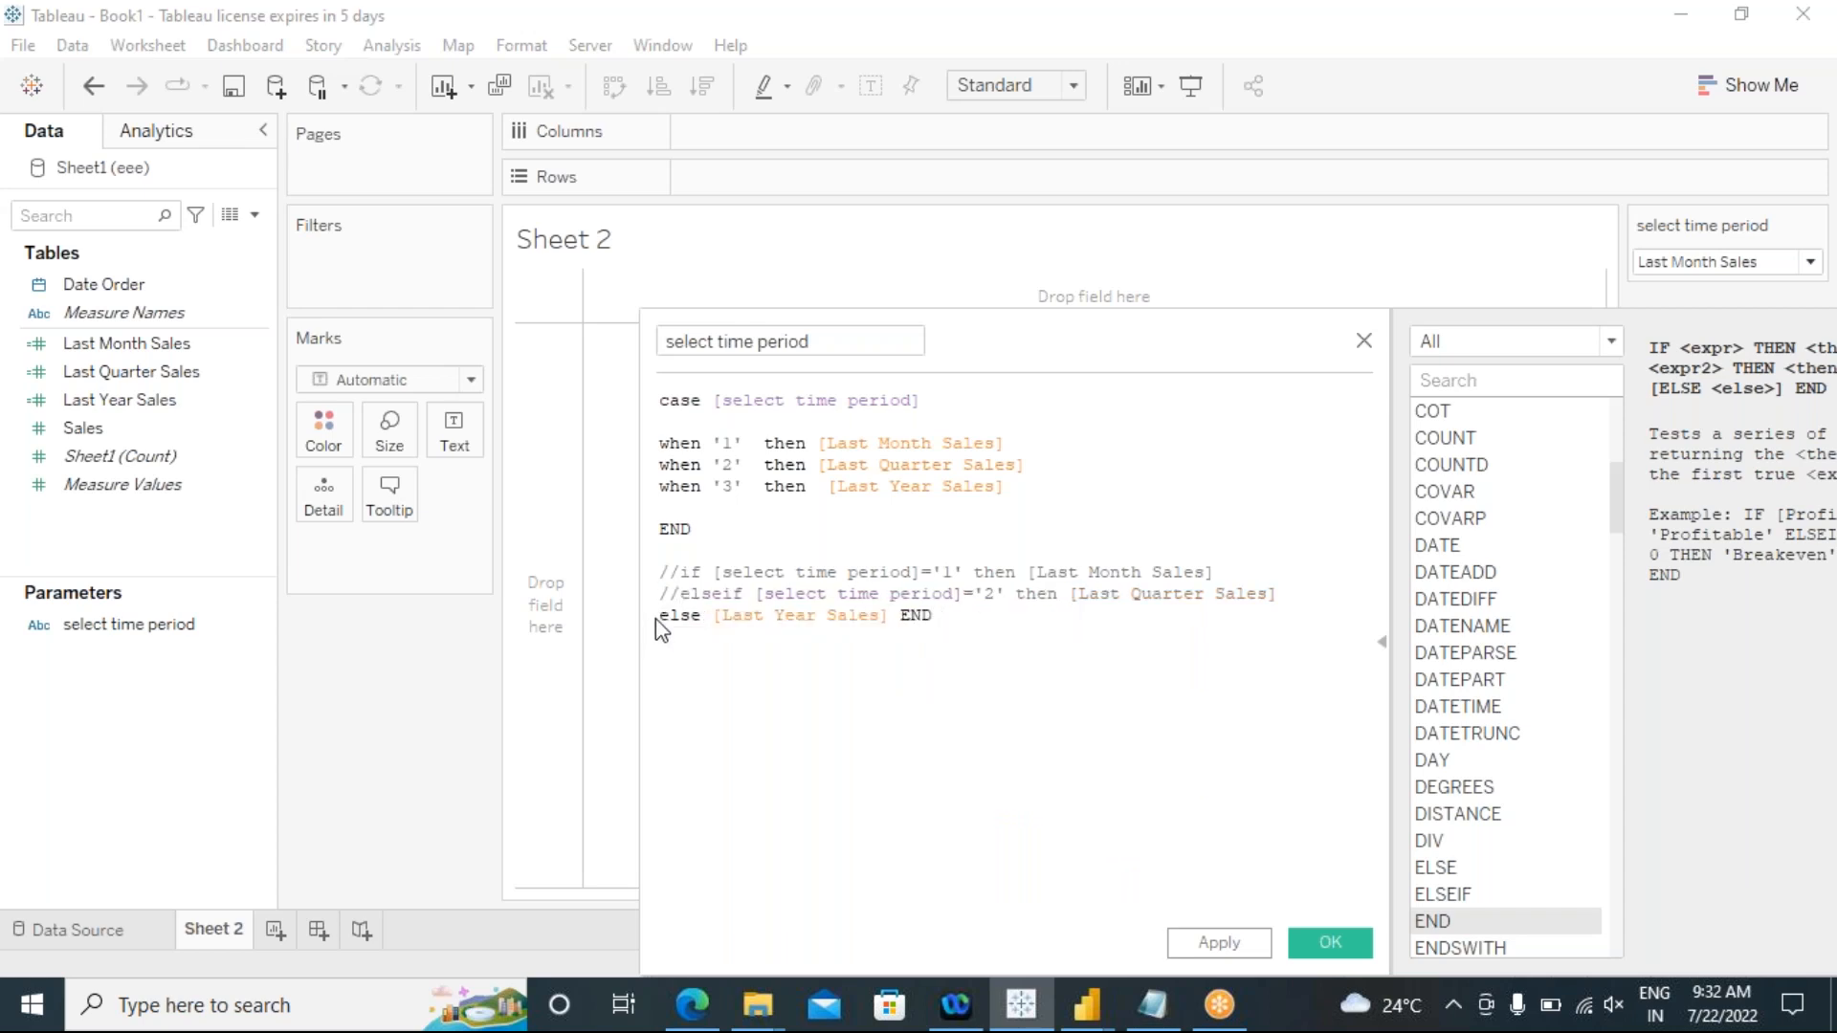
{"action": "left_click", "coordinate": [657, 618]}
{"action": "type", "text": "//"}
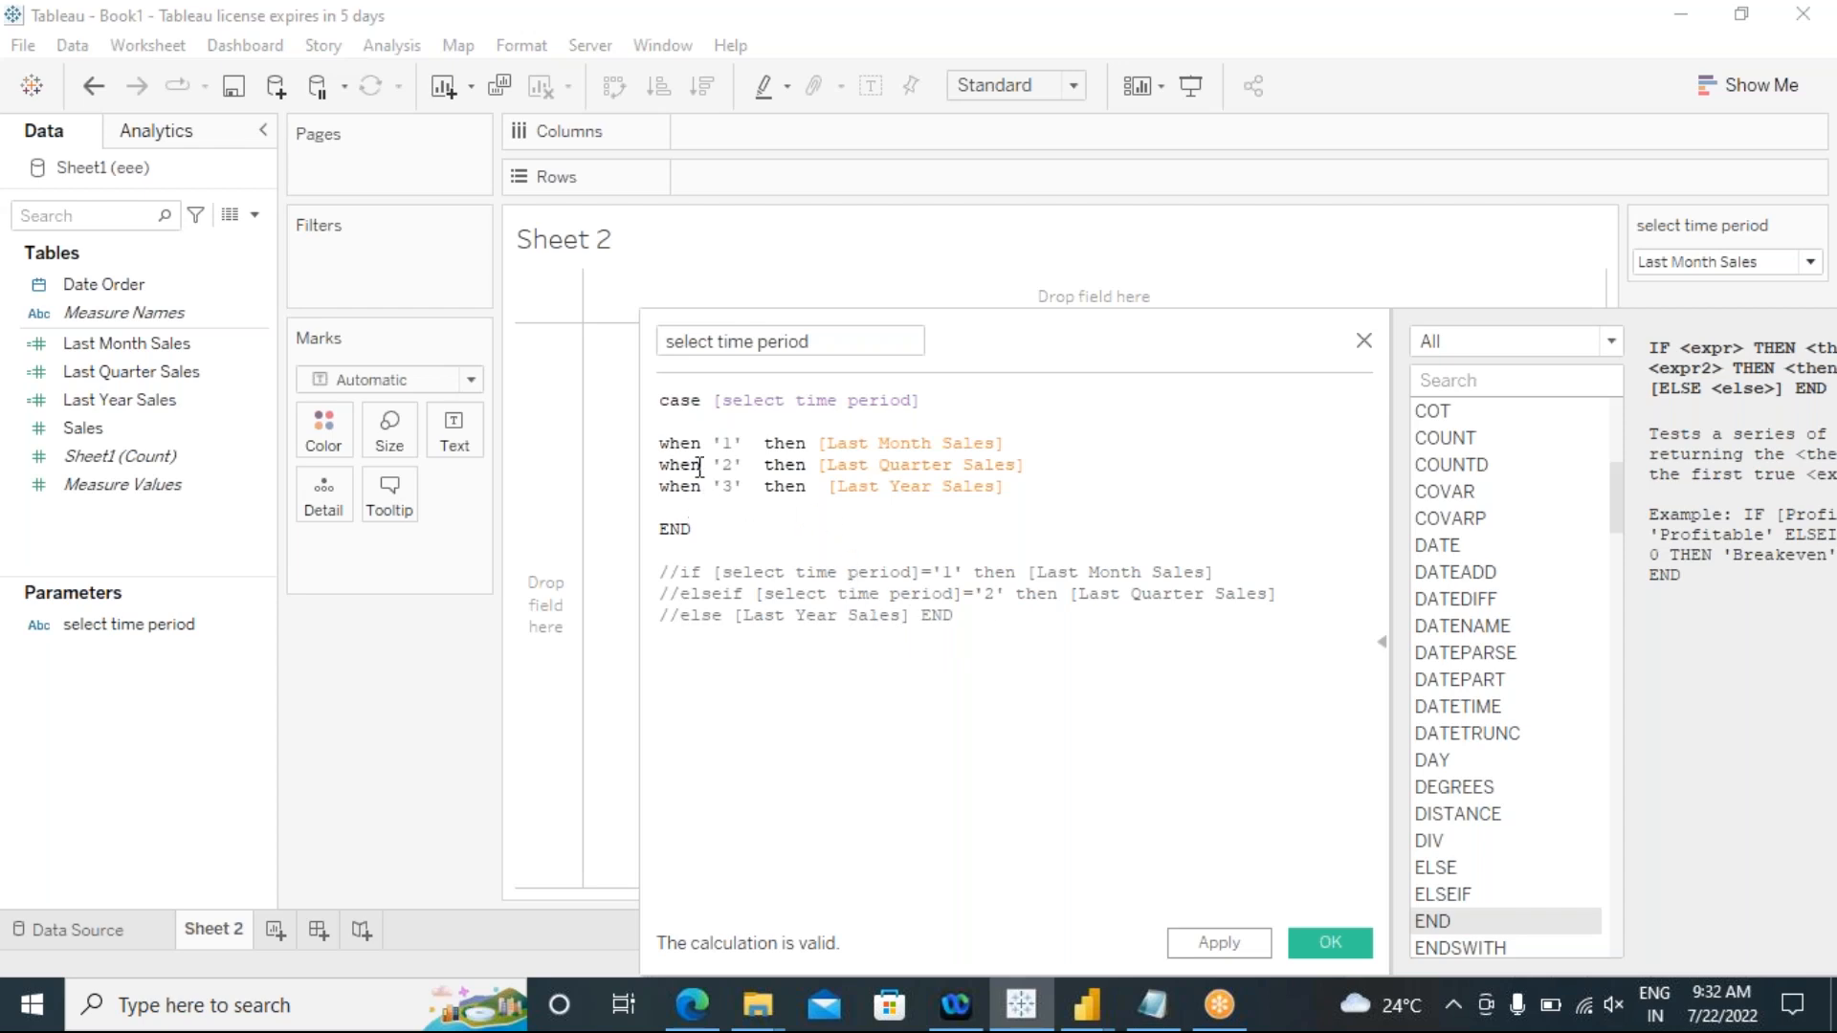
{"action": "left_click", "coordinate": [1229, 943]}
{"action": "left_click", "coordinate": [1312, 945]}
Step: Show the select time period measure as text on the sheet and fit the sheet to Entire View
{"action": "left_click_drag", "start_coordinate": [115, 466], "coordinate": [862, 533]}
{"action": "left_click_drag", "start_coordinate": [772, 131], "coordinate": [453, 431]}
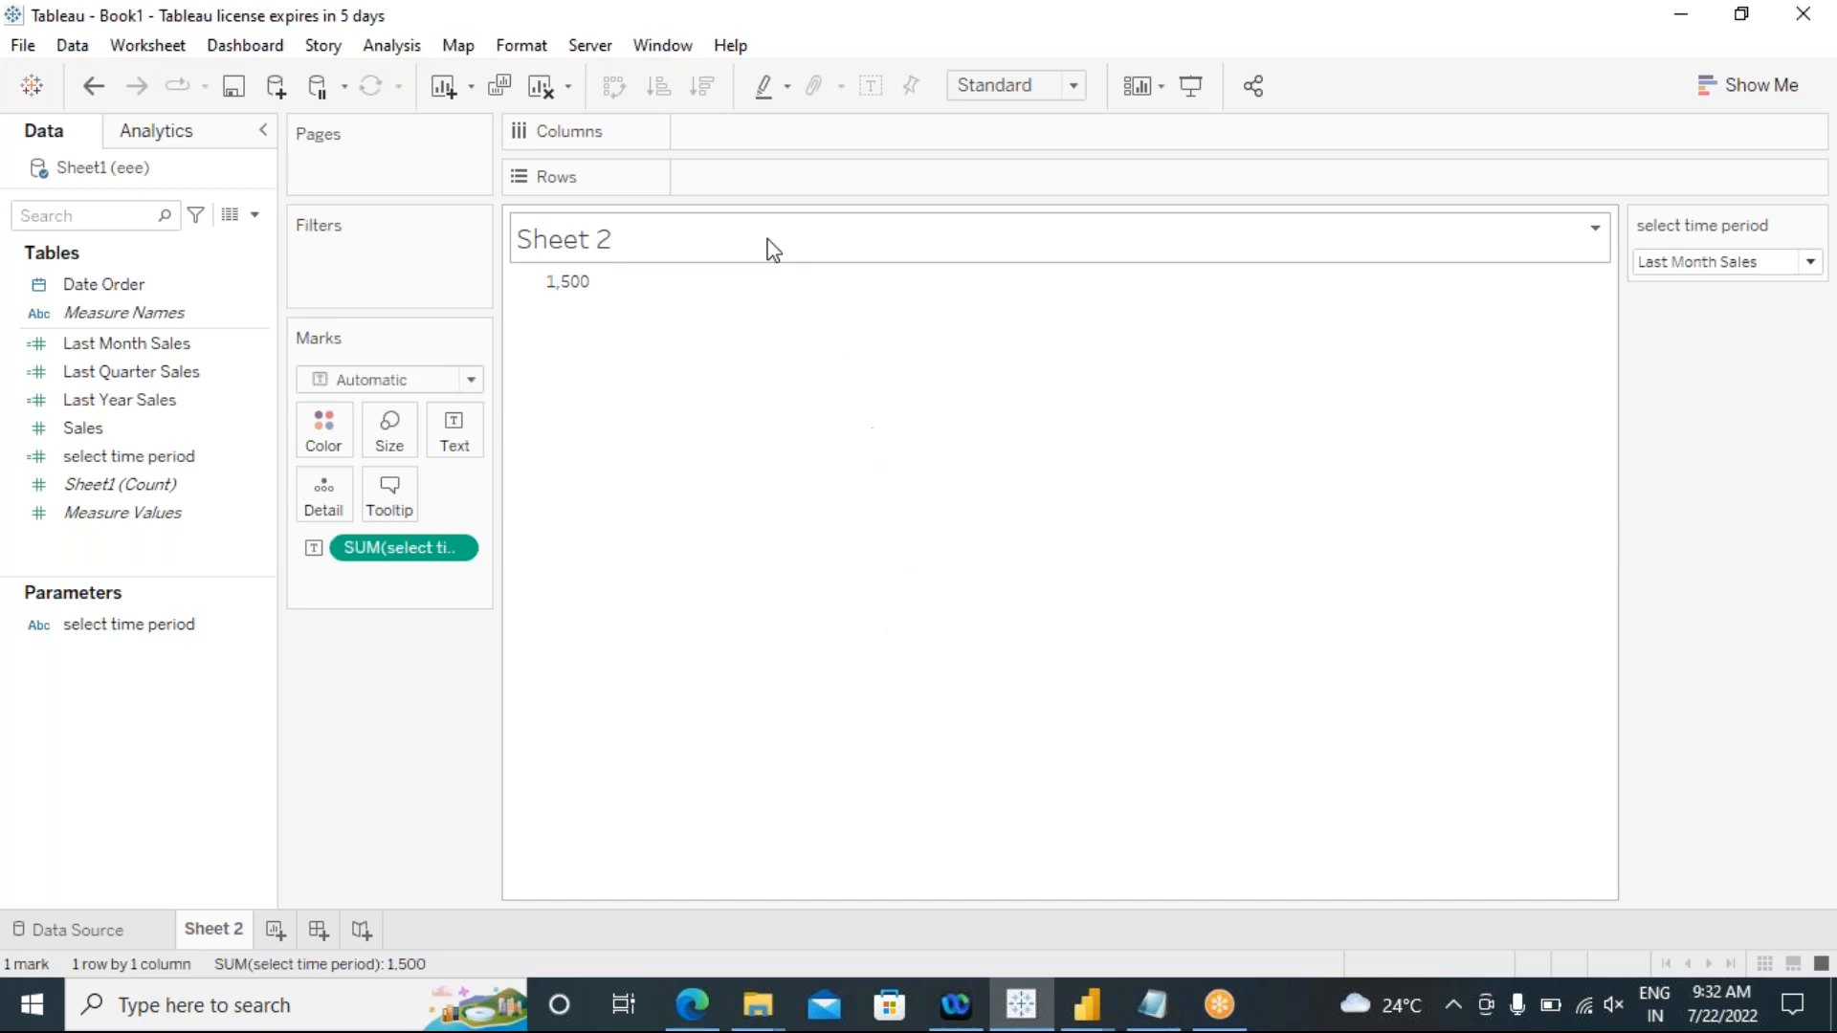
{"action": "left_click", "coordinate": [1080, 87]}
{"action": "left_click", "coordinate": [1002, 183]}
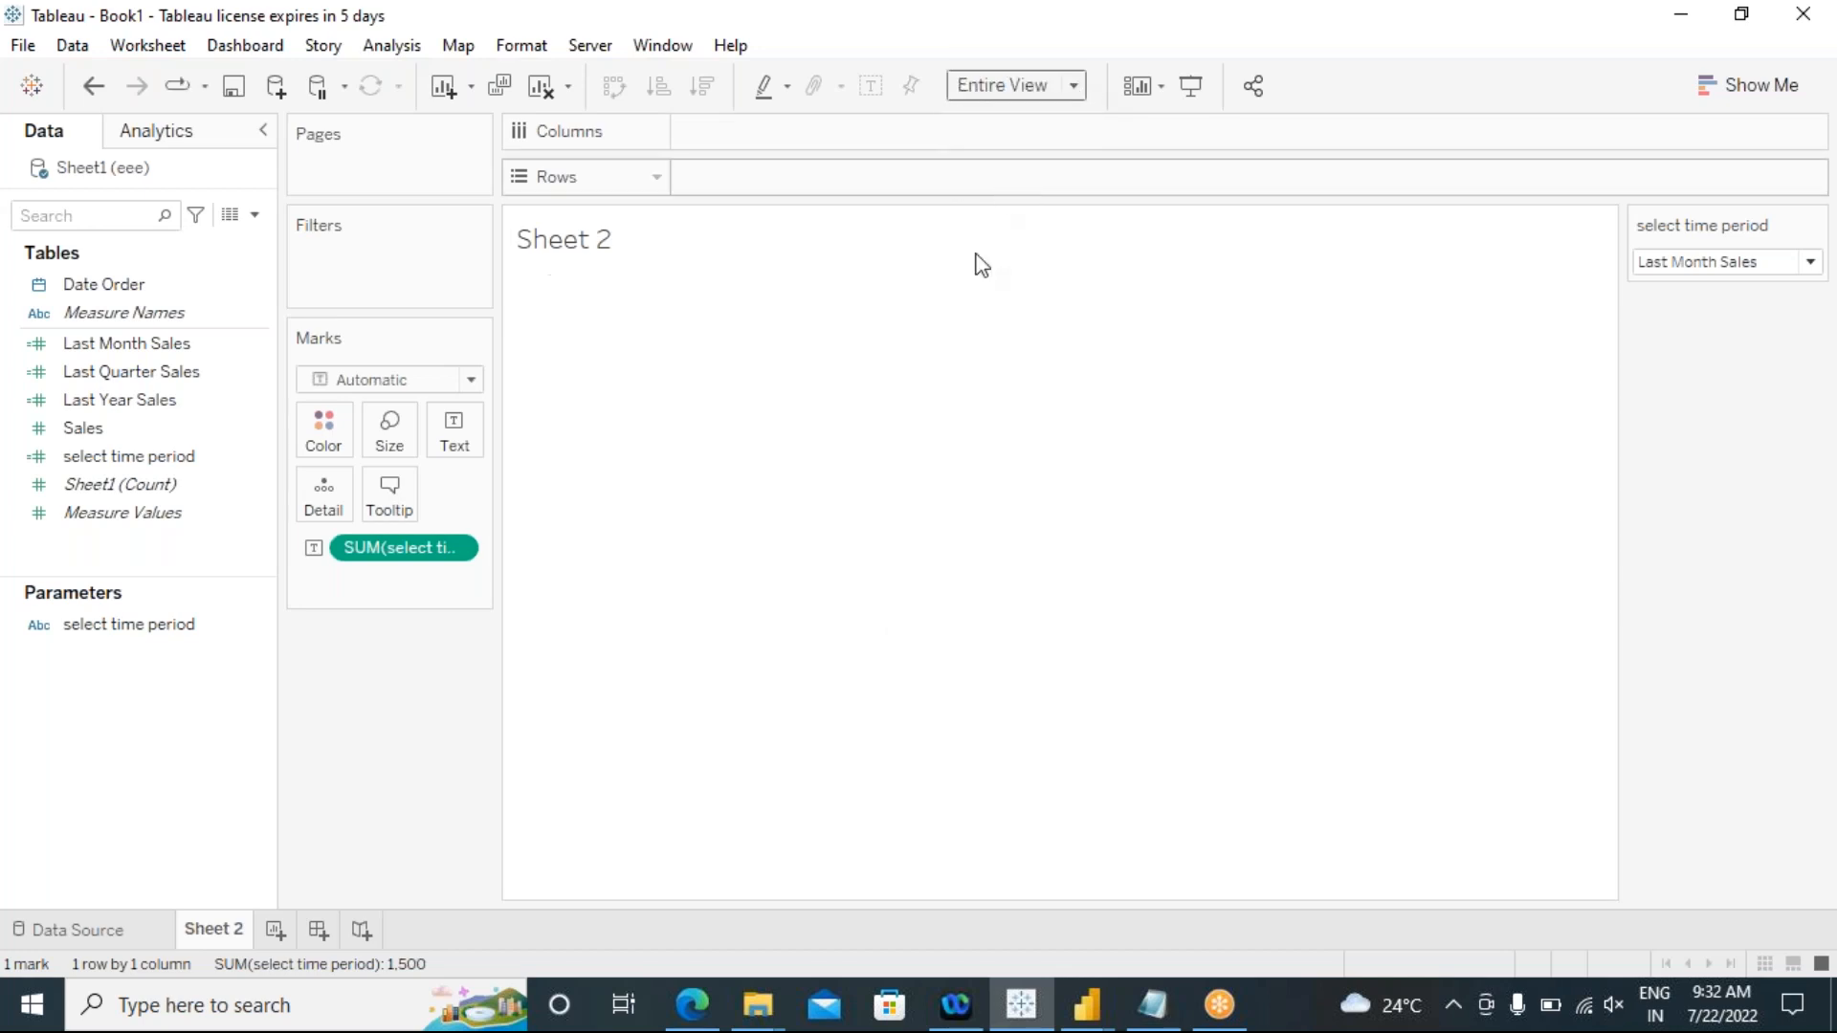
Step: Format the sheet's text label in Tableau Medium, size 48, bold
{"action": "left_click", "coordinate": [474, 445]}
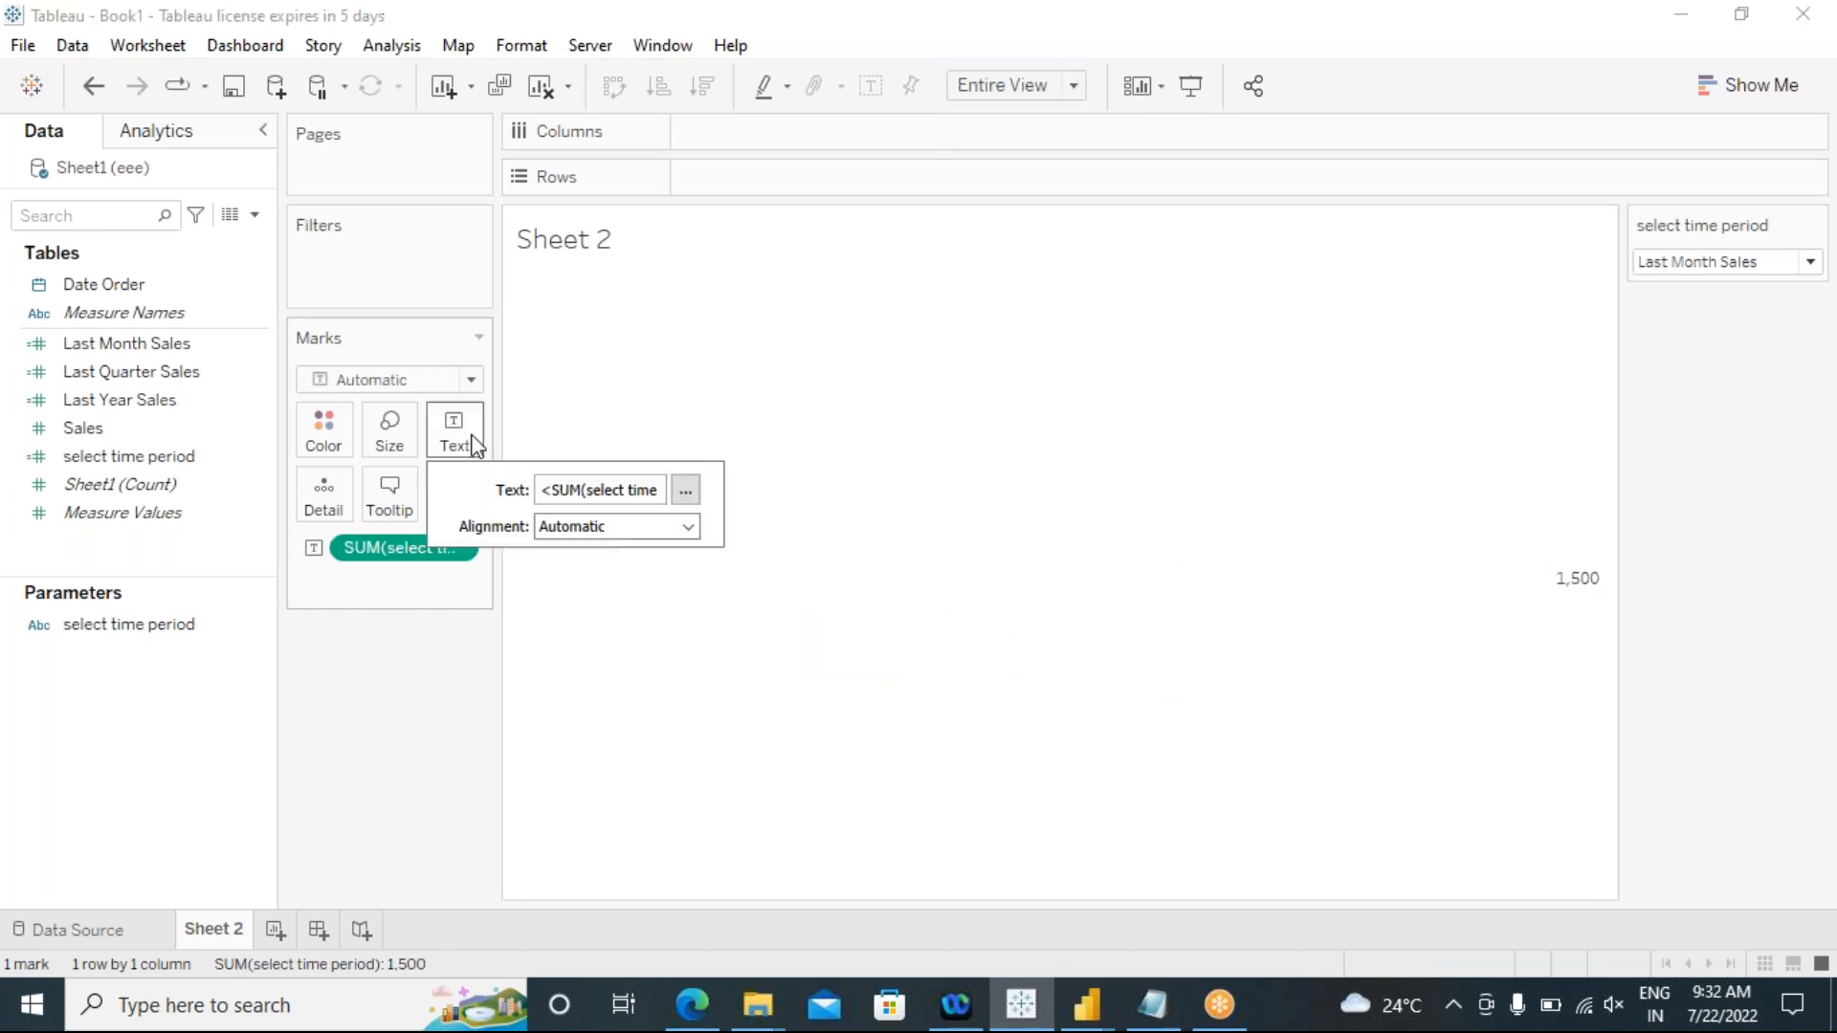
{"action": "left_click", "coordinate": [683, 490]}
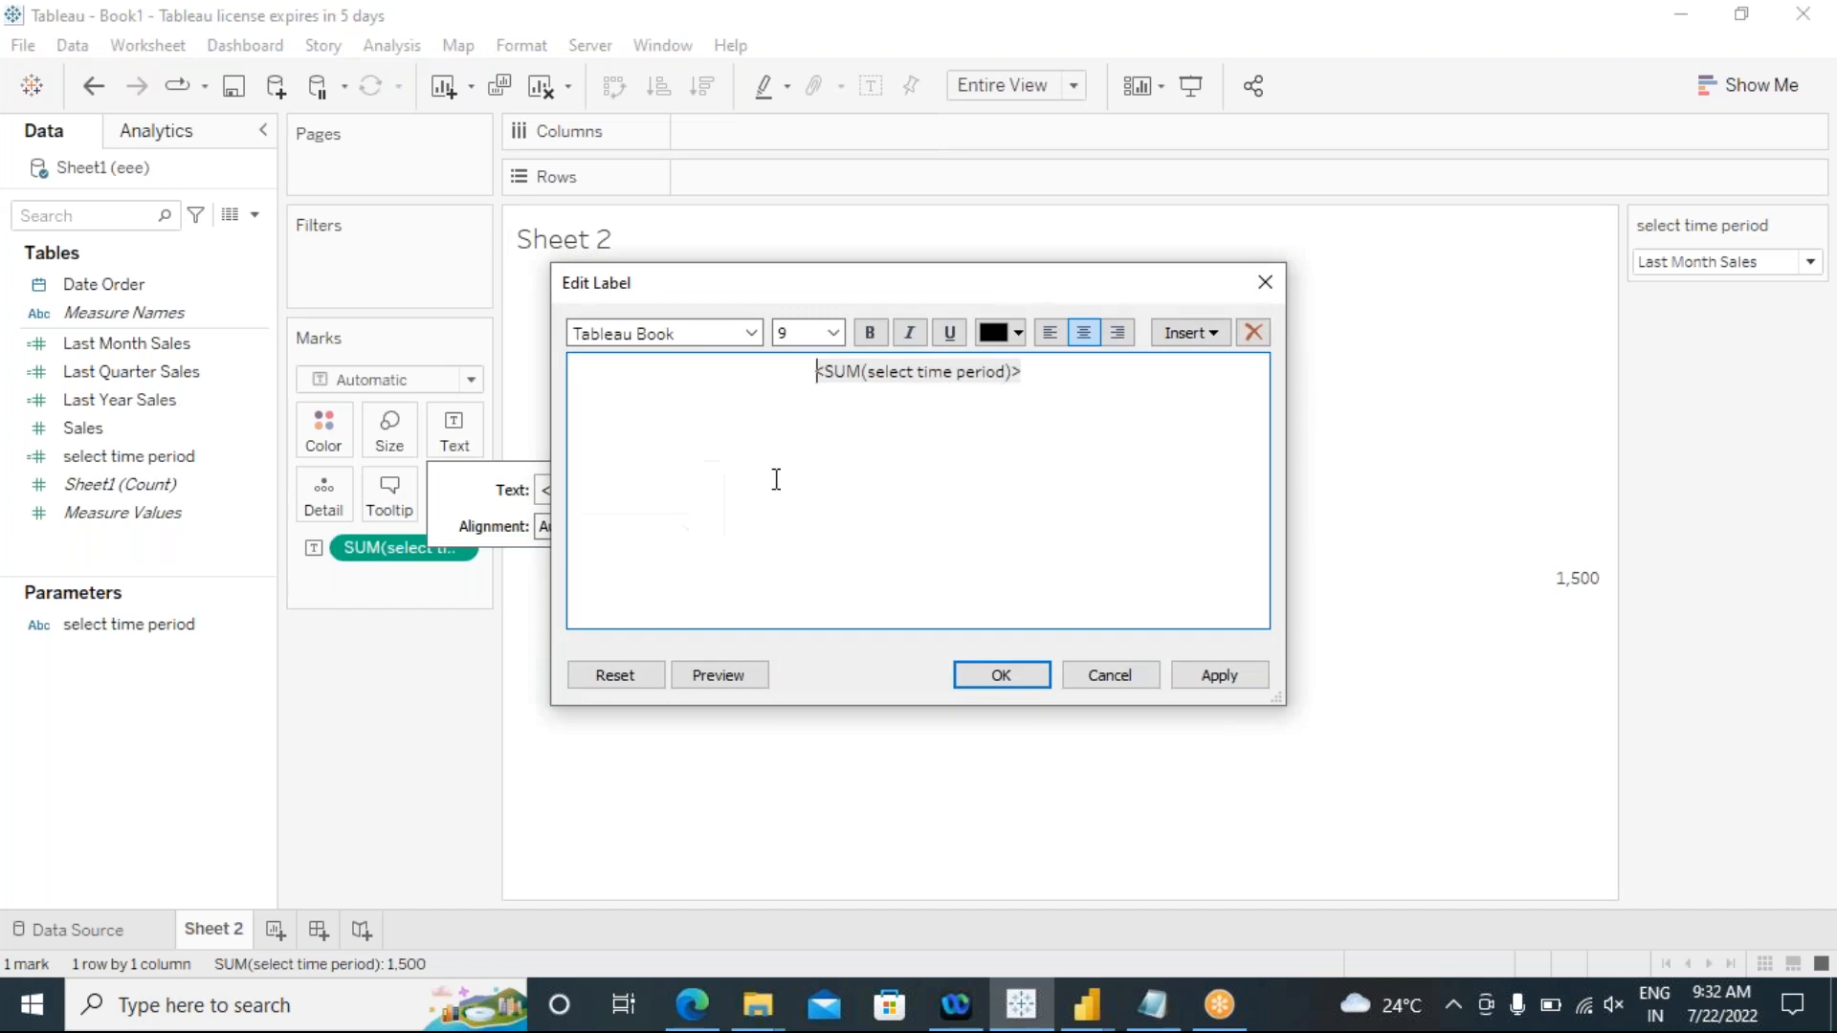
{"action": "left_click_drag", "start_coordinate": [1046, 378], "coordinate": [731, 357]}
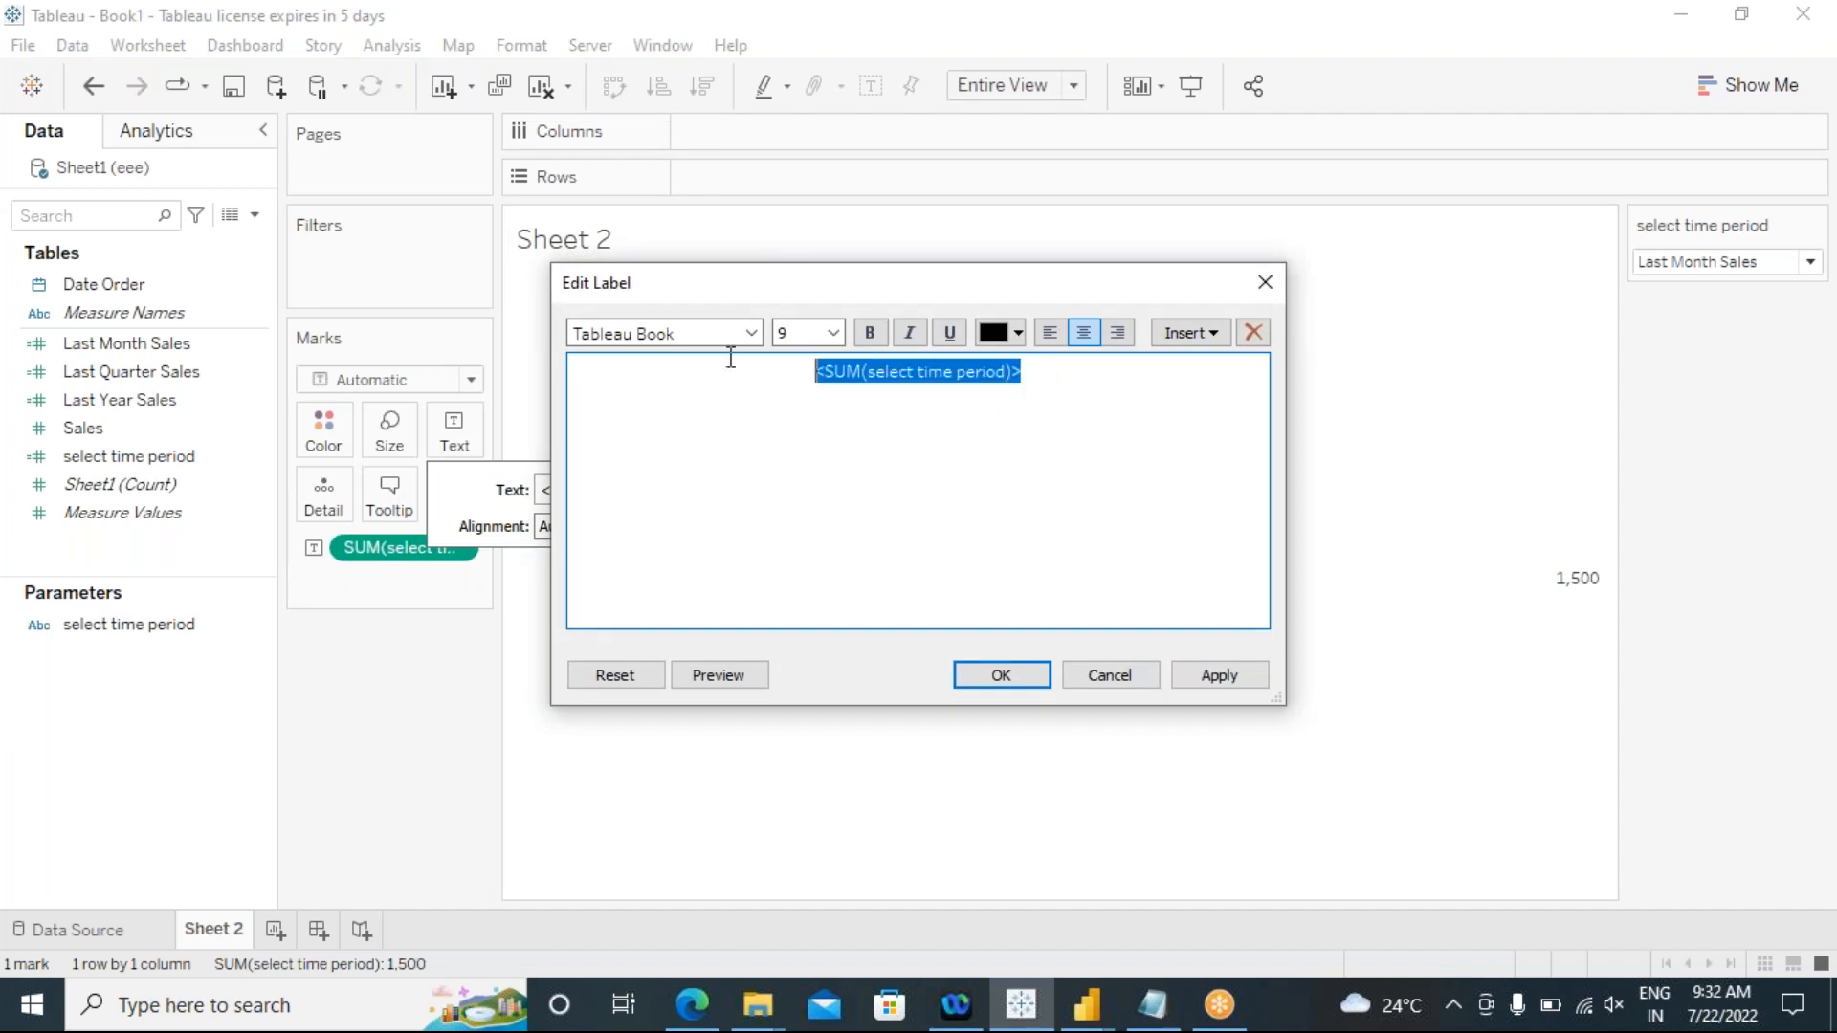
{"action": "left_click", "coordinate": [834, 333]}
{"action": "left_click", "coordinate": [787, 617]}
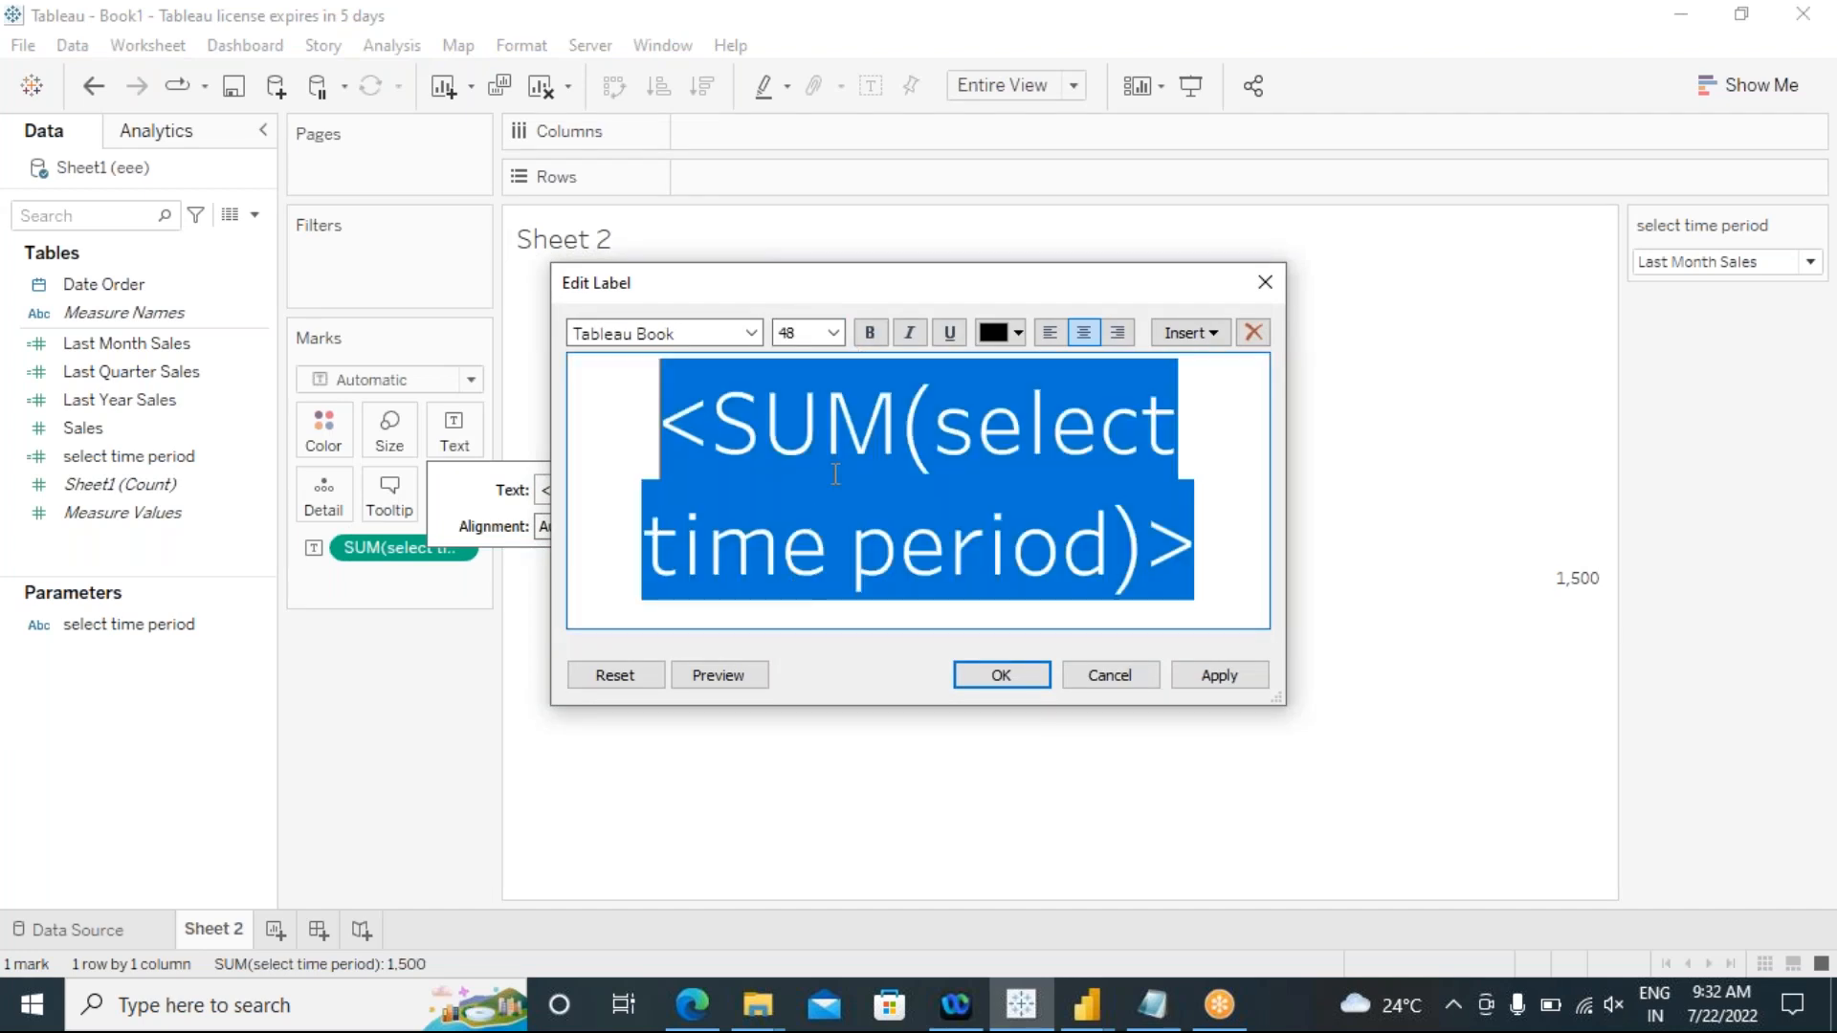
{"action": "left_click", "coordinate": [871, 335]}
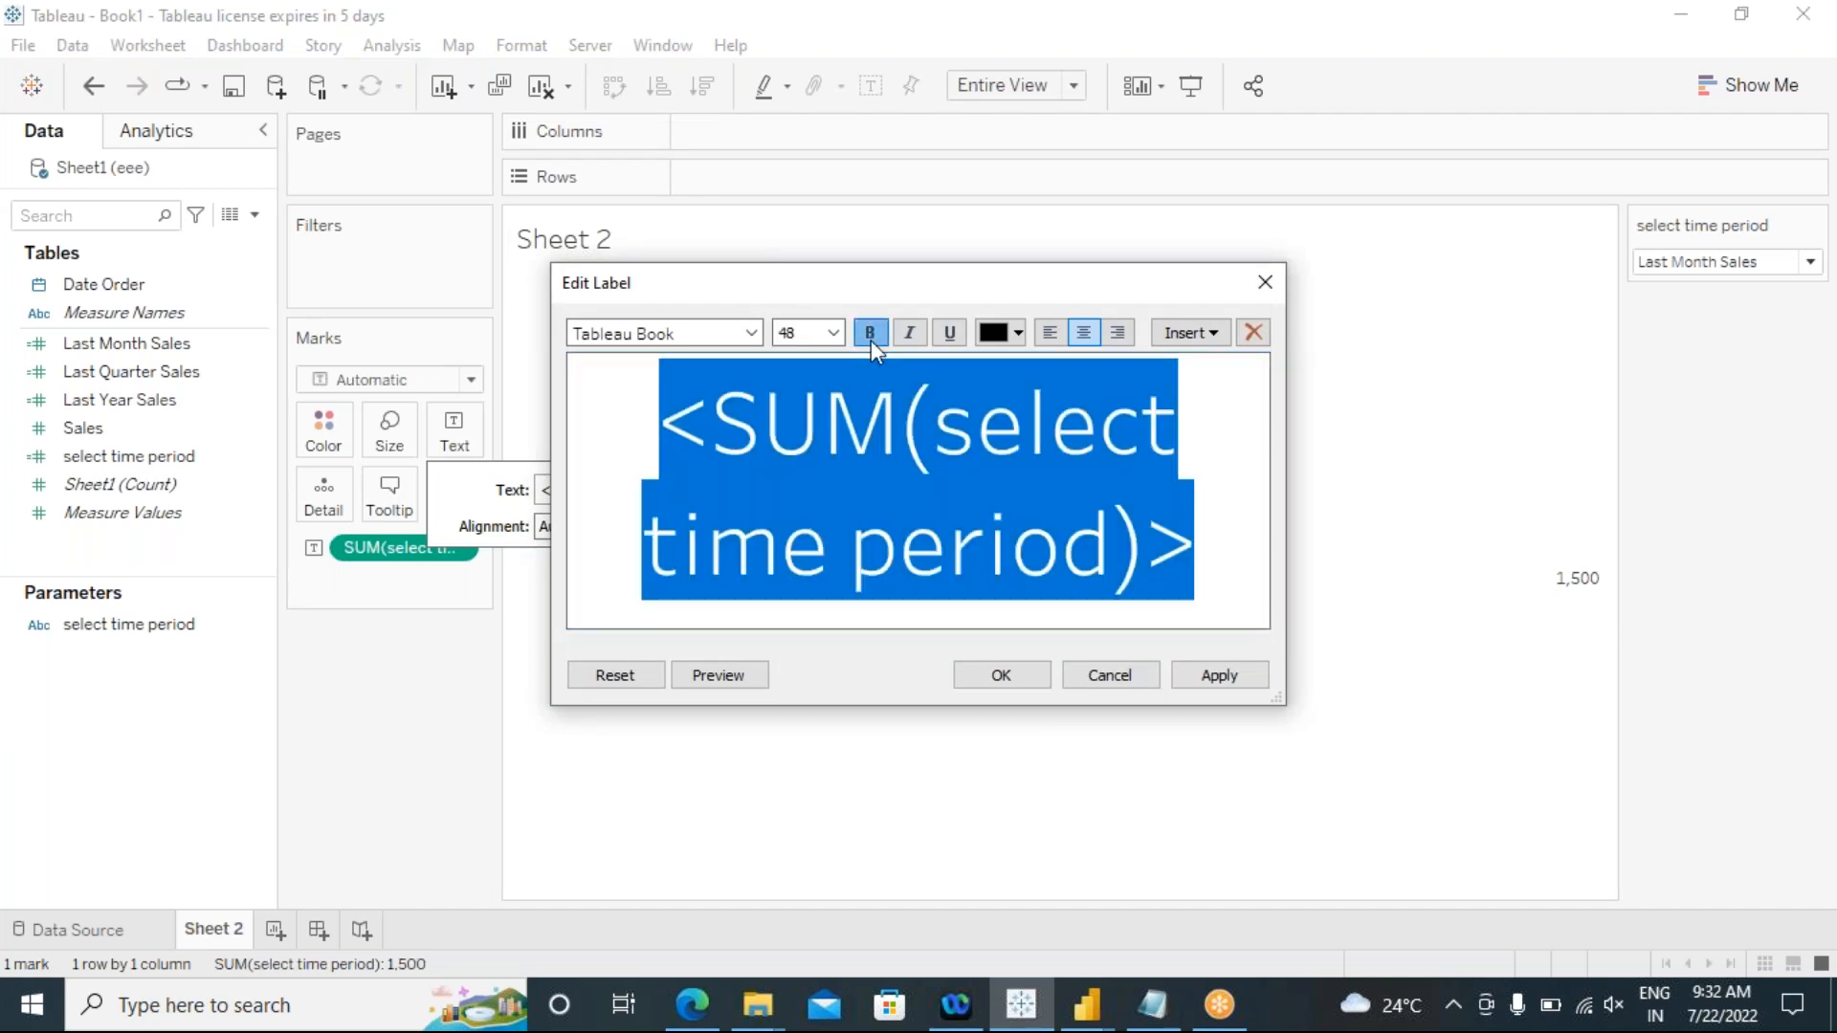
{"action": "left_click", "coordinate": [752, 334]}
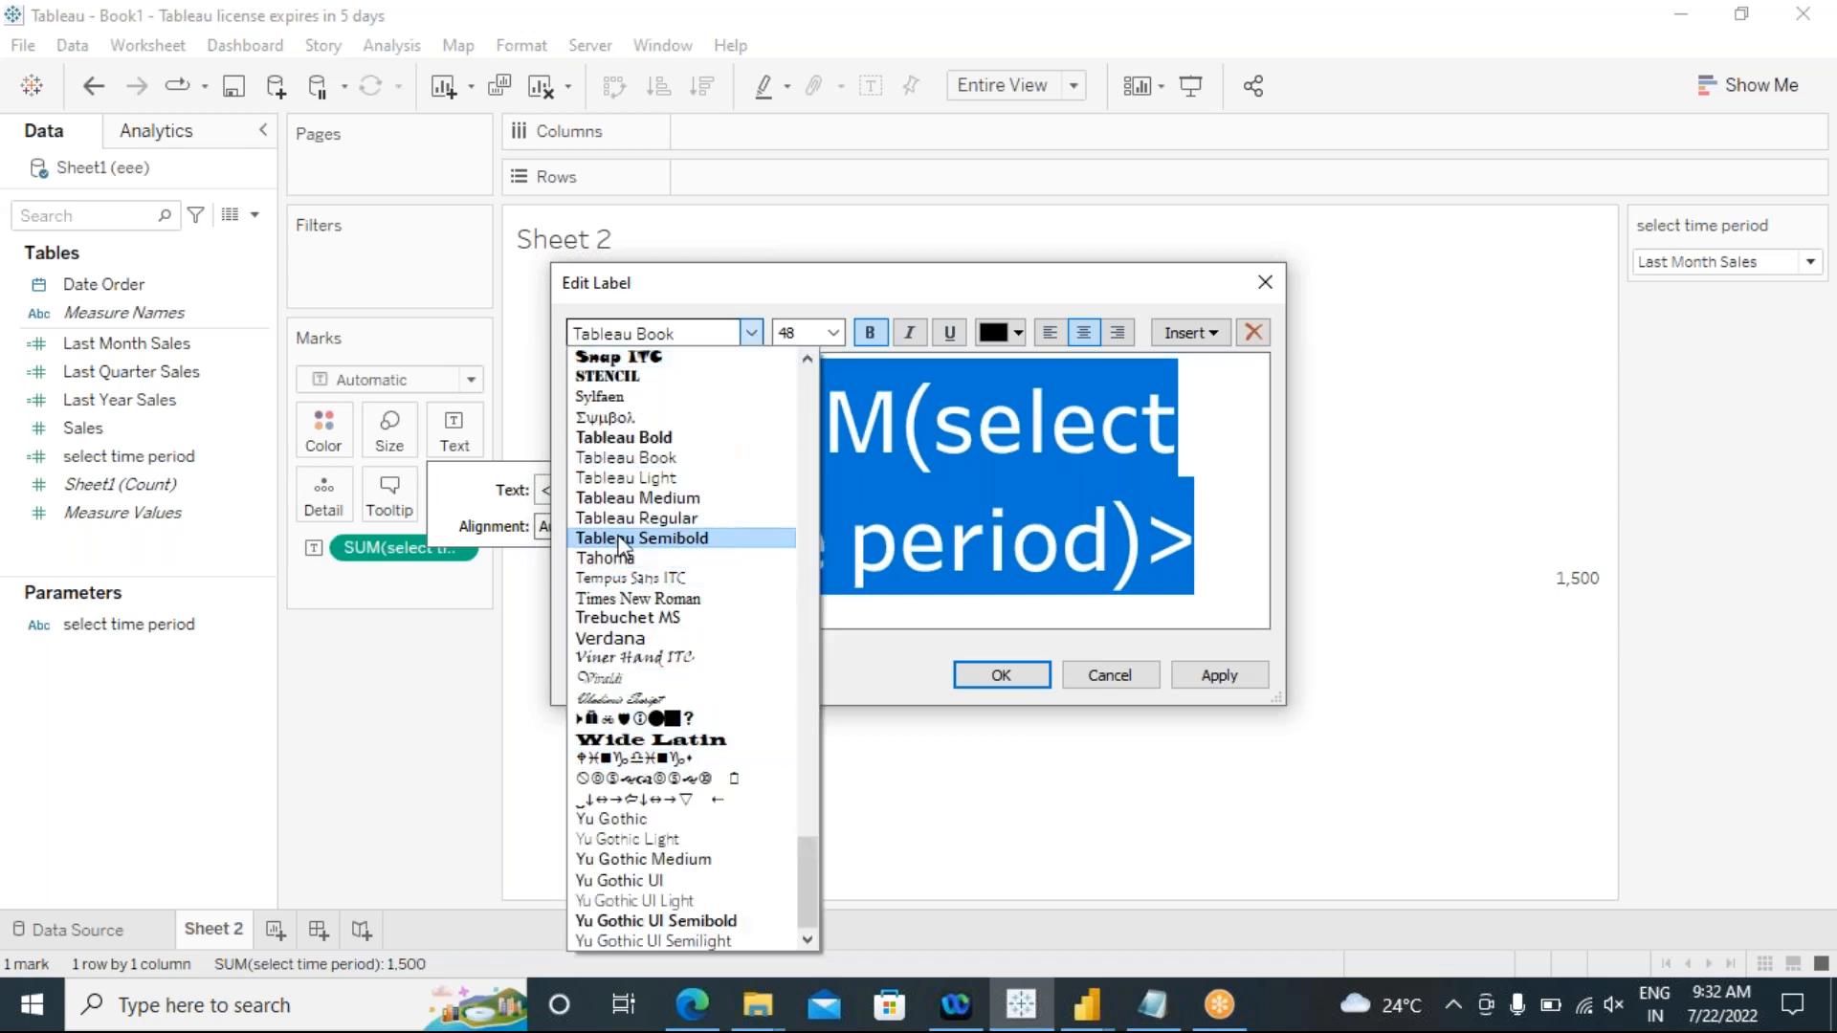
{"action": "left_click", "coordinate": [637, 497]}
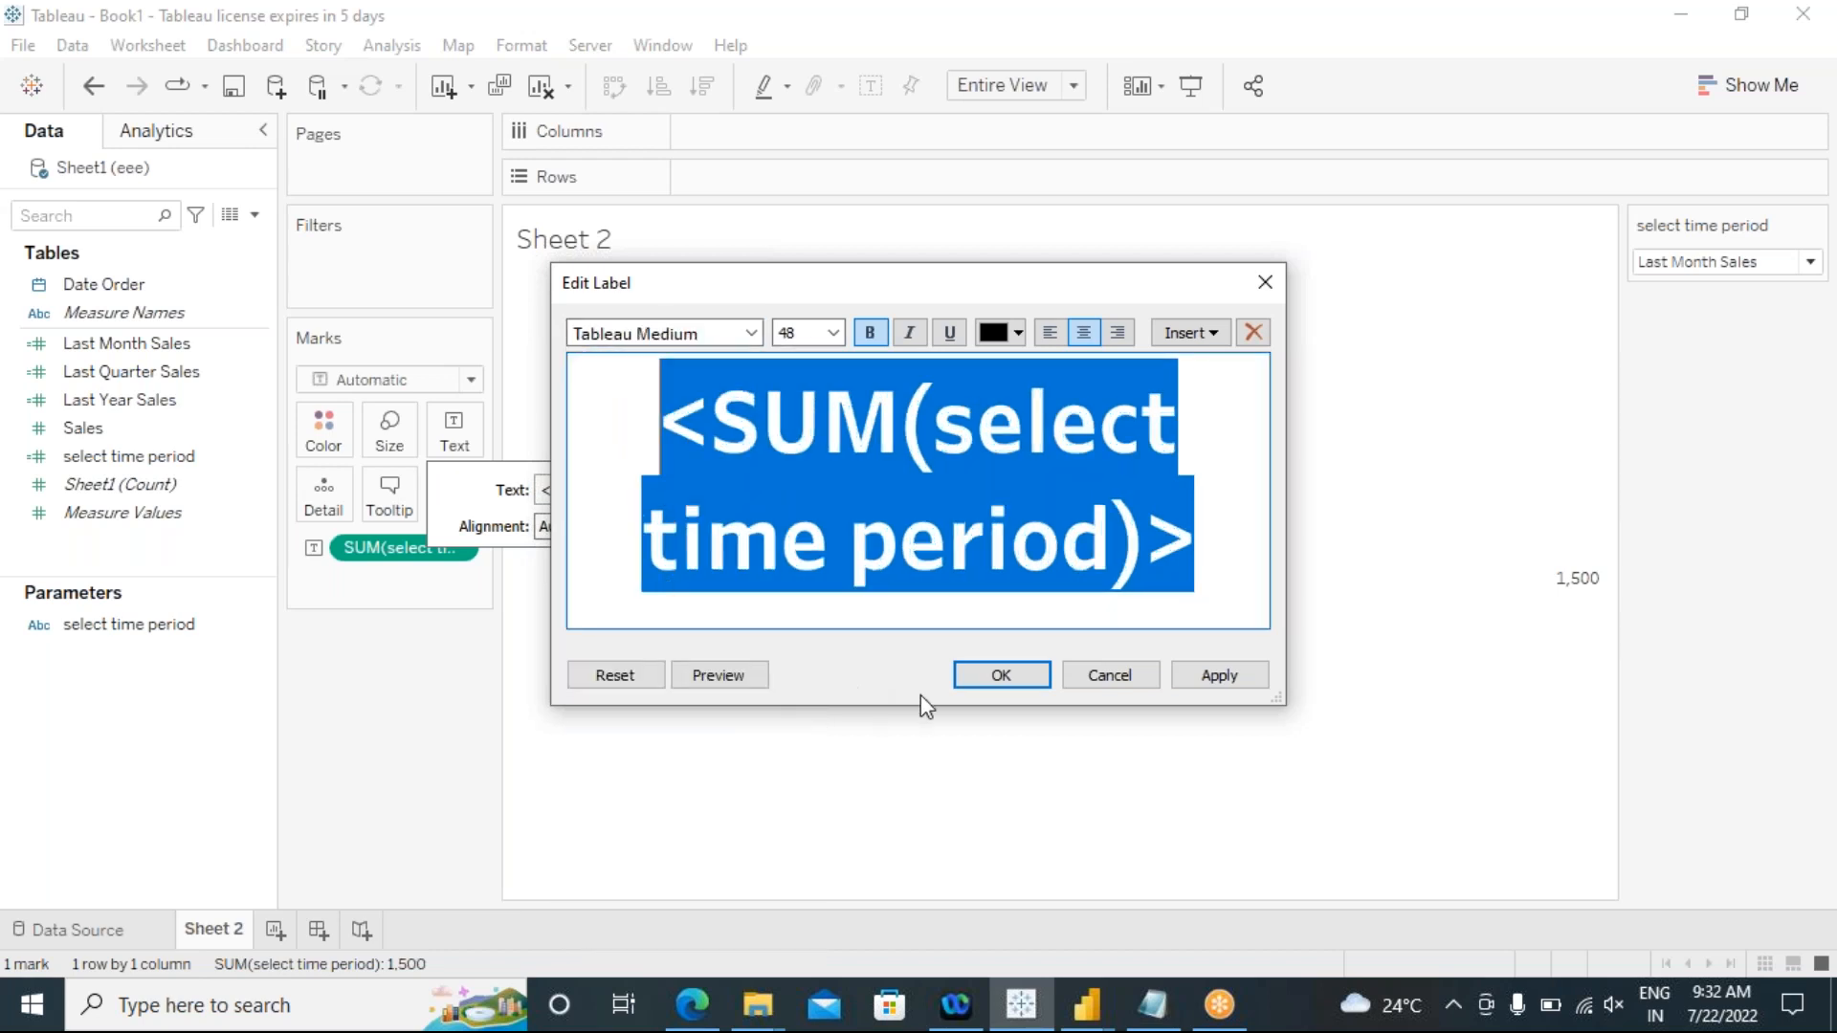
{"action": "left_click", "coordinate": [998, 679]}
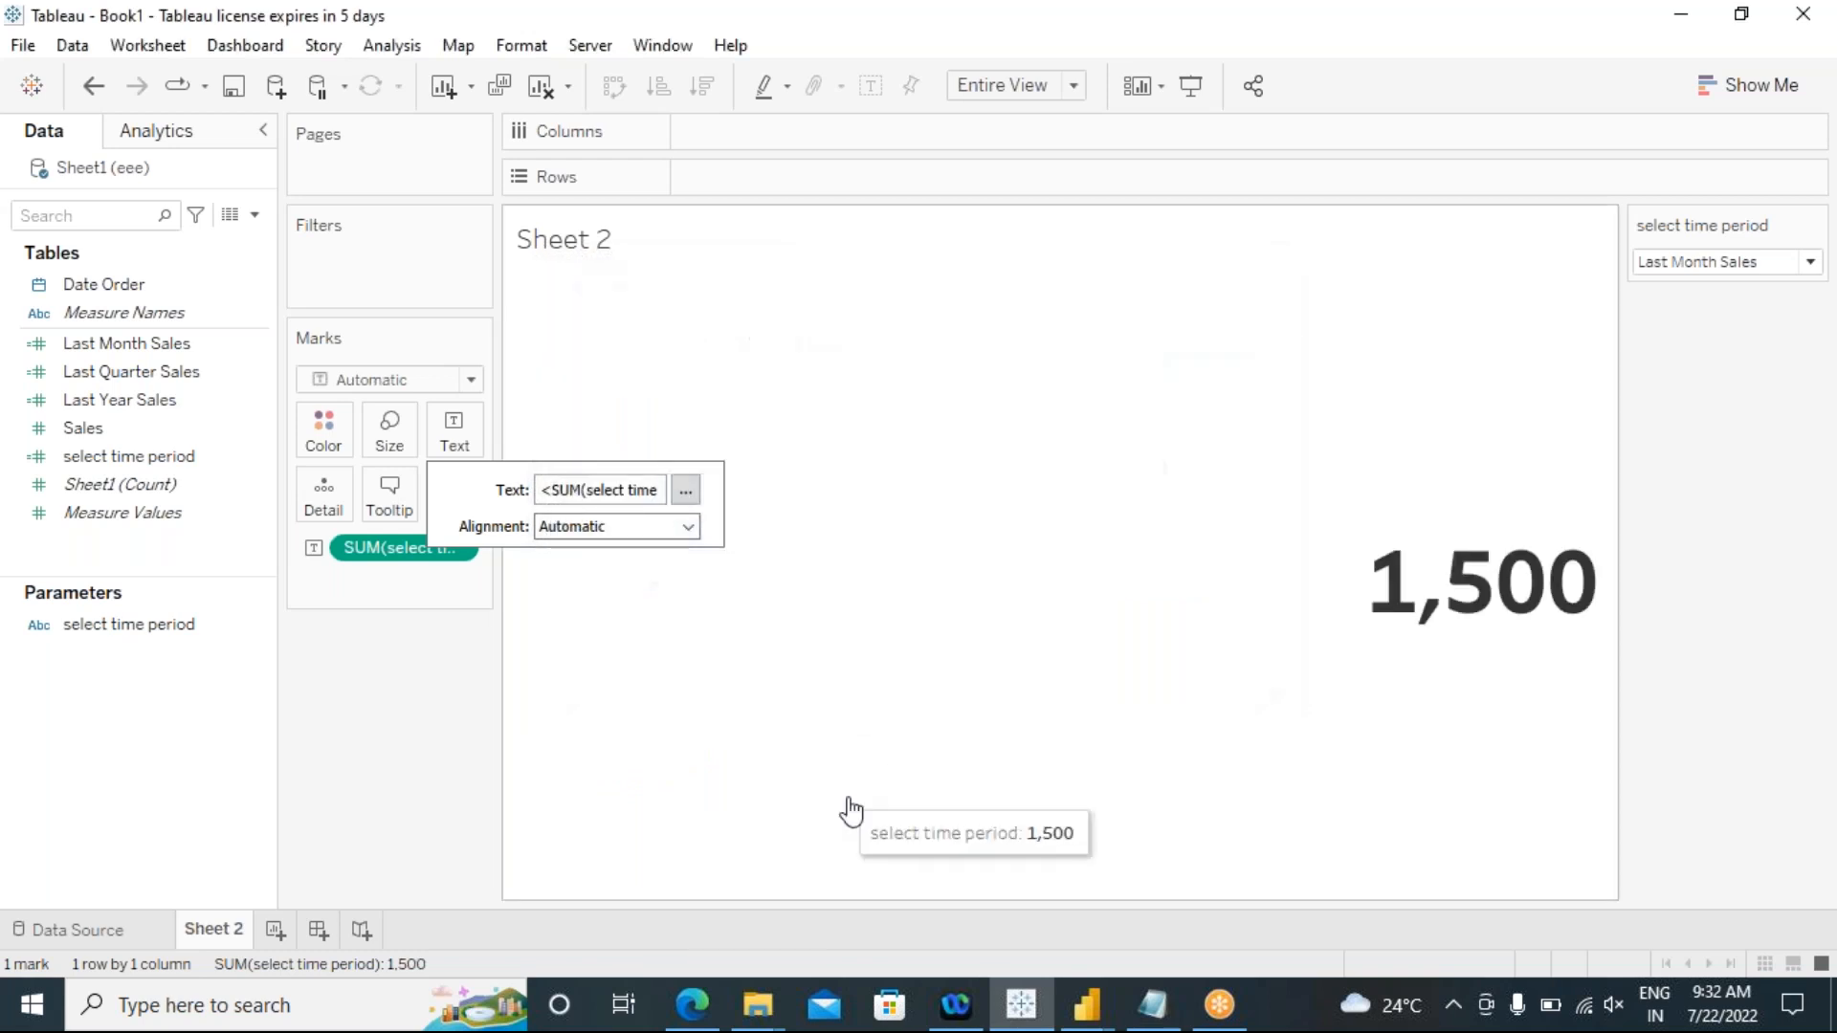
Step: Set the alignment of the sheet's text value to Center
{"action": "left_click", "coordinate": [686, 526]}
{"action": "left_click", "coordinate": [601, 632]}
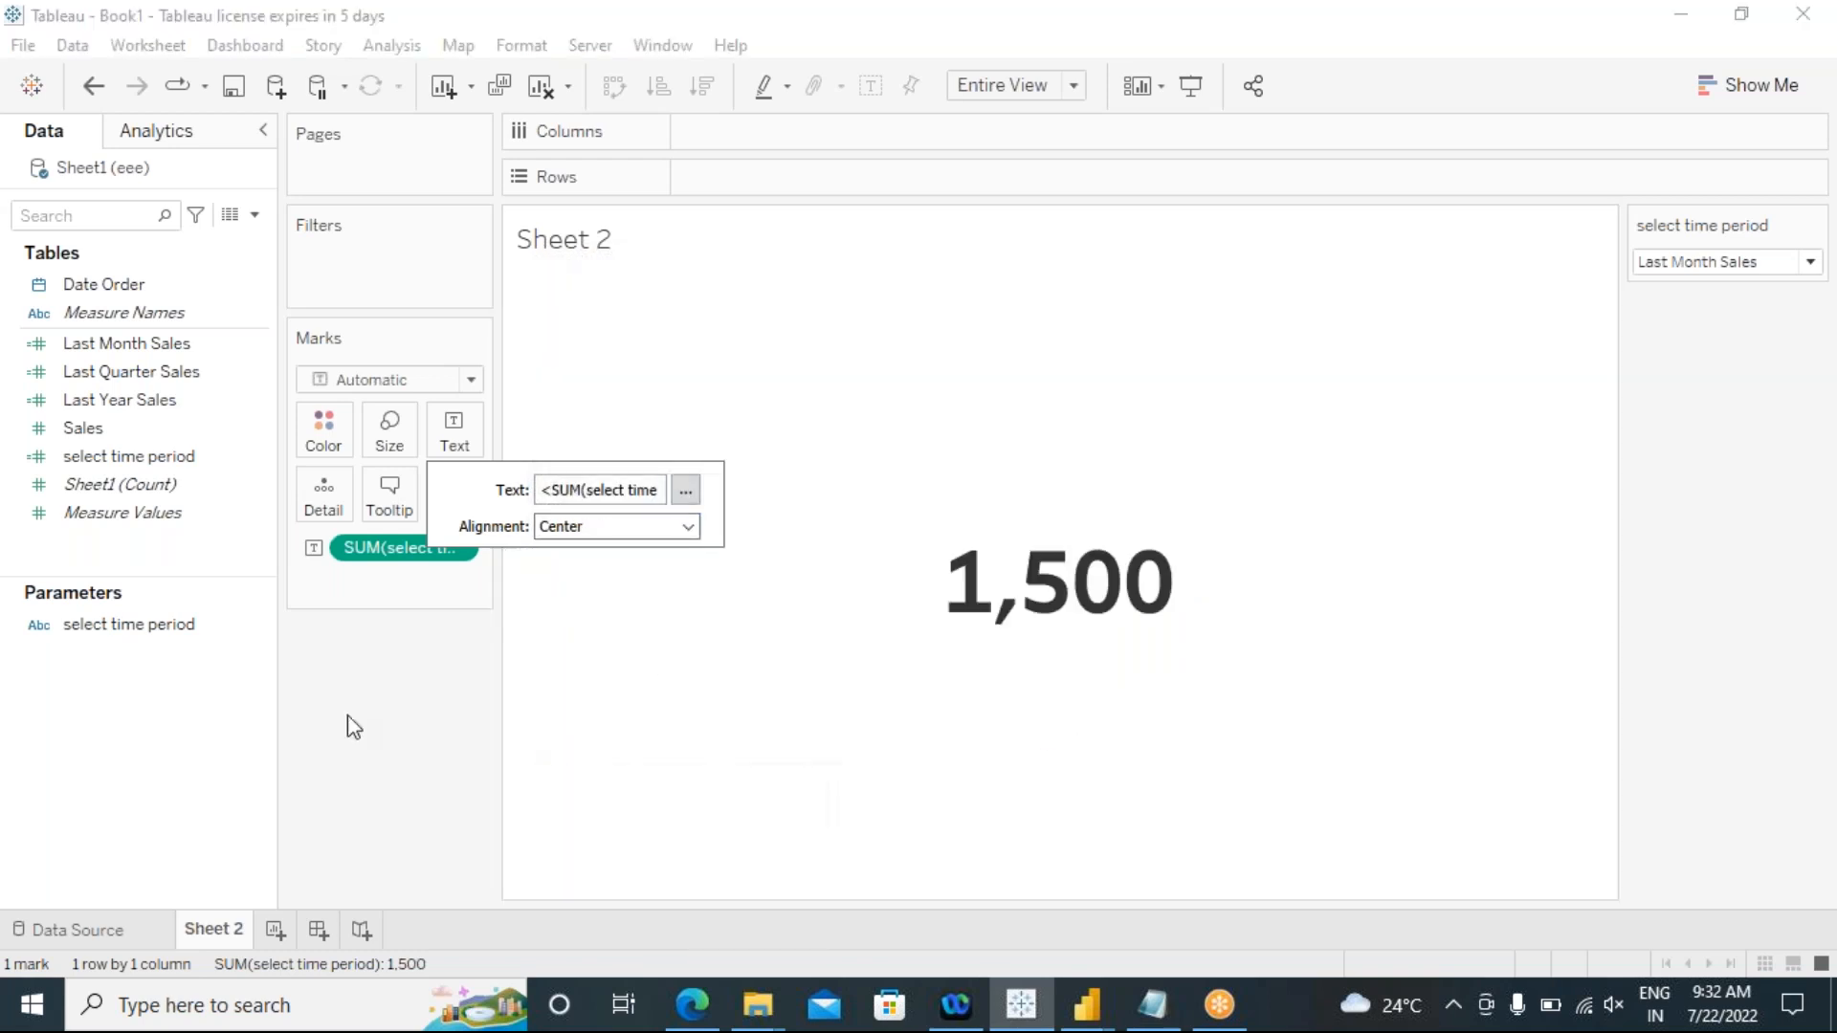
{"action": "left_click", "coordinate": [399, 726]}
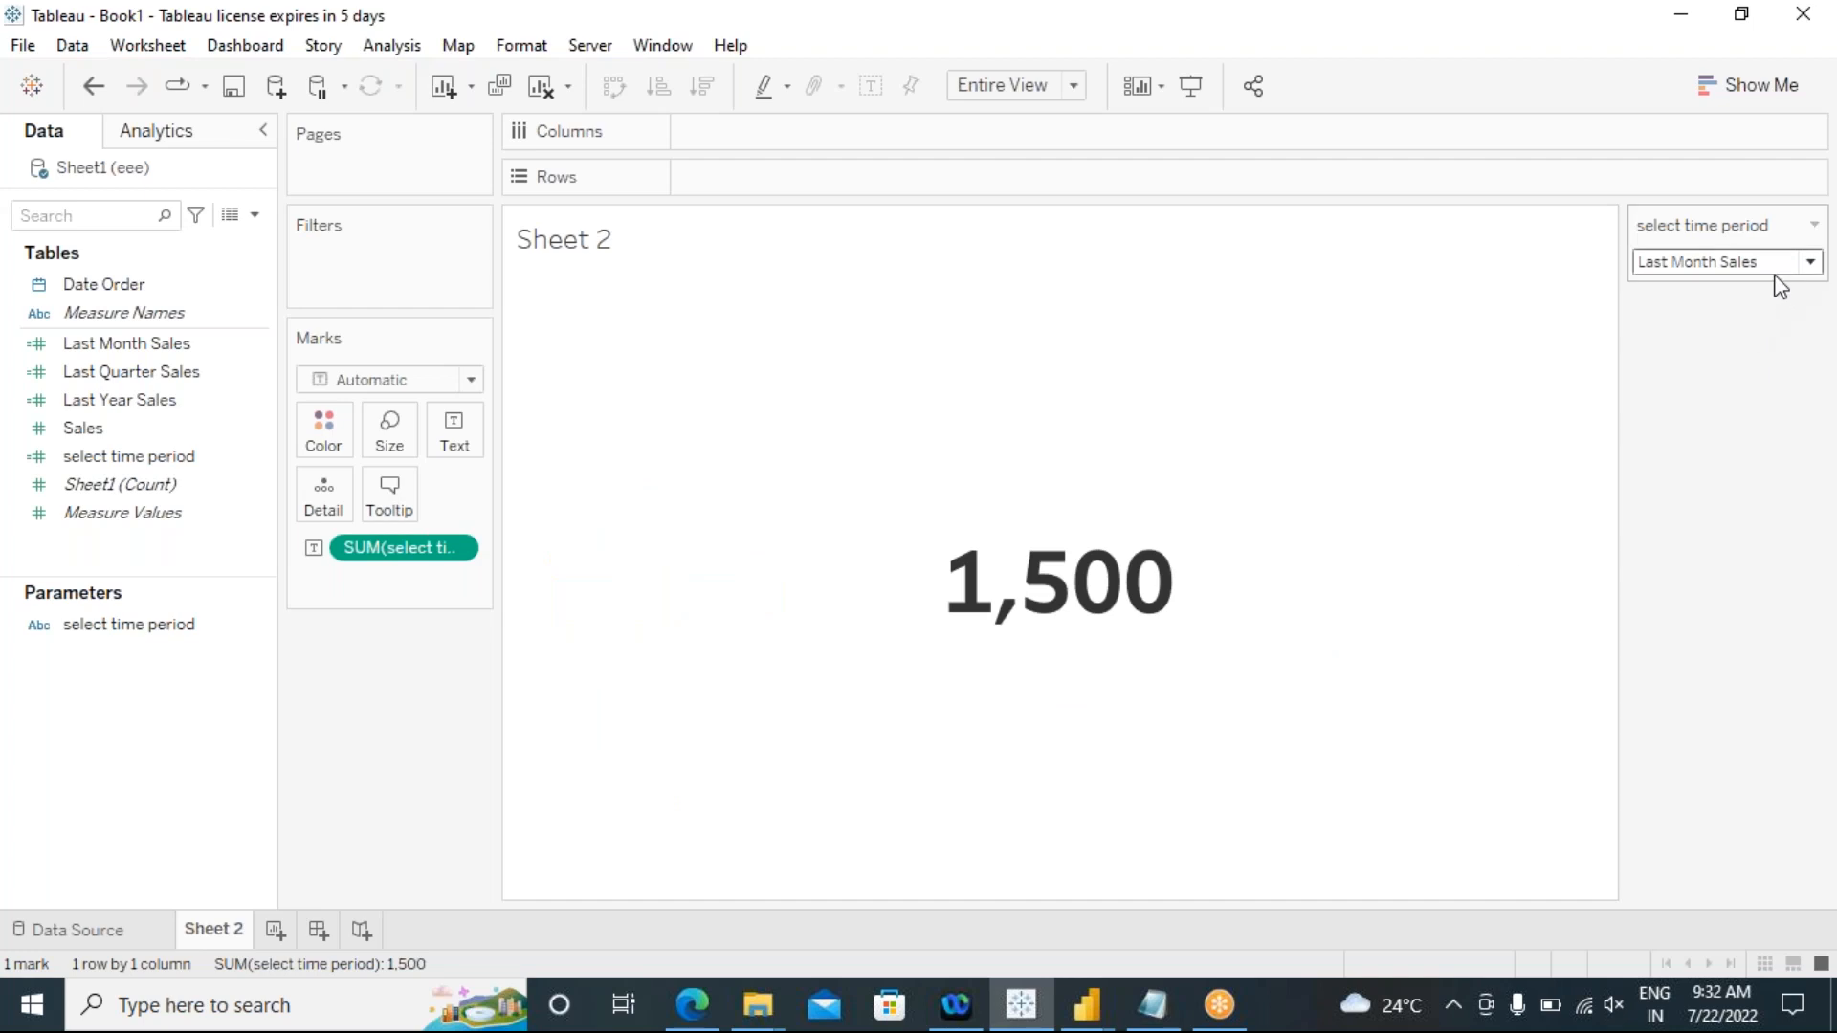
Step: Test the select time period parameter with Last Quarter Sales, finishing on Last Year Sales
{"action": "left_click", "coordinate": [1811, 263]}
{"action": "left_click", "coordinate": [1787, 310]}
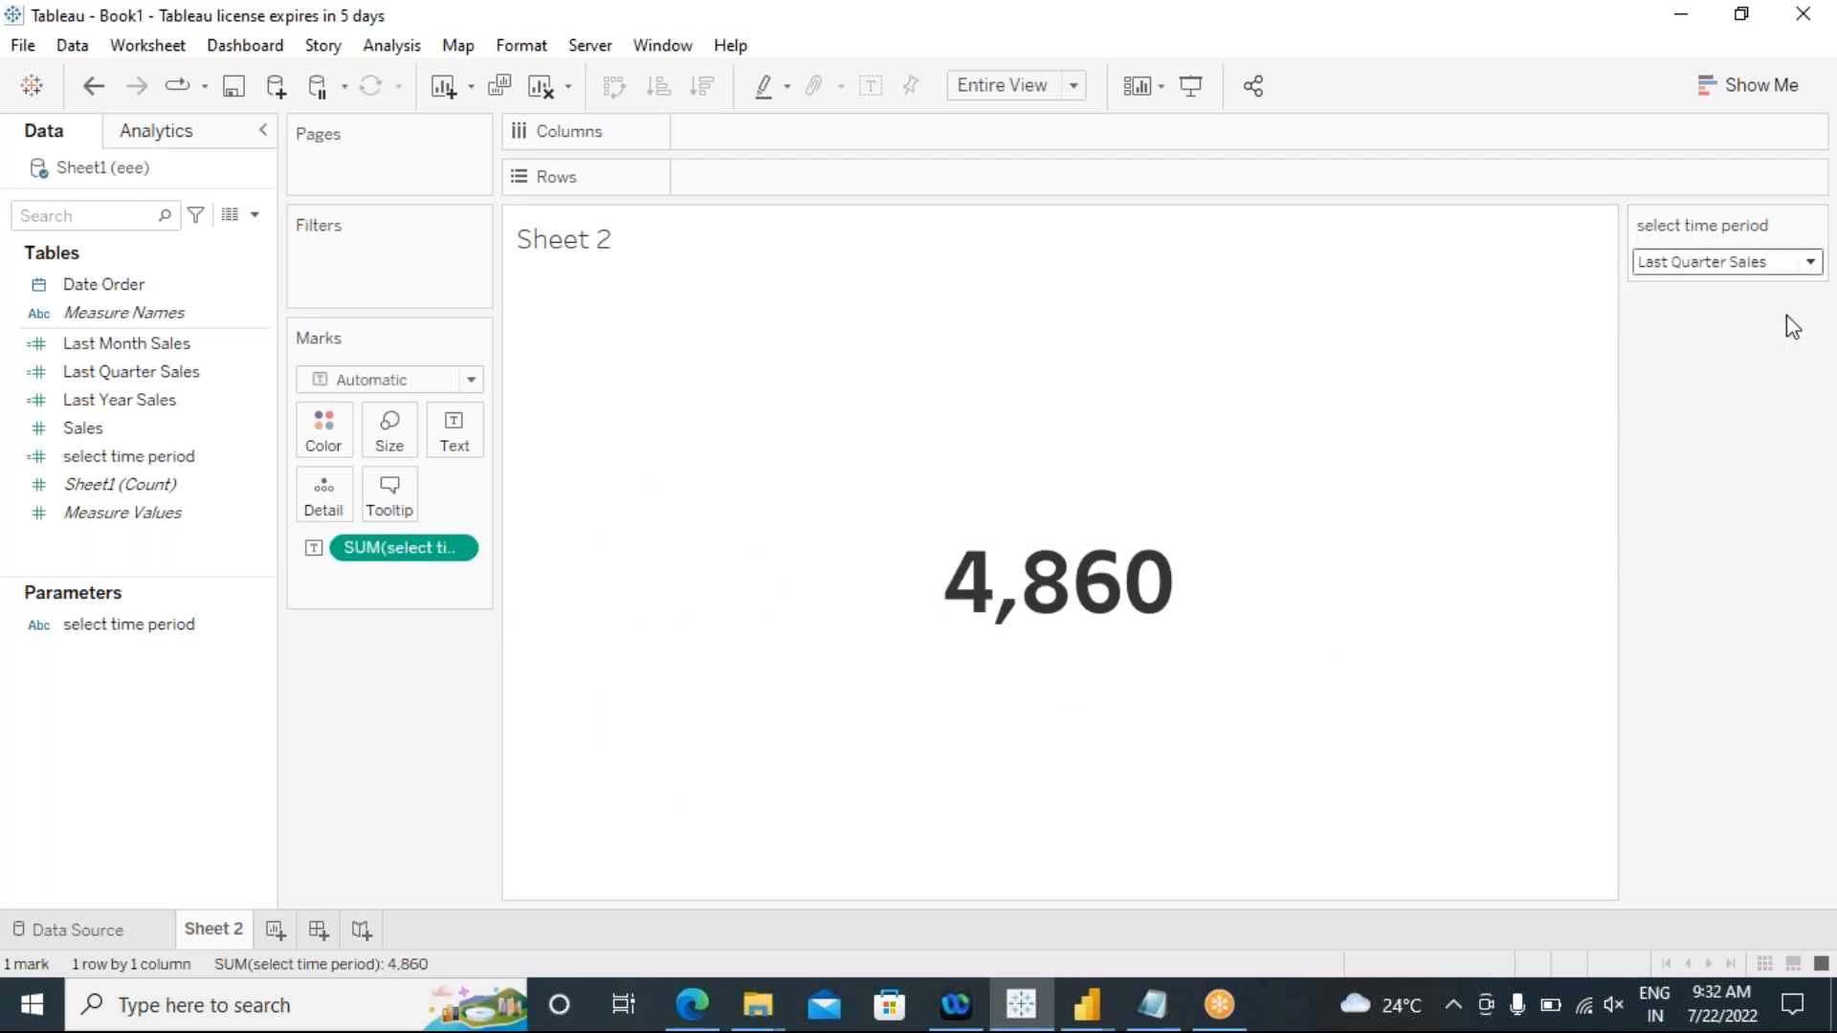
{"action": "left_click", "coordinate": [1810, 262]}
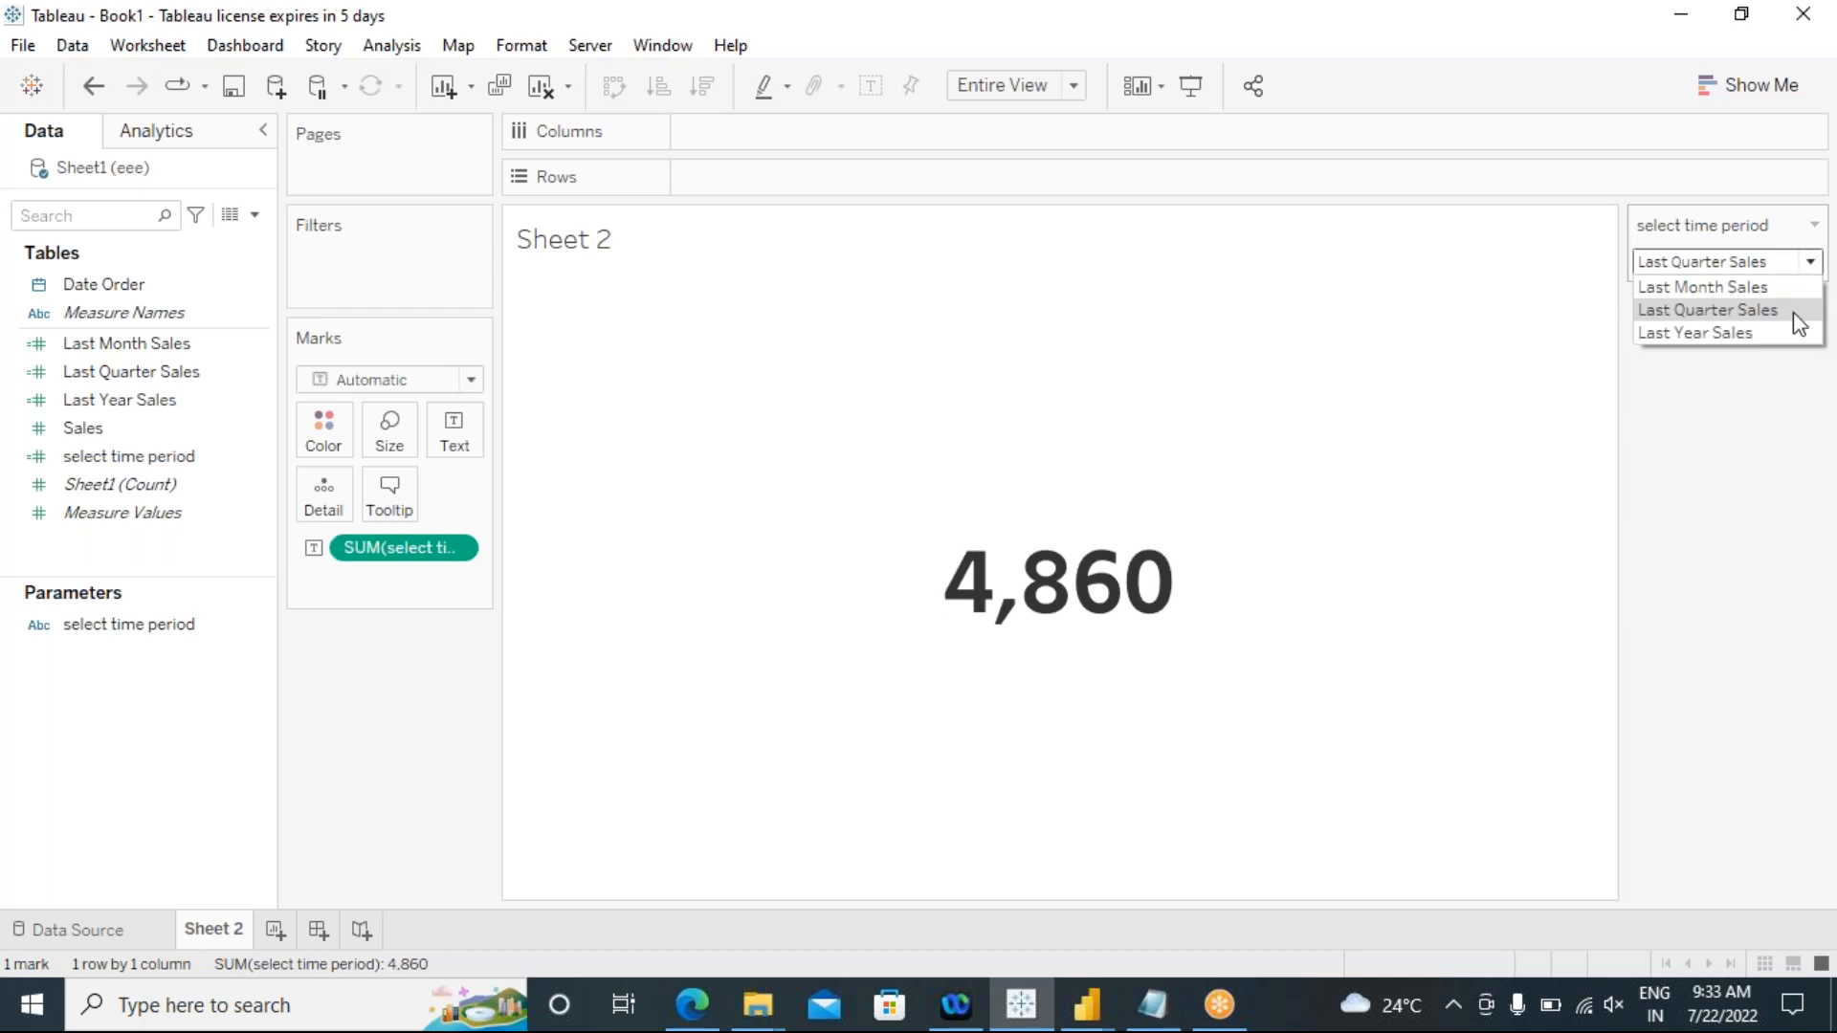
{"action": "left_click", "coordinate": [1767, 334]}
{"action": "mouse_move", "coordinate": [1191, 615]}
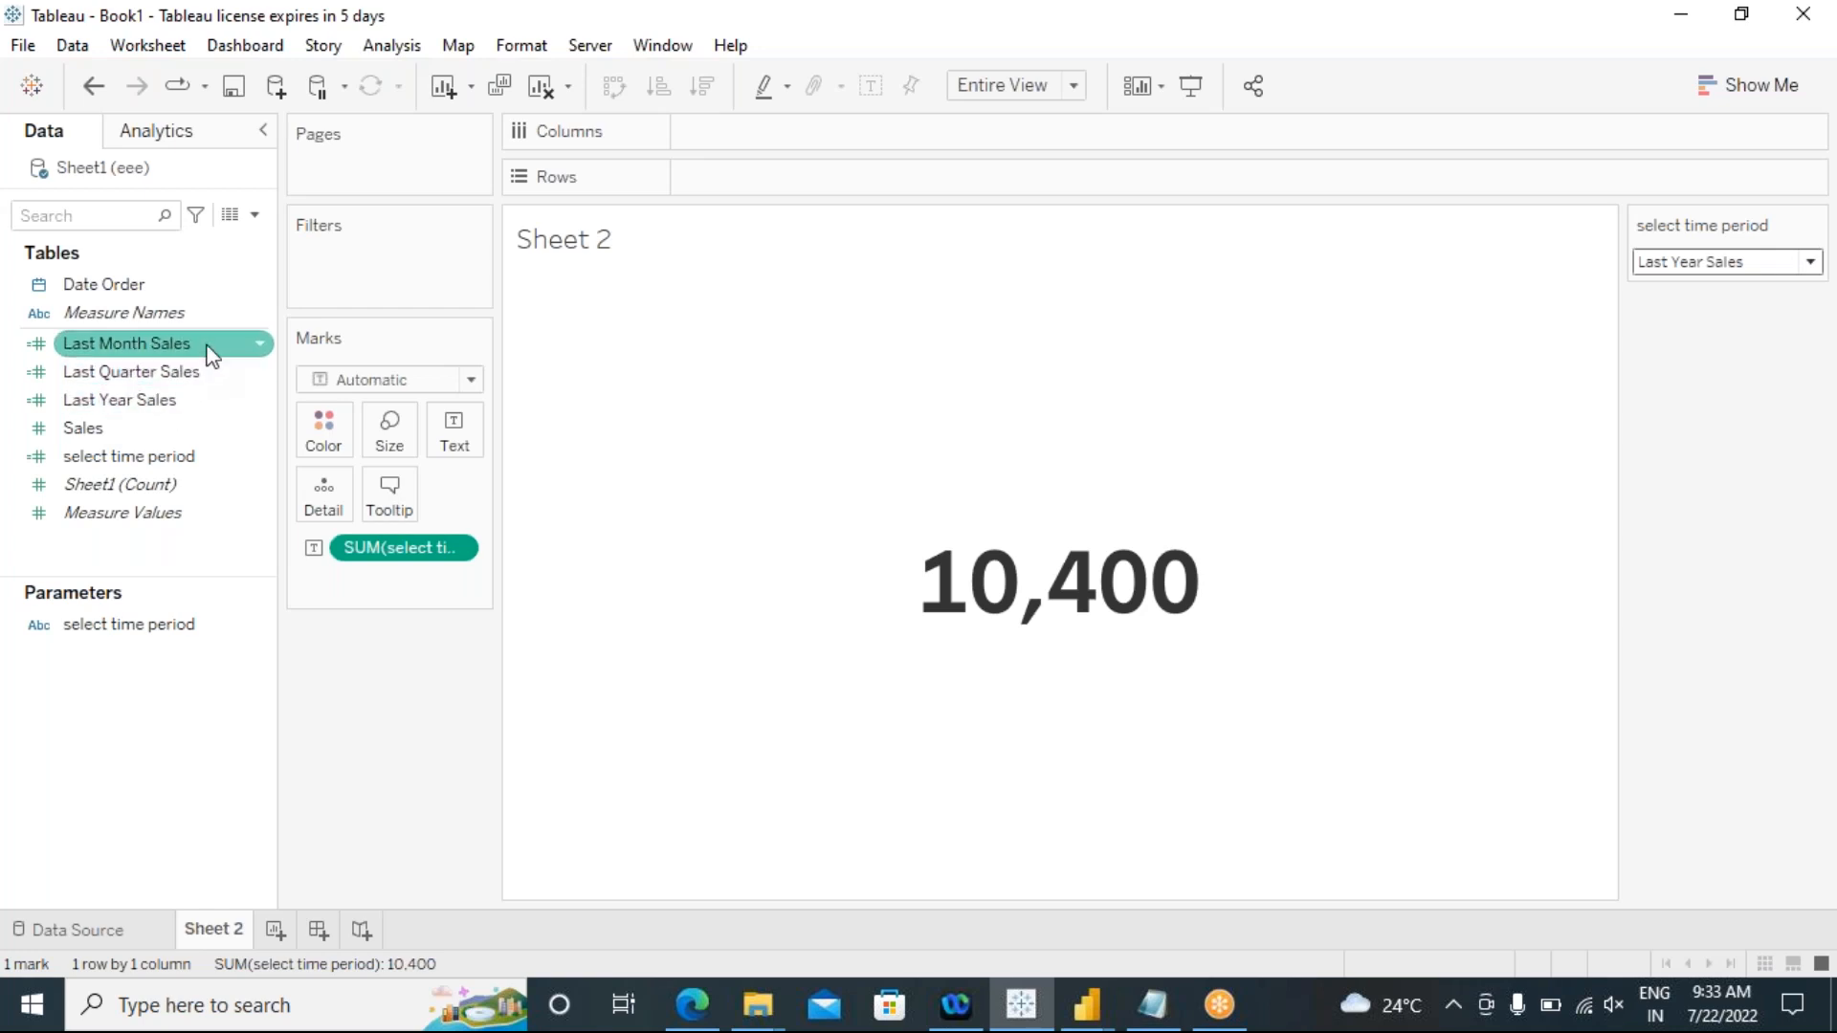
Step: Review the CASE formula of the select time period calculated field, including its Last Month Sales reference, and close it unchanged
{"action": "right_click", "coordinate": [152, 460]}
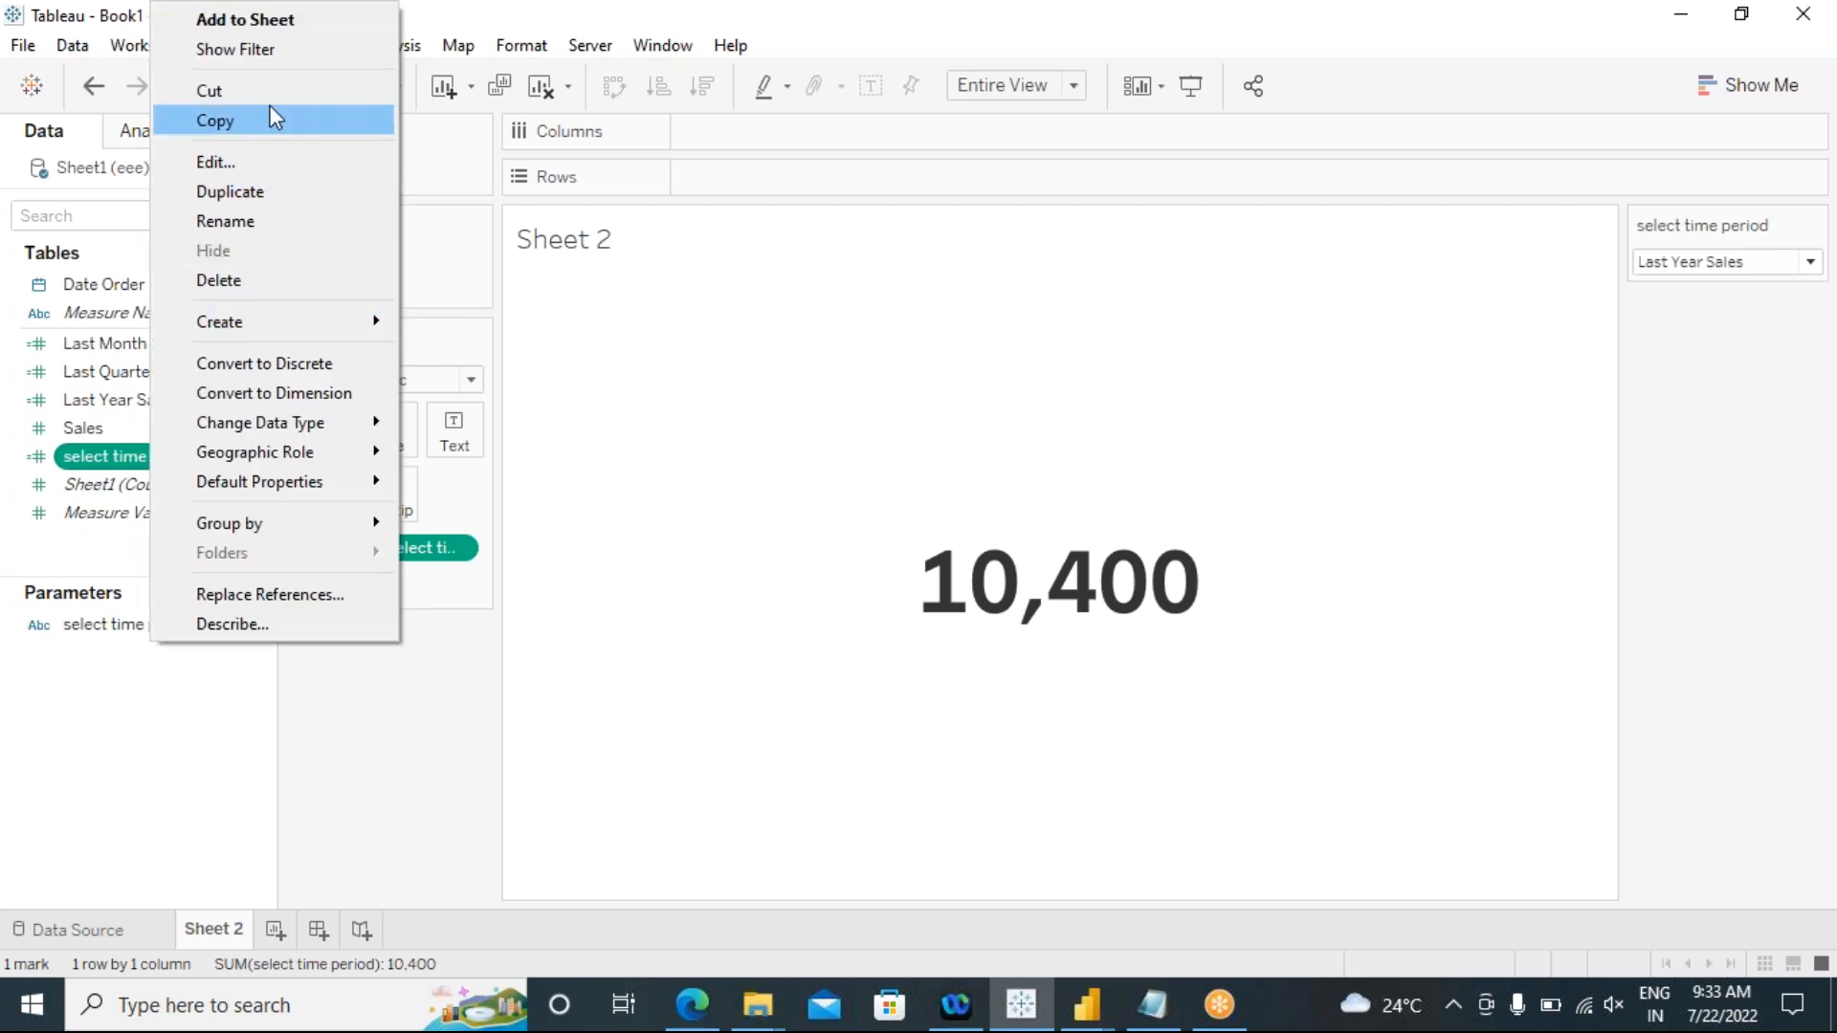
{"action": "left_click", "coordinate": [246, 163]}
{"action": "left_click", "coordinate": [863, 660]}
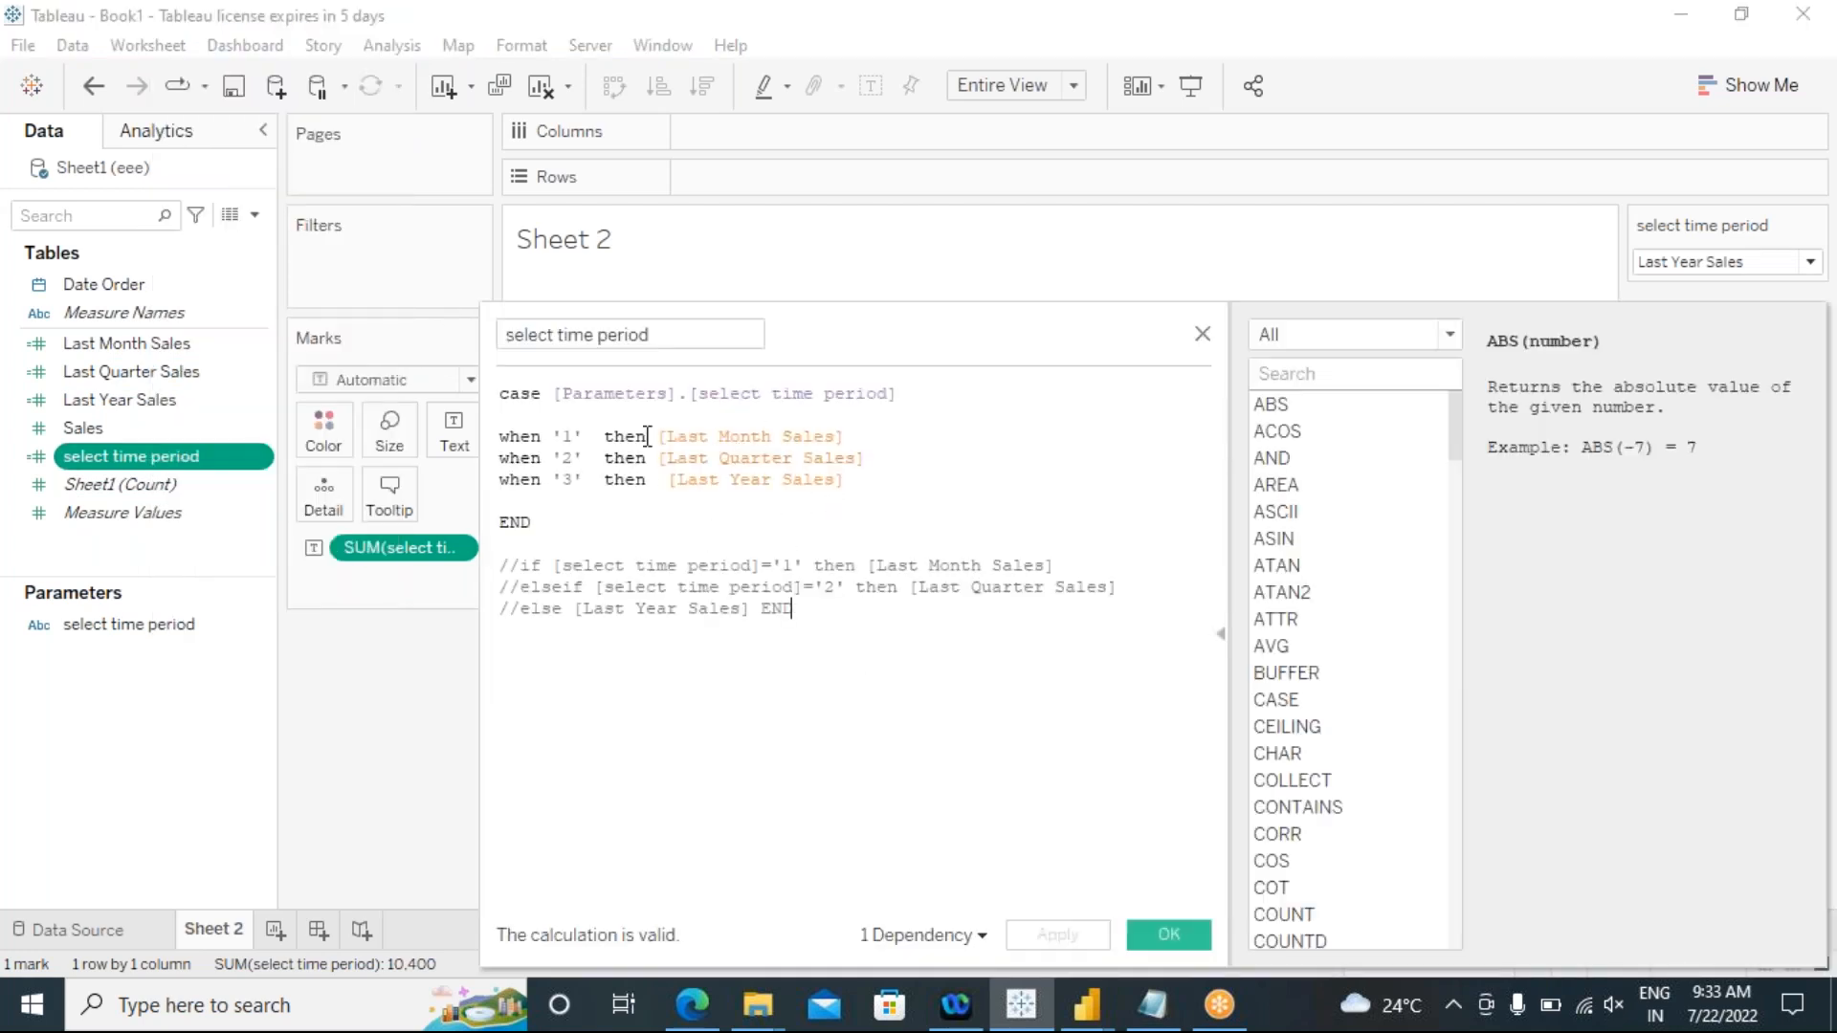
{"action": "left_click_drag", "start_coordinate": [663, 437], "coordinate": [857, 443]}
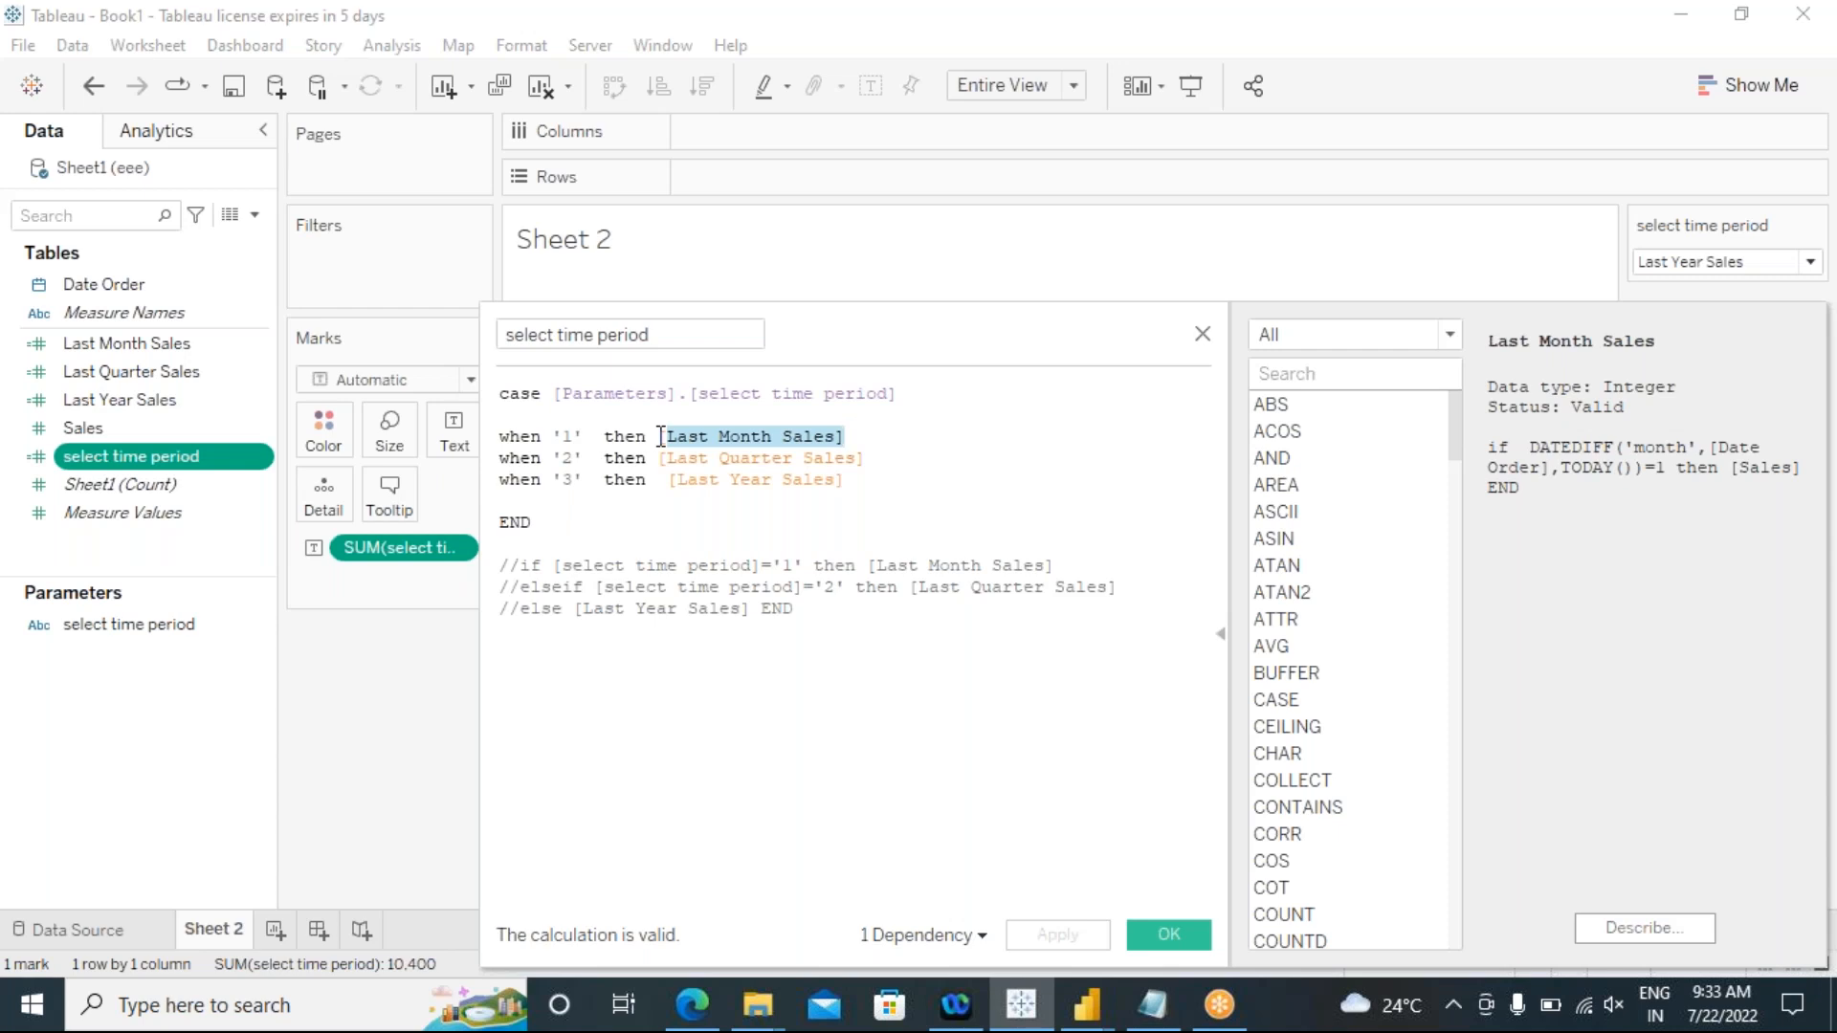
{"action": "left_click", "coordinate": [1202, 335]}
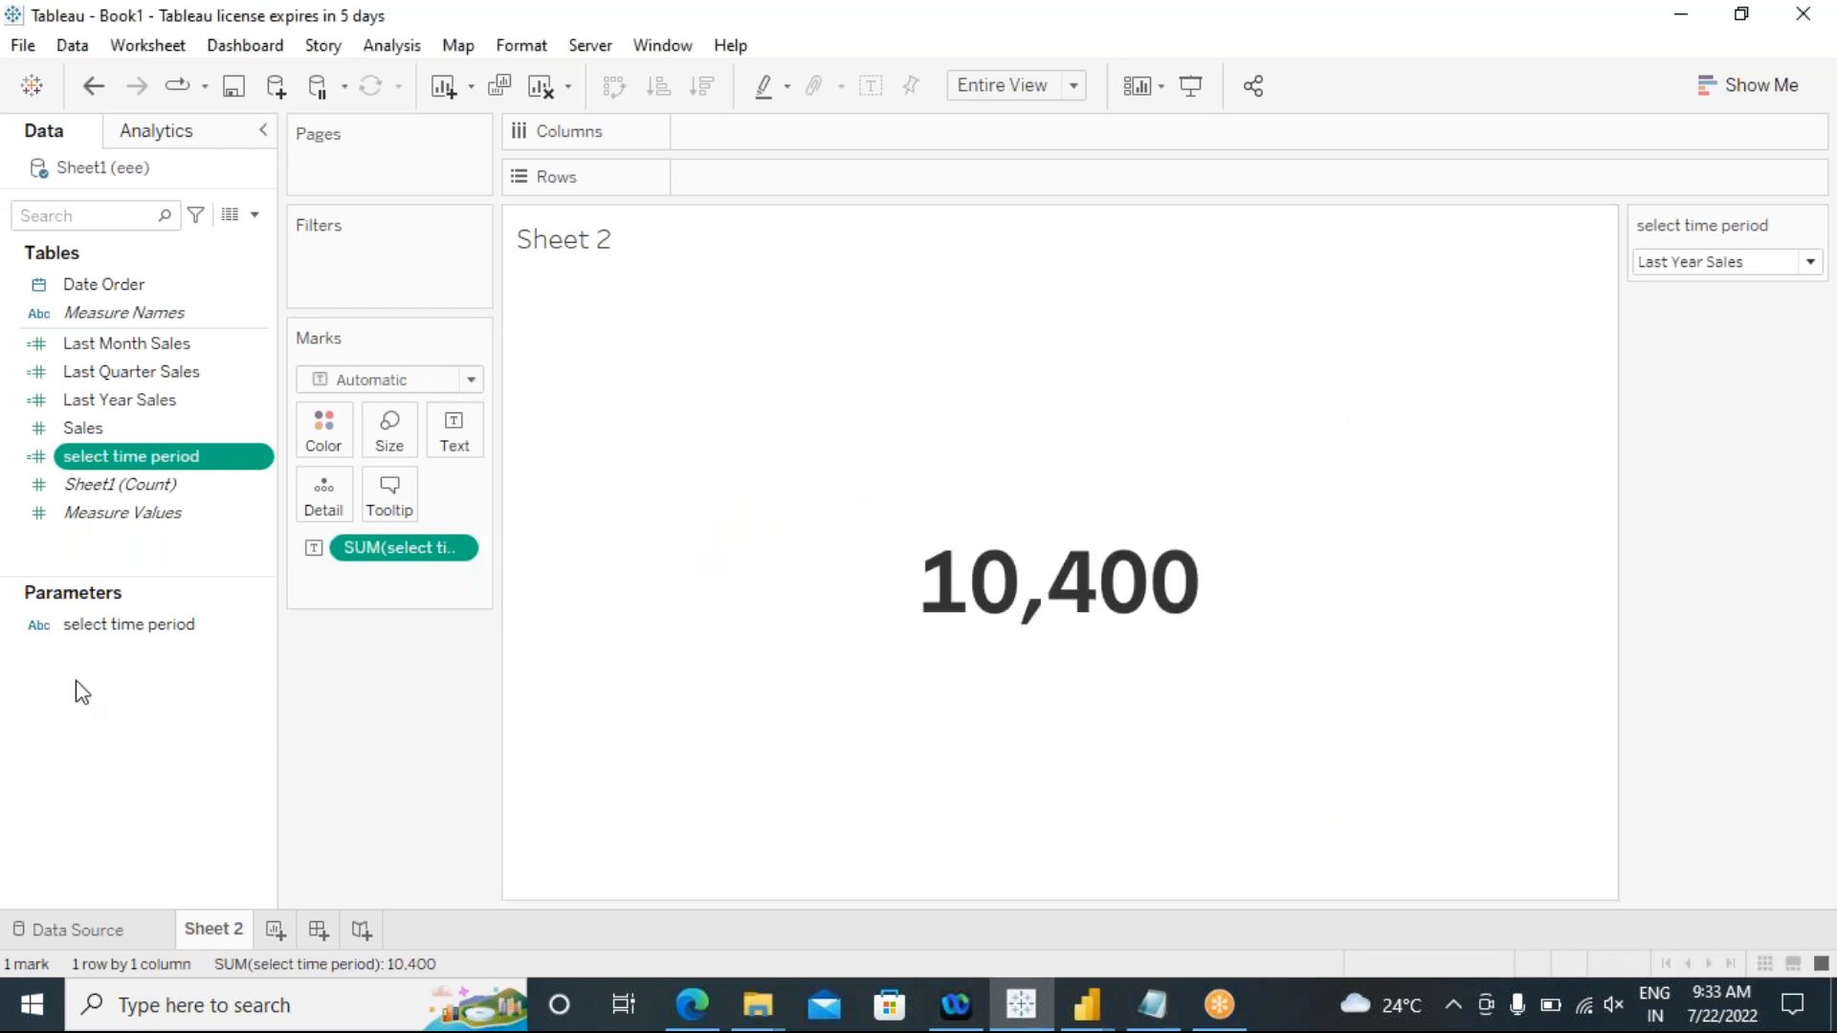
Step: Duplicate the select time period calculated field and widen the Marks card area
{"action": "right_click", "coordinate": [132, 456]}
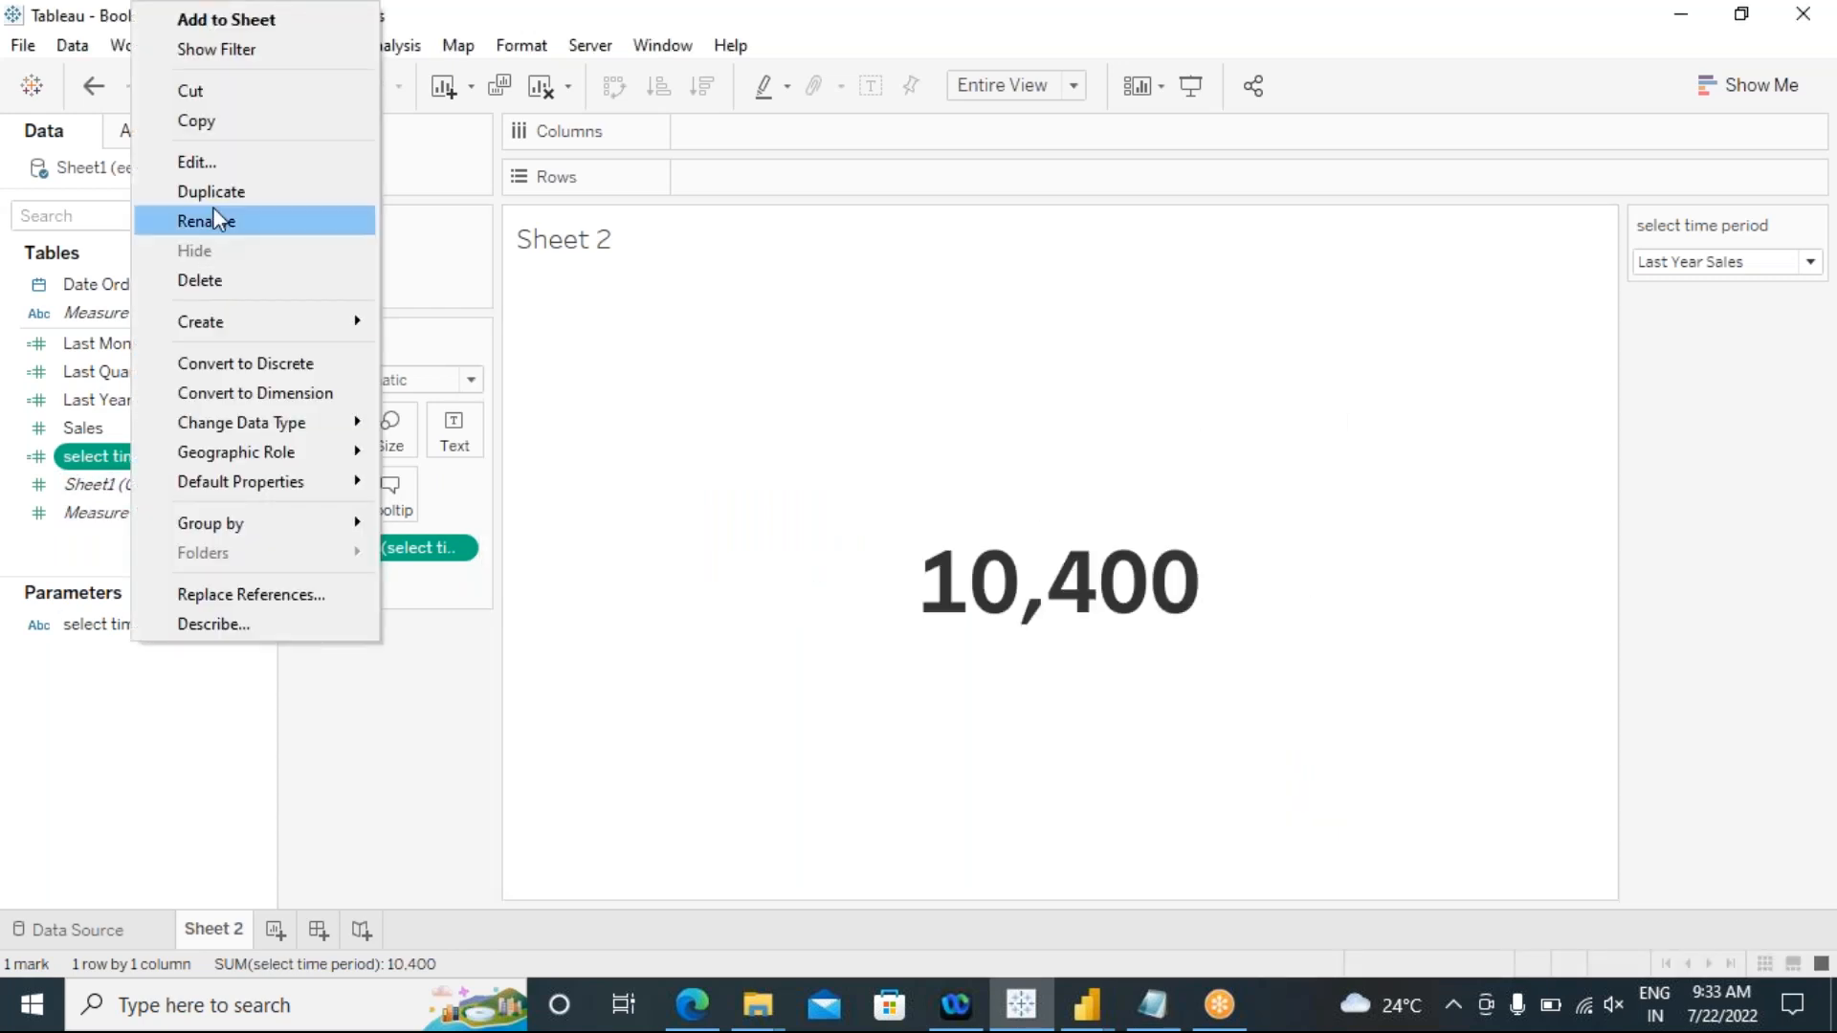
{"action": "left_click", "coordinate": [218, 191]}
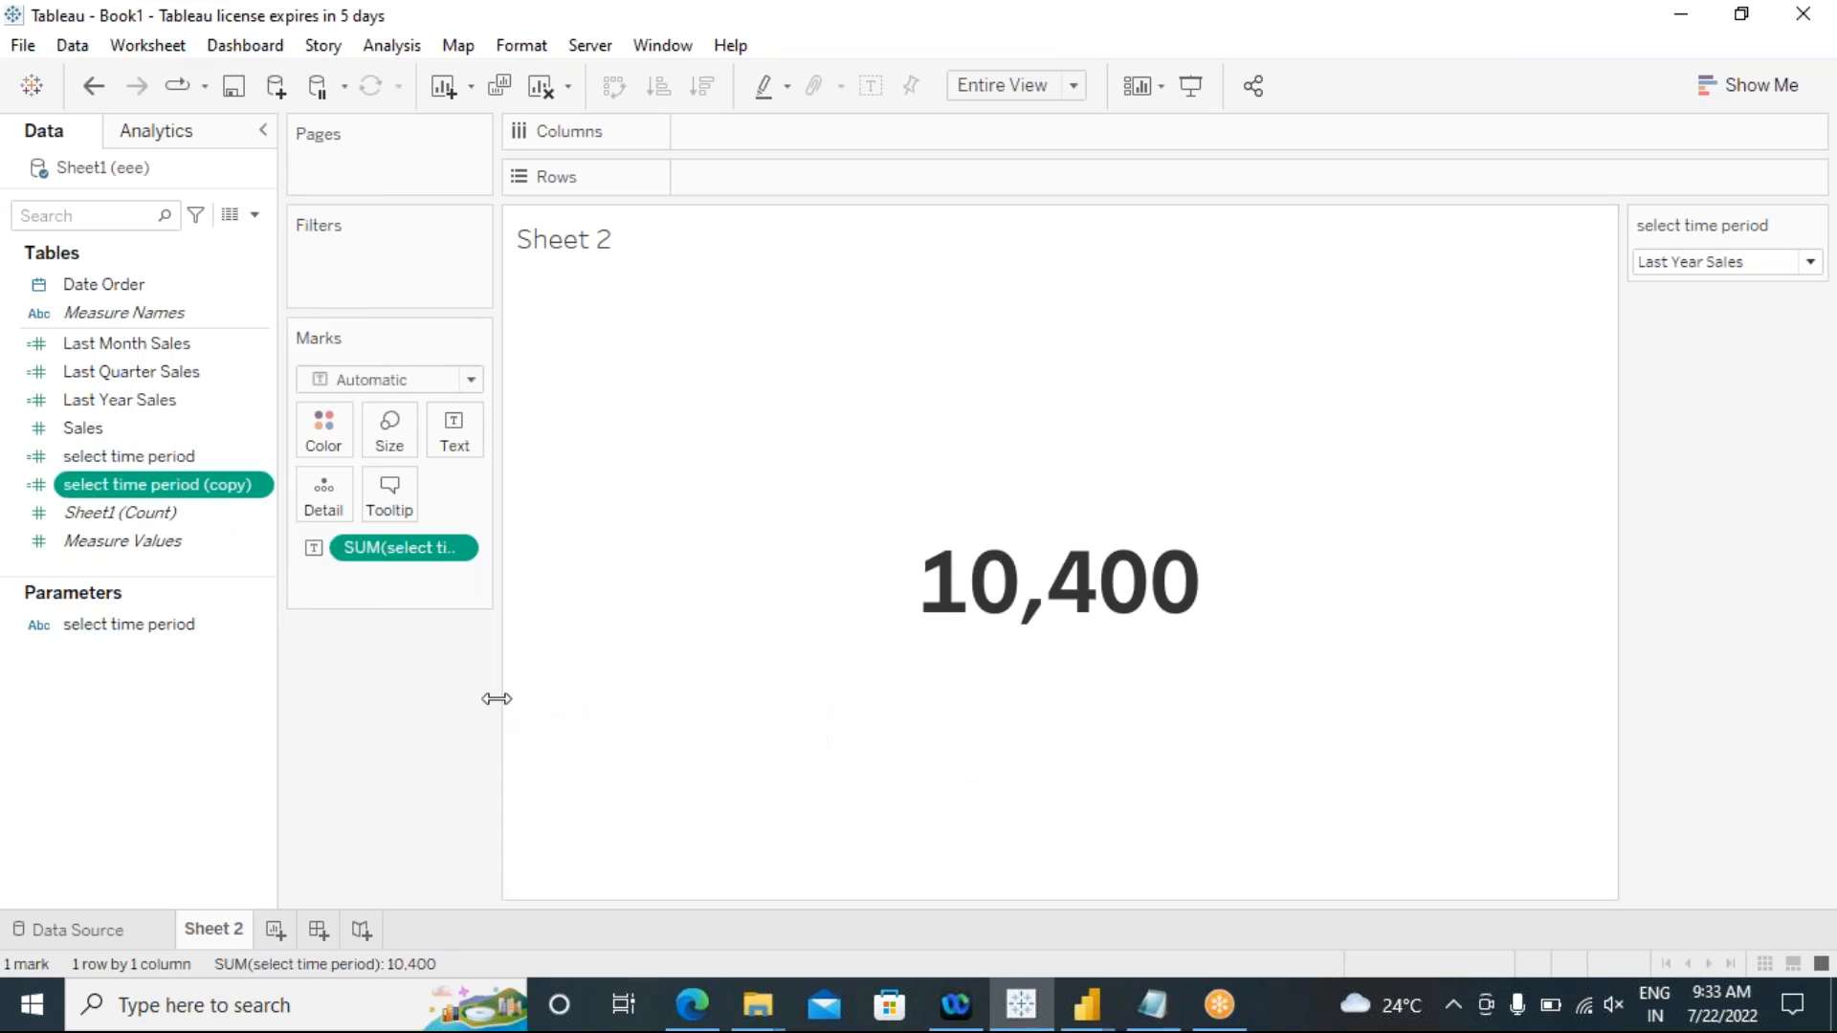
{"action": "left_click_drag", "start_coordinate": [495, 691], "coordinate": [619, 724]}
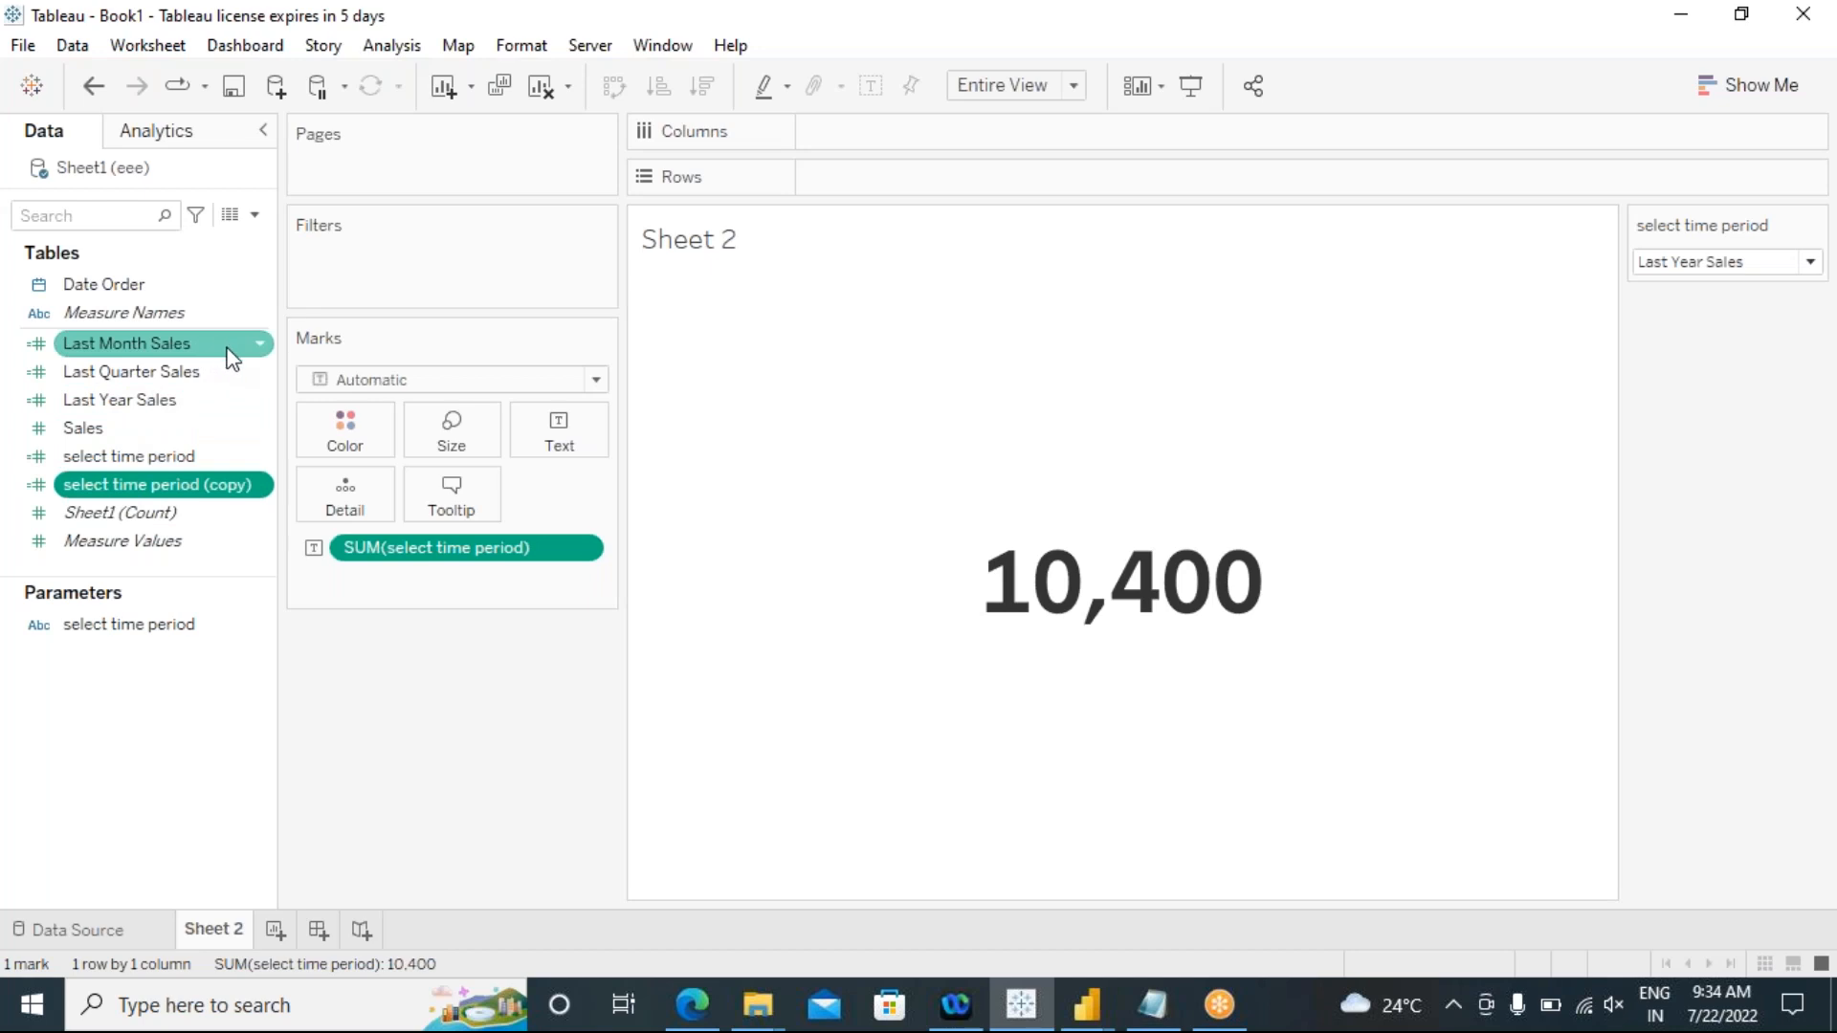
Step: Open the Last Month Sales calculated field for editing and move its editor clear of the Marks card
{"action": "left_click", "coordinate": [267, 350]}
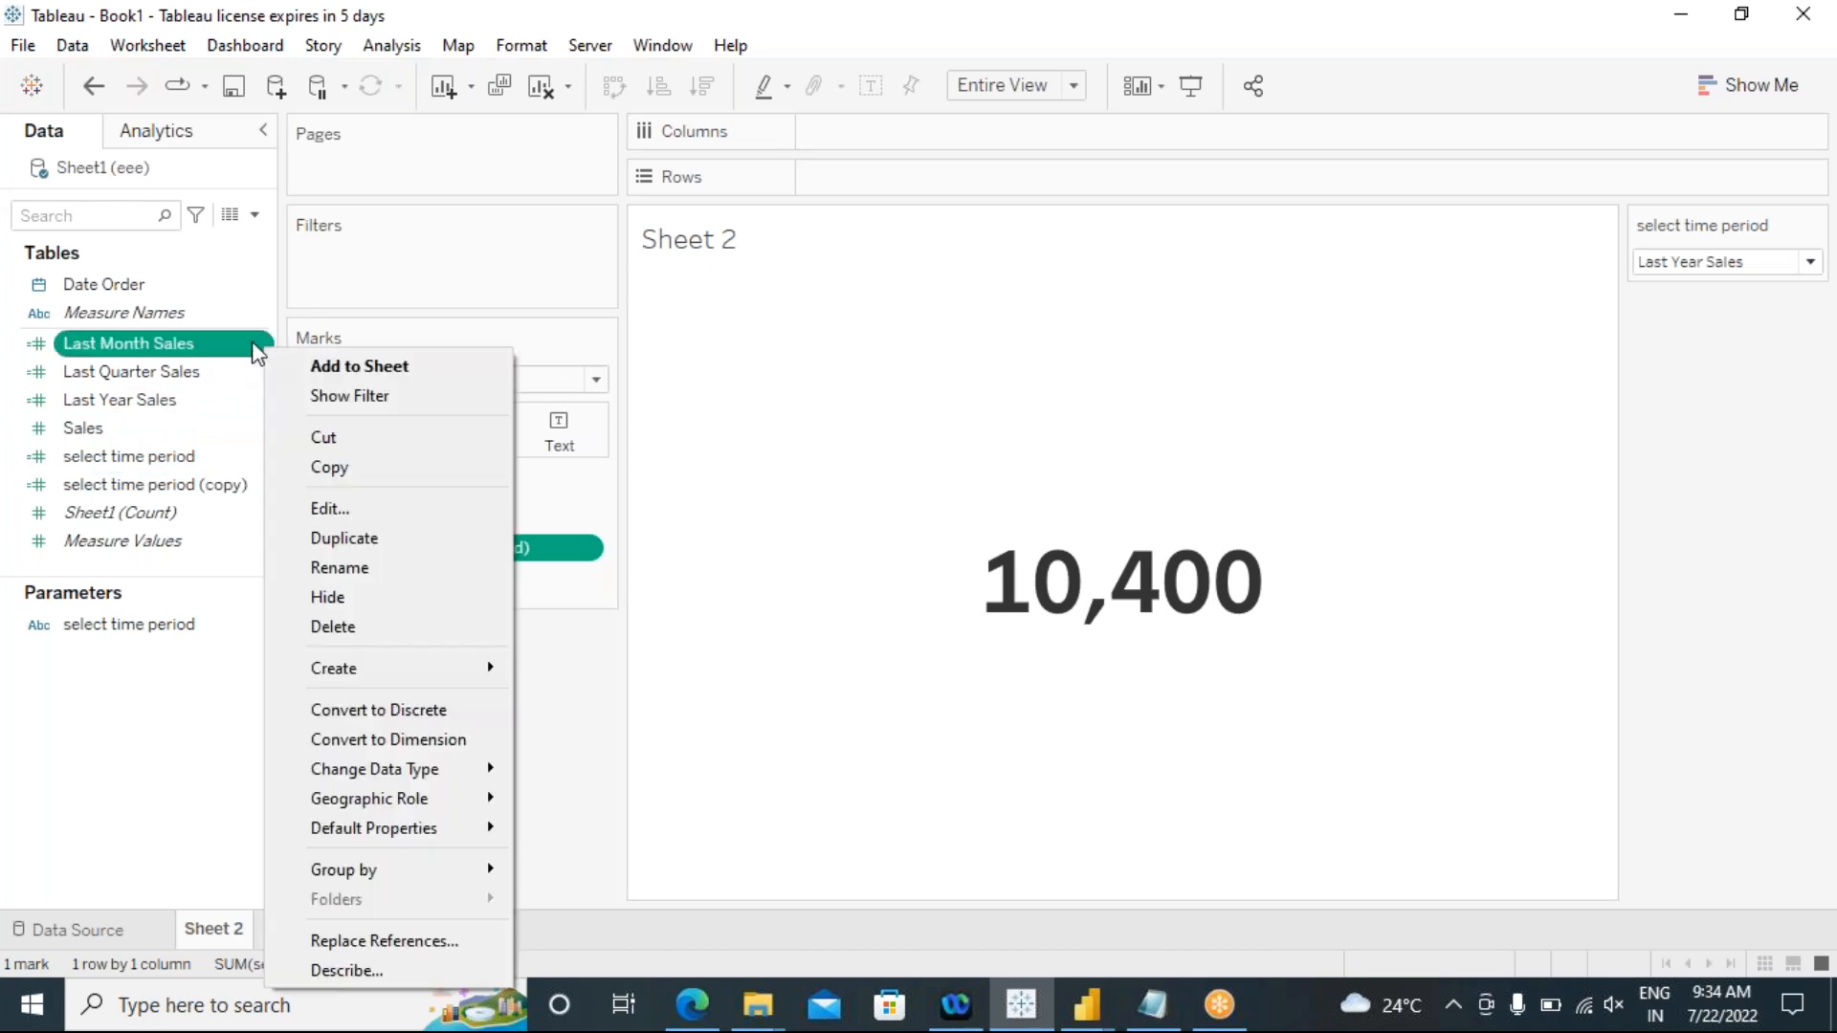
{"action": "left_click", "coordinate": [321, 509]}
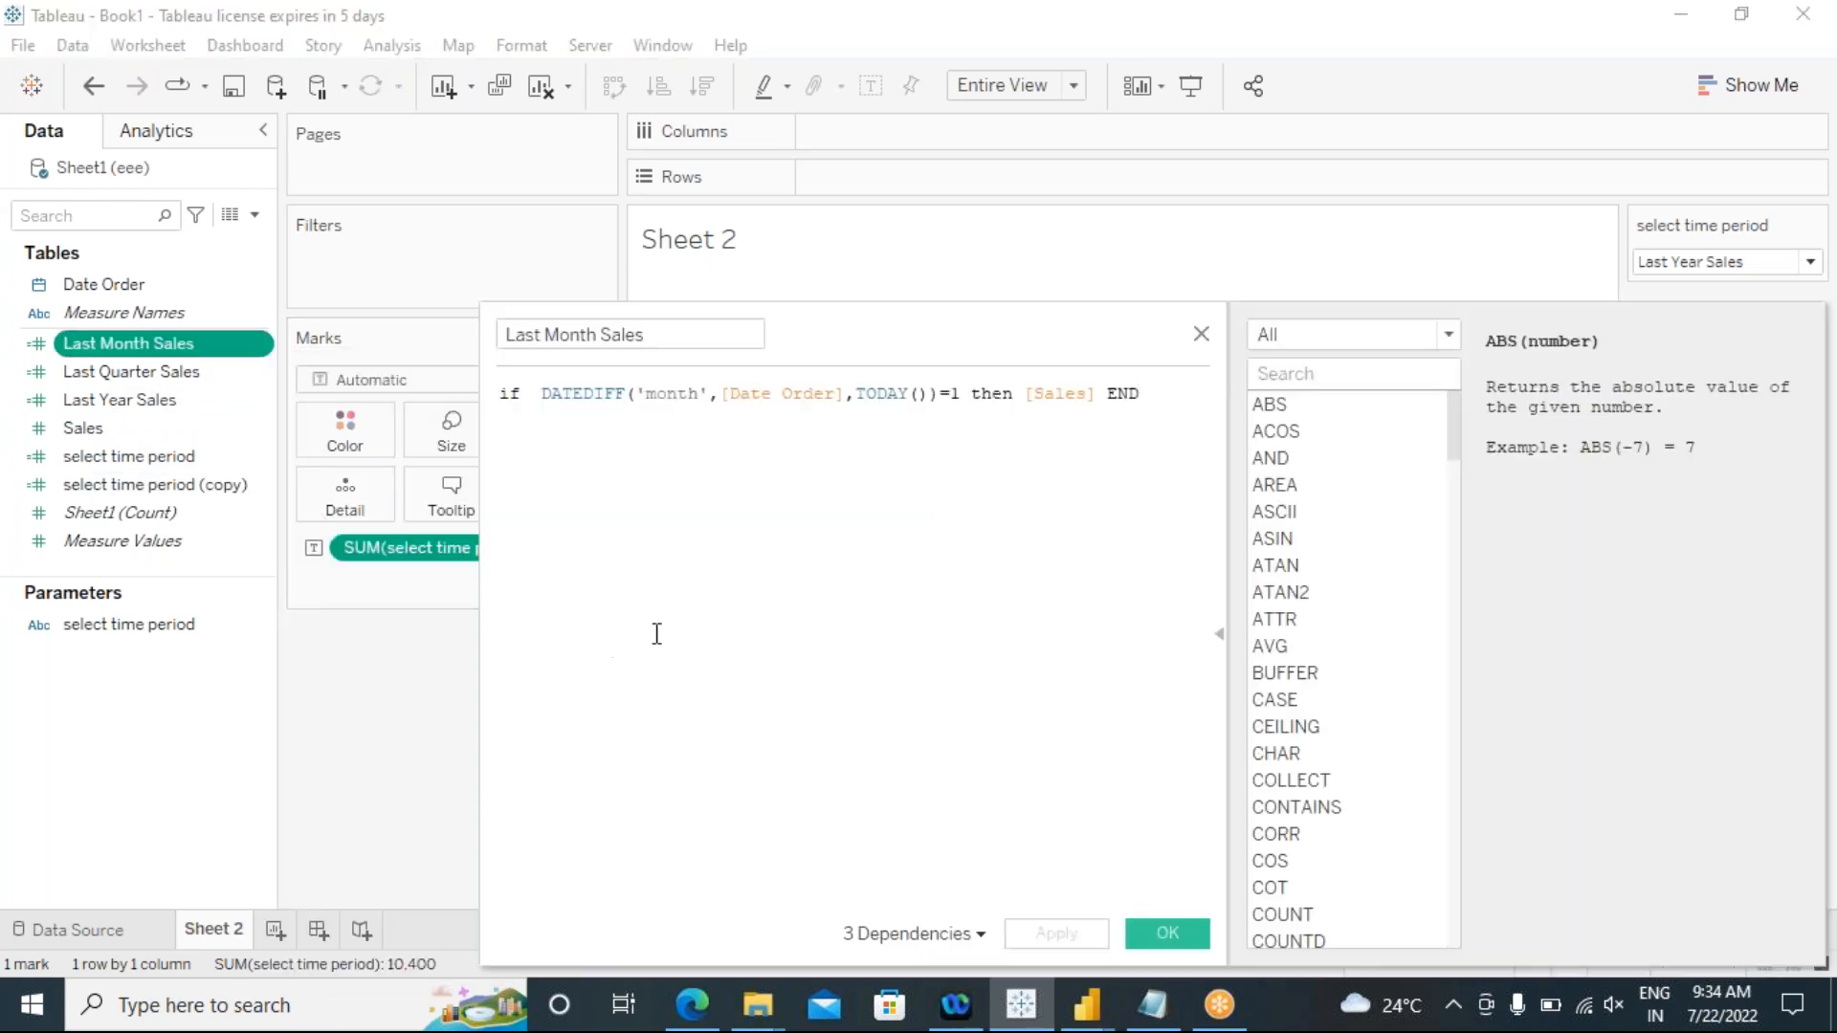
{"action": "left_click_drag", "start_coordinate": [902, 325], "coordinate": [1033, 290]}
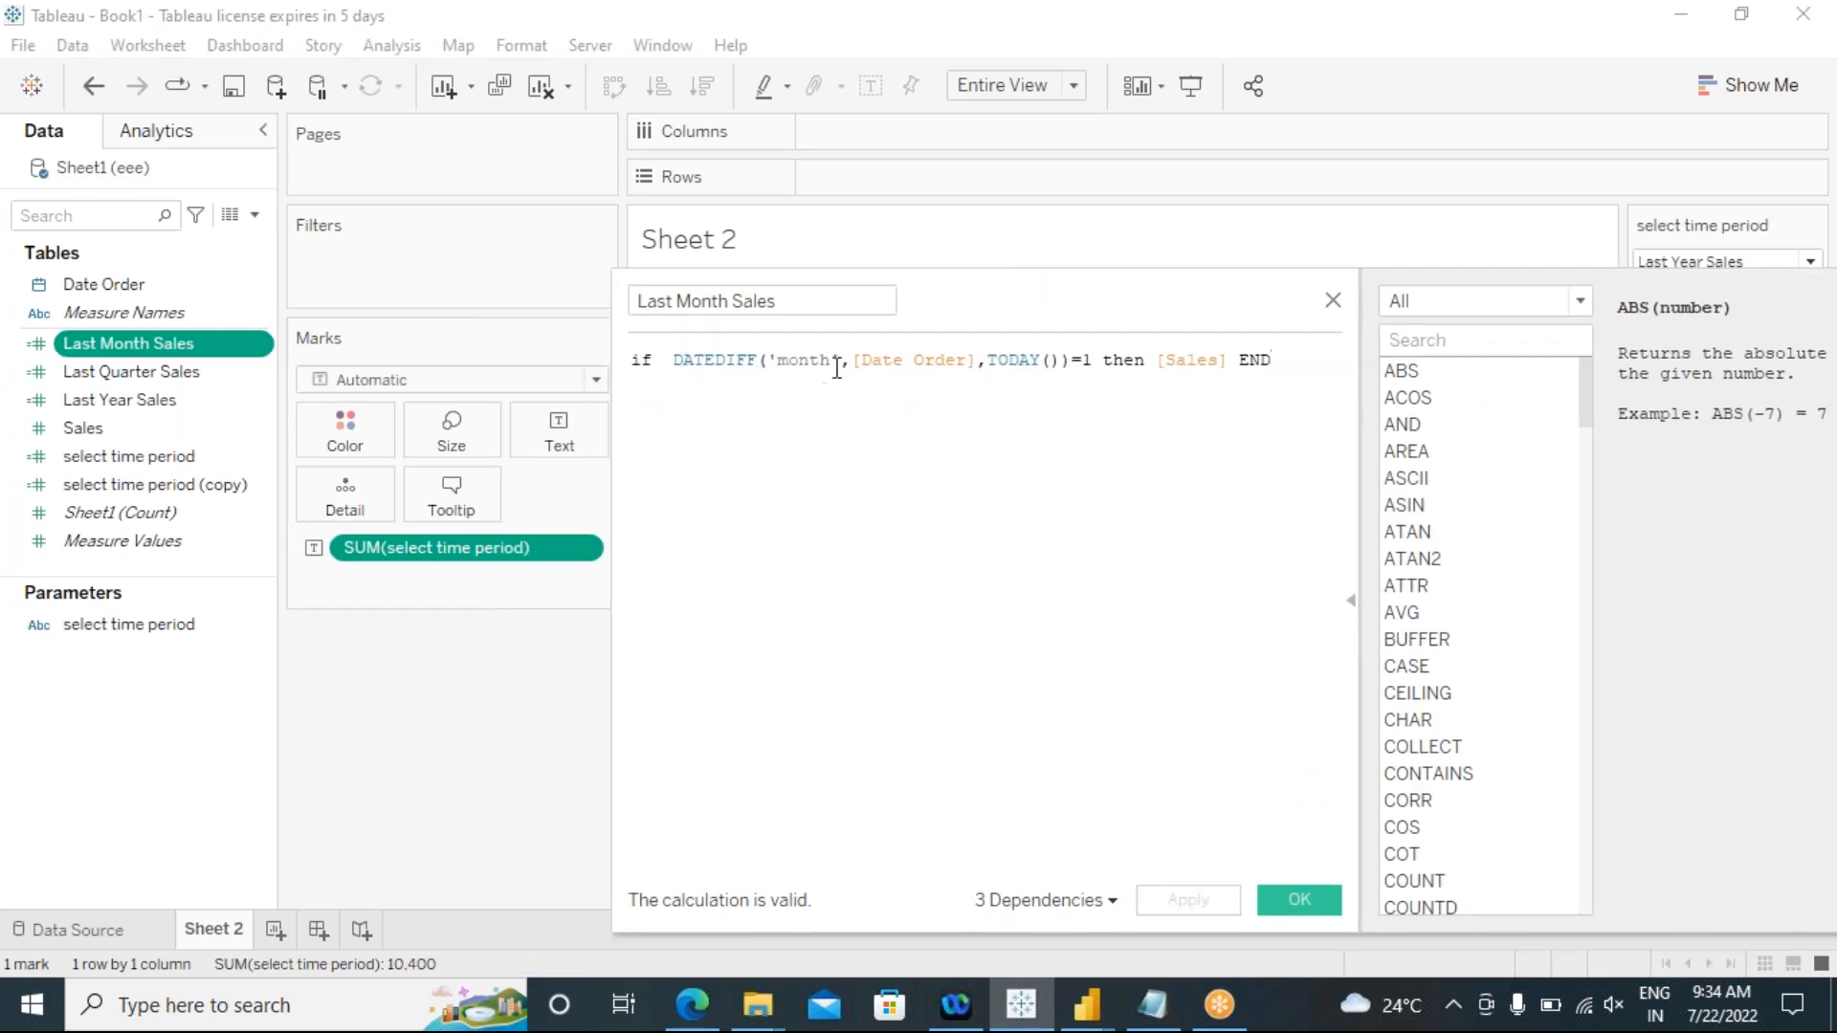
Step: Examine the DATEDIFF arguments in the Last Month Sales formula: the date part, Date Order, TODAY() and the comparison value
{"action": "left_click", "coordinate": [105, 286]}
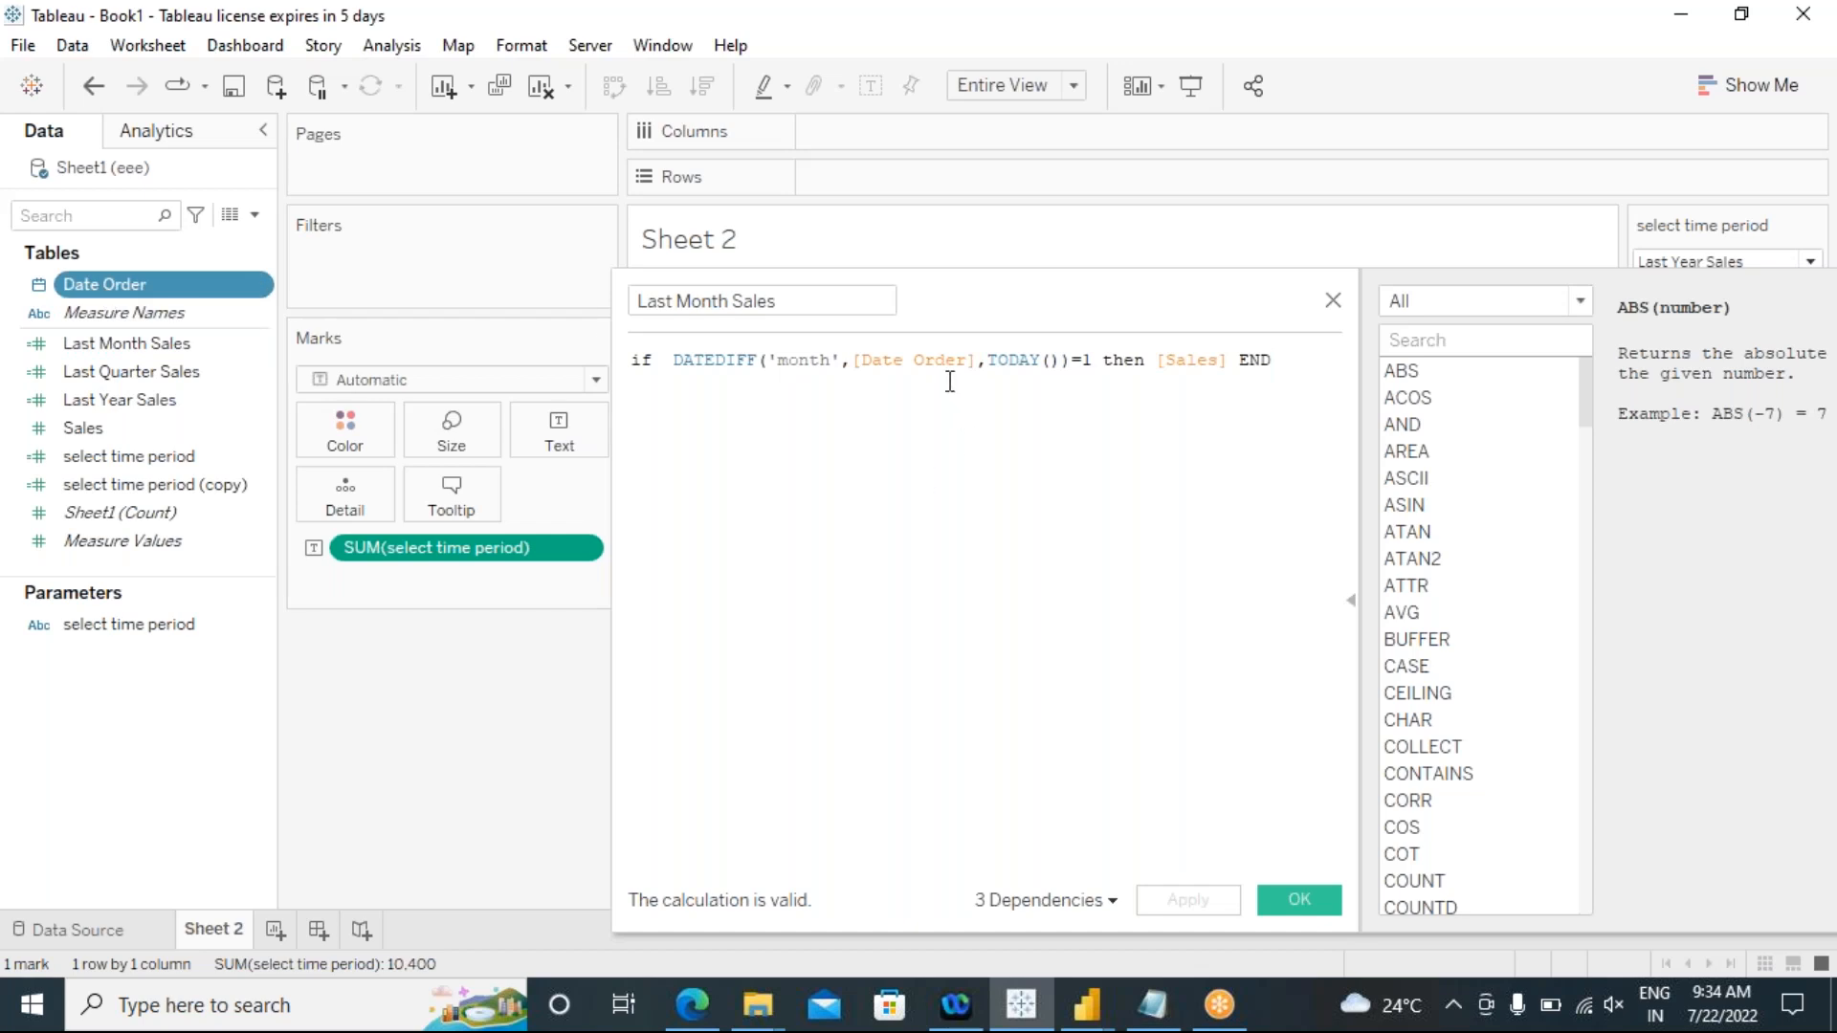
{"action": "left_click", "coordinate": [1051, 362]}
{"action": "left_click_drag", "start_coordinate": [1048, 361], "coordinate": [982, 359]}
{"action": "left_click", "coordinate": [732, 454]}
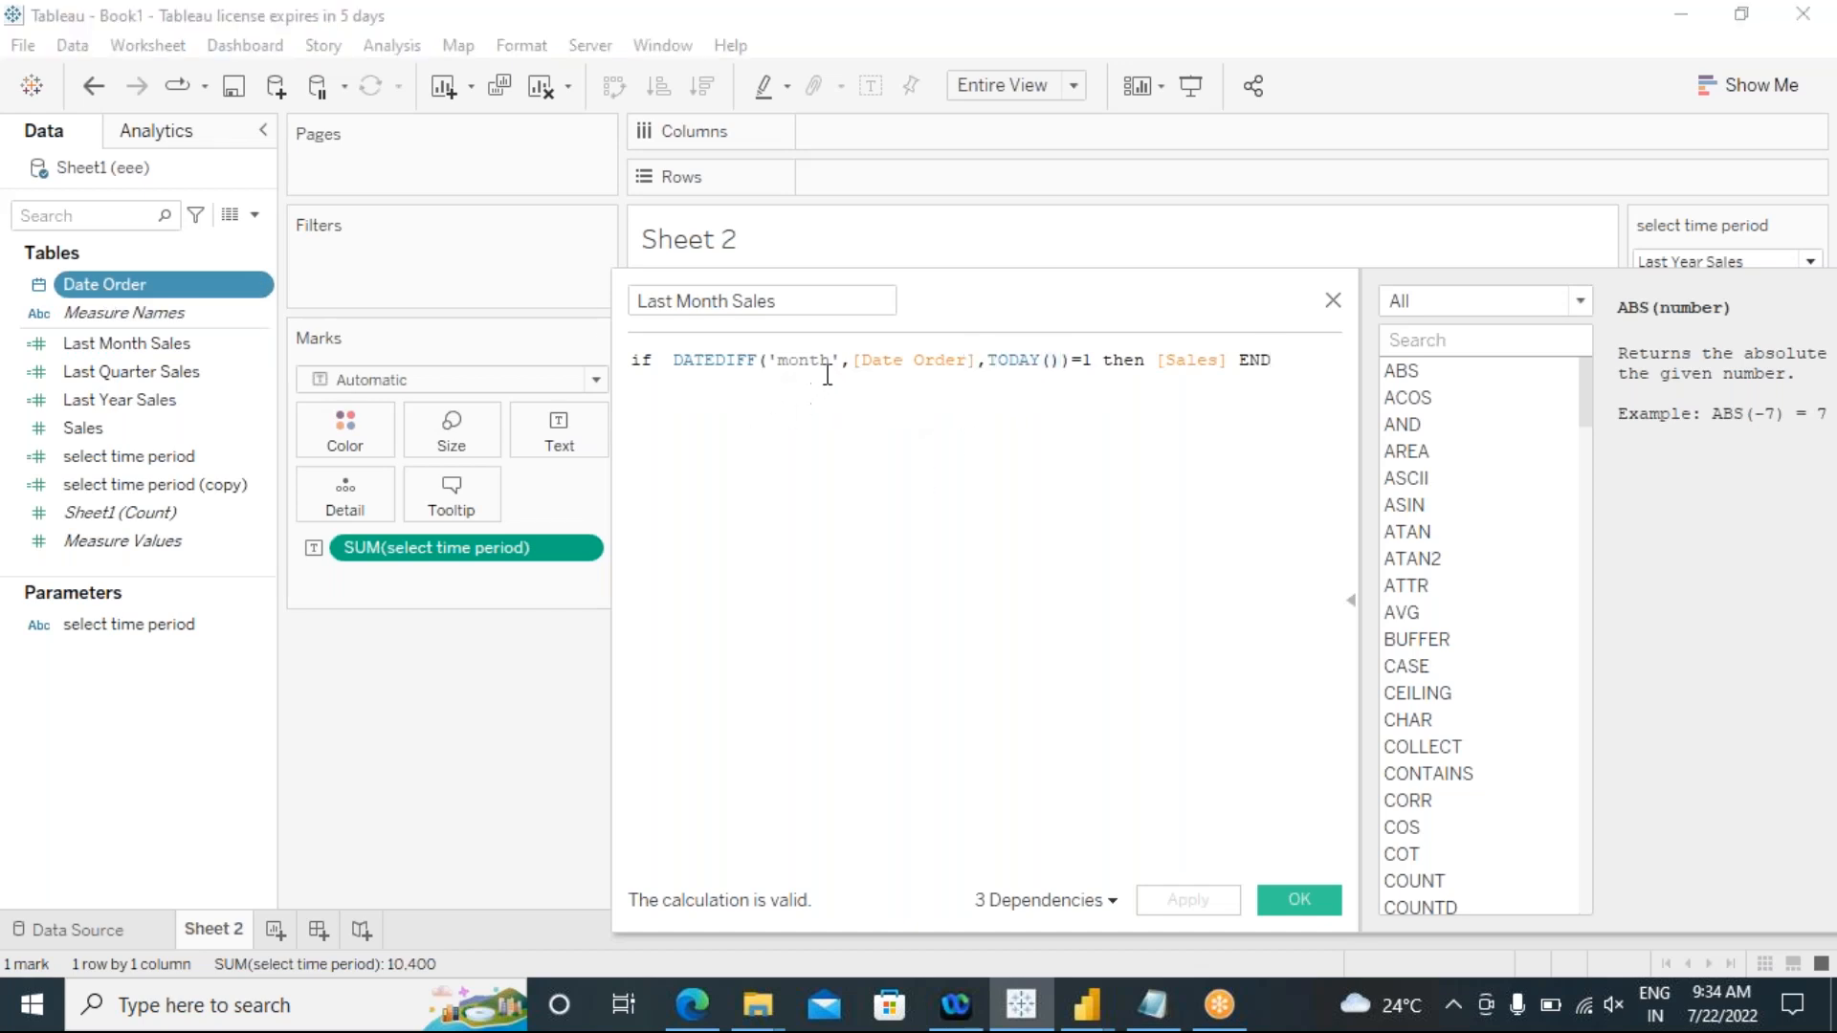
{"action": "left_click_drag", "start_coordinate": [832, 361], "coordinate": [792, 361]}
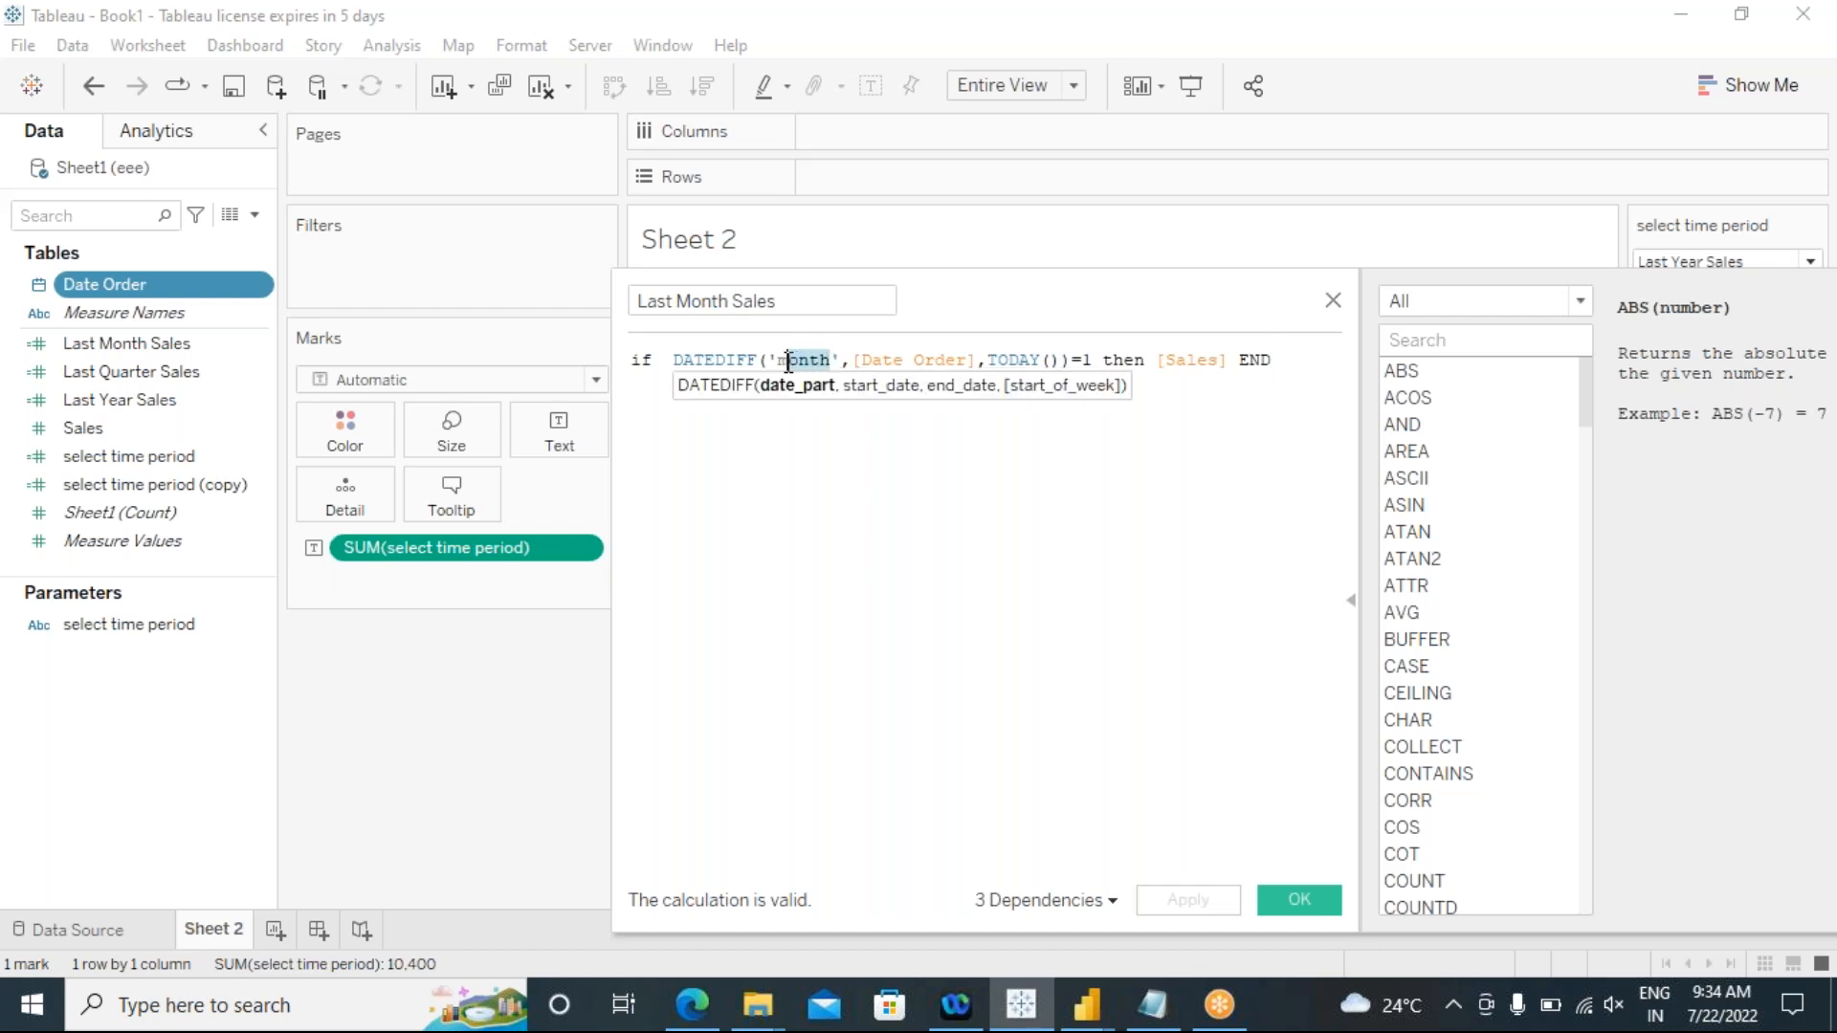
{"action": "left_click", "coordinate": [812, 496]}
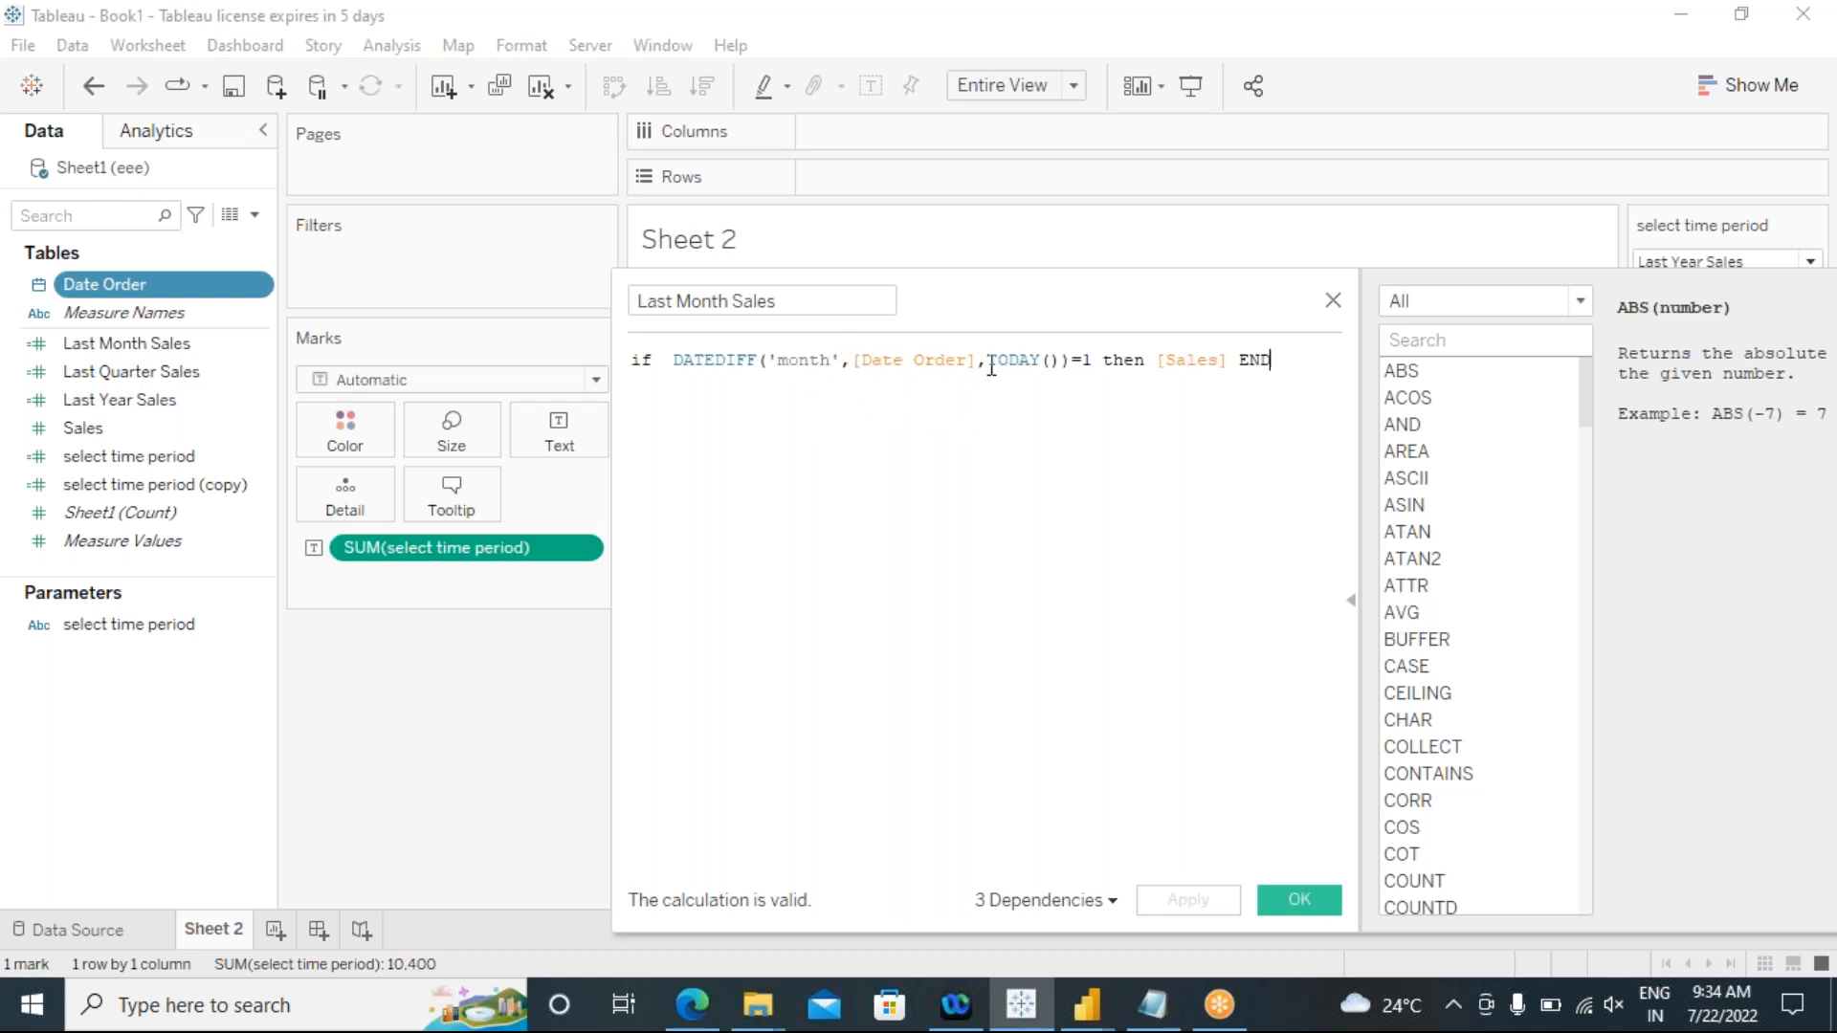
{"action": "left_click_drag", "start_coordinate": [1062, 360], "coordinate": [988, 360]}
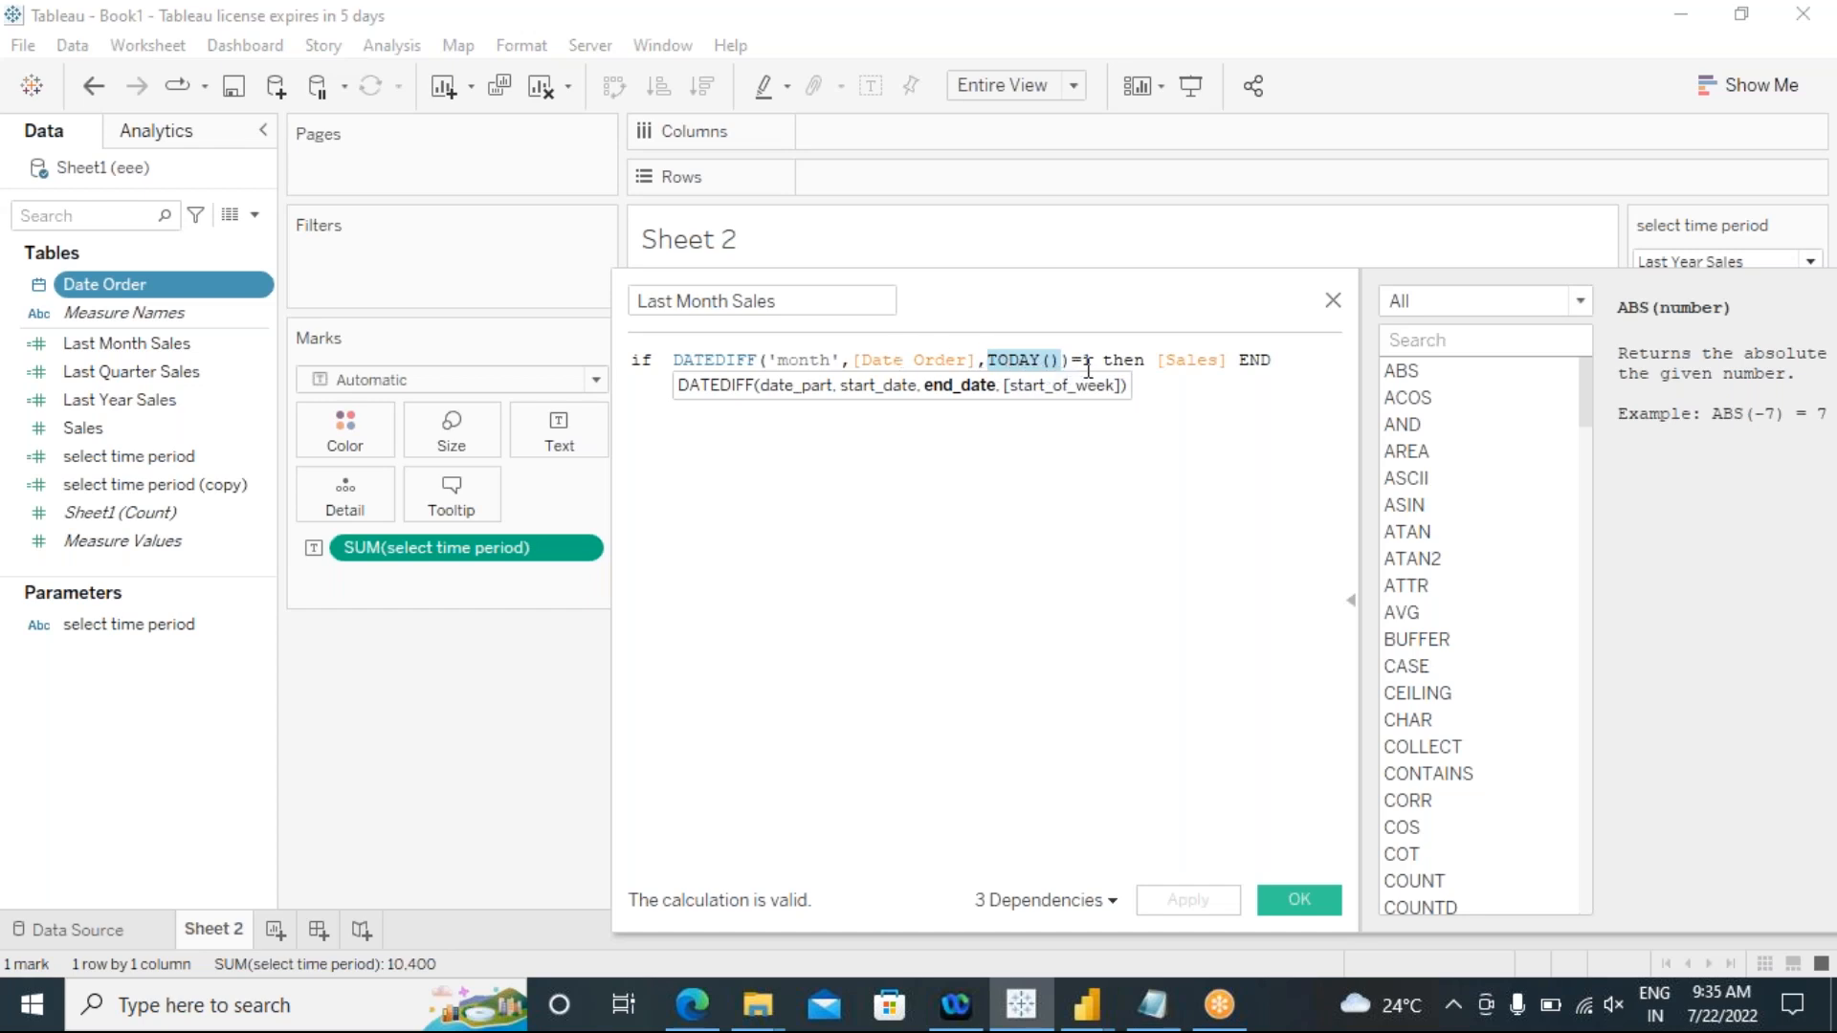
{"action": "left_click", "coordinate": [893, 492]}
{"action": "mouse_move", "coordinate": [1085, 364]}
{"action": "left_mouse_down"}
{"action": "mouse_move", "coordinate": [1066, 364]}
{"action": "mouse_move", "coordinate": [1102, 367]}
{"action": "left_mouse_up"}
Step: Start a commented alternative below the Last Month Sales formula with "//if dateadd('month'"
{"action": "left_click", "coordinate": [1299, 366]}
{"action": "key", "text": "Return"}
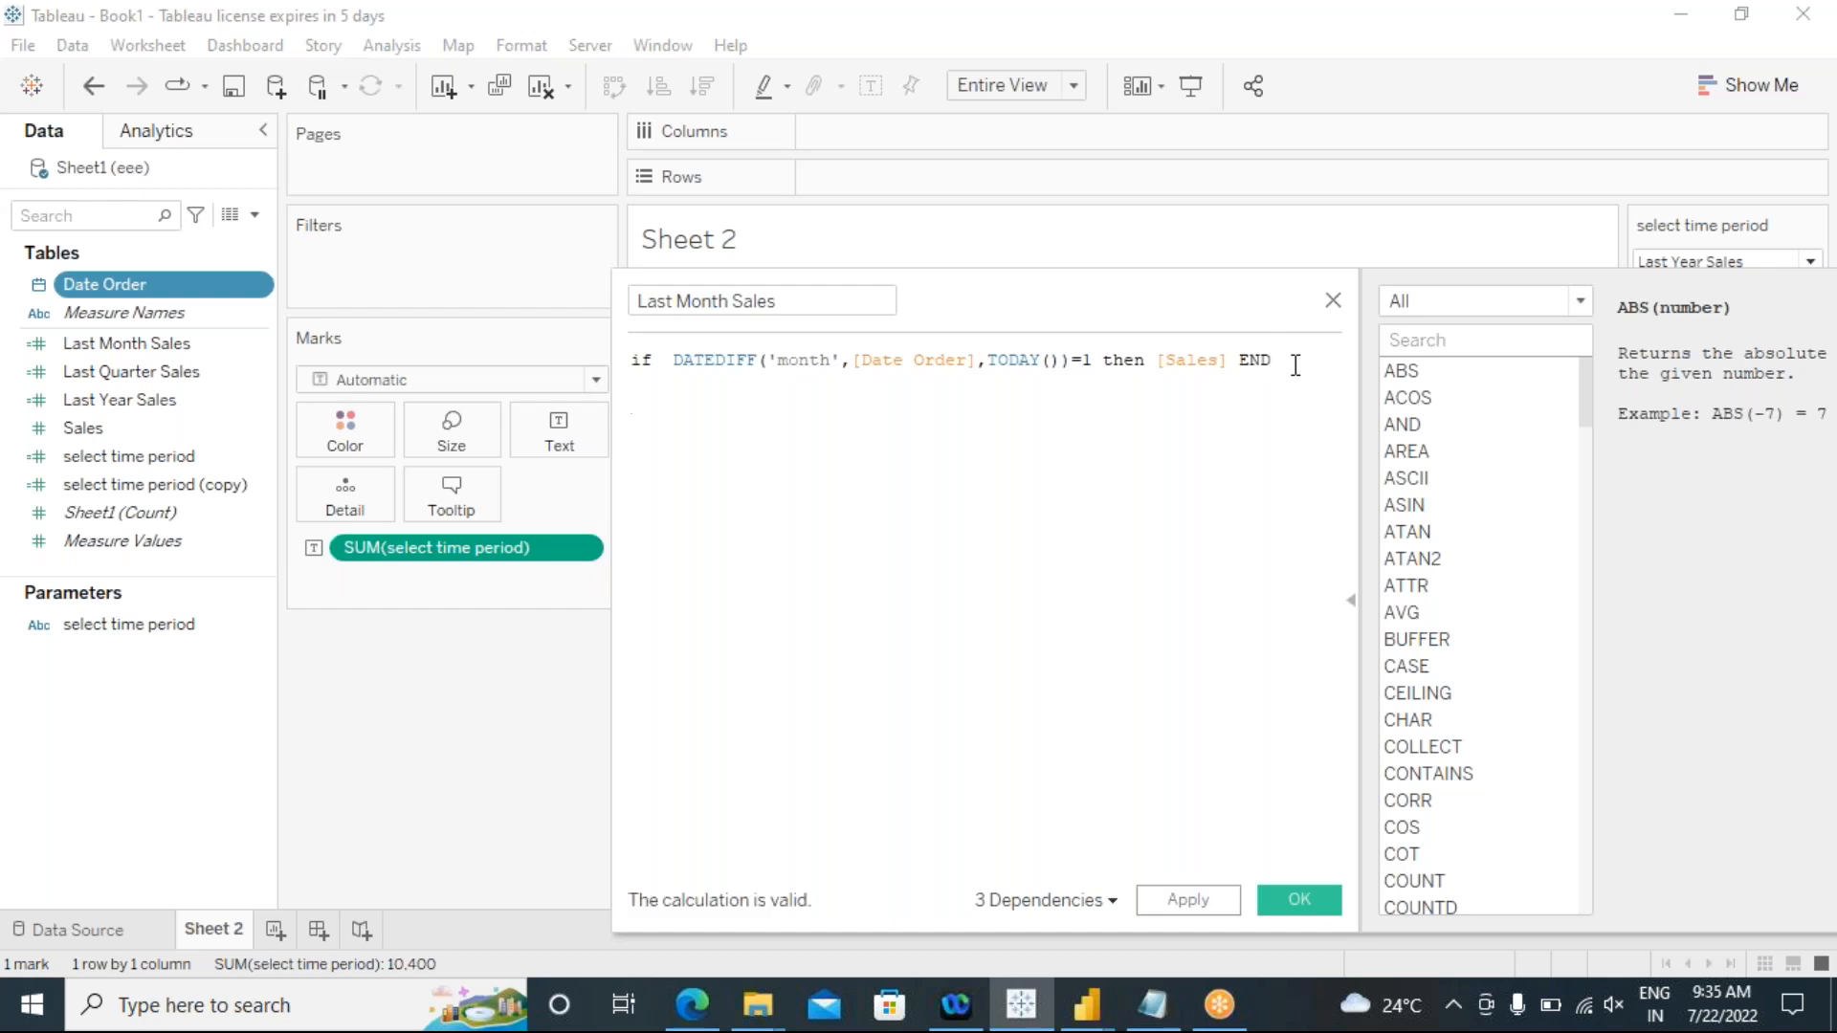
{"action": "type", "text": "//"}
{"action": "type", "text": "if dateadd"}
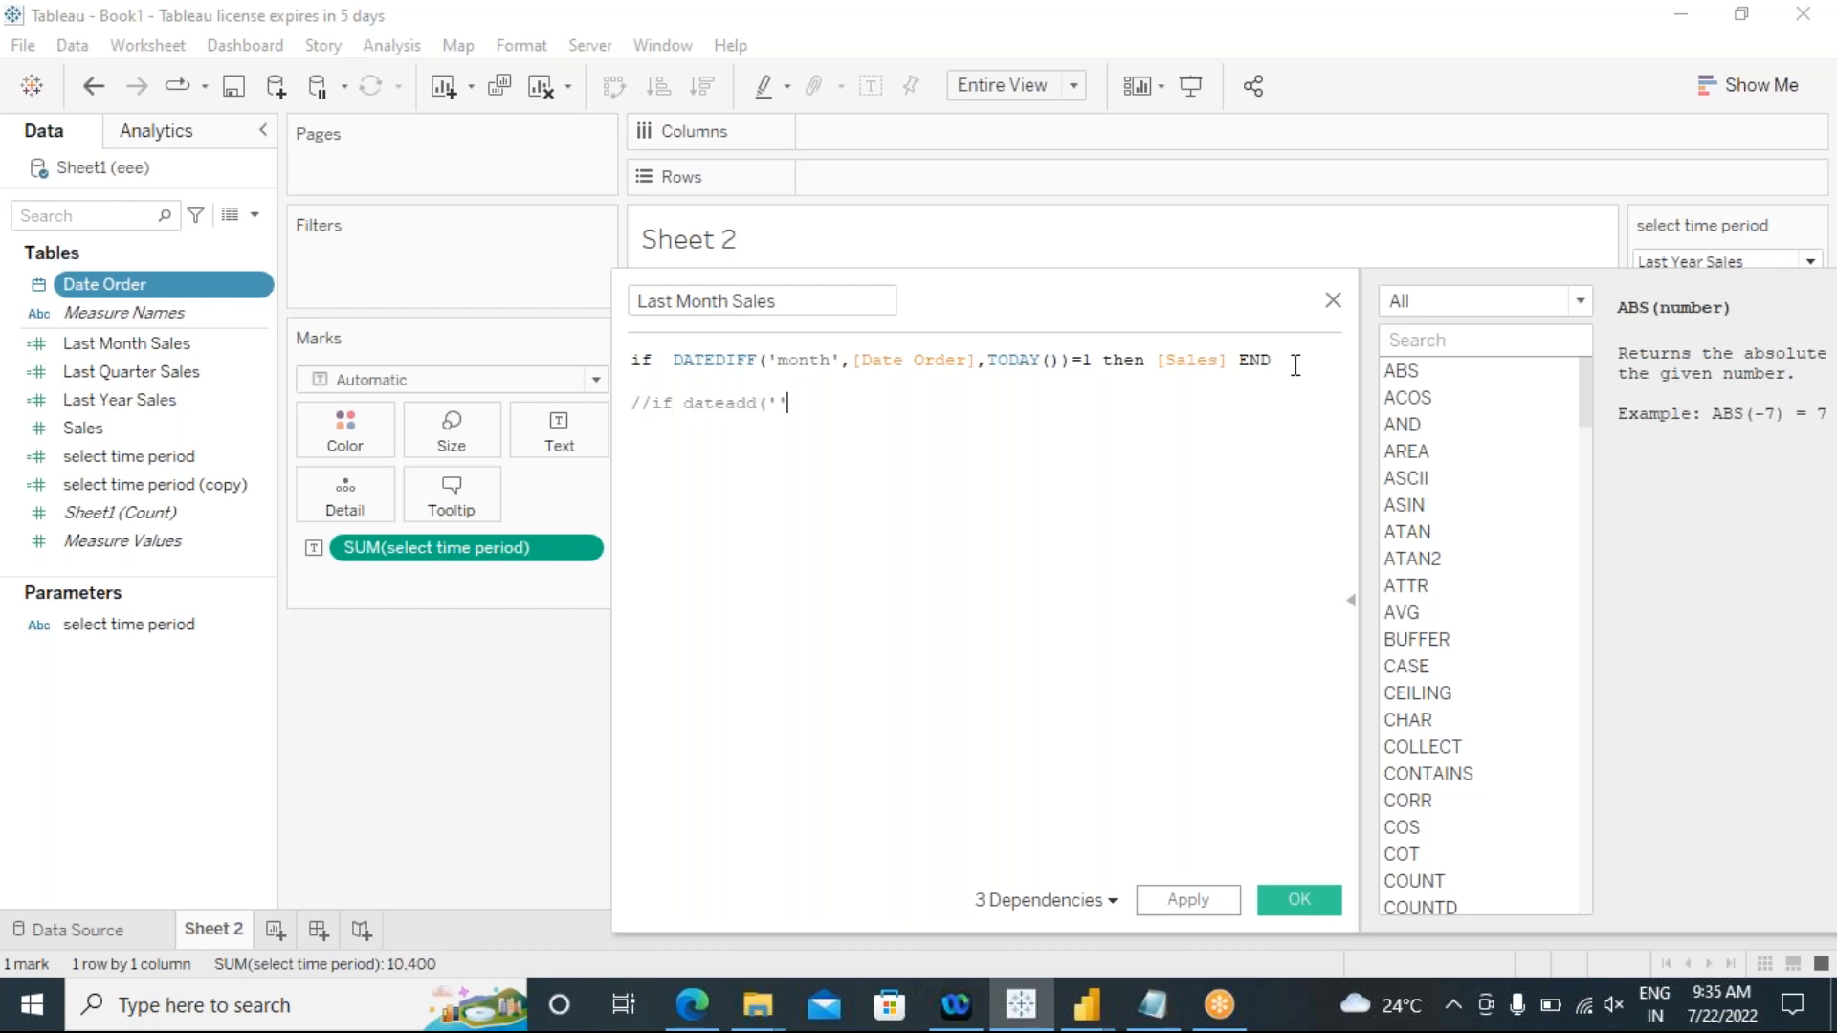
{"action": "type", "text": "('month'"}
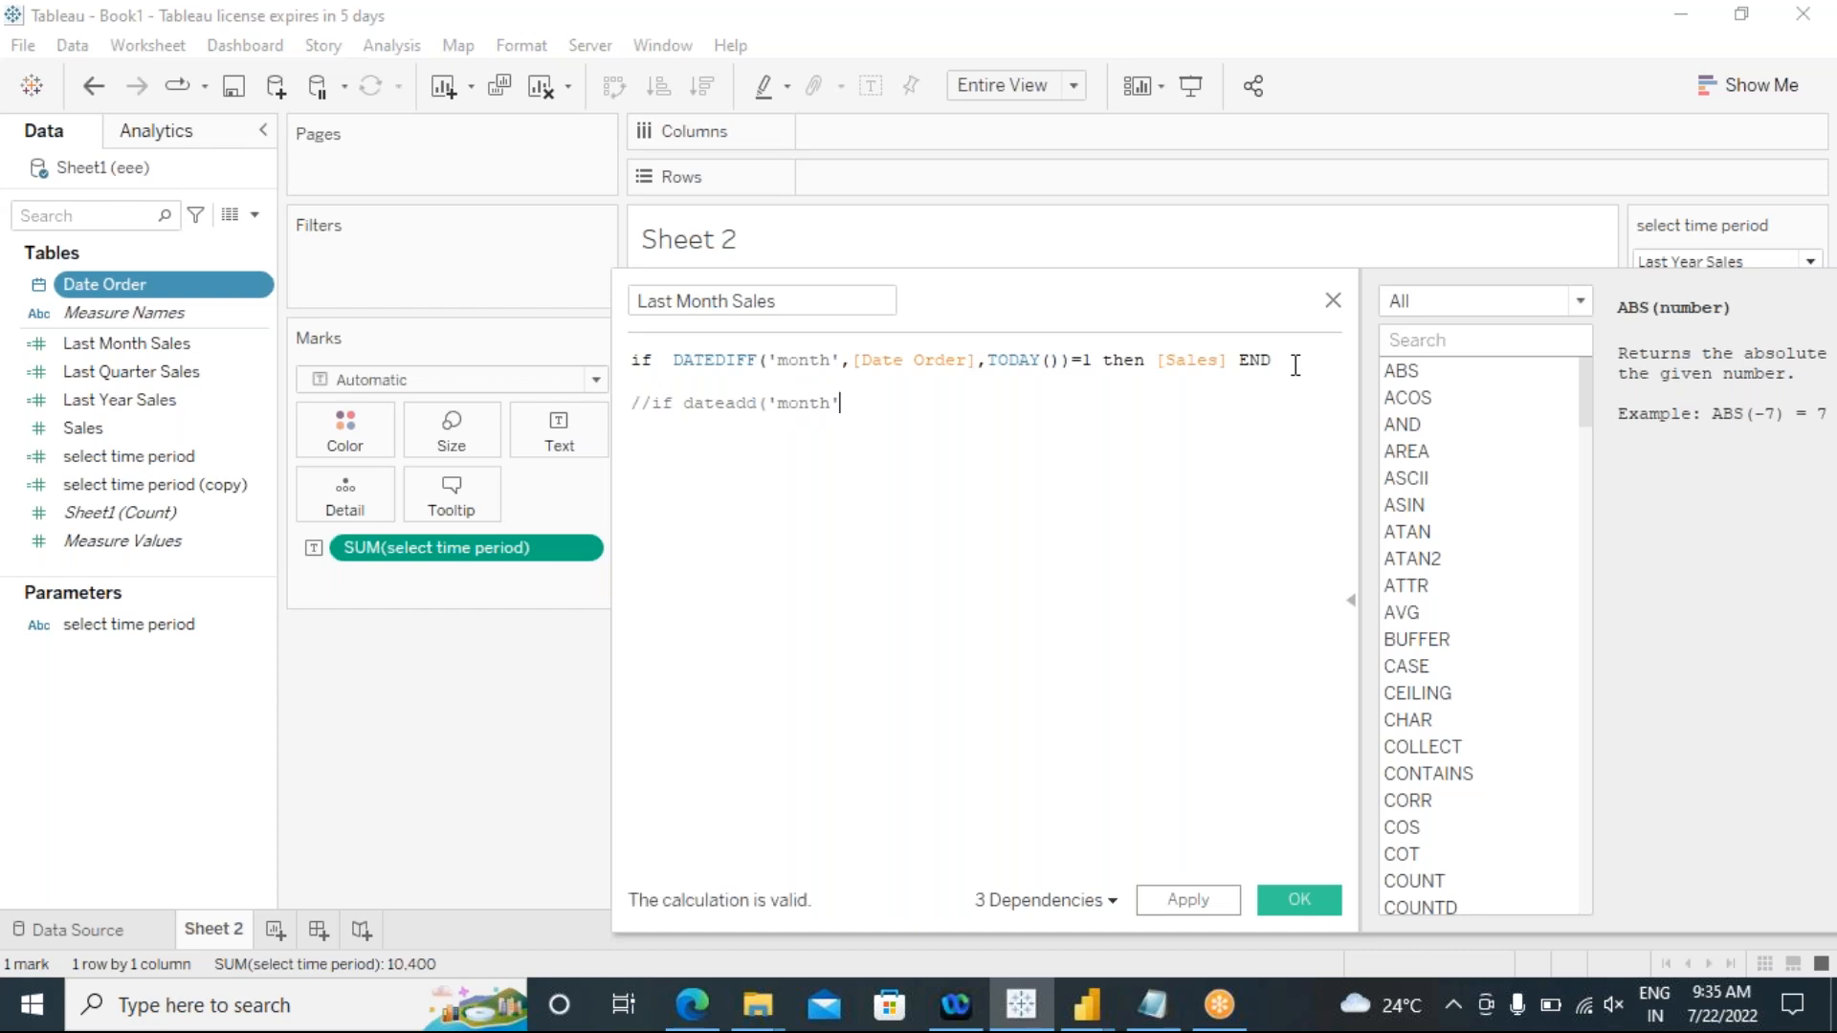
{"action": "type", "text": ",-1"}
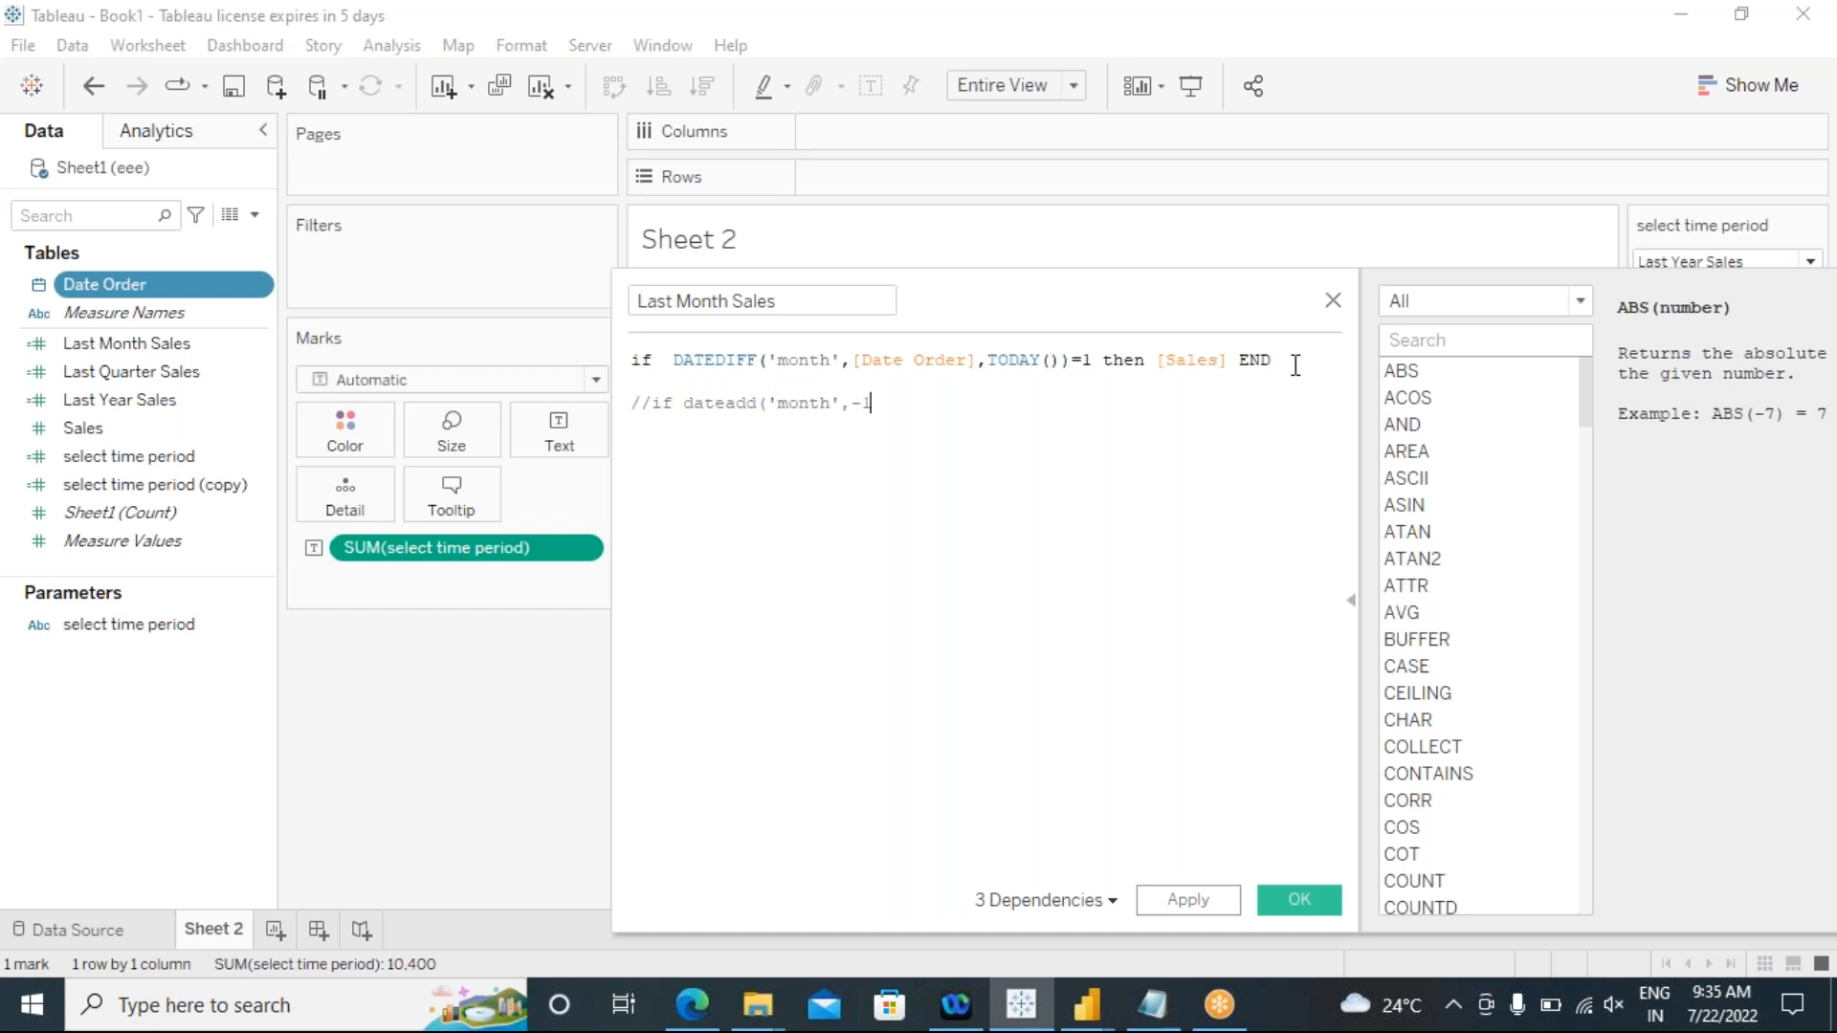
{"action": "type", "text": ","}
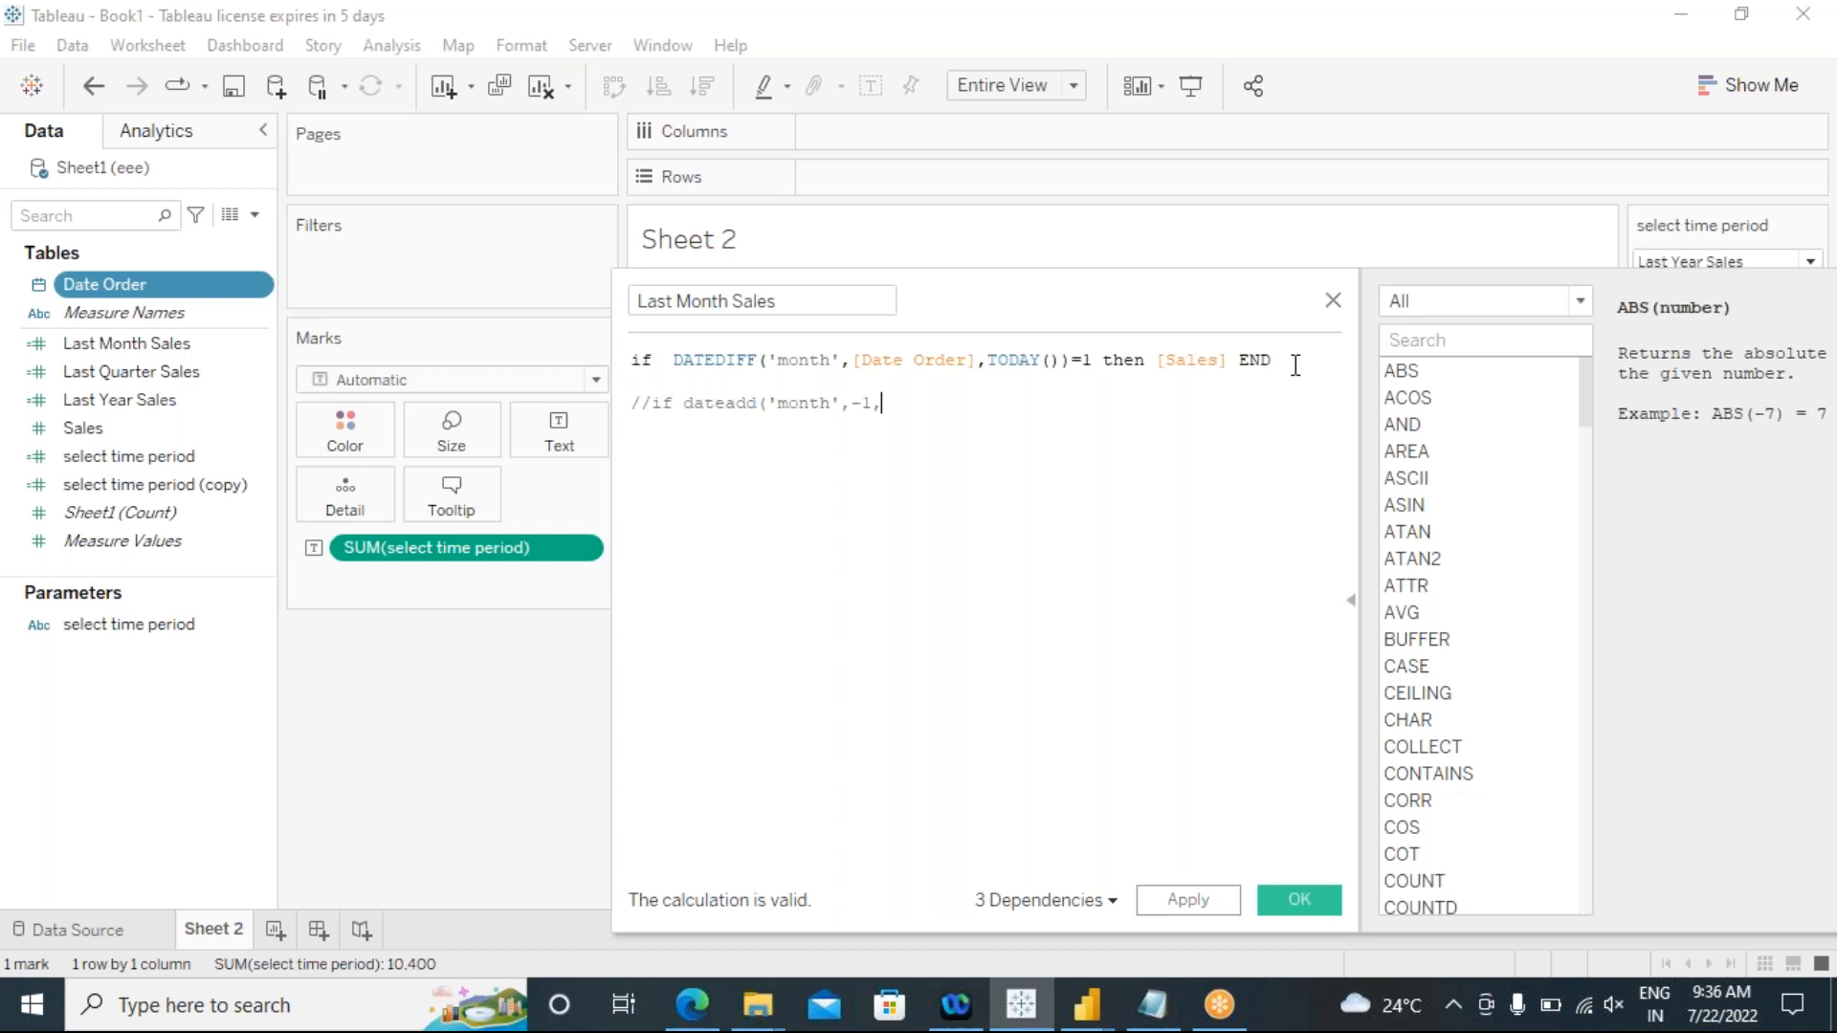
Step: Complete the dateadd arguments in the commented line with ",-1,today())"
{"action": "type", "text": "t"}
{"action": "key", "text": "BackSpace"}
{"action": "key", "text": "BackSpace"}
{"action": "type", "text": "y"}
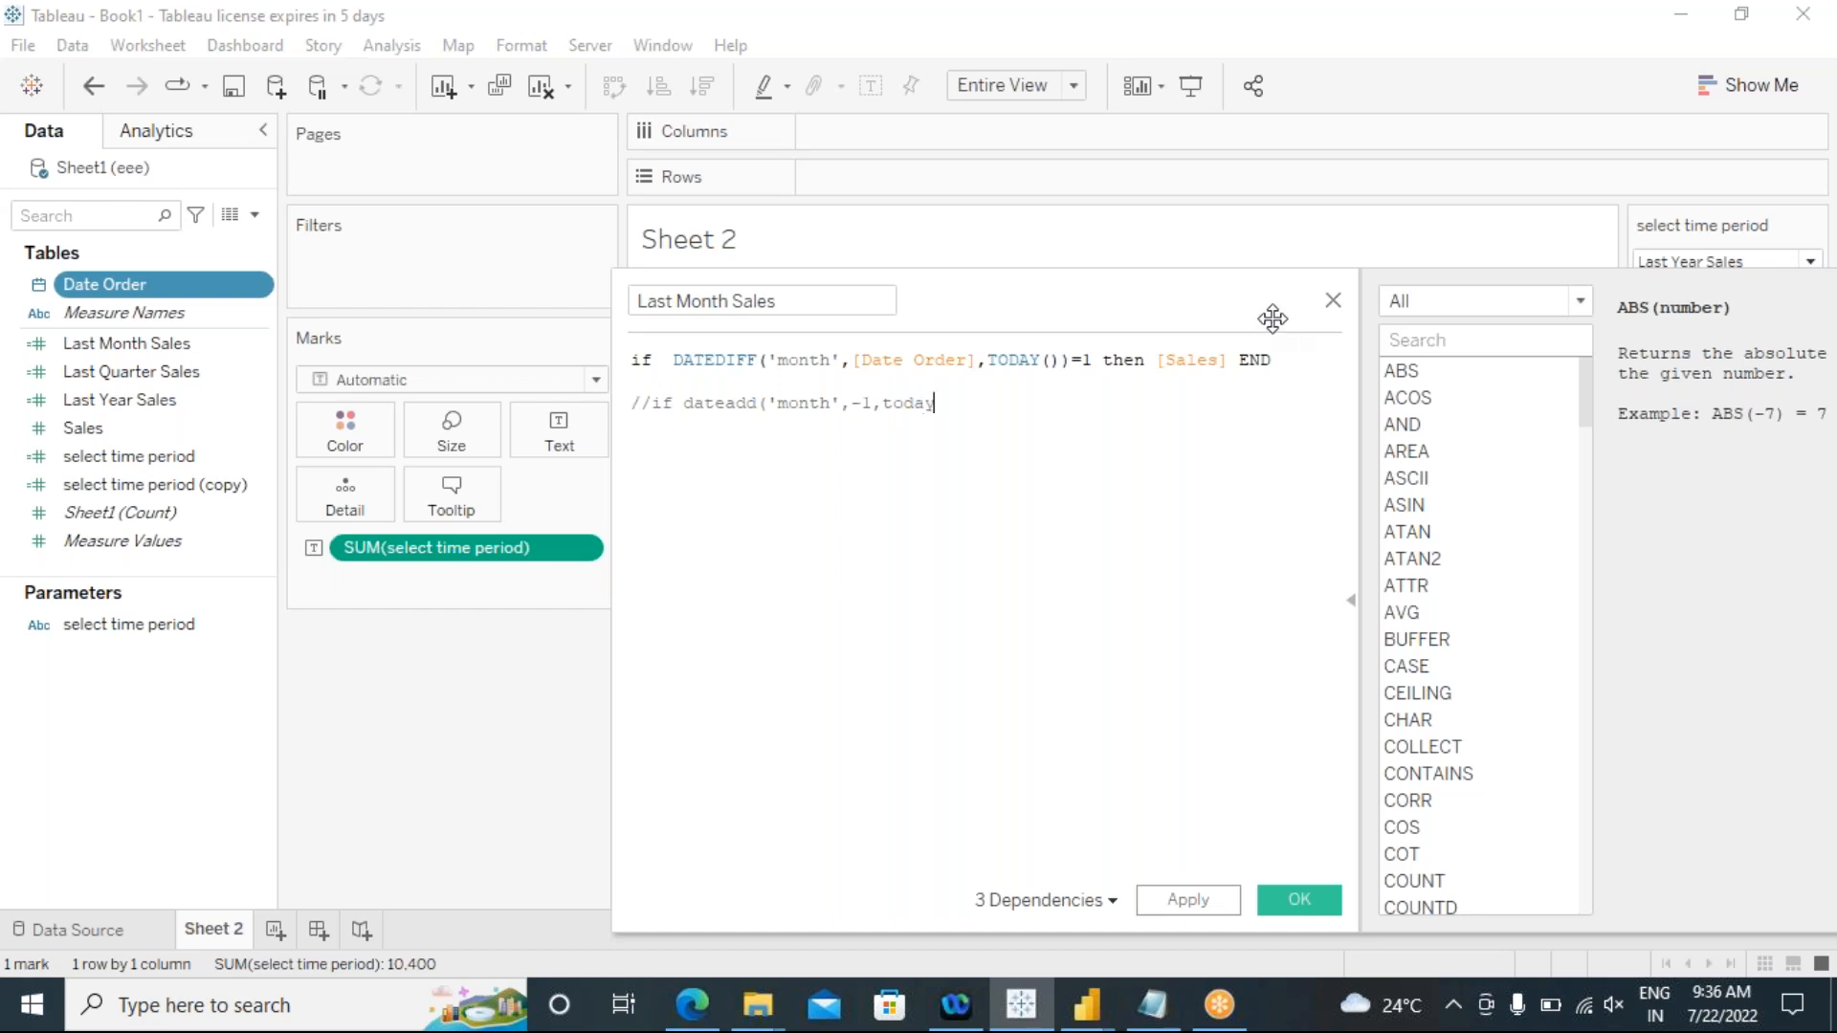
{"action": "type", "text": "())"}
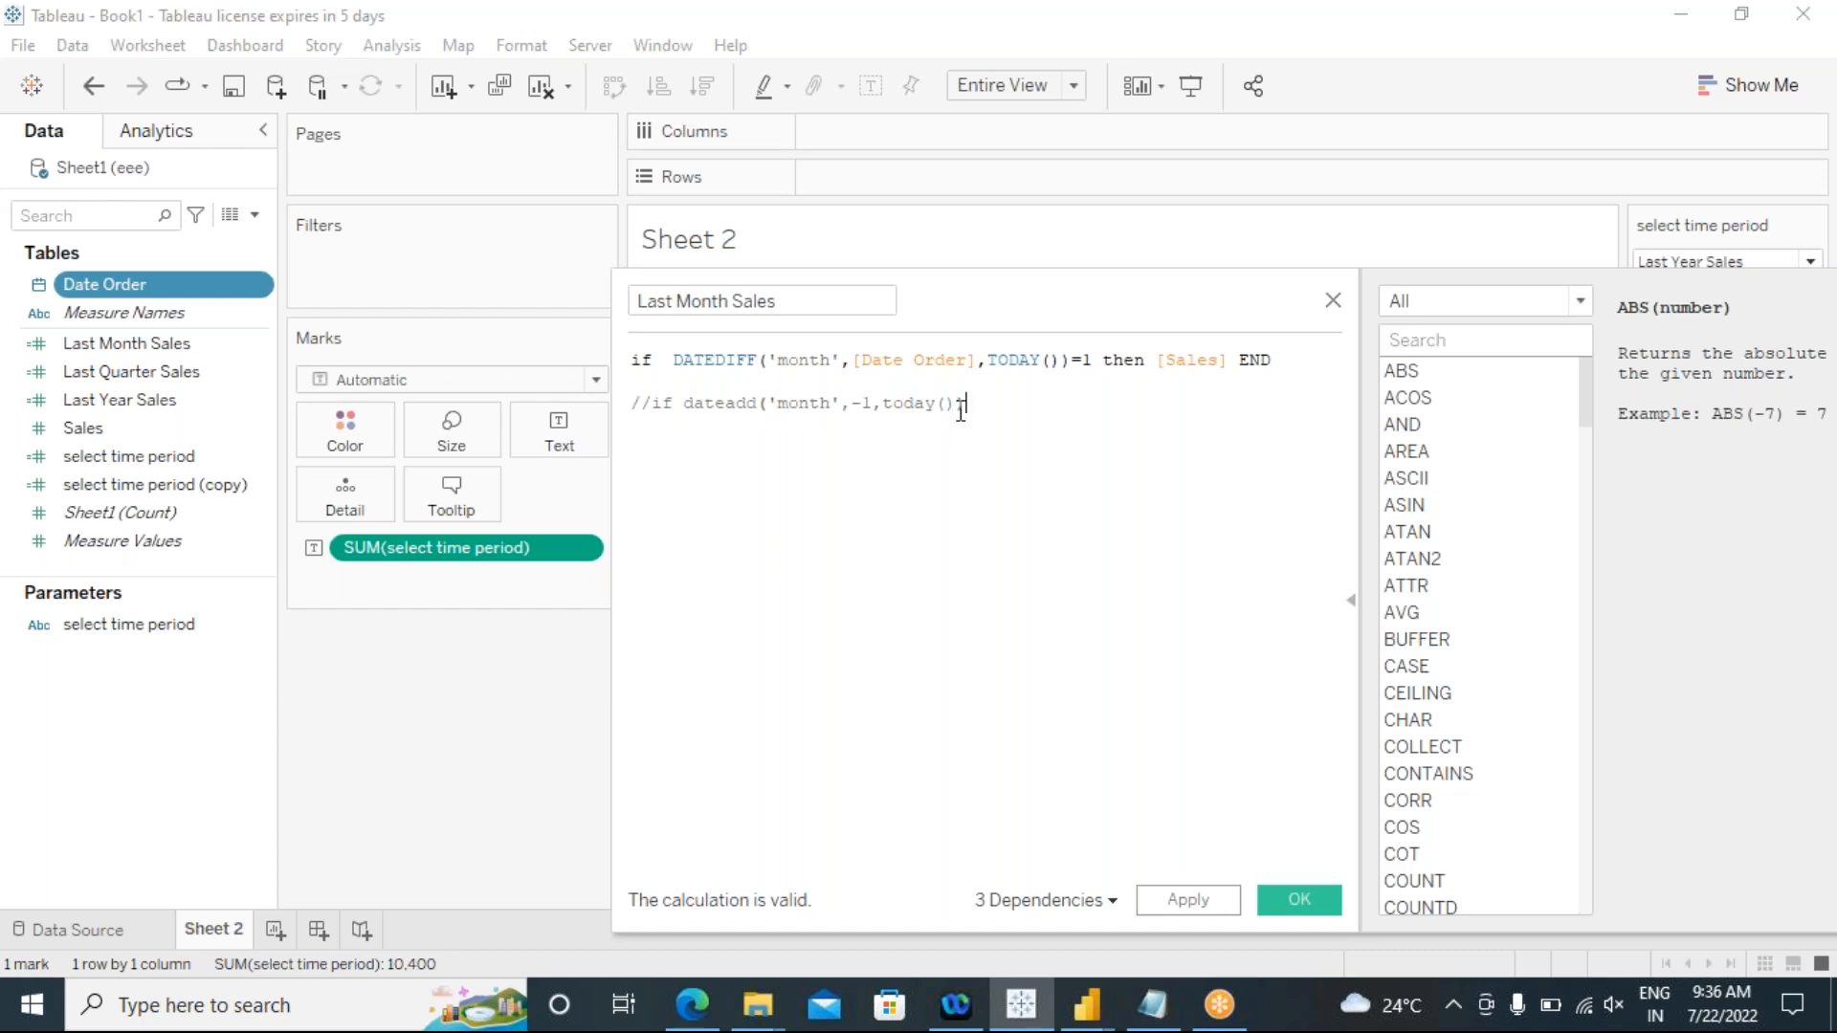
{"action": "left_click_drag", "start_coordinate": [967, 412], "coordinate": [633, 408]}
{"action": "left_click_drag", "start_coordinate": [937, 496], "coordinate": [935, 478]}
{"action": "double_click", "coordinate": [934, 473]}
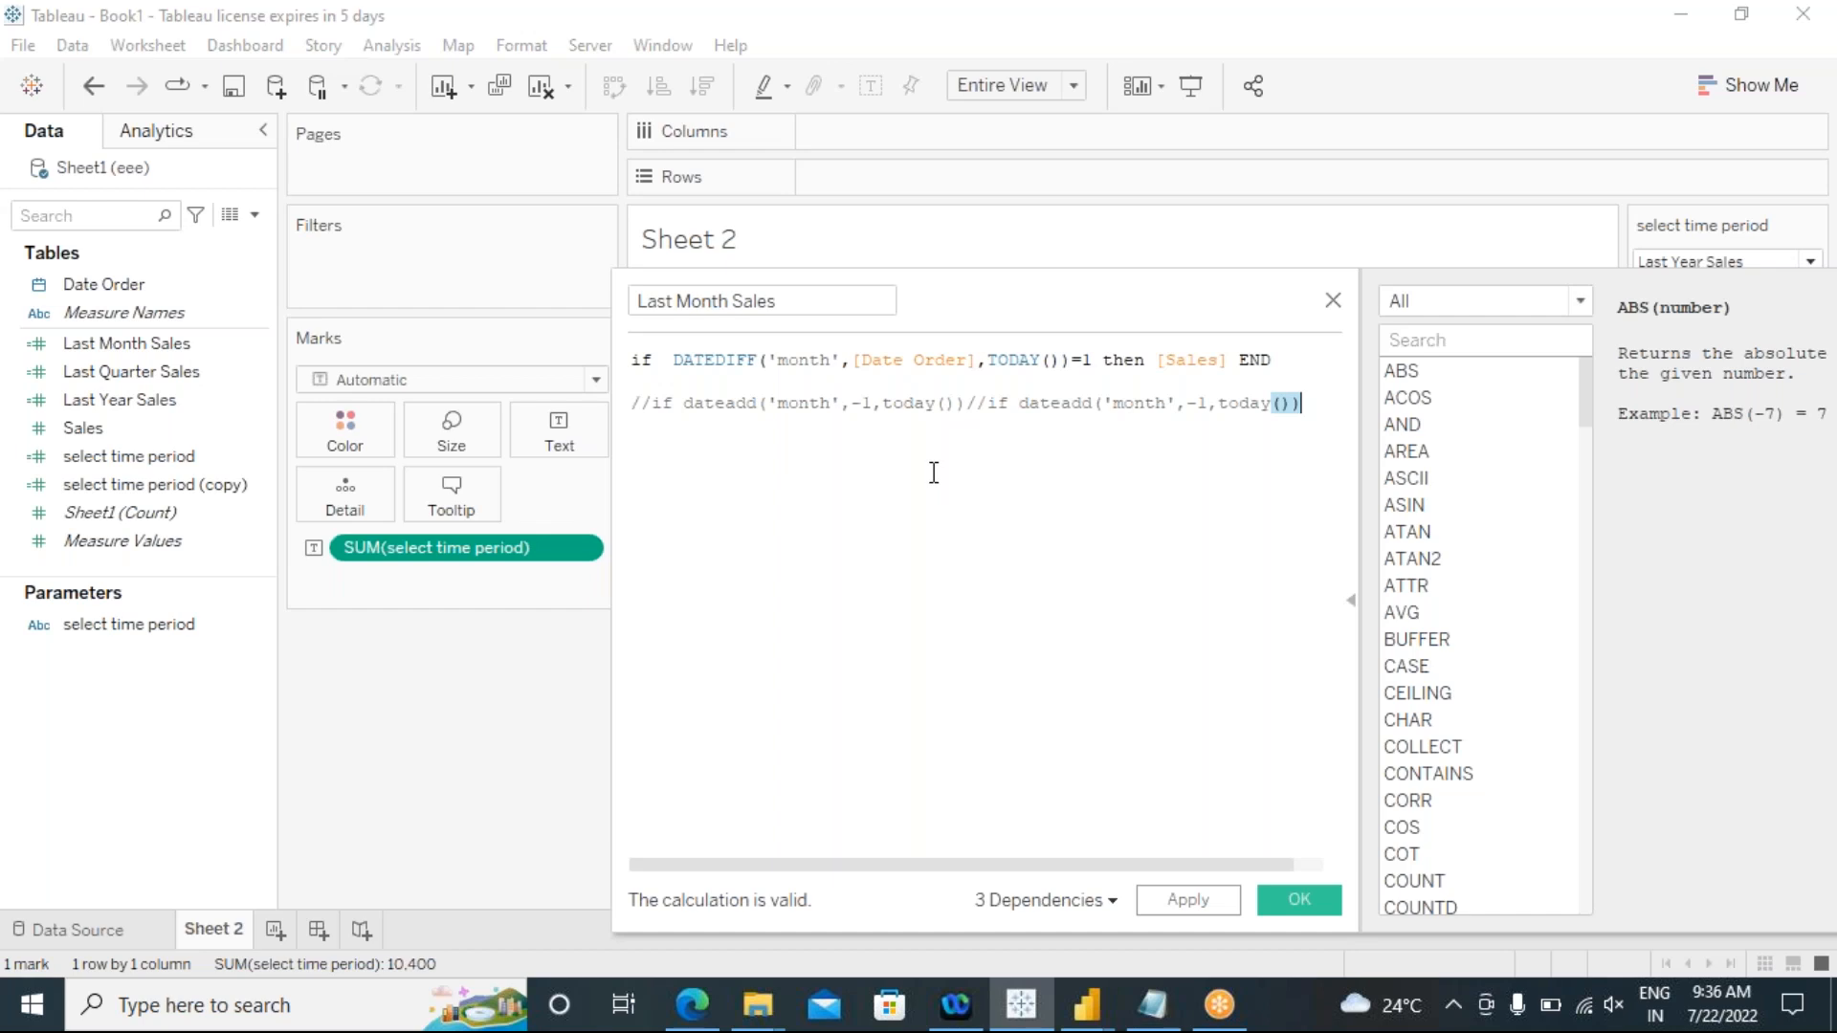
{"action": "key", "text": "ctrl+z"}
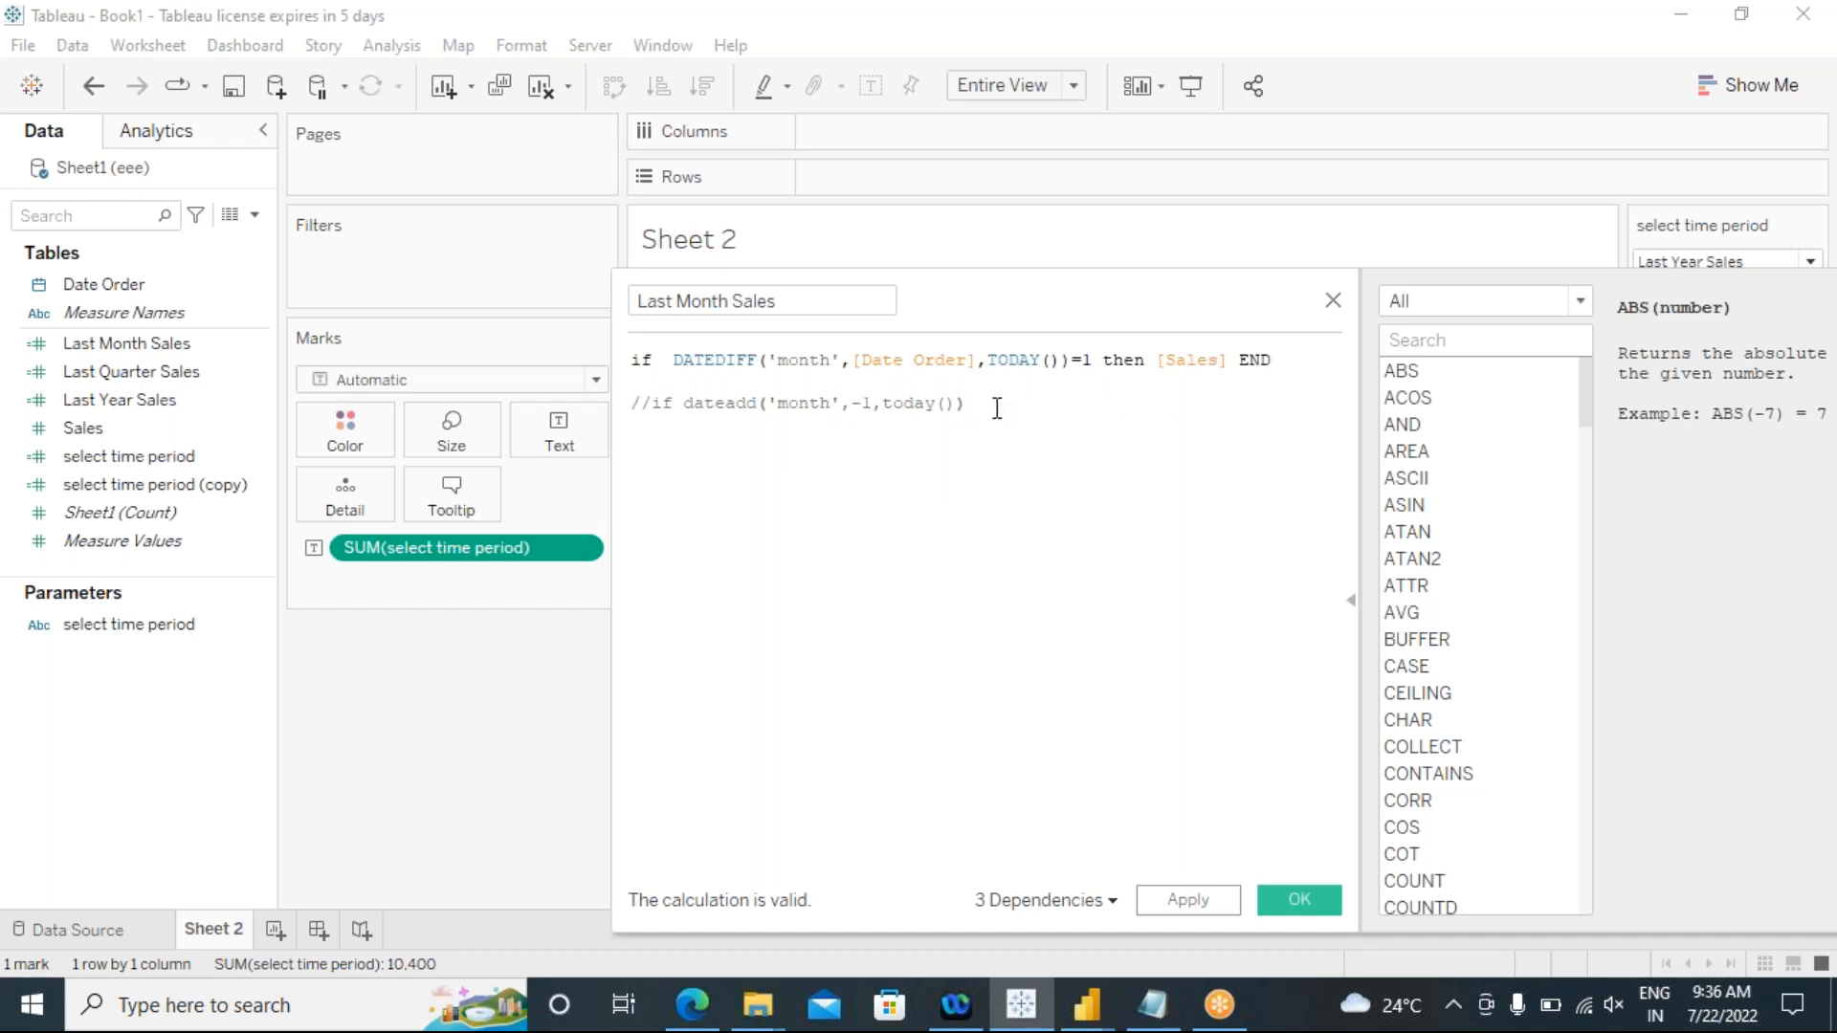
Step: Extend the commented line in the Last Month Sales formula with "= dateadd('month'"
{"action": "type", "text": "="}
{"action": "left_click_drag", "start_coordinate": [968, 368], "coordinate": [851, 361]}
{"action": "left_click", "coordinate": [953, 459]}
{"action": "type", "text": "dateadd("}
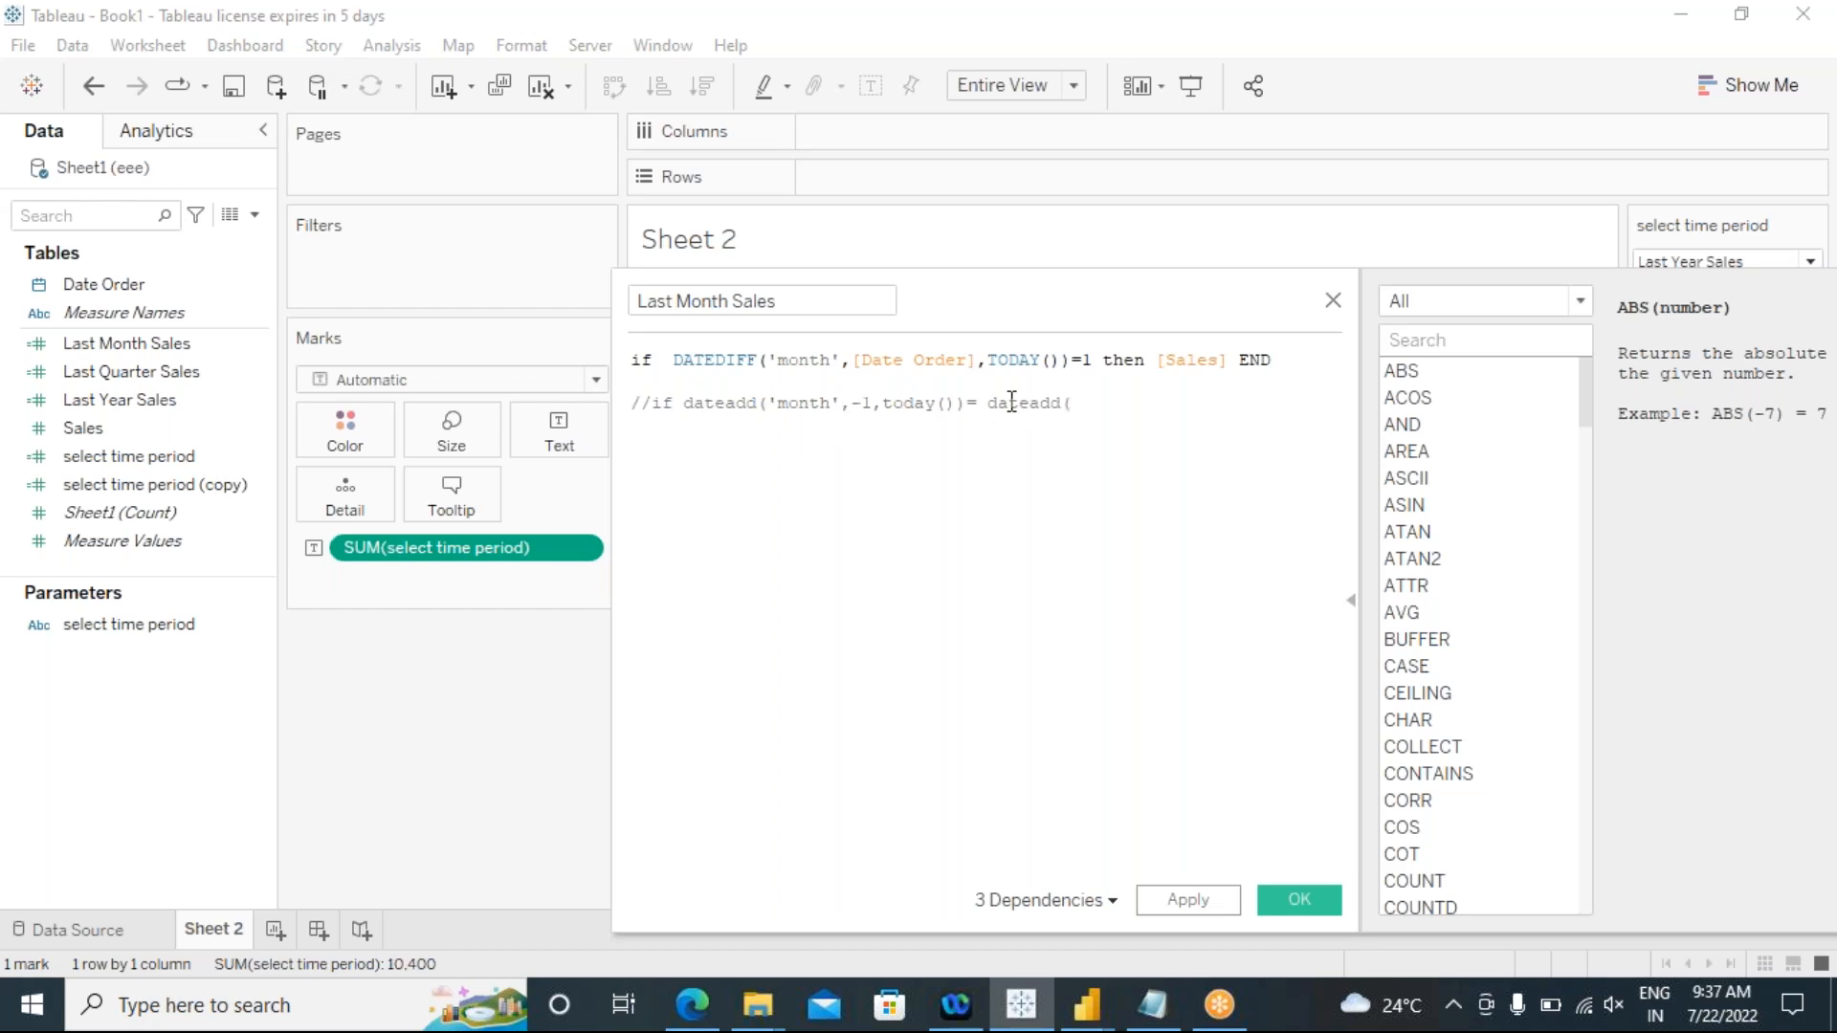
{"action": "type", "text": "''"}
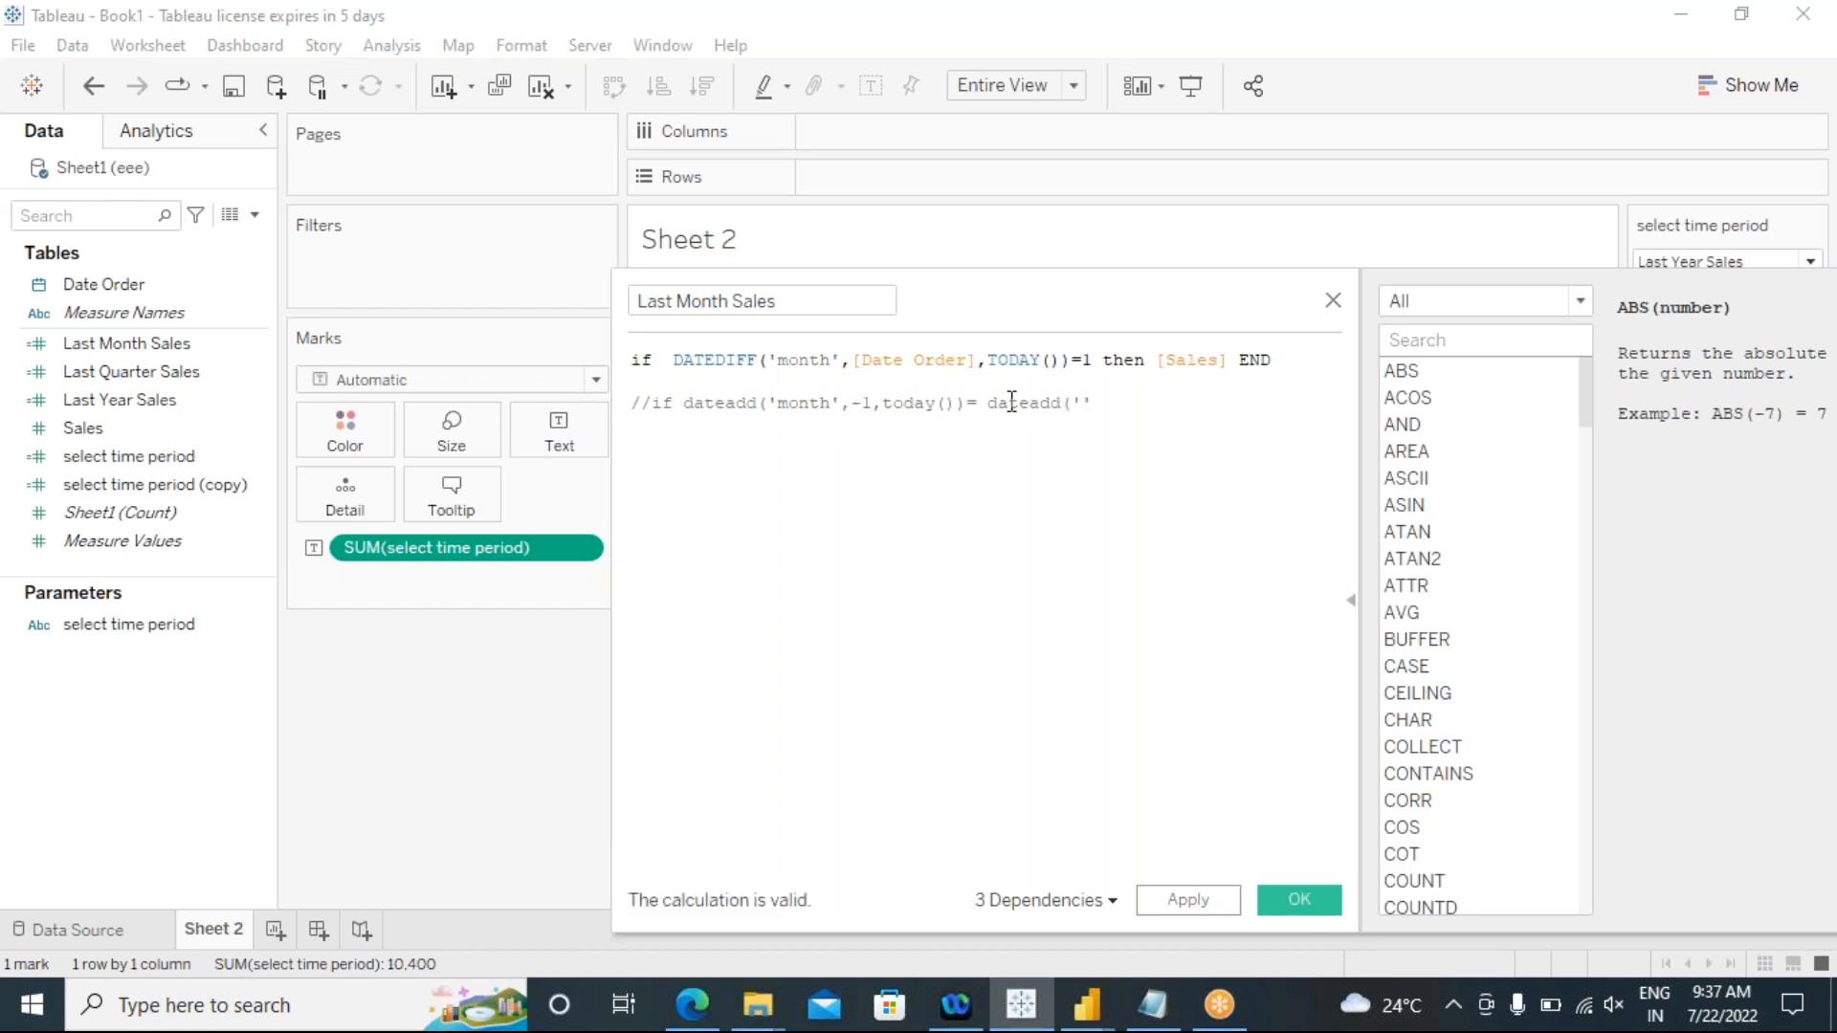
{"action": "type", "text": "month"}
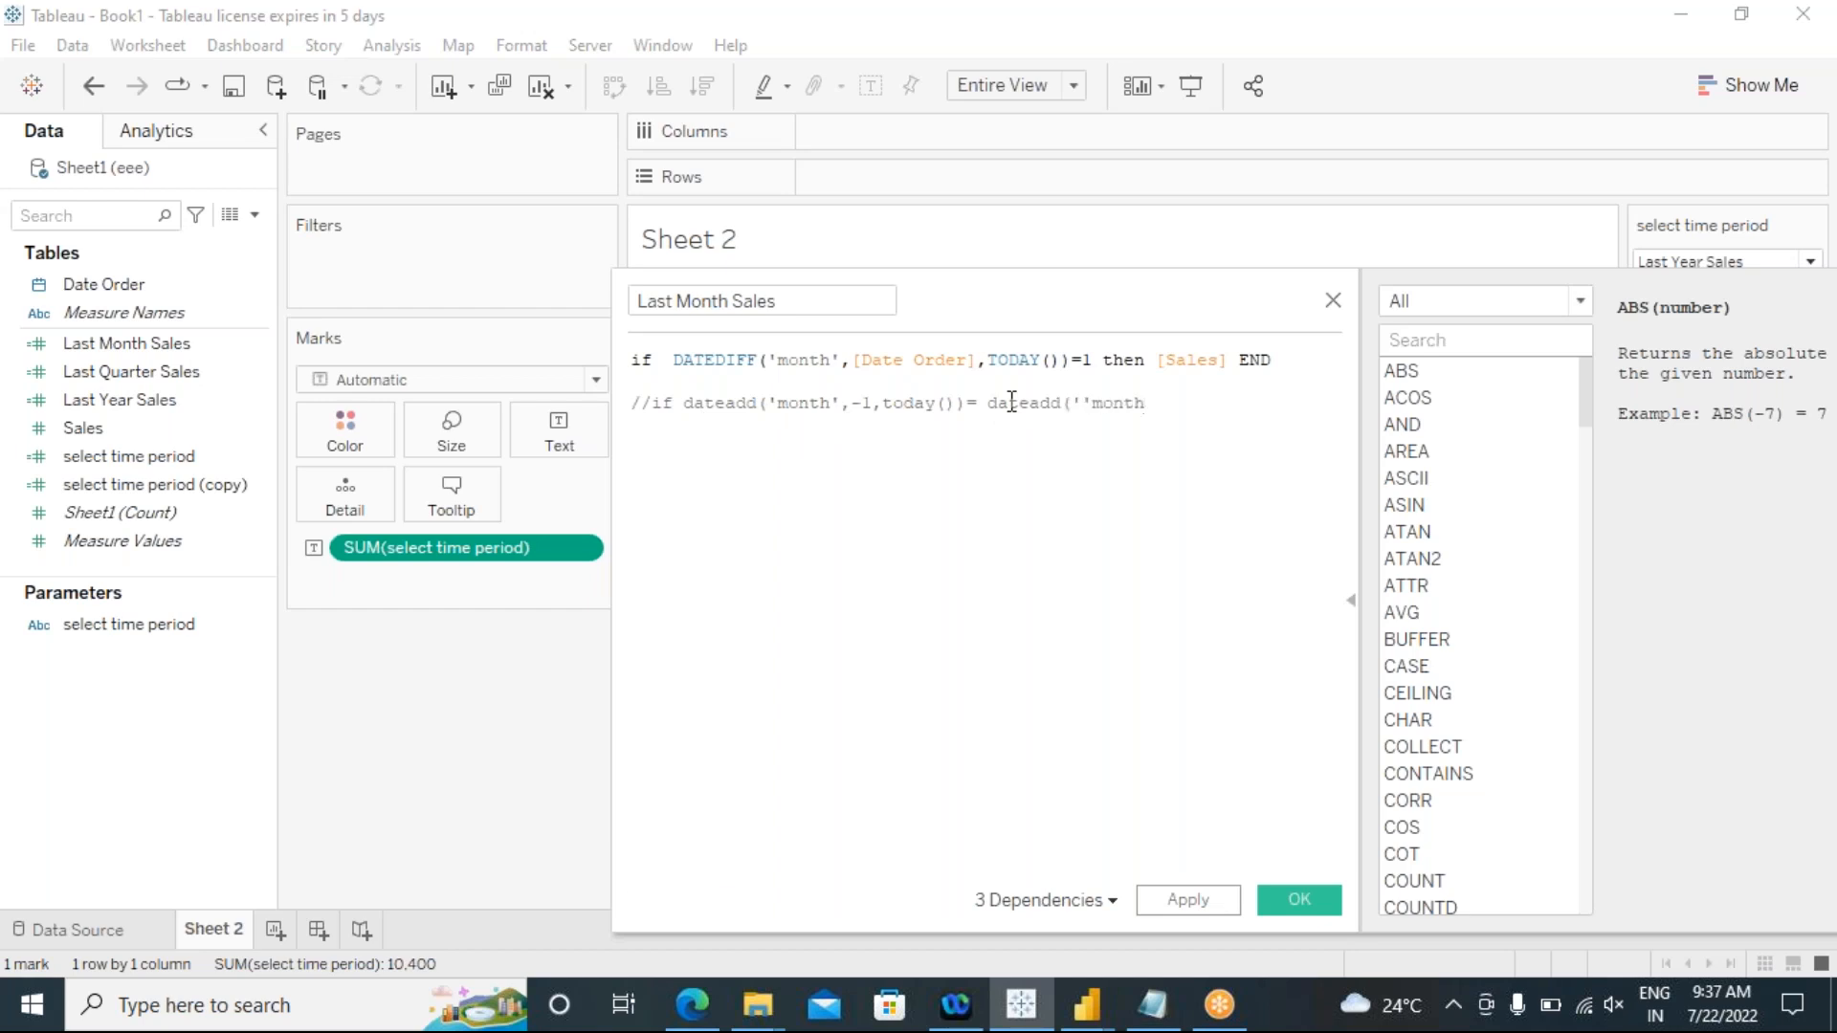
{"action": "key", "text": "BackSpace"}
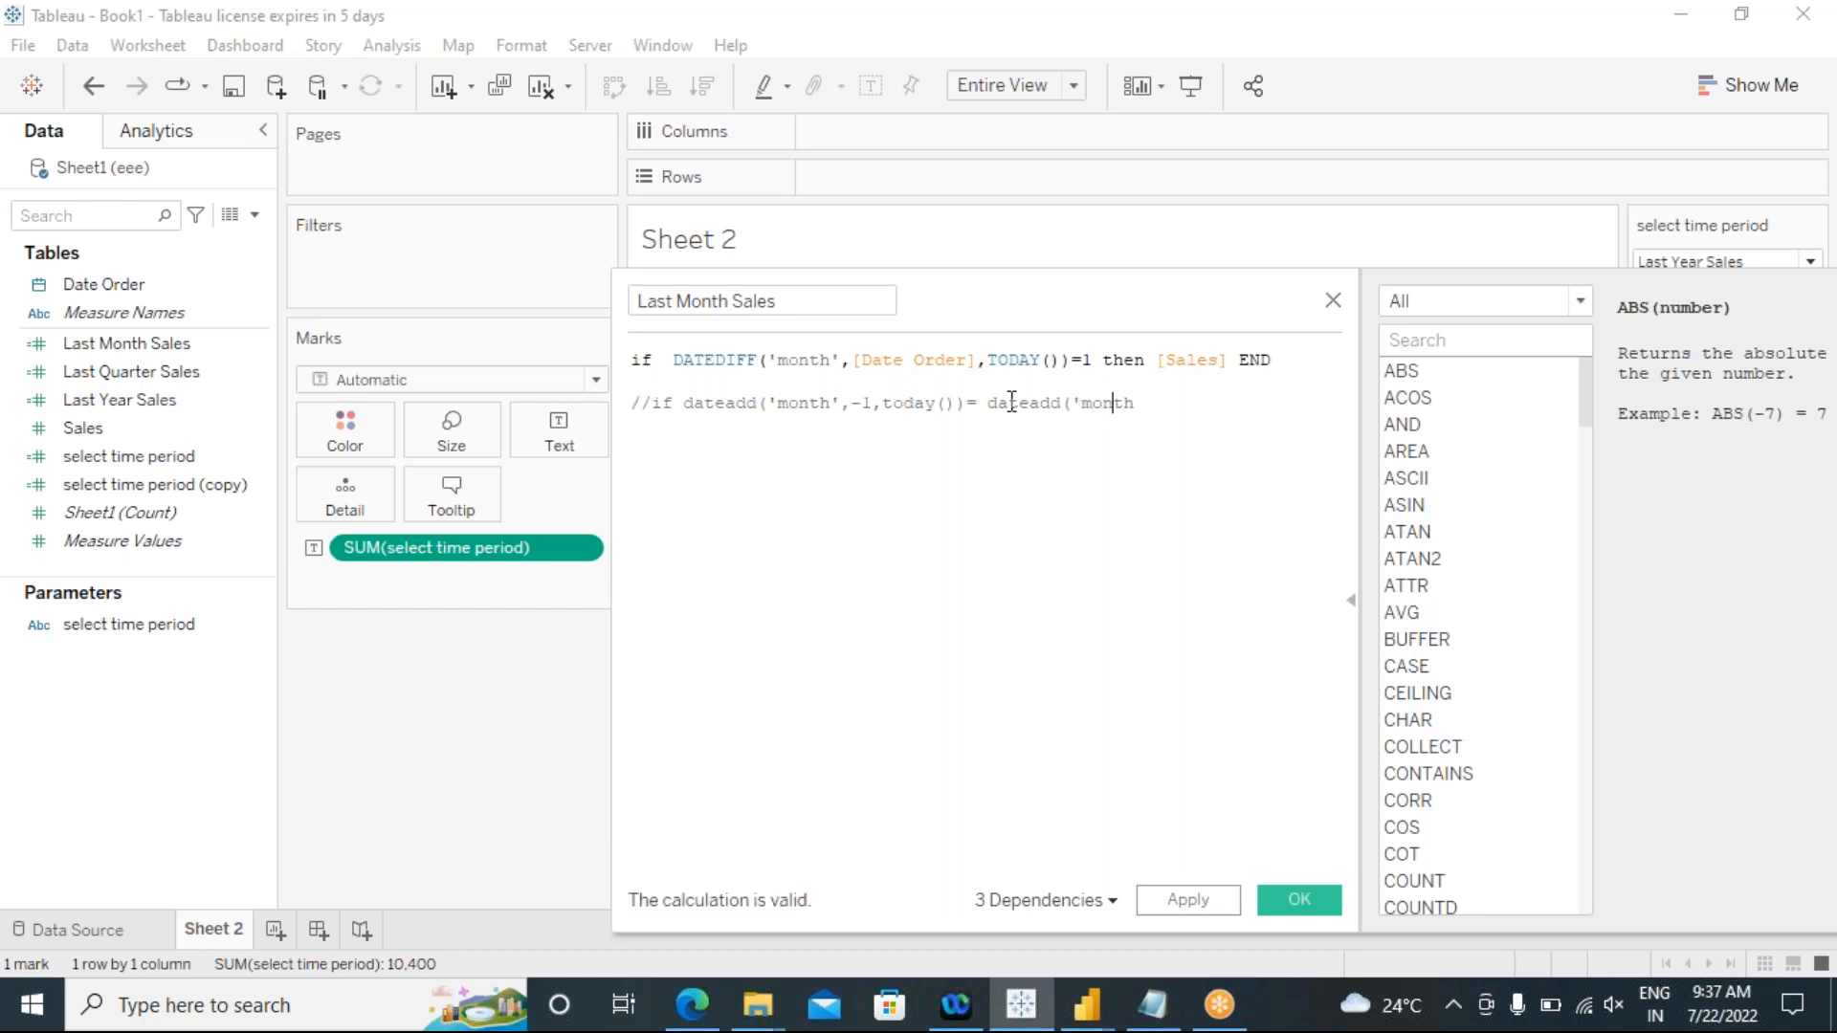
{"action": "type", "text": "'"}
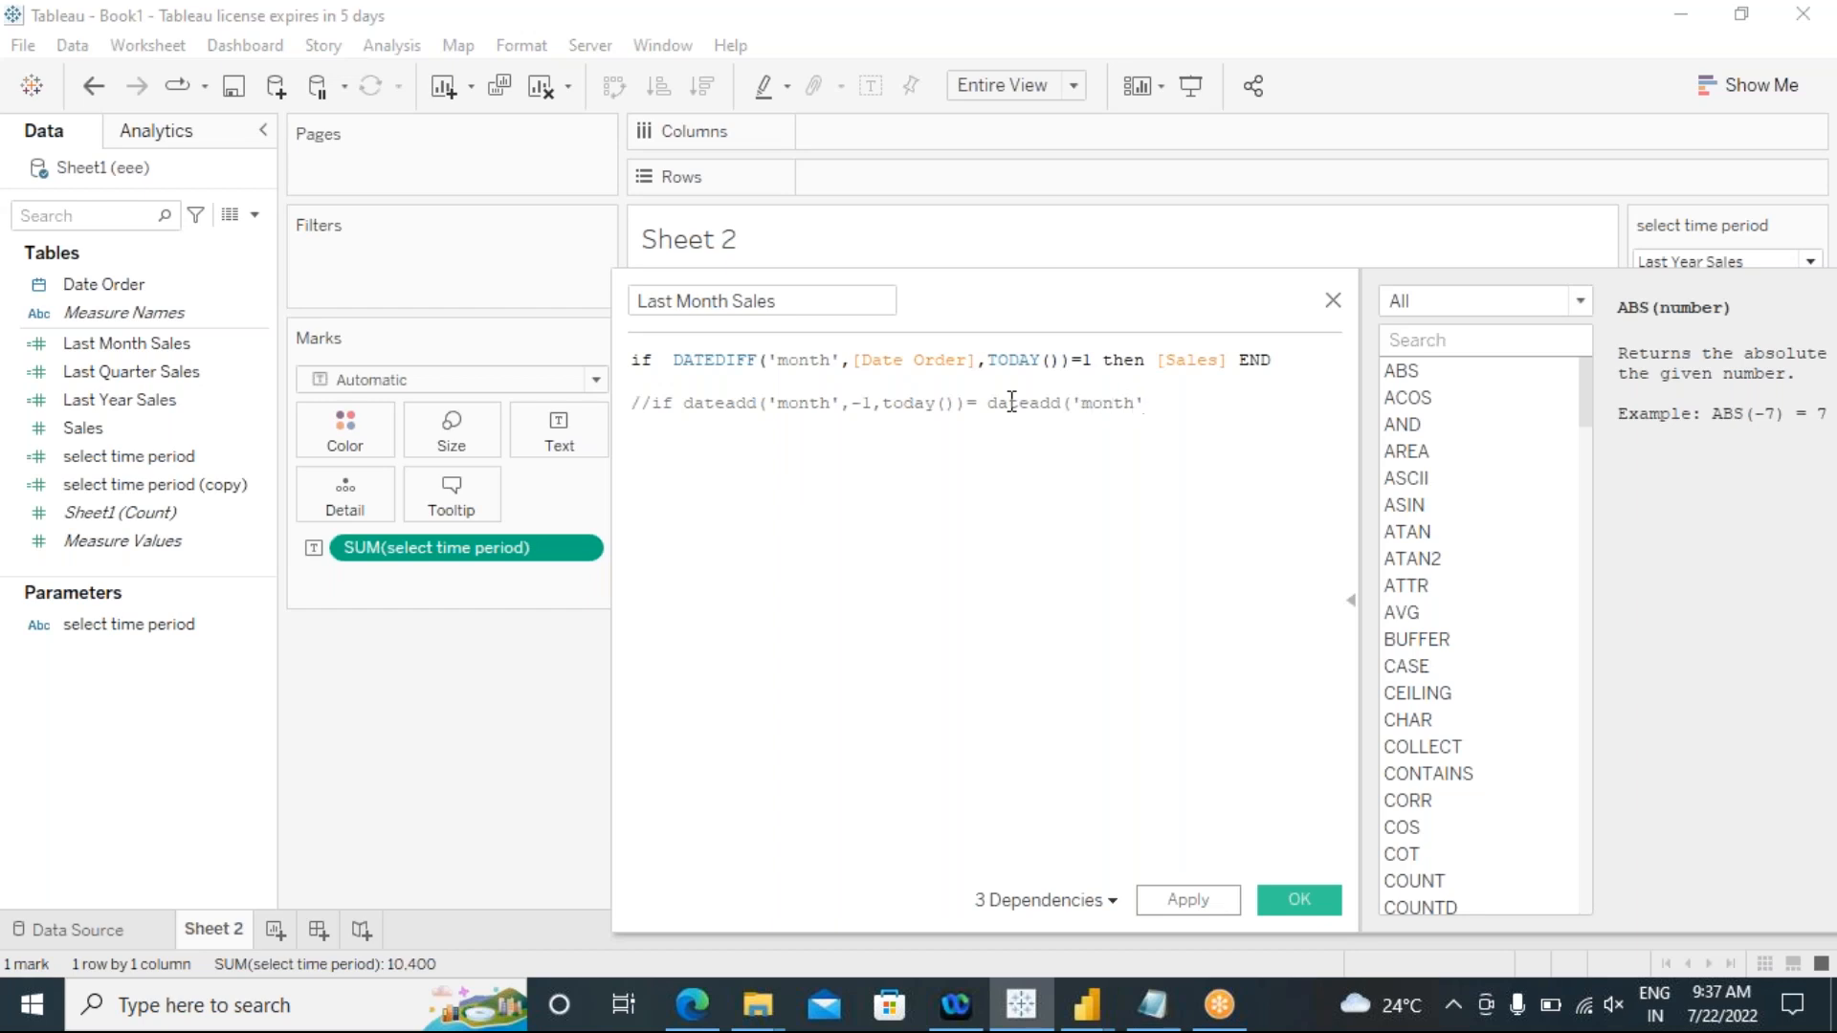
{"action": "type", "text": ",-1,date order"}
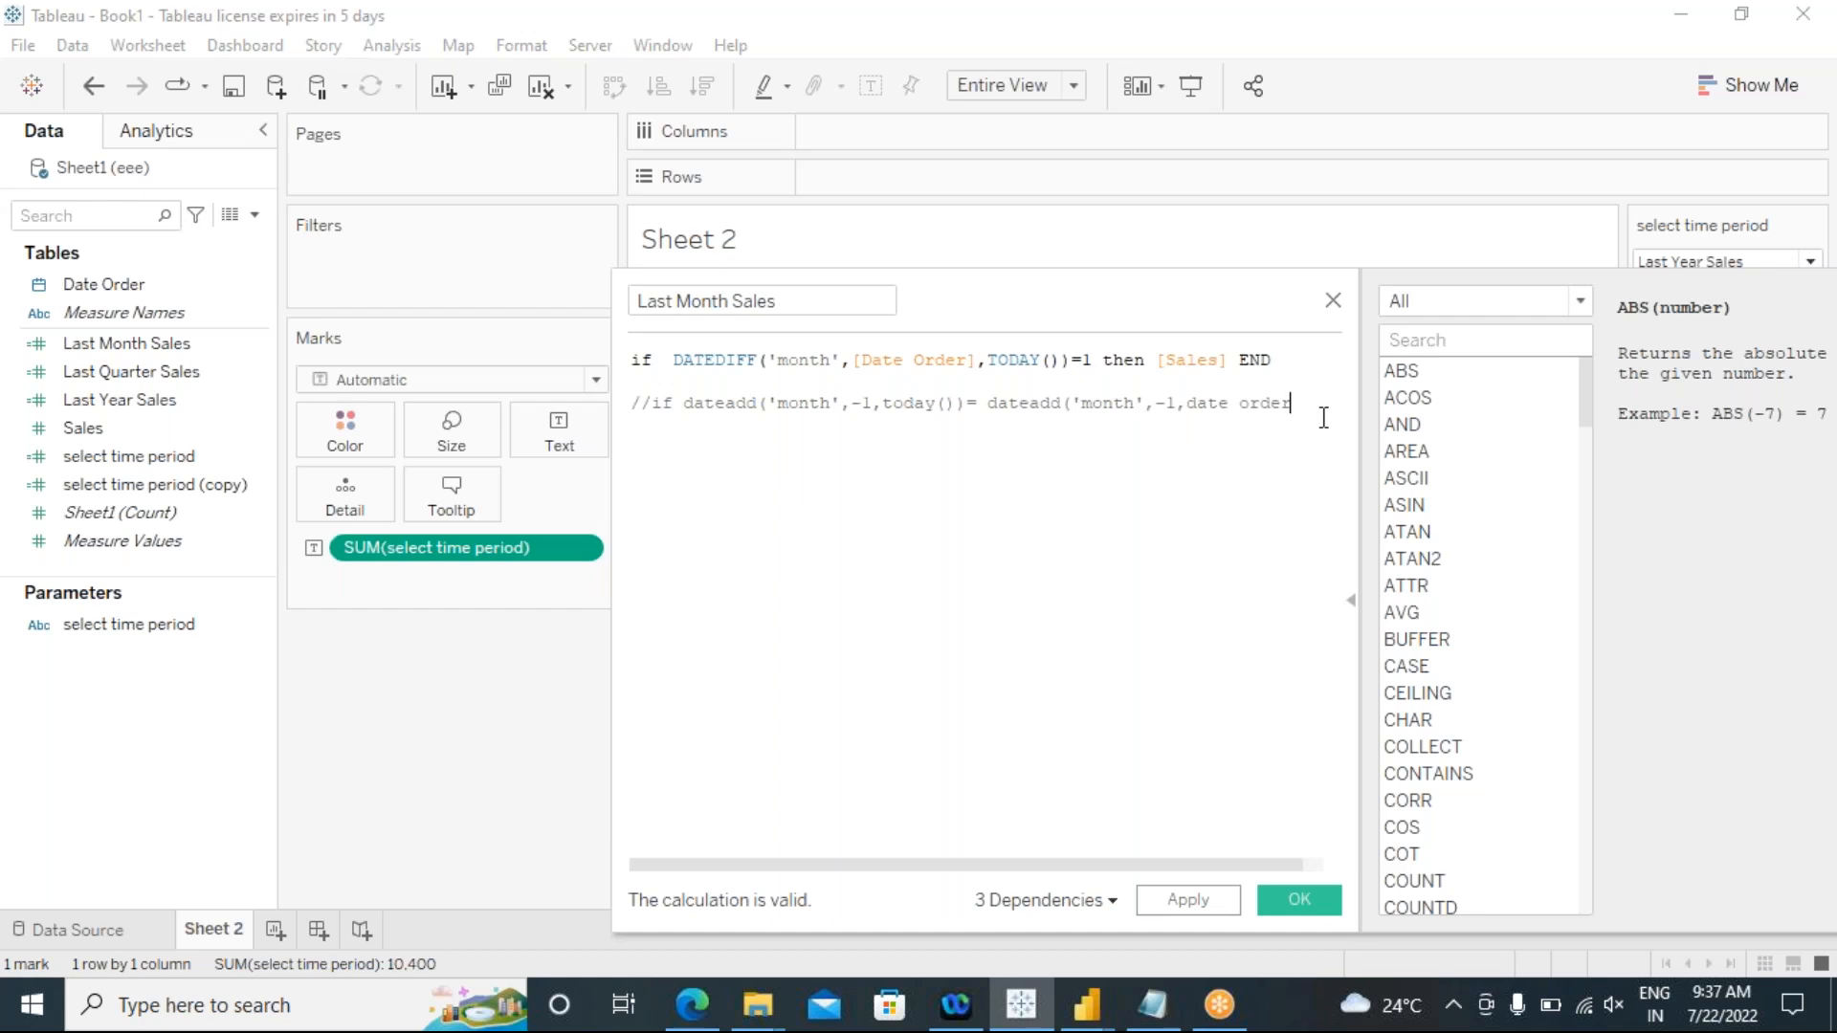
{"action": "type", "text": ")"}
Step: Delete the commented dateadd alternative, keeping only "//", and save the Last Month Sales calculation
{"action": "left_click_drag", "start_coordinate": [643, 402], "coordinate": [934, 419]}
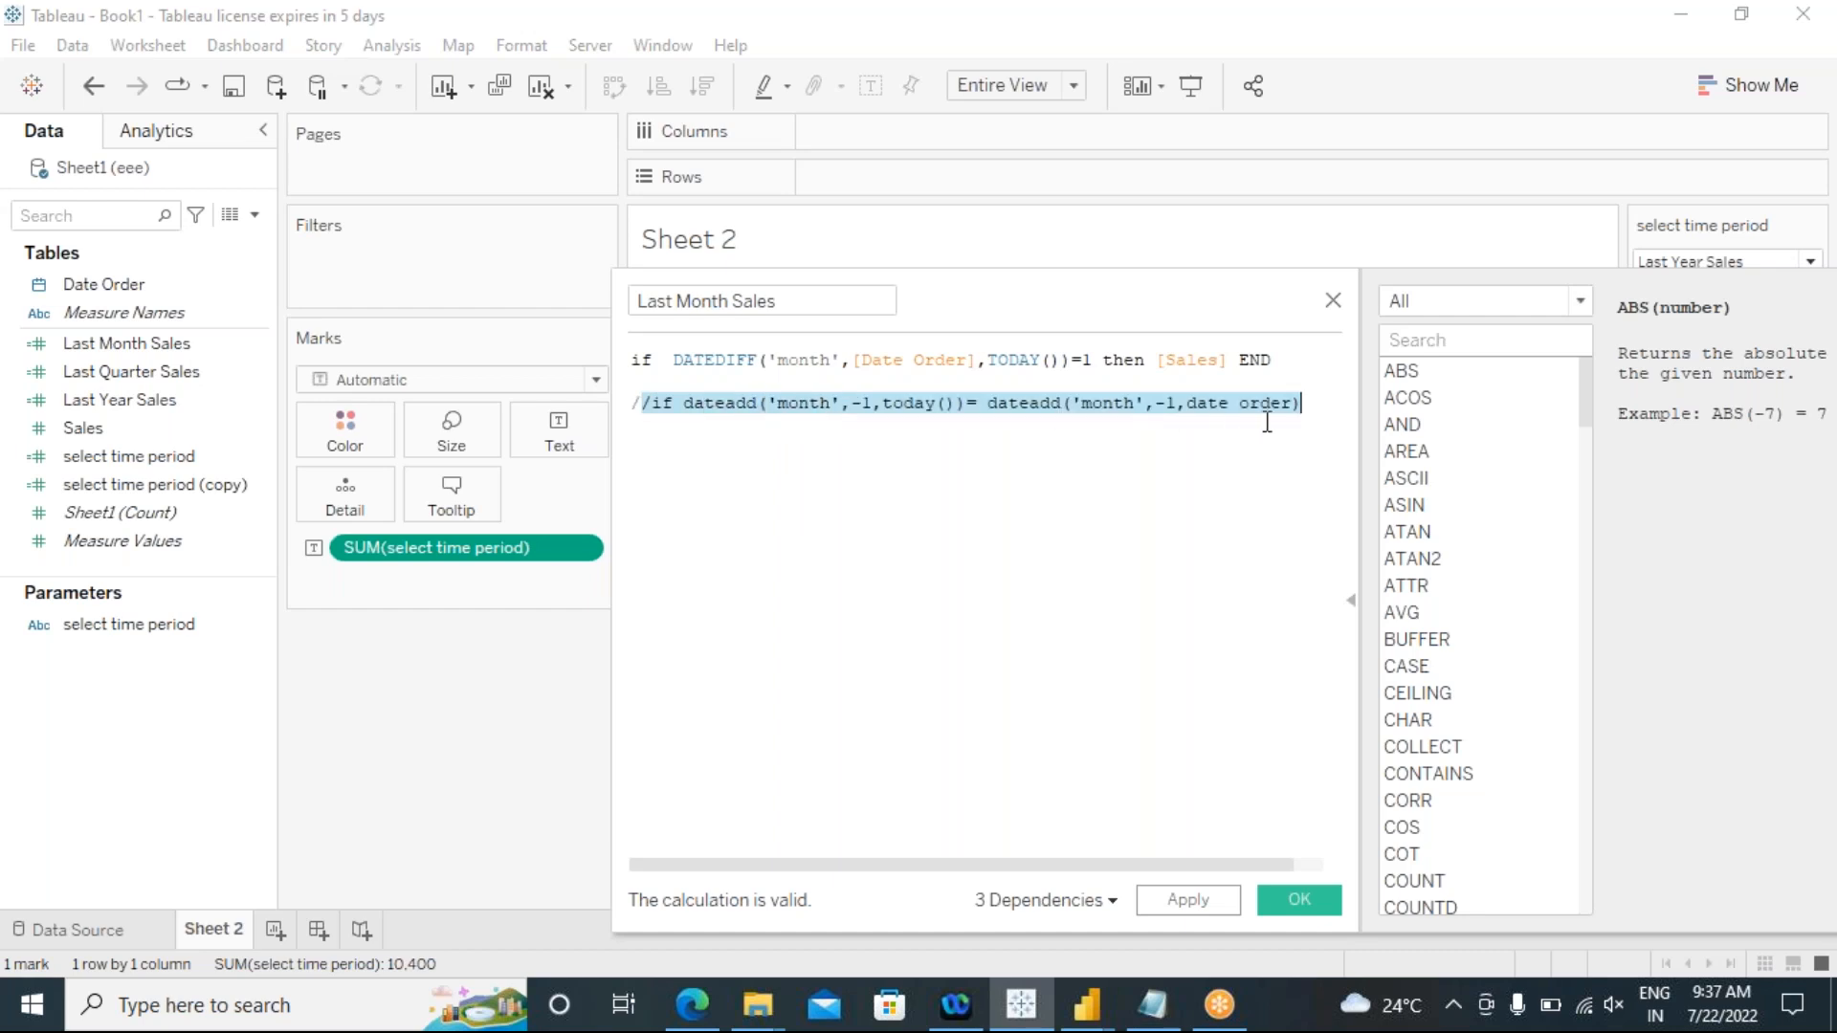
{"action": "key", "text": "BackSpace"}
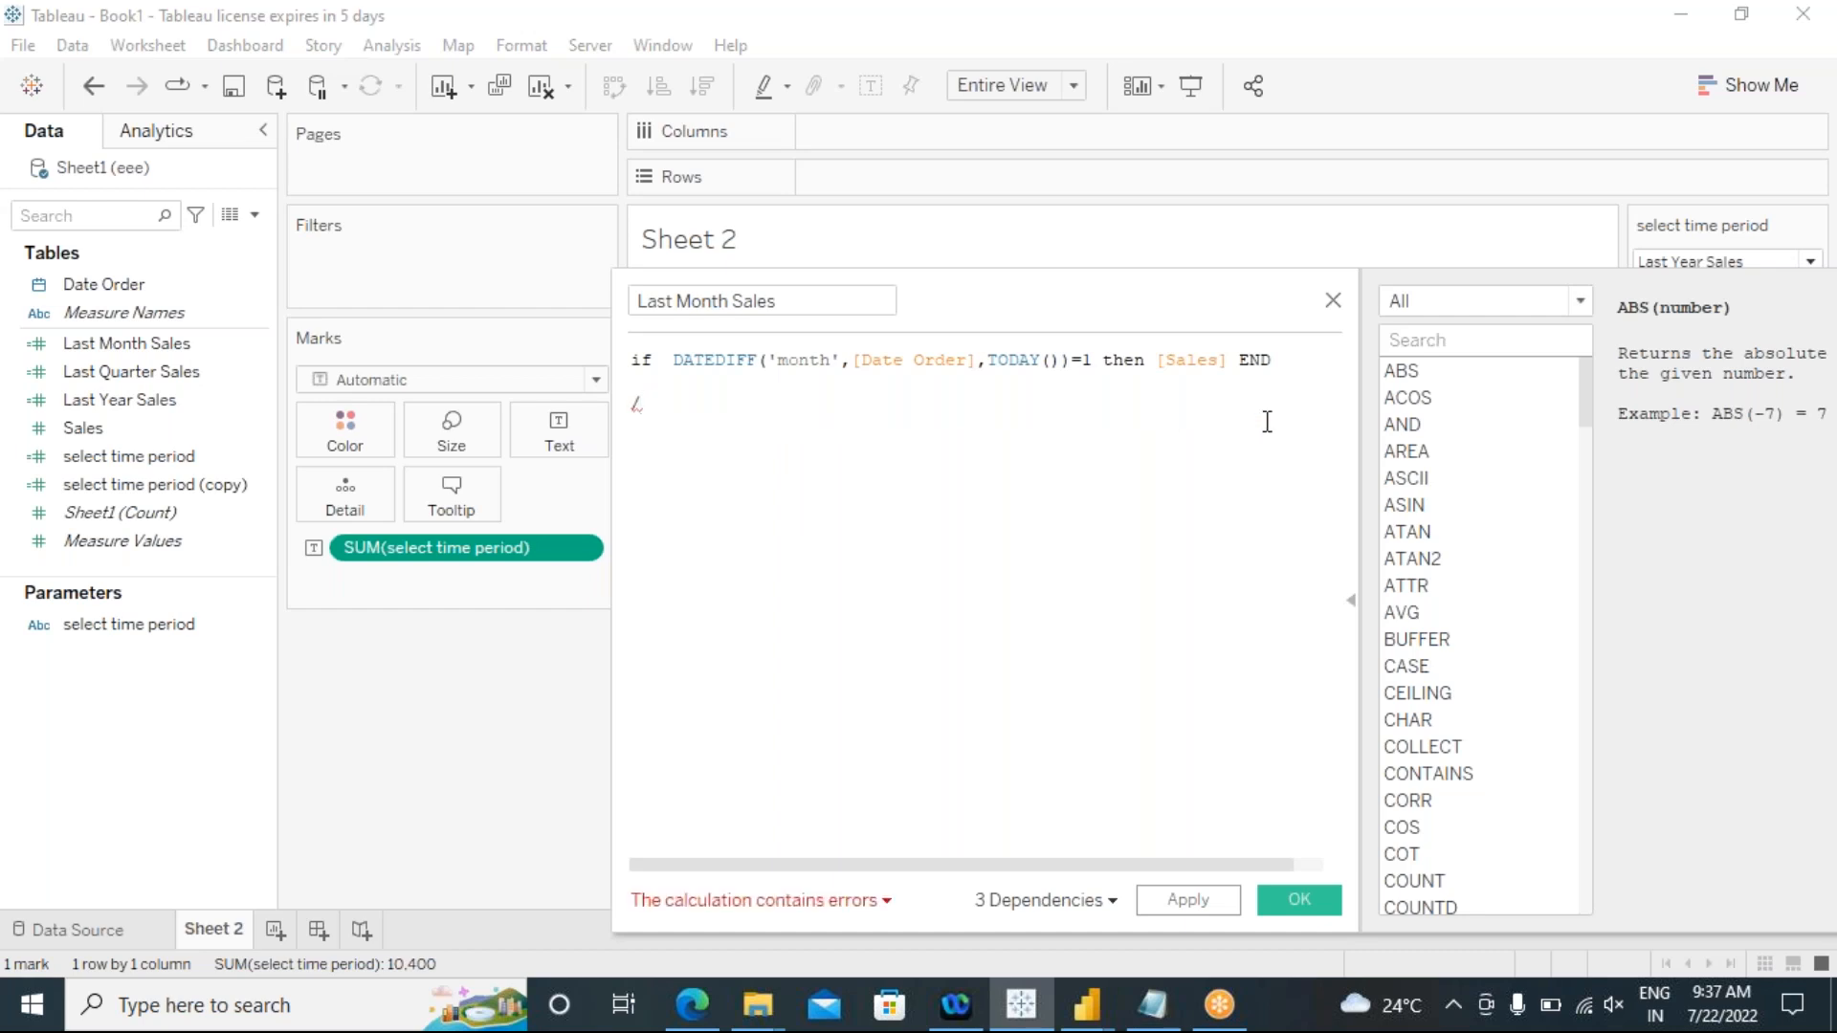
{"action": "type", "text": "/"}
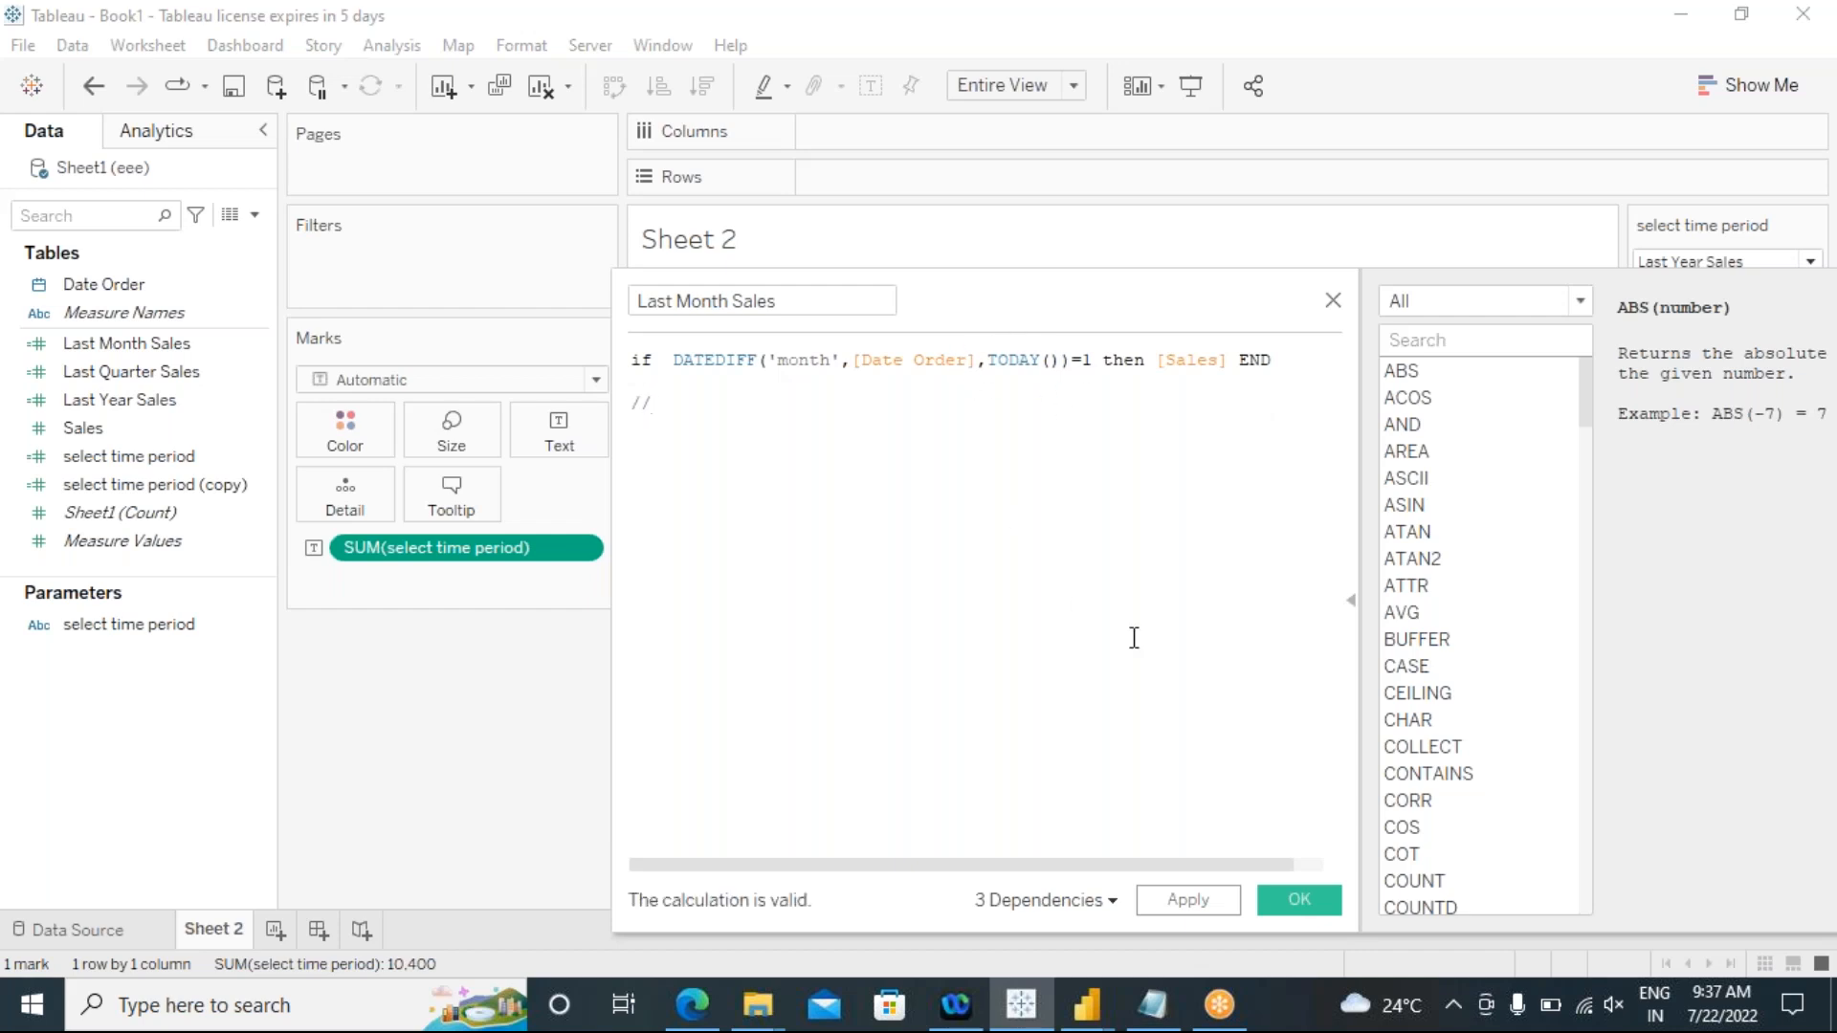
{"action": "left_click", "coordinate": [1307, 905]}
Step: Reopen the Last Month Sales calculation to review its DATEDIFF month comparison, and close the editor
{"action": "left_click", "coordinate": [225, 490]}
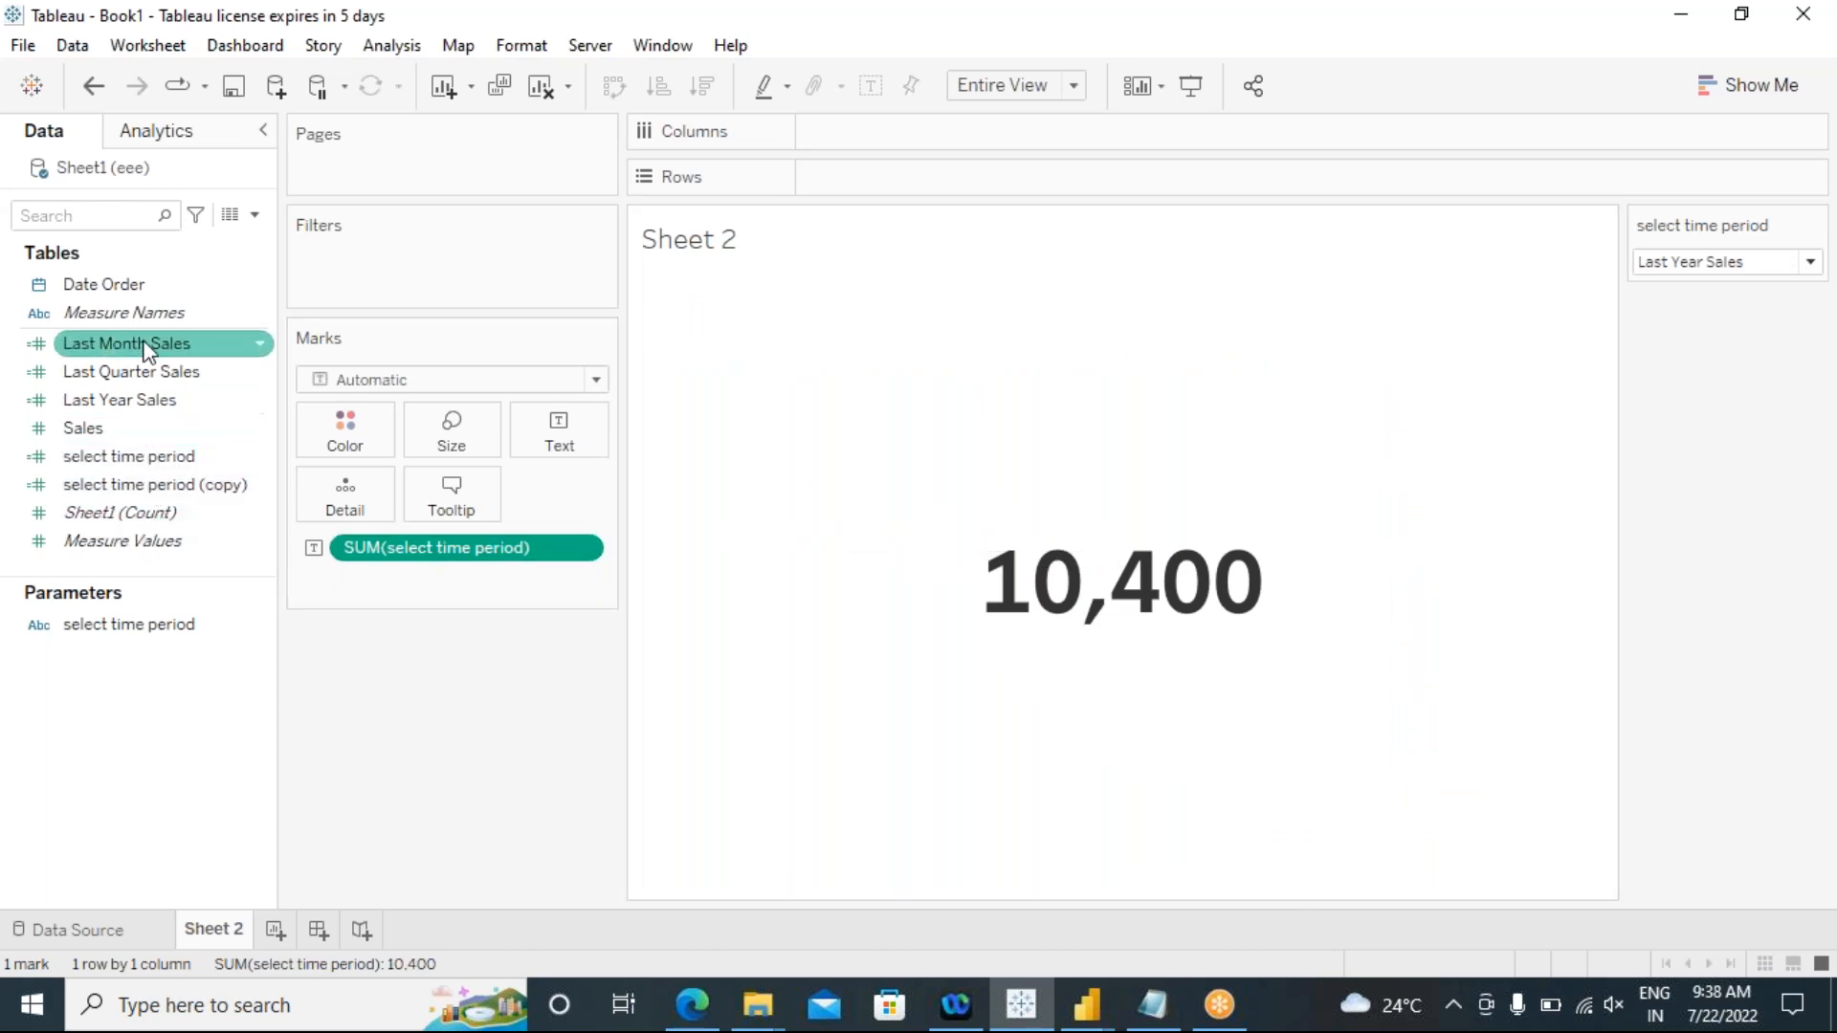
{"action": "right_click", "coordinate": [171, 353]}
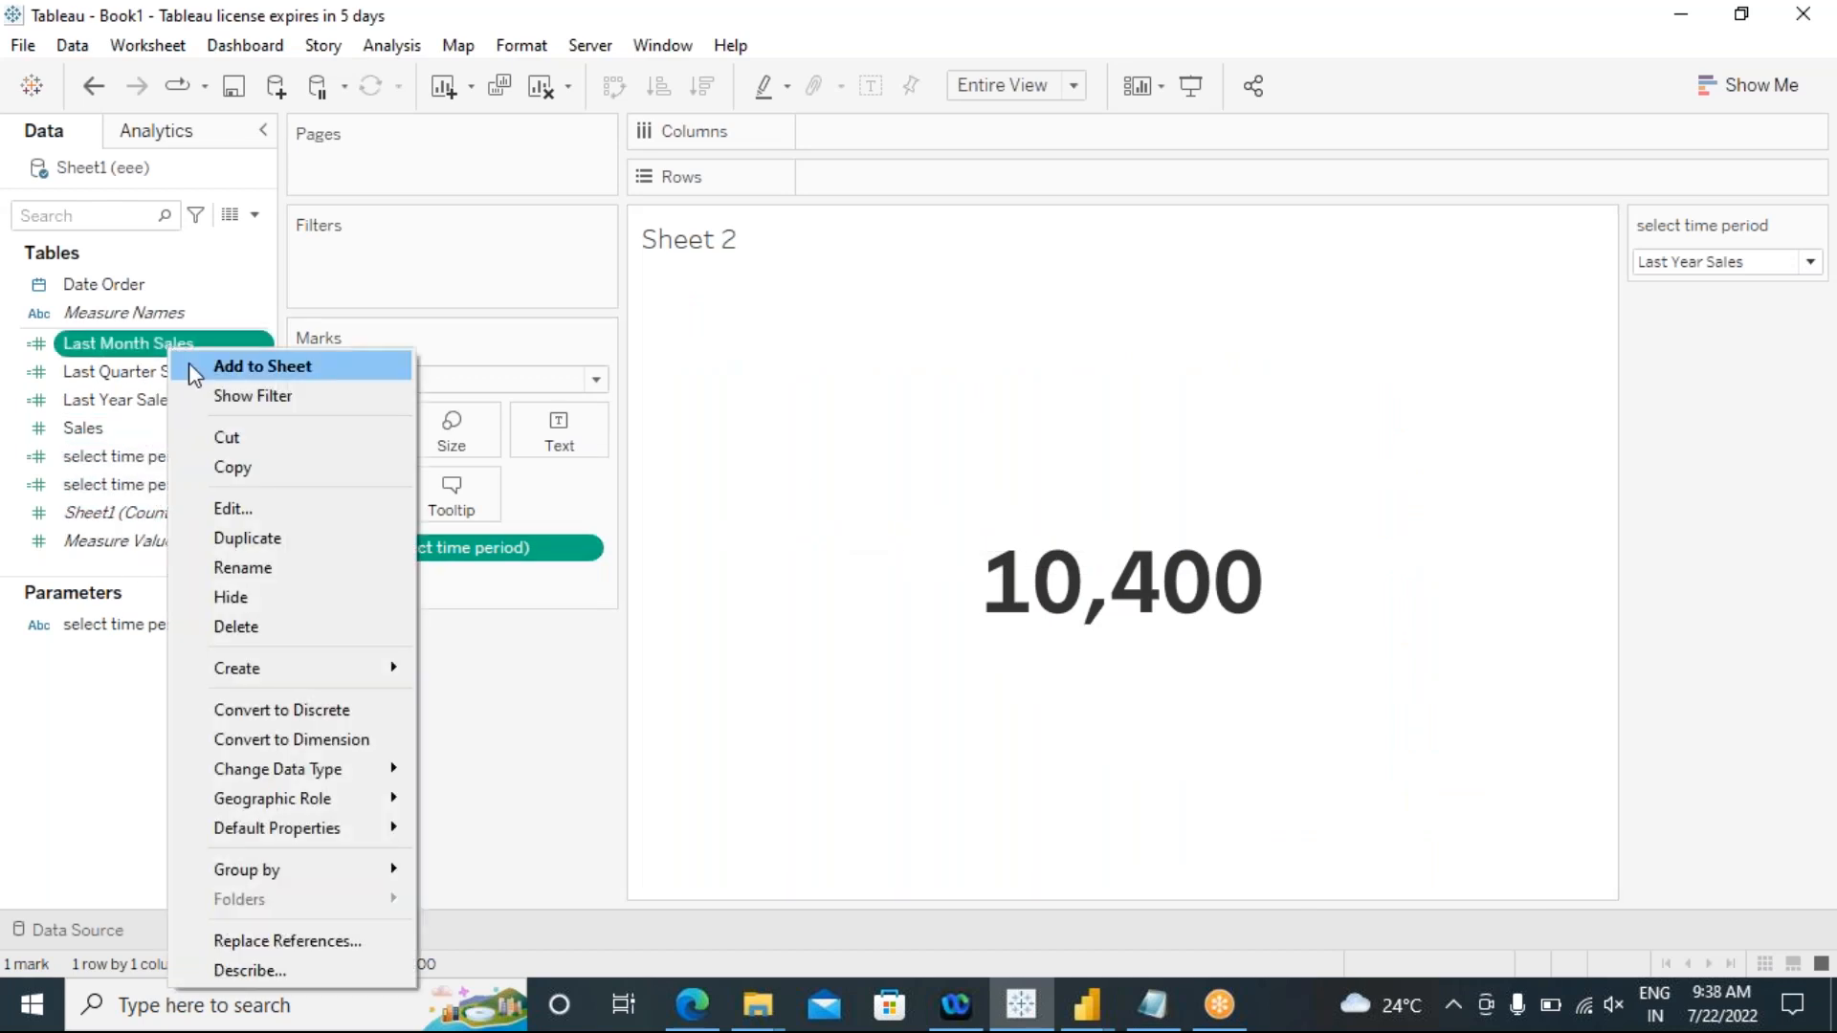
{"action": "left_click", "coordinate": [213, 505]}
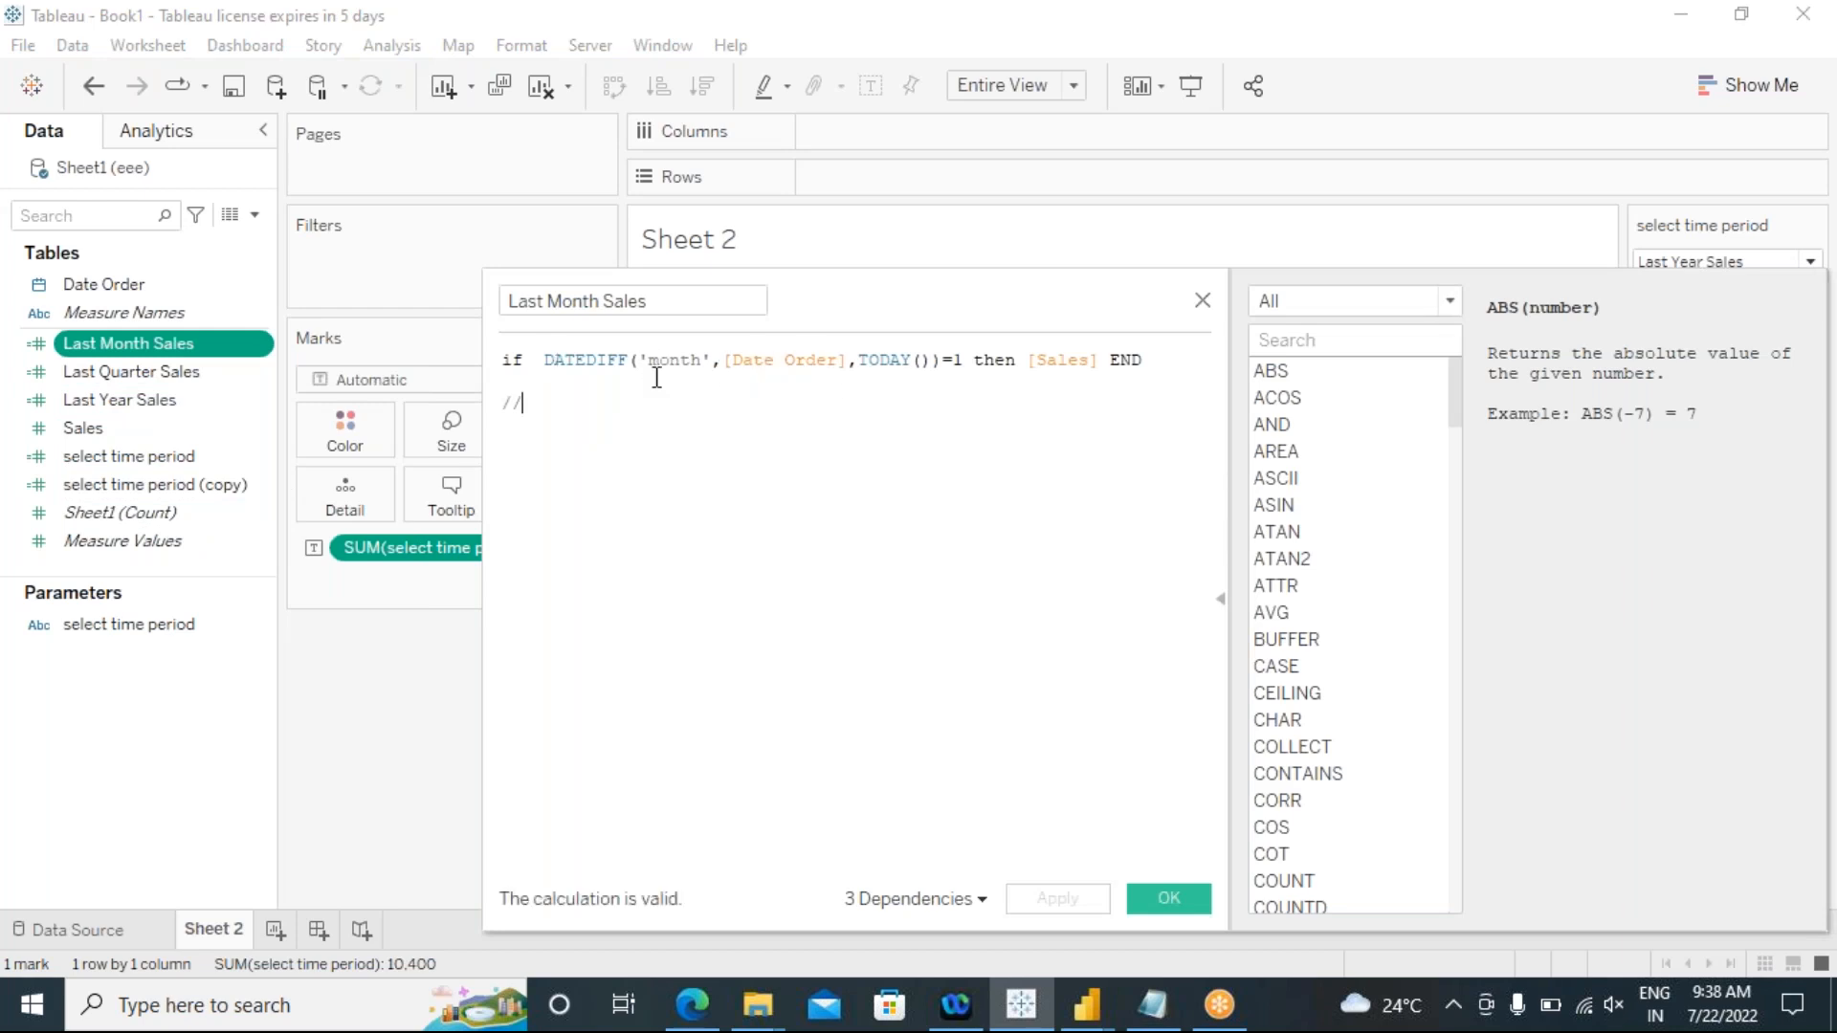
{"action": "left_click", "coordinate": [1163, 898]}
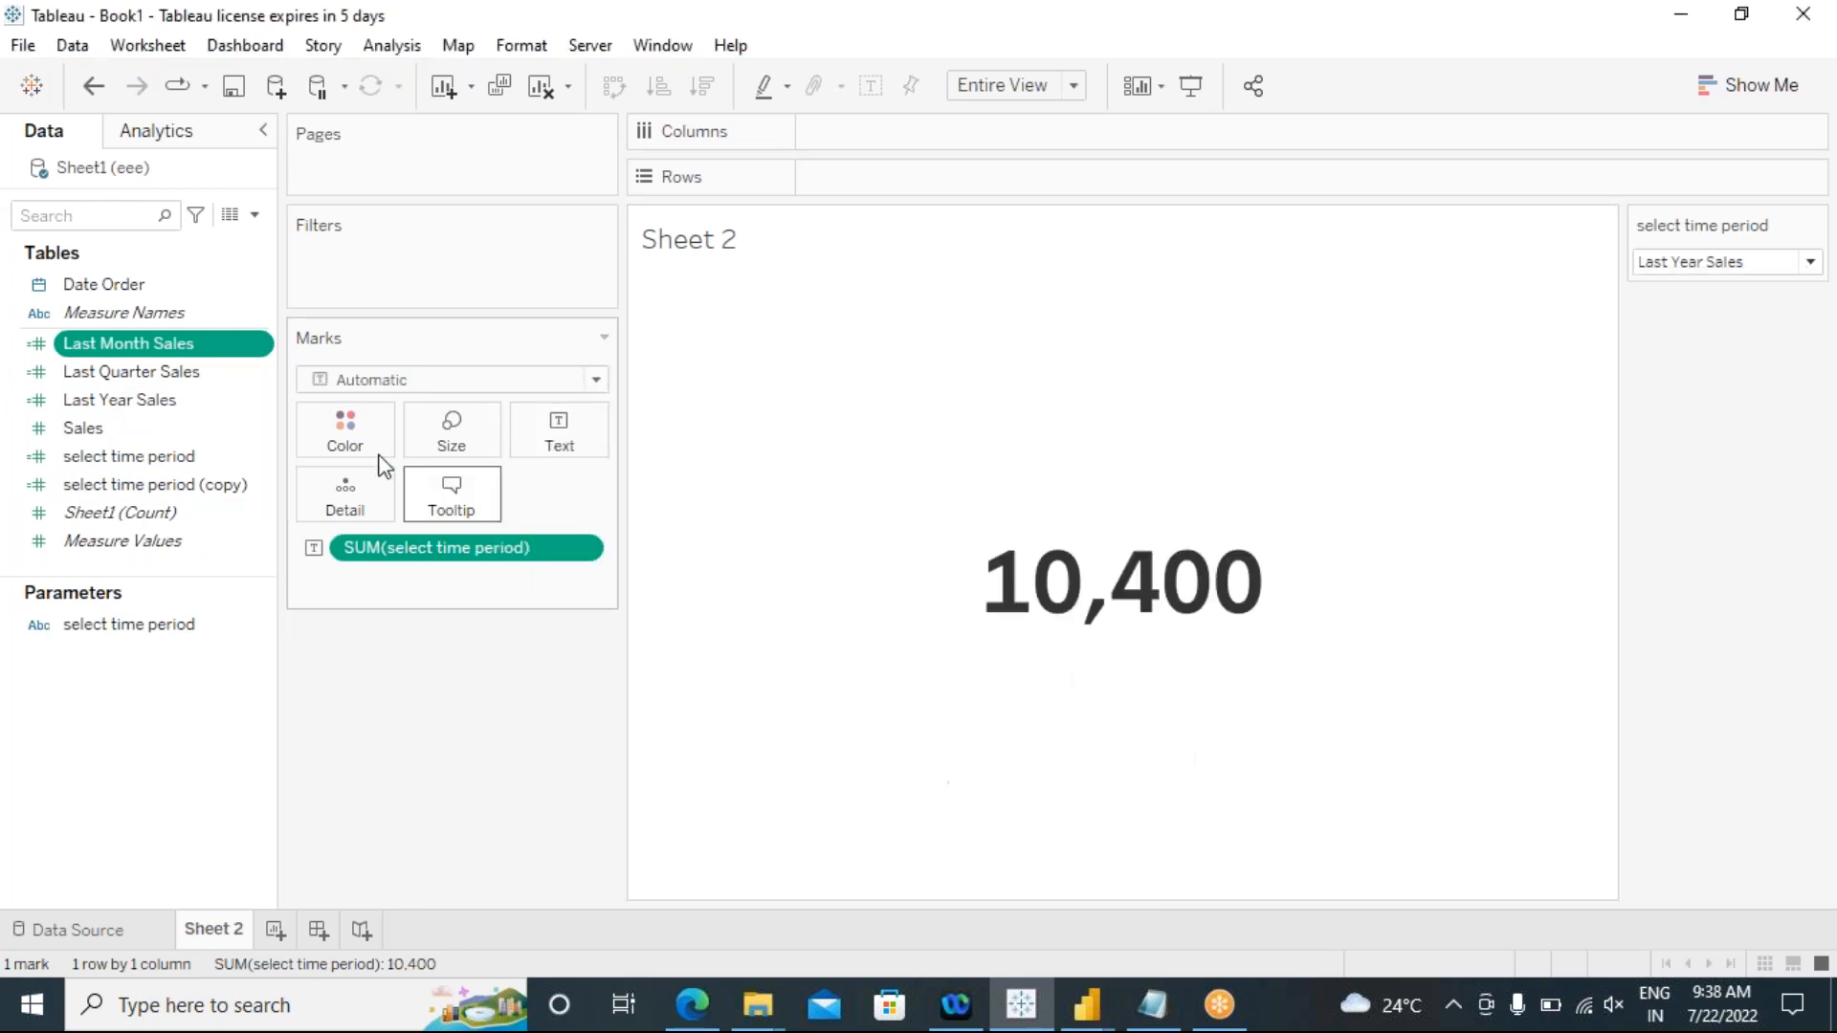
{"action": "left_click", "coordinate": [258, 348]}
{"action": "left_click", "coordinate": [325, 508]}
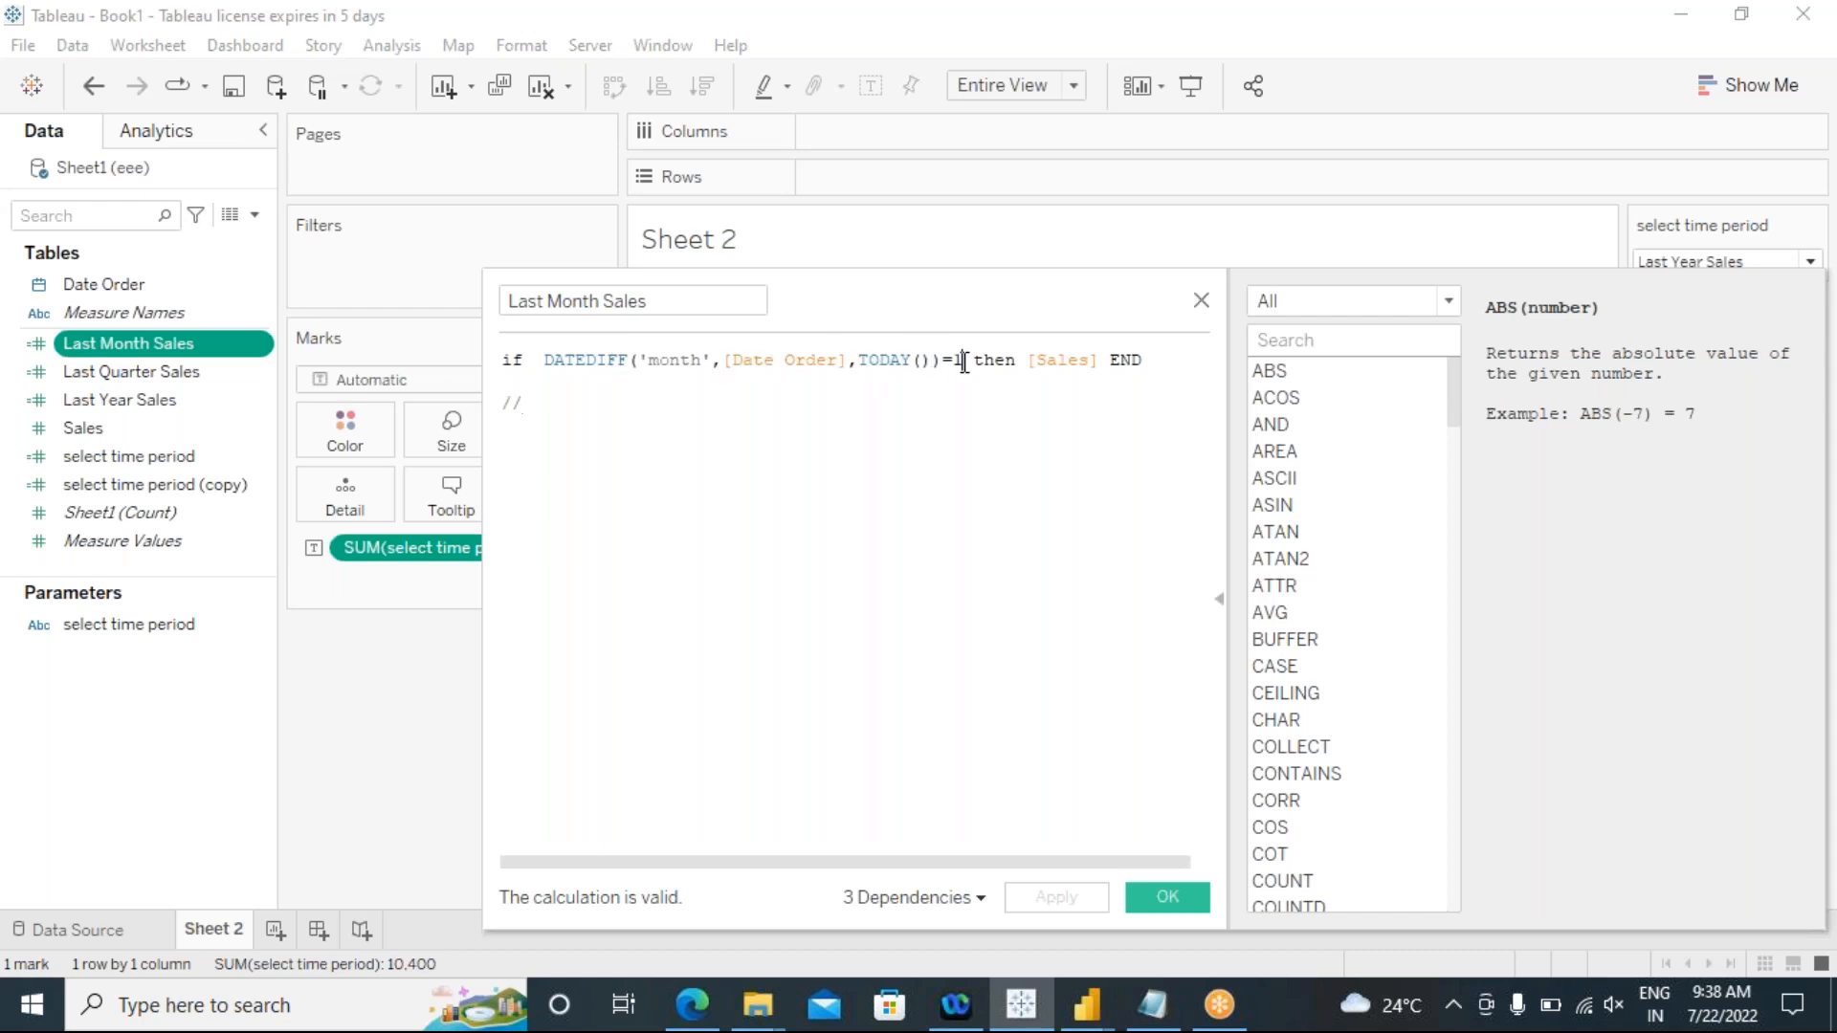
{"action": "left_click", "coordinate": [1153, 903]}
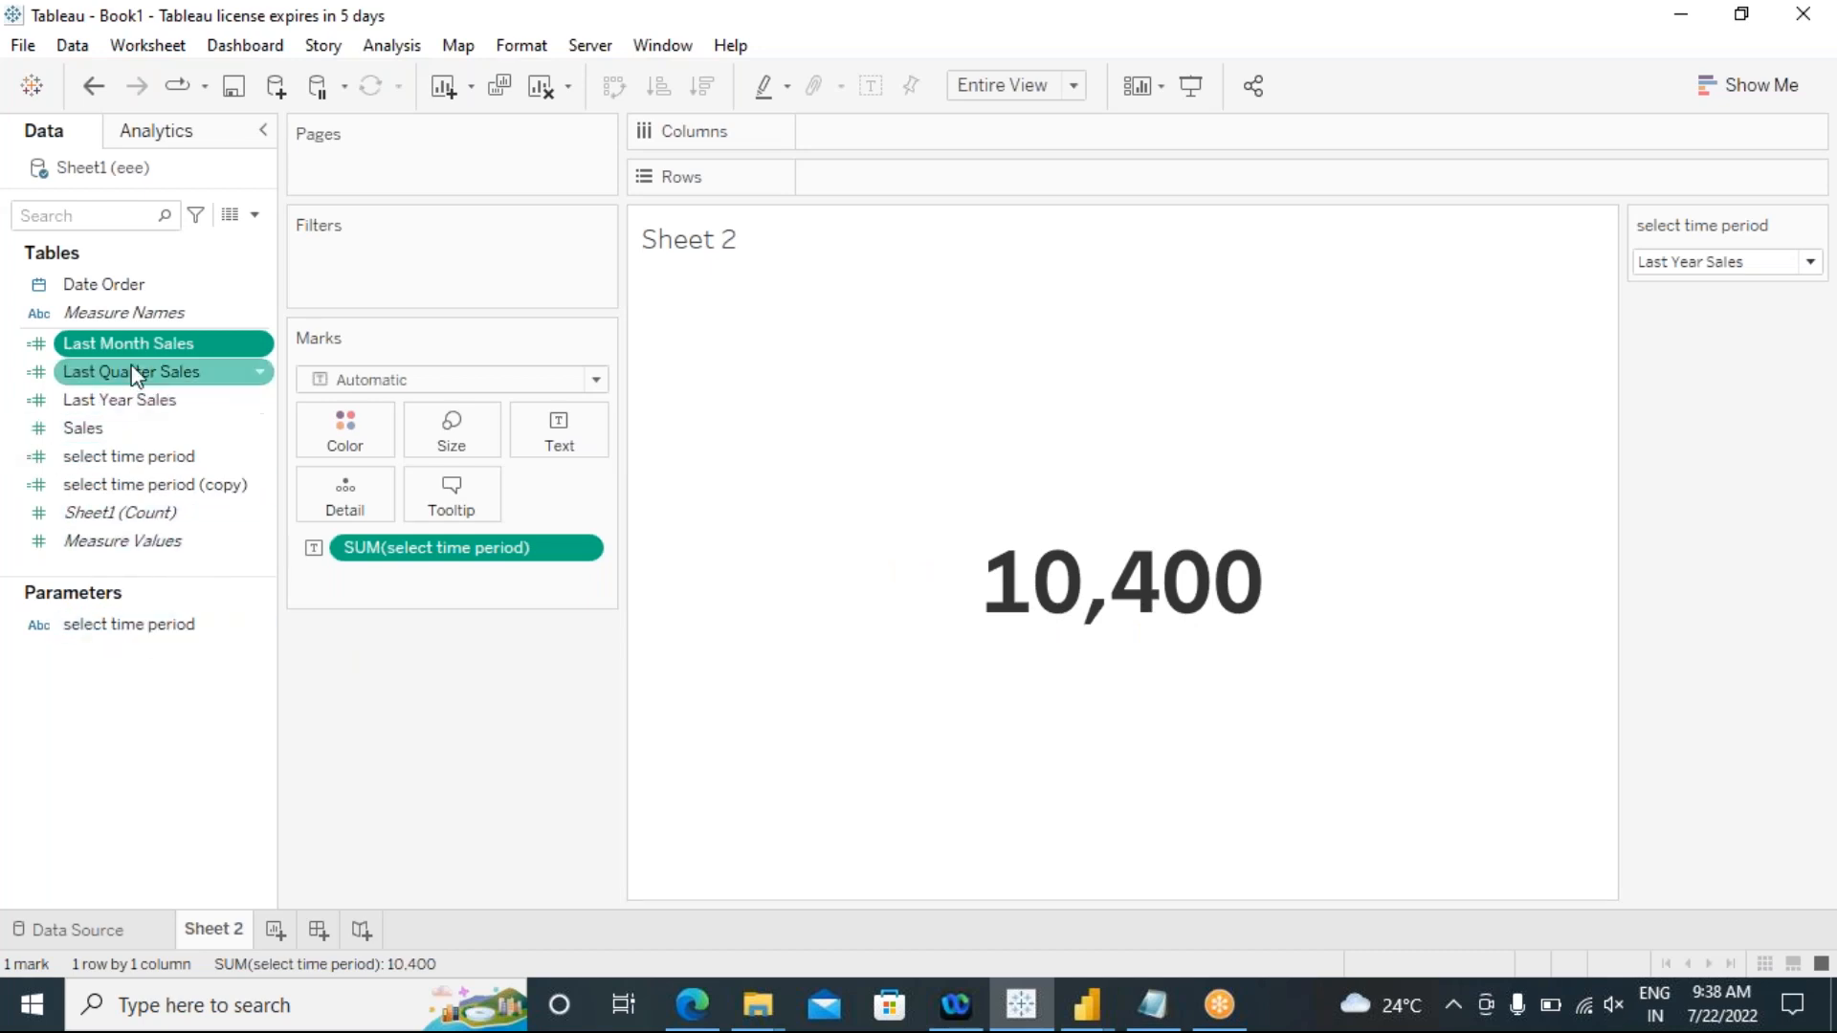
Step: Edit select time period (copy), removing [Last Month Sales] from the '1' branch and inserting two line breaks after its "then"
{"action": "left_click", "coordinate": [169, 486]}
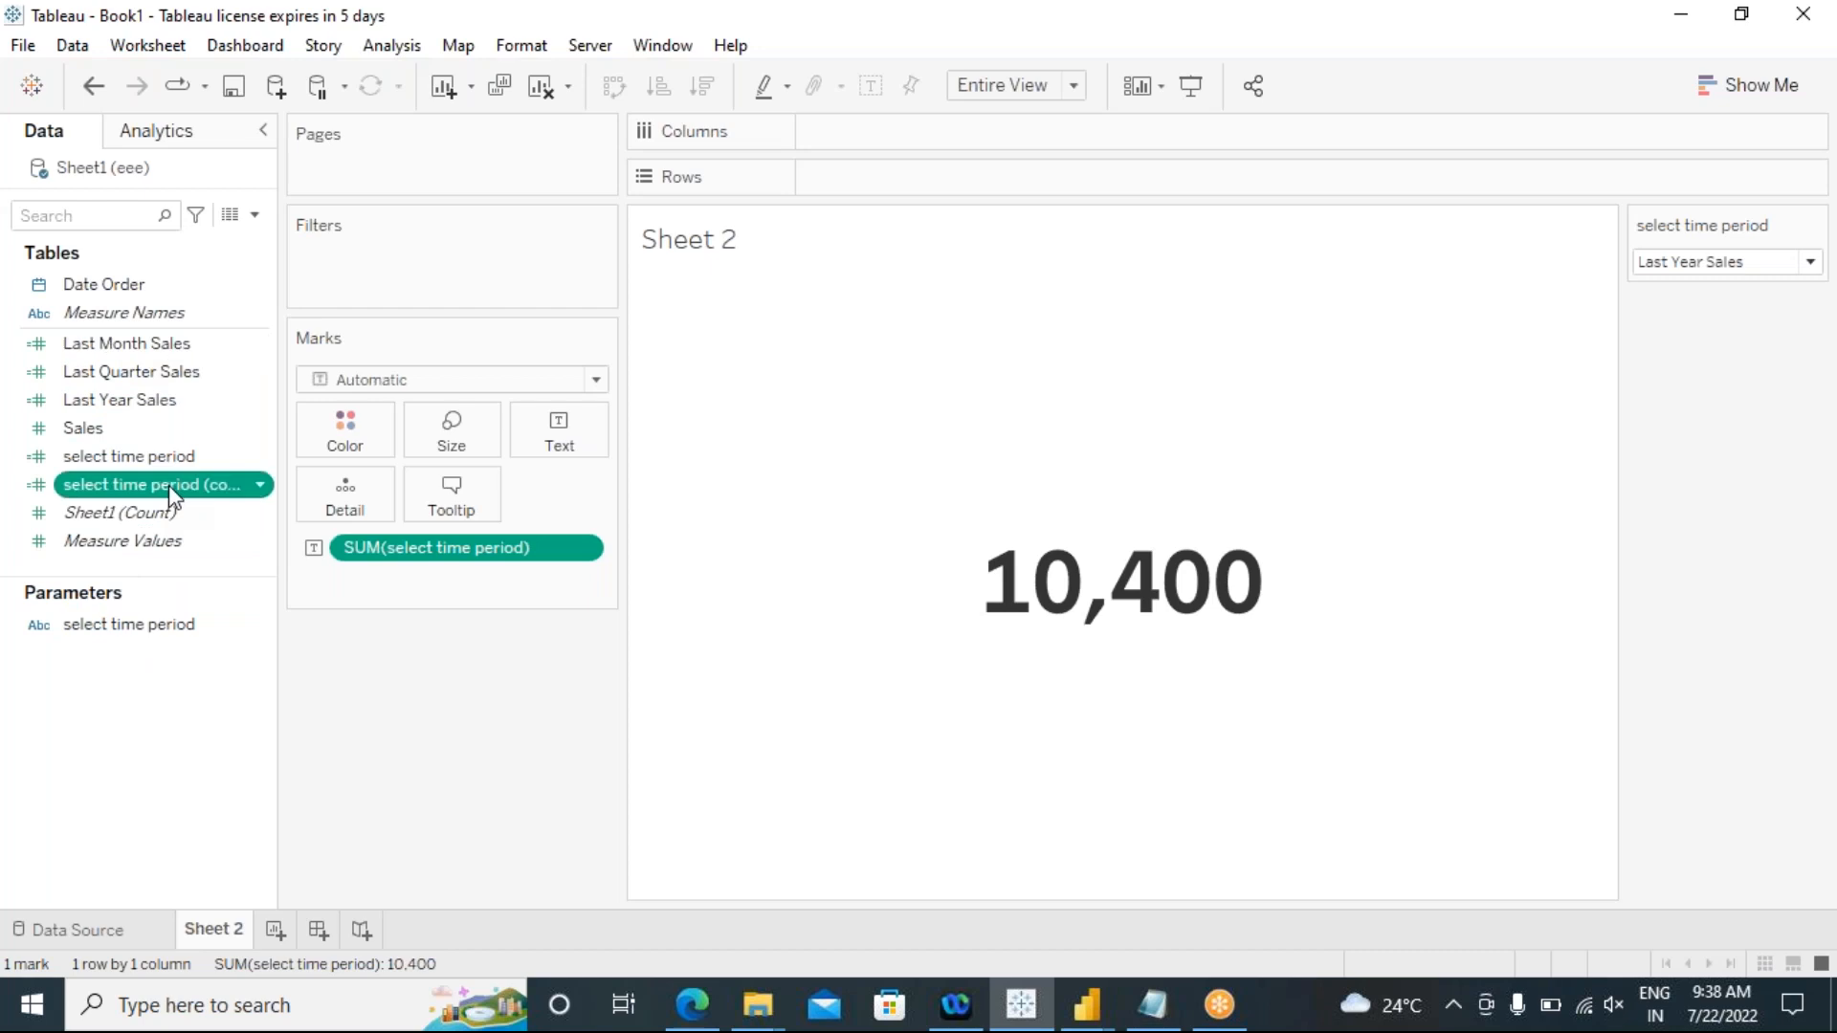
{"action": "right_click", "coordinate": [169, 485]}
{"action": "left_click", "coordinate": [239, 163]}
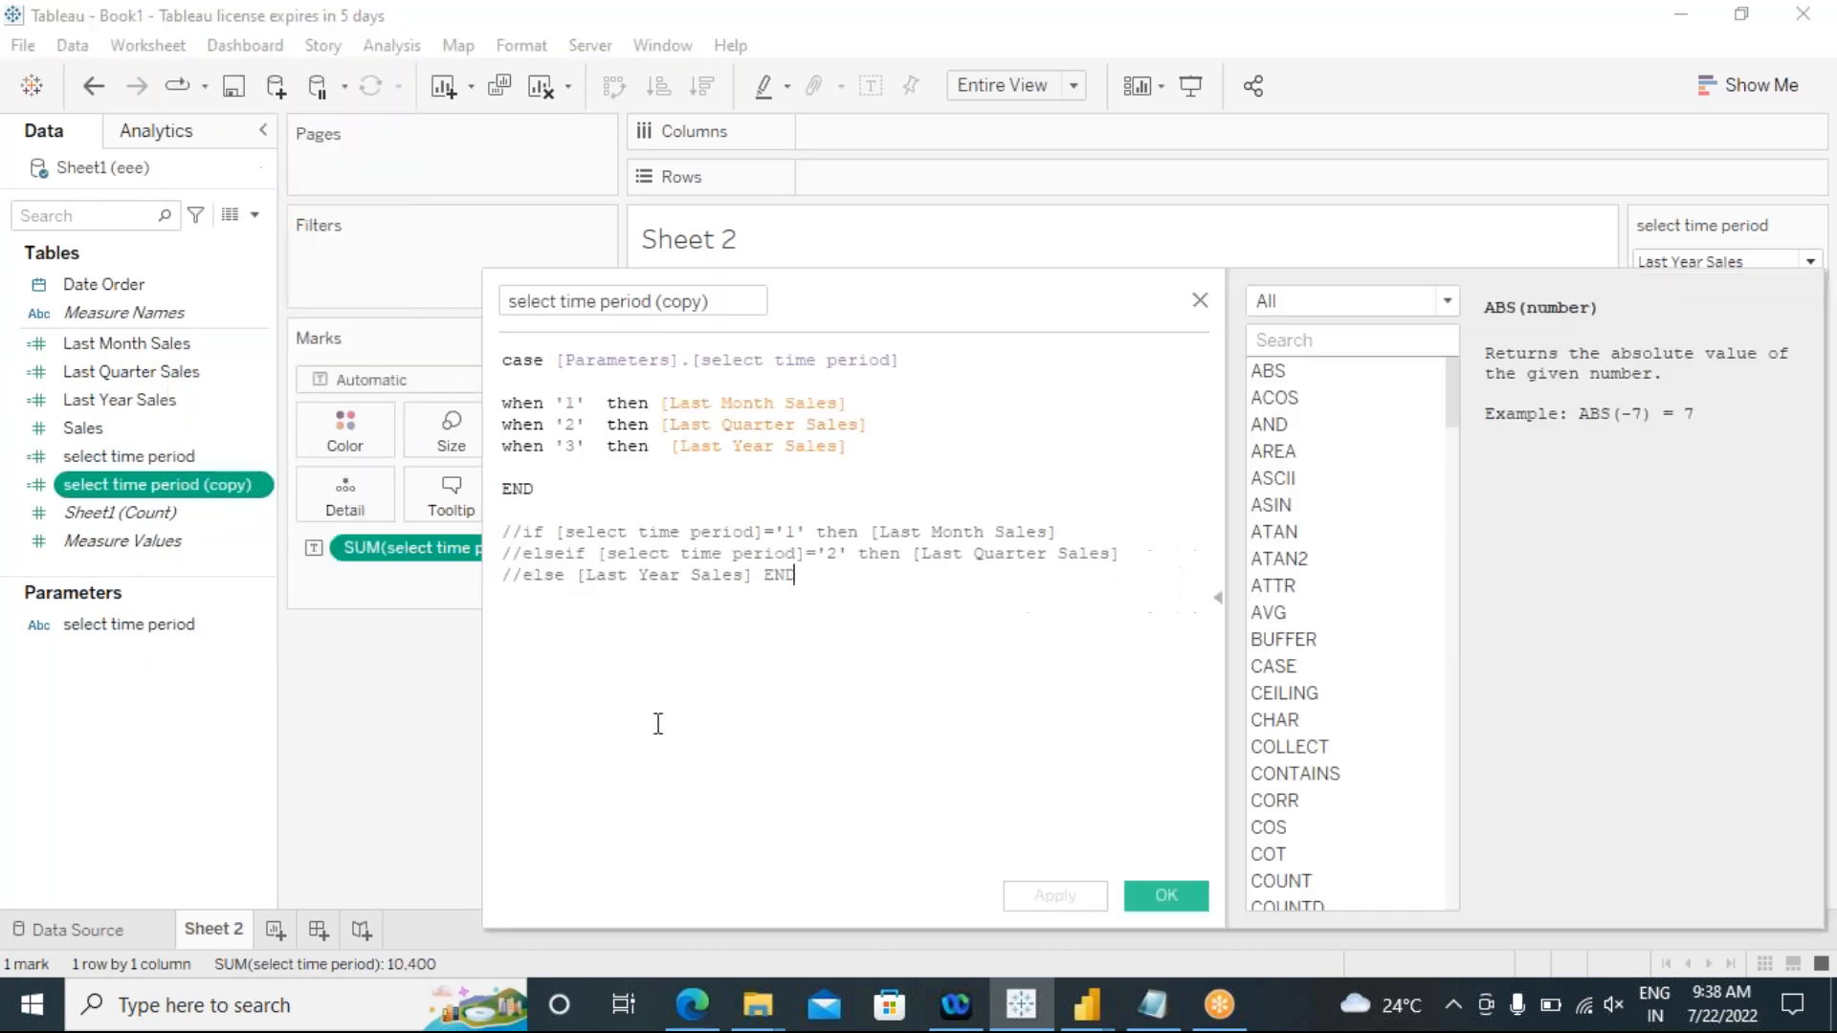
{"action": "left_click_drag", "start_coordinate": [848, 403], "coordinate": [662, 399]}
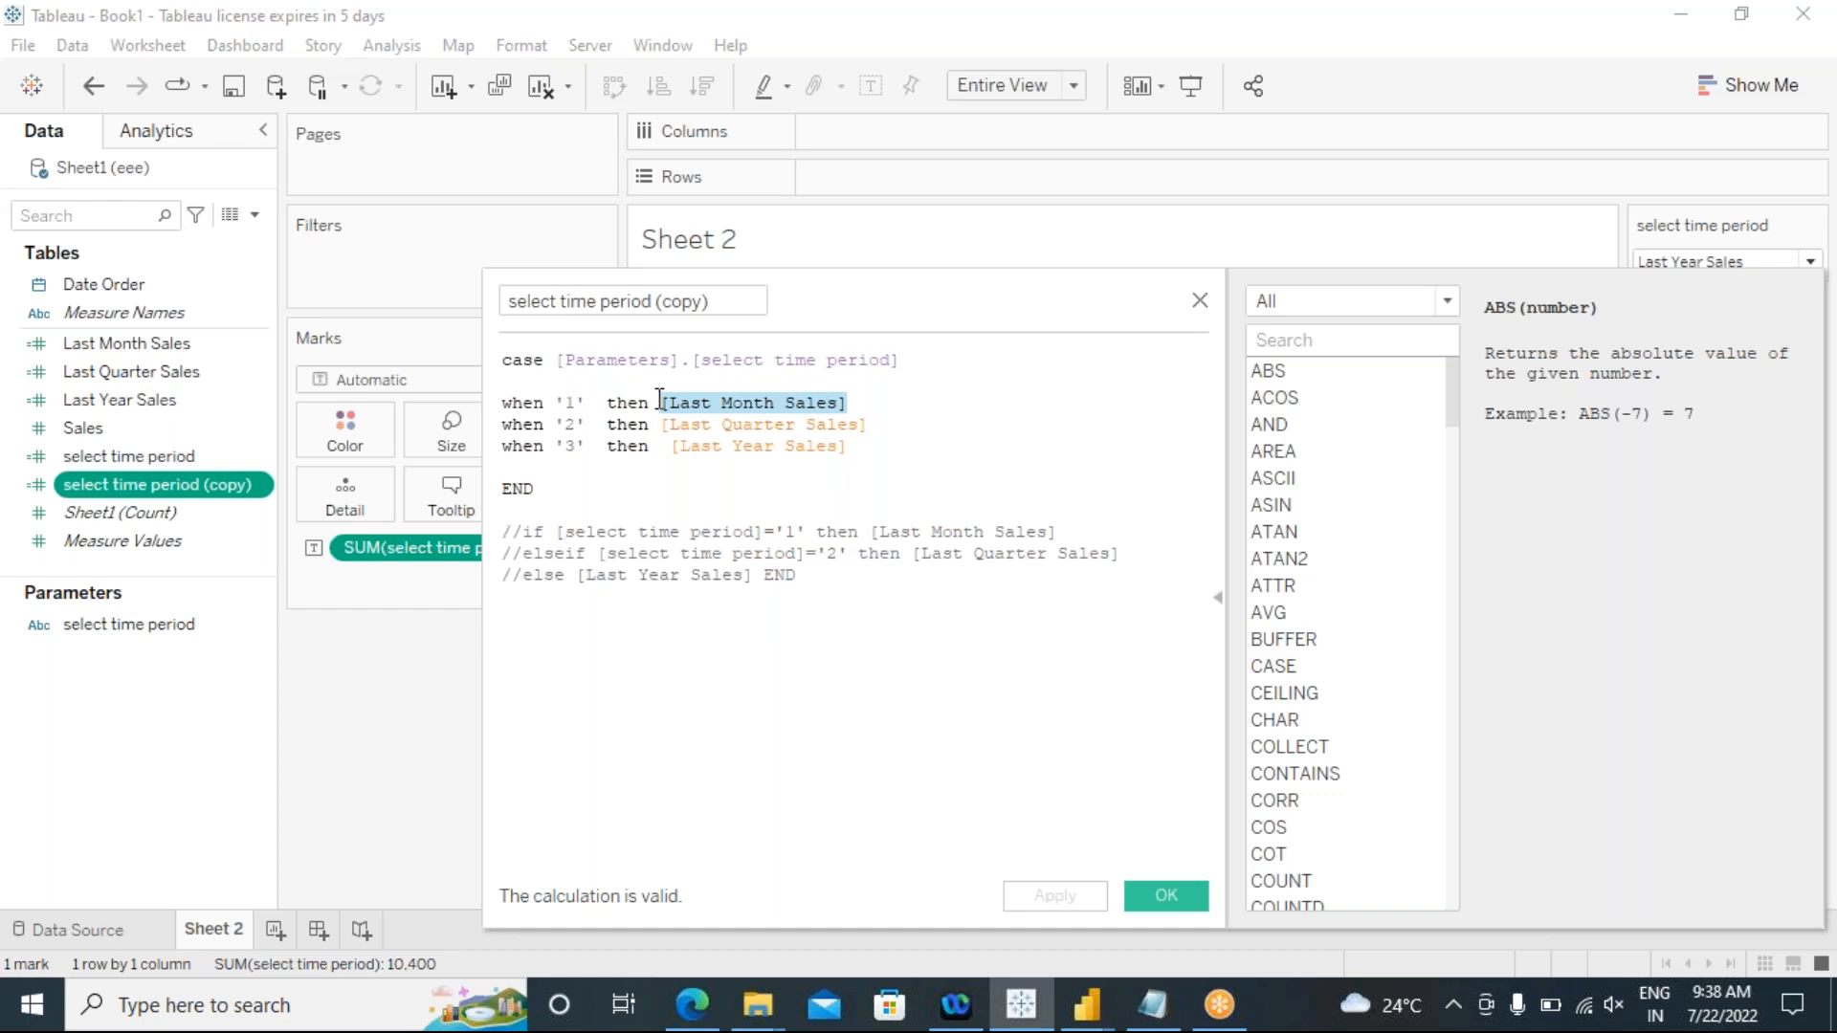
{"action": "key", "text": "BackSpace"}
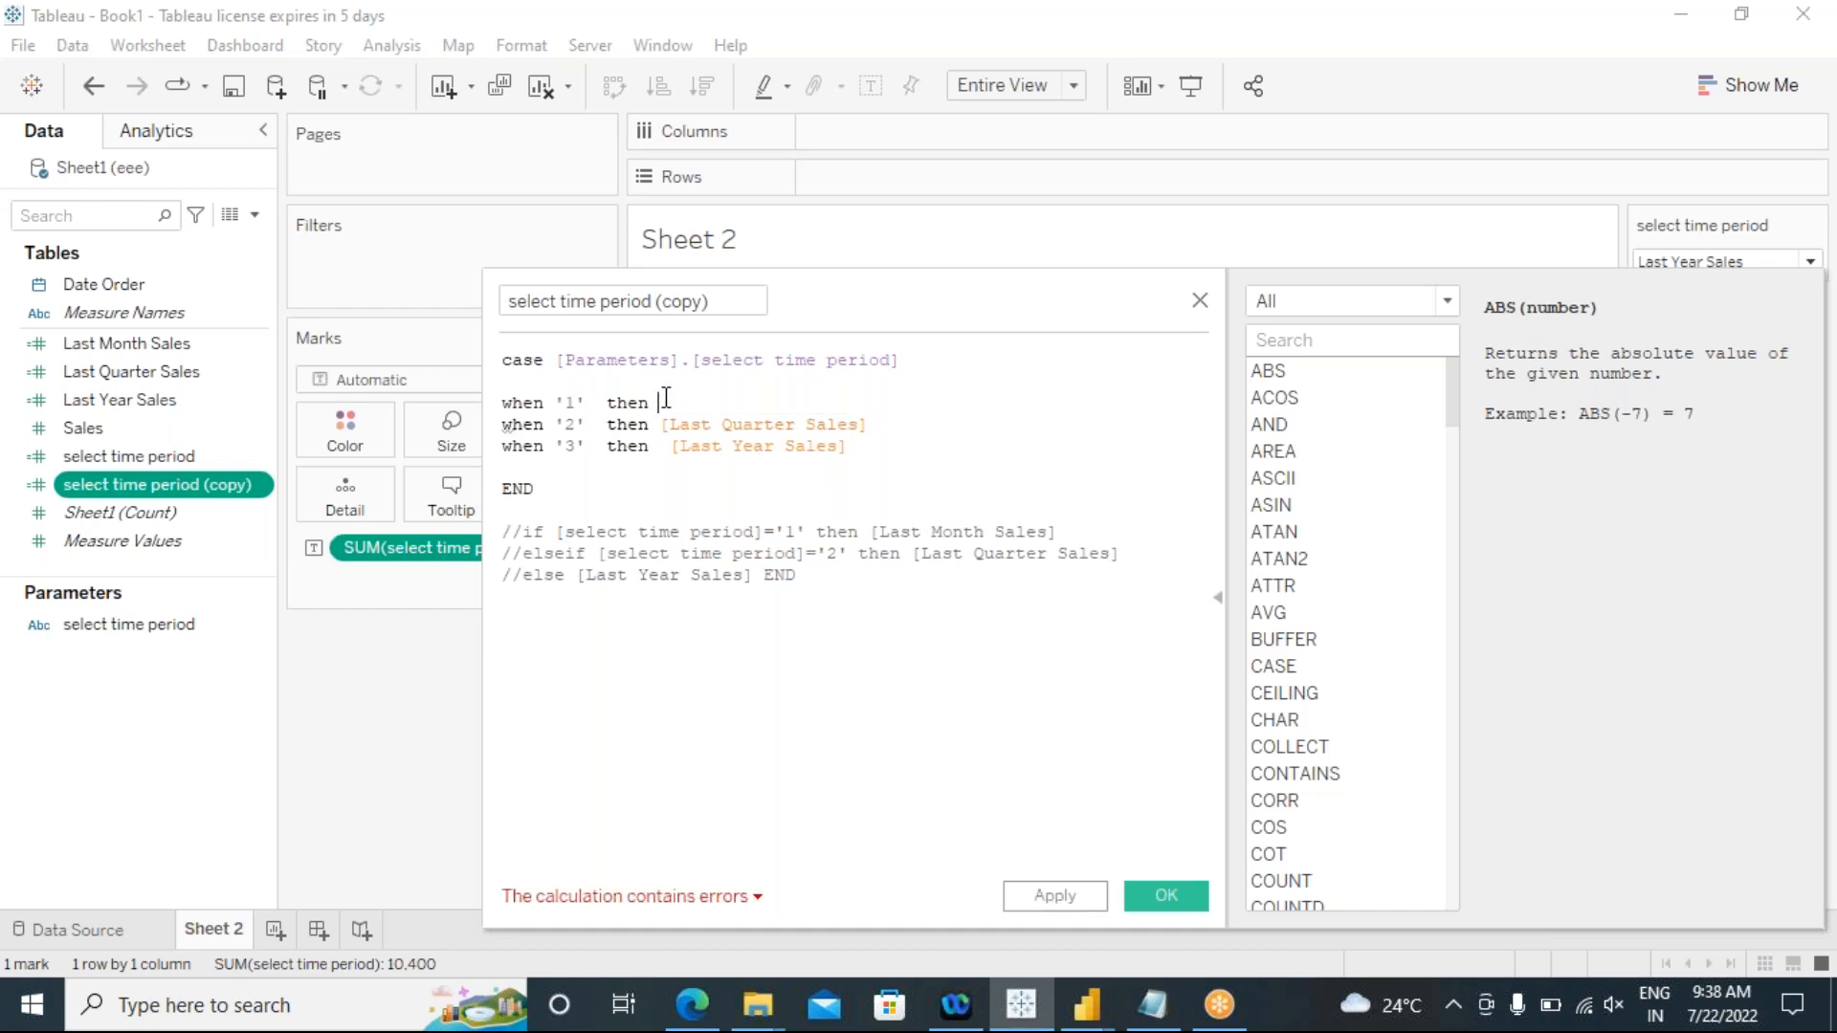
{"action": "key", "text": "Return"}
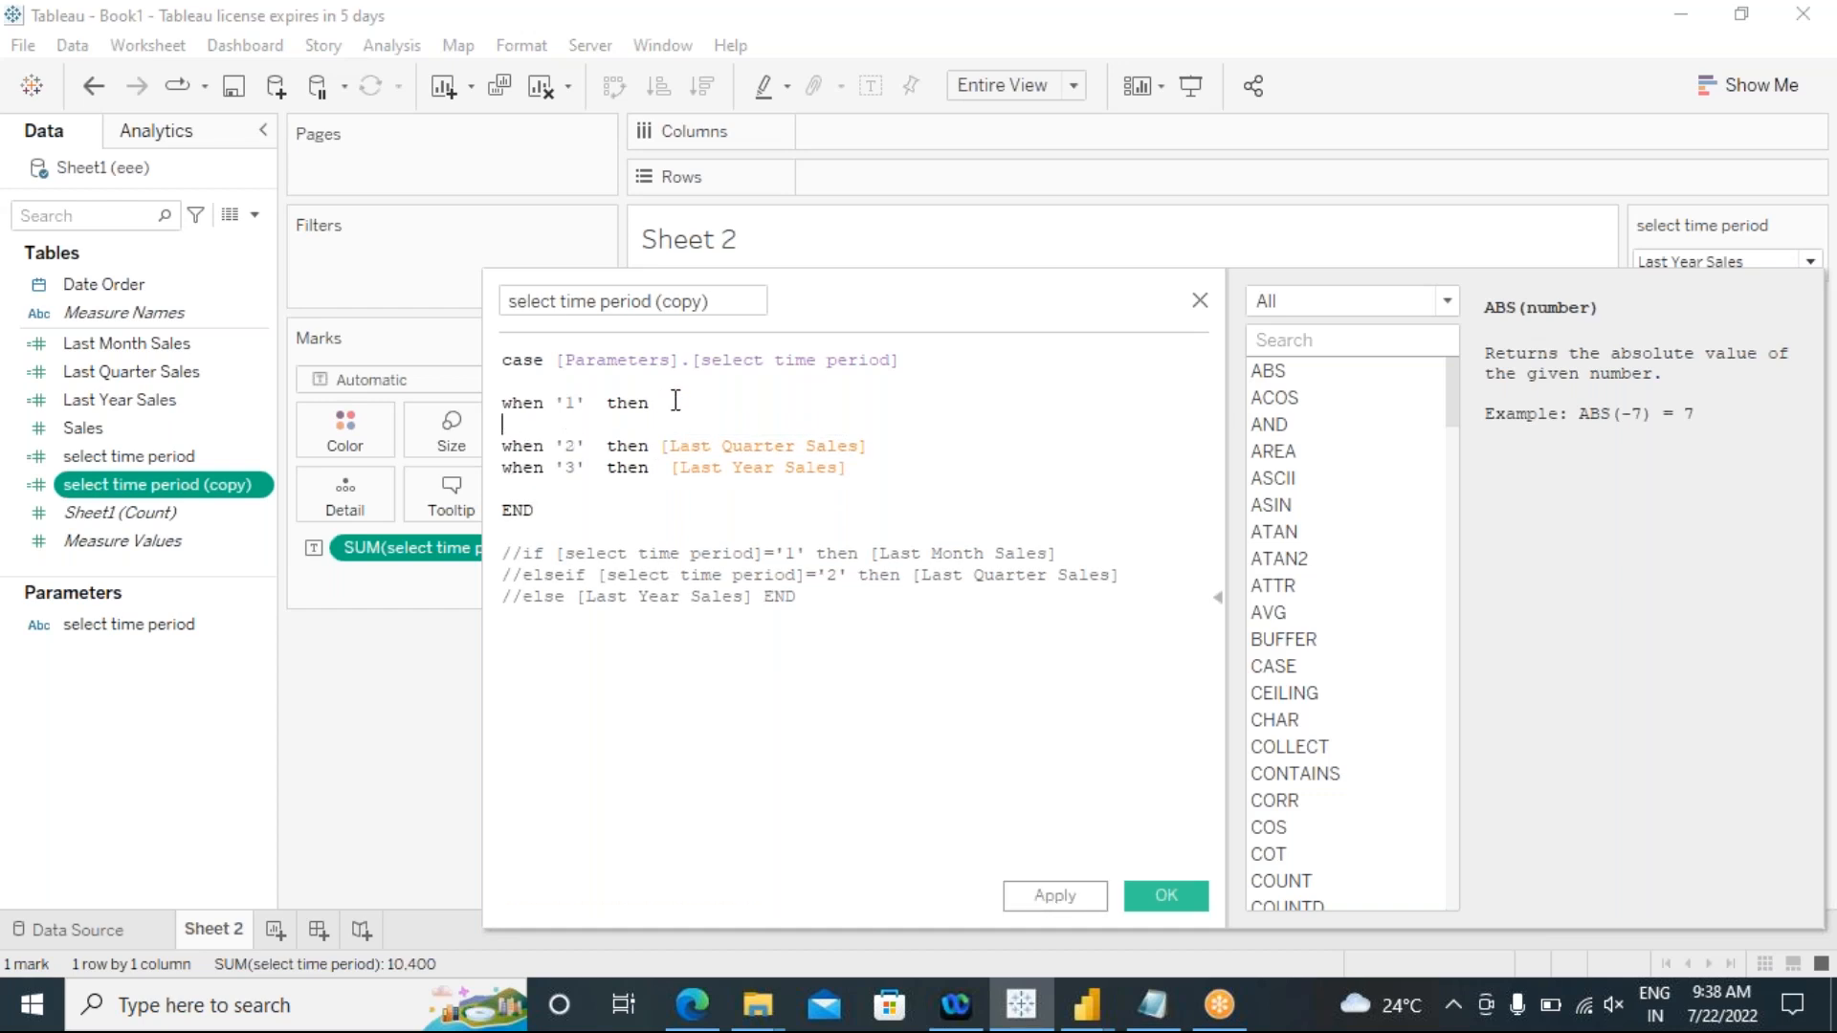
{"action": "key", "text": "Return"}
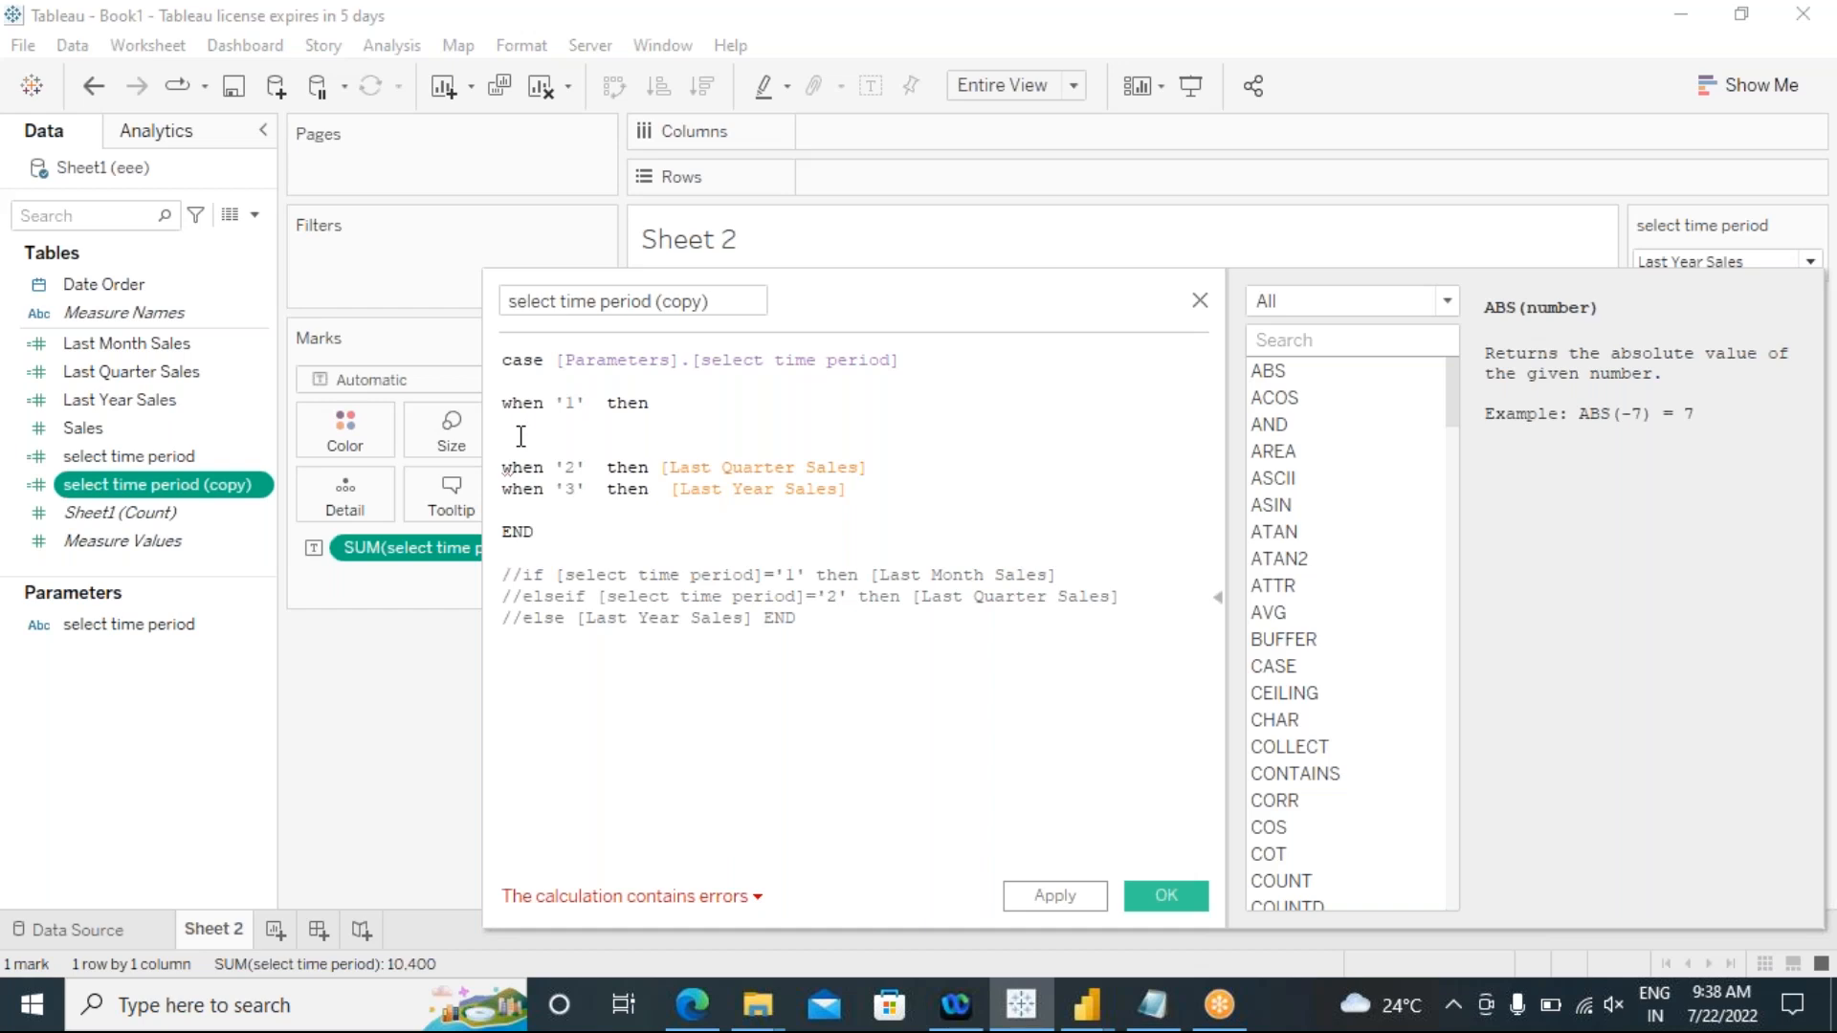
Step: Under the '1' branch, begin a nested condition with "if DATEDIFF('month',[Date Order]"
{"action": "type", "text": "if date"}
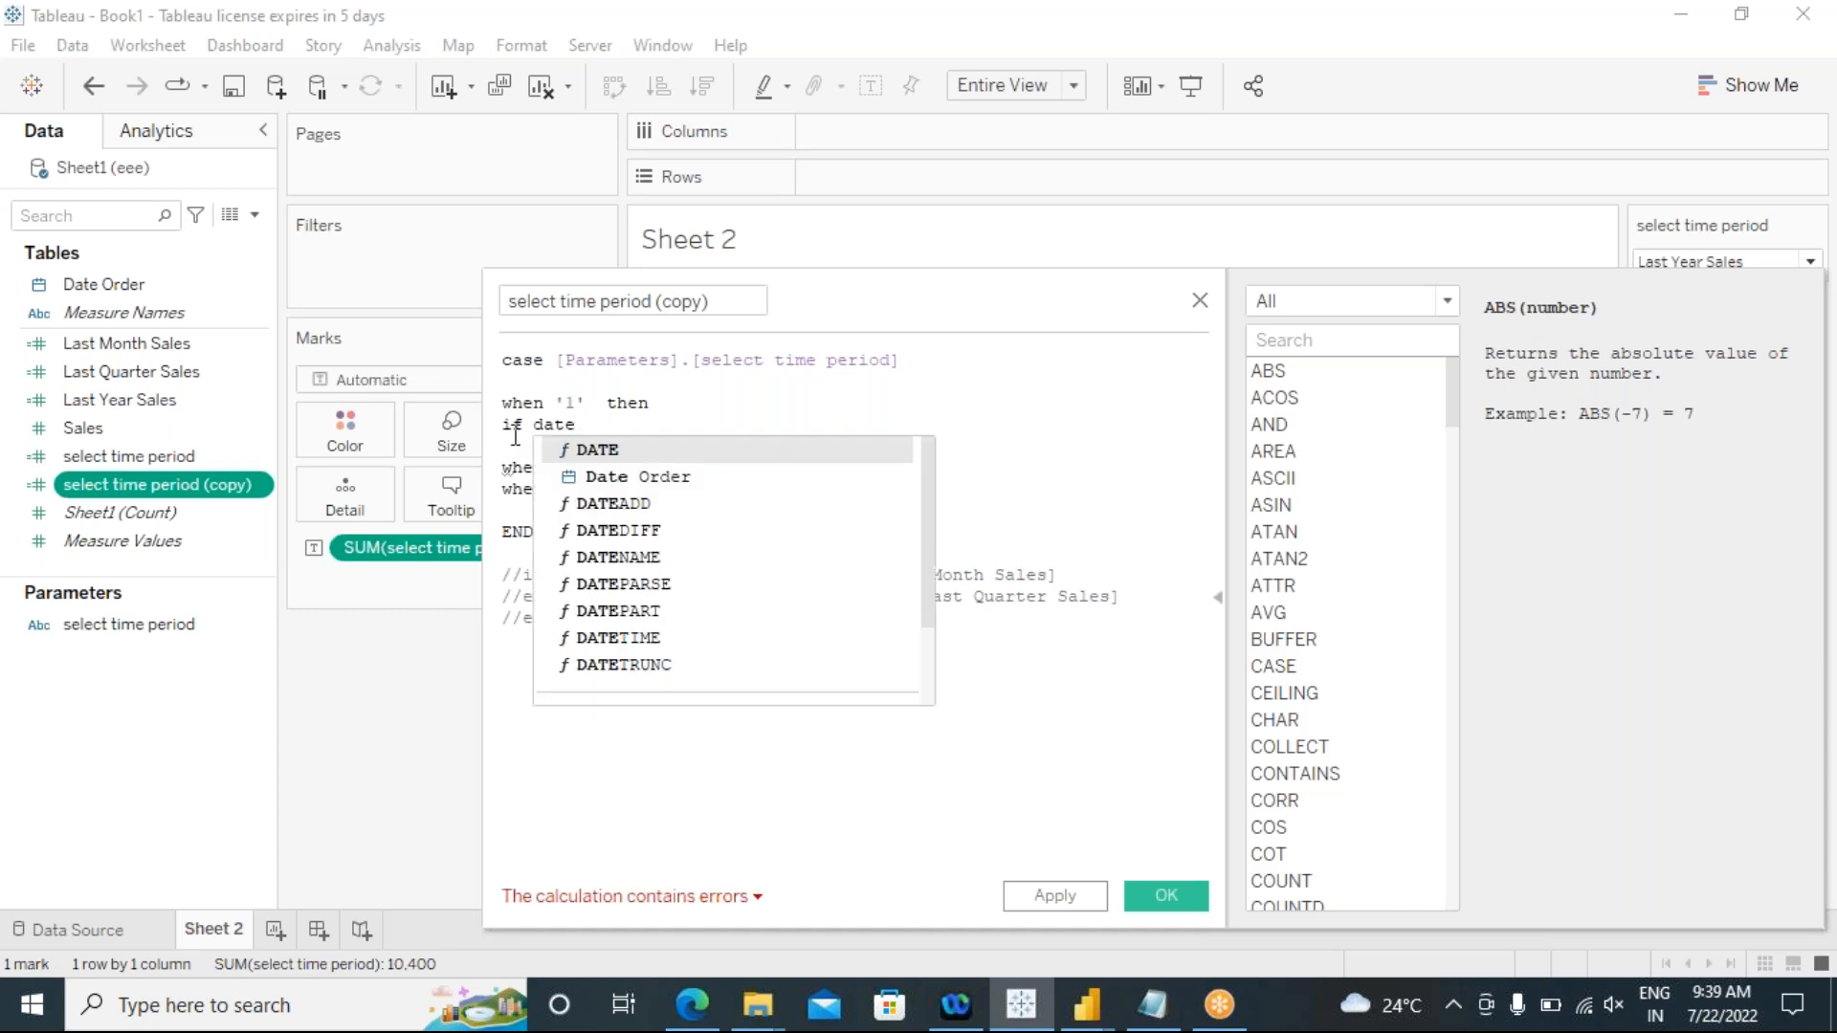
{"action": "double_click", "coordinate": [574, 530]}
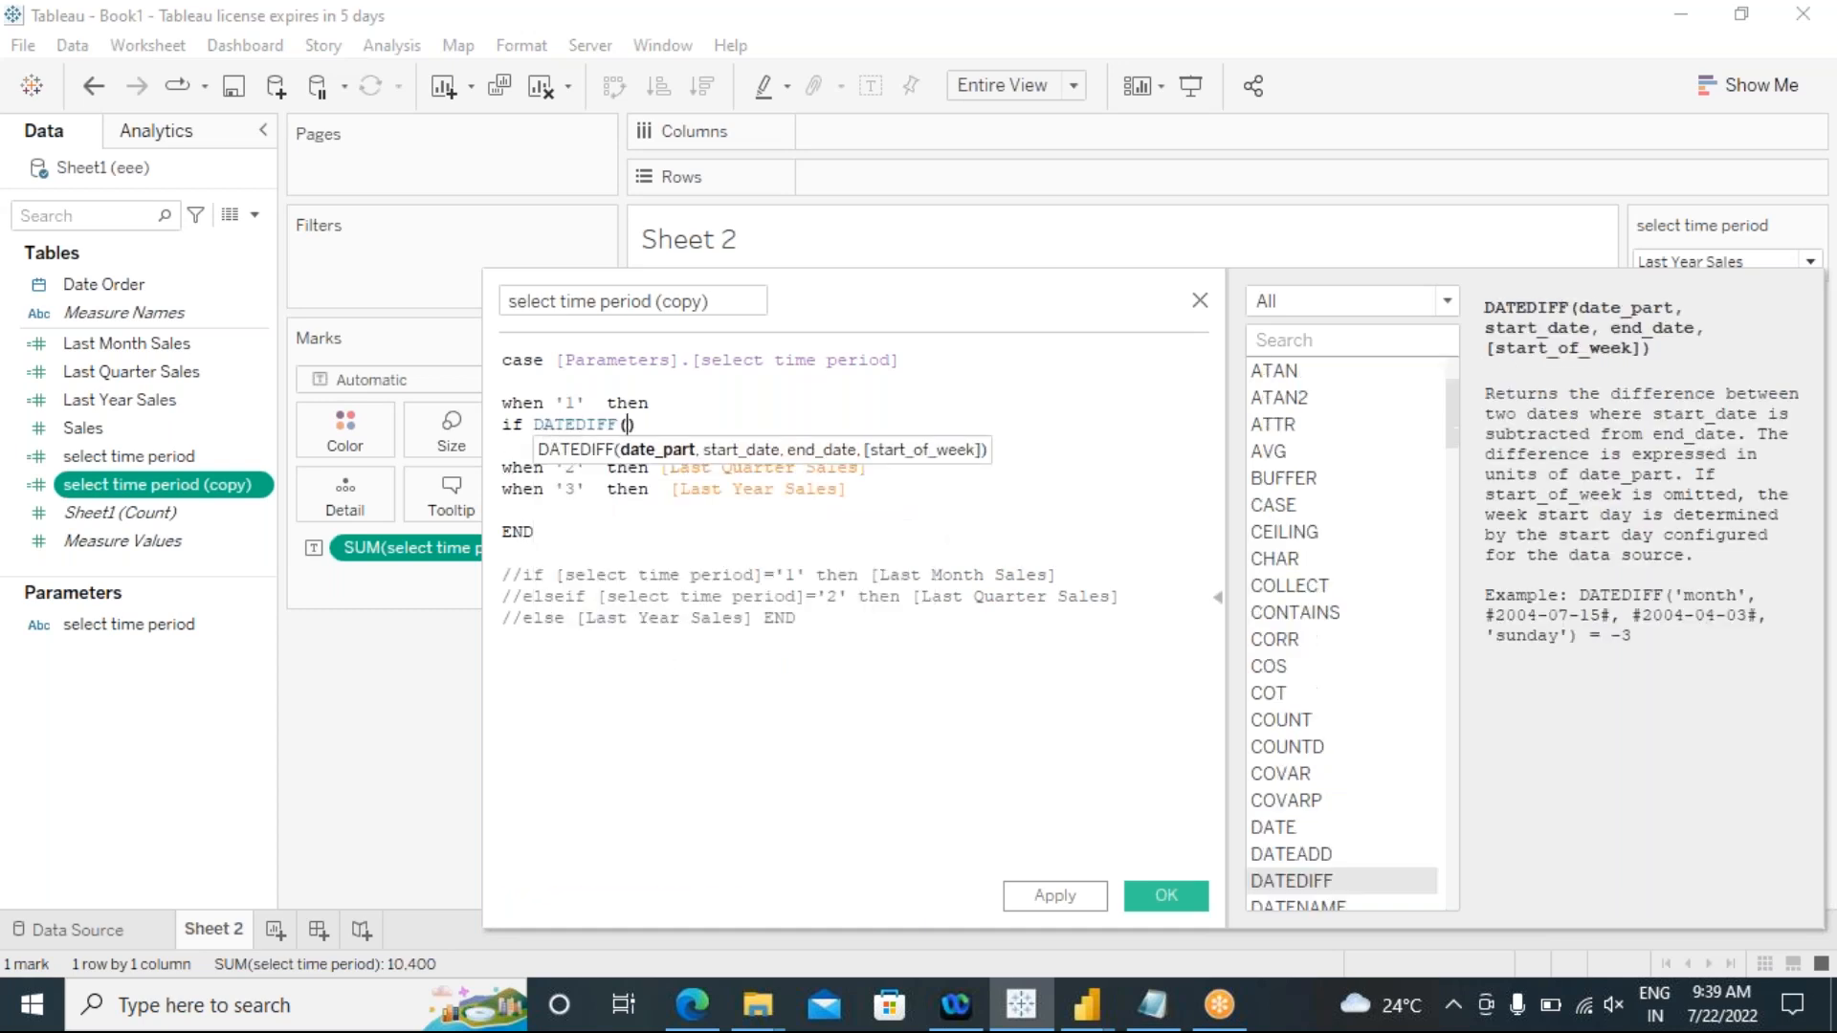
{"action": "type", "text": "''"}
{"action": "type", "text": "month"}
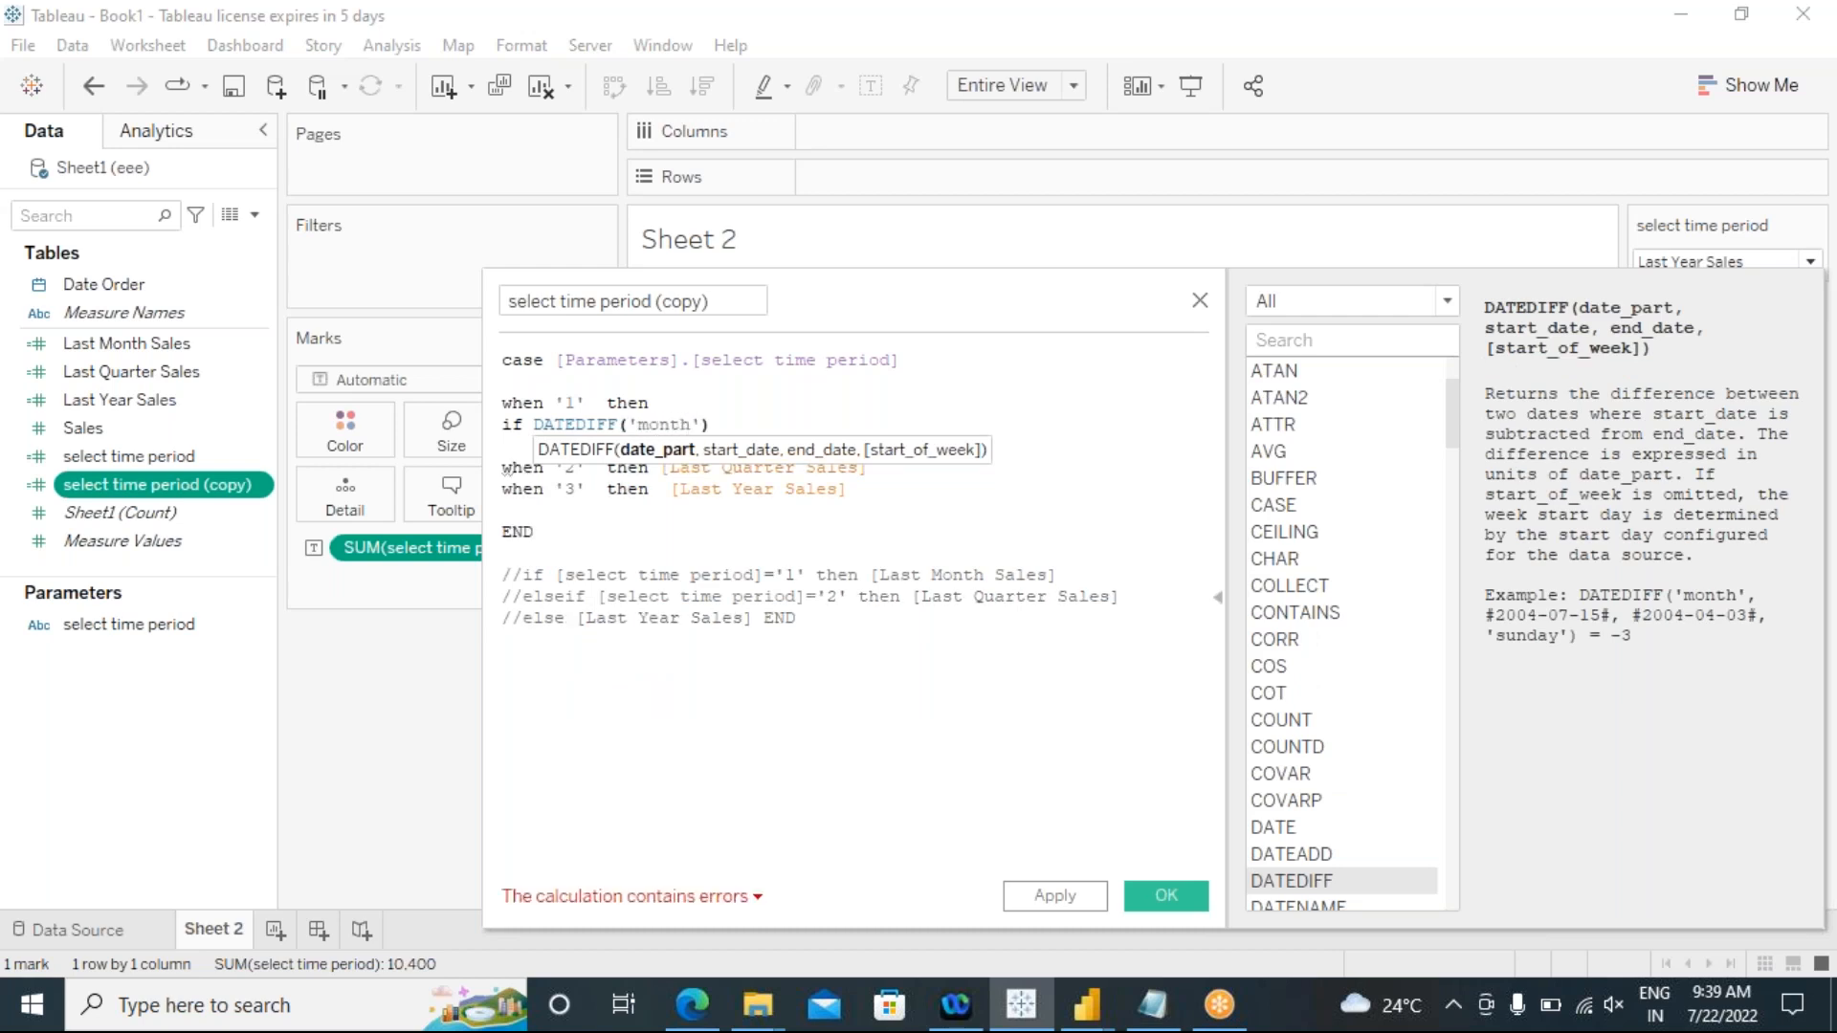
{"action": "type", "text": ","}
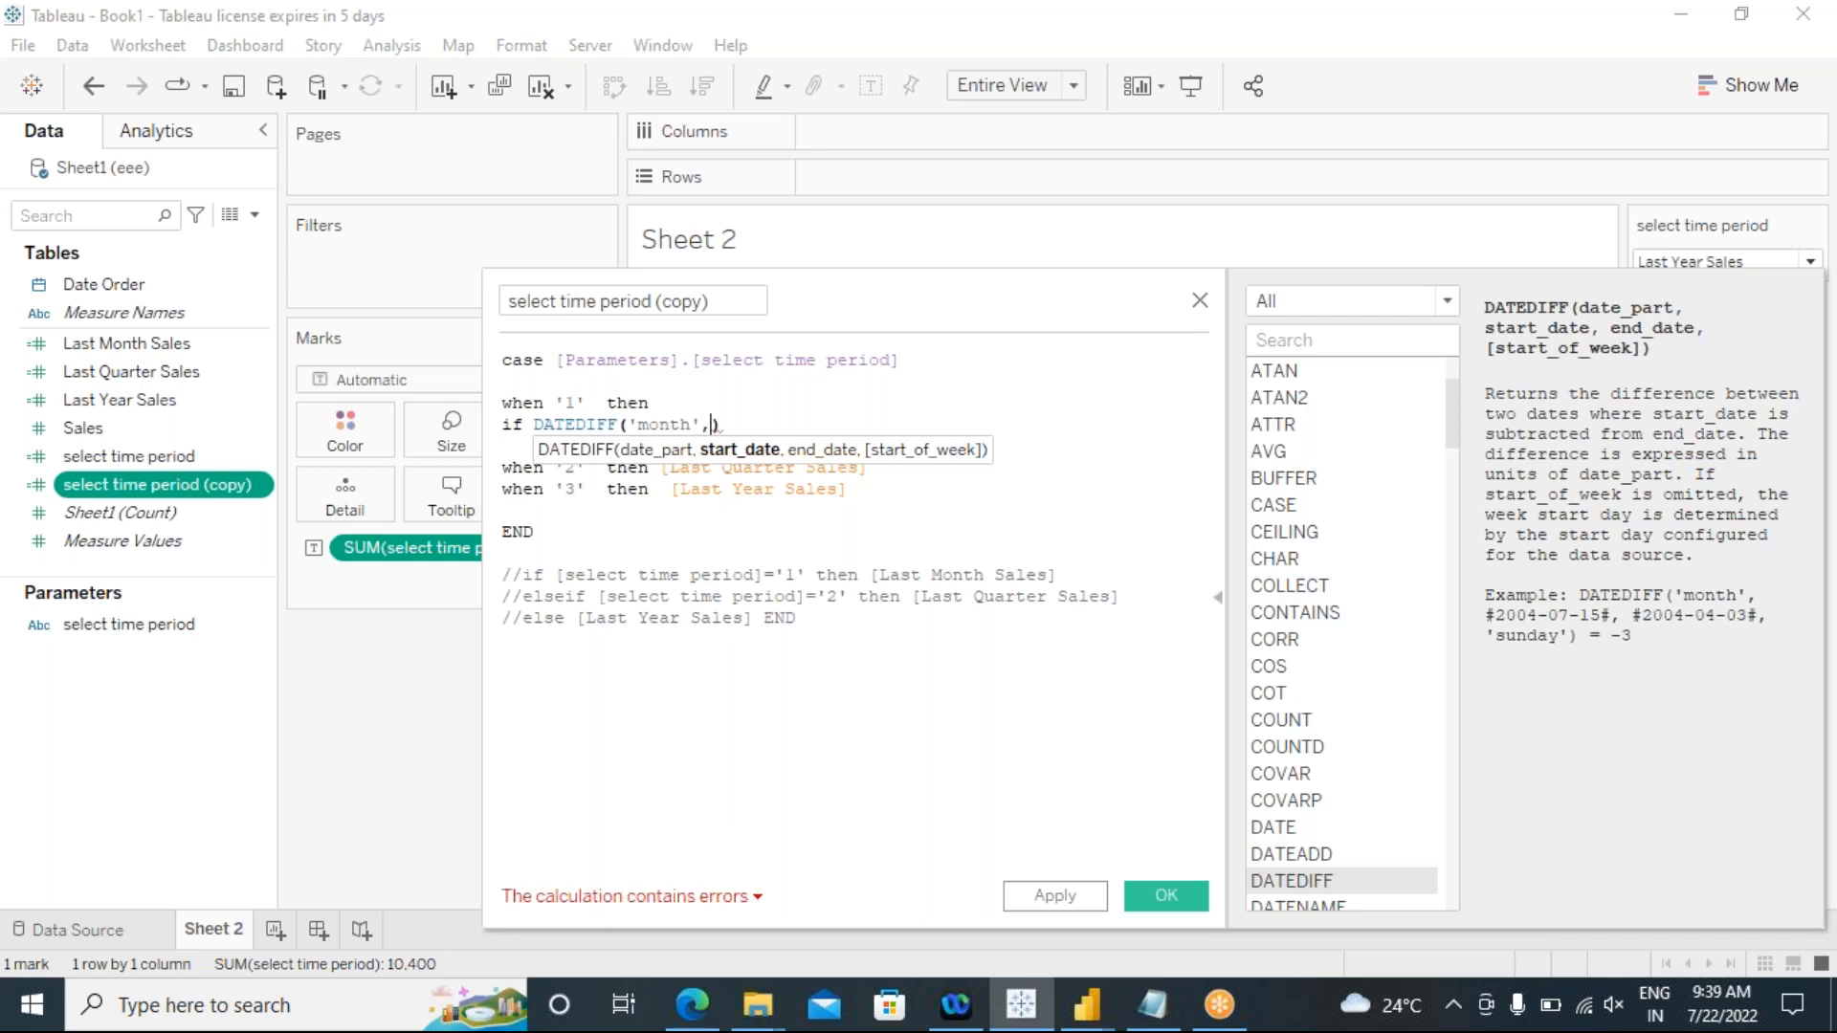
{"action": "type", "text": "order"}
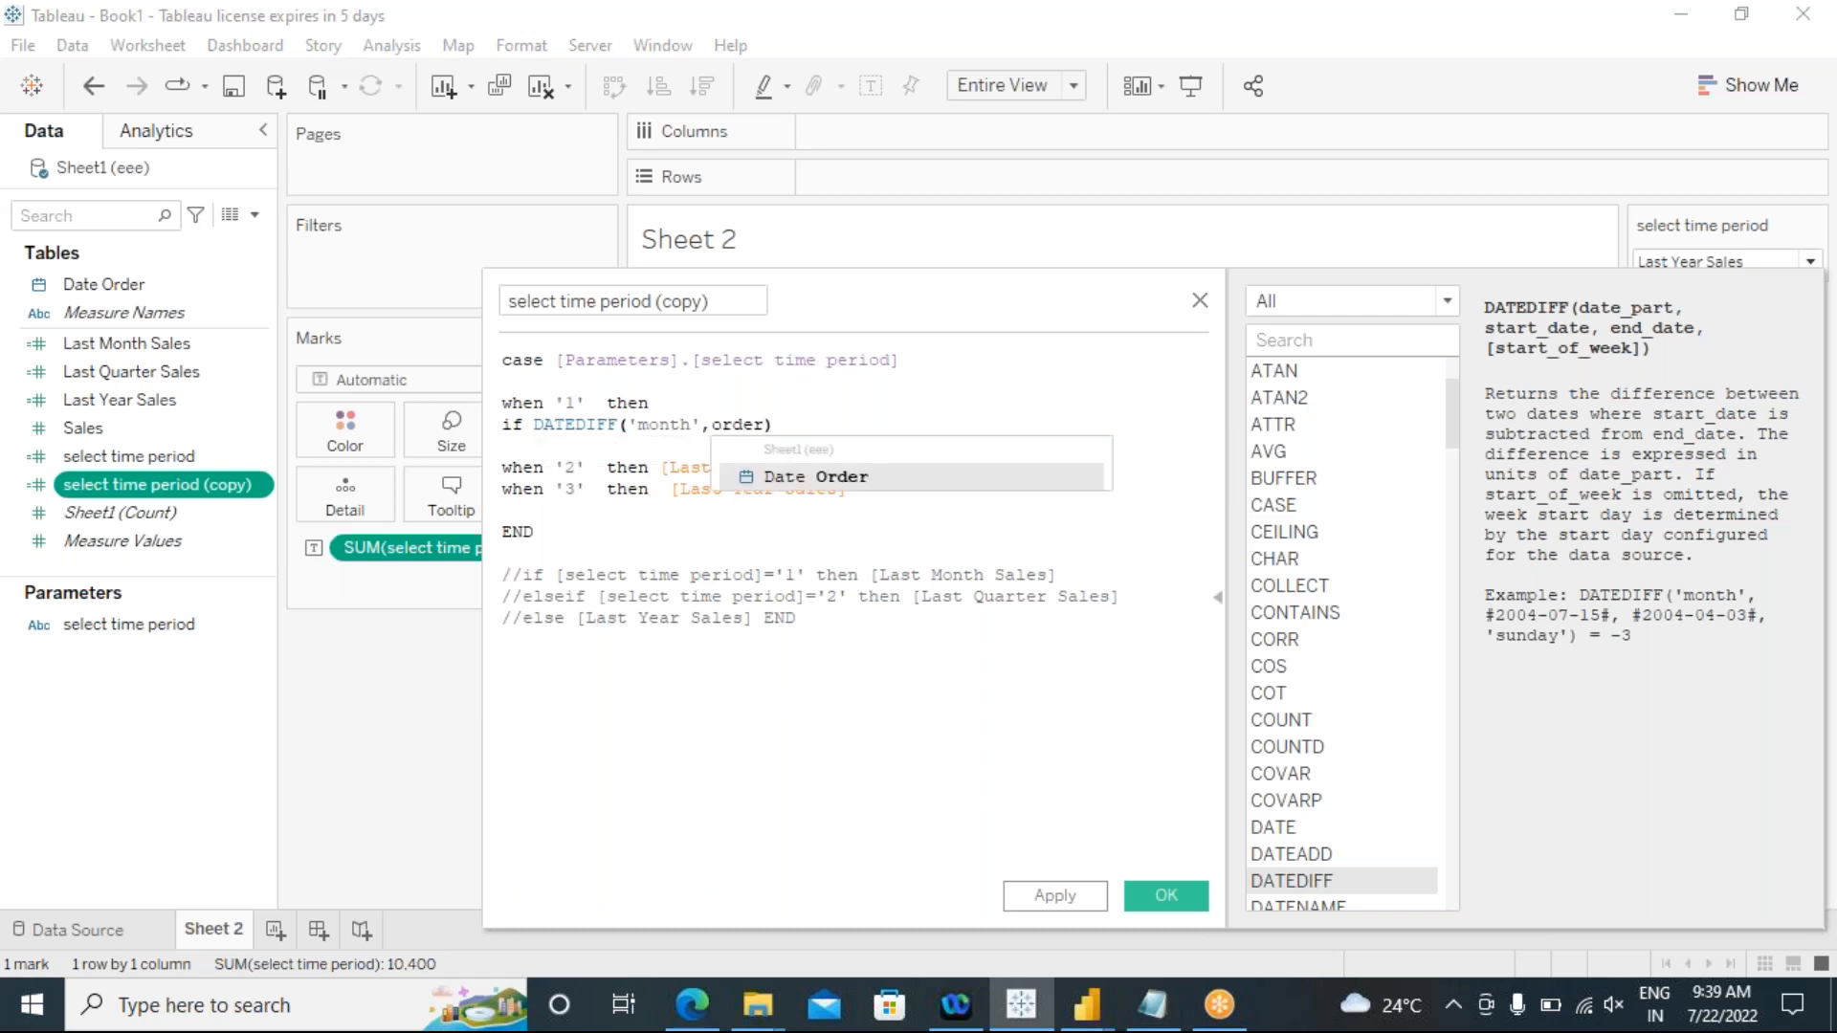
{"action": "left_click", "coordinate": [780, 478]}
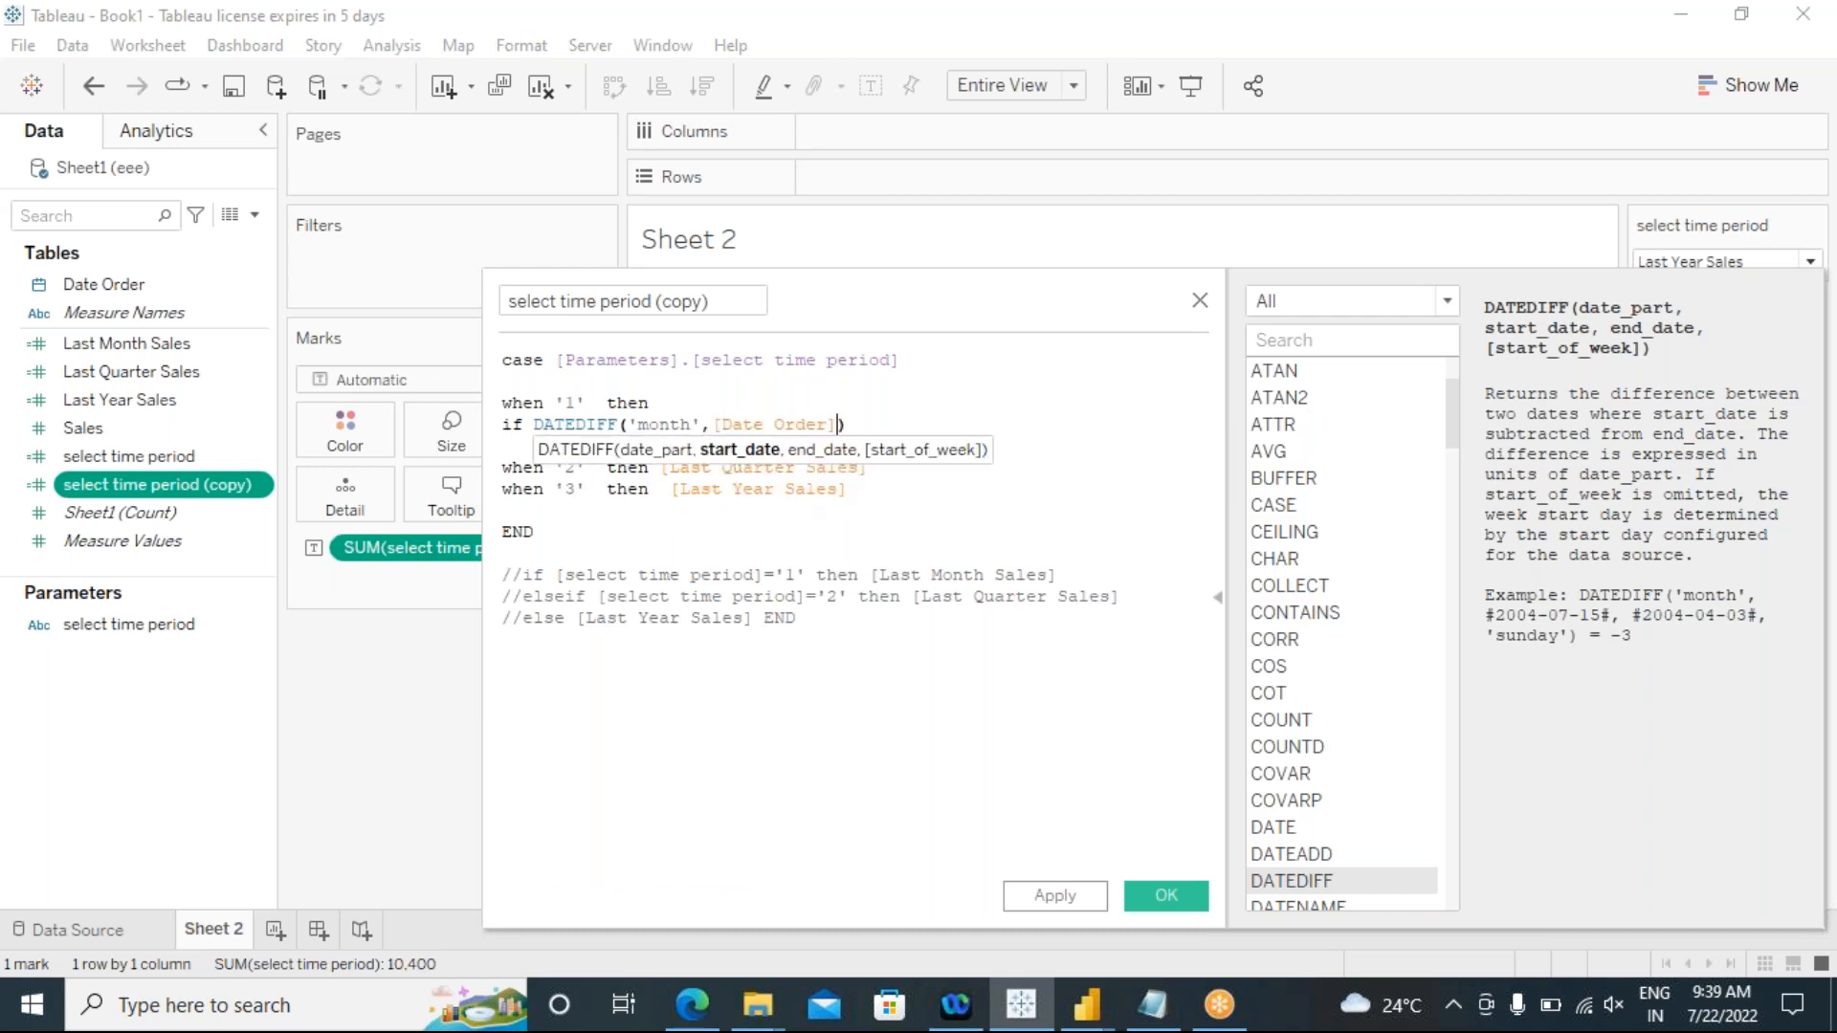
Step: Complete the nested DATEDIFF condition with TODAY() as end date, followed by "=1 then [Sales]"
{"action": "type", "text": ",toda"}
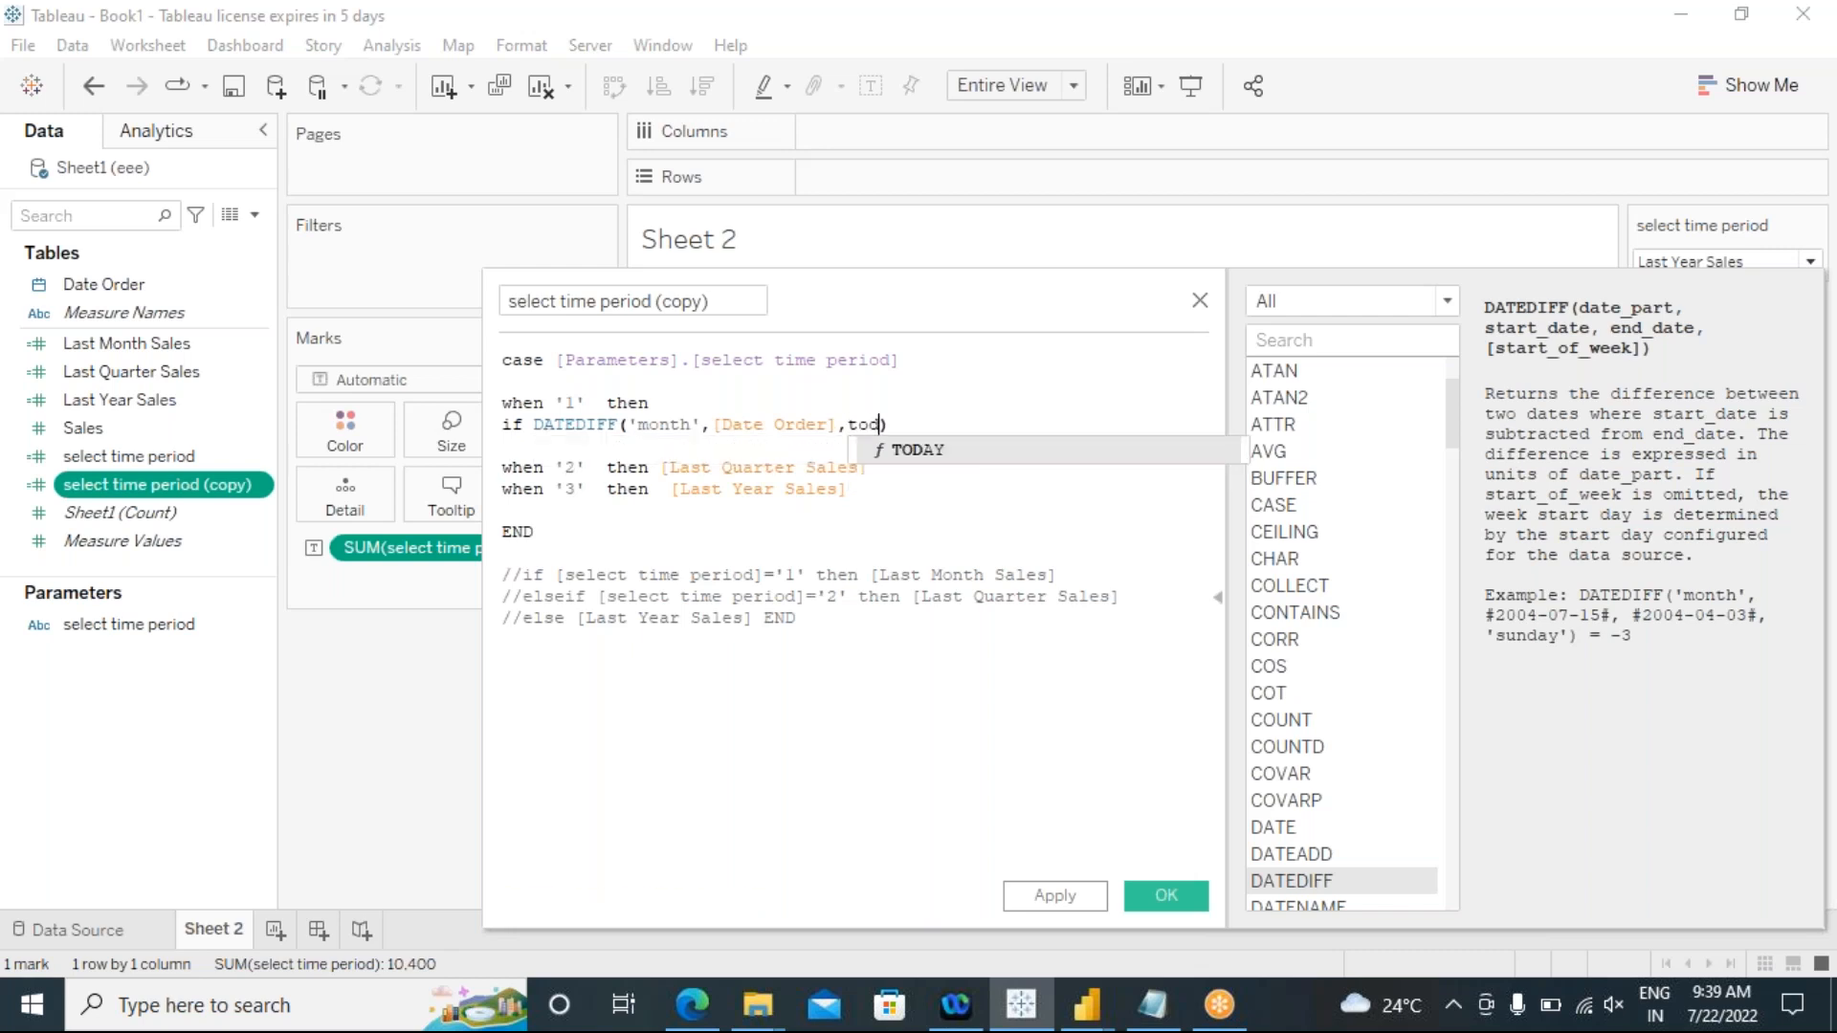
{"action": "left_click", "coordinate": [924, 450]}
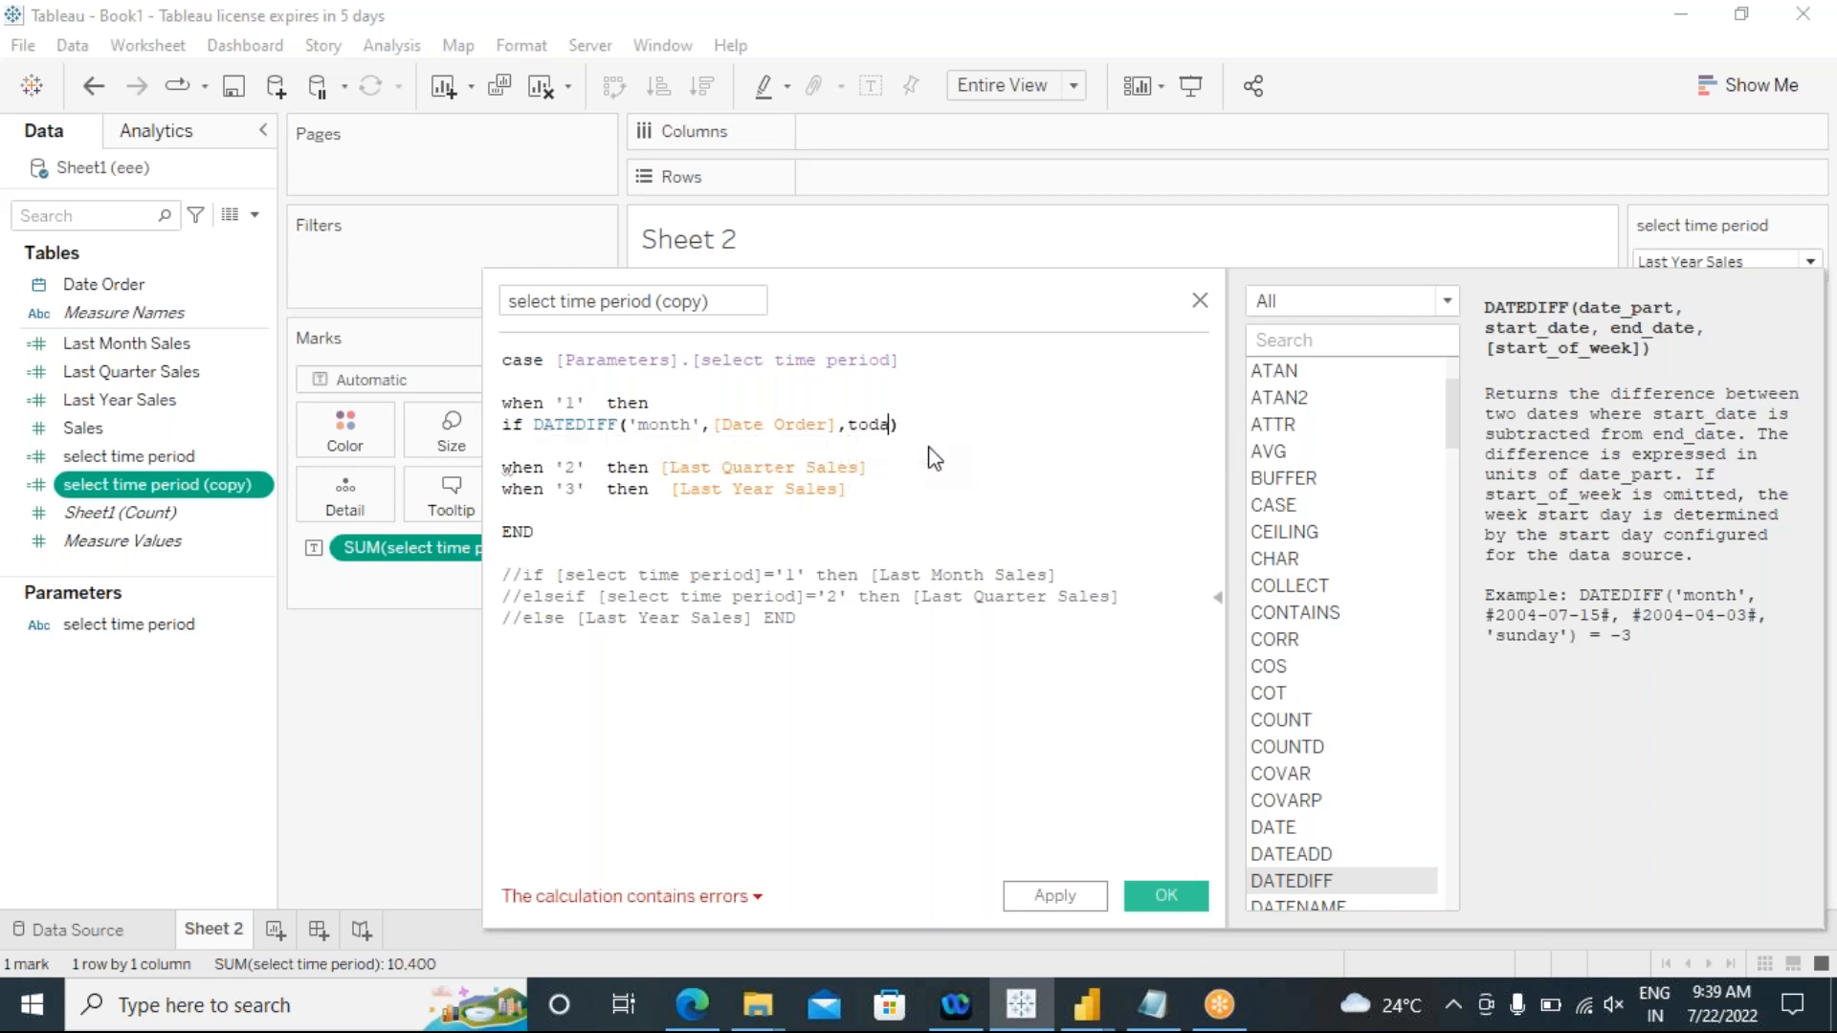
{"action": "left_click", "coordinate": [934, 427]}
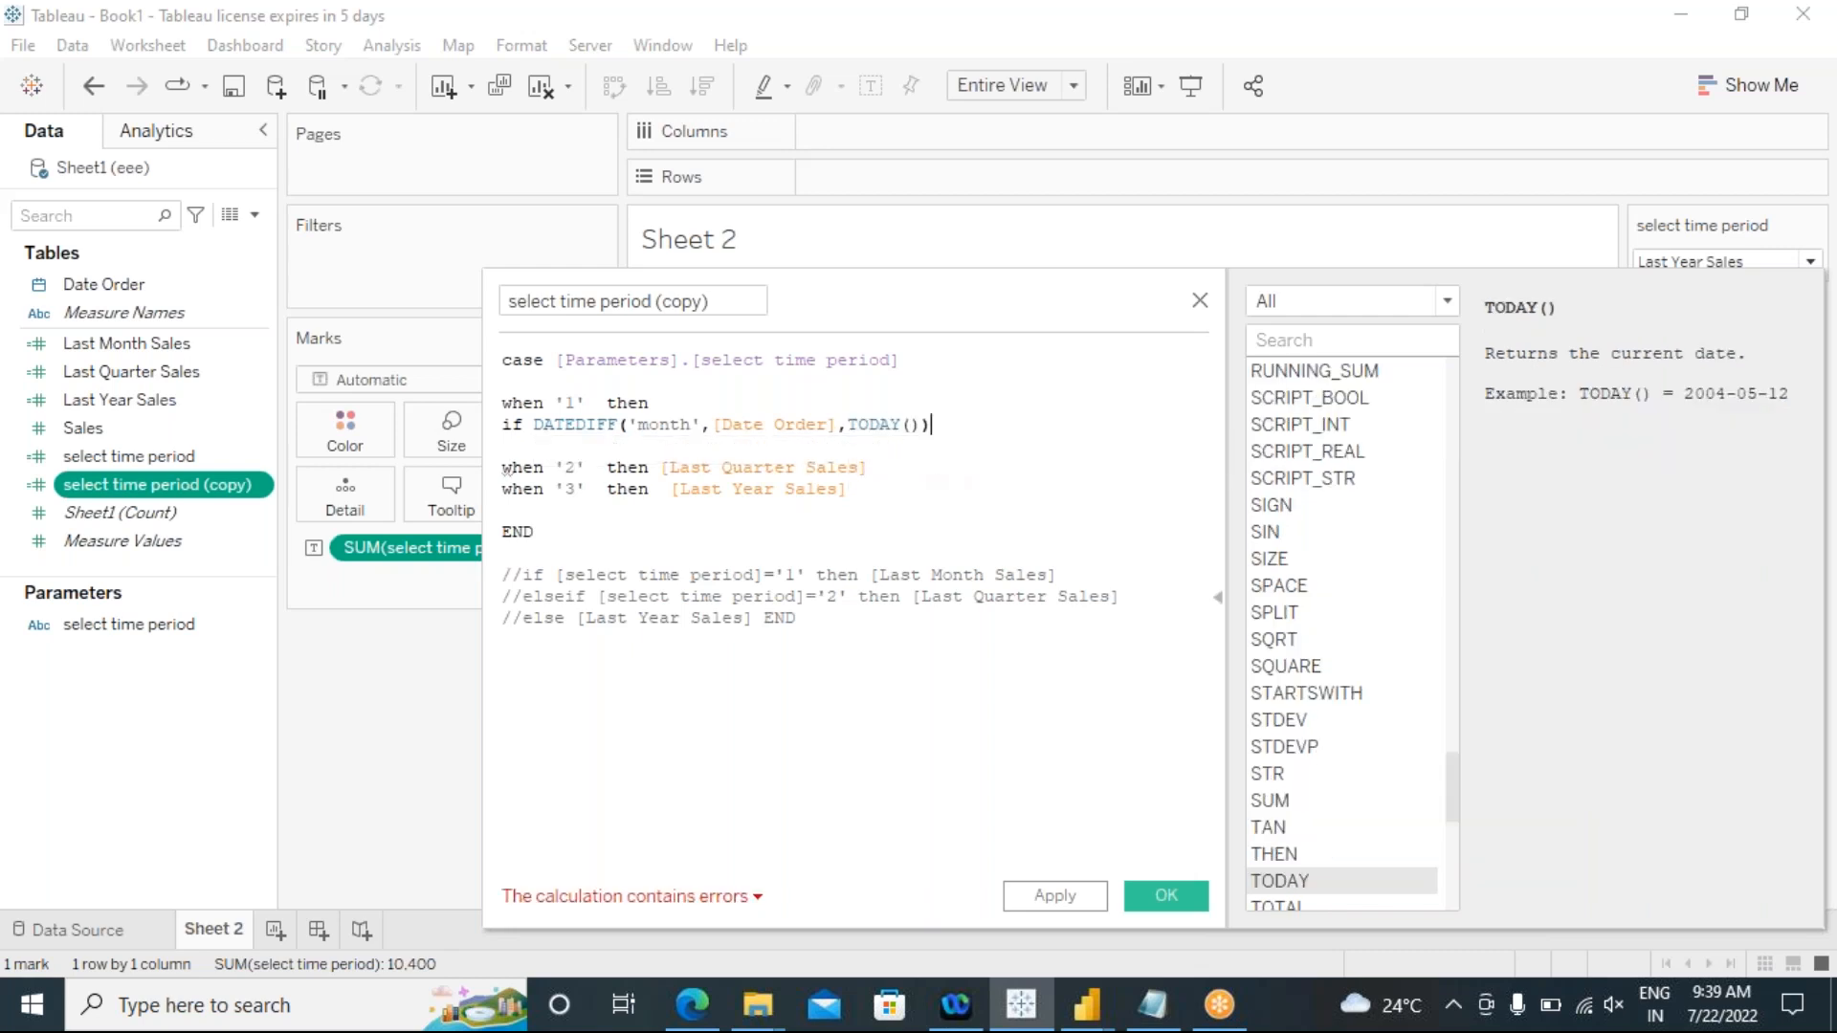
{"action": "type", "text": "=1 then "}
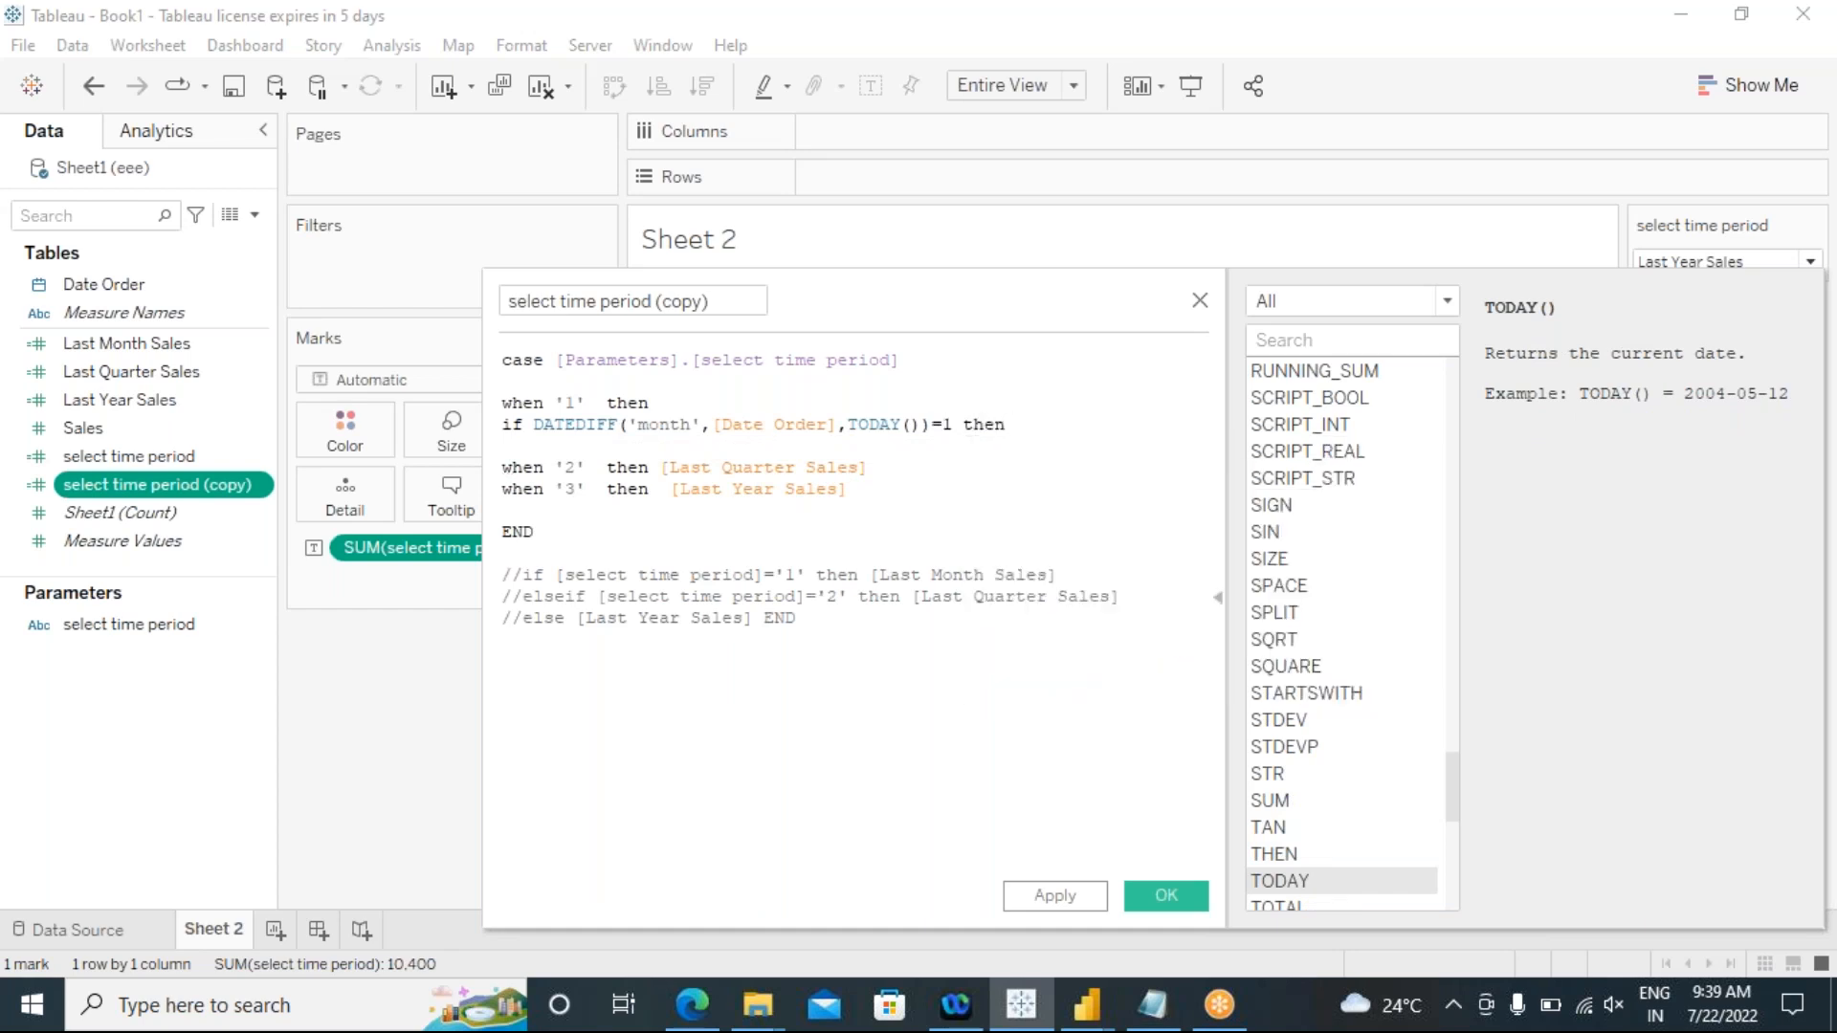
{"action": "type", "text": "sale"}
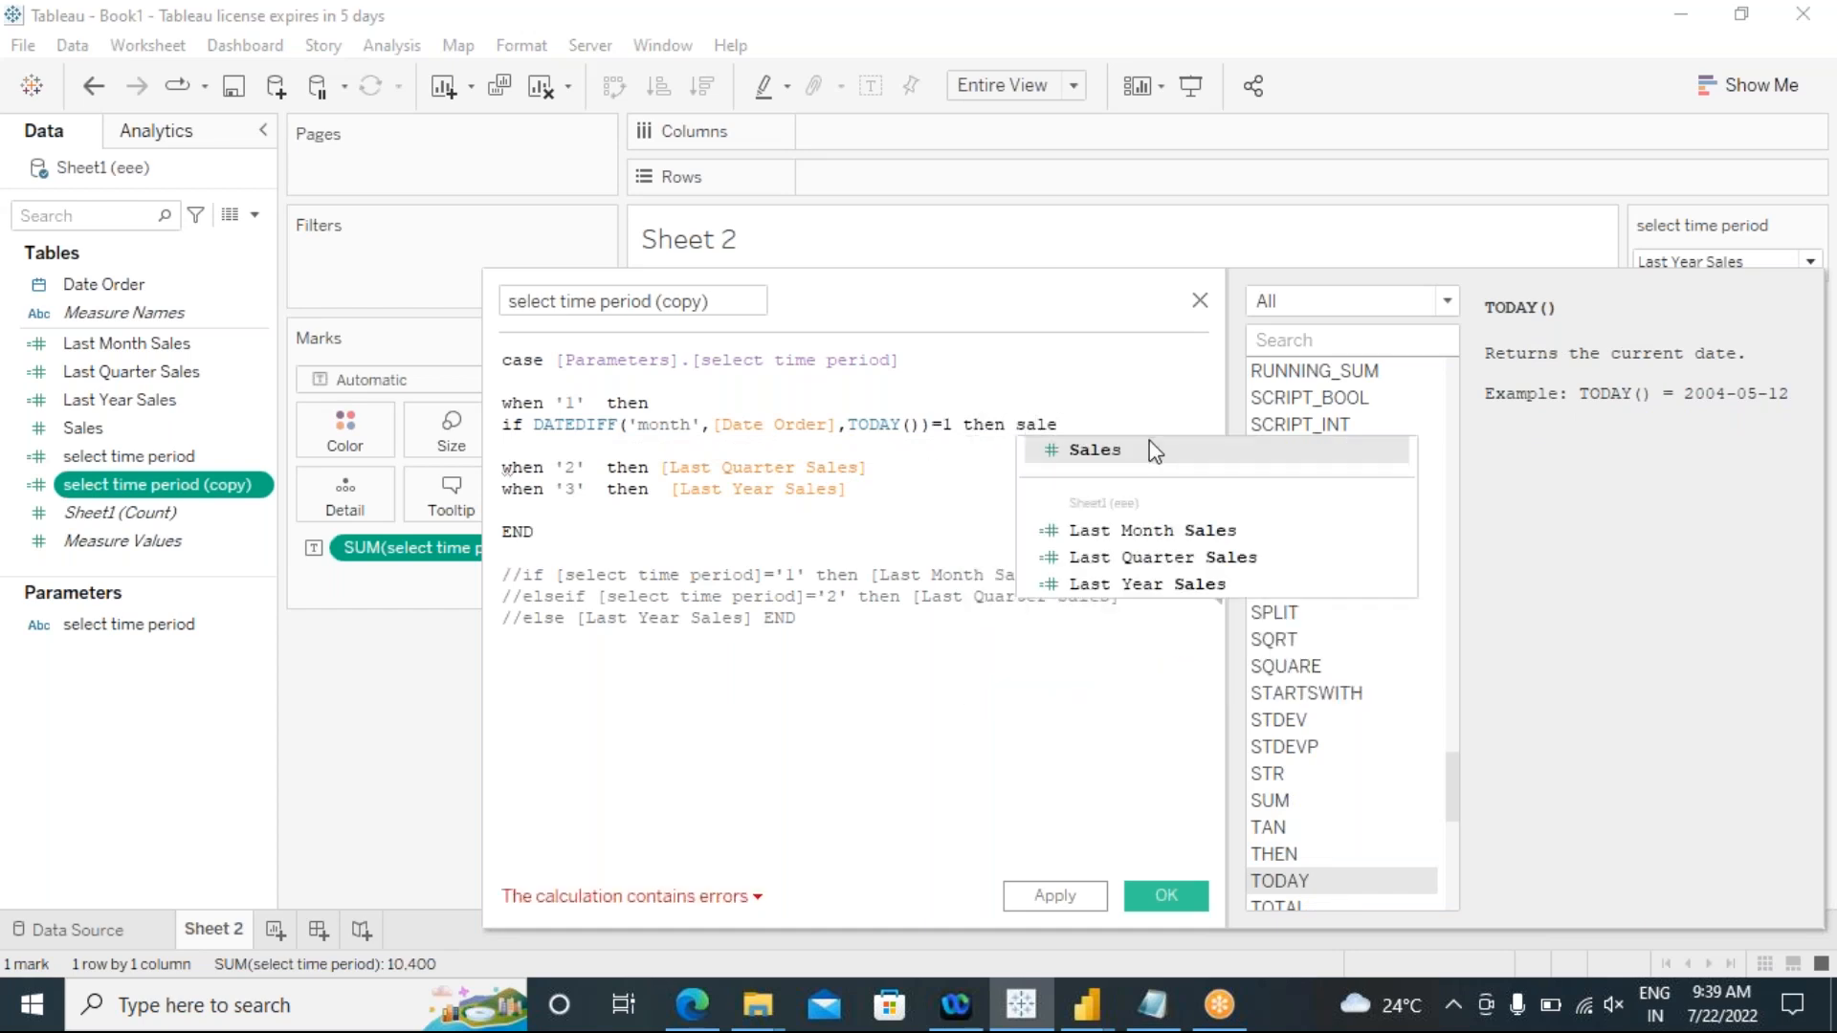
{"action": "left_click", "coordinate": [1079, 452]}
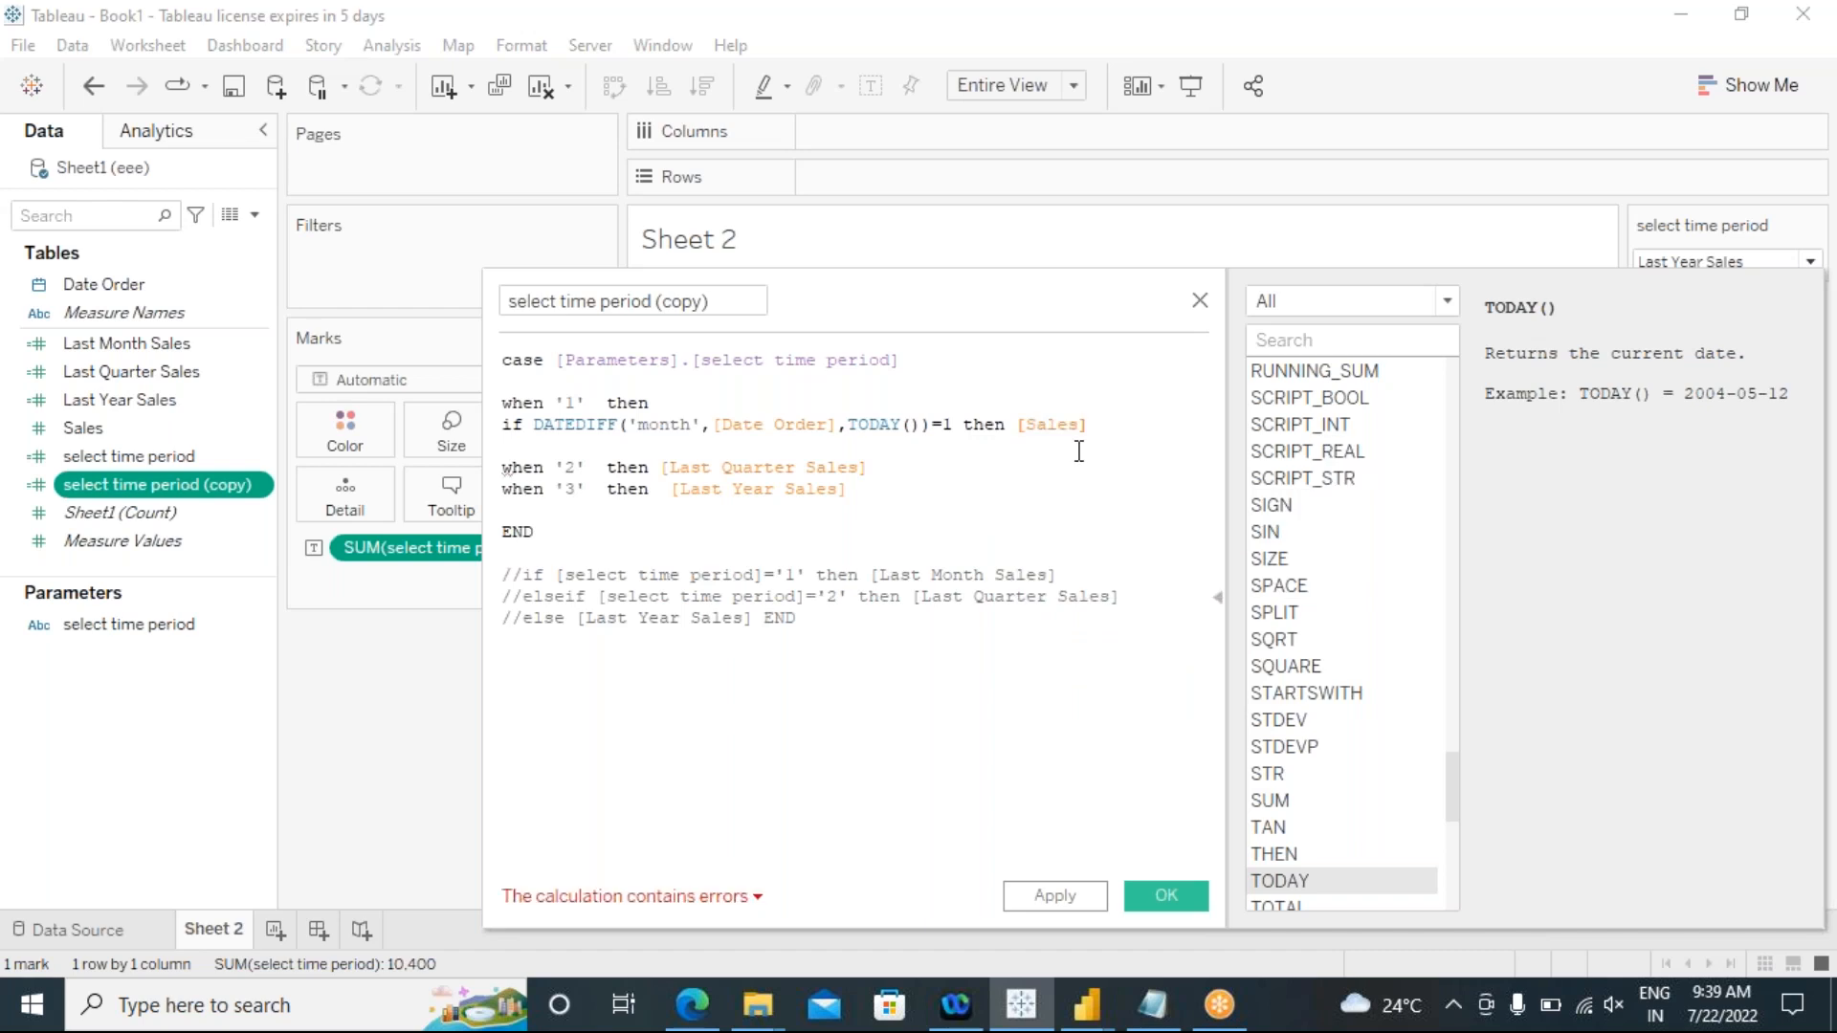
Step: Close the nested condition in the '1' branch with "end" and copy that whole condition line
{"action": "type", "text": "nd"}
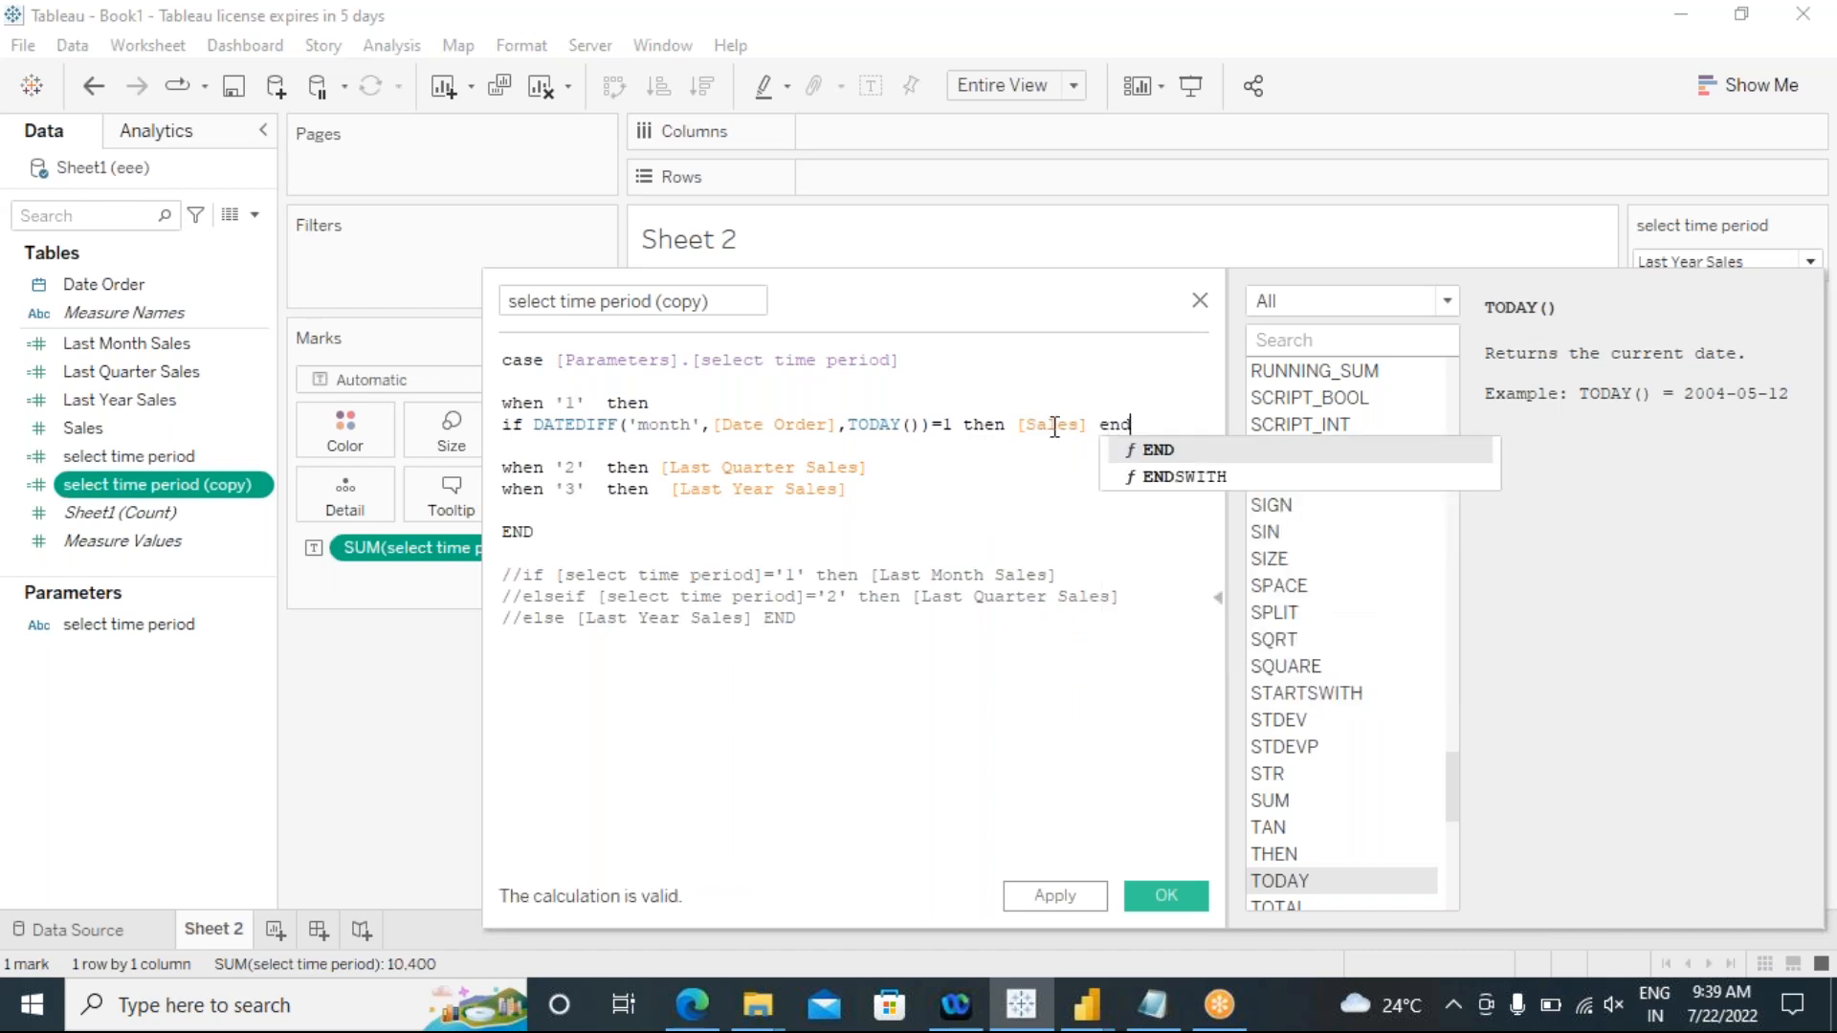
{"action": "left_click", "coordinate": [973, 453]}
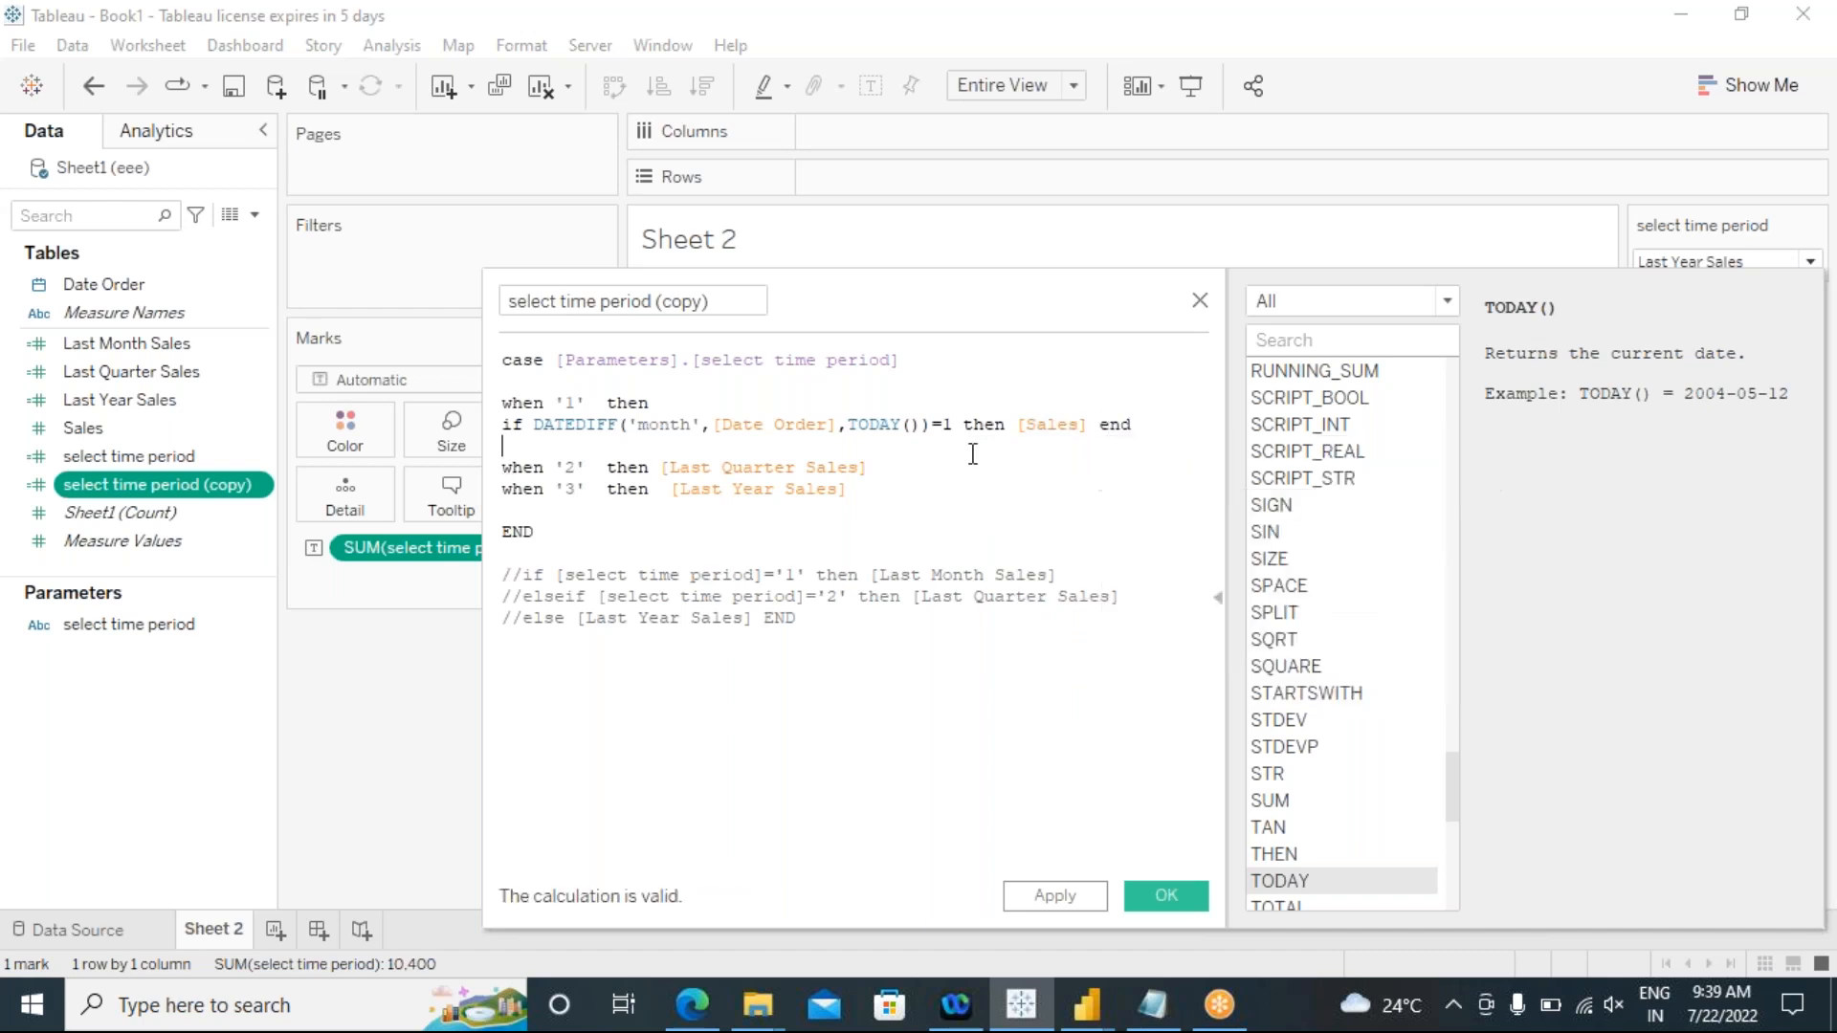
{"action": "left_click", "coordinate": [1145, 426]}
{"action": "left_click_drag", "start_coordinate": [1155, 433], "coordinate": [498, 421]}
{"action": "key", "text": "ctrl+c"}
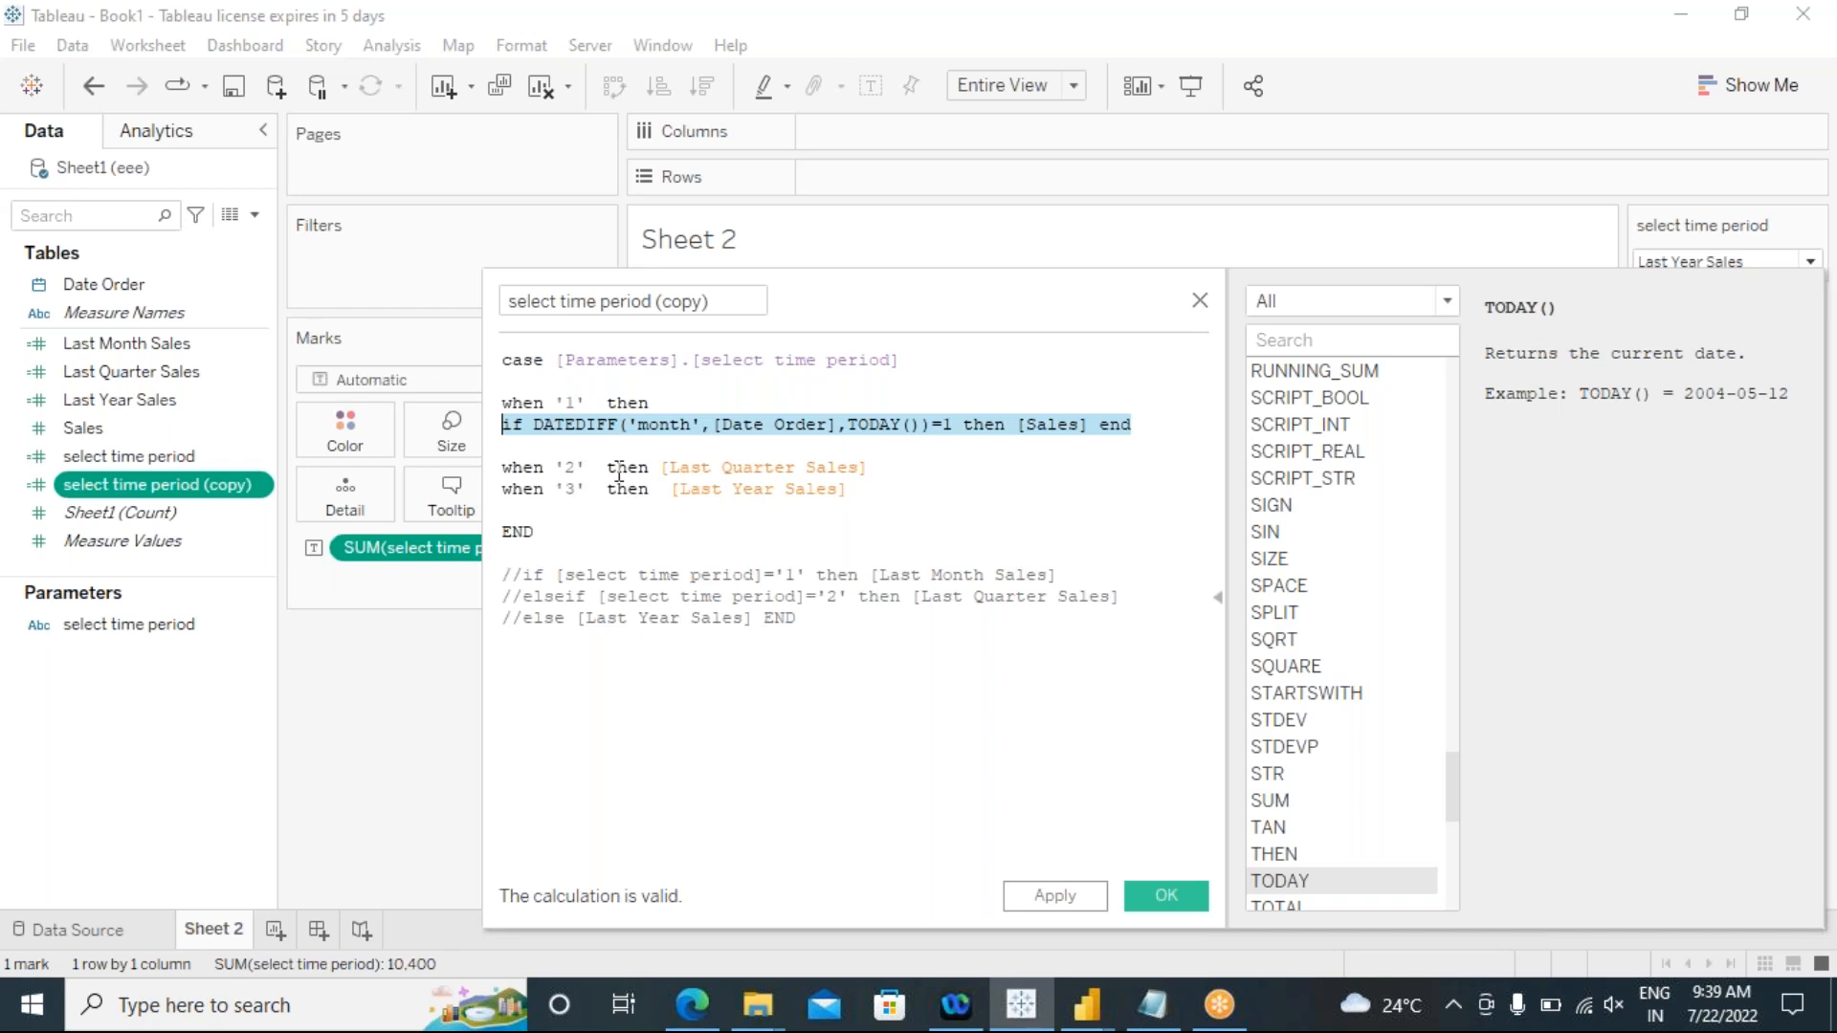
Step: Replace [Last Quarter Sales] in the '2' branch with the copied DATEDIFF condition, placed on a new line below "then"
{"action": "left_click", "coordinate": [657, 470]}
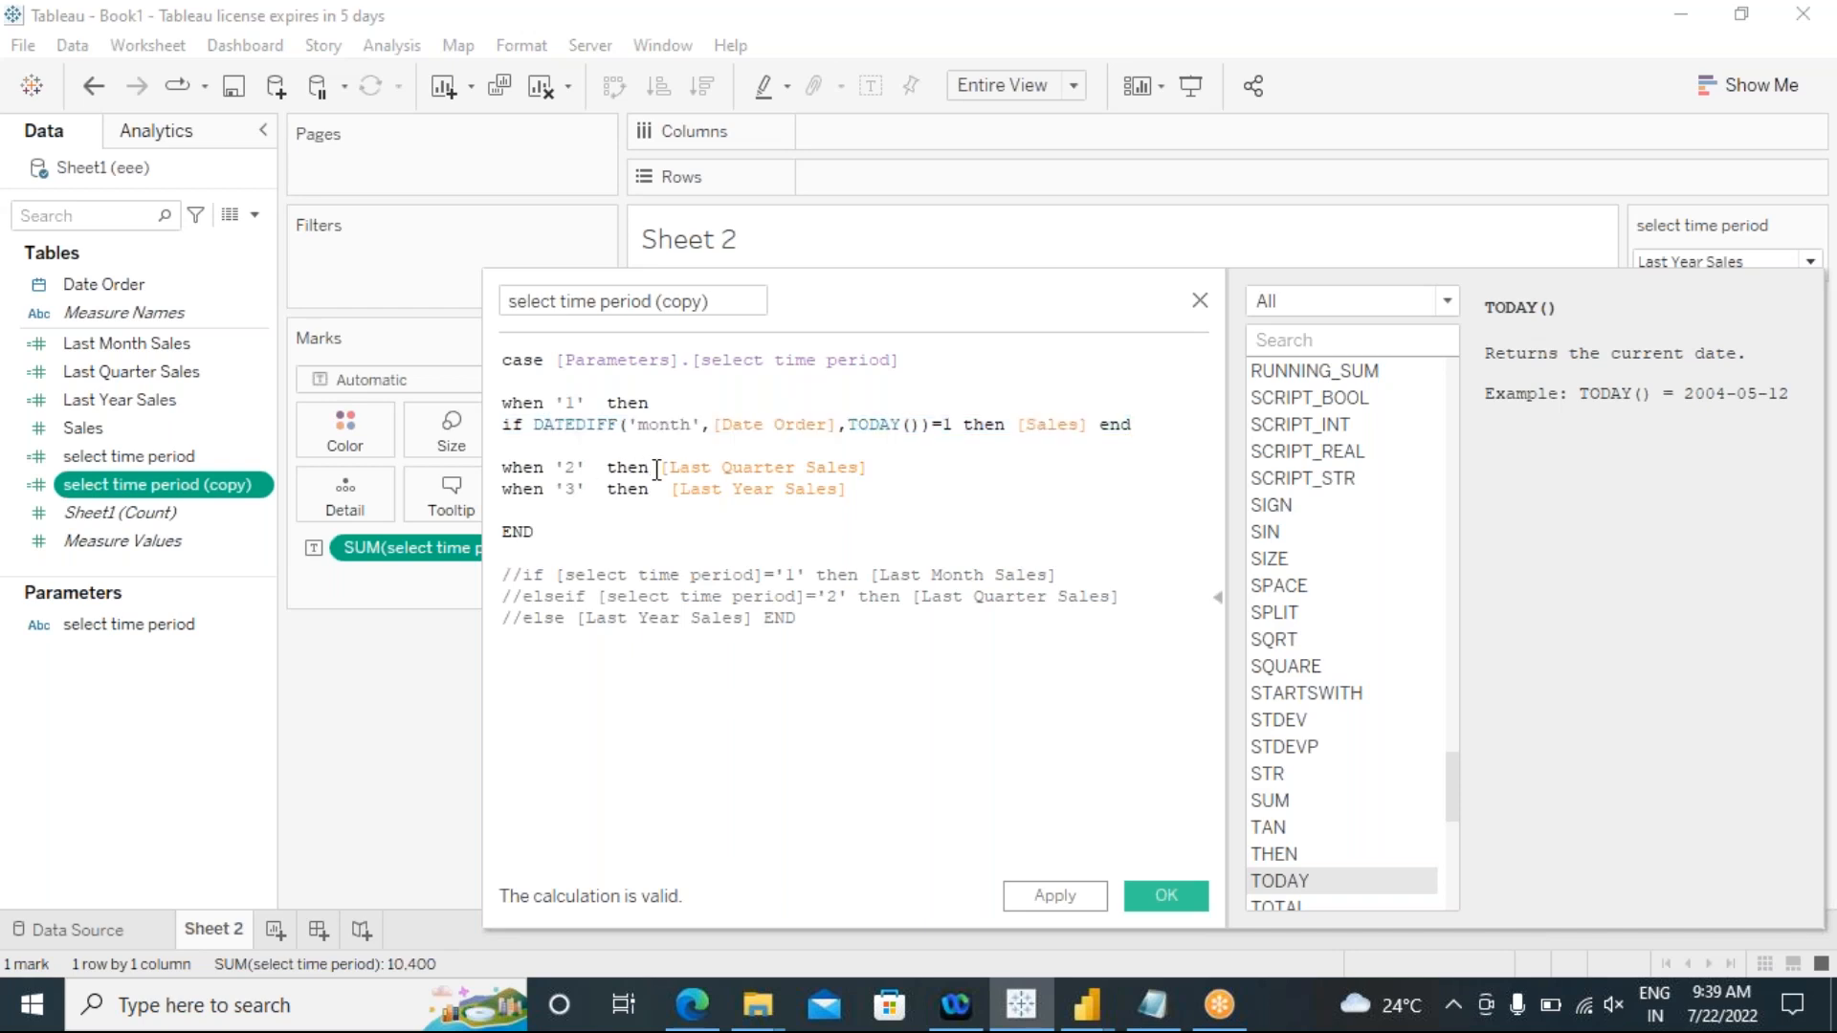
{"action": "key", "text": "Return"}
{"action": "left_click_drag", "start_coordinate": [742, 492], "coordinate": [509, 491]}
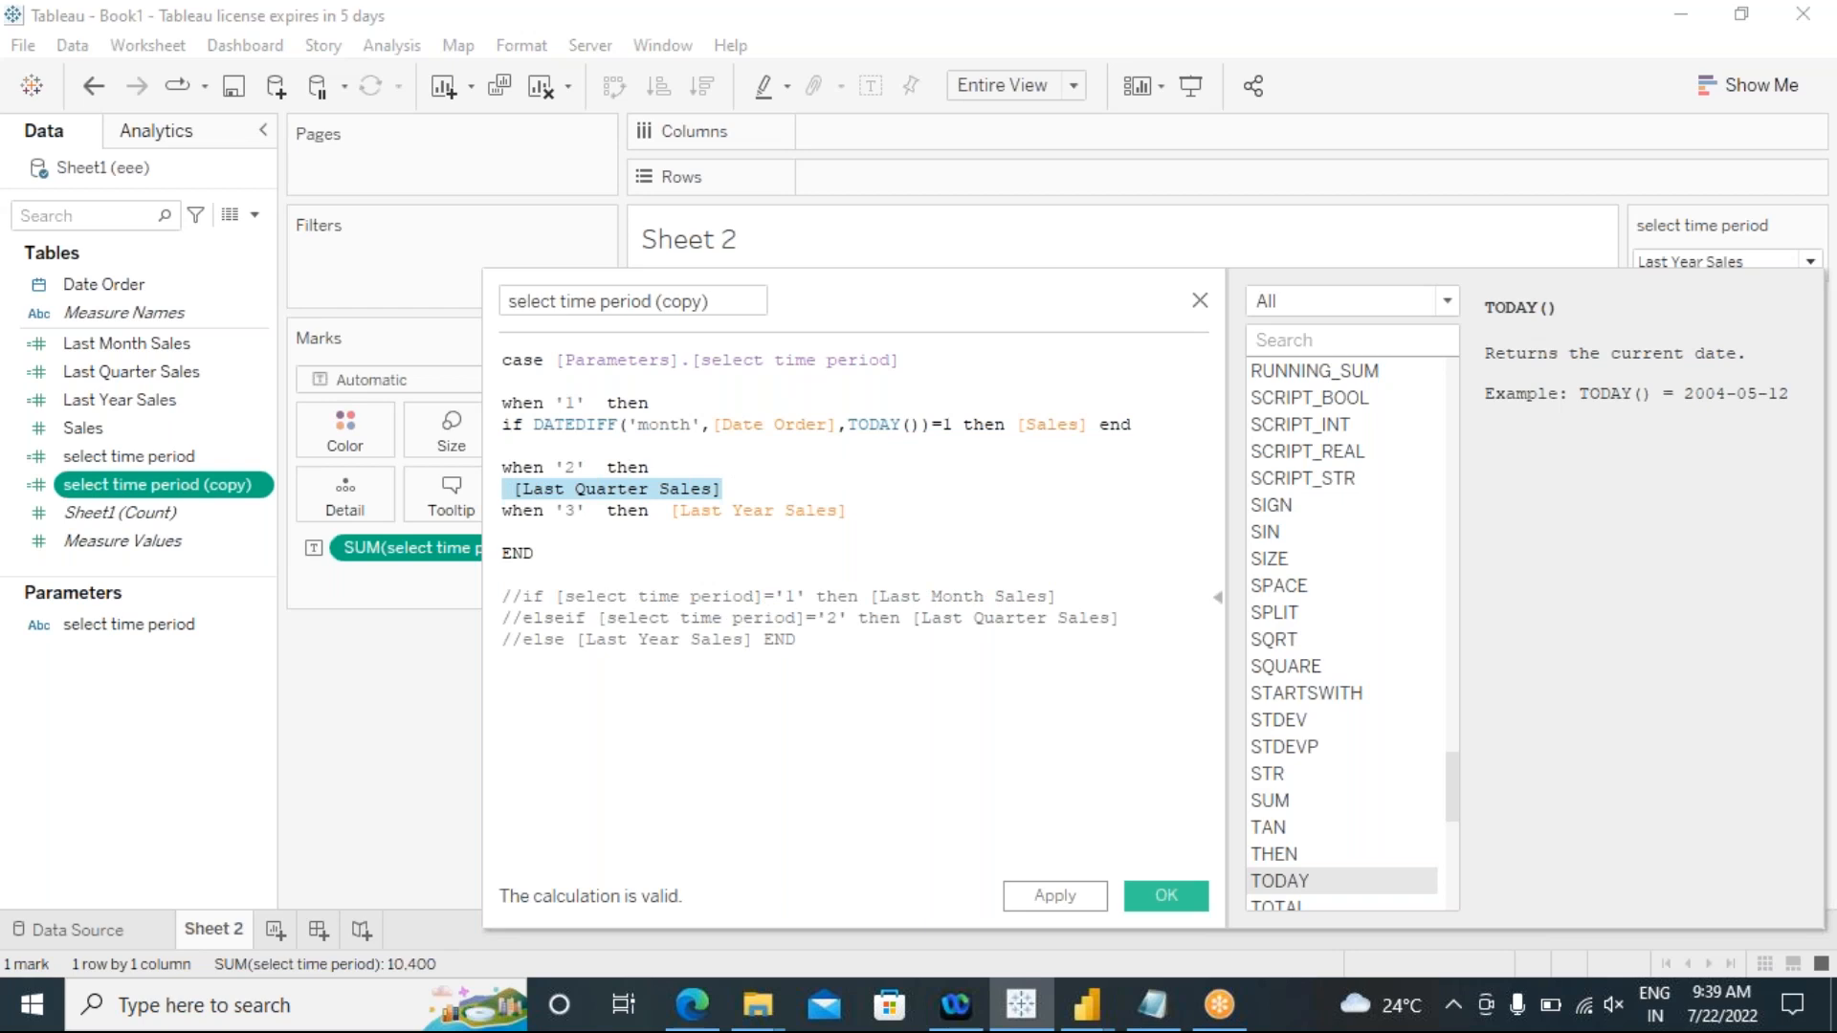
{"action": "key", "text": "ctrl+v"}
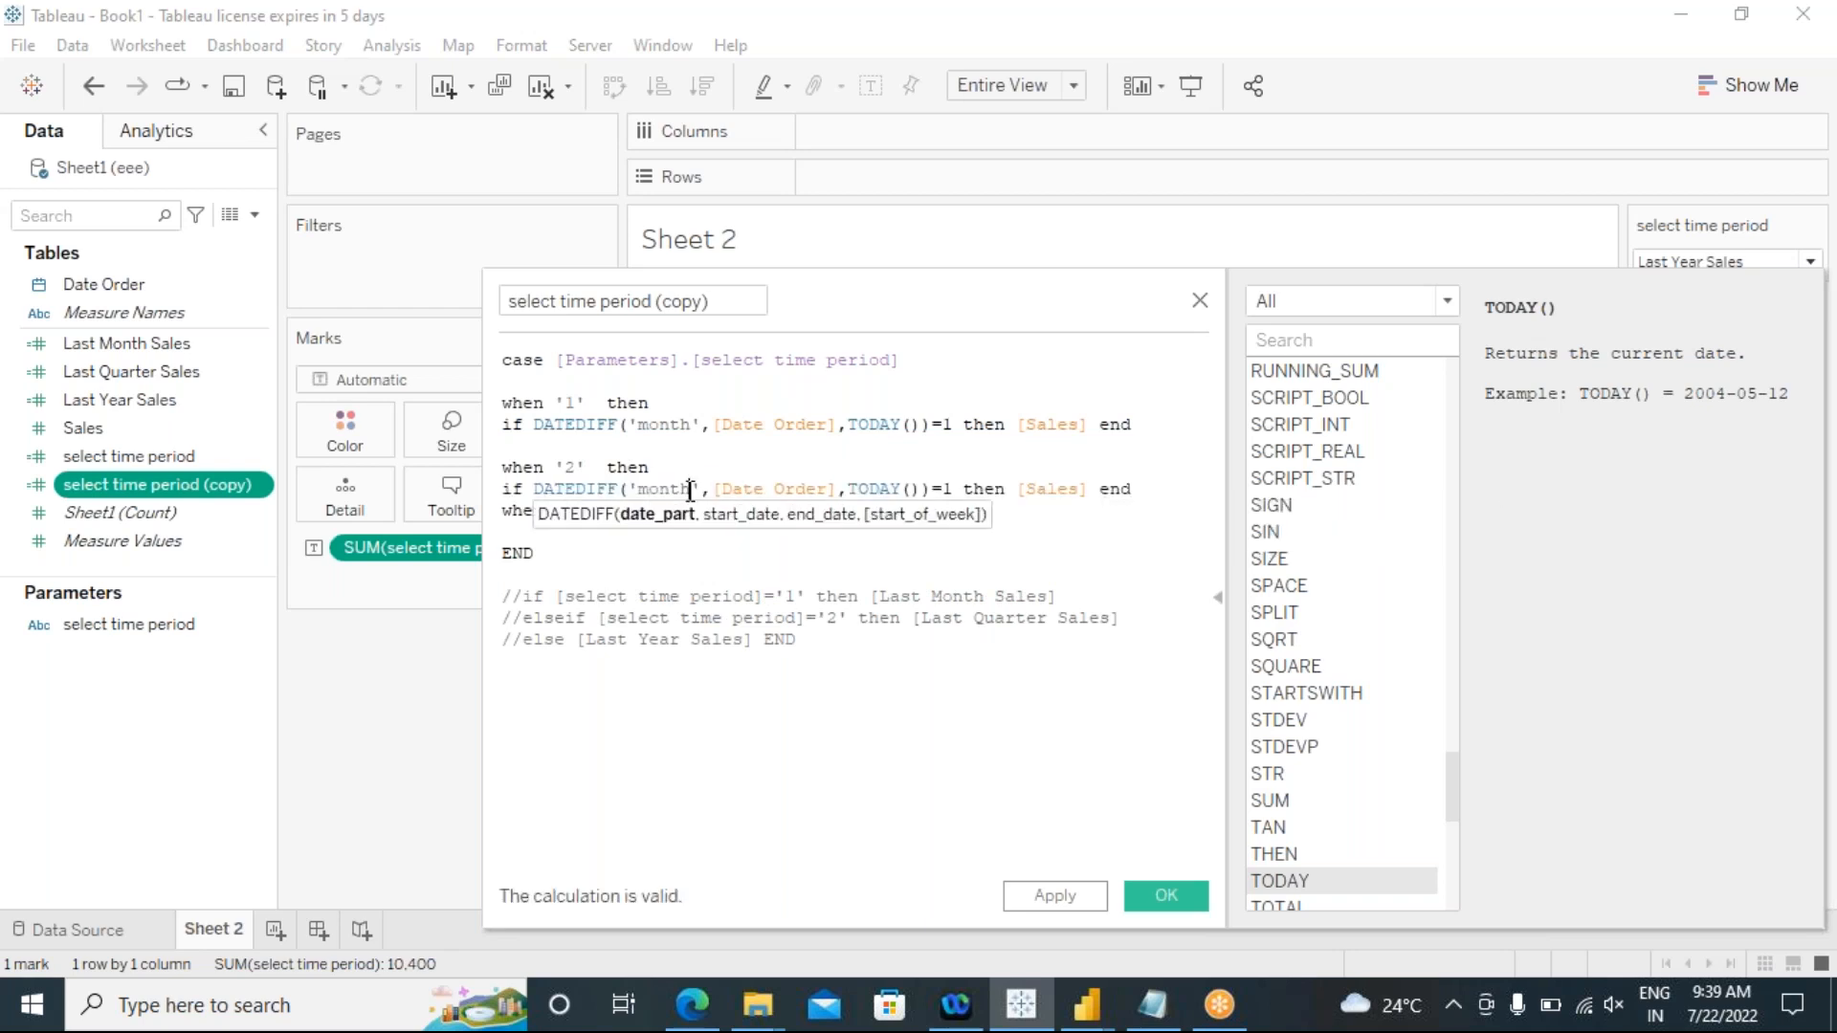
Step: Change the date part of the DATEDIFF condition in the '2' branch to 'quarter'
{"action": "key", "text": "BackSpace"}
{"action": "key", "text": "BackSpace"}
{"action": "key", "text": "BackSpace"}
{"action": "key", "text": "BackSpace"}
{"action": "key", "text": "BackSpace"}
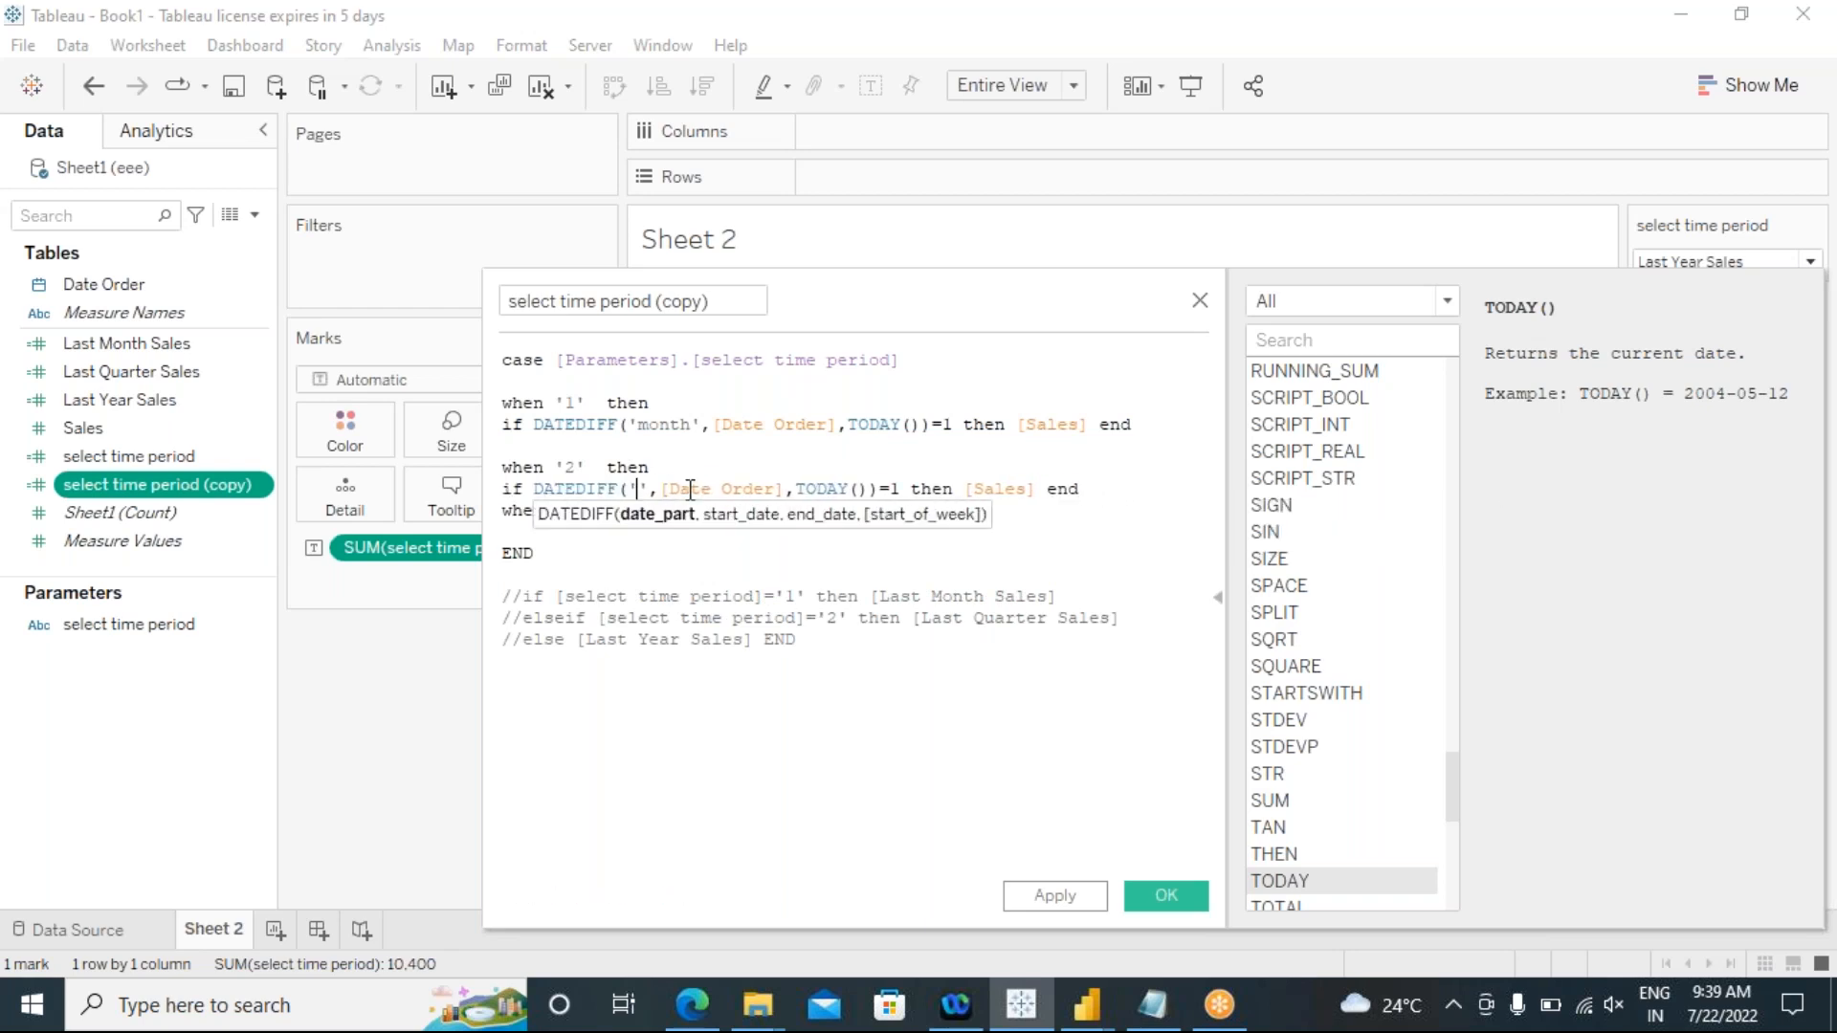
{"action": "type", "text": "quarter"}
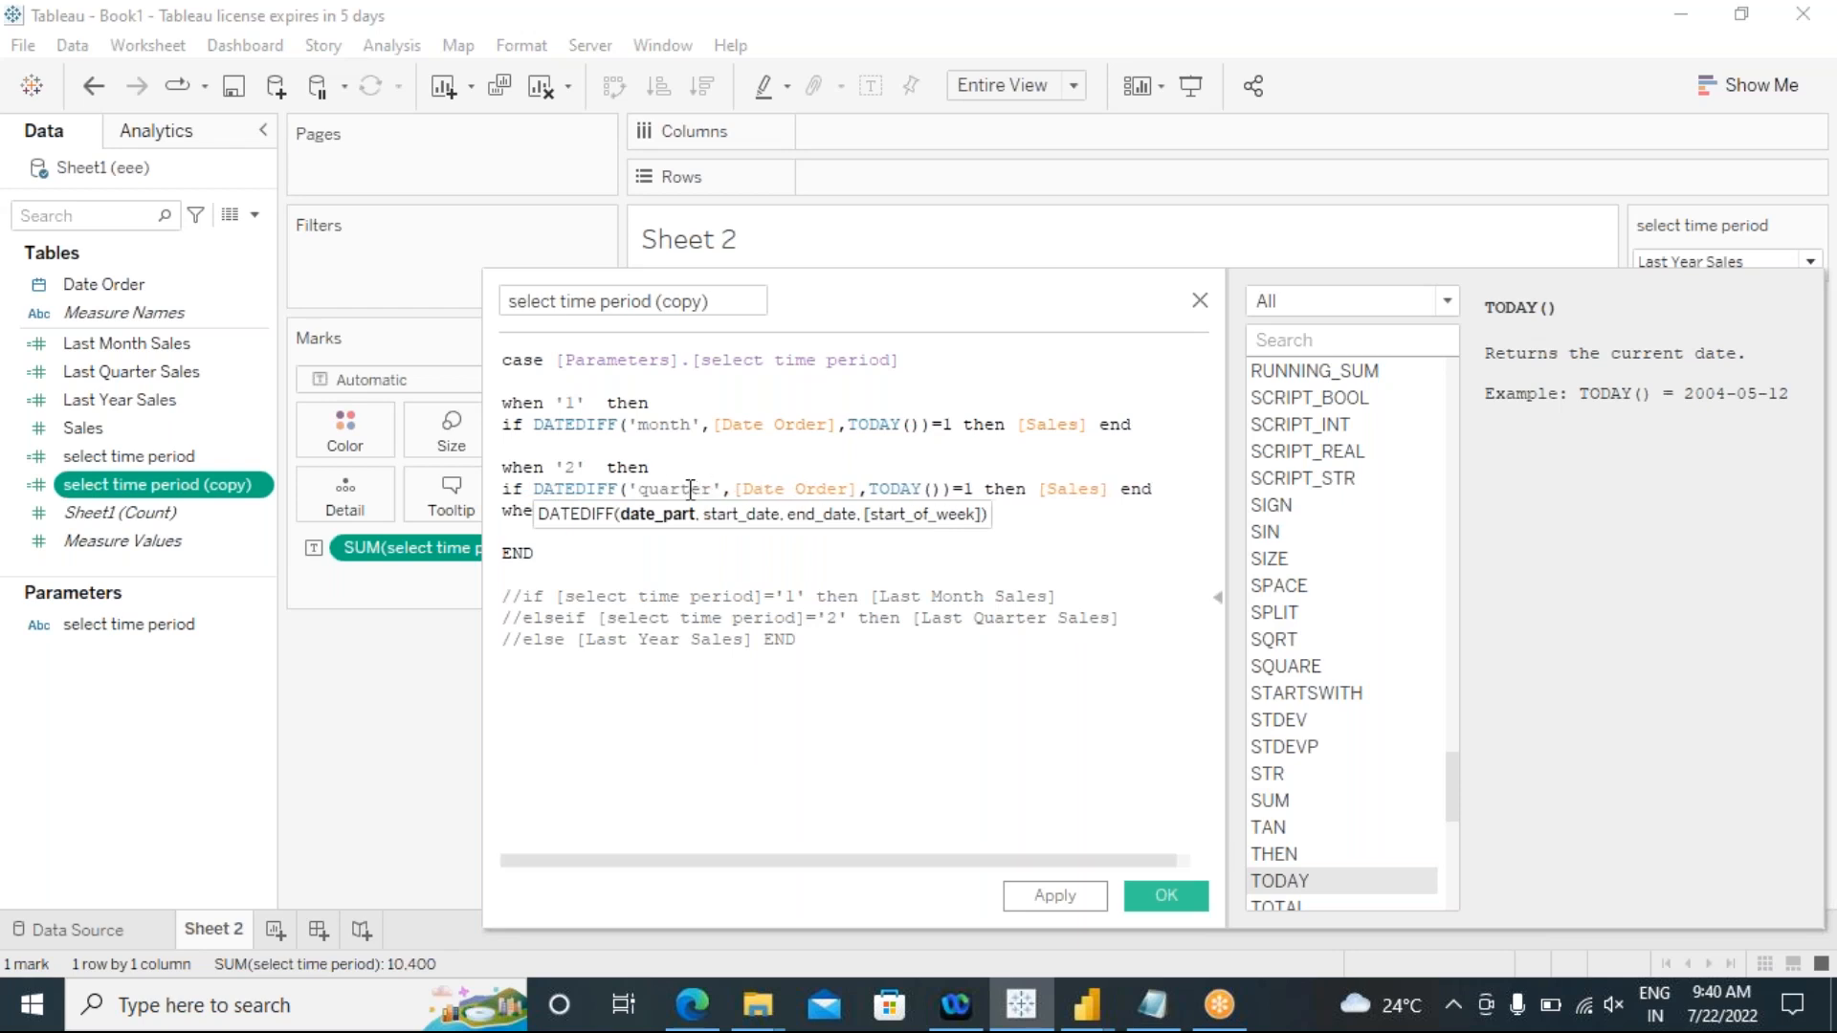
{"action": "left_click", "coordinate": [974, 549]}
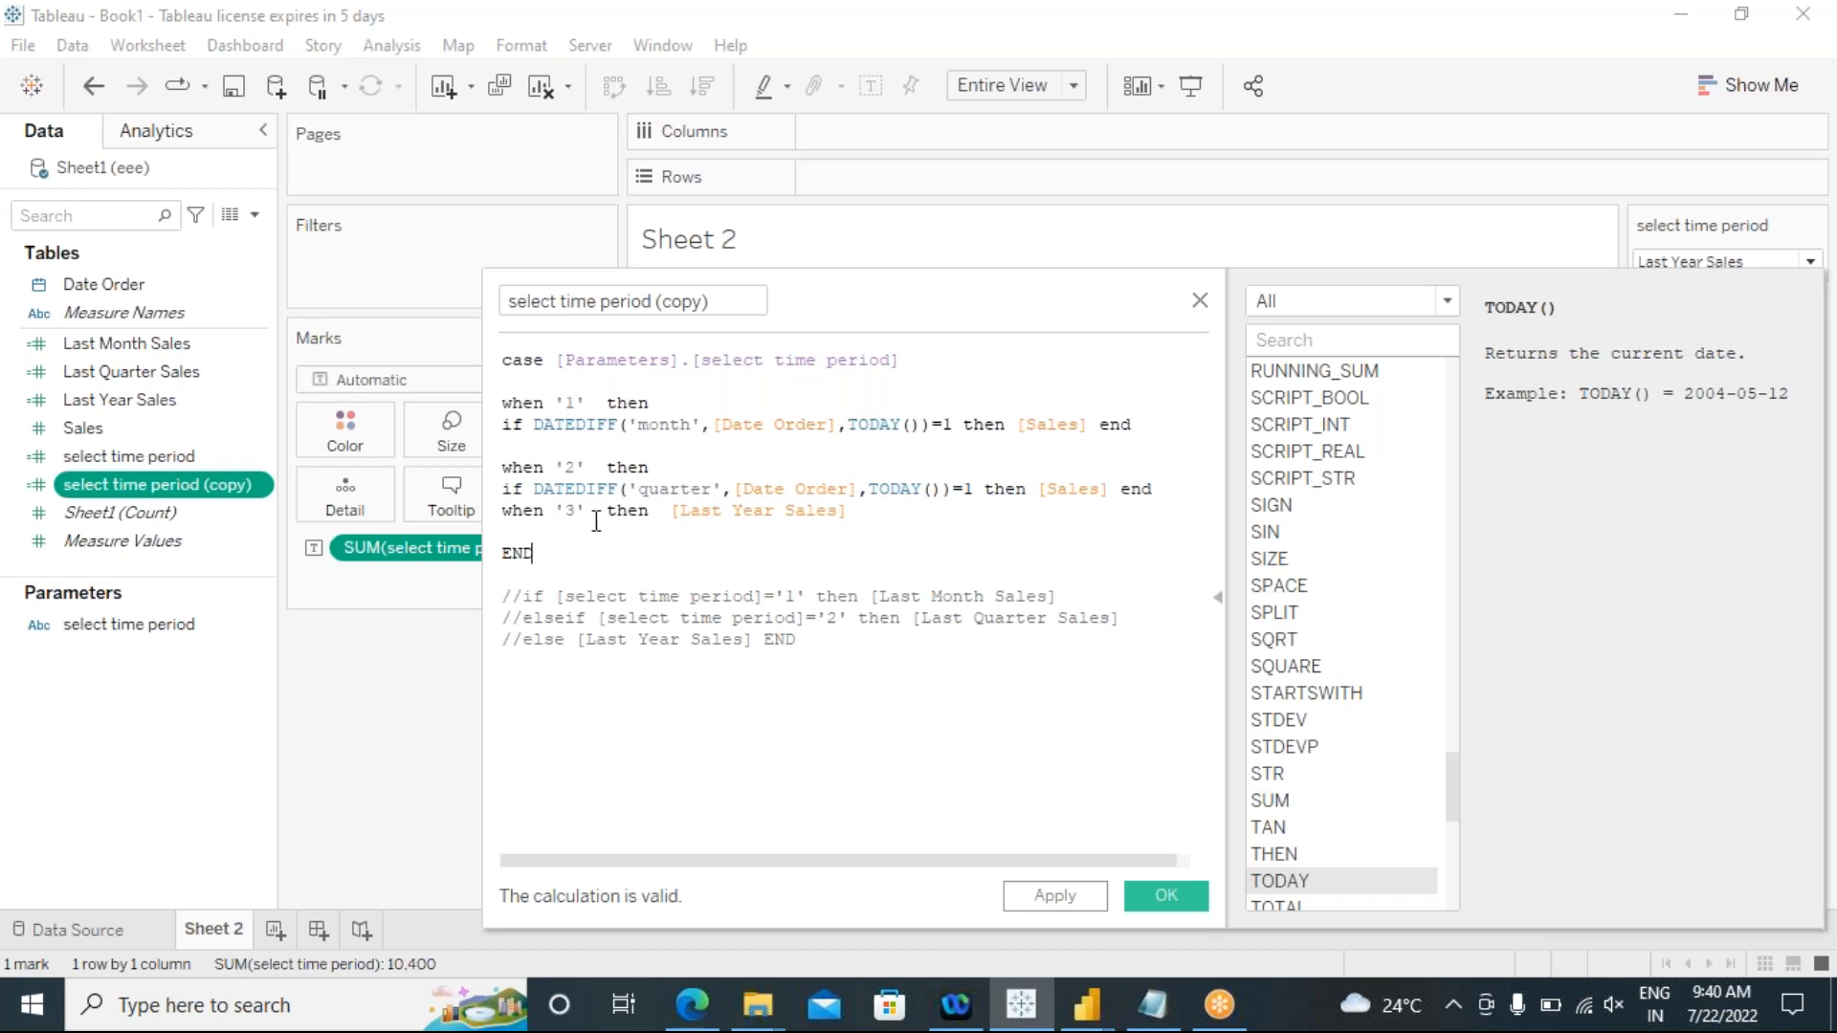
Step: Replace [Last Year Sales] in the '3' branch with the copied DATEDIFF condition on a new line below "then"
{"action": "left_click", "coordinate": [661, 517]}
{"action": "key", "text": "Return"}
{"action": "left_click_drag", "start_coordinate": [691, 532], "coordinate": [511, 534]}
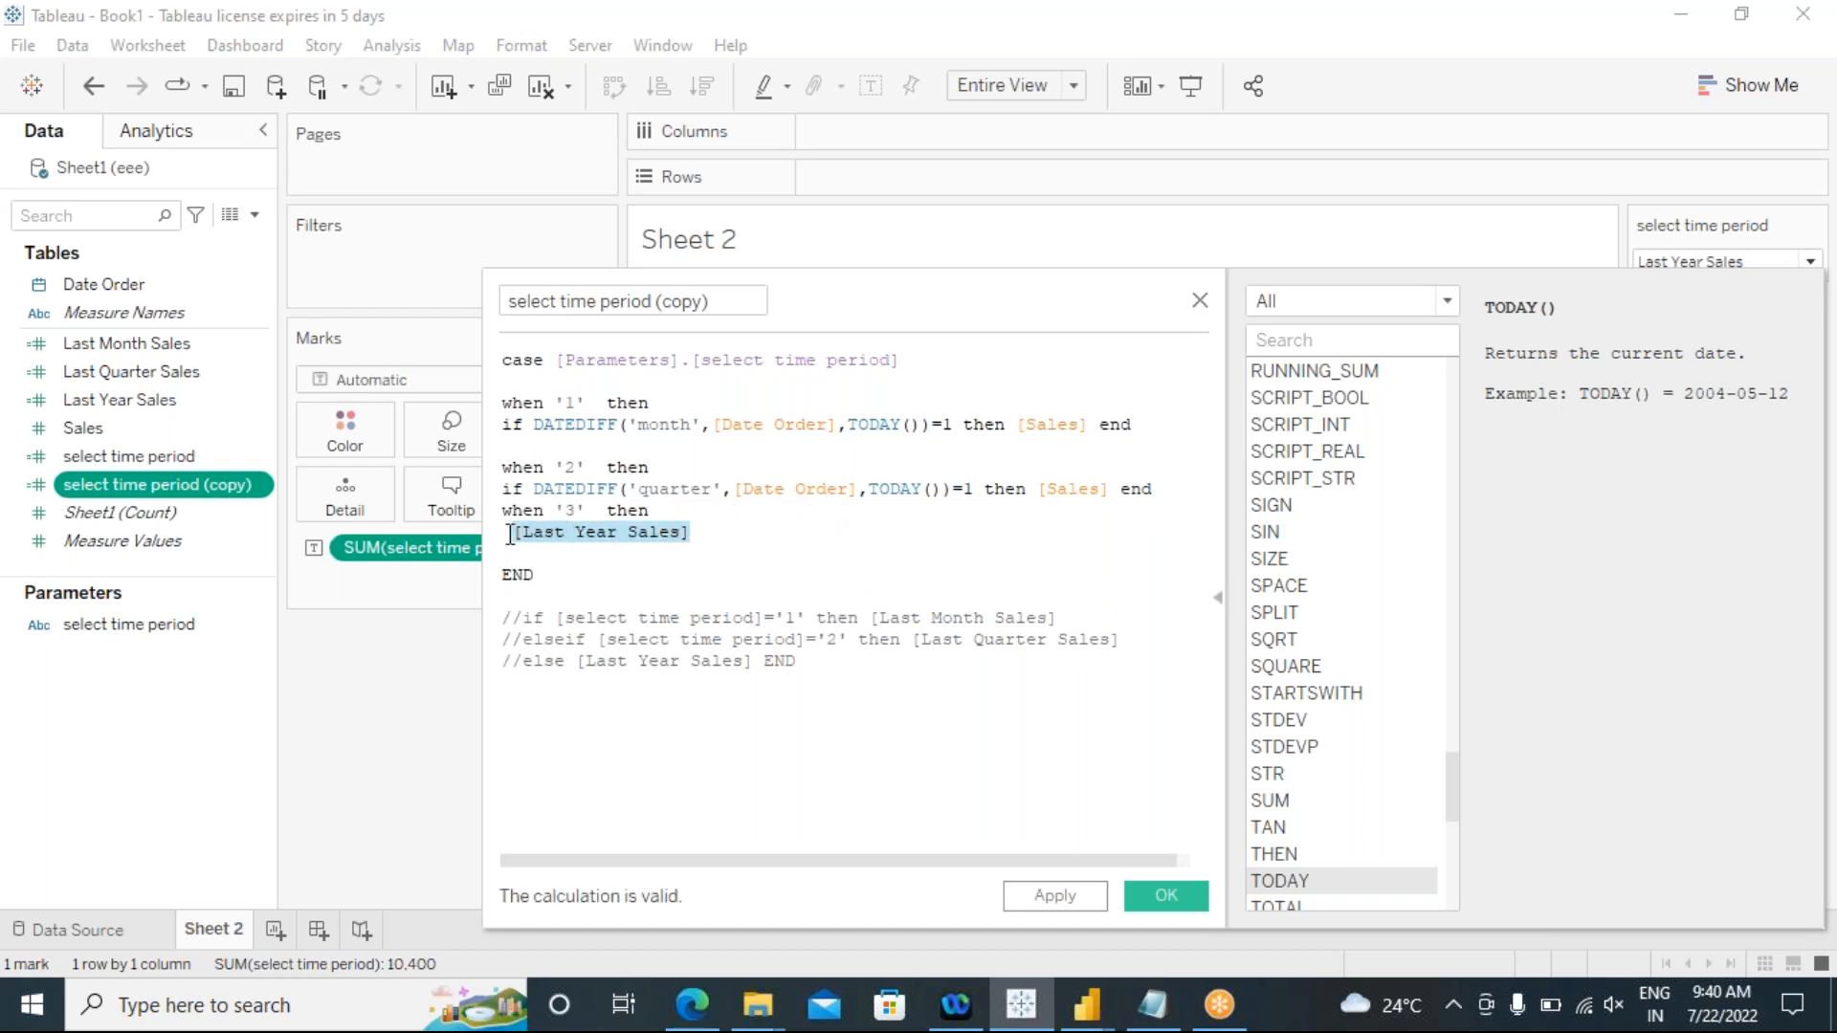
{"action": "key", "text": "BackSpace"}
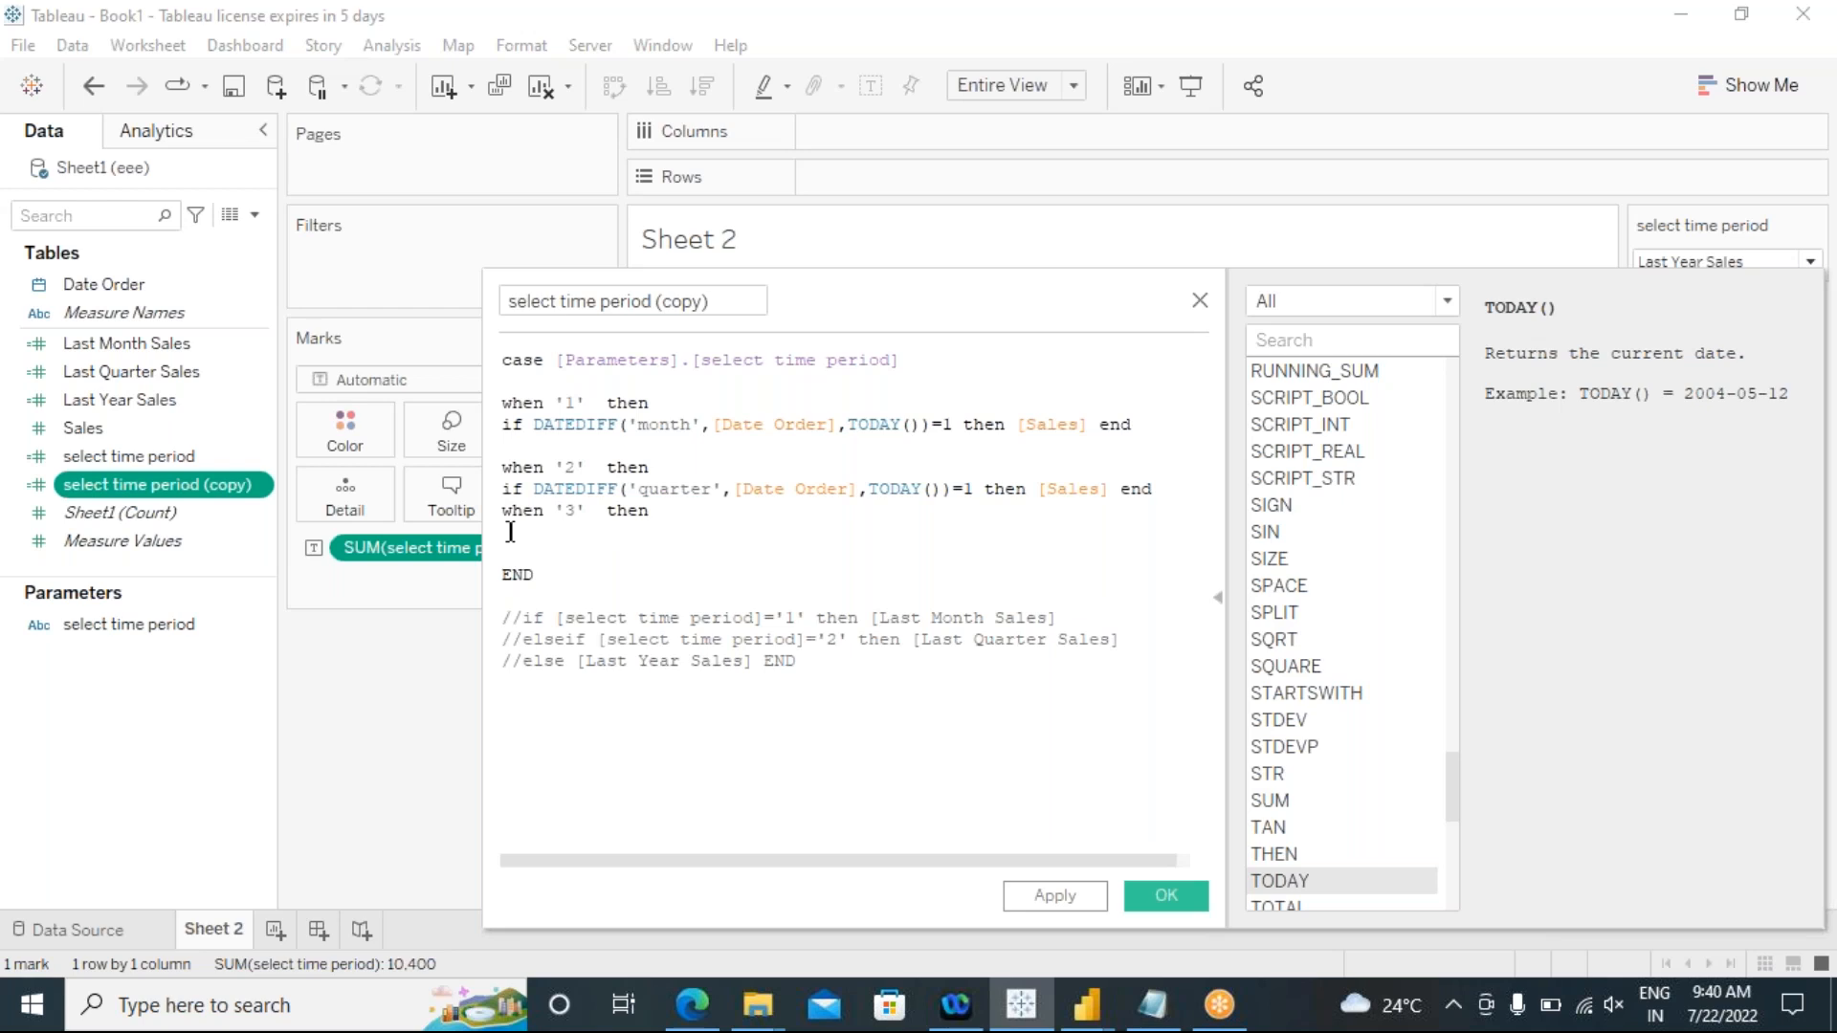
{"action": "key", "text": "ctrl+v"}
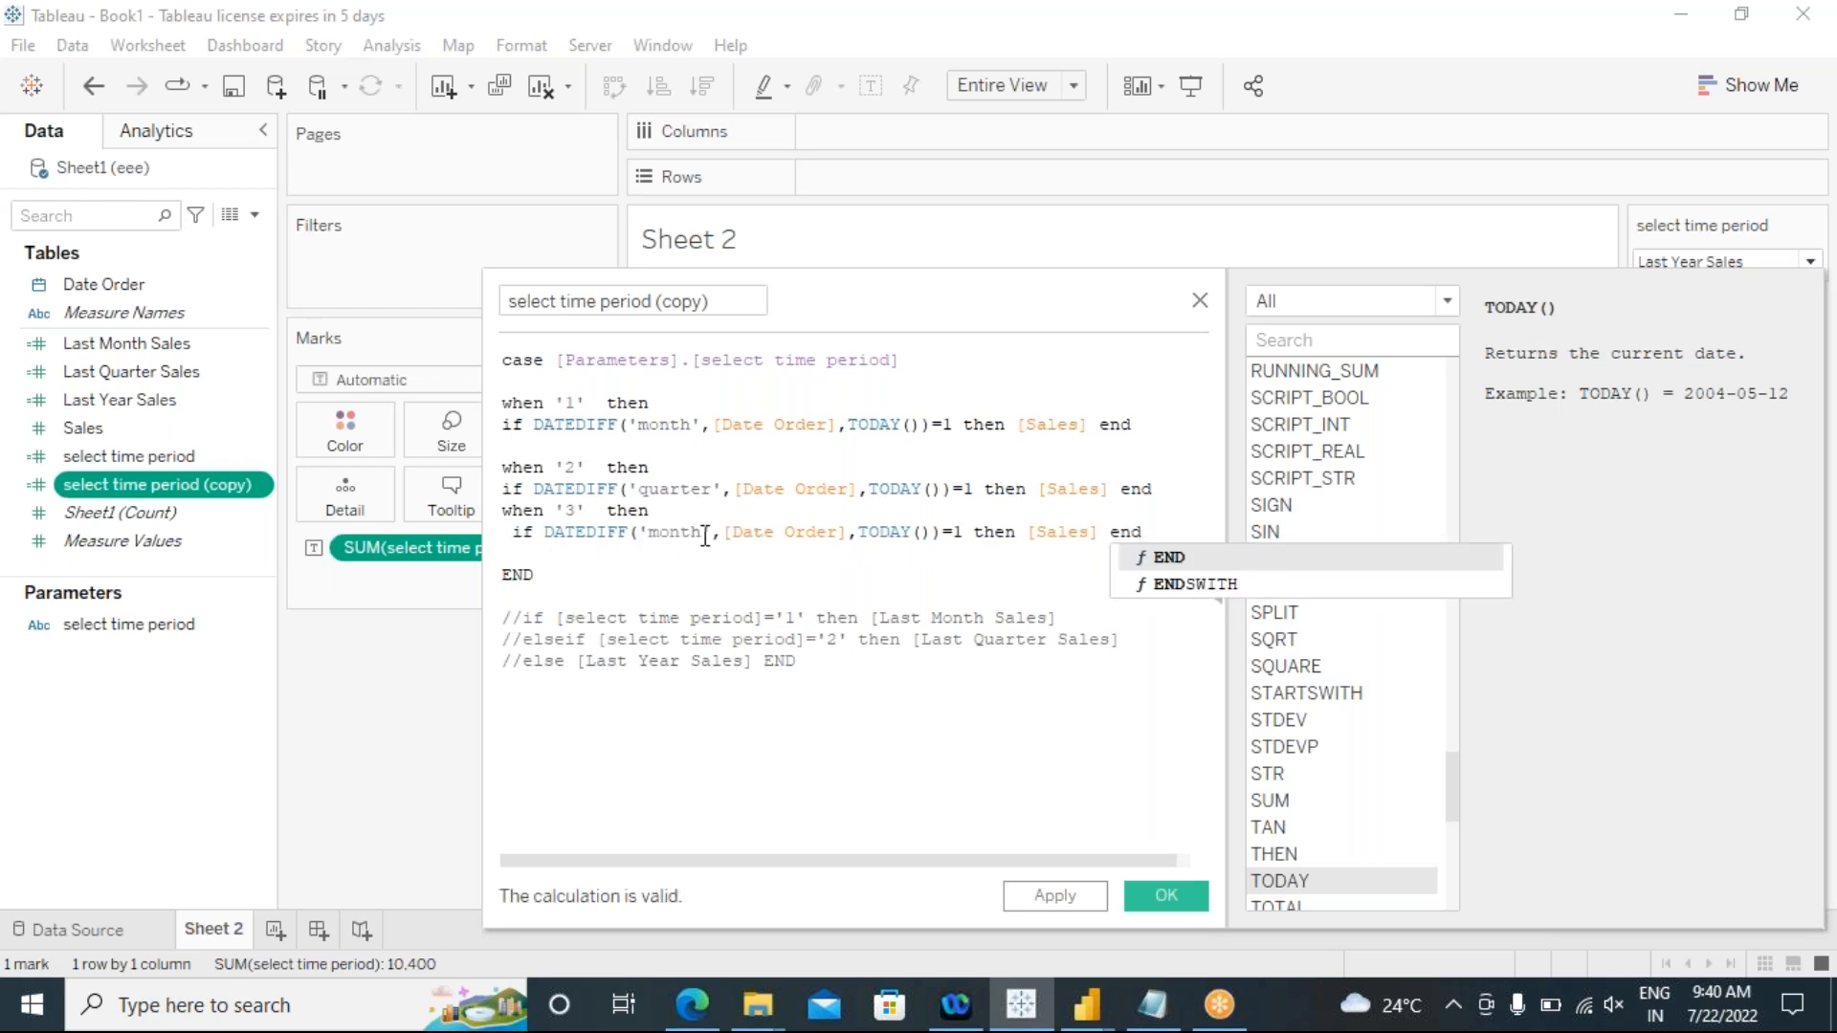
Step: Change the date part of the DATEDIFF condition in the '3' branch to 'year'
{"action": "left_click", "coordinate": [713, 532]}
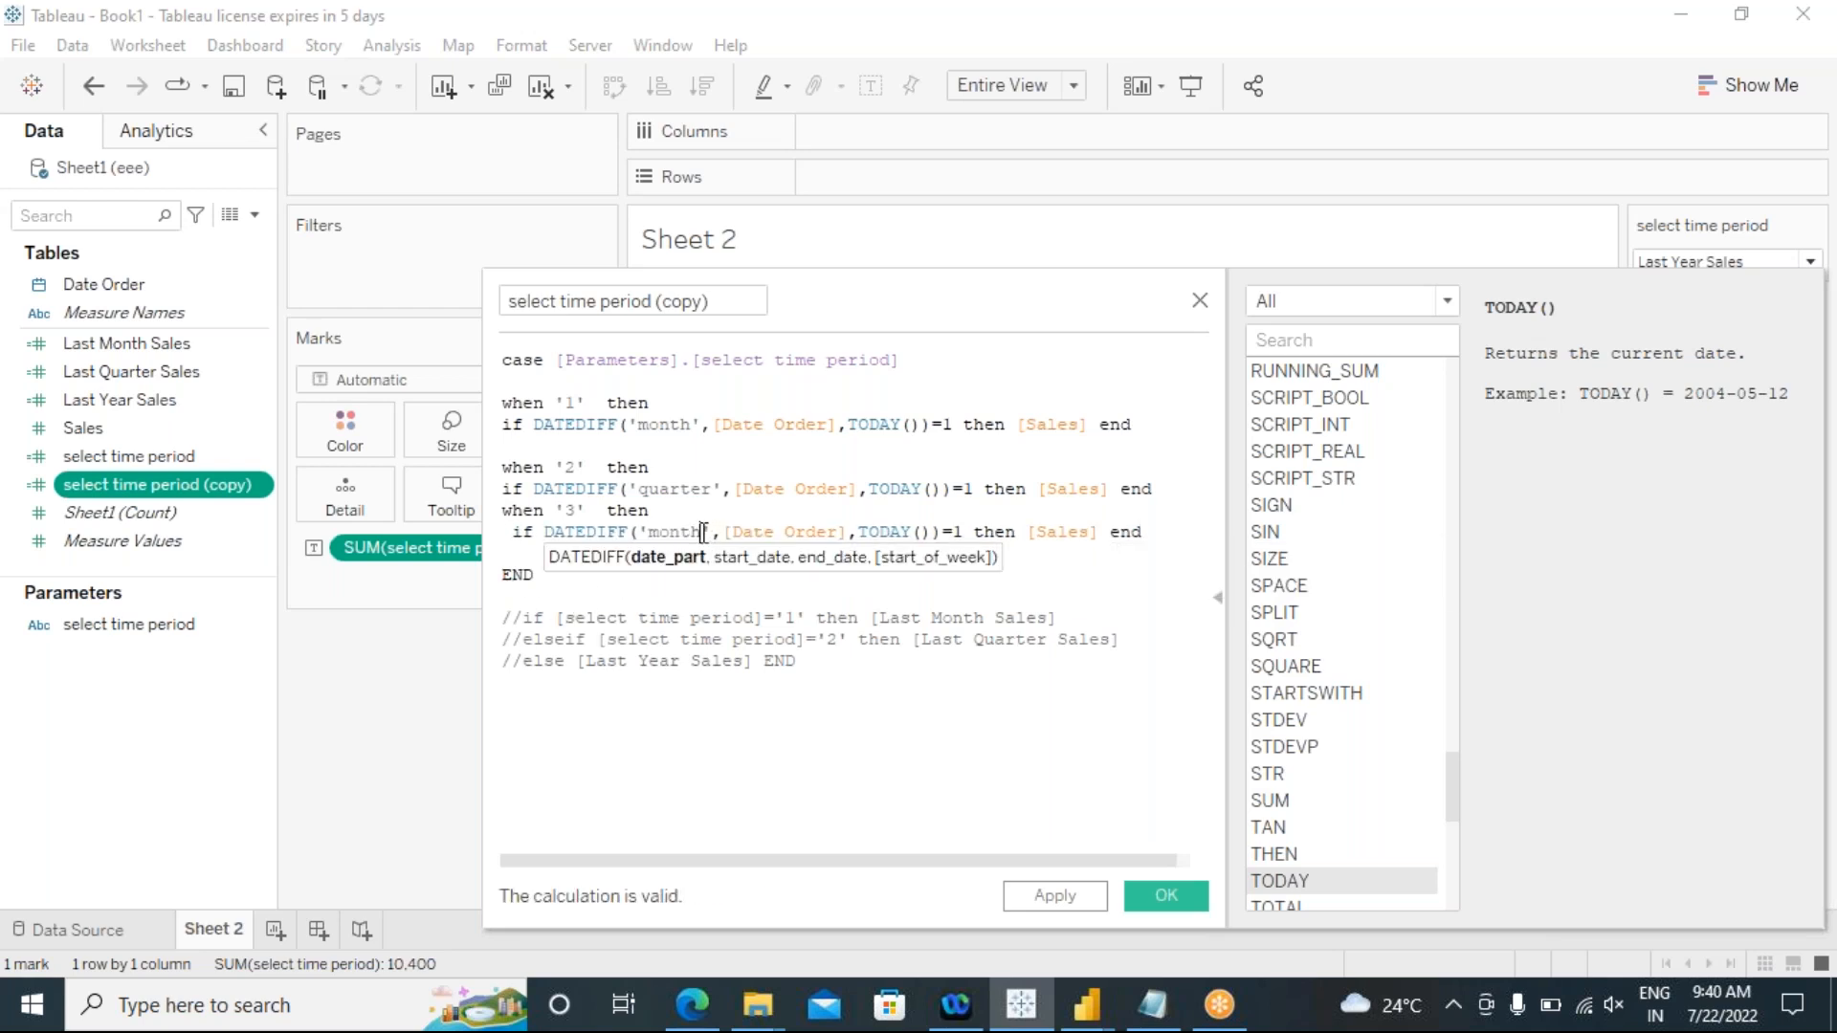
{"action": "key", "text": "BackSpace"}
{"action": "key", "text": "BackSpace"}
{"action": "key", "text": "BackSpace"}
{"action": "key", "text": "BackSpace"}
{"action": "key", "text": "BackSpace"}
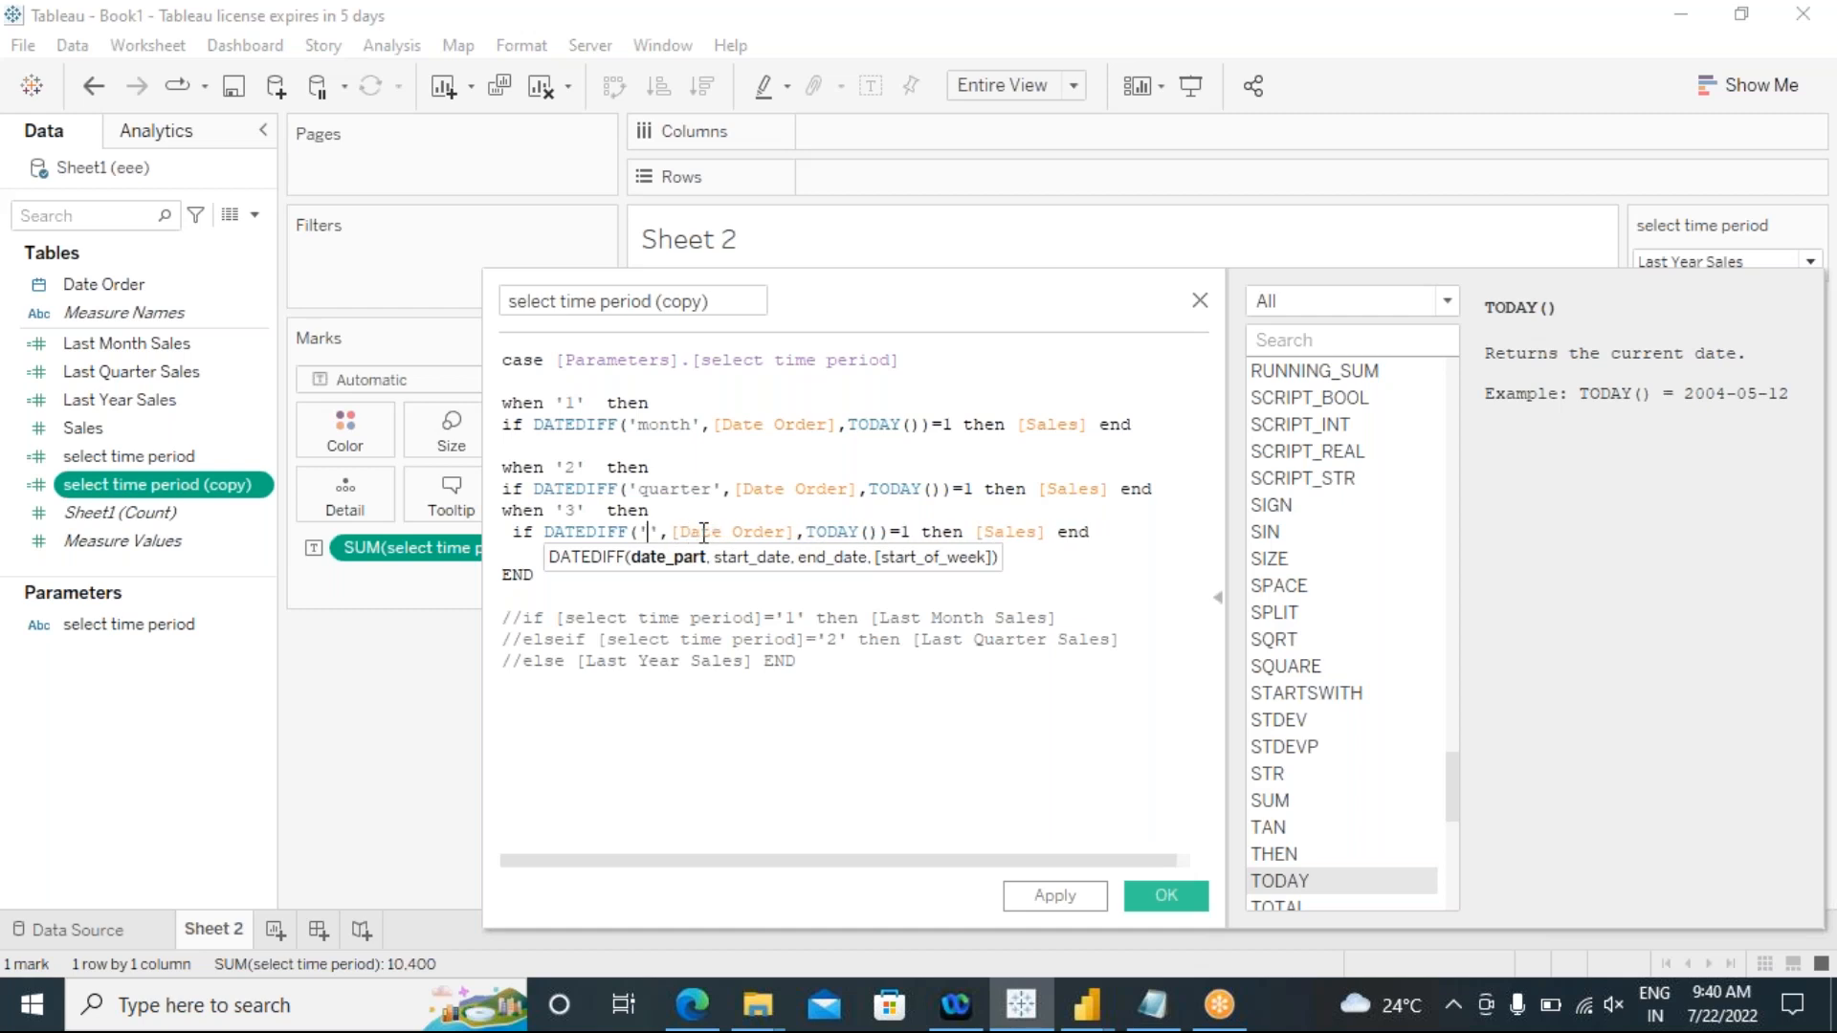
{"action": "type", "text": "year"}
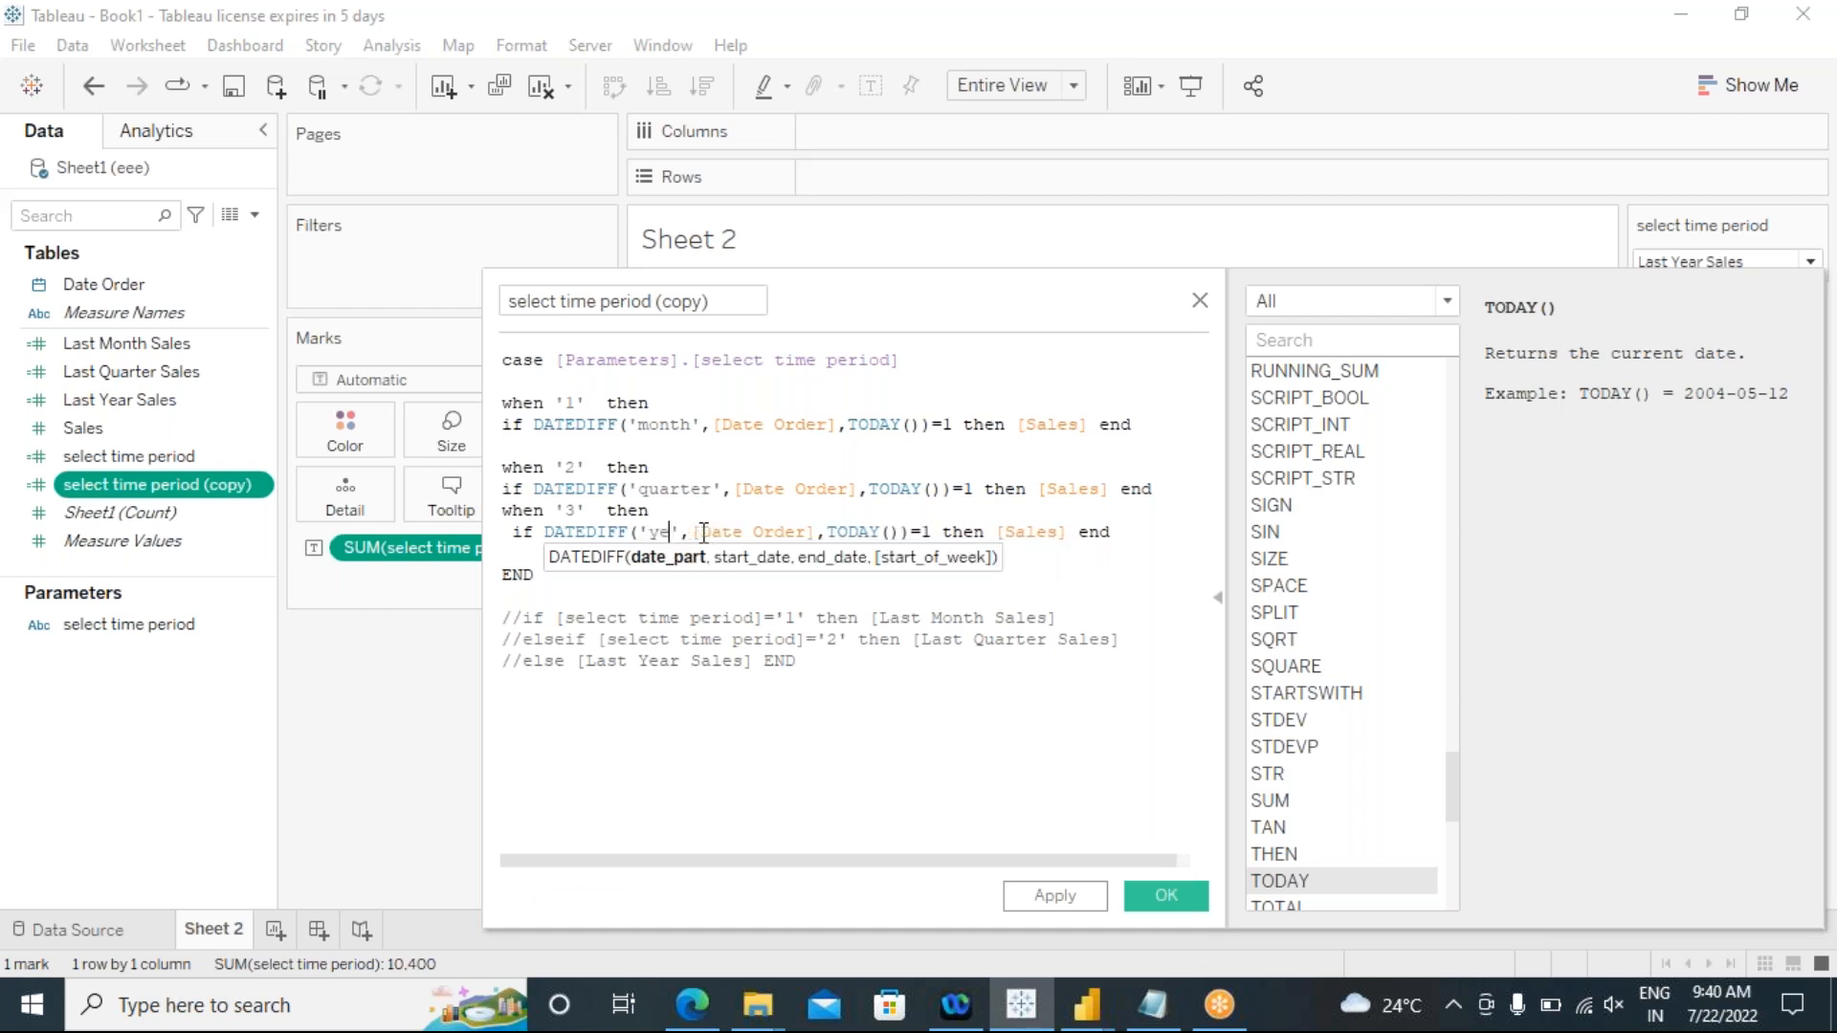
{"action": "left_click", "coordinate": [699, 598]}
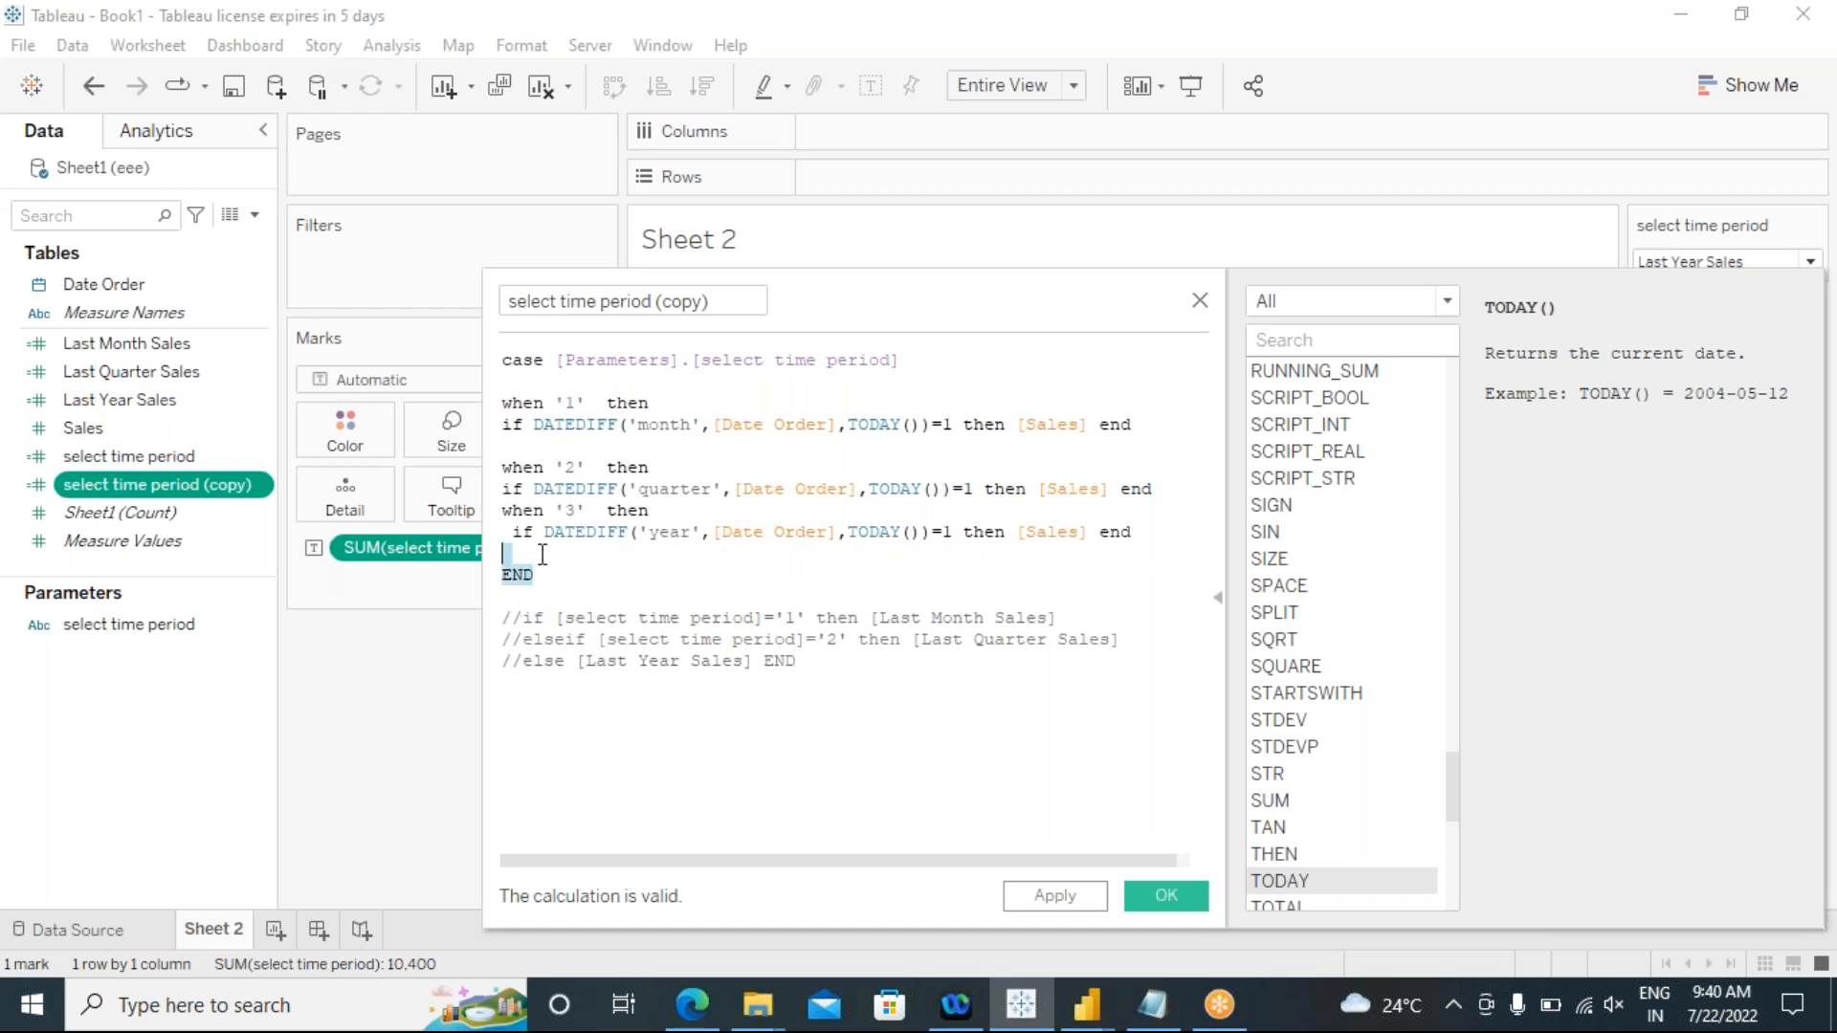
{"action": "key", "text": "shift+Up"}
{"action": "key", "text": "shift+Up"}
{"action": "key", "text": "shift+Up"}
{"action": "key", "text": "shift+Up"}
{"action": "key", "text": "shift+Up"}
{"action": "key", "text": "shift+Up"}
{"action": "key", "text": "shift+Up"}
{"action": "key", "text": "shift+Up"}
{"action": "key", "text": "shift+Up"}
{"action": "key", "text": "shift+Up"}
{"action": "key", "text": "shift+Up"}
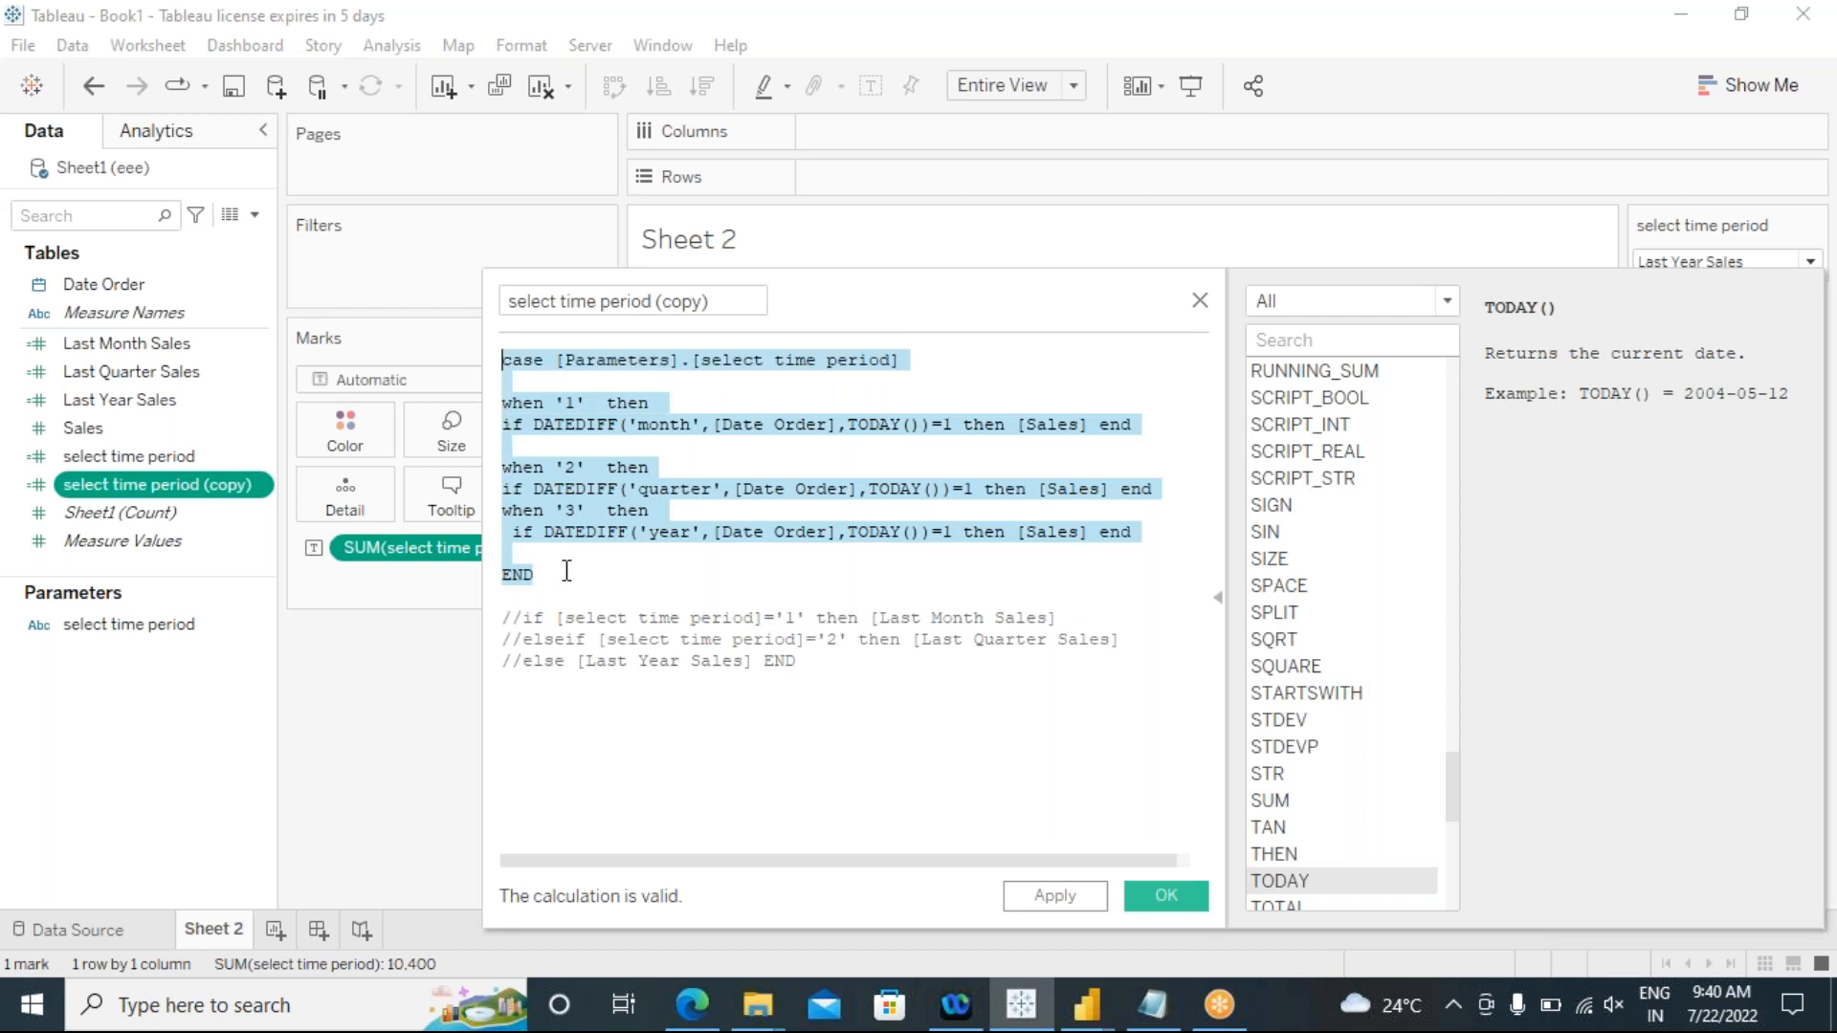
{"action": "left_click", "coordinate": [567, 571]}
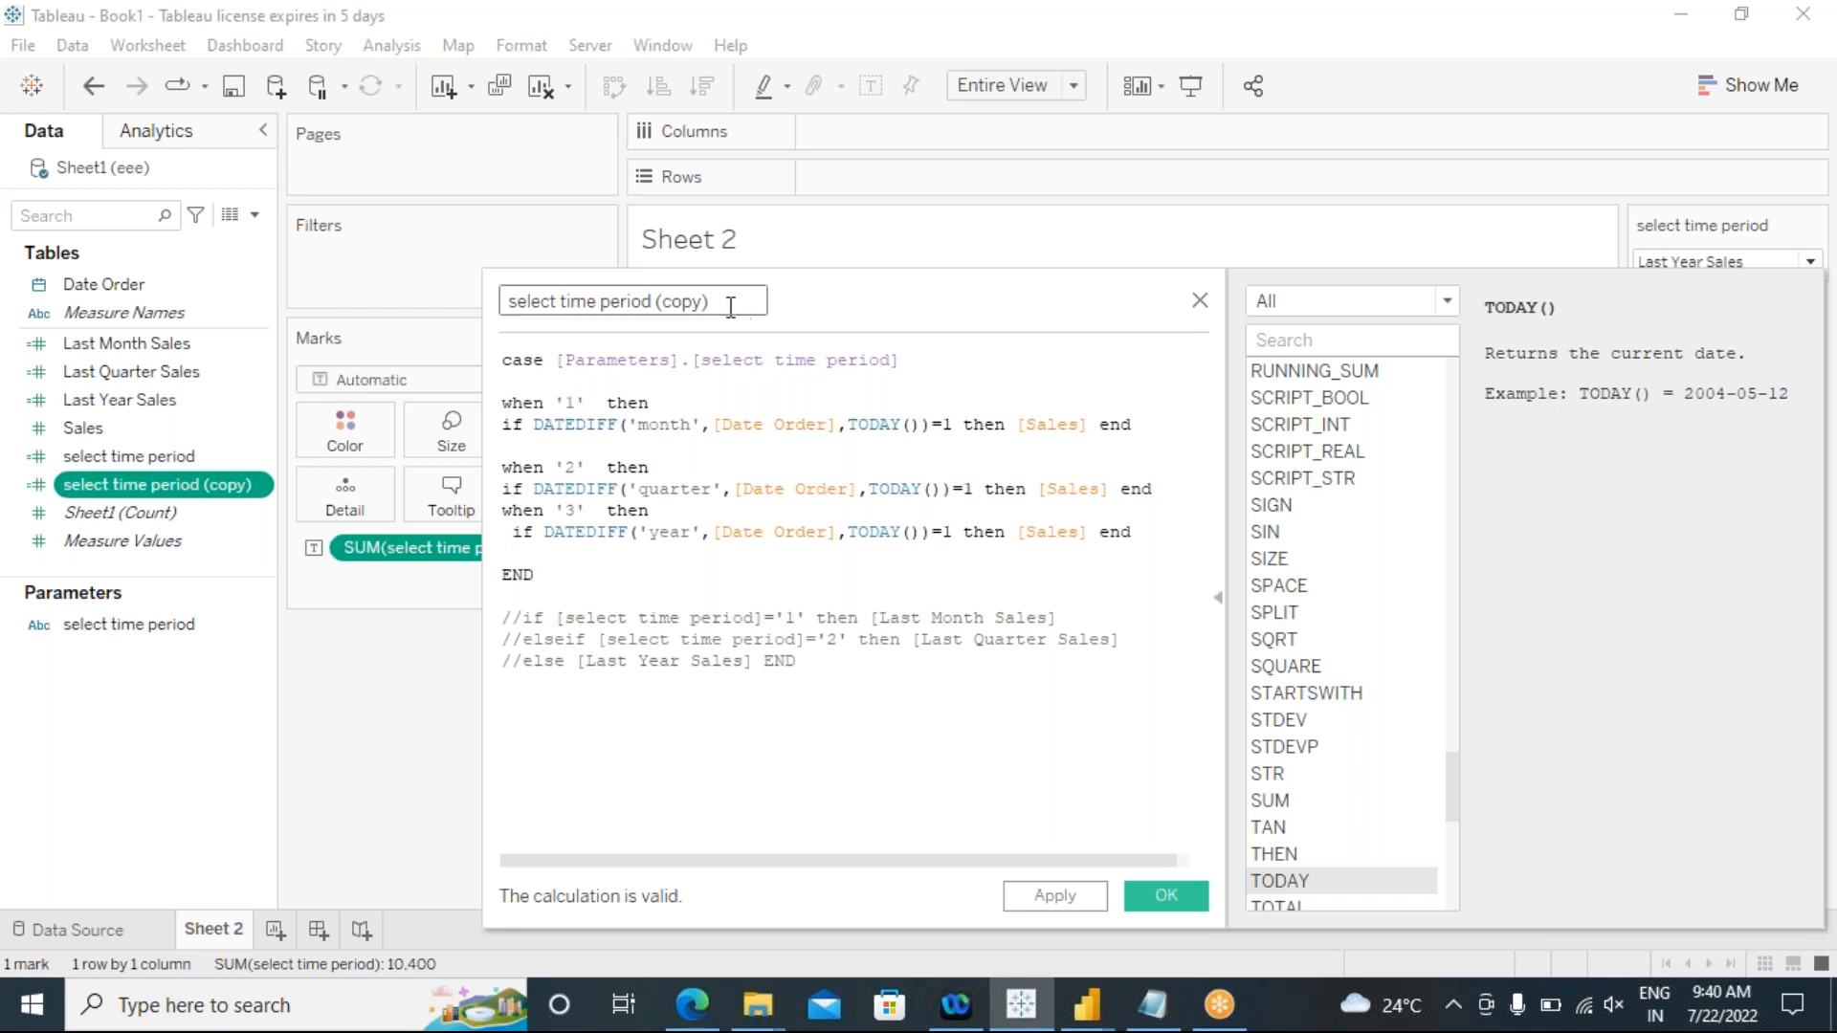
Step: Try renaming the calculated field to "select time period1", and revert the name
{"action": "key", "text": "BackSpace"}
{"action": "key", "text": "BackSpace"}
{"action": "key", "text": "BackSpace"}
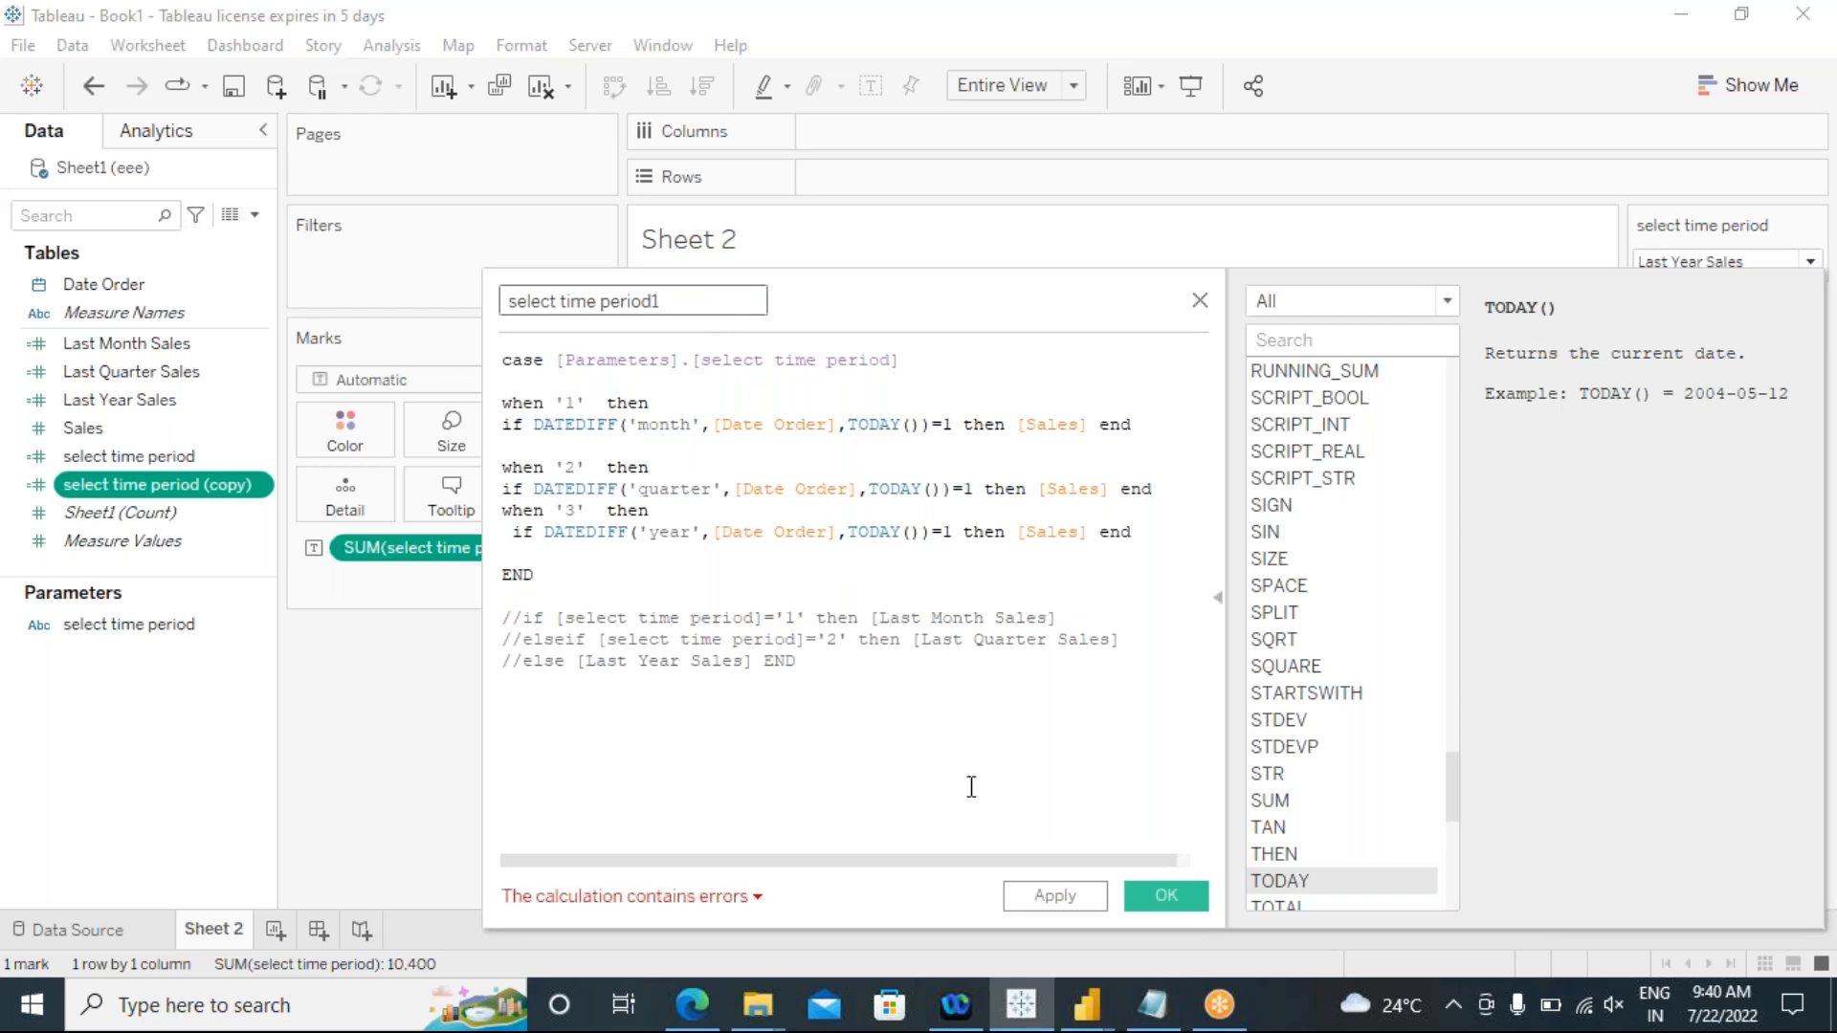
{"action": "left_click", "coordinate": [668, 514]}
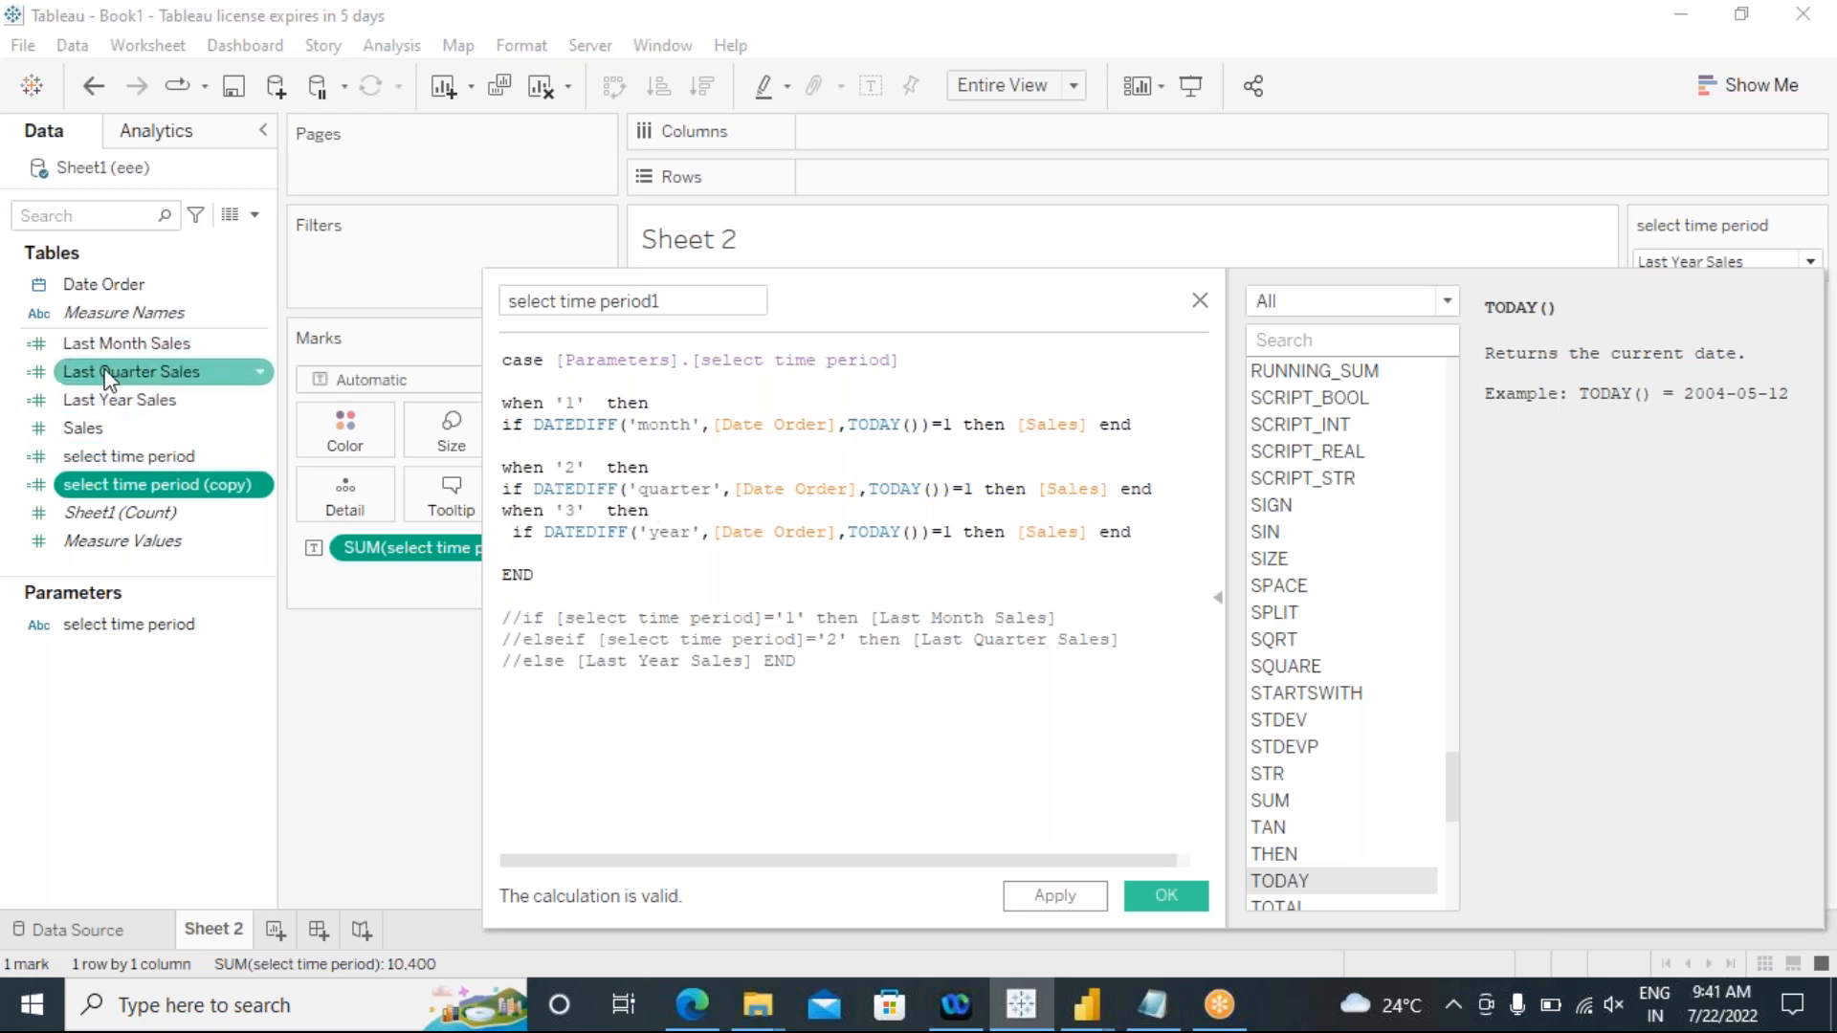
{"action": "triple_click", "coordinate": [506, 430]}
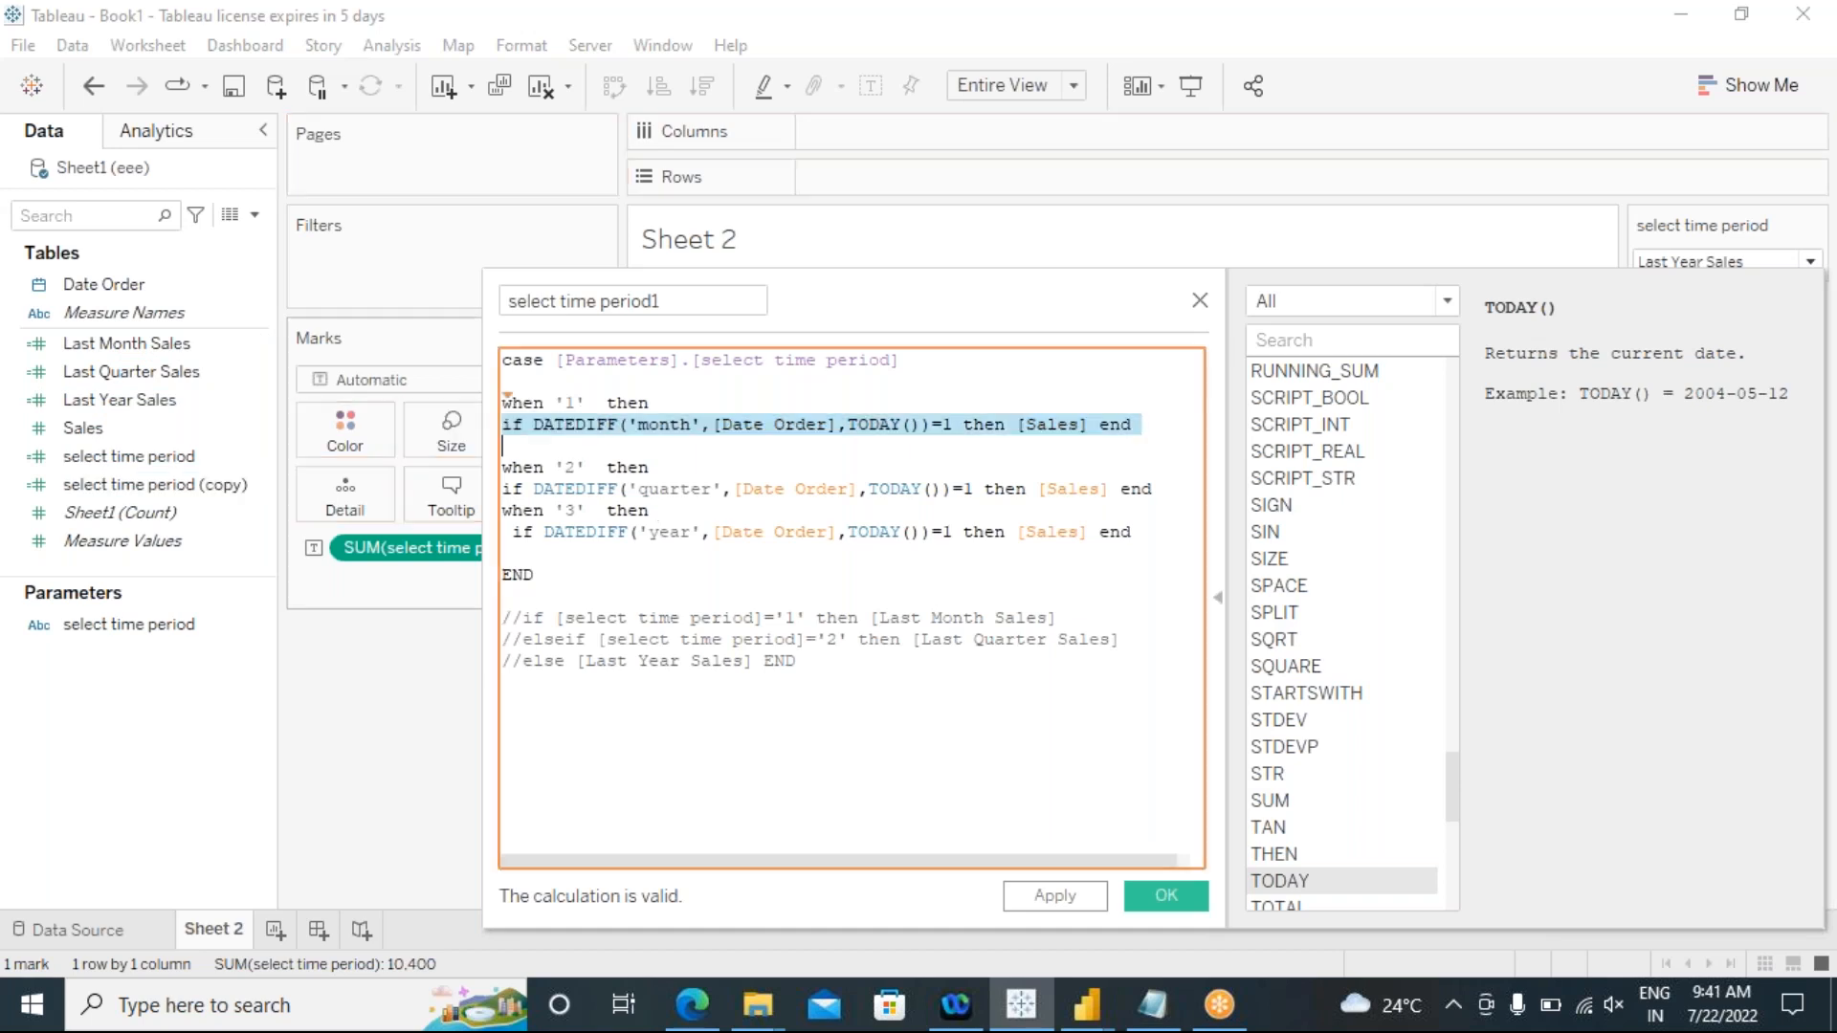
{"action": "key", "text": "ctrl+z"}
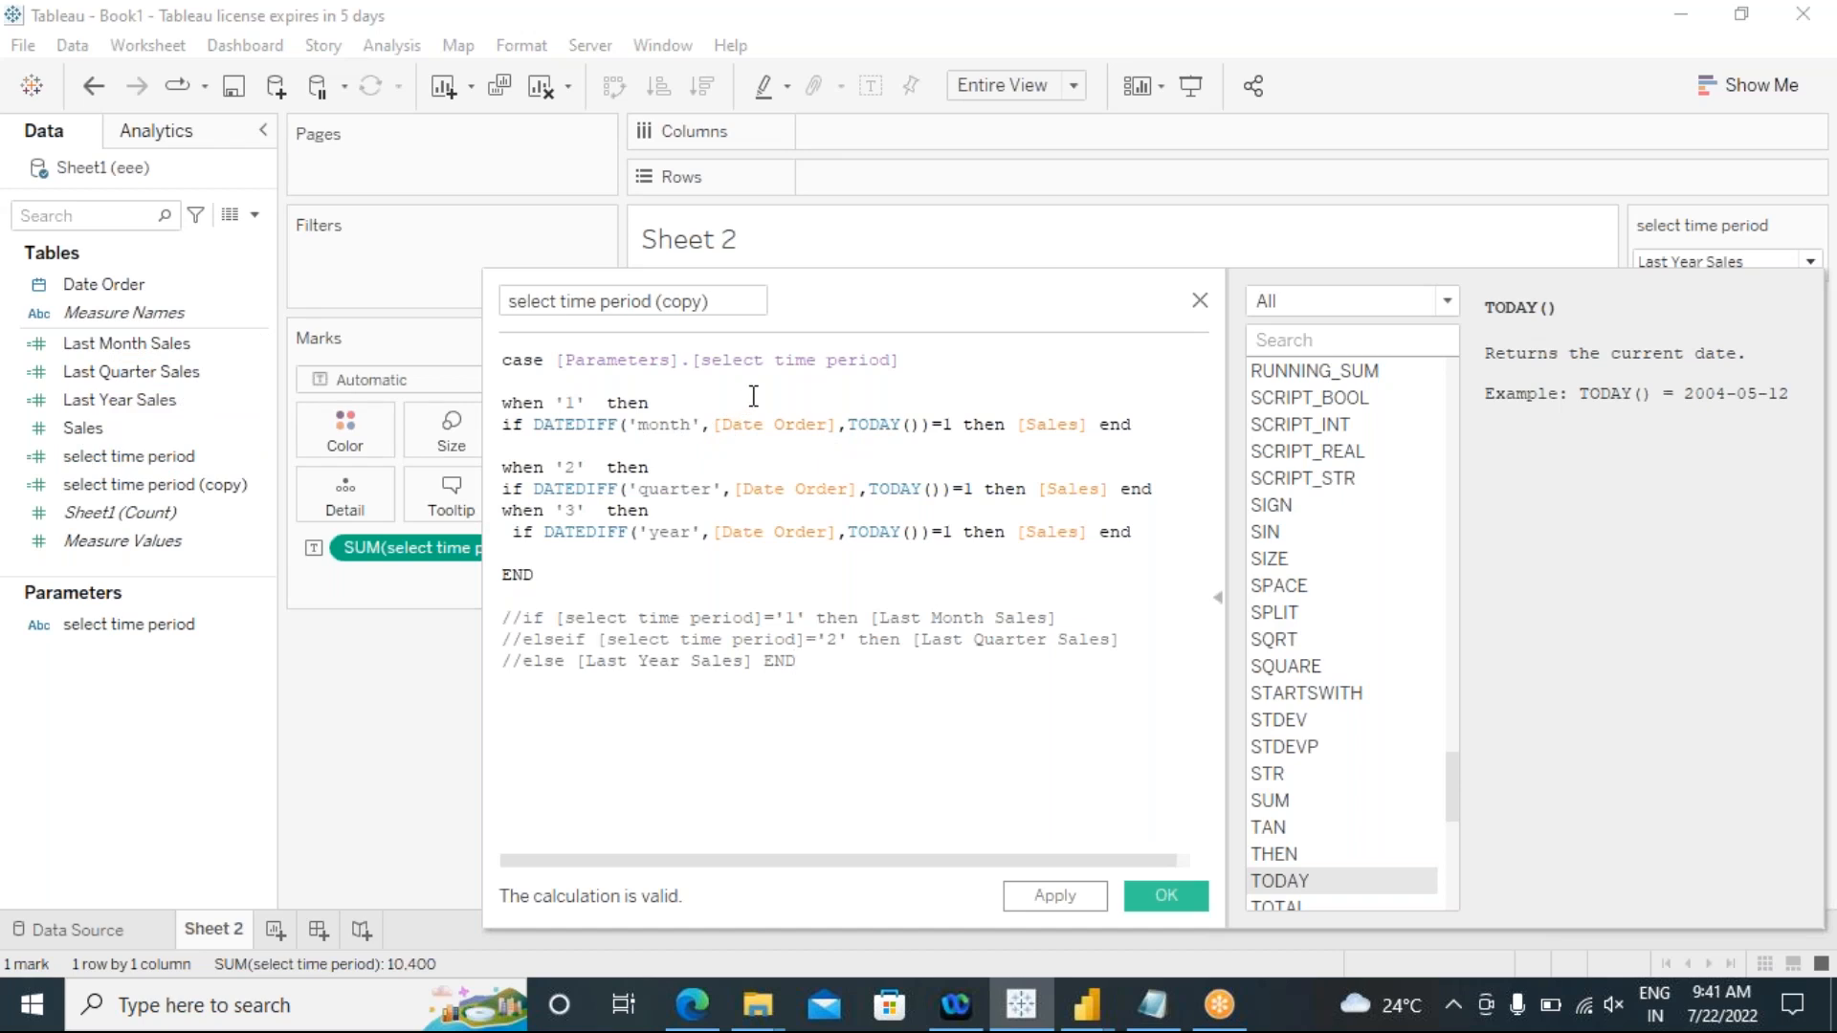
Step: Save the edited calculation and add select time period (copy) as a second text label on the sheet
{"action": "left_click", "coordinate": [1082, 904]}
{"action": "left_click", "coordinate": [1166, 897]}
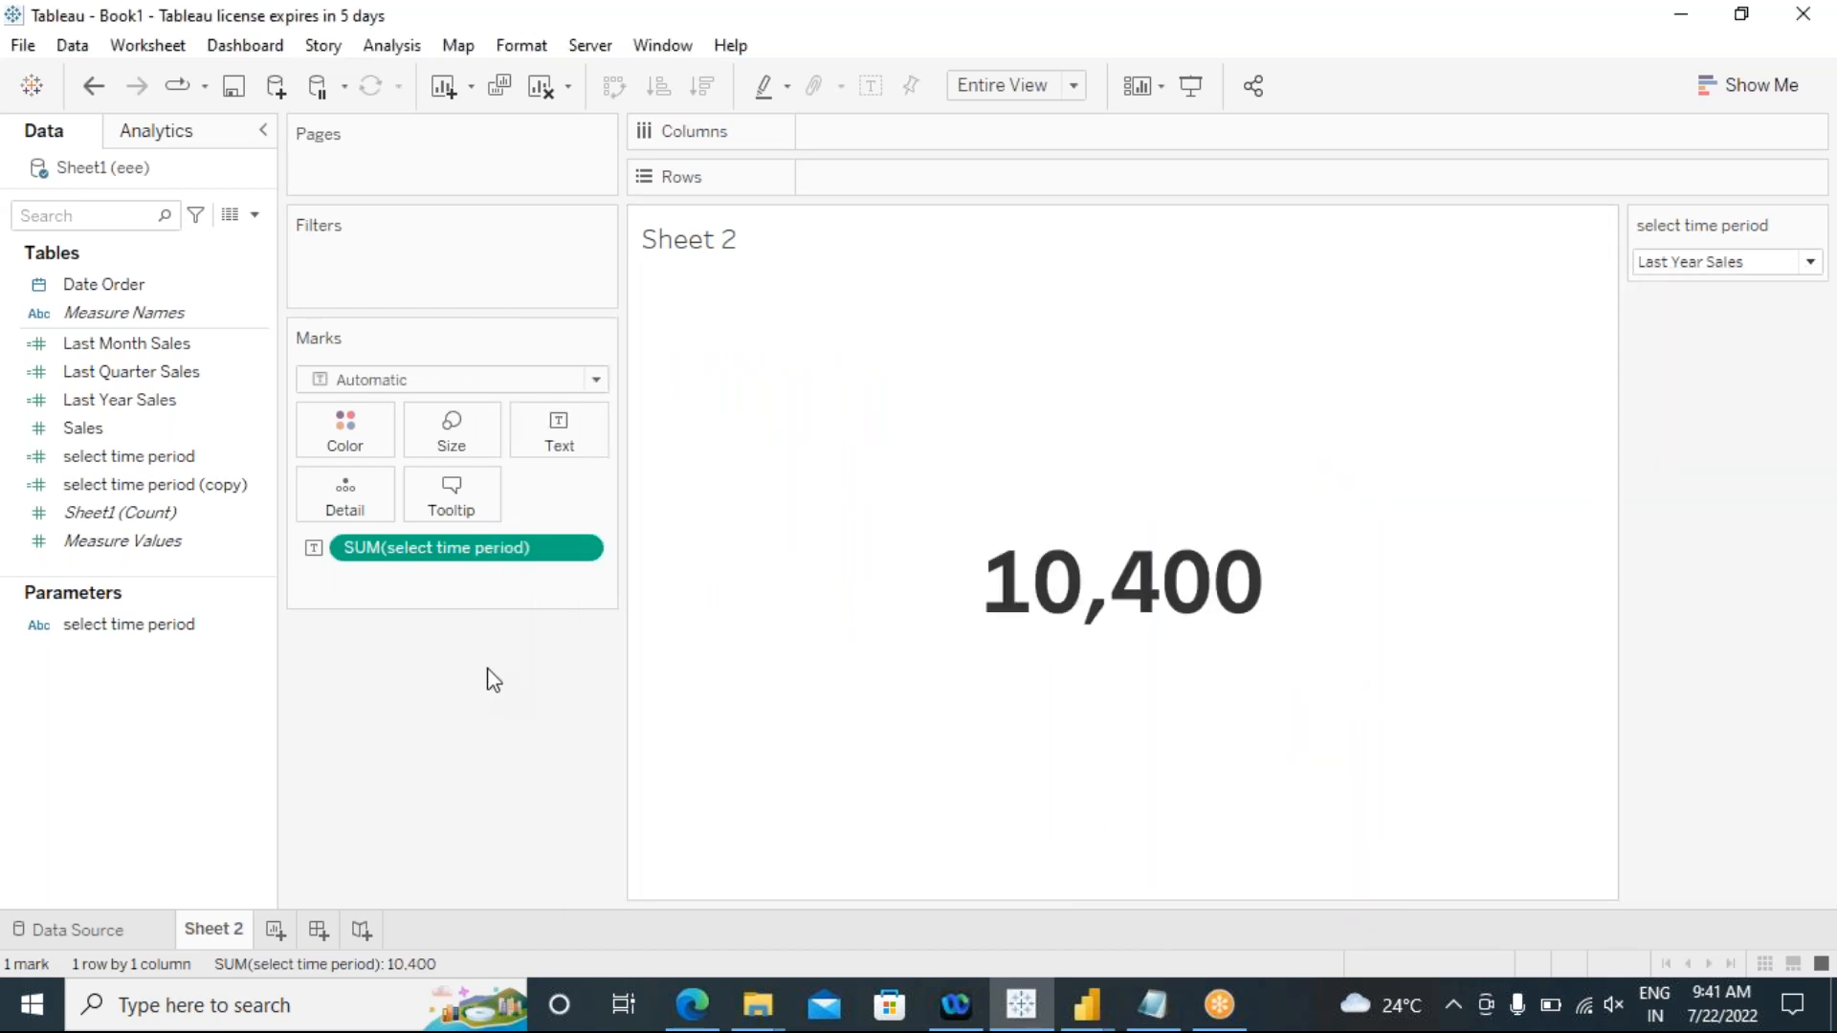
{"action": "left_click_drag", "start_coordinate": [104, 500], "coordinate": [560, 435]}
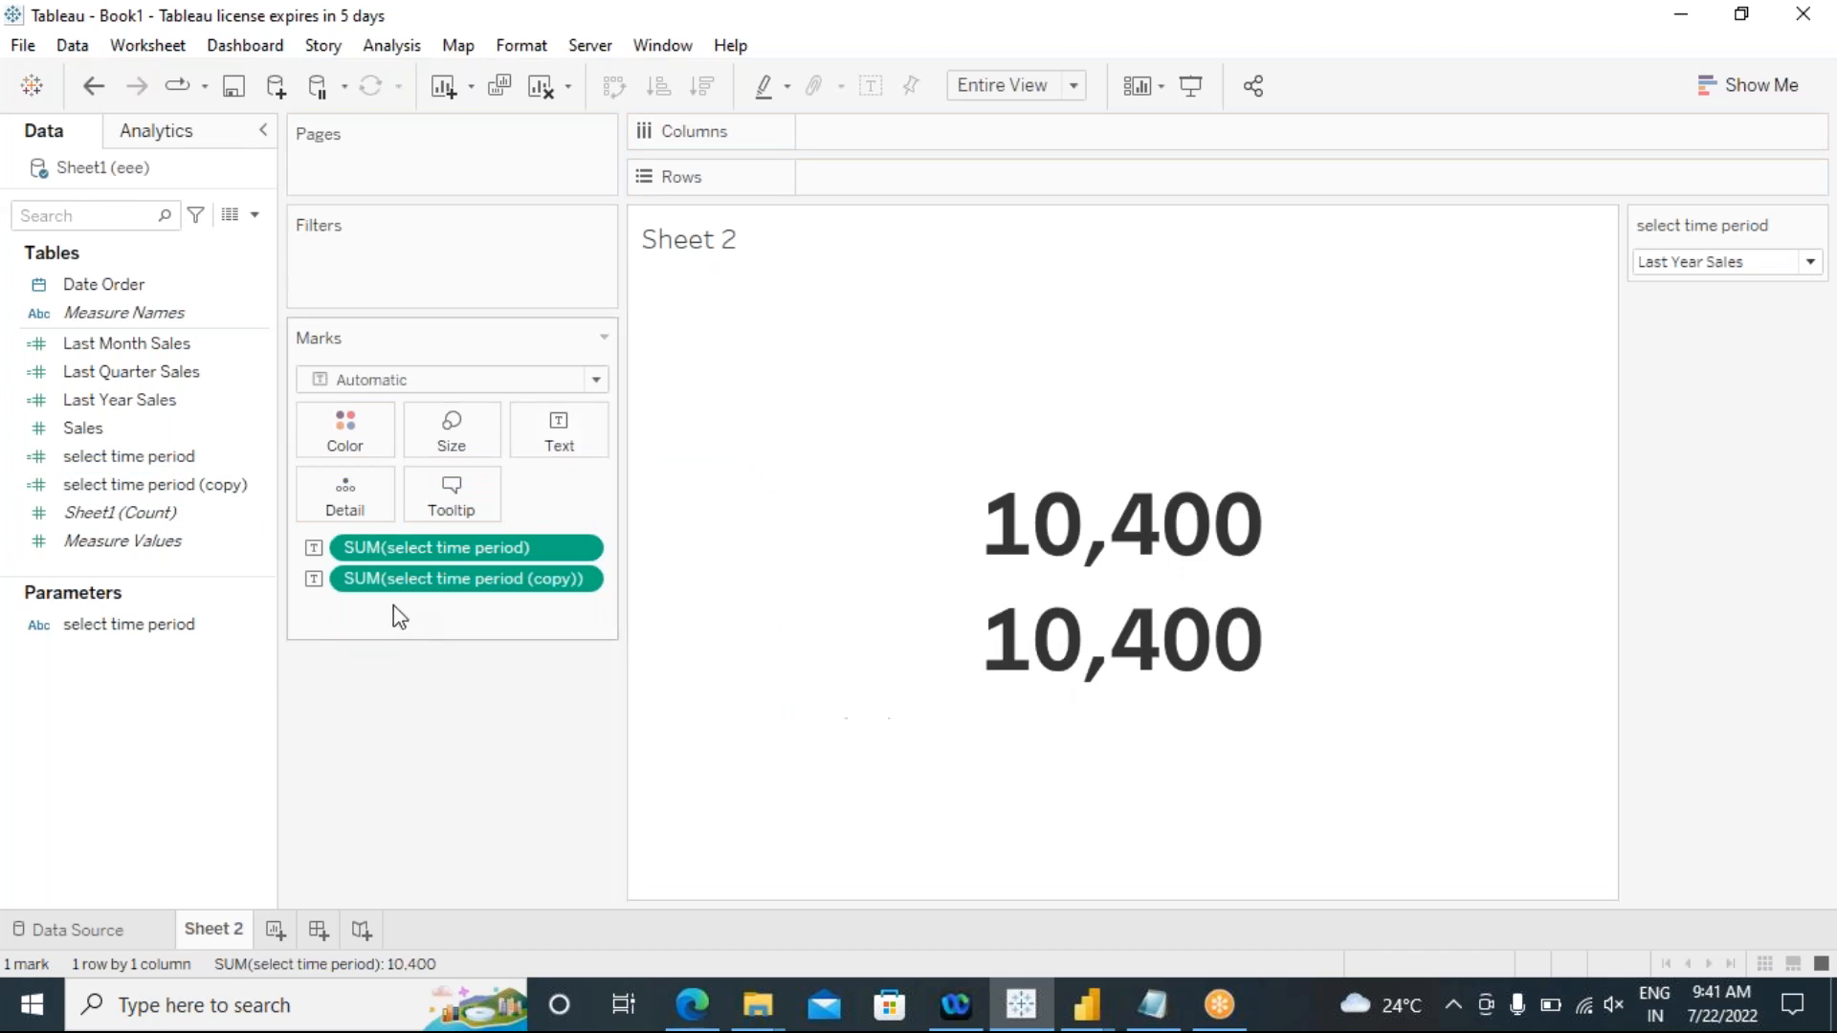
Step: Switch the time period parameter through Last Month Sales, Last Quarter Sales and Last Year Sales to compare the two displayed values
{"action": "left_click", "coordinate": [1682, 262]}
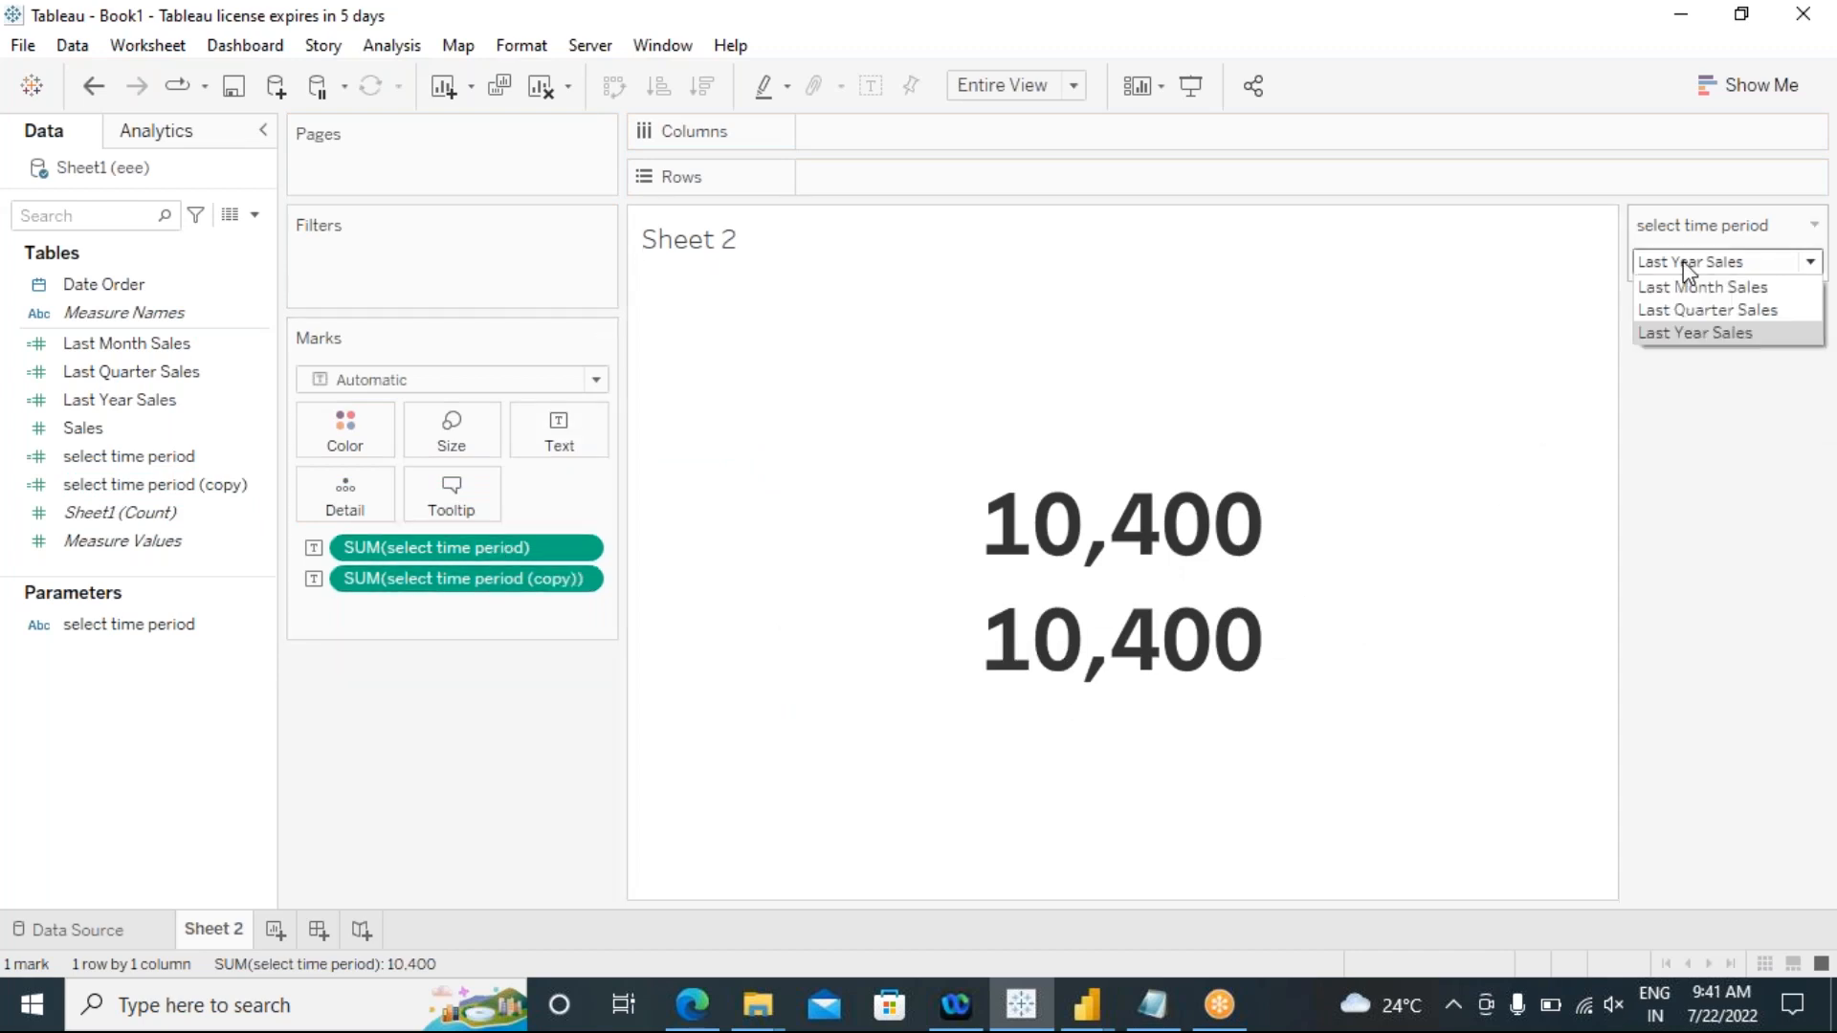
{"action": "left_click", "coordinate": [1684, 285]}
{"action": "left_click", "coordinate": [1687, 262]}
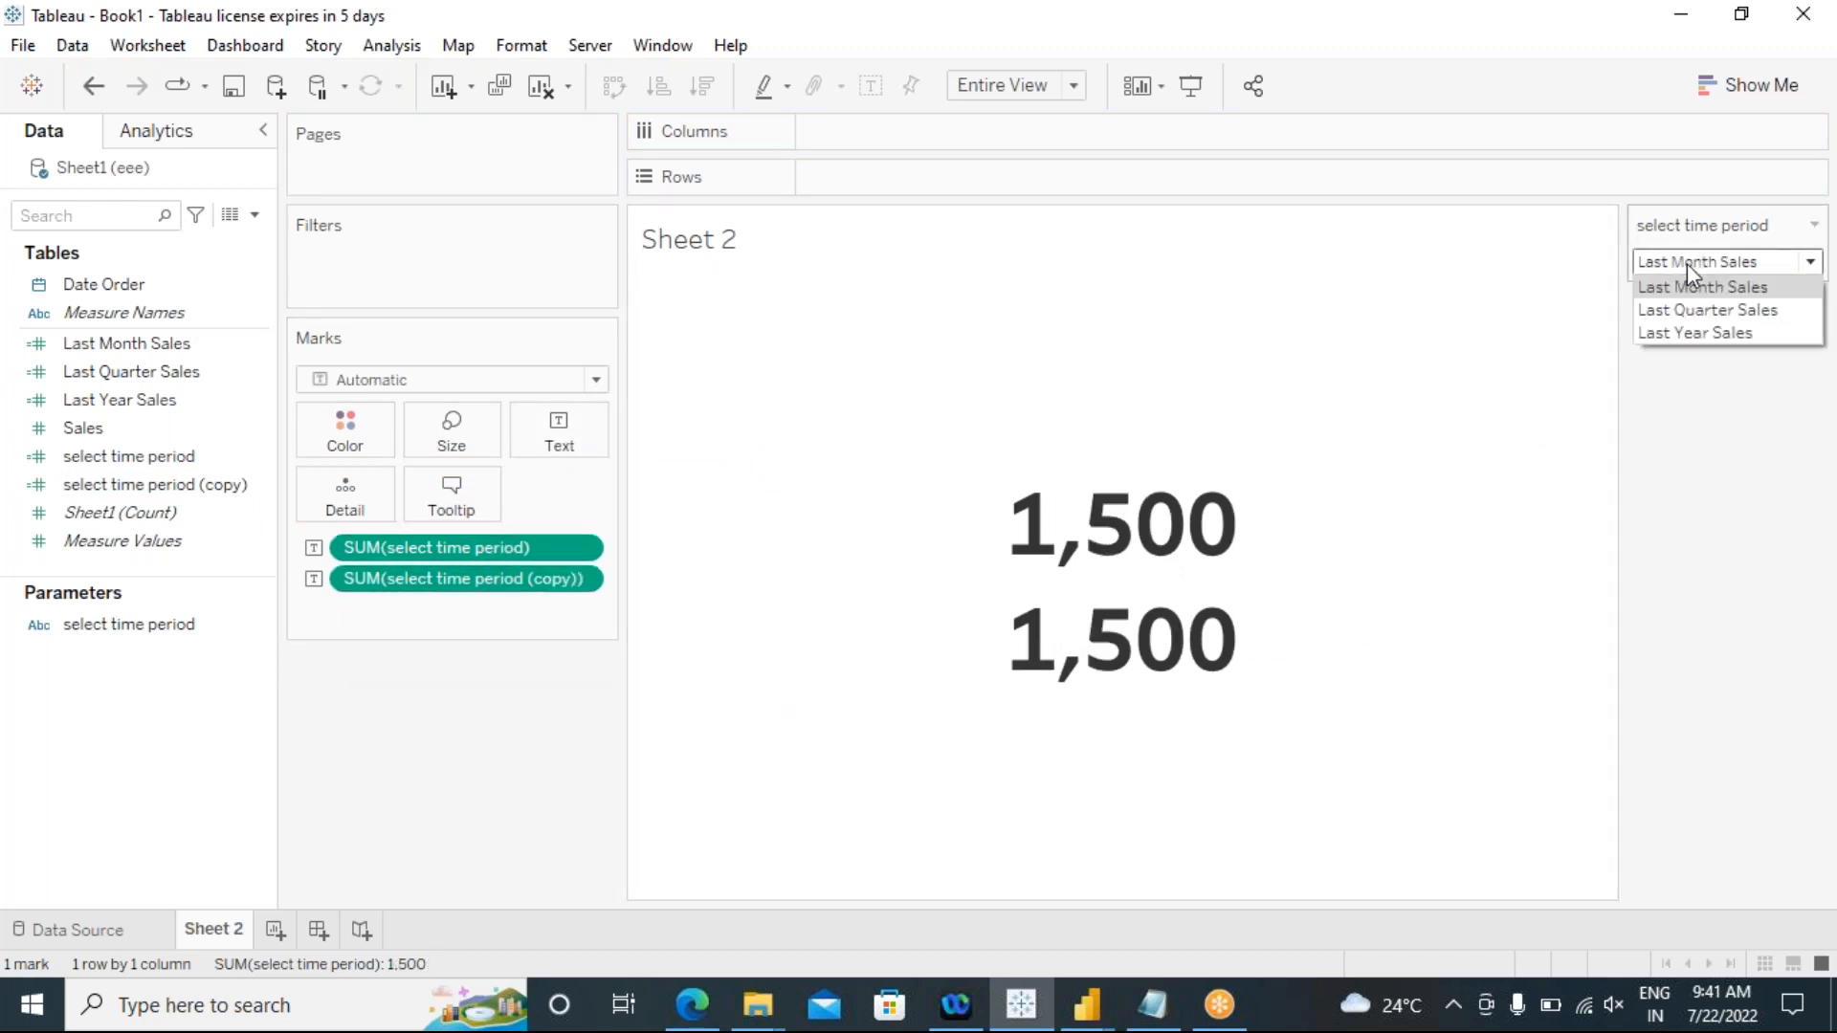
{"action": "left_click", "coordinate": [1694, 311]}
{"action": "left_click", "coordinate": [1691, 264]}
{"action": "left_click", "coordinate": [1688, 311]}
{"action": "left_click", "coordinate": [1681, 266]}
{"action": "left_click", "coordinate": [1679, 352]}
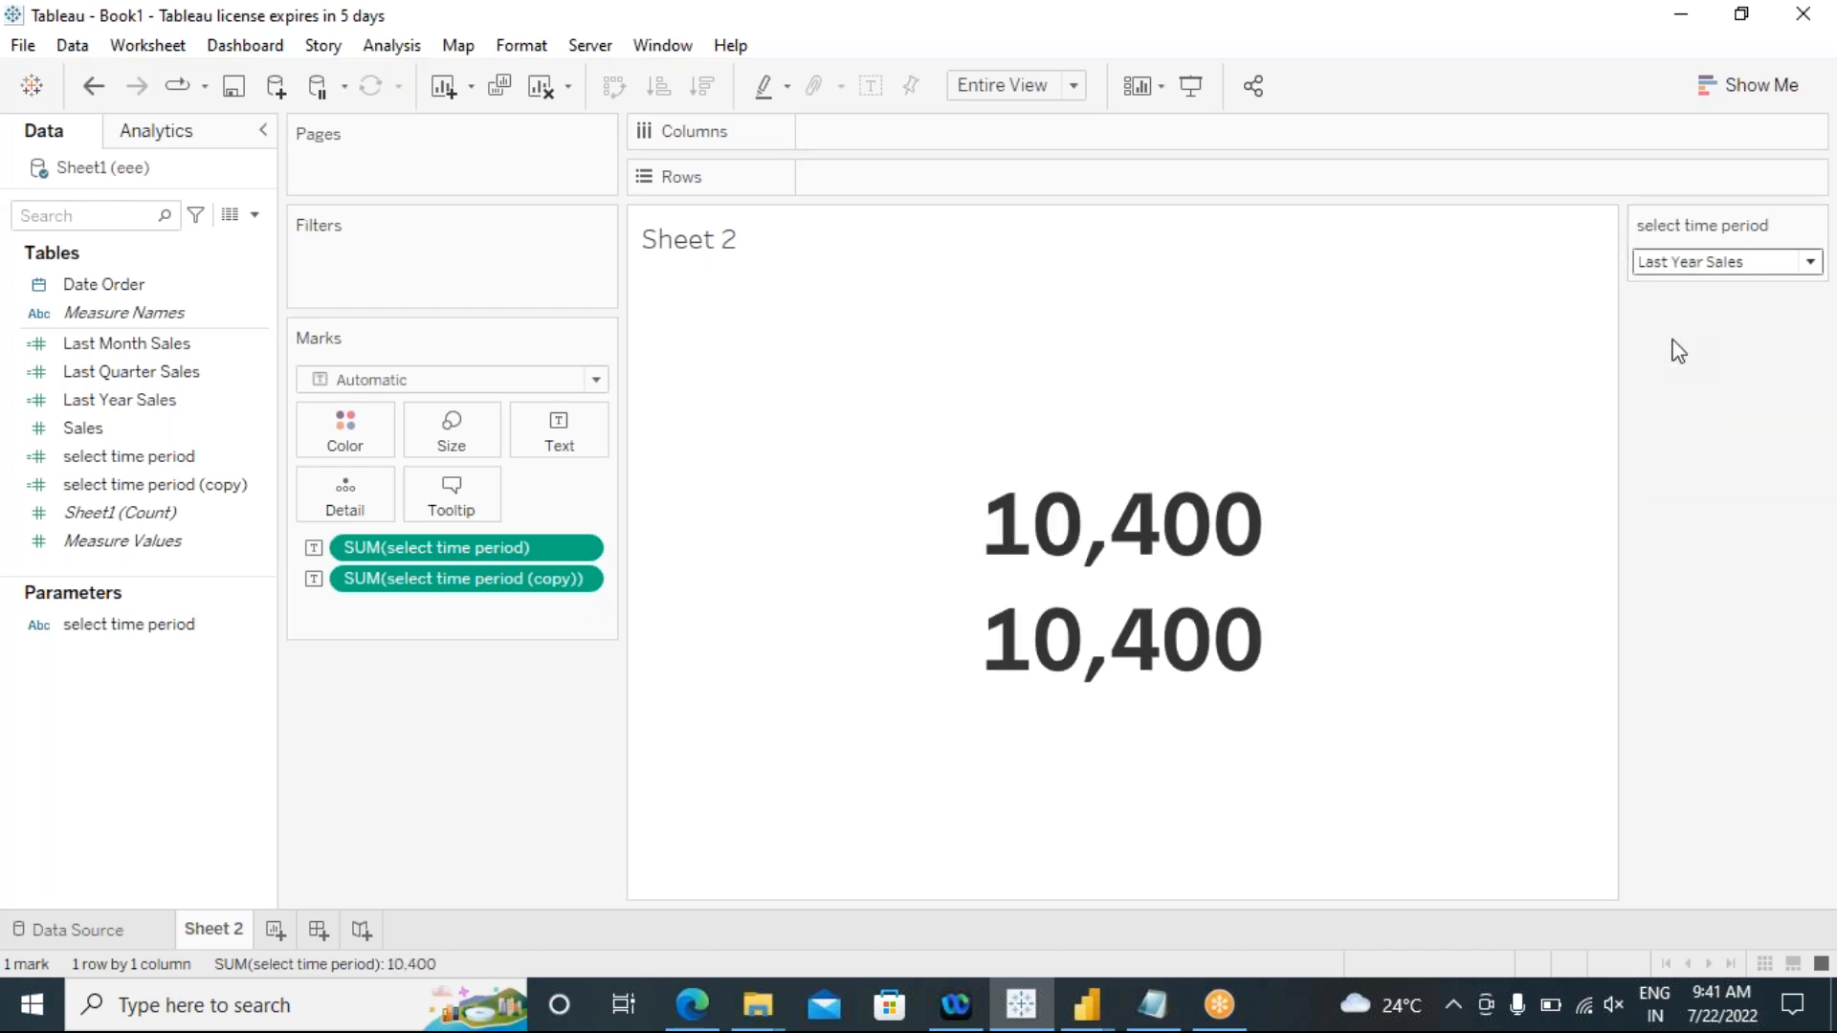
Step: Alternate the parameter between Last Quarter Sales and Last Month Sales to recheck both fields, ending on Last Month Sales
{"action": "left_click", "coordinate": [1680, 266]}
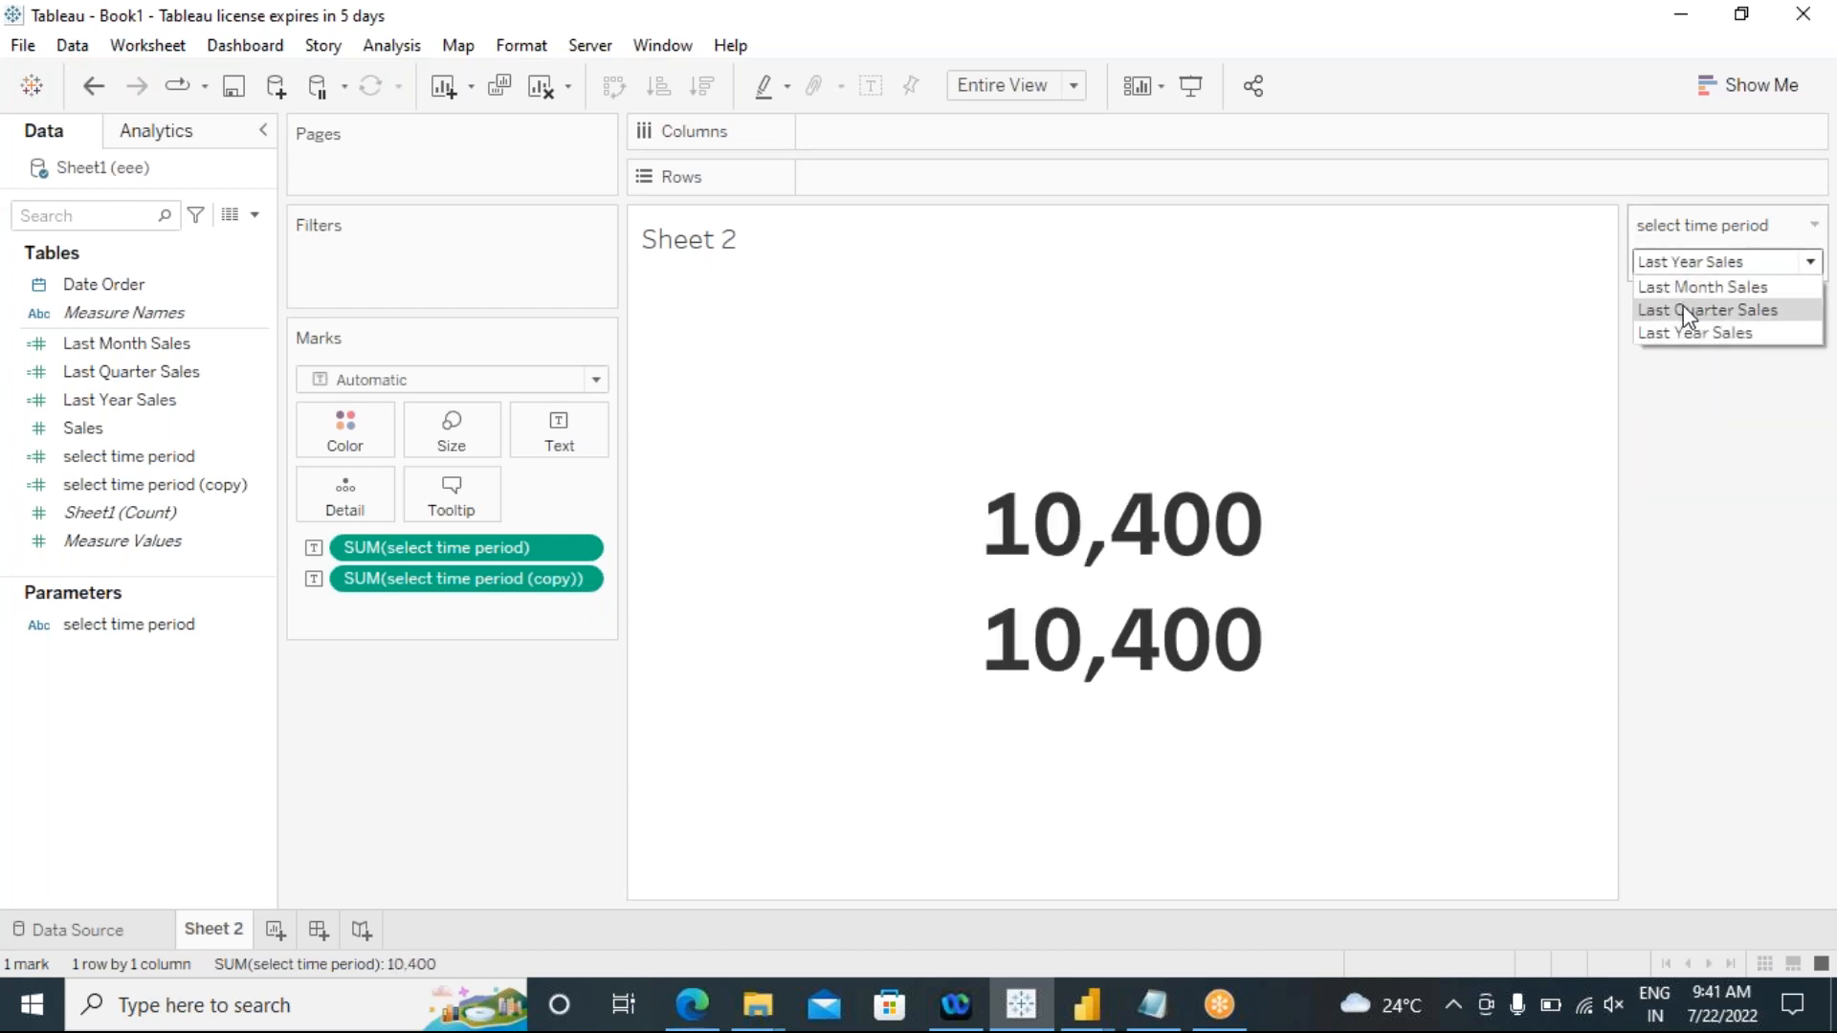
{"action": "left_click", "coordinate": [1687, 311]}
{"action": "left_click", "coordinate": [1681, 266]}
{"action": "left_click", "coordinate": [1685, 286]}
{"action": "left_click", "coordinate": [1680, 271]}
{"action": "left_click", "coordinate": [1685, 311]}
{"action": "left_click", "coordinate": [1671, 264]}
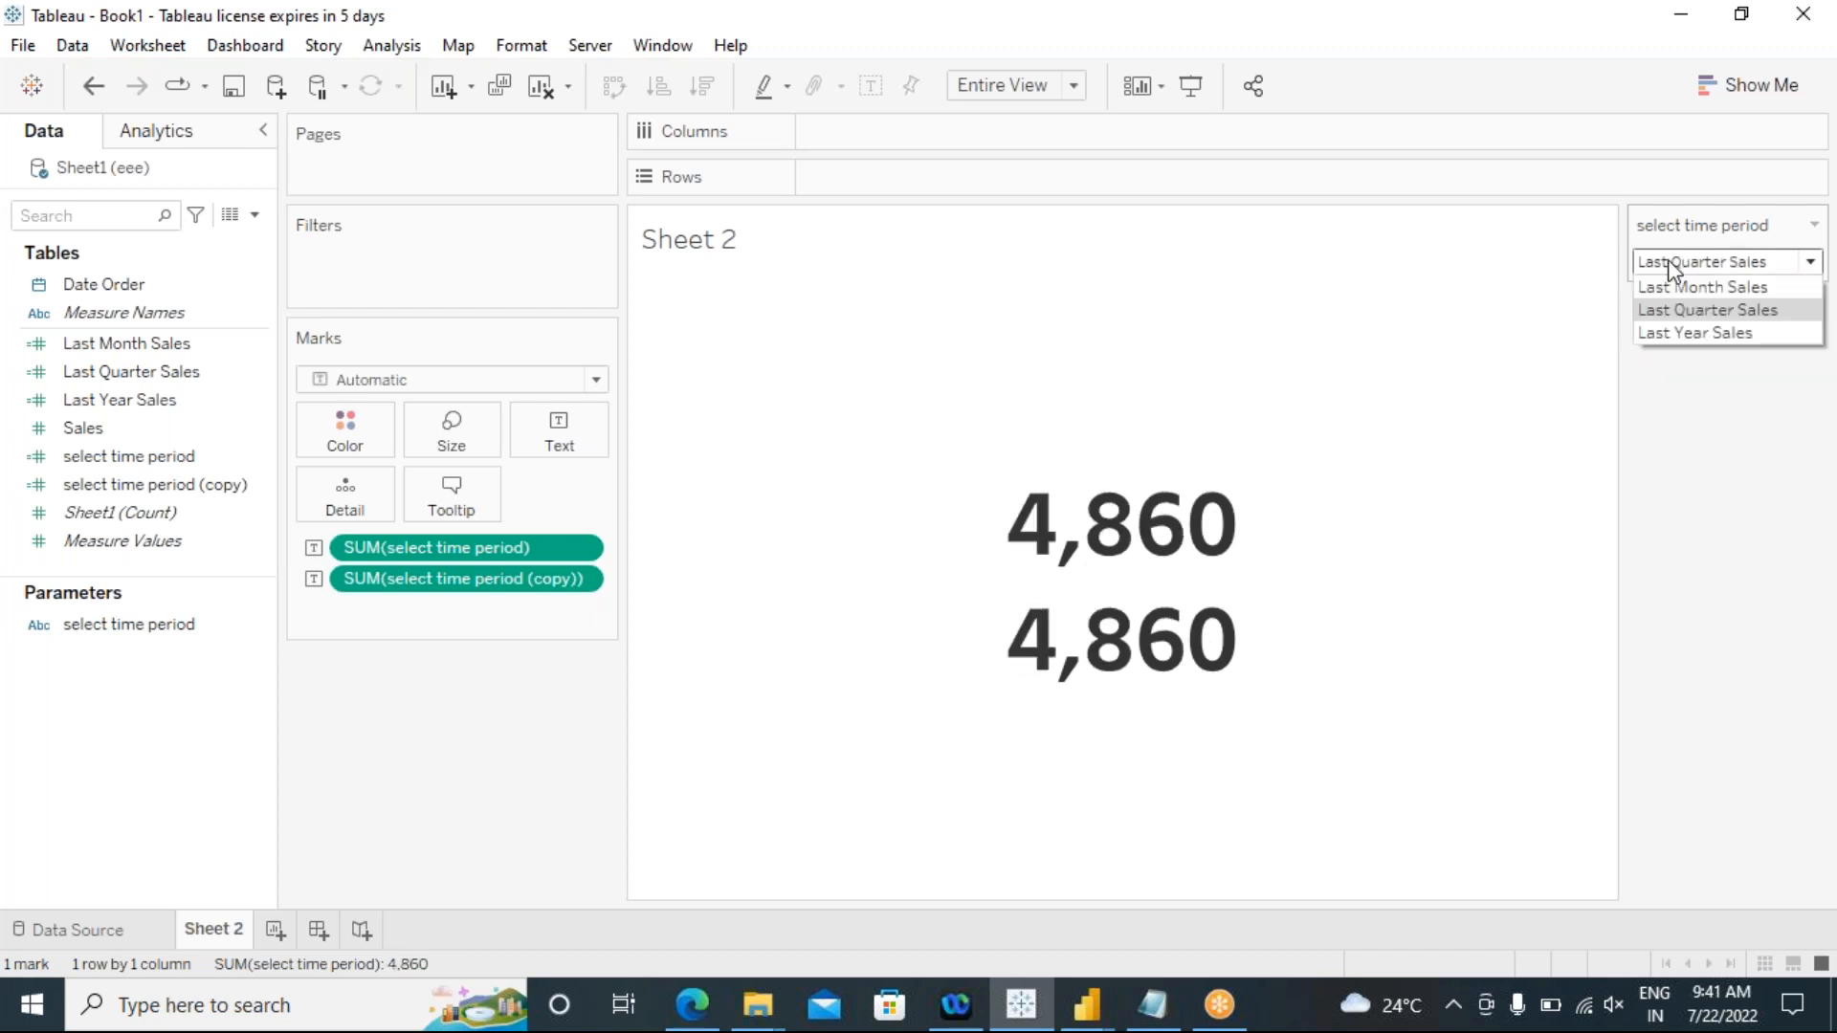
{"action": "left_click", "coordinate": [1681, 289]}
{"action": "left_click", "coordinate": [1667, 262]}
{"action": "left_click", "coordinate": [1670, 315]}
{"action": "left_click", "coordinate": [1669, 268]}
{"action": "left_click", "coordinate": [1672, 315]}
{"action": "left_click", "coordinate": [1646, 265]}
{"action": "left_click", "coordinate": [1681, 287]}
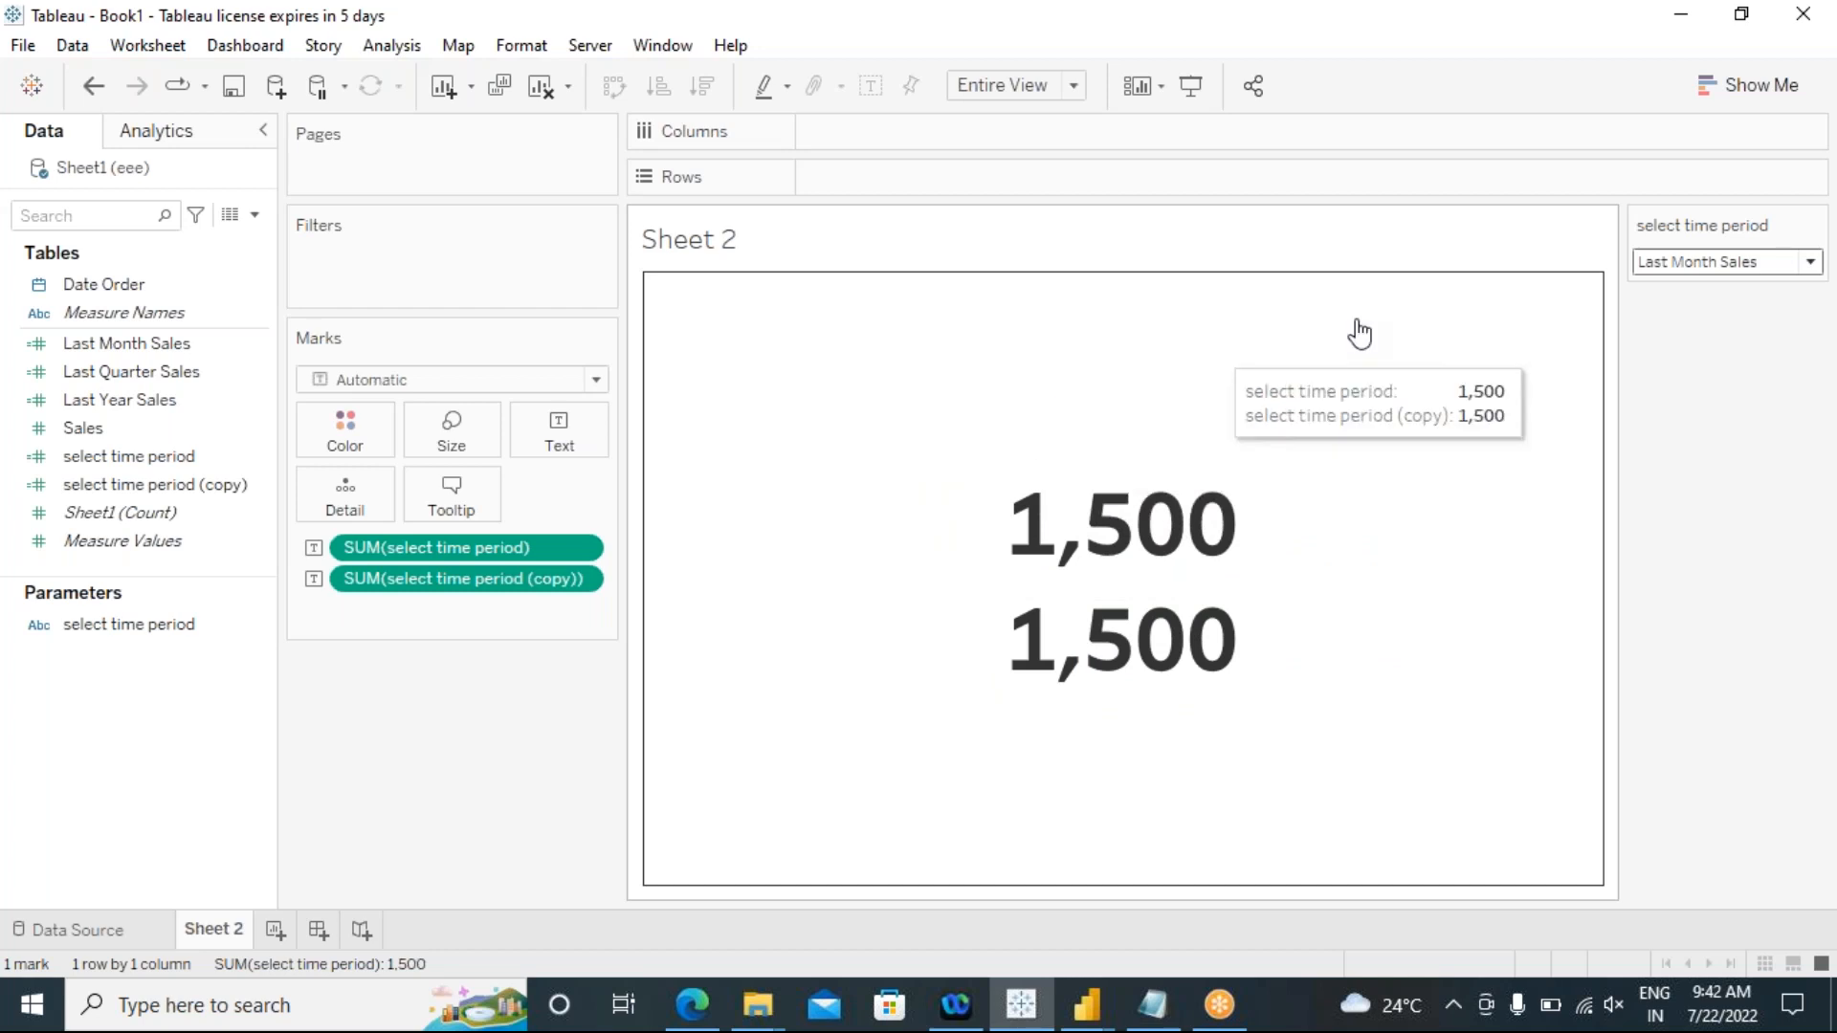
Step: Set the parameter to Last Quarter Sales and finally to Last Year Sales, comparing both fields for each
{"action": "left_click", "coordinate": [1713, 262]}
{"action": "left_click", "coordinate": [1722, 309]}
{"action": "left_click", "coordinate": [1722, 263]}
{"action": "left_click", "coordinate": [1728, 309]}
{"action": "left_click", "coordinate": [1730, 270]}
{"action": "left_click", "coordinate": [1723, 335]}
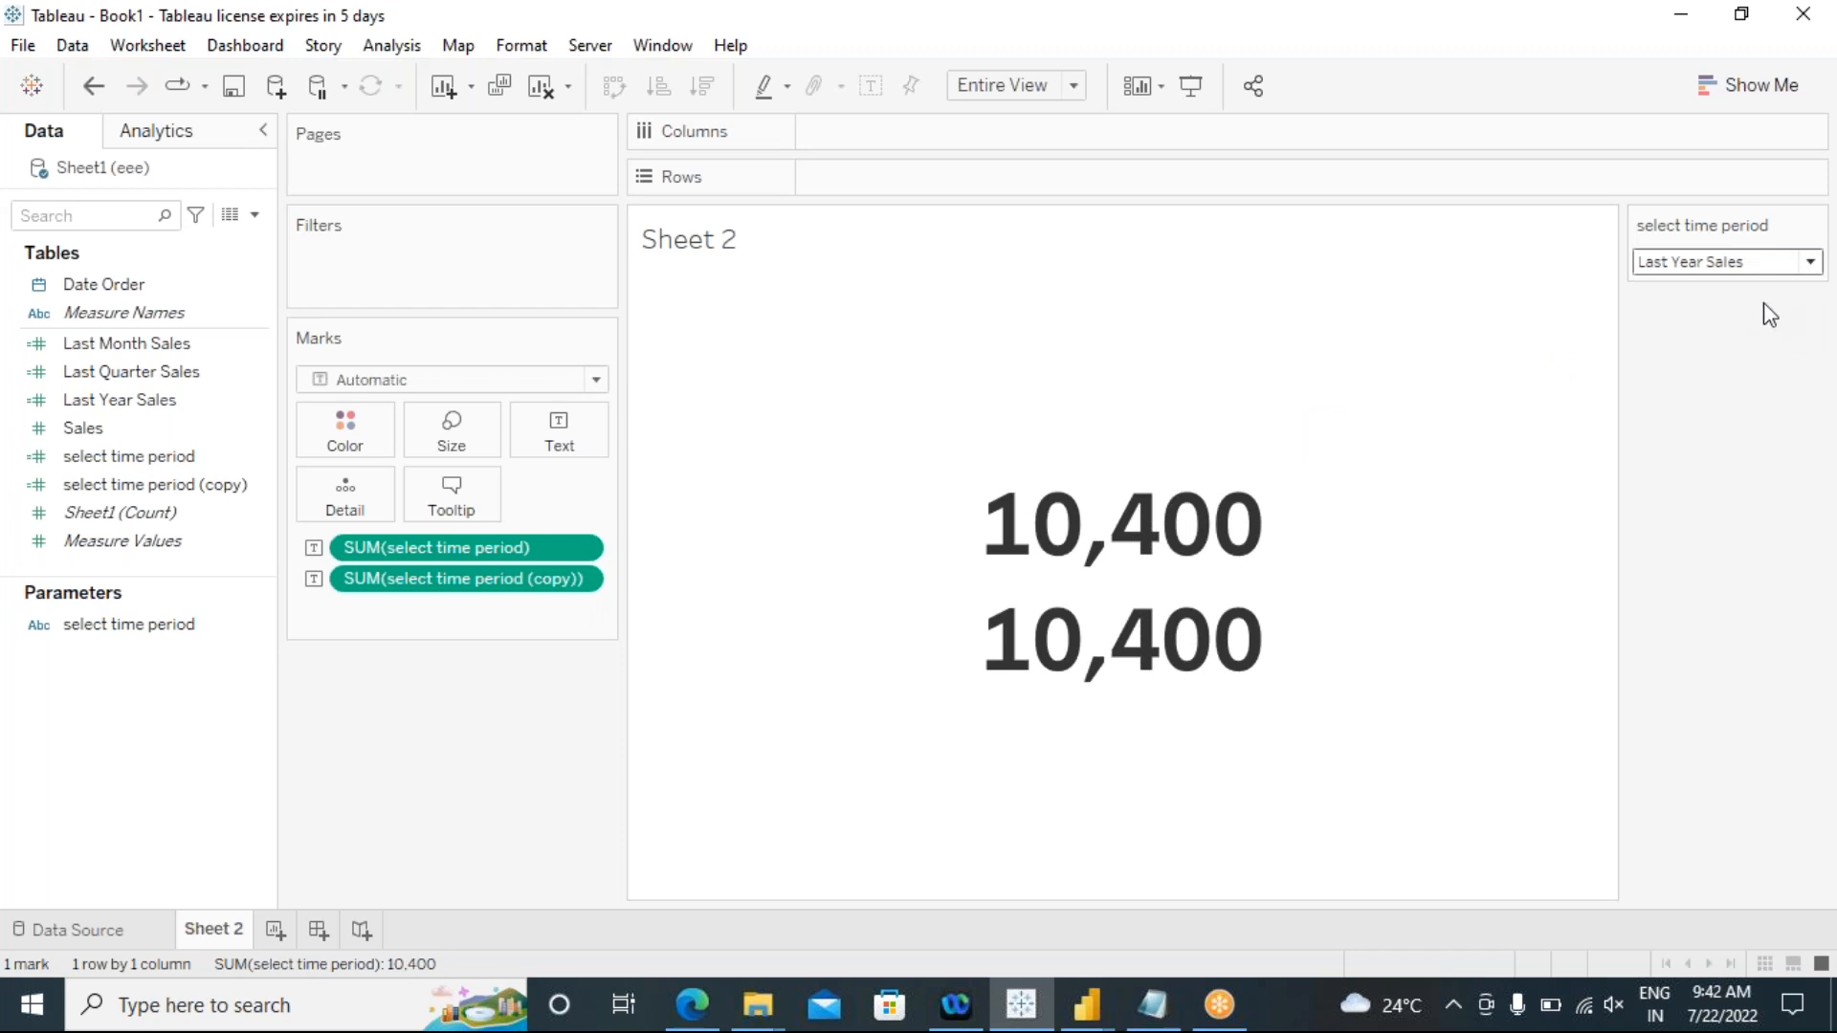
Step: Open the list of choices for the select time period parameter
{"action": "mouse_move", "coordinate": [1009, 714]}
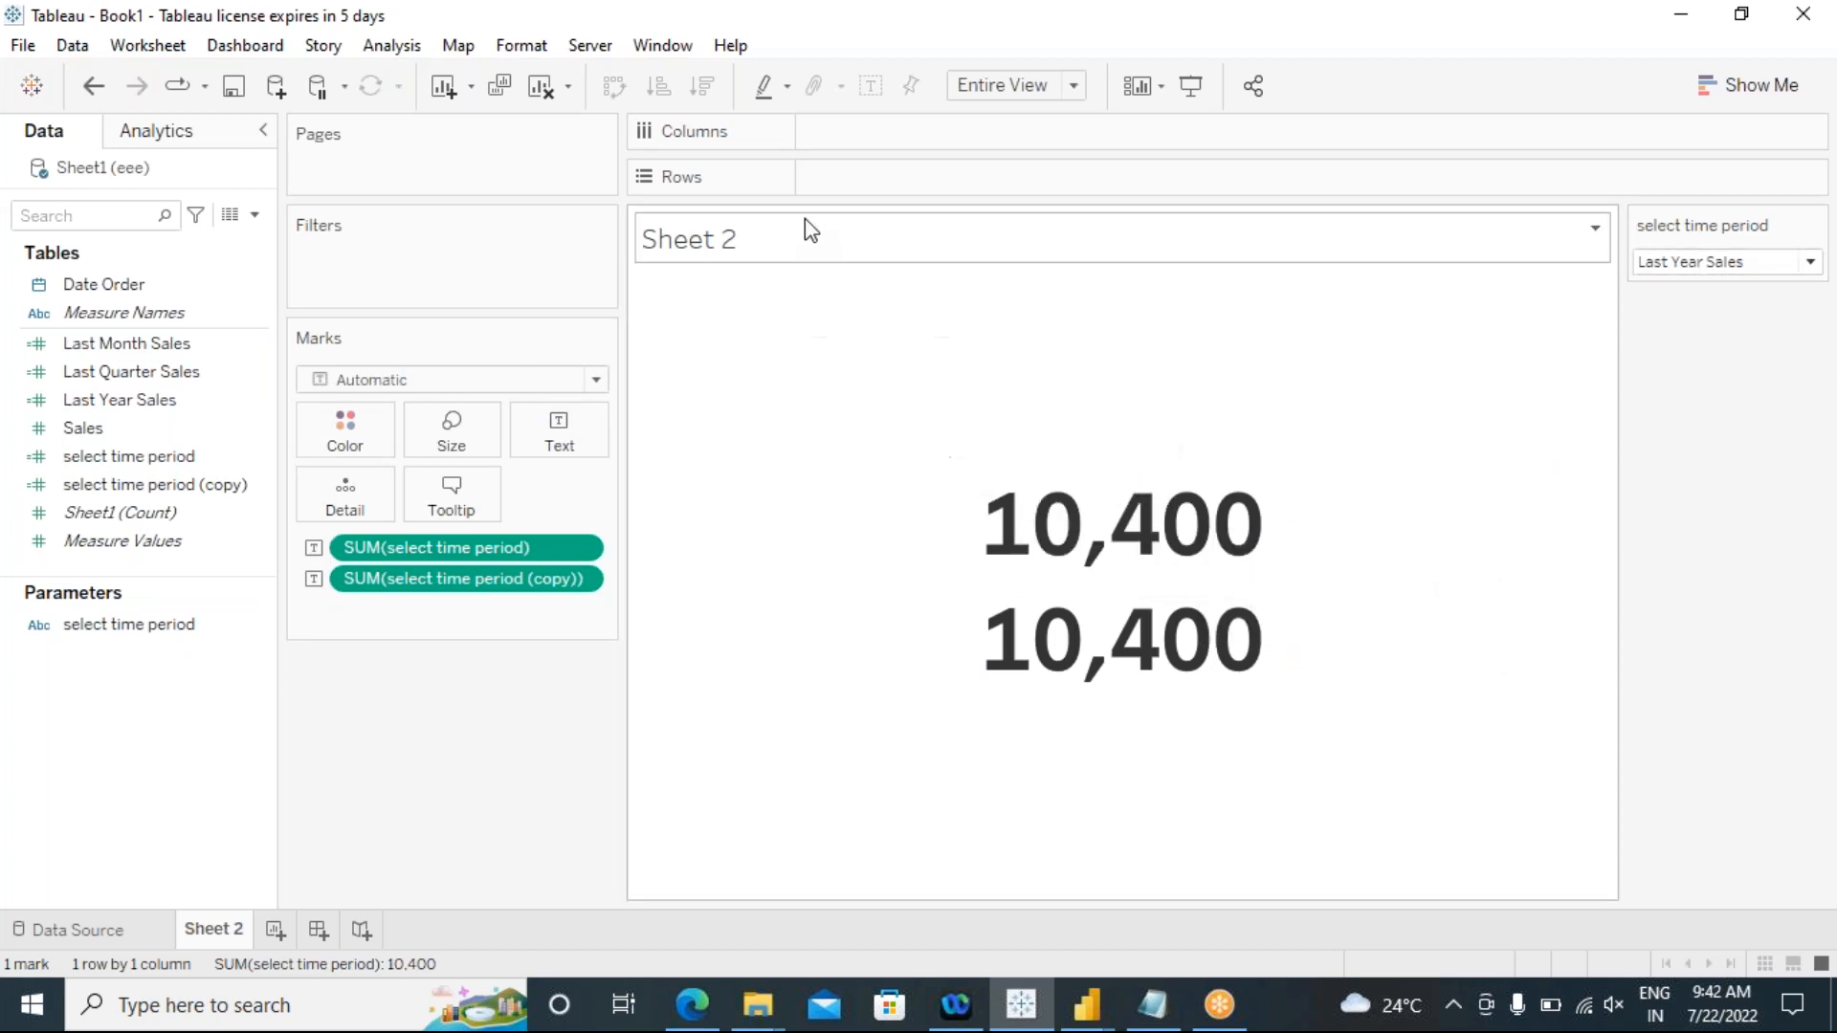
{"action": "left_click", "coordinate": [1765, 263]}
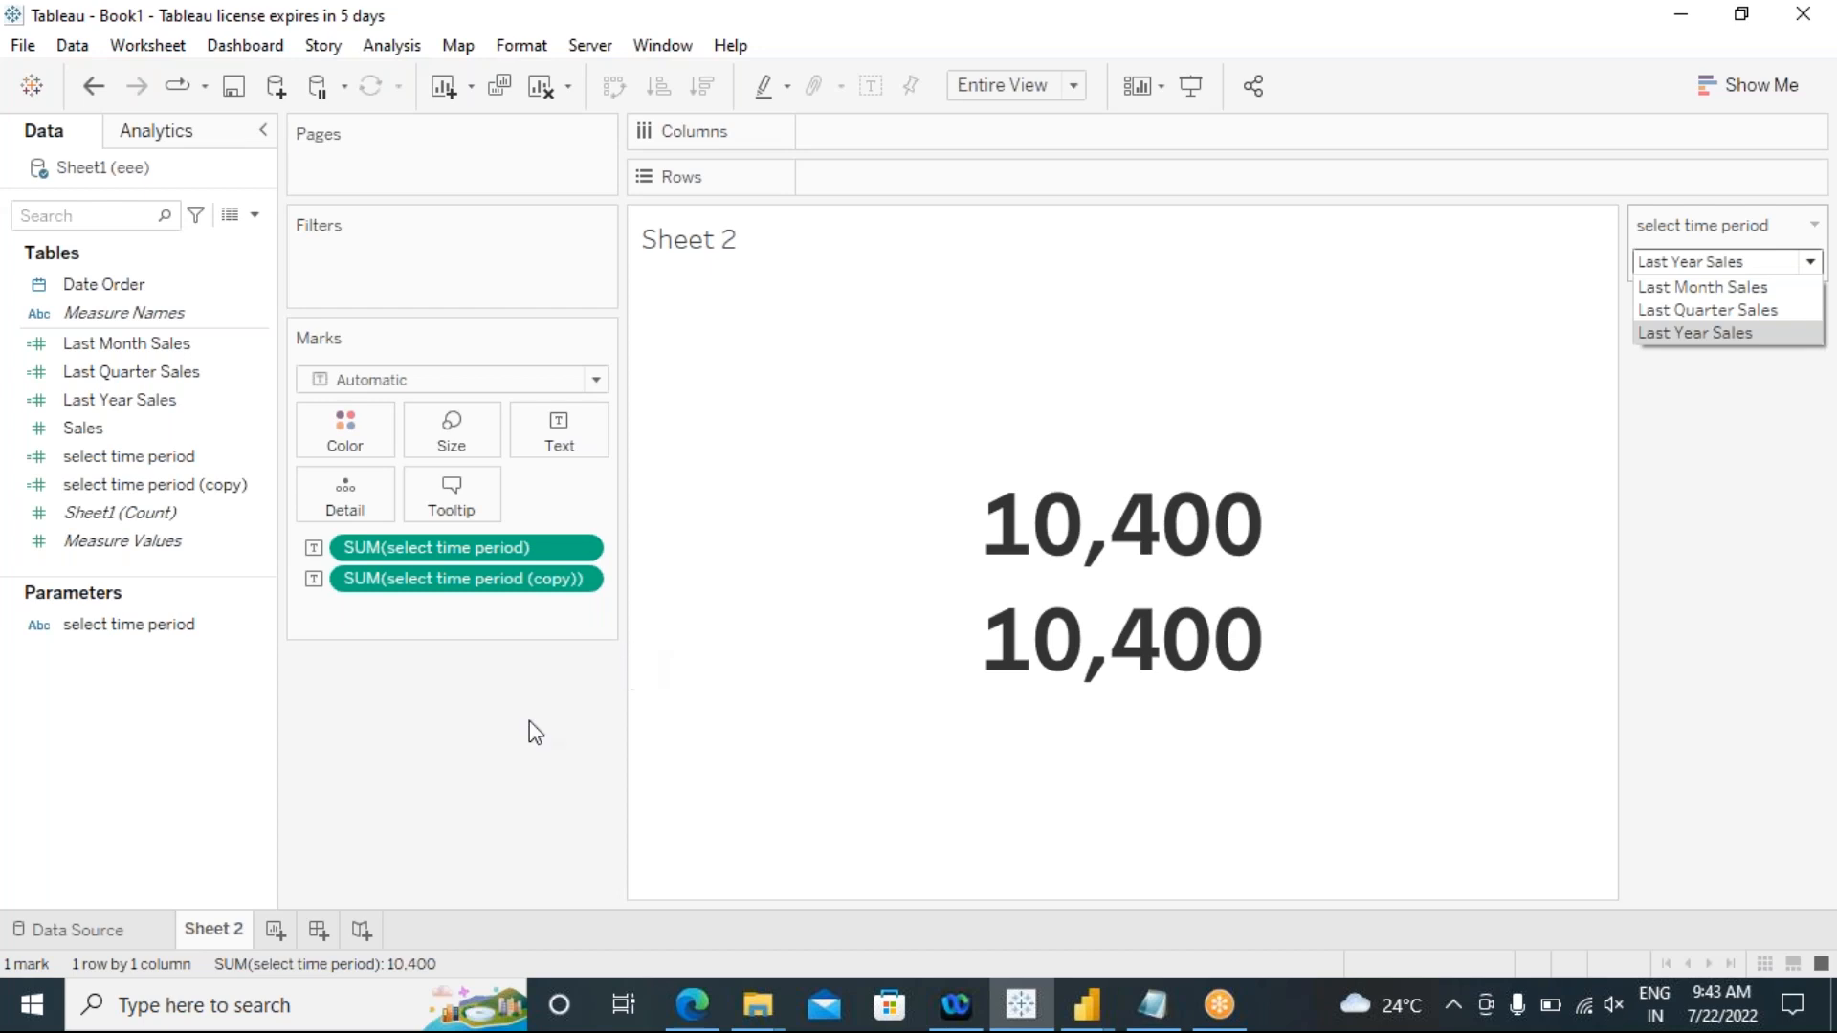
Step: Create a new worksheet and adjust the widths of the Data pane and the Marks card column
{"action": "left_click", "coordinate": [275, 930]}
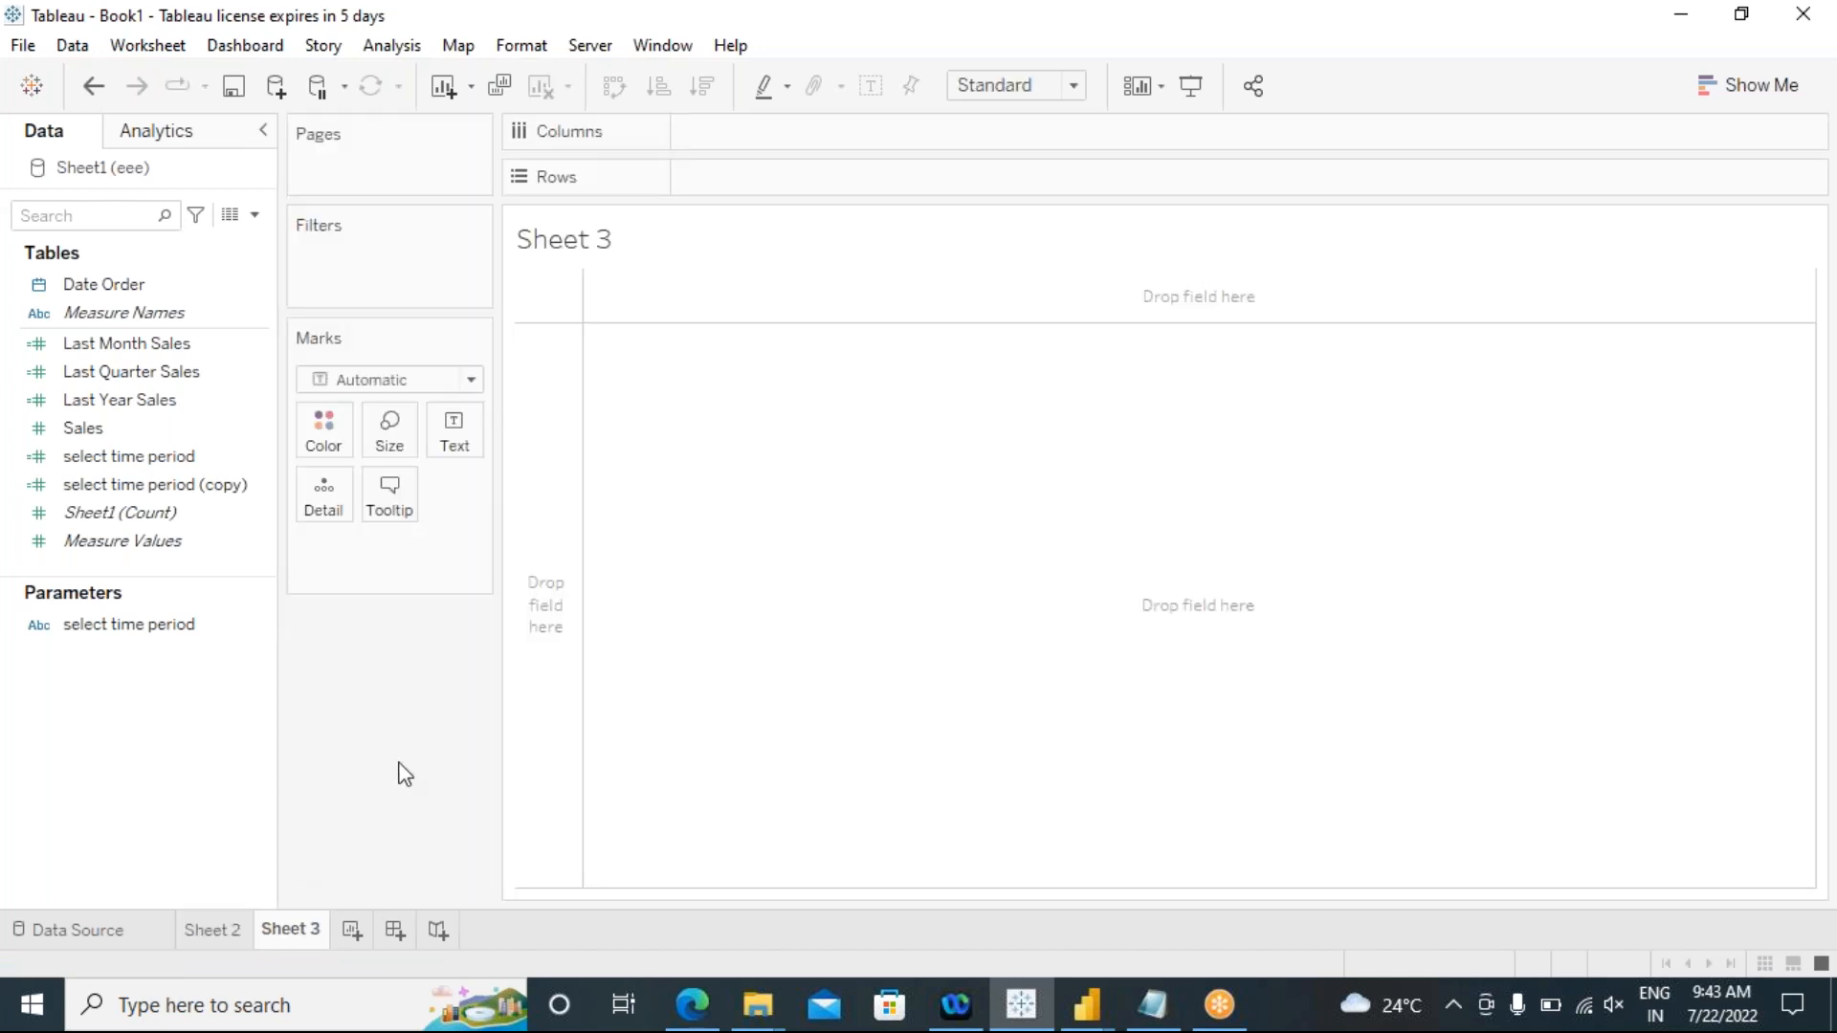
{"action": "mouse_move", "coordinate": [282, 603]}
{"action": "left_mouse_down"}
{"action": "mouse_move", "coordinate": [357, 623]}
{"action": "mouse_move", "coordinate": [258, 615]}
{"action": "left_mouse_up"}
{"action": "left_click_drag", "start_coordinate": [476, 591], "coordinate": [560, 629]}
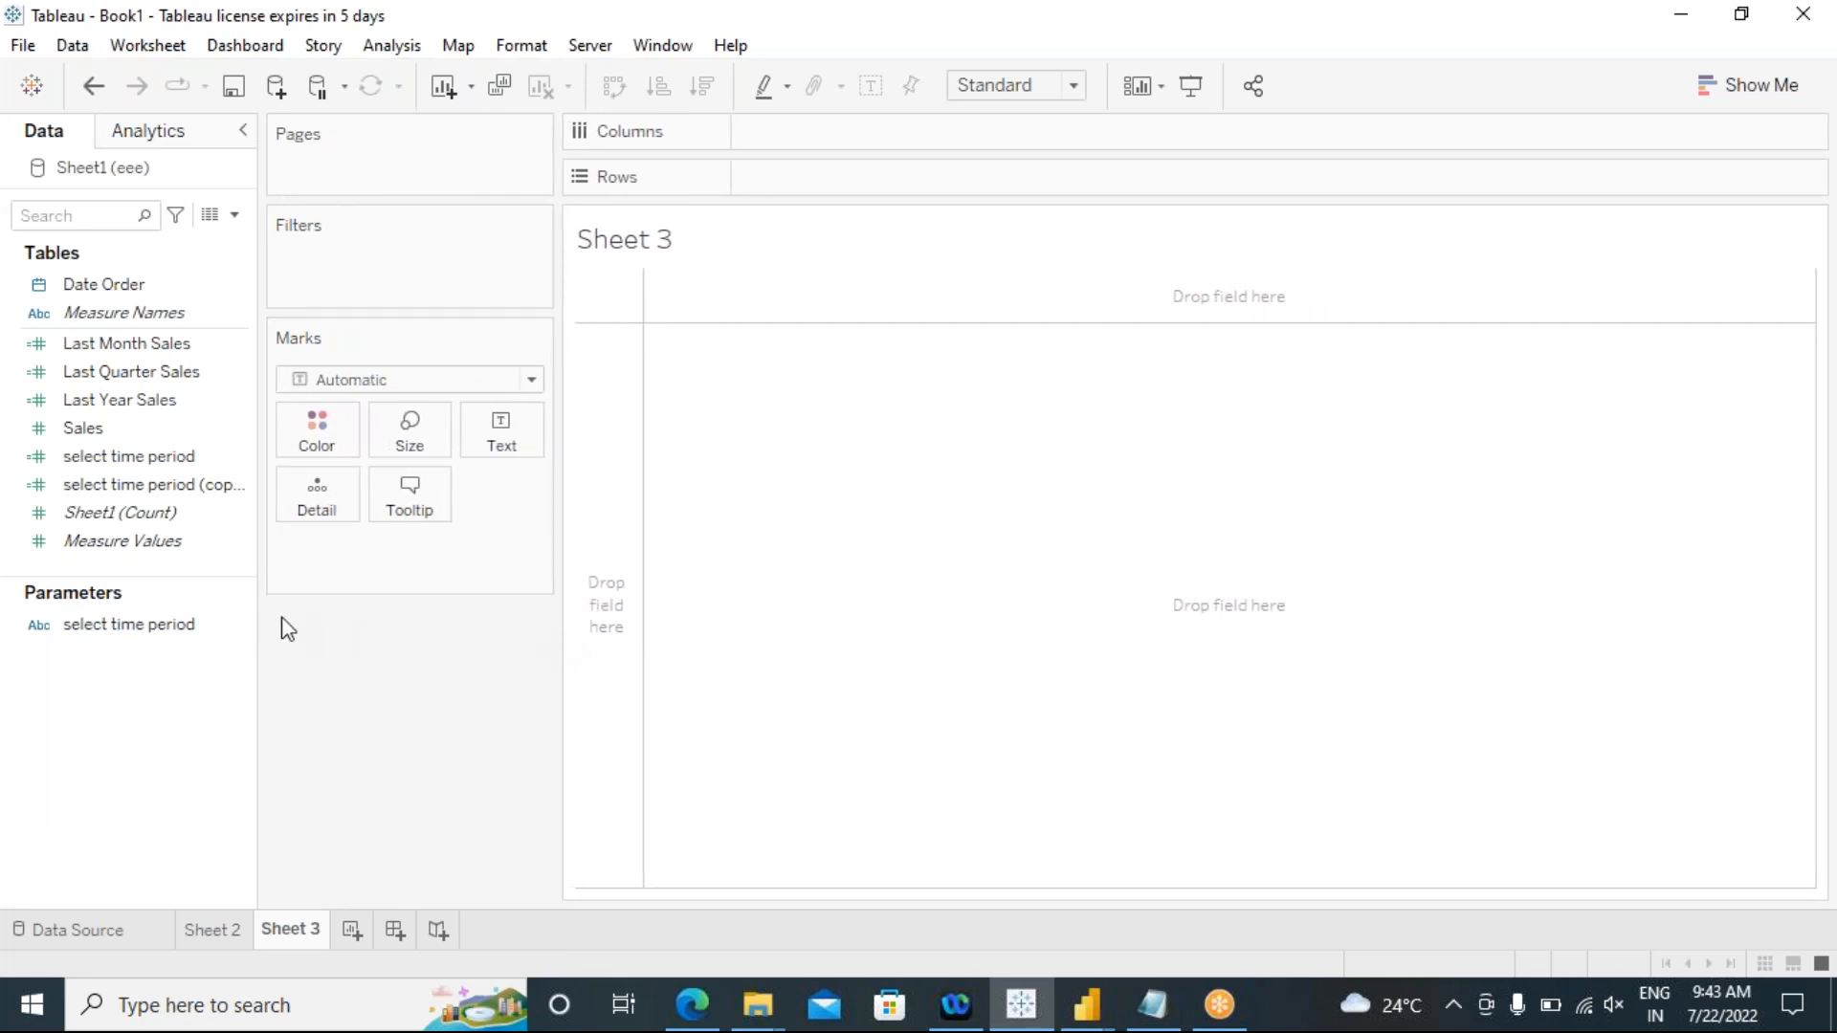
{"action": "mouse_move", "coordinate": [255, 616]}
{"action": "left_mouse_down"}
{"action": "mouse_move", "coordinate": [234, 616]}
{"action": "mouse_move", "coordinate": [357, 635]}
{"action": "mouse_move", "coordinate": [268, 628]}
{"action": "left_mouse_up"}
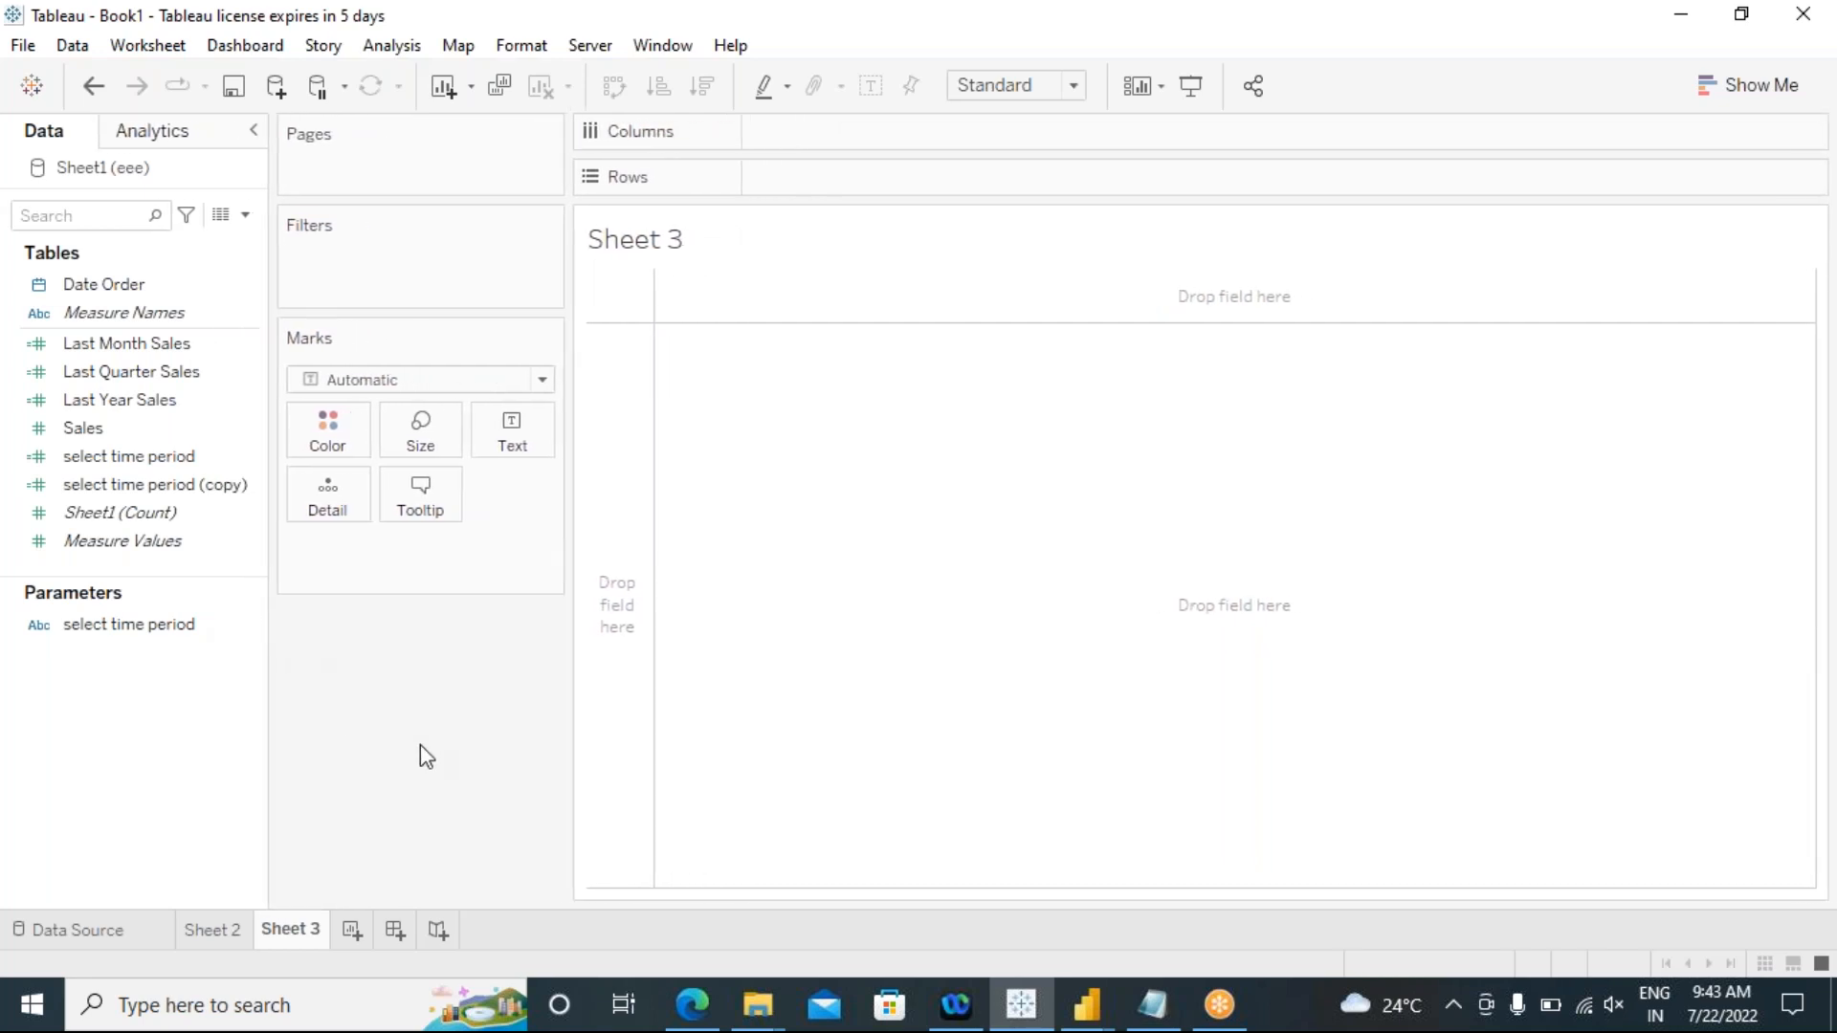
{"action": "left_click_drag", "start_coordinate": [571, 597], "coordinate": [519, 603]}
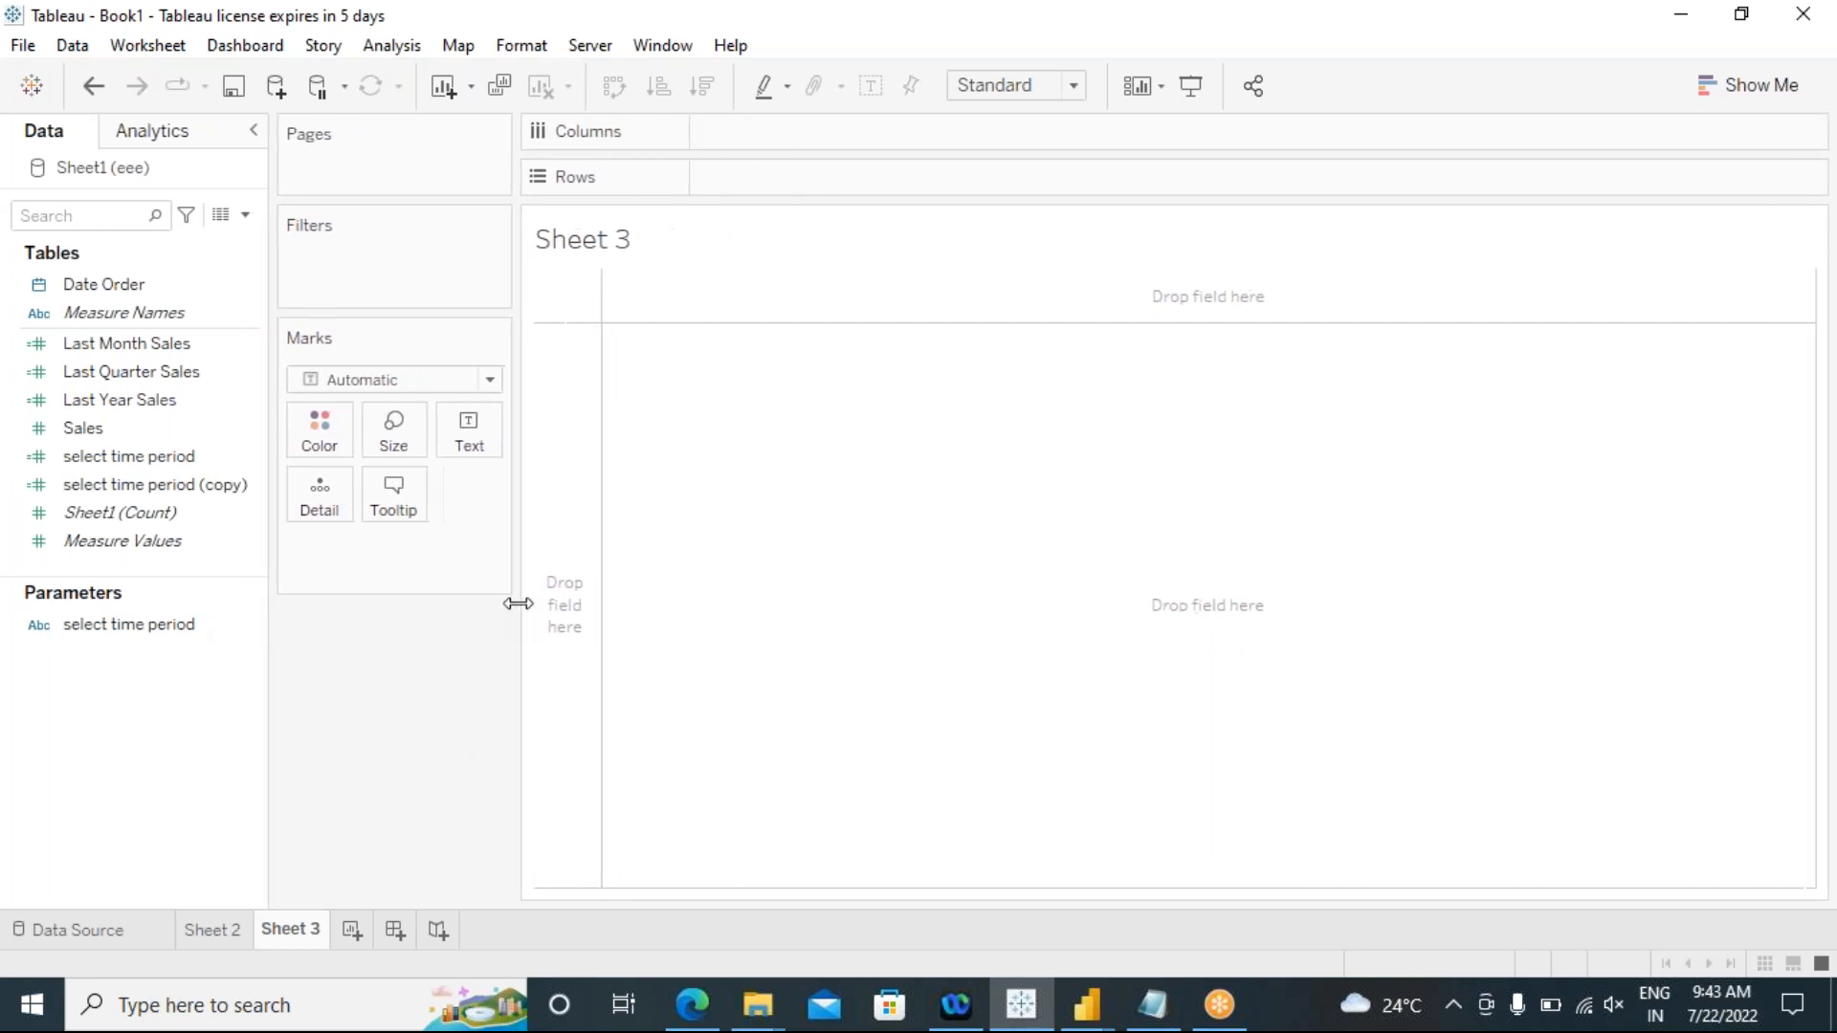
{"action": "left_click", "coordinate": [151, 433]}
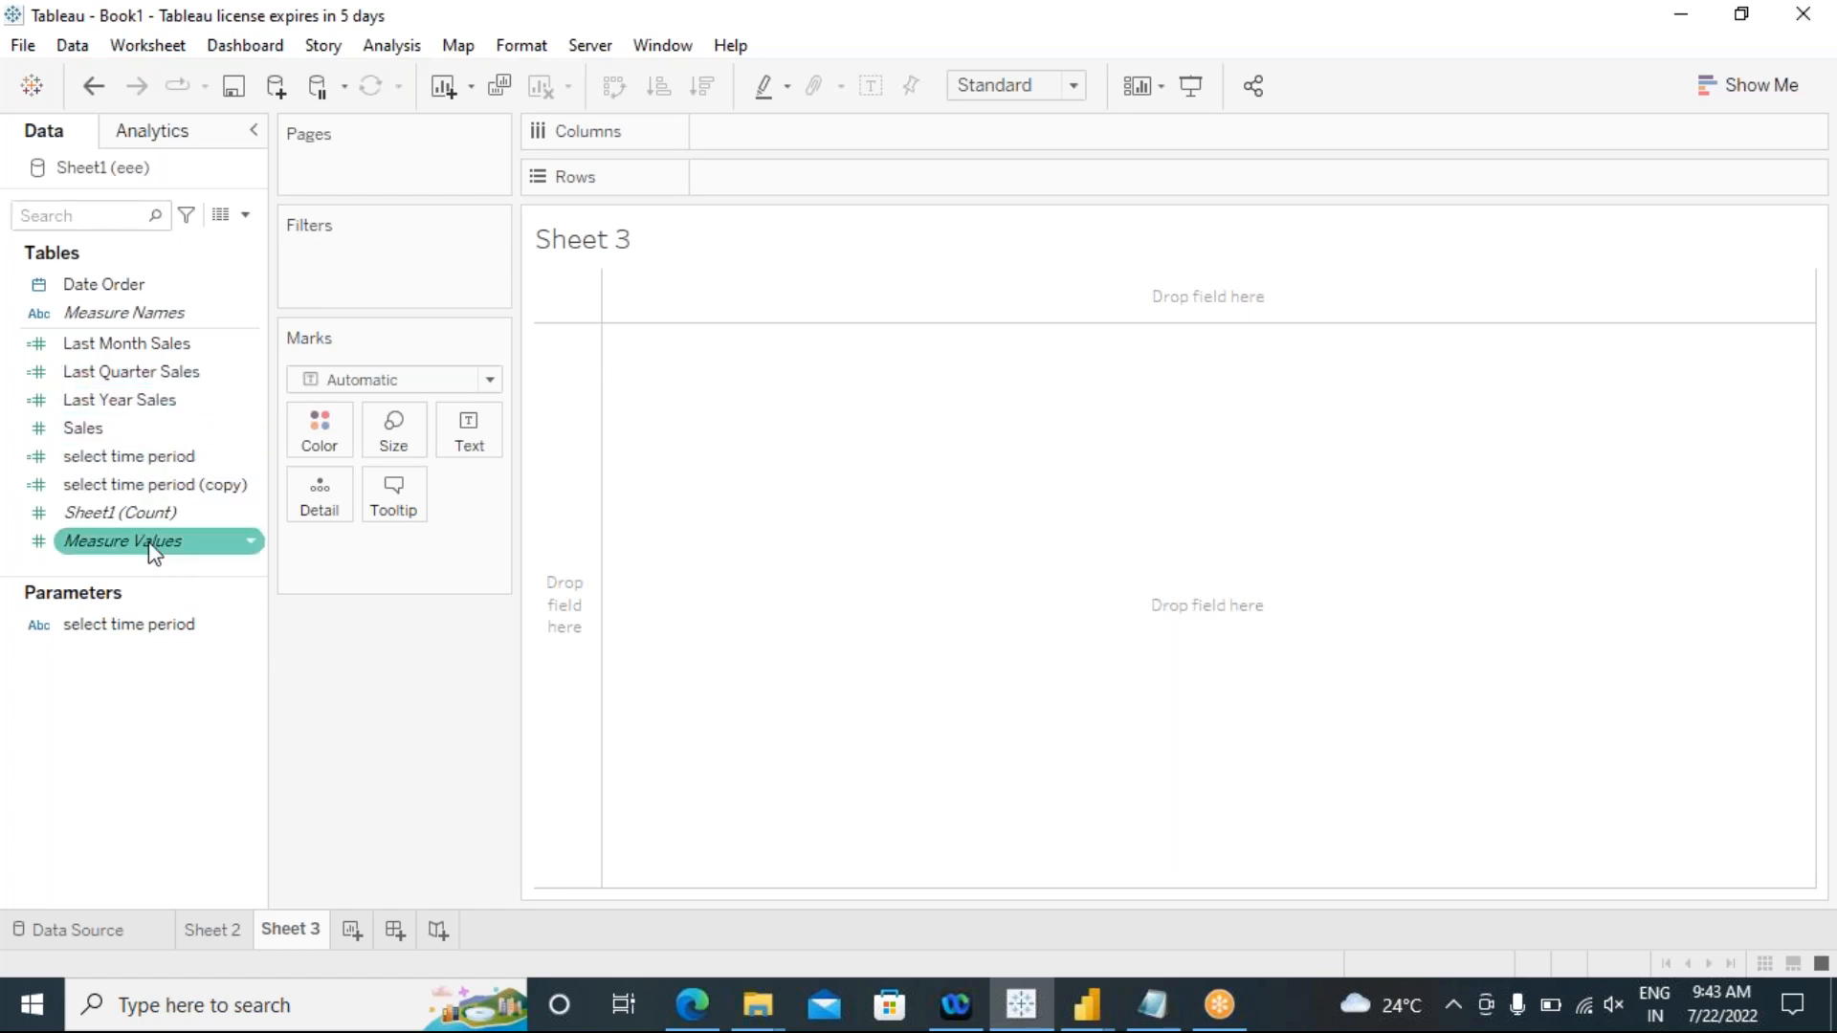
Step: Connect the workbook to the saved data source Sample - Superstore
{"action": "left_click", "coordinate": [32, 86]}
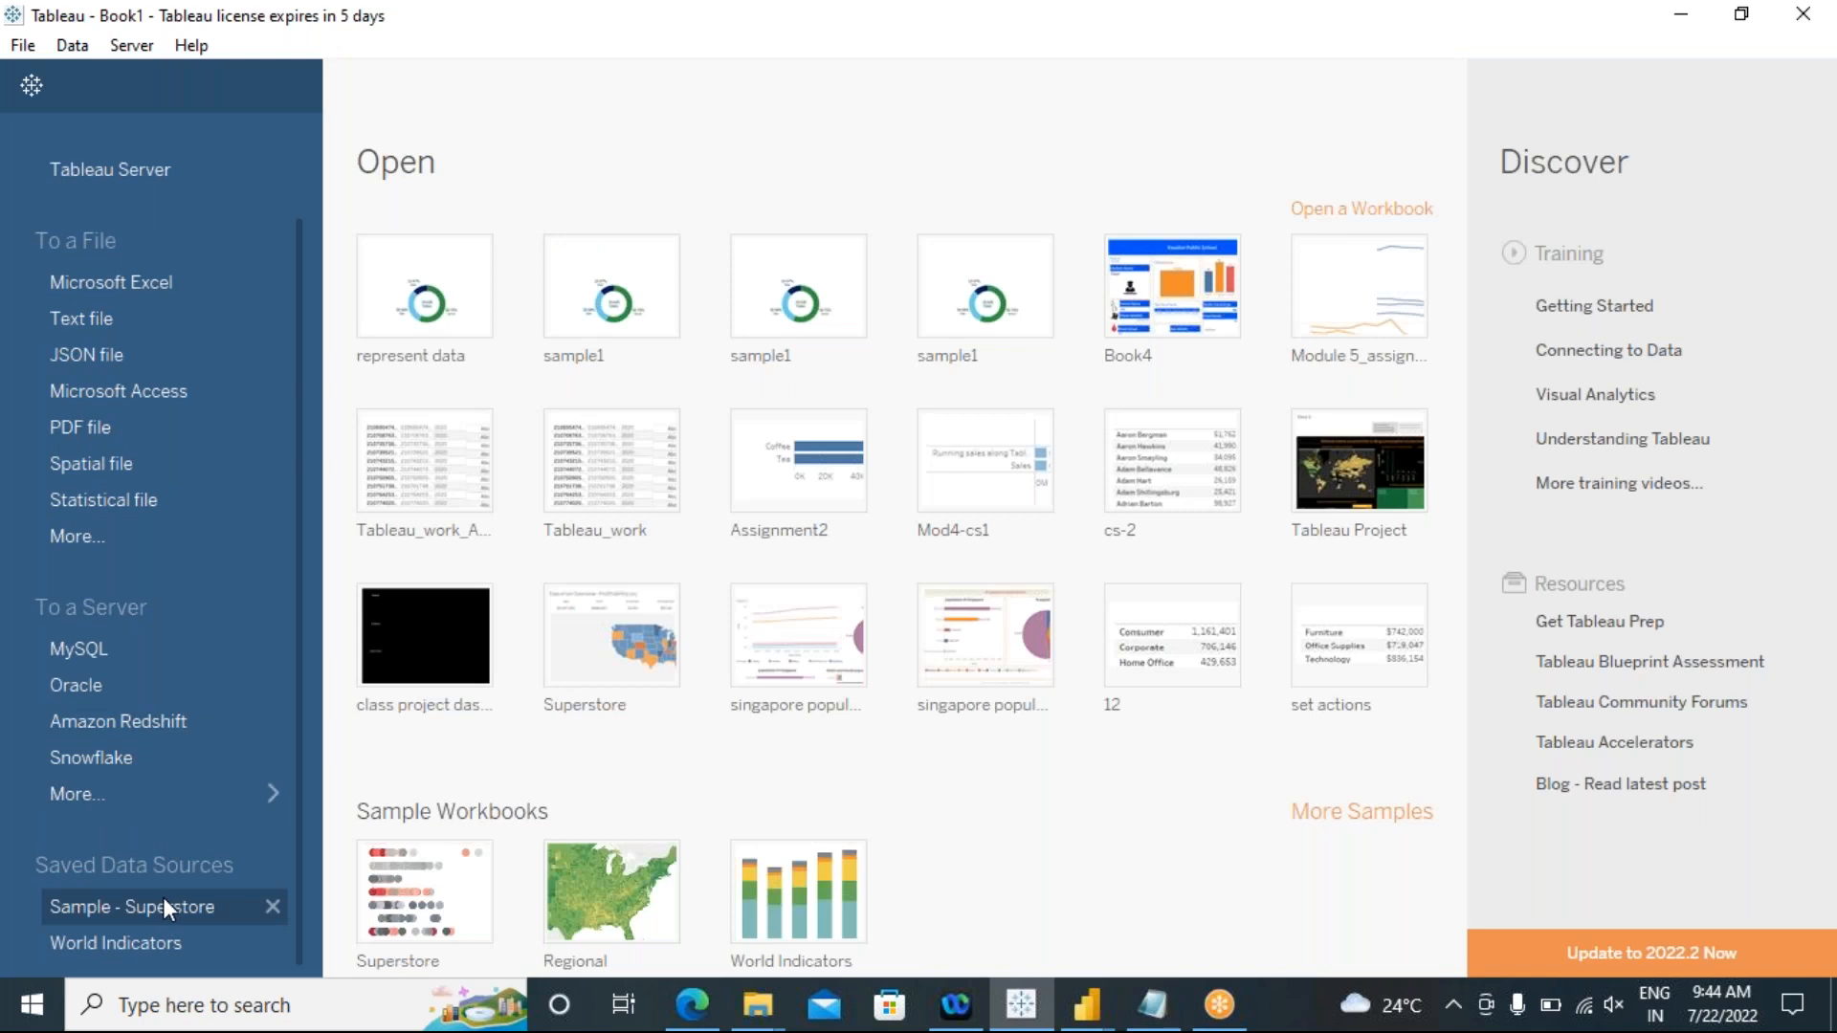
{"action": "left_click", "coordinate": [163, 904]}
{"action": "left_click_drag", "start_coordinate": [255, 532], "coordinate": [255, 442]}
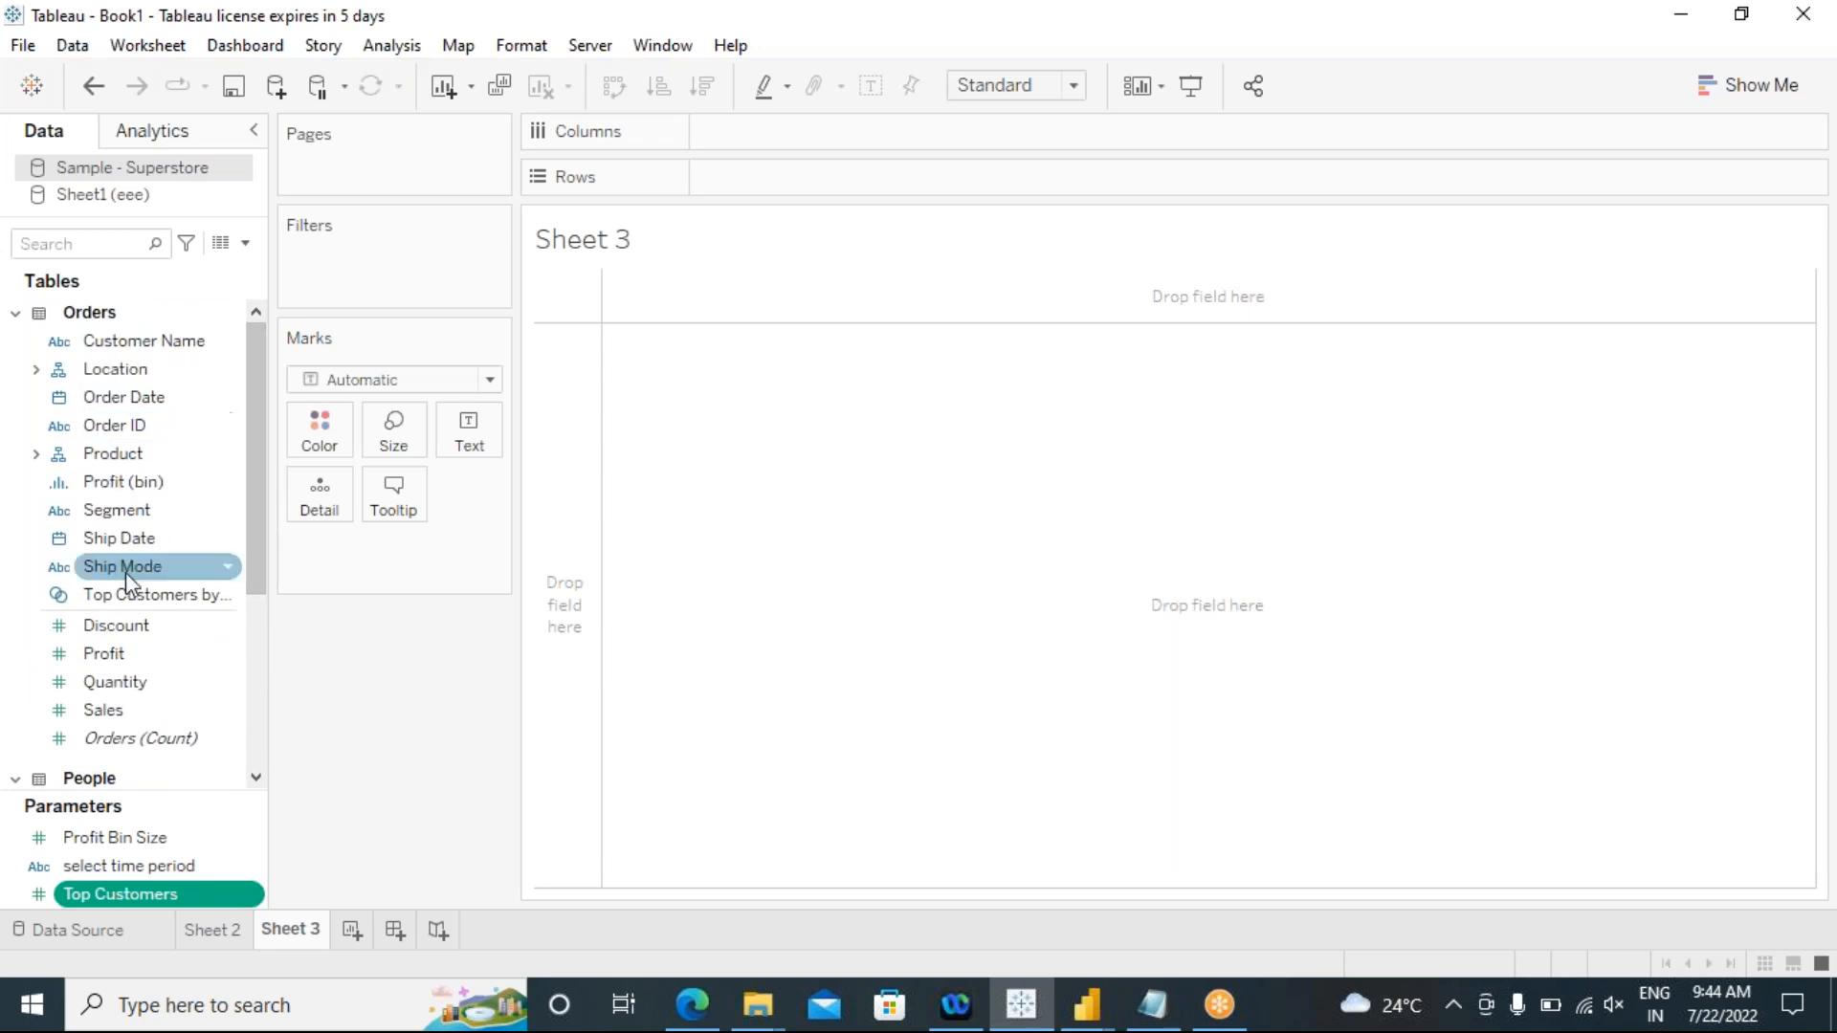
Step: Place Segment on Rows and Category from the Product hierarchy on Columns
{"action": "left_click", "coordinate": [134, 517]}
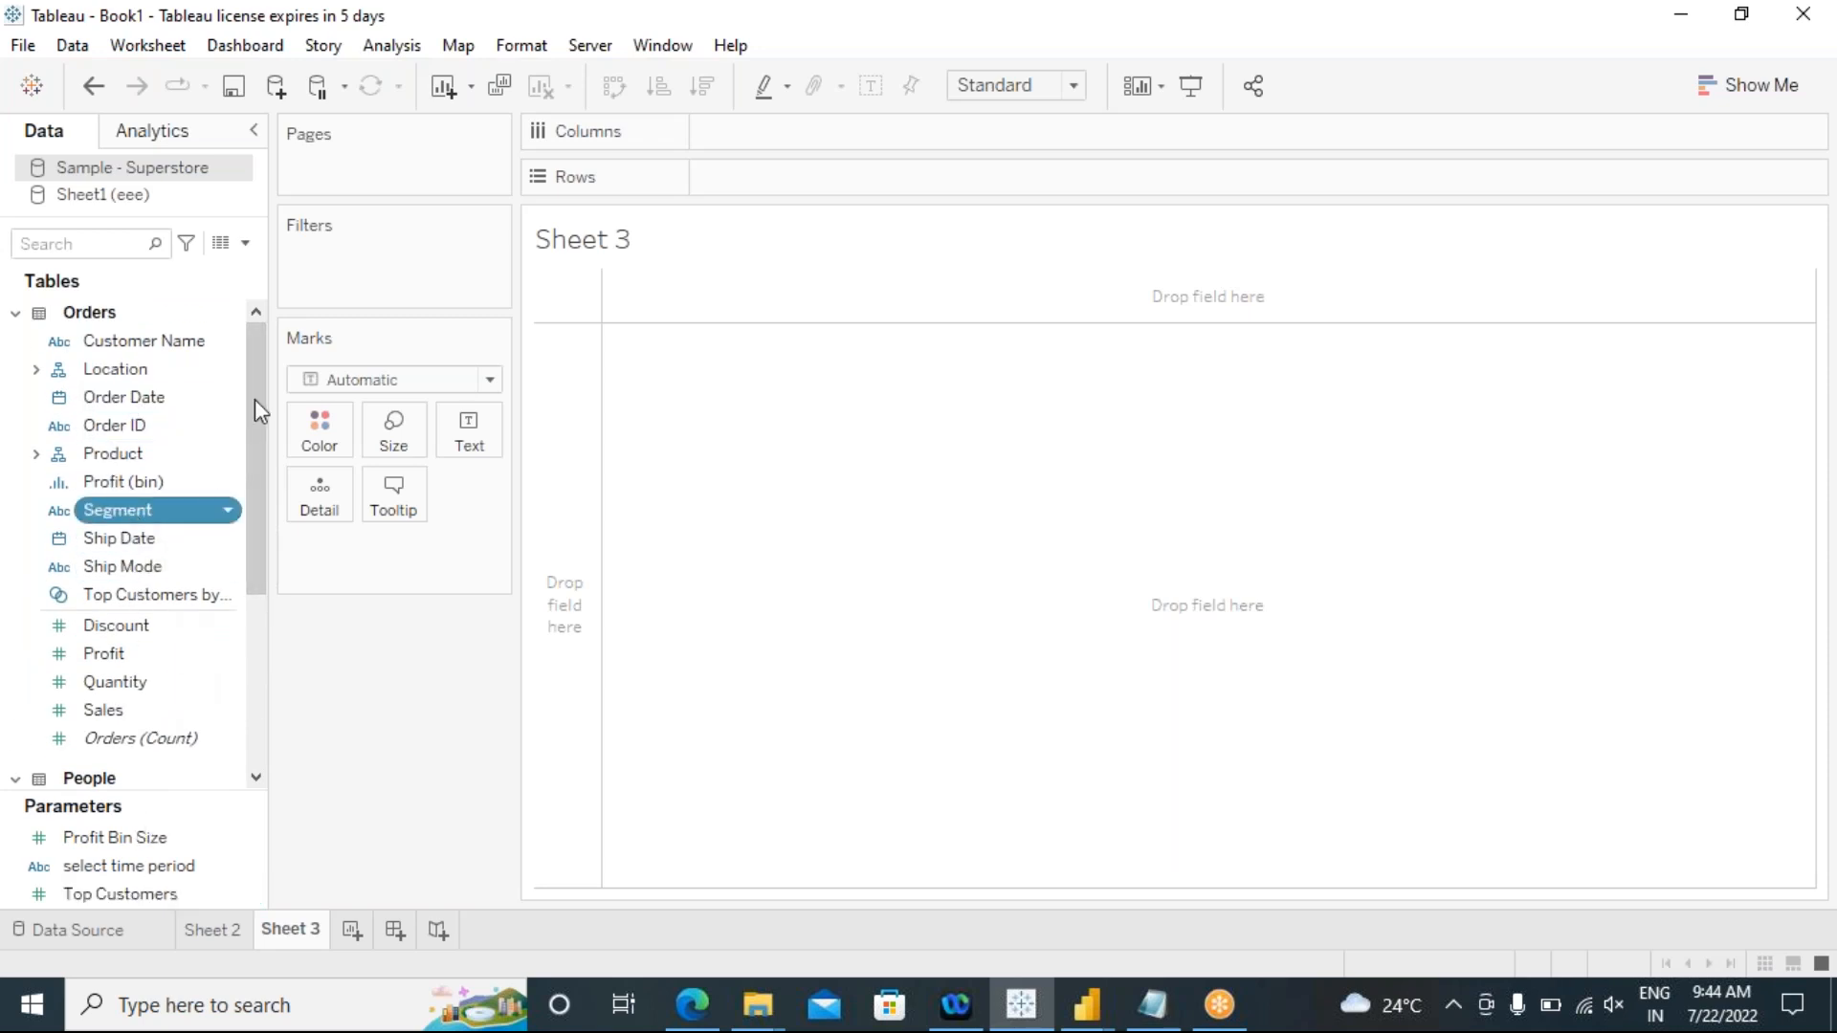
{"action": "left_click_drag", "start_coordinate": [255, 370], "coordinate": [247, 532]}
{"action": "left_click", "coordinate": [131, 699]}
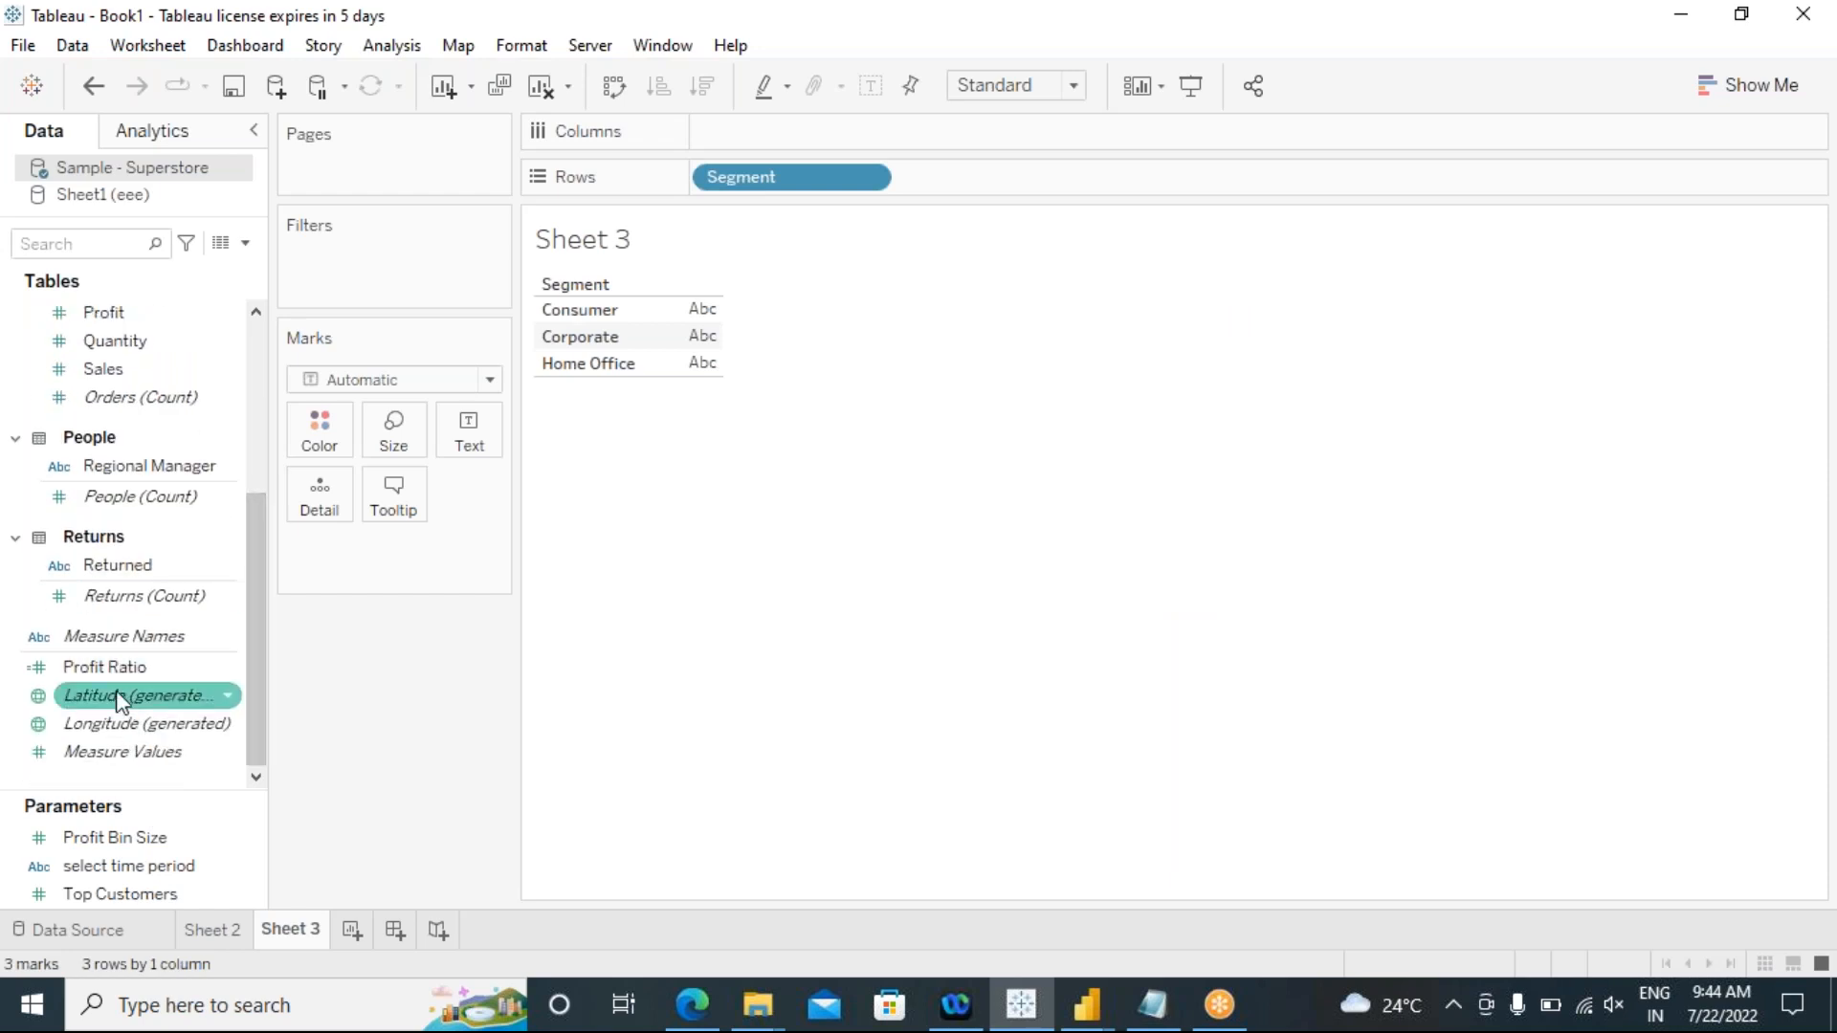
{"action": "scroll", "coordinate": [157, 498], "scroll_direction": "up", "scroll_amount": 5}
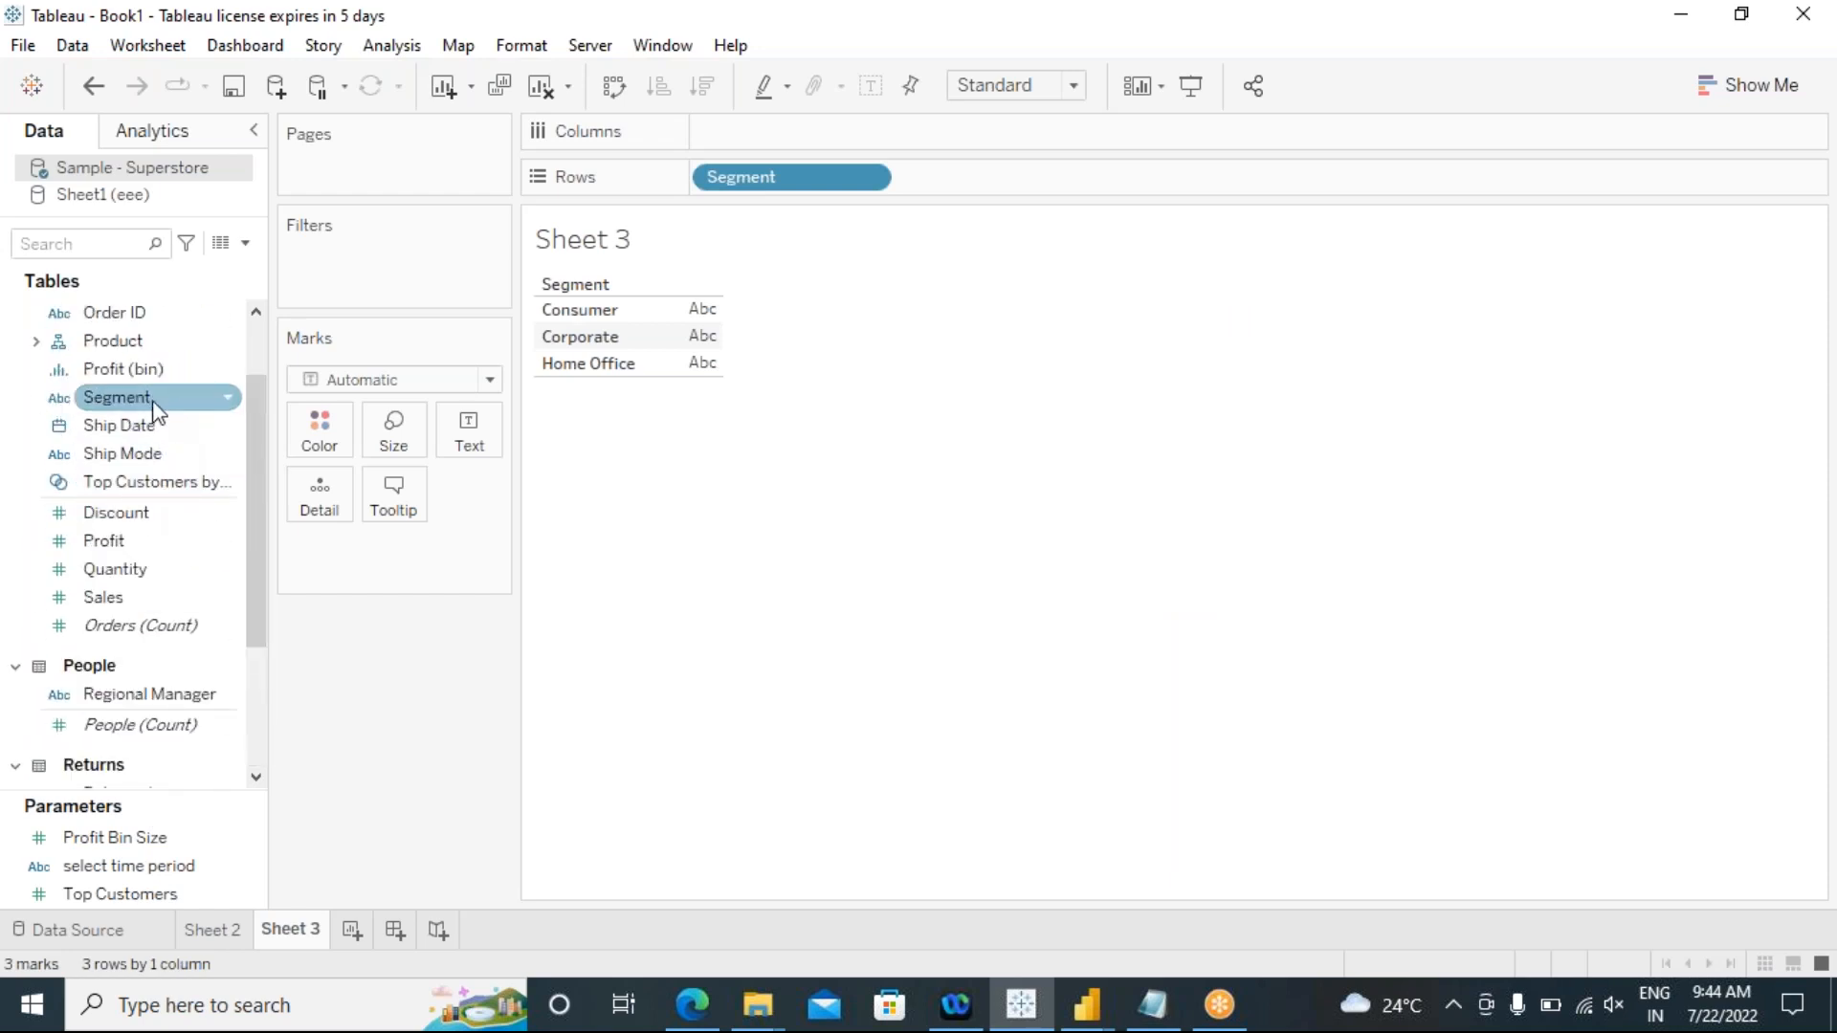
{"action": "scroll", "coordinate": [182, 418], "scroll_direction": "up", "scroll_amount": 2}
{"action": "left_click", "coordinate": [44, 460]}
{"action": "left_click", "coordinate": [37, 454]}
{"action": "left_click", "coordinate": [132, 481]}
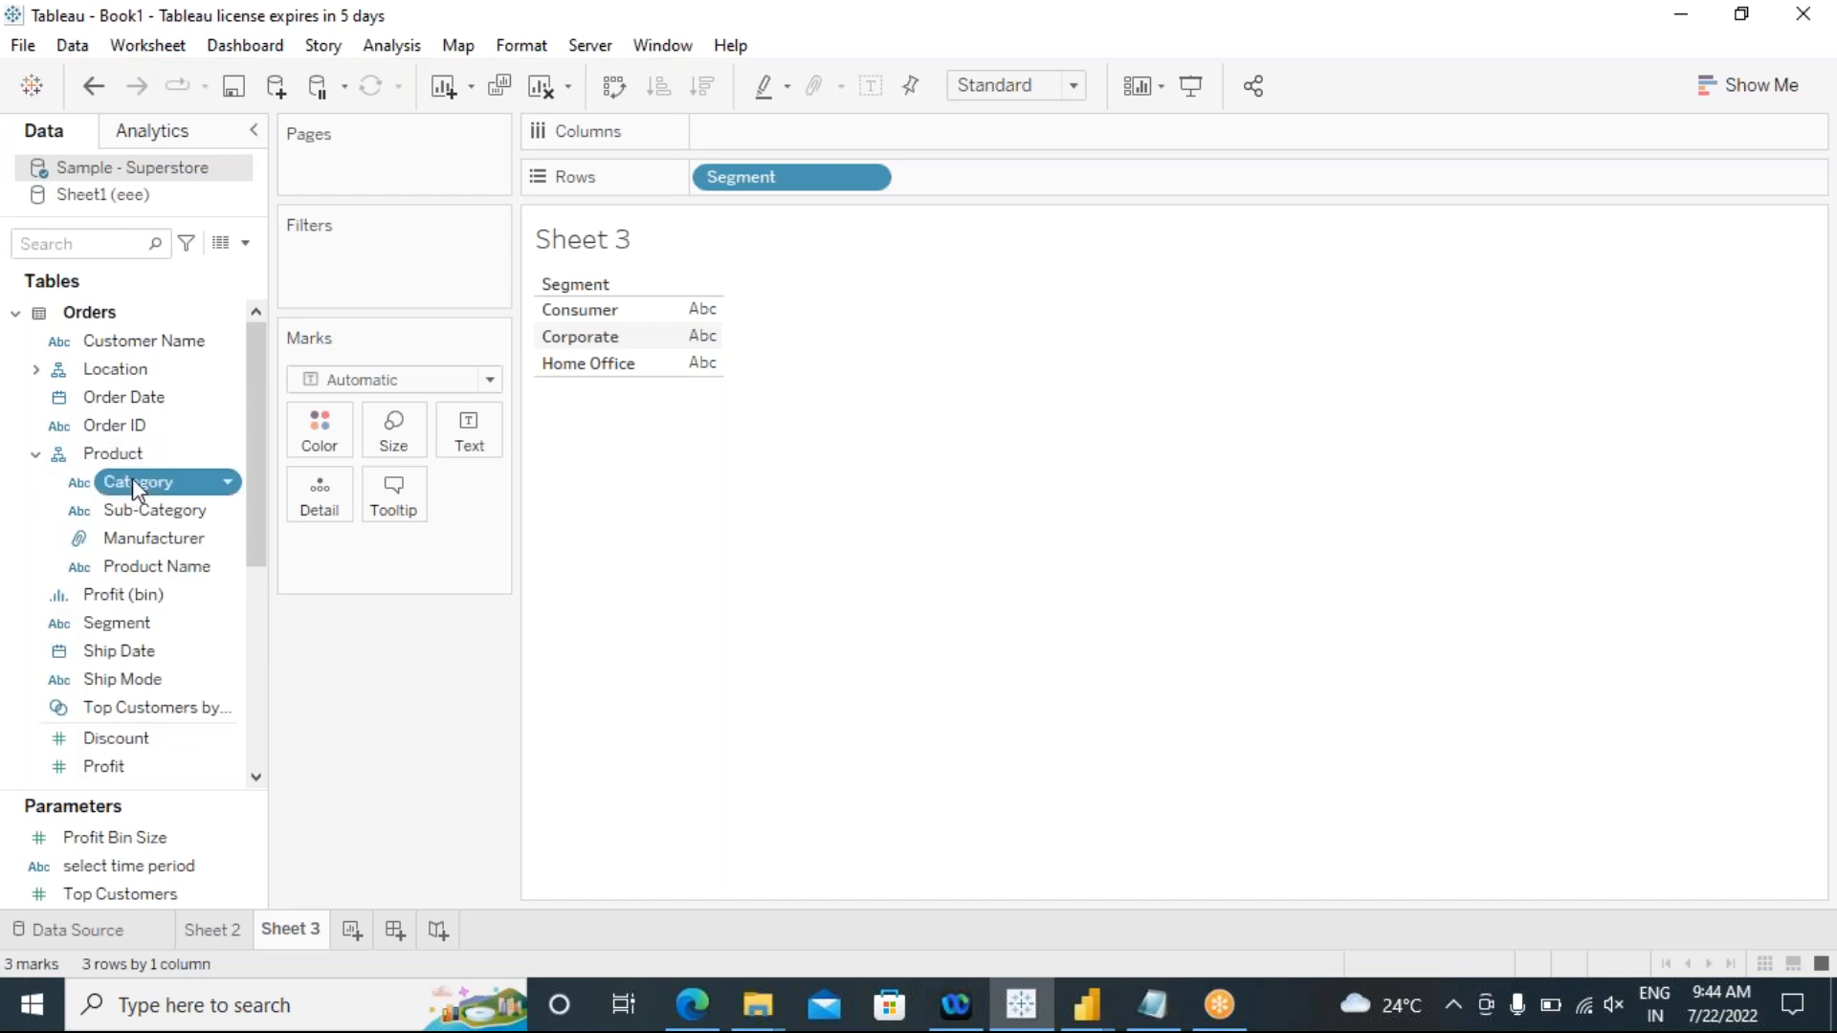
{"action": "double_click", "coordinate": [132, 480]}
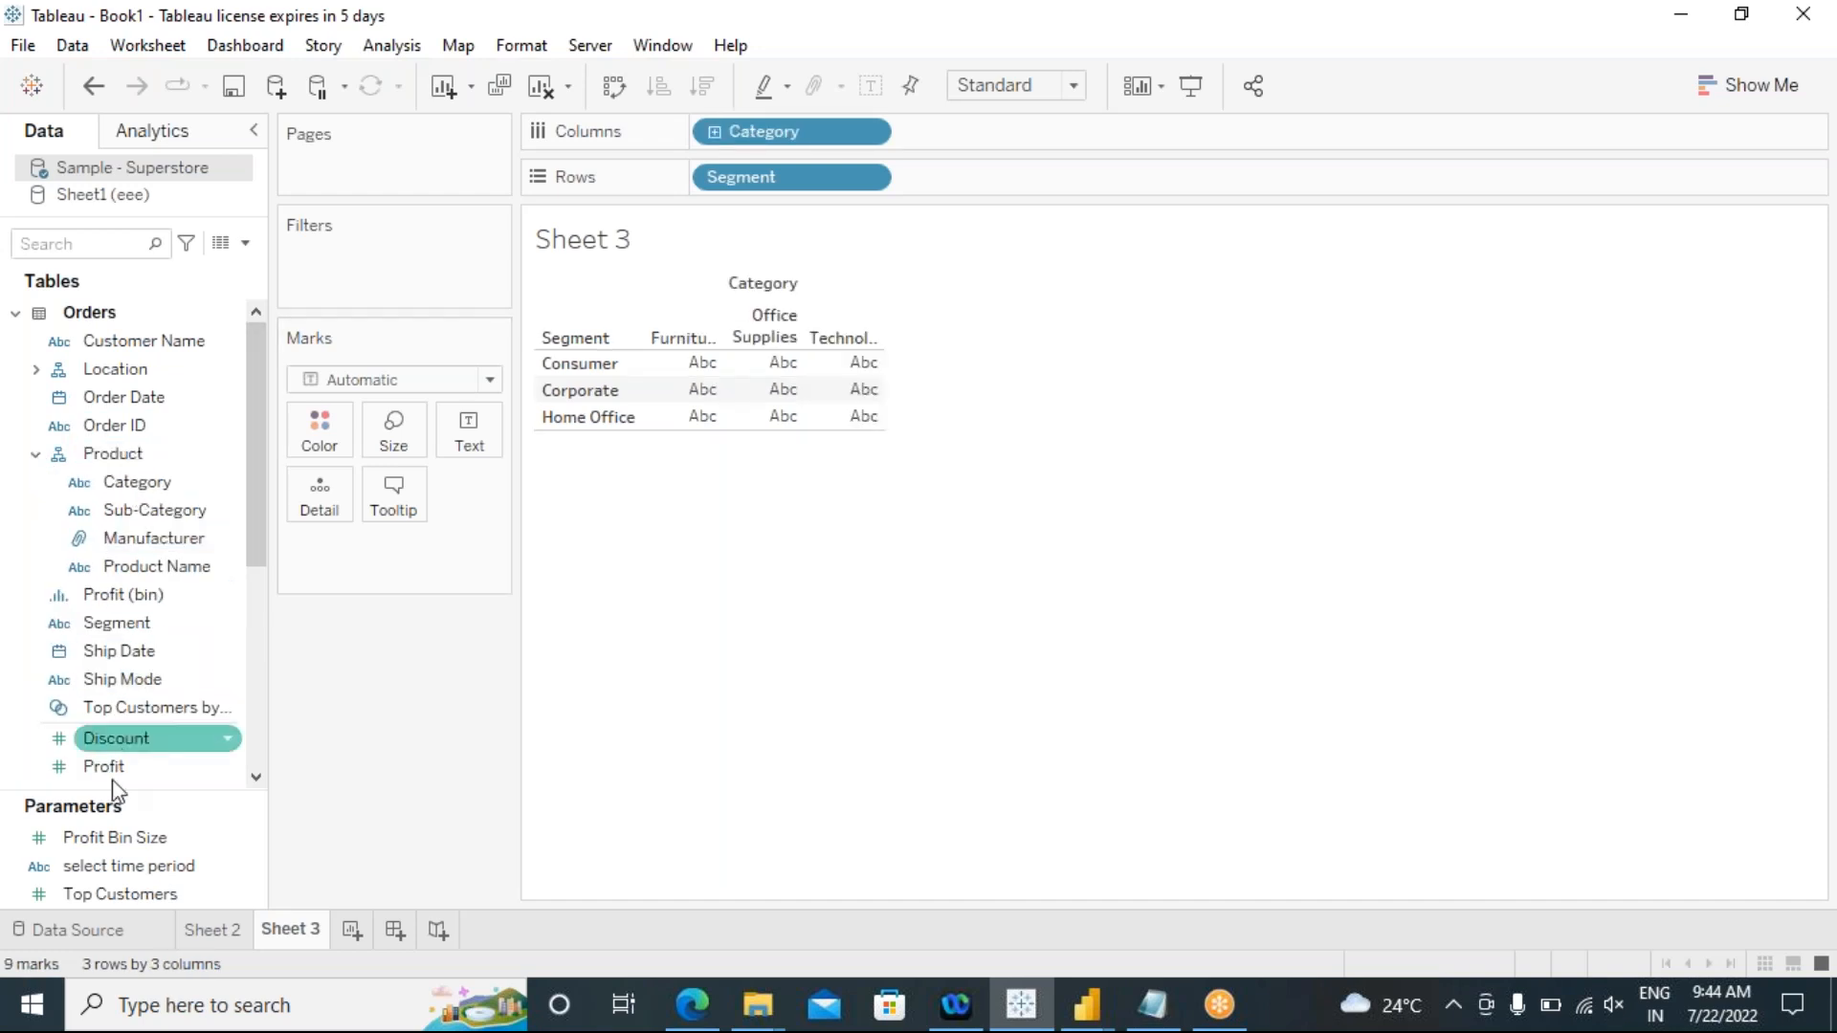
Step: Add Sales to Columns after Category to chart sales as bars per segment and category
{"action": "scroll", "coordinate": [173, 727], "scroll_direction": "down", "scroll_amount": 4}
{"action": "left_click", "coordinate": [172, 720]}
{"action": "scroll", "coordinate": [171, 719], "scroll_direction": "down", "scroll_amount": 1}
{"action": "left_click", "coordinate": [134, 400]}
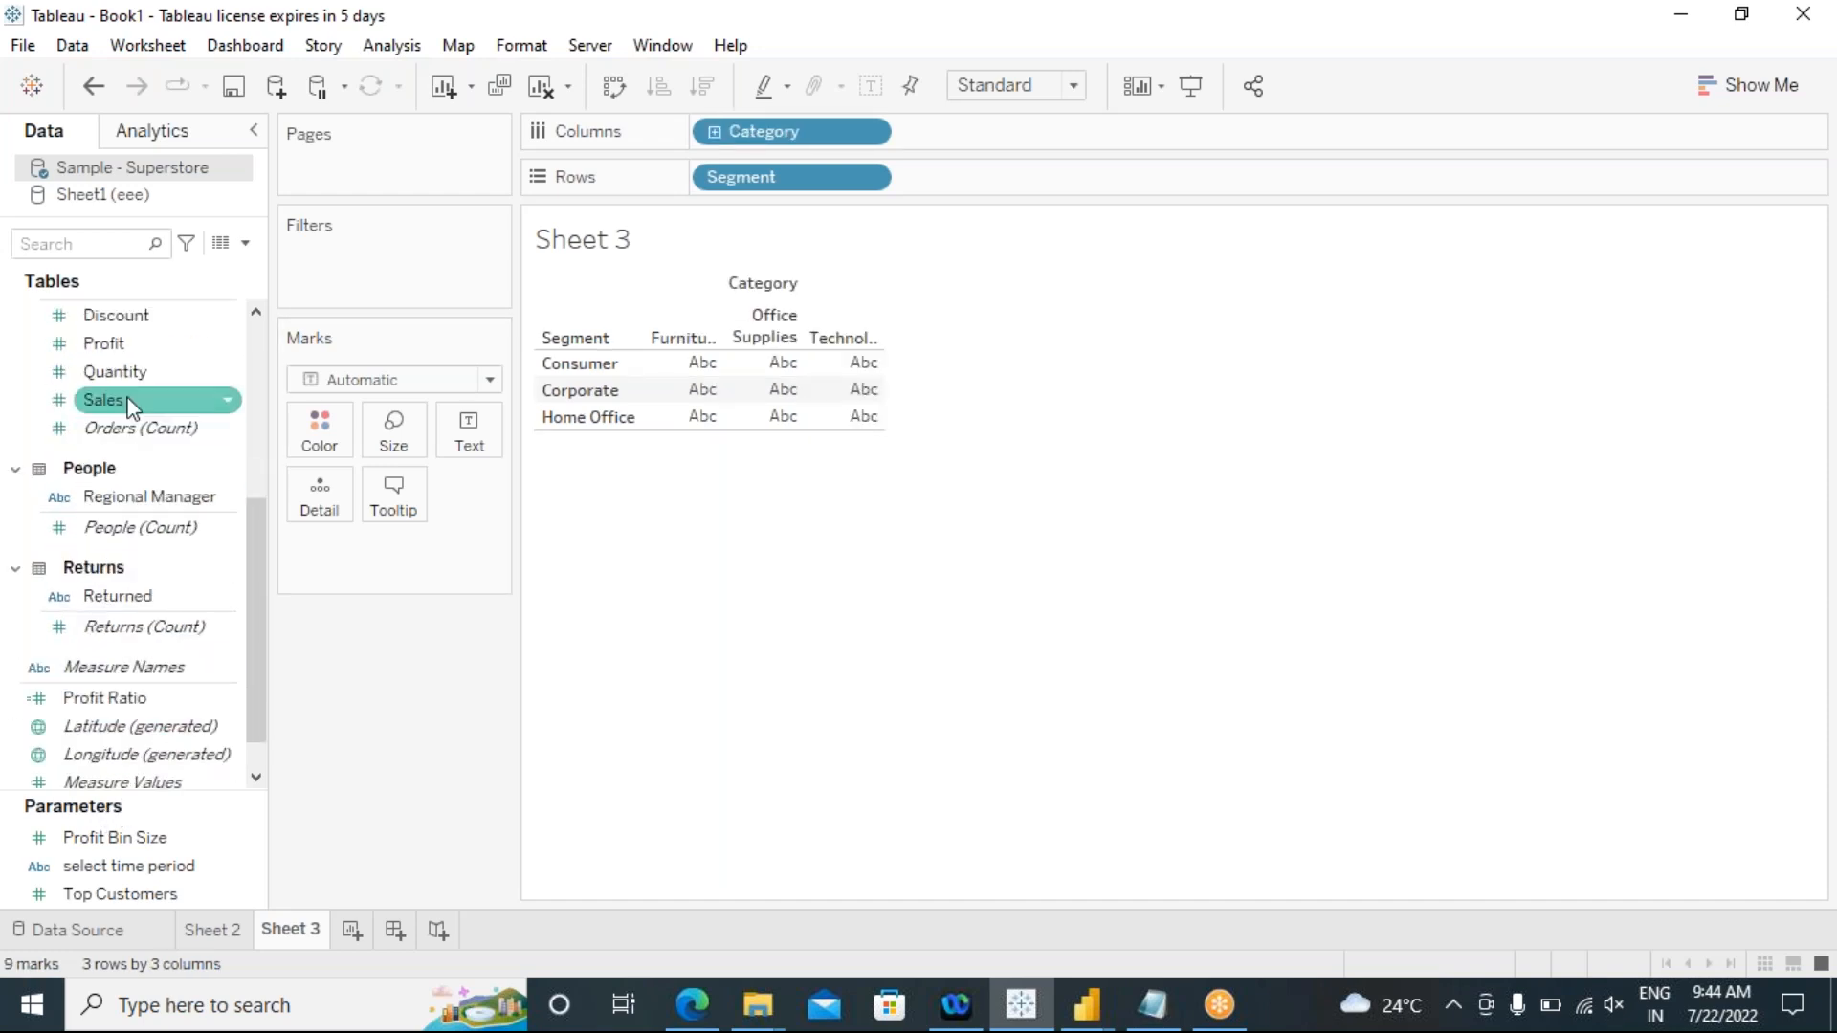
{"action": "left_click_drag", "start_coordinate": [197, 516], "coordinate": [748, 624]}
{"action": "left_click_drag", "start_coordinate": [450, 550], "coordinate": [962, 229]}
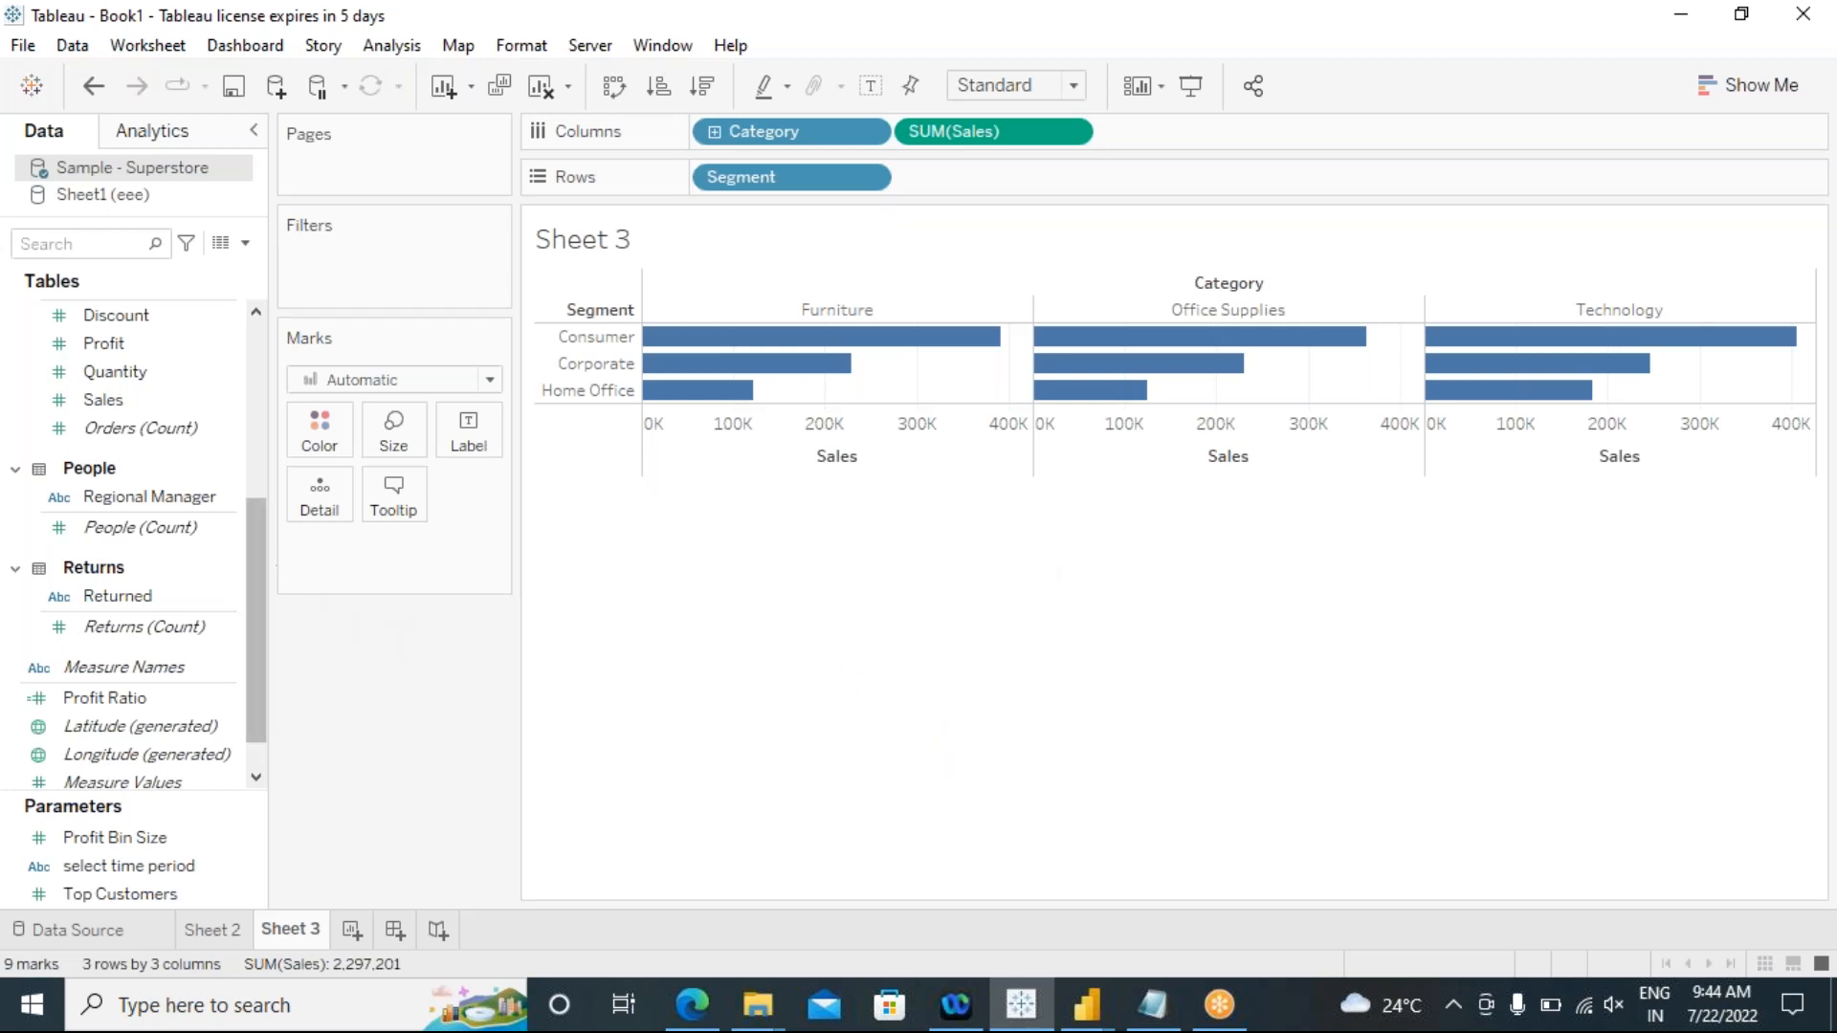
Step: Expand the Location hierarchy and show a filter control for Region on the sheet
{"action": "scroll", "coordinate": [250, 572], "scroll_direction": "up", "scroll_amount": 4}
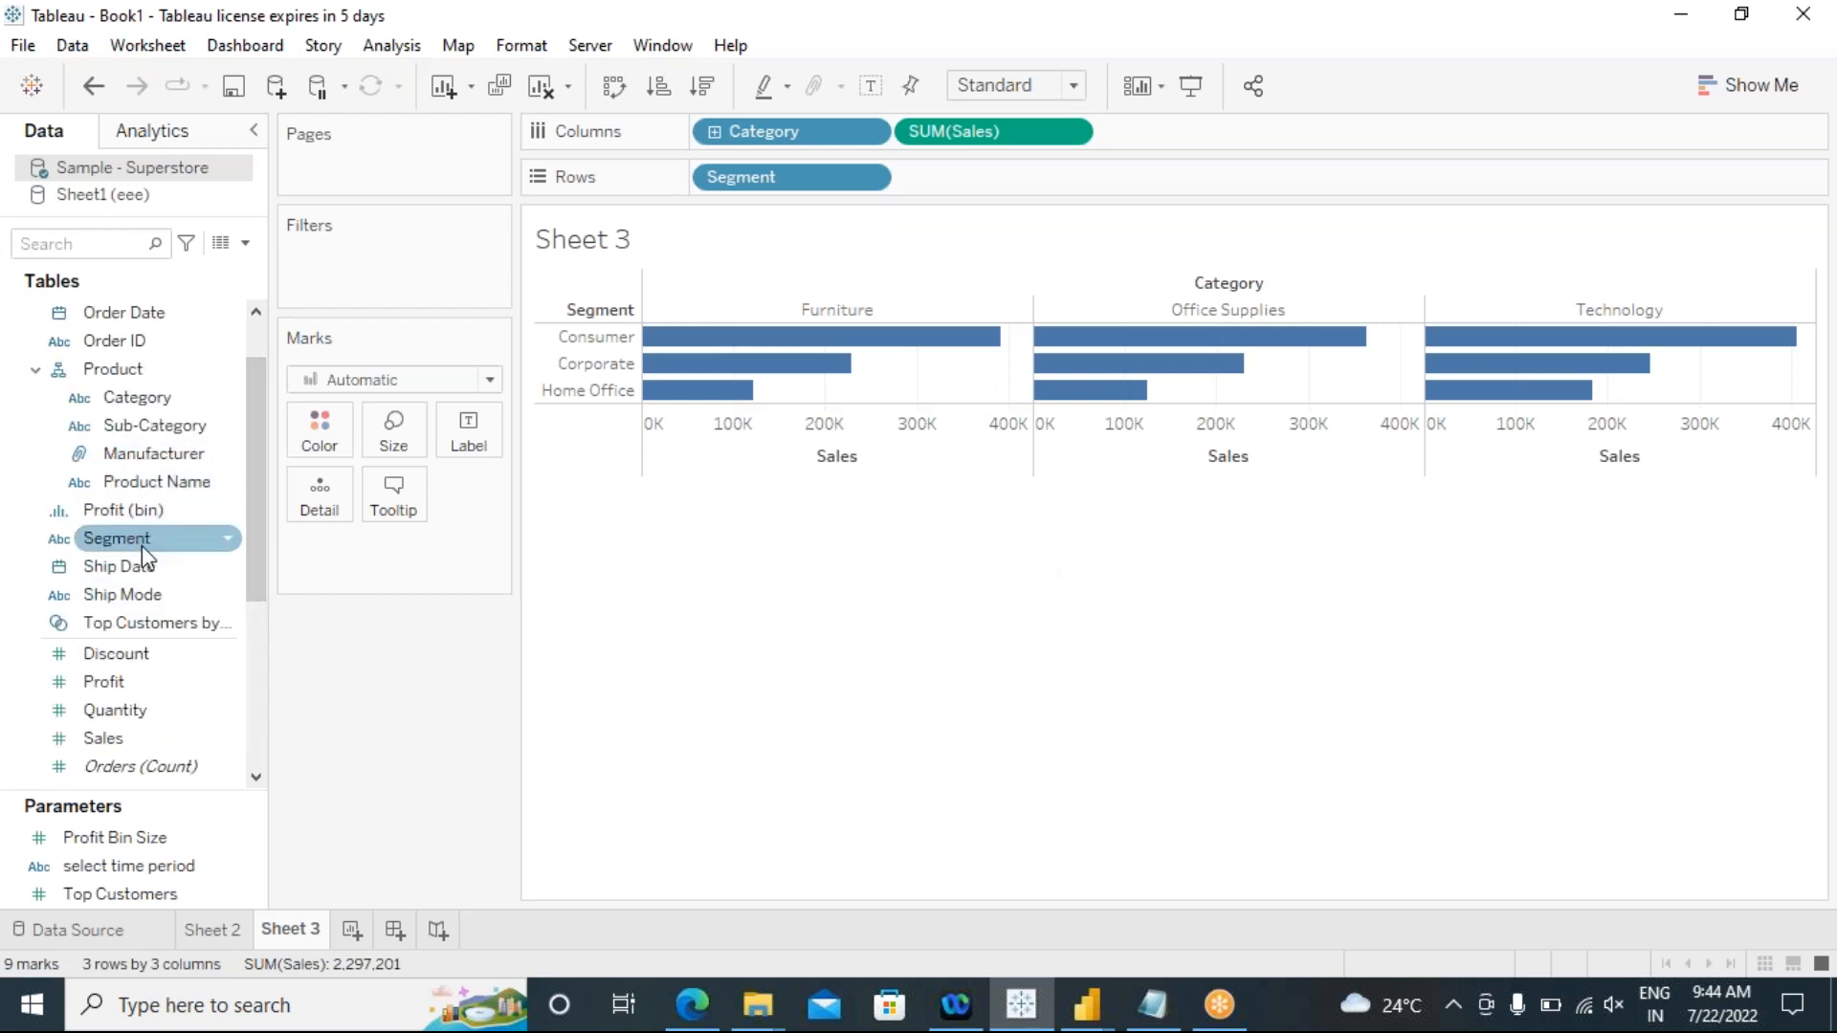
{"action": "scroll", "coordinate": [173, 582], "scroll_direction": "up", "scroll_amount": 2}
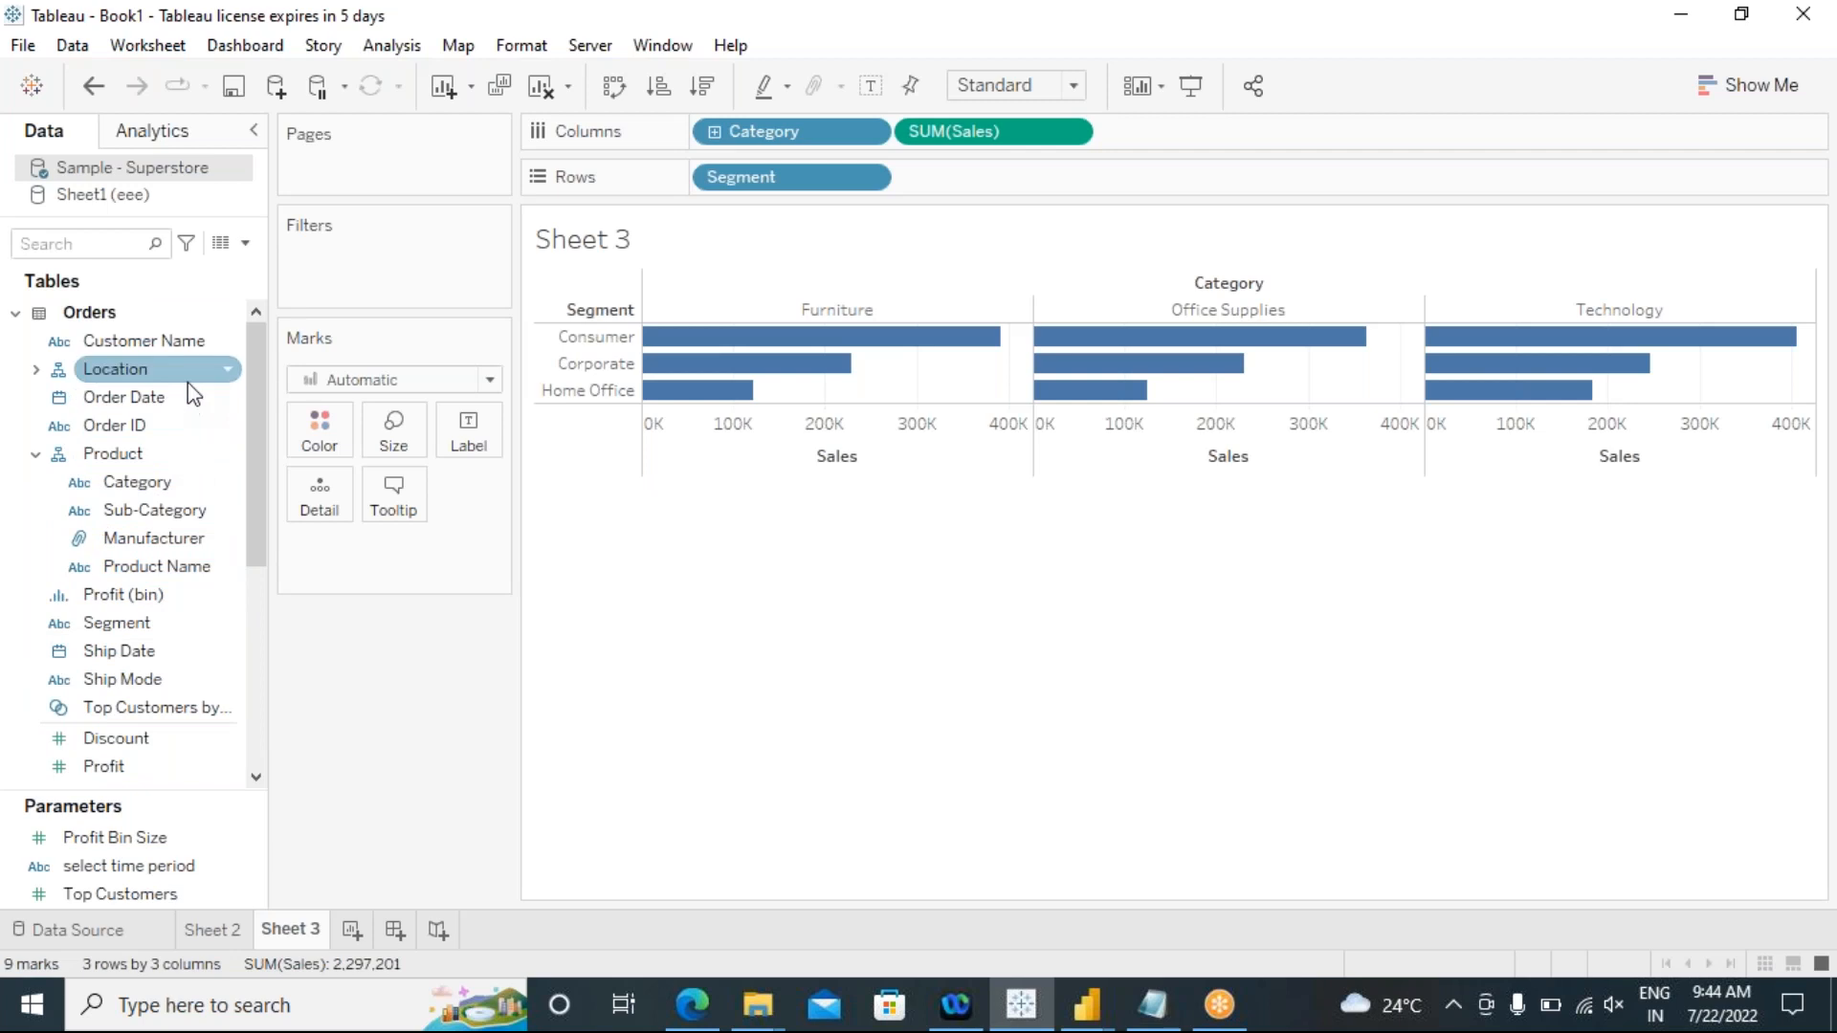
{"action": "scroll", "coordinate": [213, 558], "scroll_direction": "down", "scroll_amount": 2}
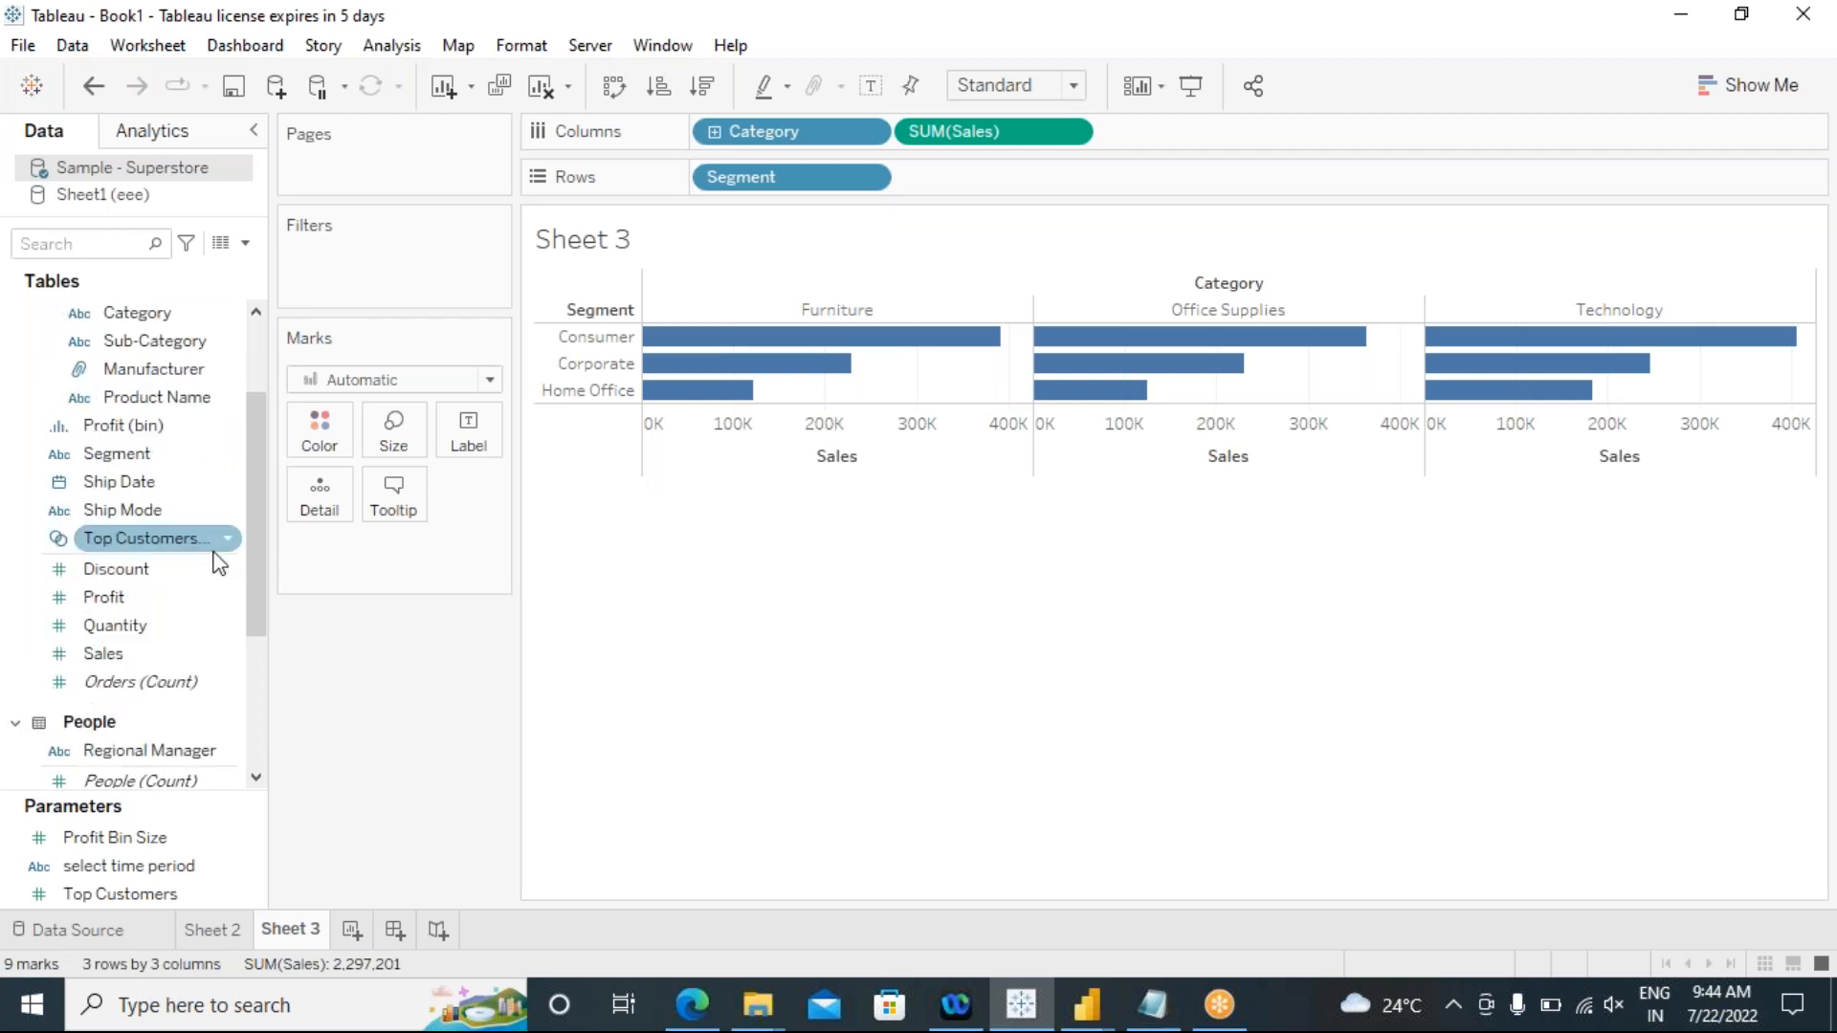
{"action": "scroll", "coordinate": [186, 631], "scroll_direction": "up", "scroll_amount": 2}
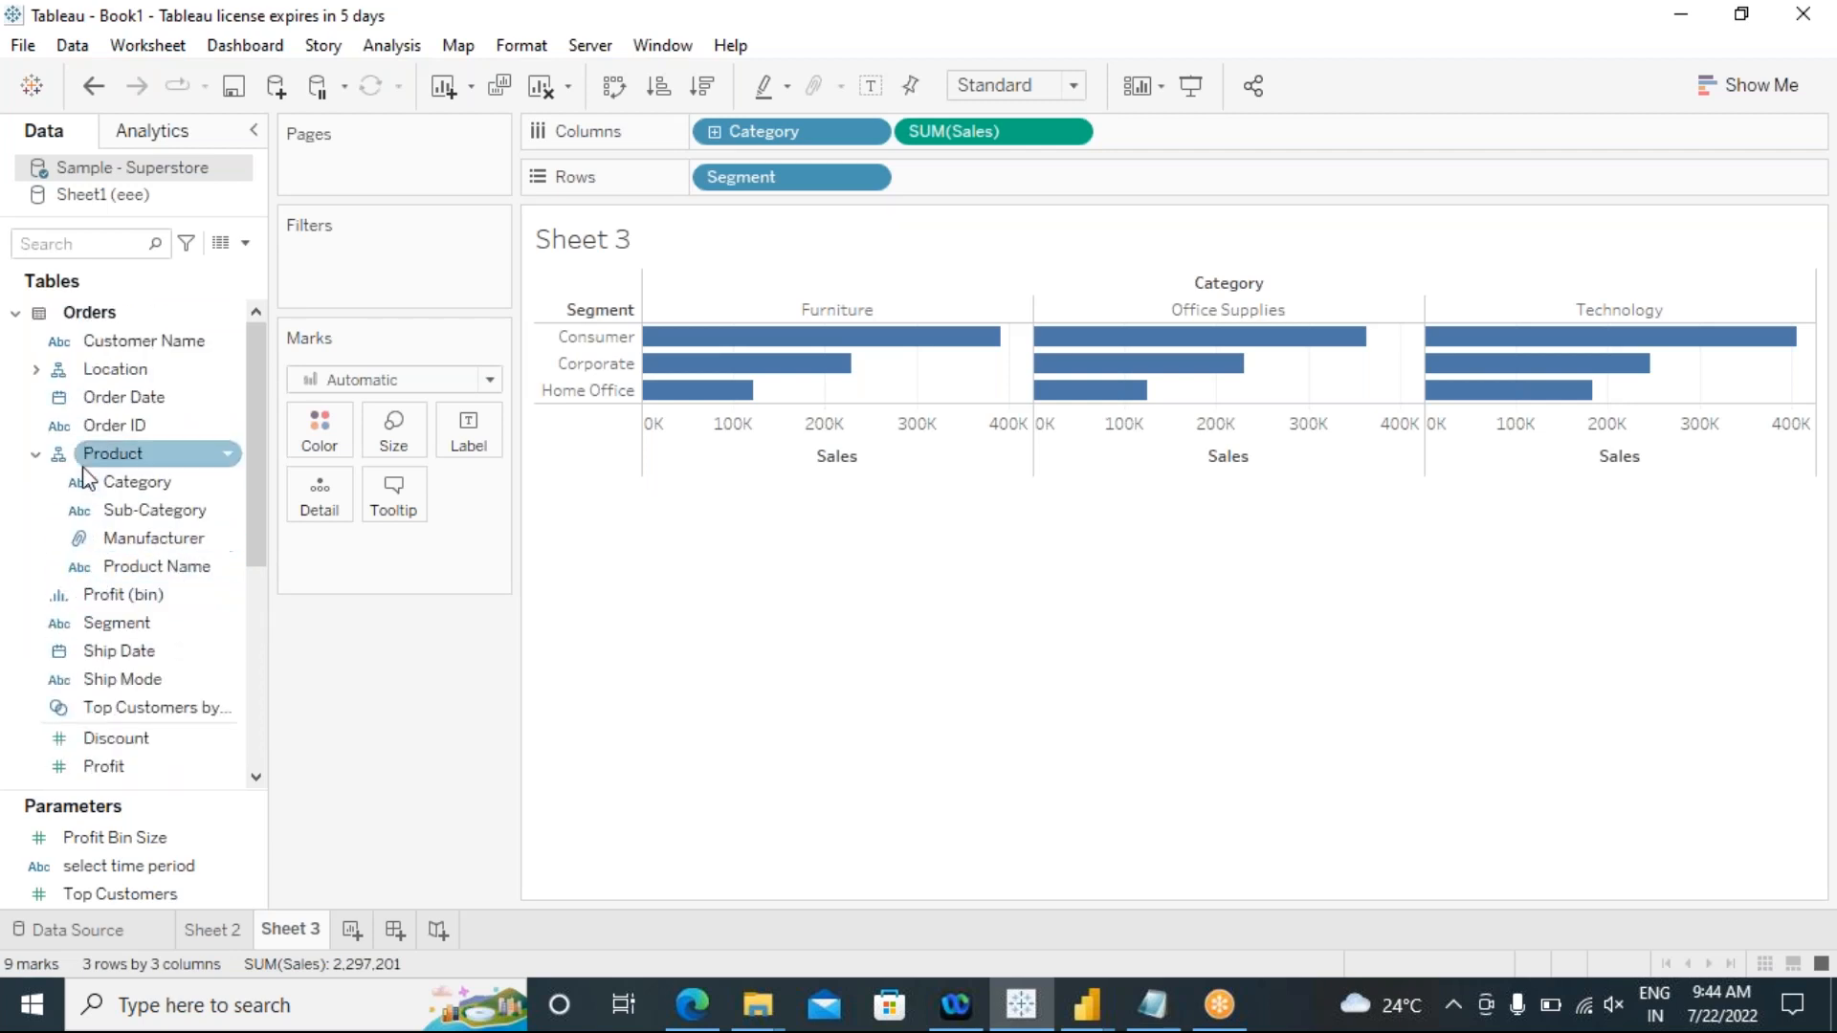
{"action": "left_click", "coordinate": [36, 369]}
{"action": "right_click", "coordinate": [141, 428]}
{"action": "left_click", "coordinate": [189, 465]}
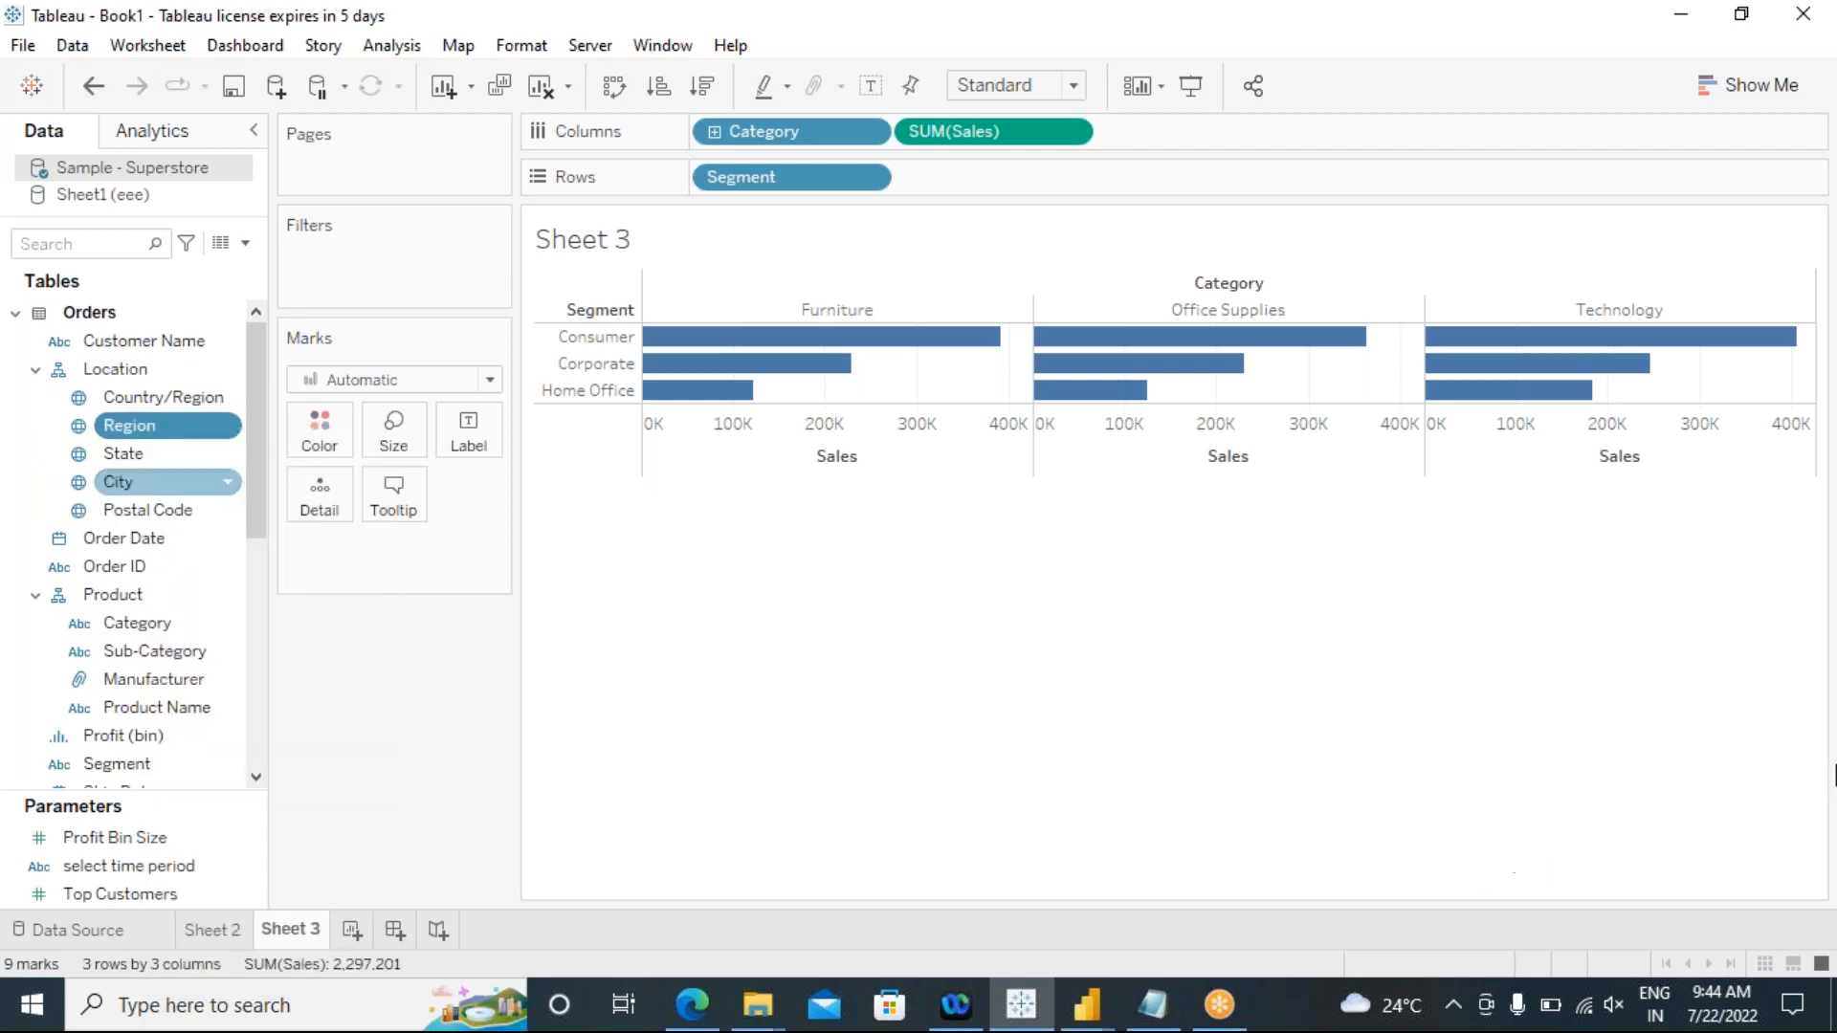
Step: Test the Region filter by narrowing the chart to Central and reselecting South, East and West
{"action": "left_click", "coordinate": [1642, 365]}
{"action": "left_click", "coordinate": [1642, 339]}
{"action": "left_click", "coordinate": [1642, 313]}
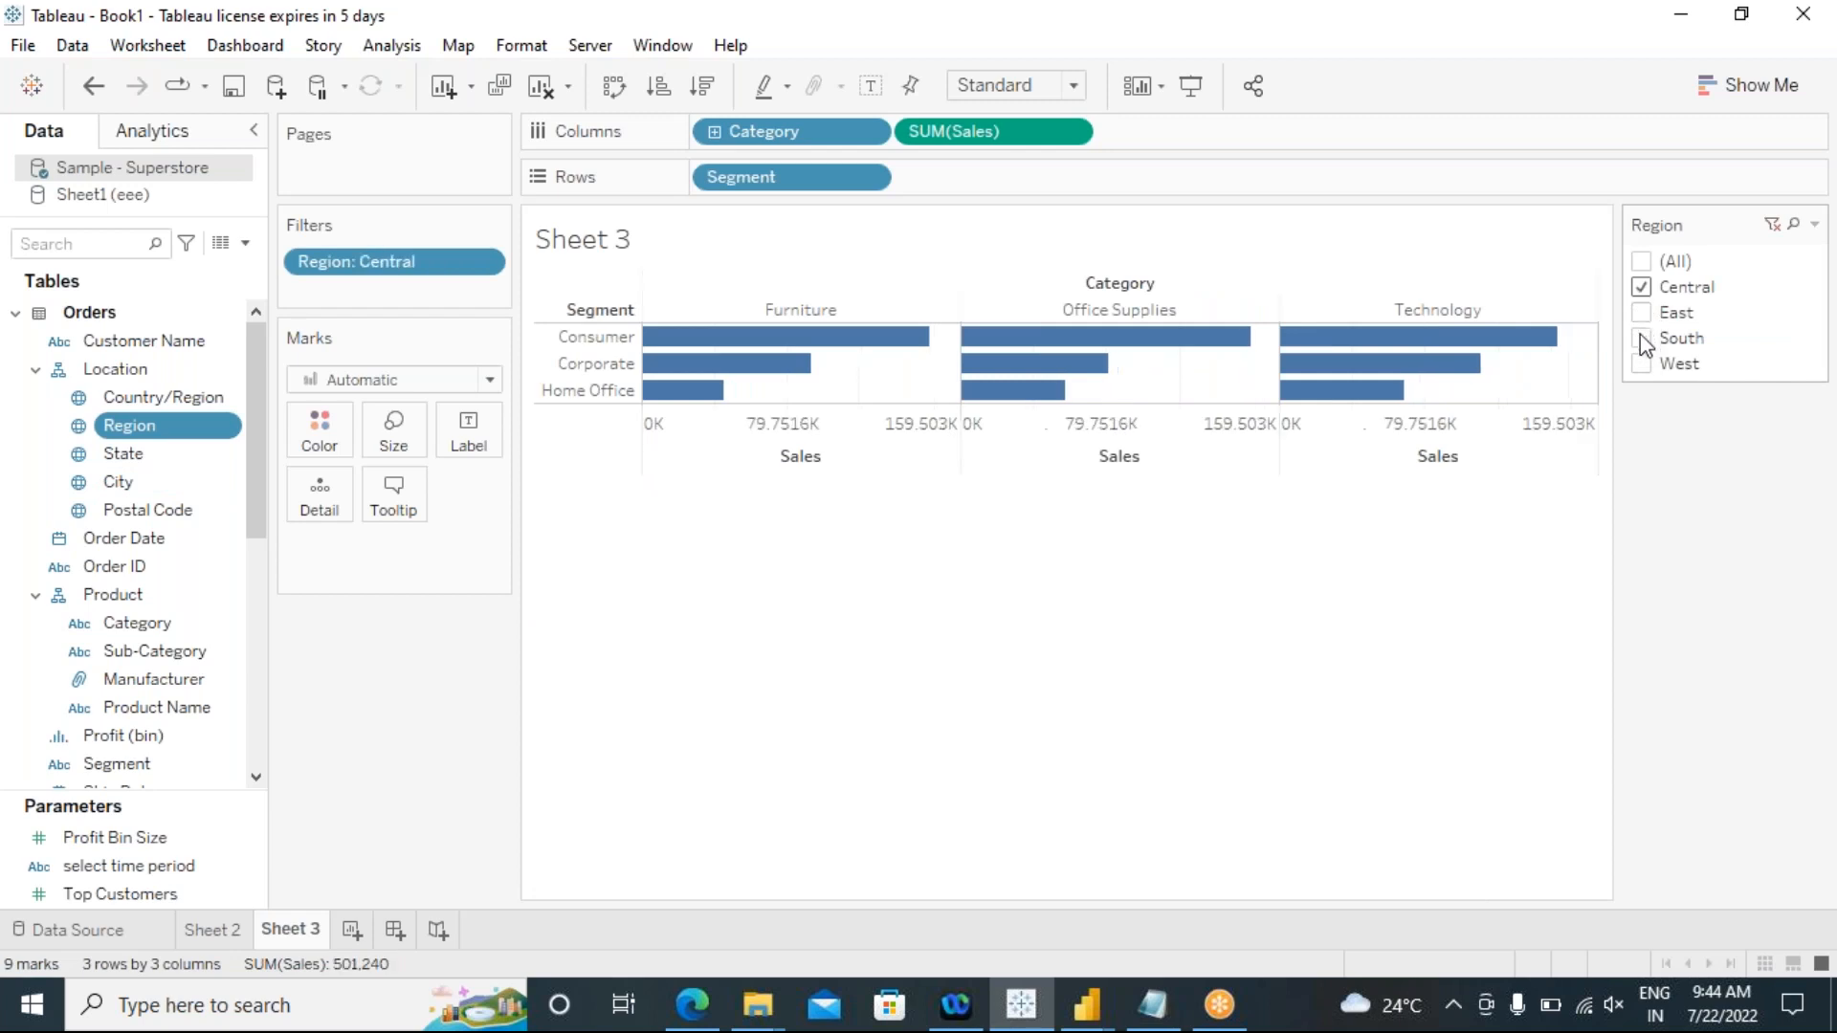
{"action": "left_click", "coordinate": [1642, 339]}
{"action": "left_click", "coordinate": [1642, 312]}
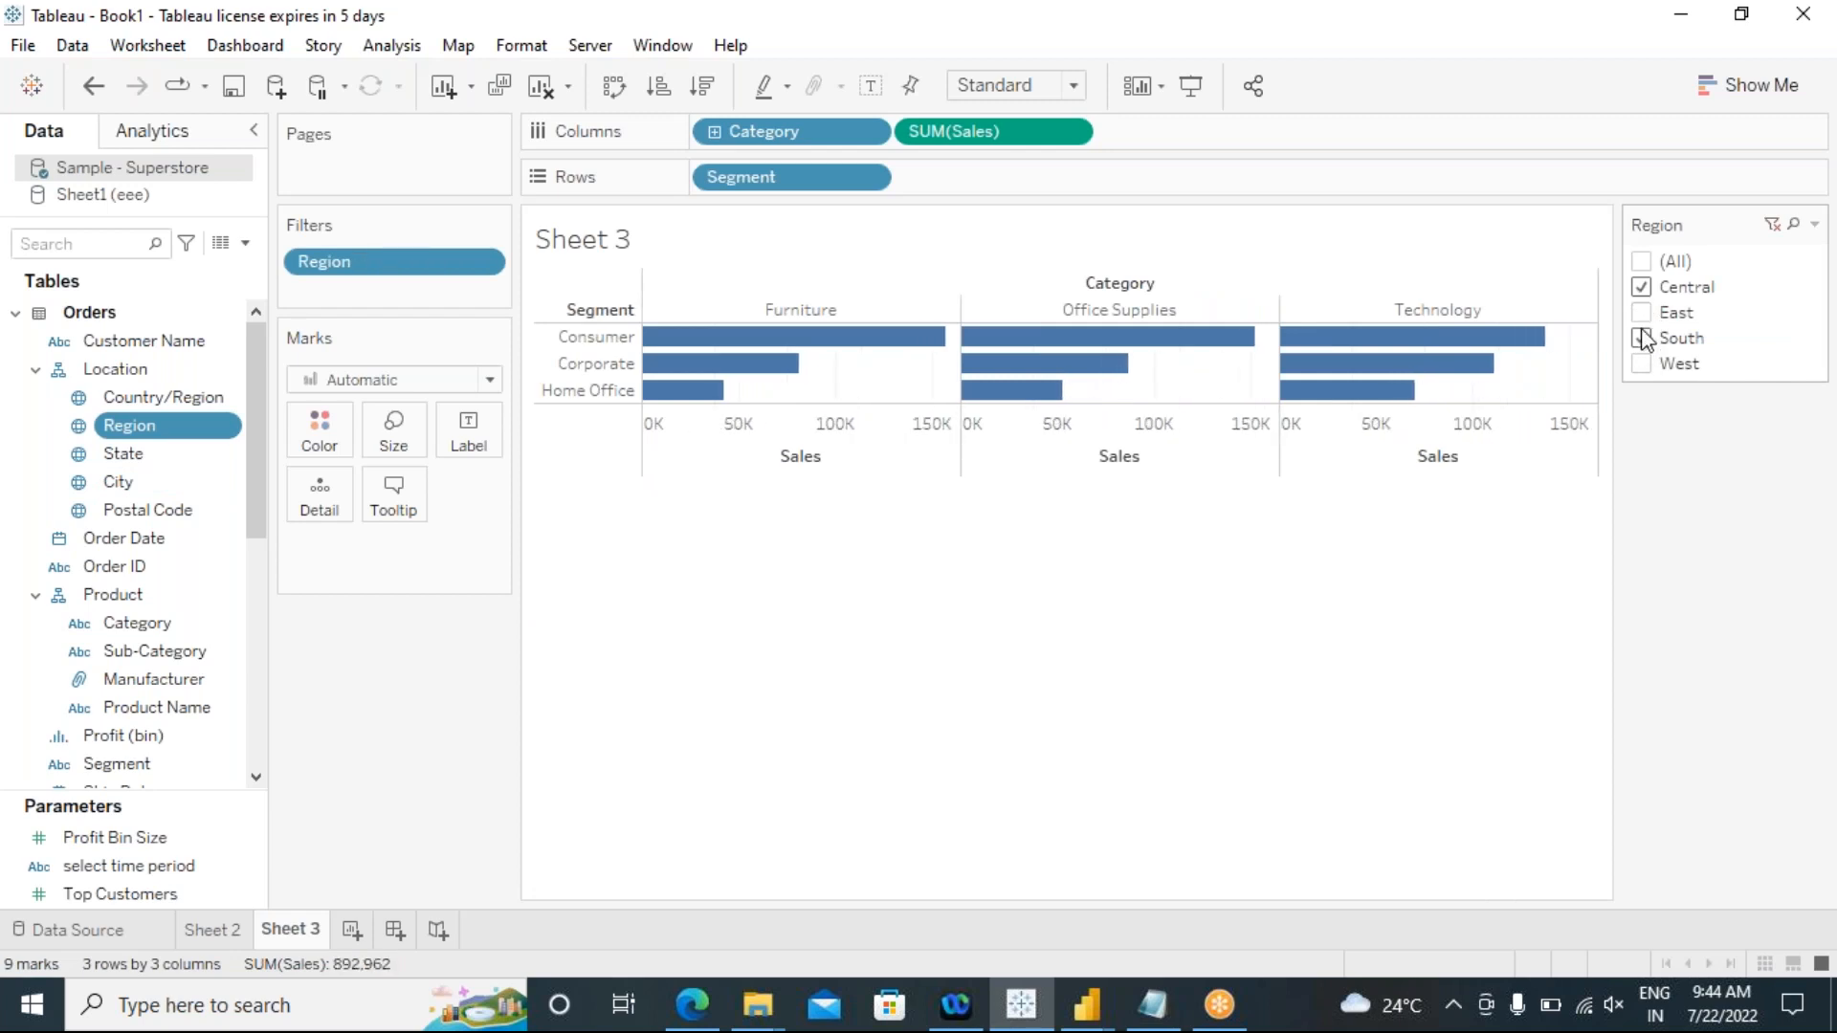
{"action": "left_click", "coordinate": [1646, 370]}
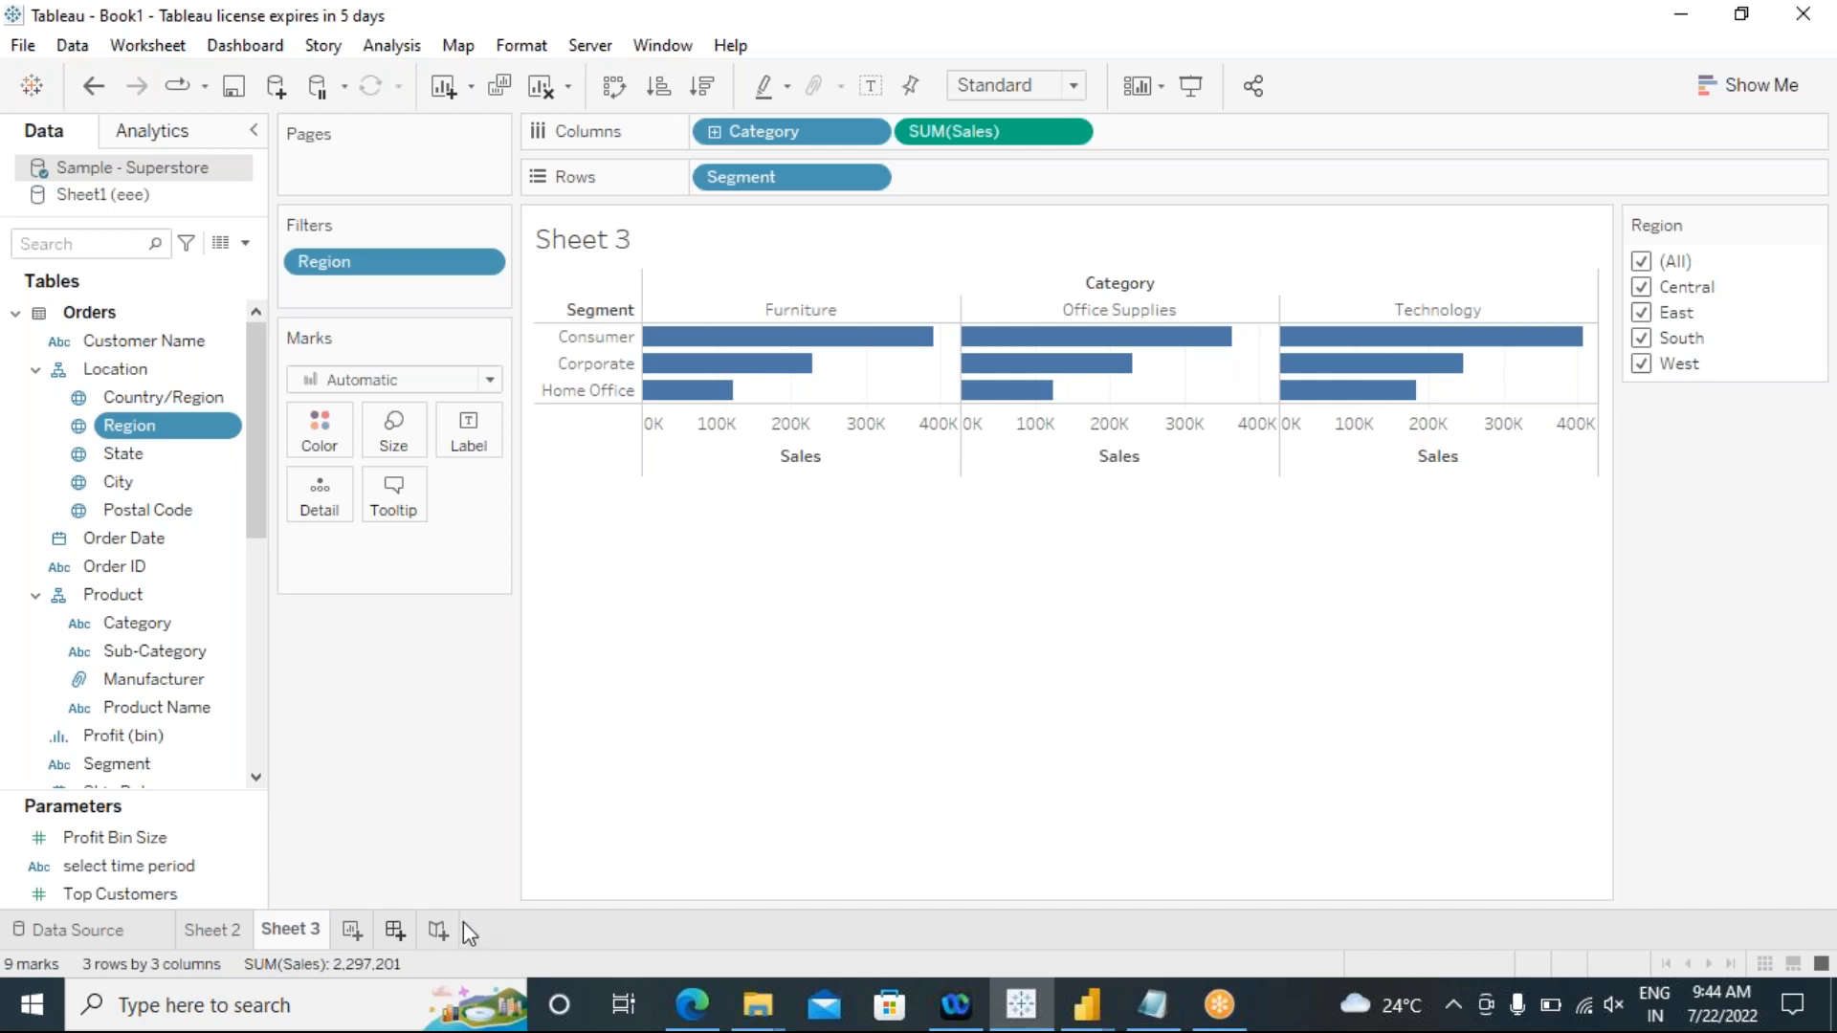
Step: Create a new dashboard, place Sheet 3 on it and widen the Region filter's column
{"action": "left_click", "coordinate": [395, 929]}
{"action": "left_click_drag", "start_coordinate": [85, 463], "coordinate": [737, 429]}
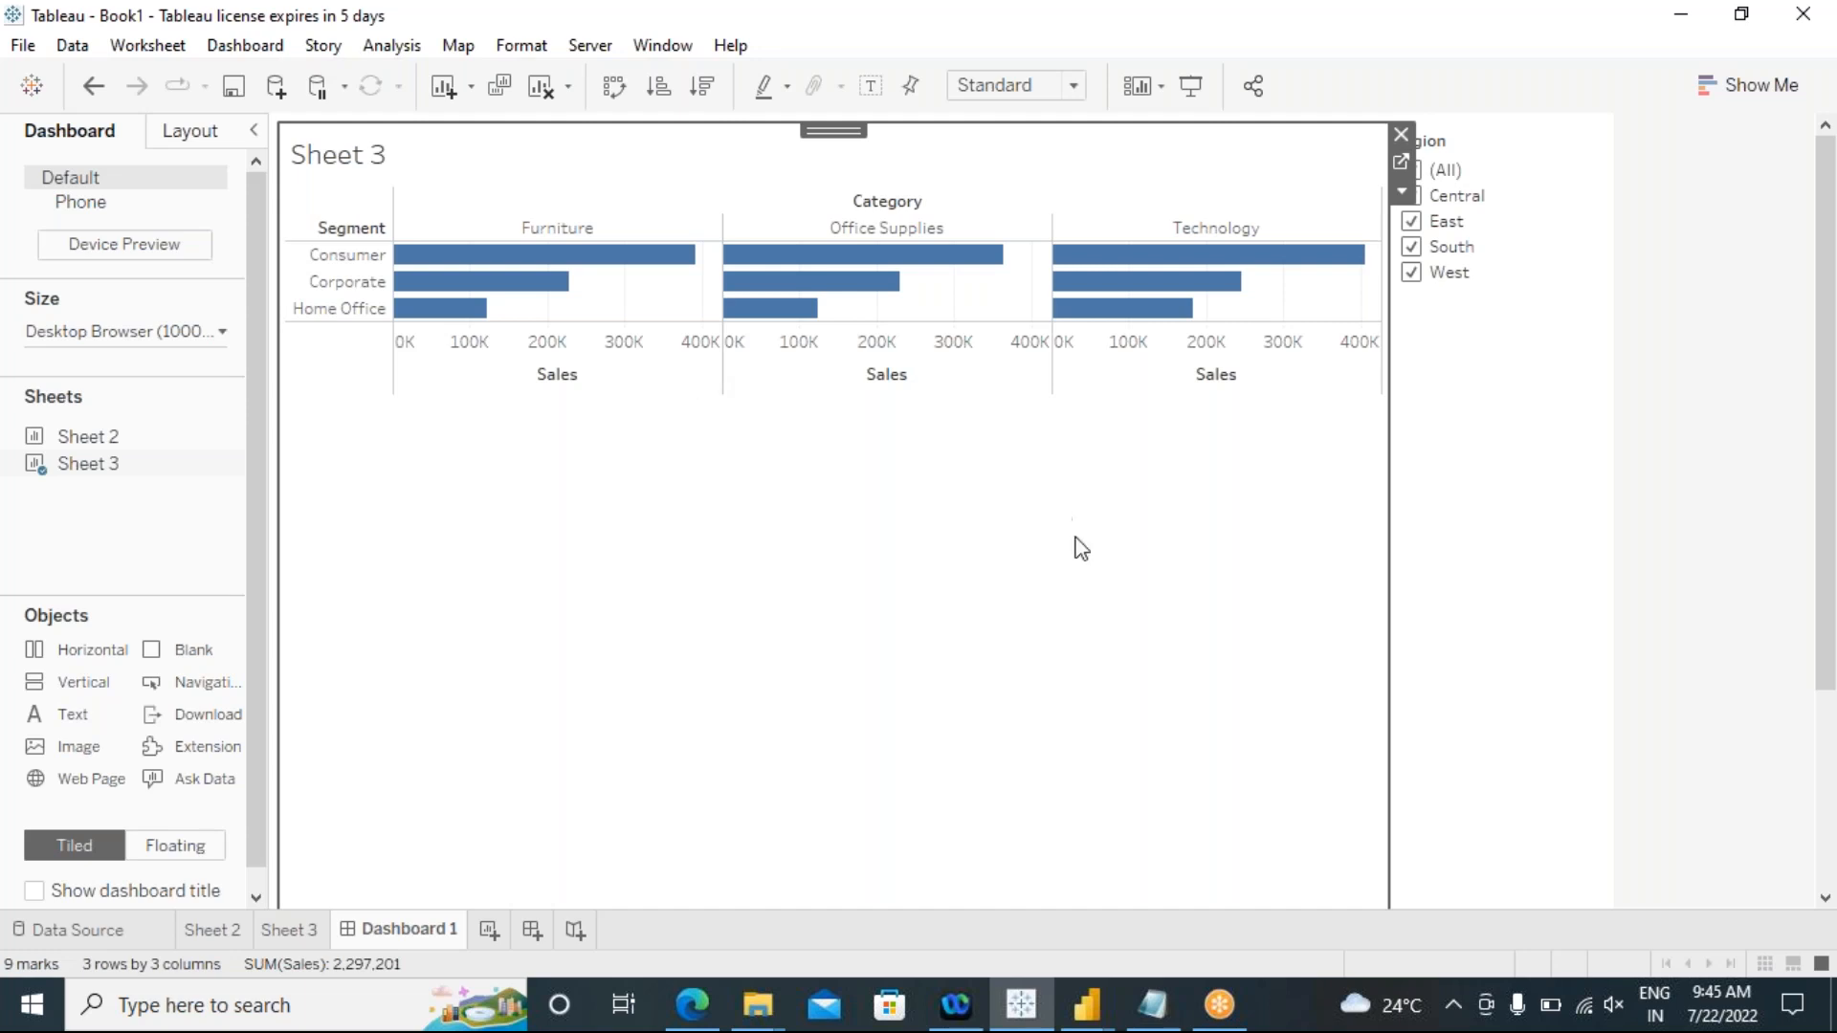
{"action": "left_click_drag", "start_coordinate": [1393, 386], "coordinate": [1332, 389]}
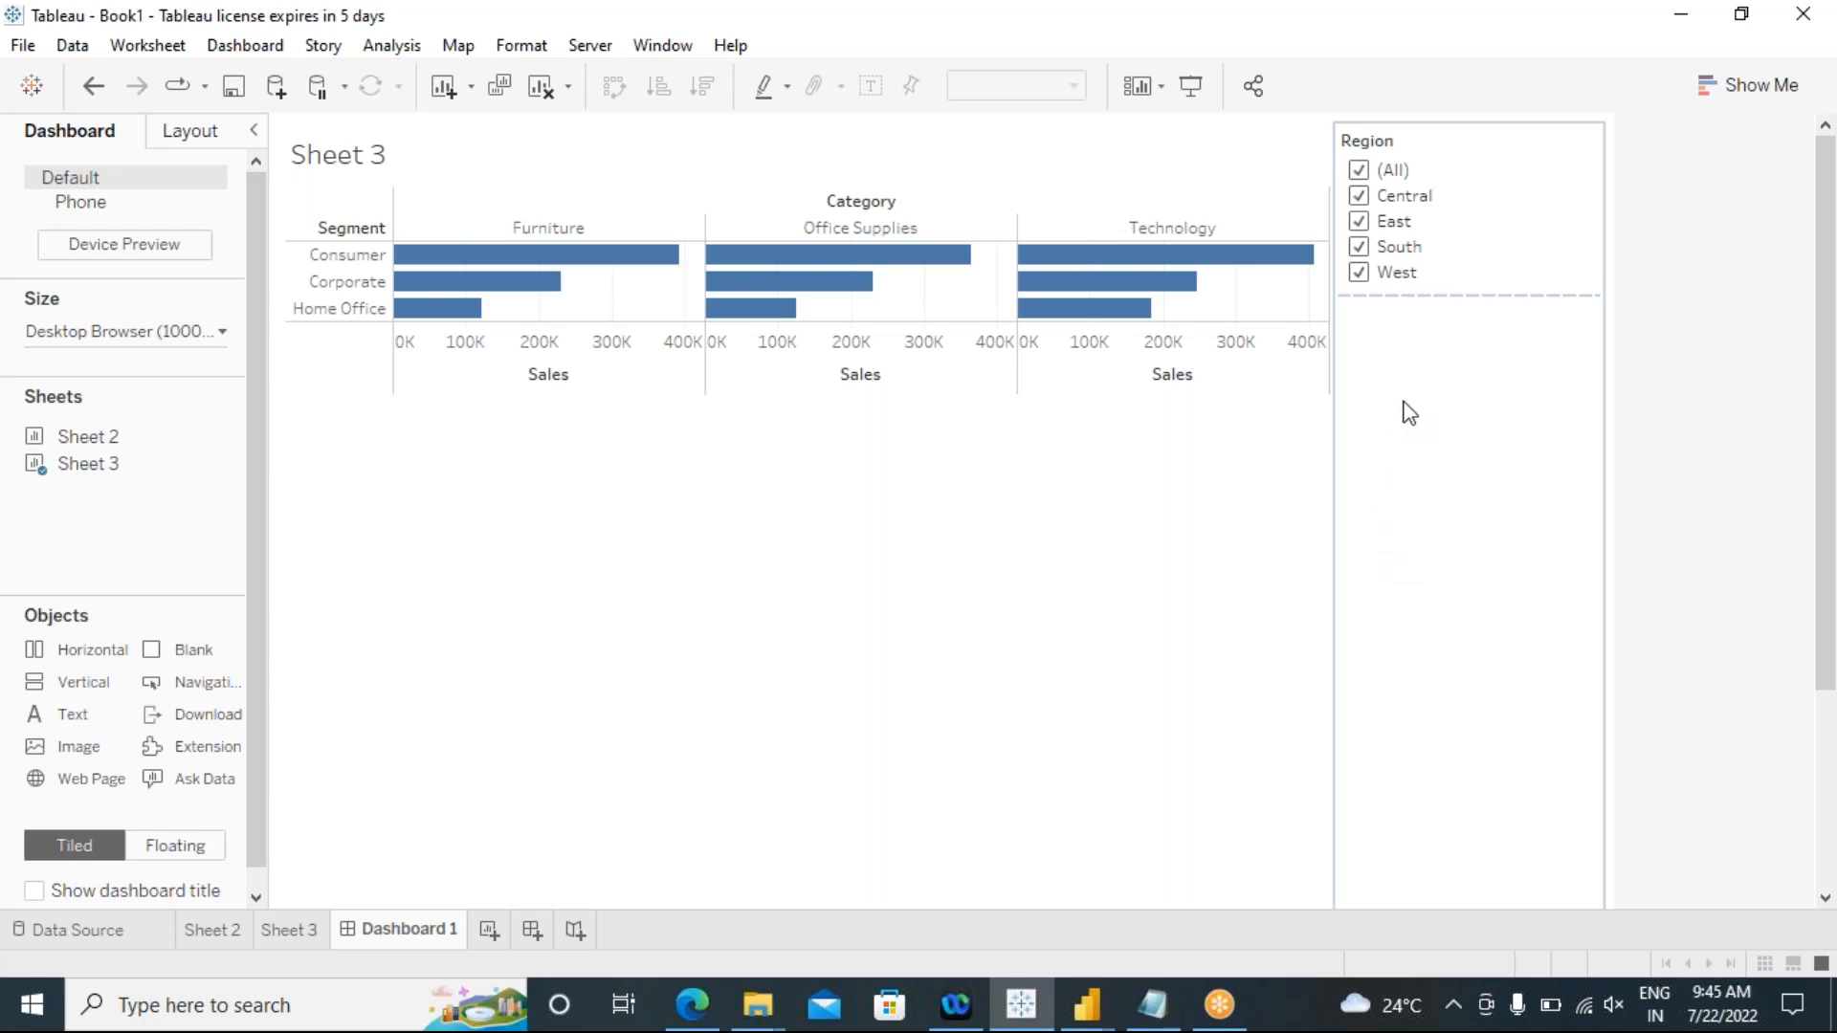
Step: Deselect West and South in the dashboard's Region filter and change the control to Multiple Values (dropdown)
{"action": "left_click", "coordinate": [1425, 383]}
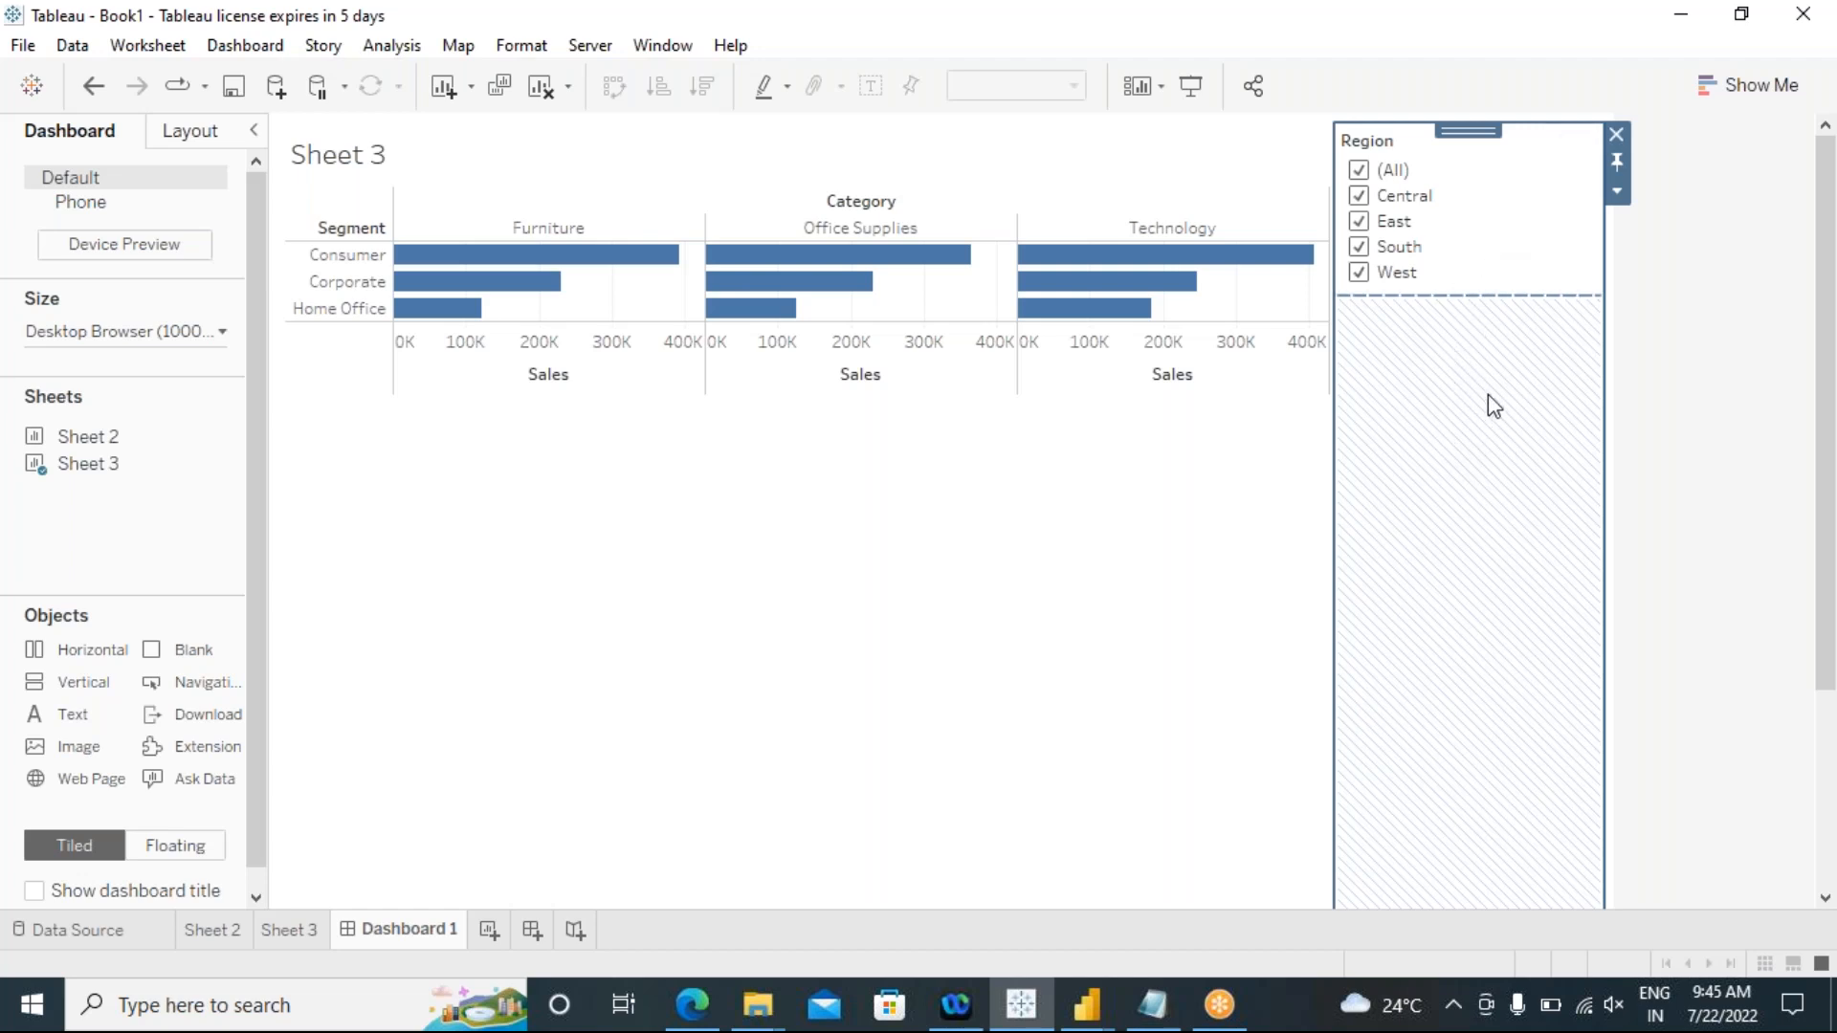
{"action": "left_click", "coordinate": [1359, 273]}
{"action": "left_click", "coordinate": [1358, 246]}
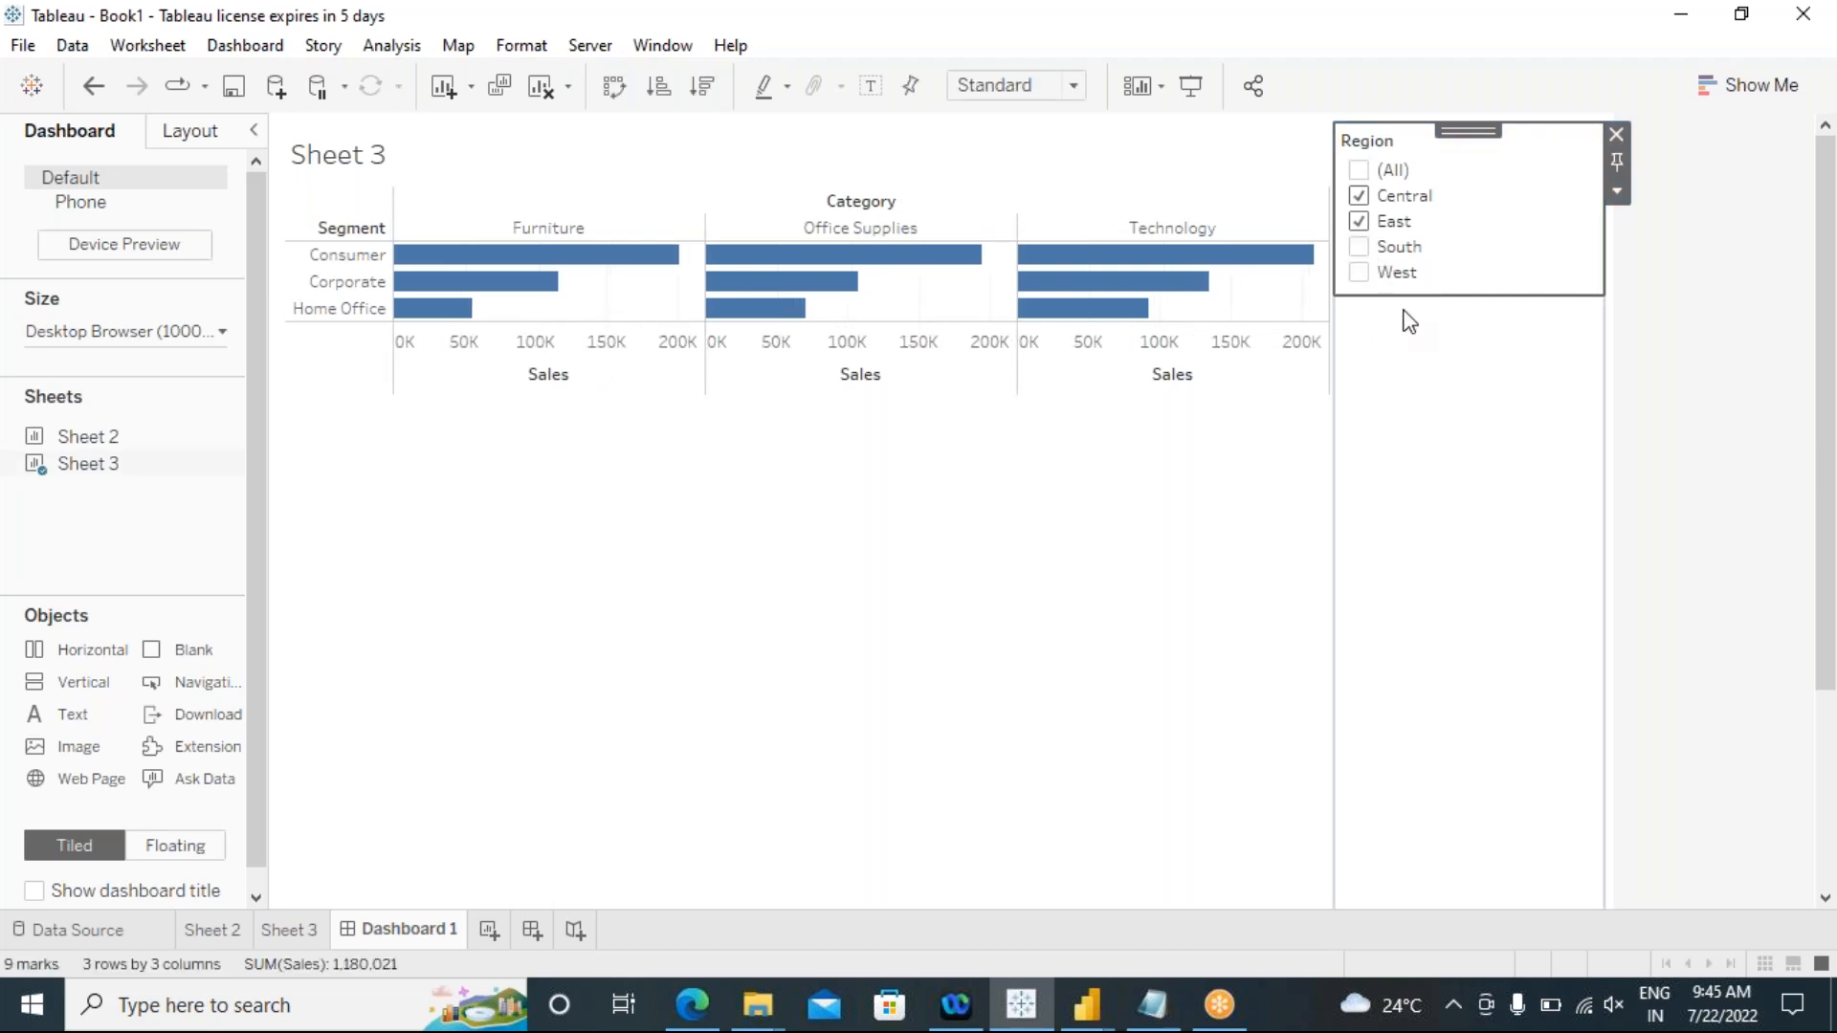
{"action": "left_click", "coordinate": [1617, 190]}
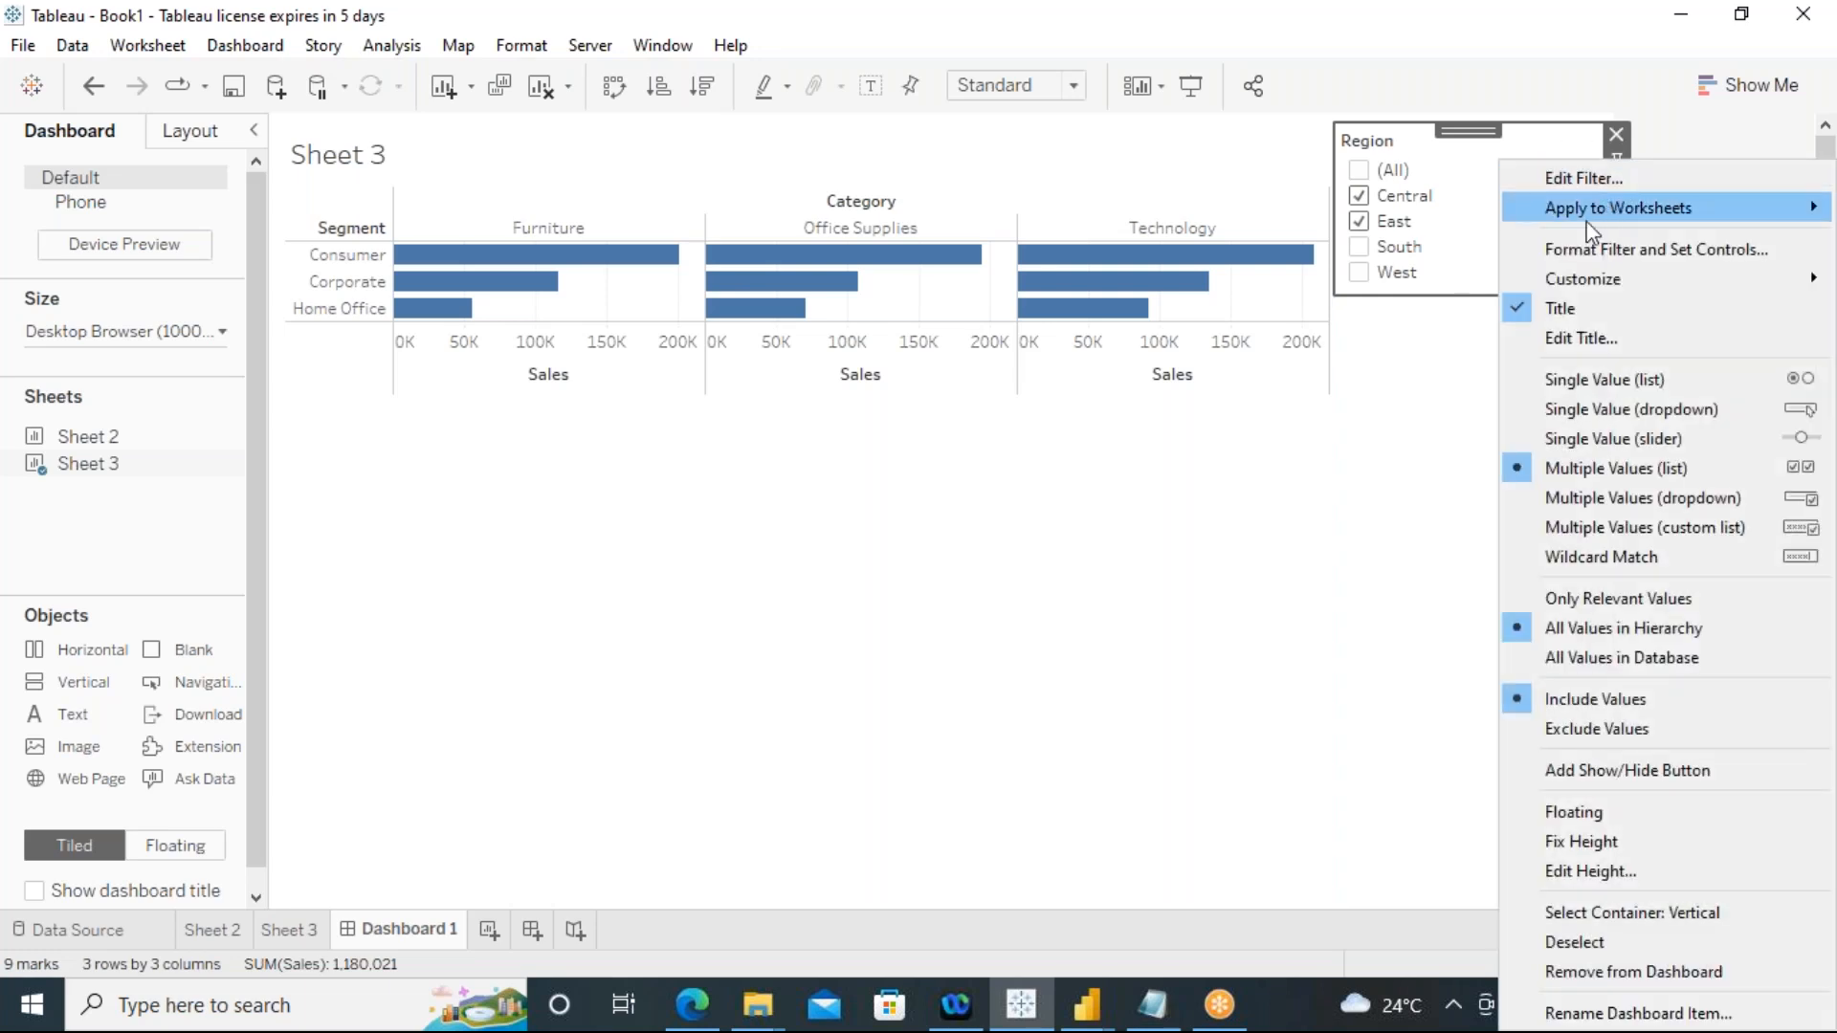
{"action": "left_click", "coordinate": [1565, 500]}
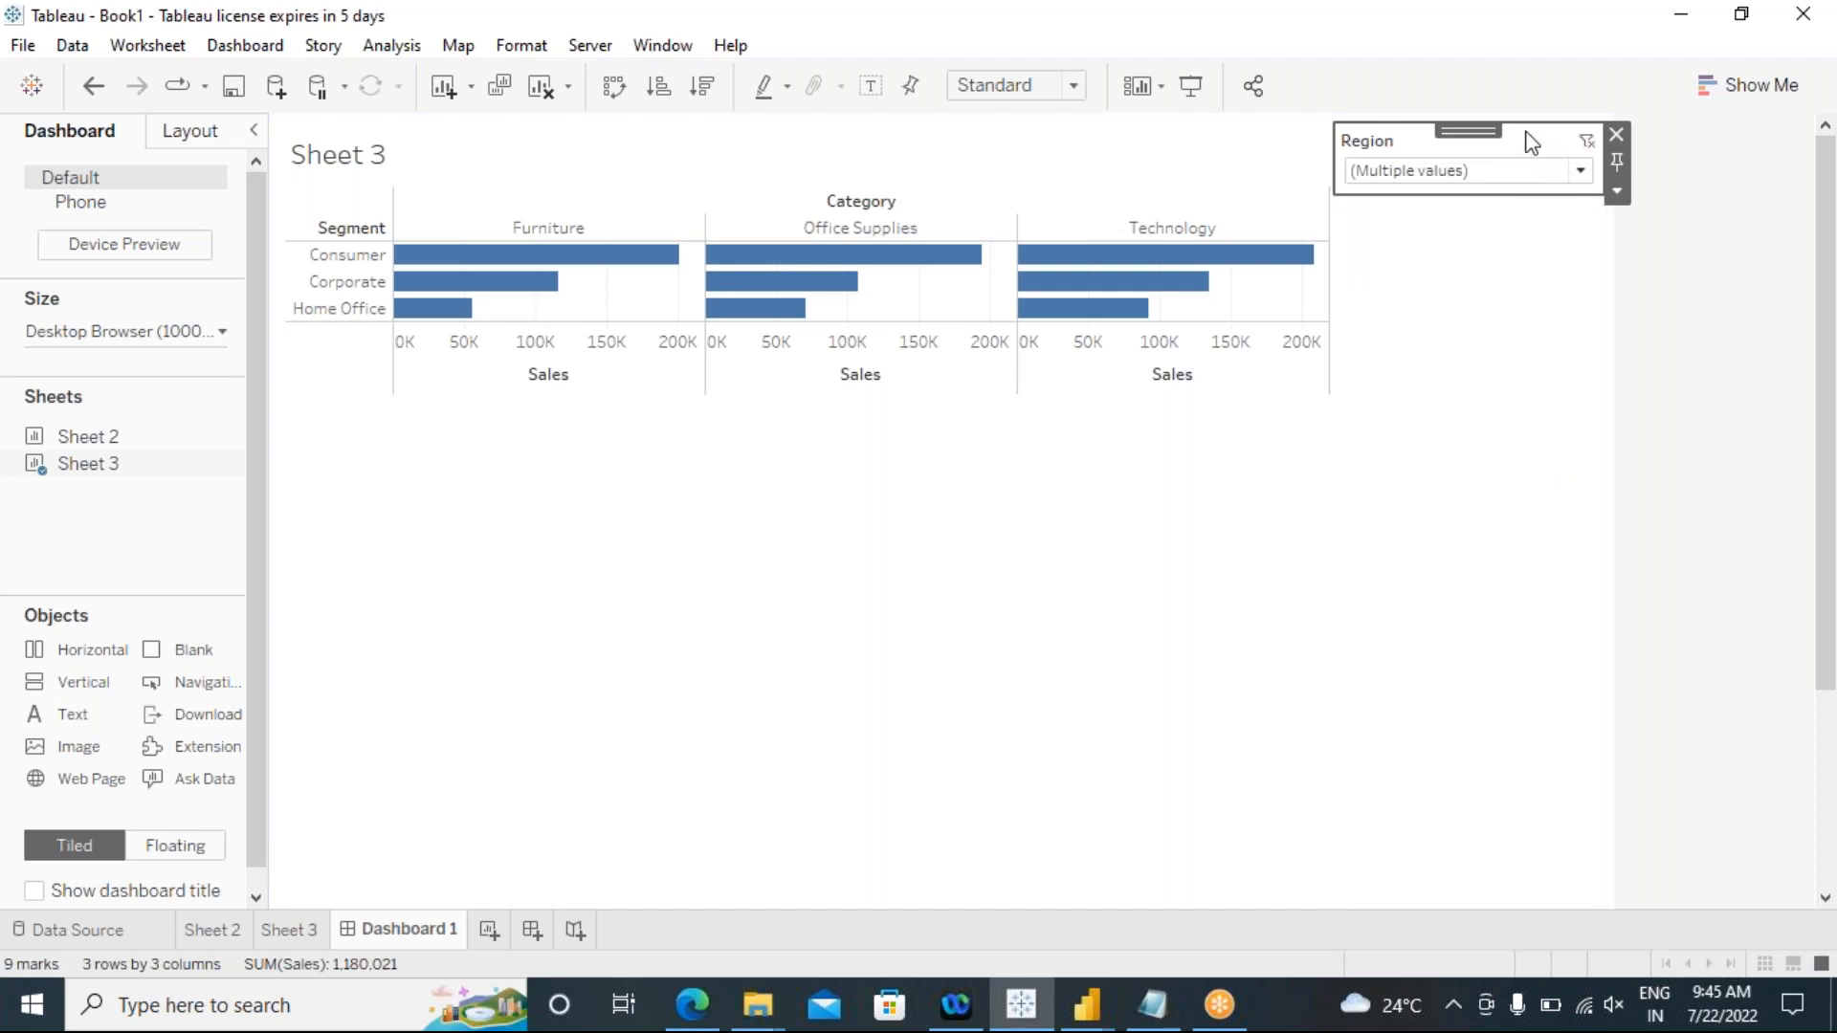
Step: Add a show/hide button for the Region filter on the dashboard
{"action": "left_click", "coordinate": [1615, 190]}
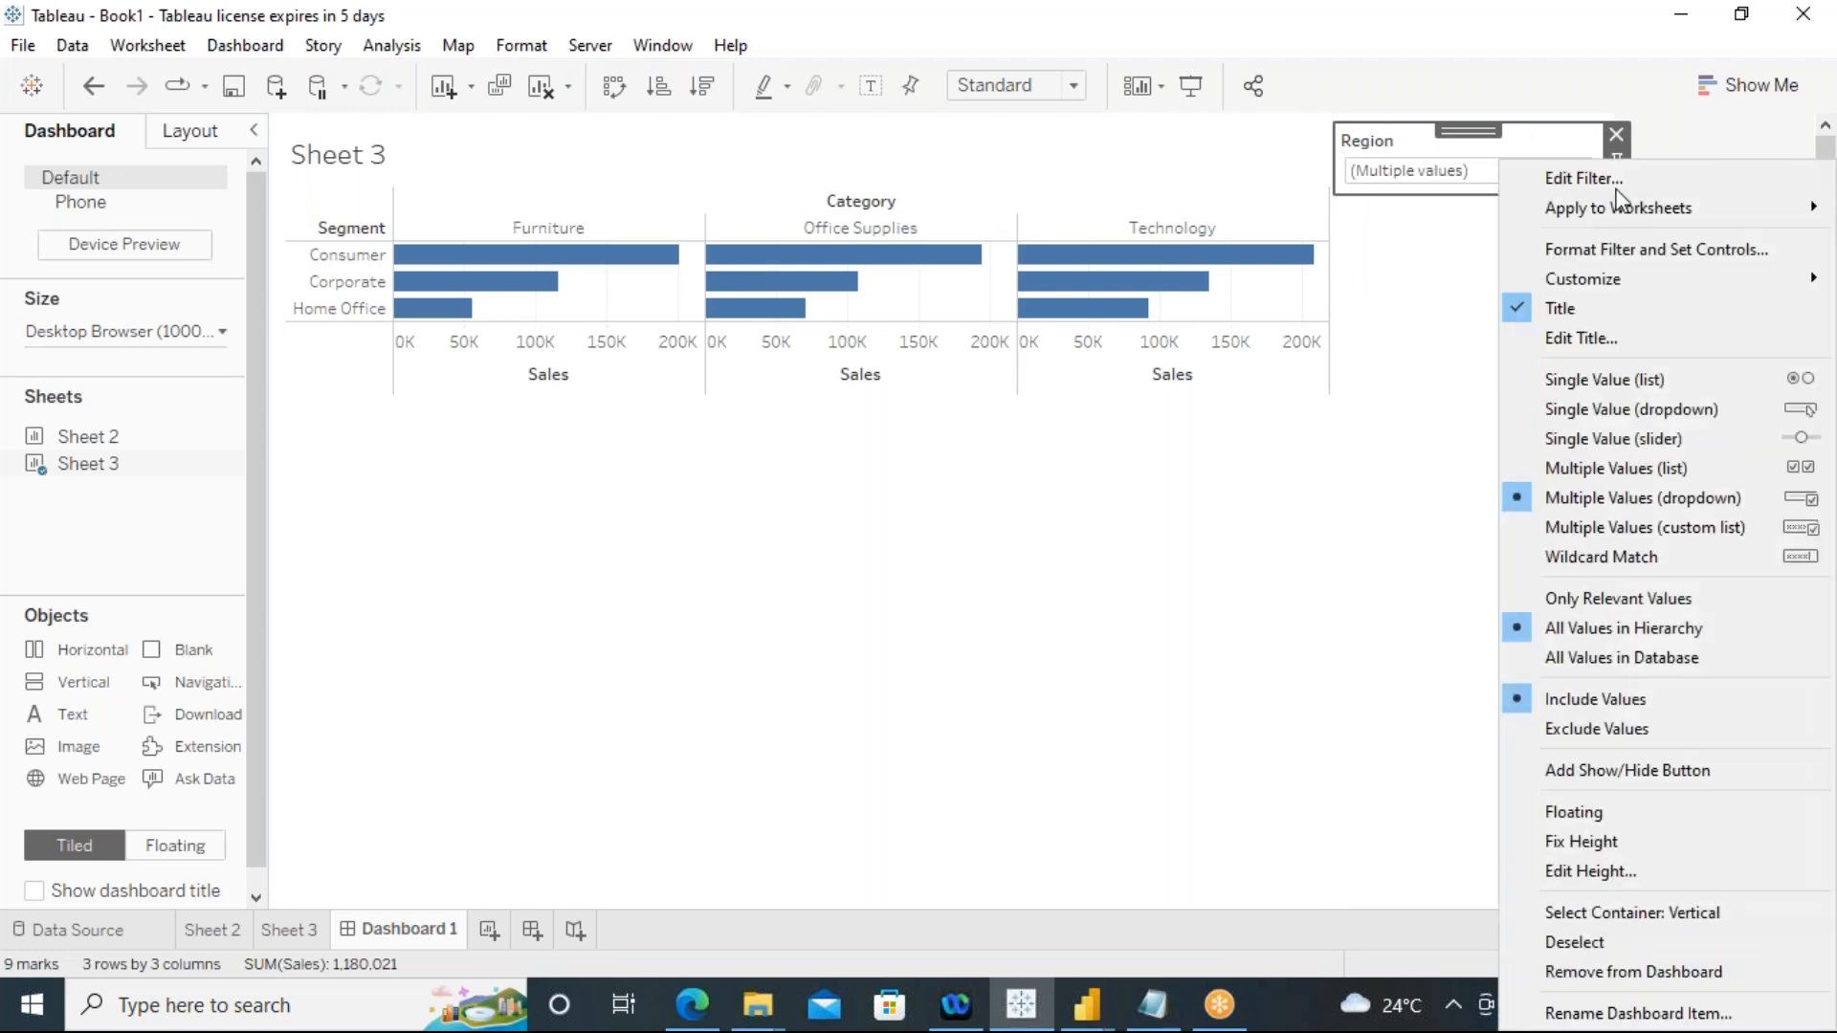
{"action": "mouse_move", "coordinate": [1627, 209]}
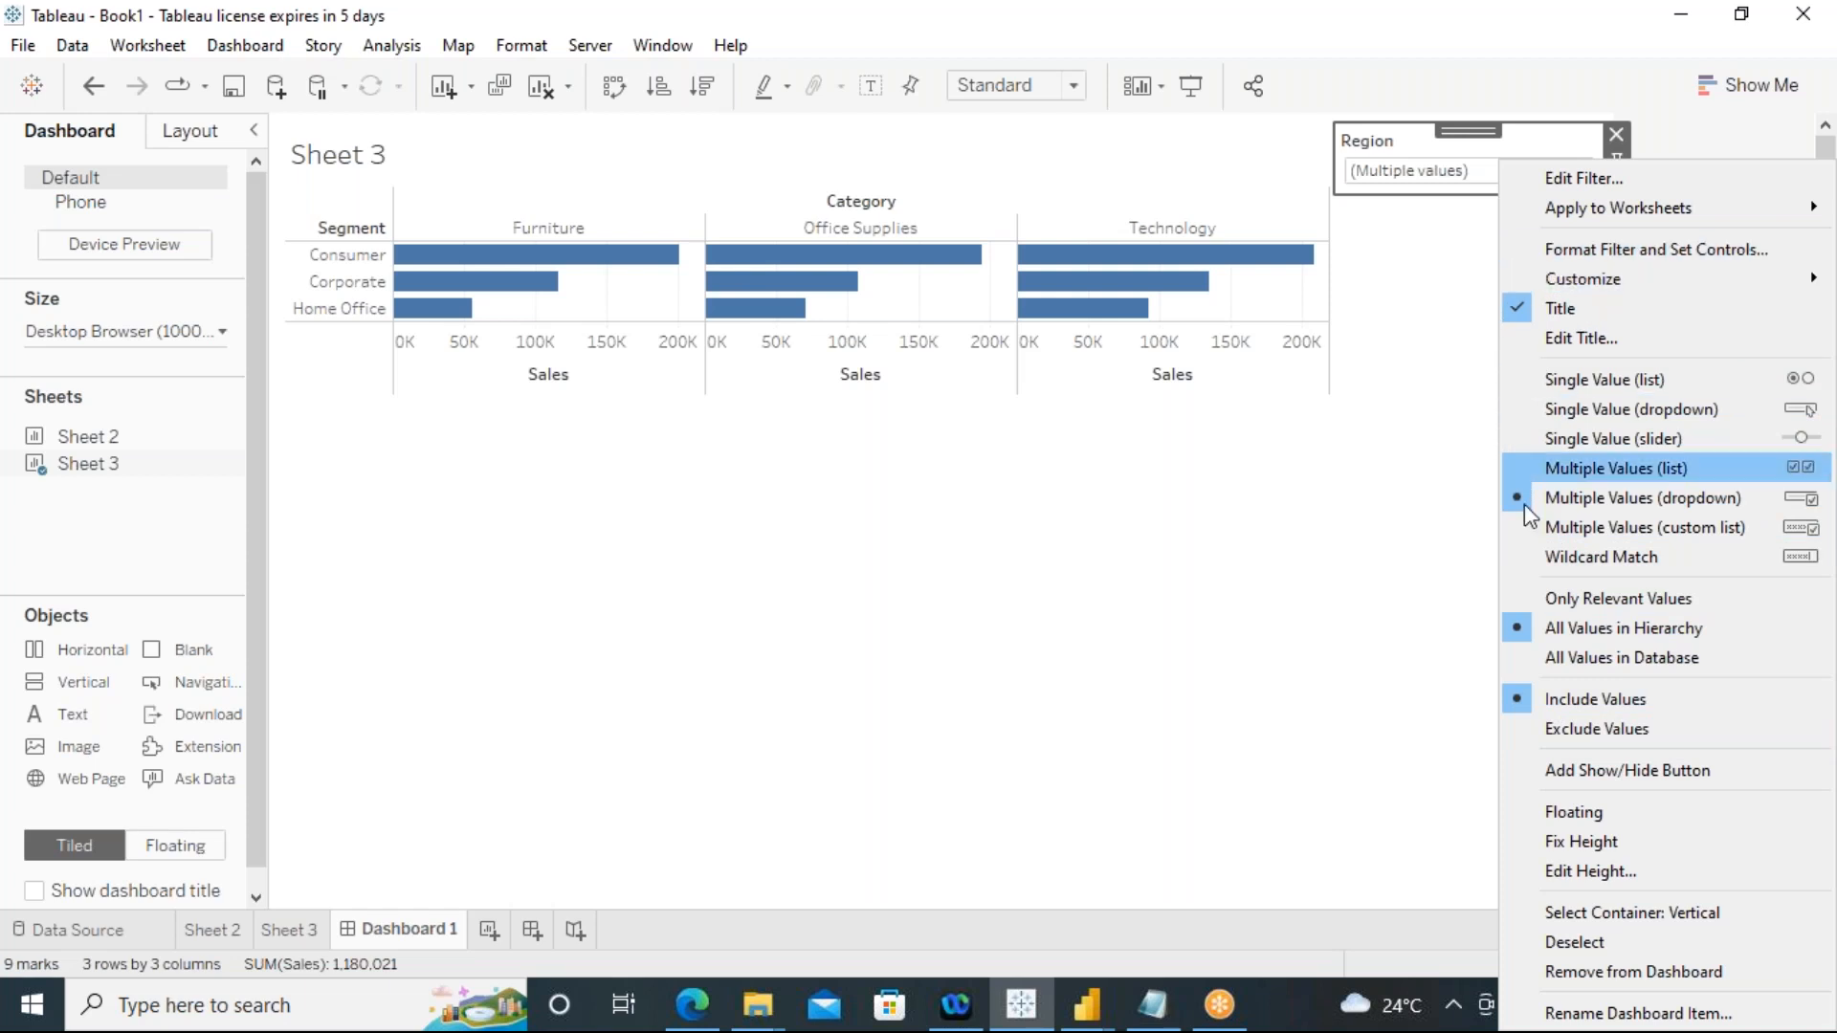
{"action": "left_click", "coordinate": [1522, 780]}
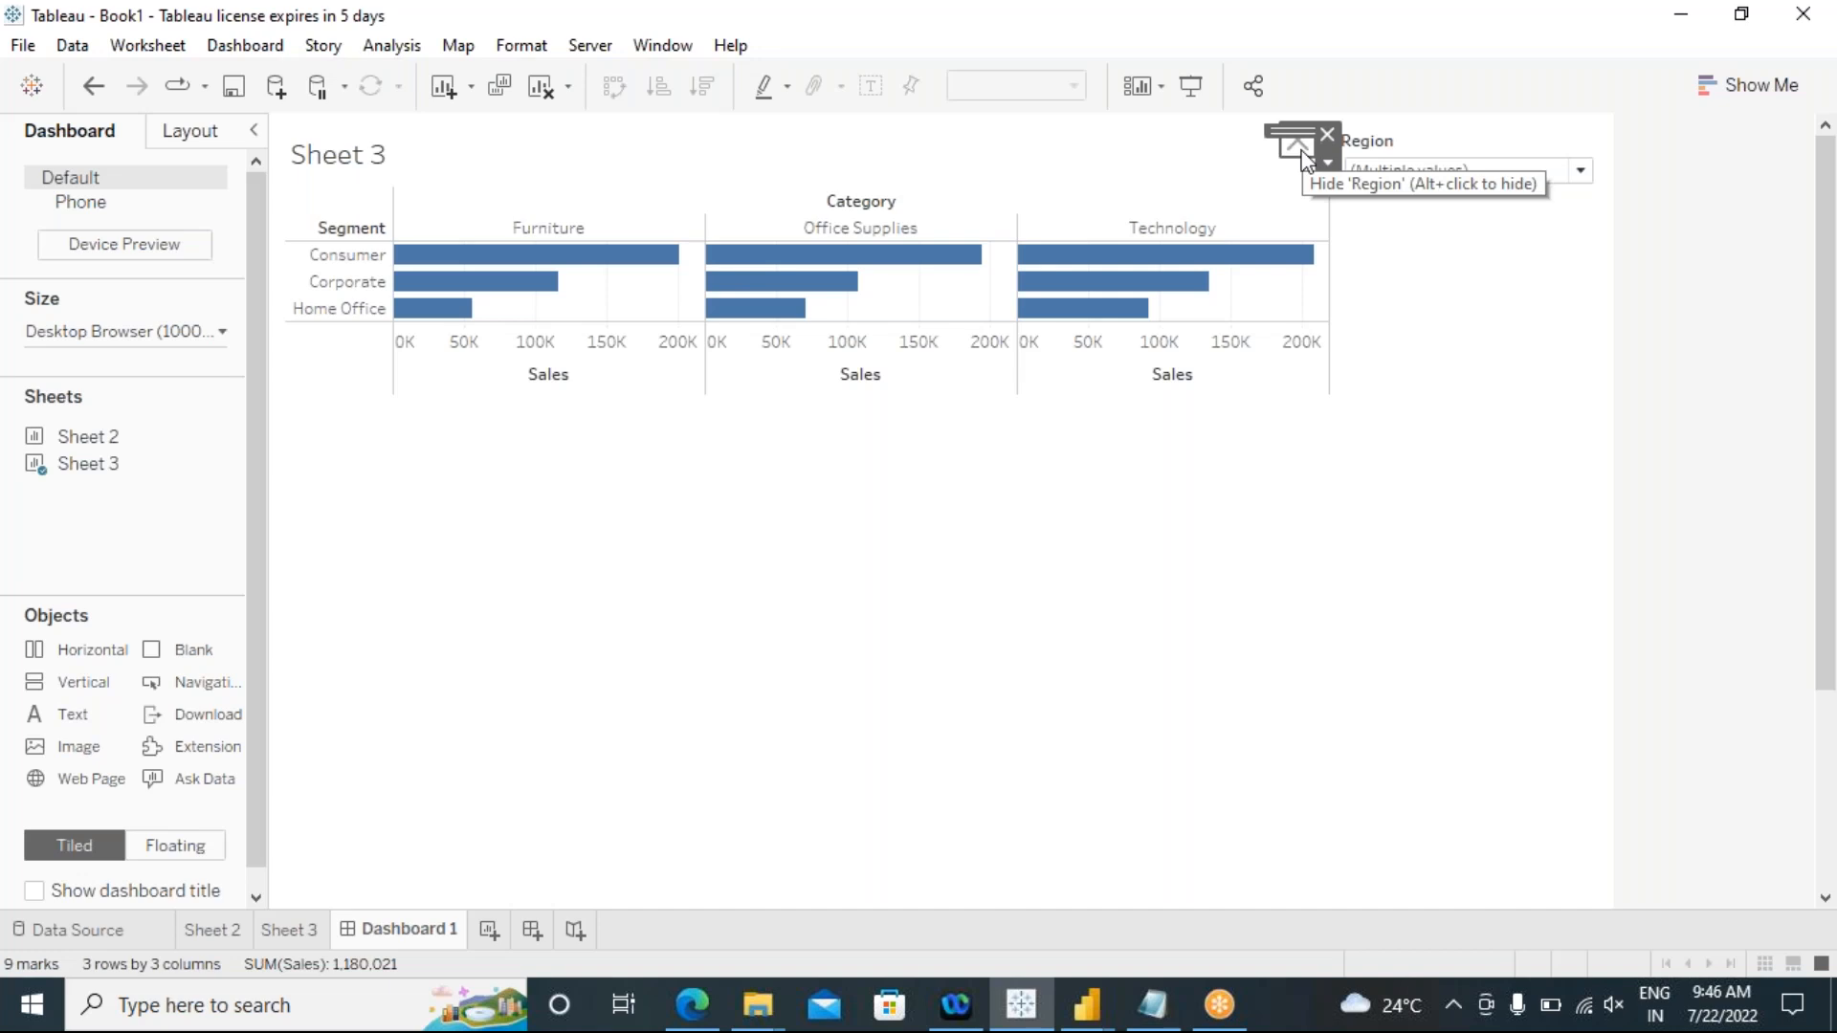
Step: Hide and reshow the Region filter with its show/hide button, and select the Sheet 3 chart
{"action": "left_click", "coordinate": [1304, 155]}
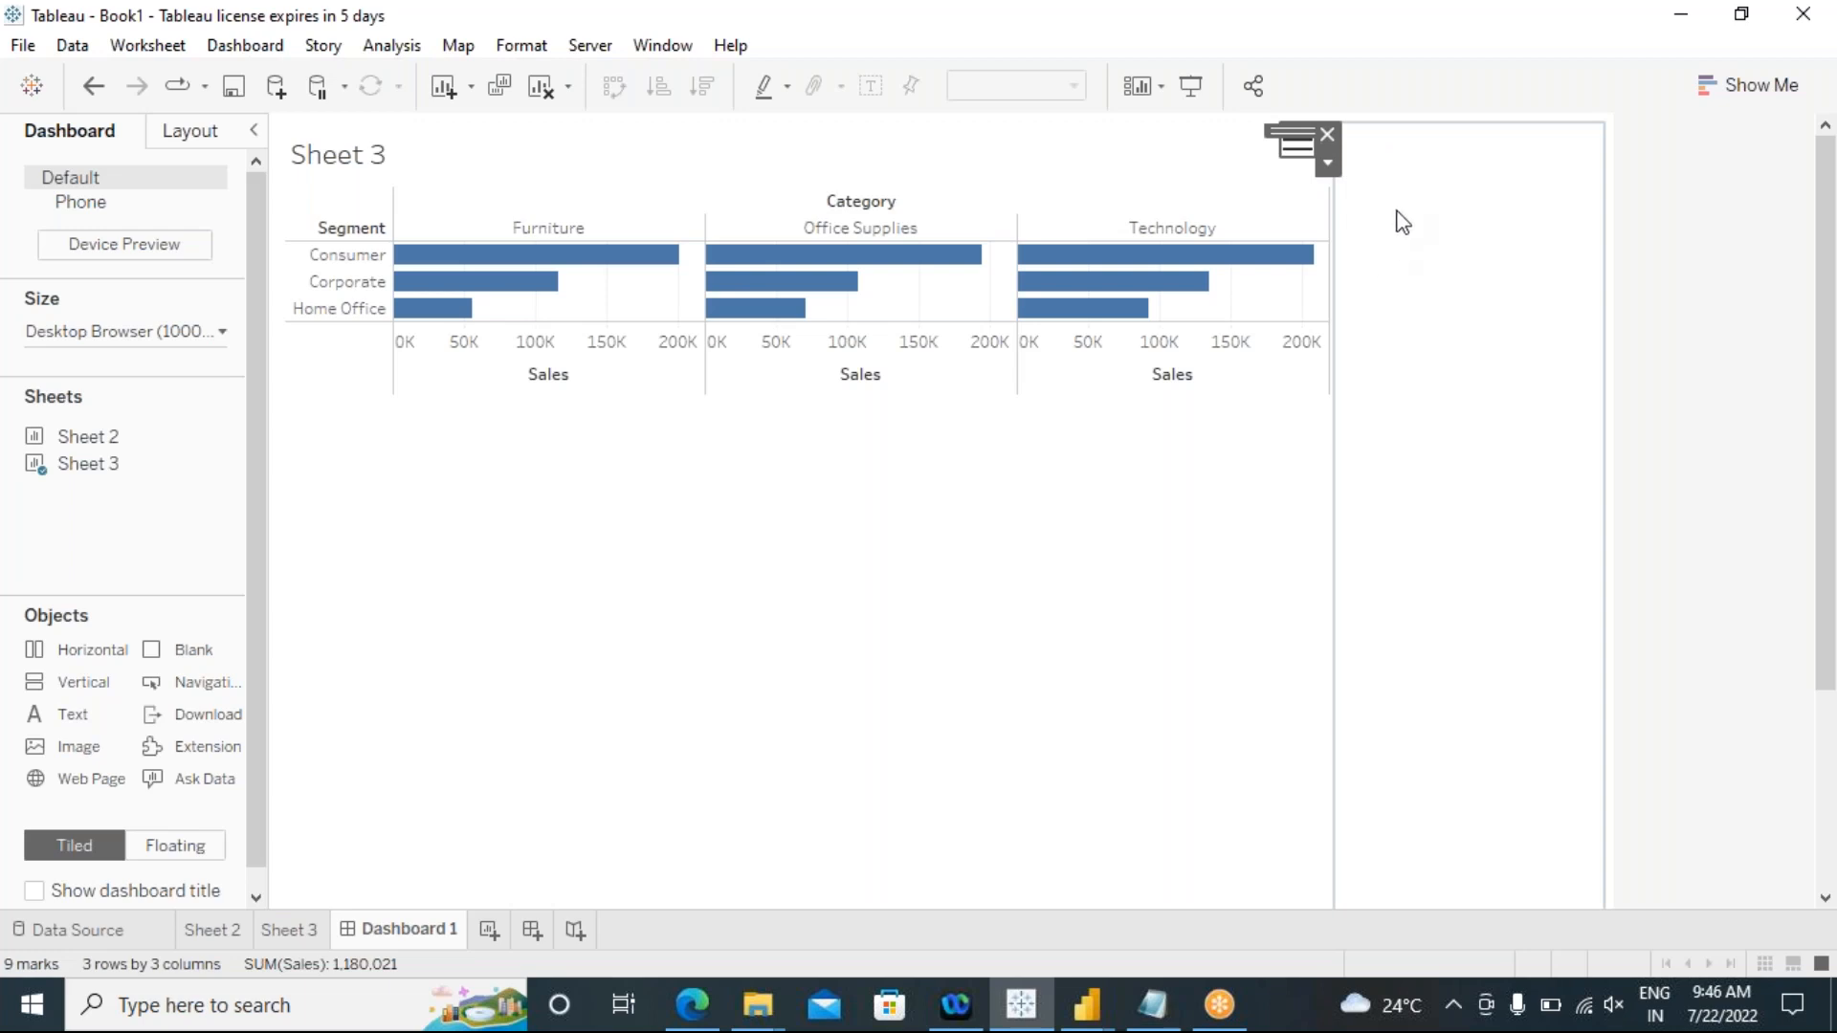
{"action": "left_click", "coordinate": [1299, 151]}
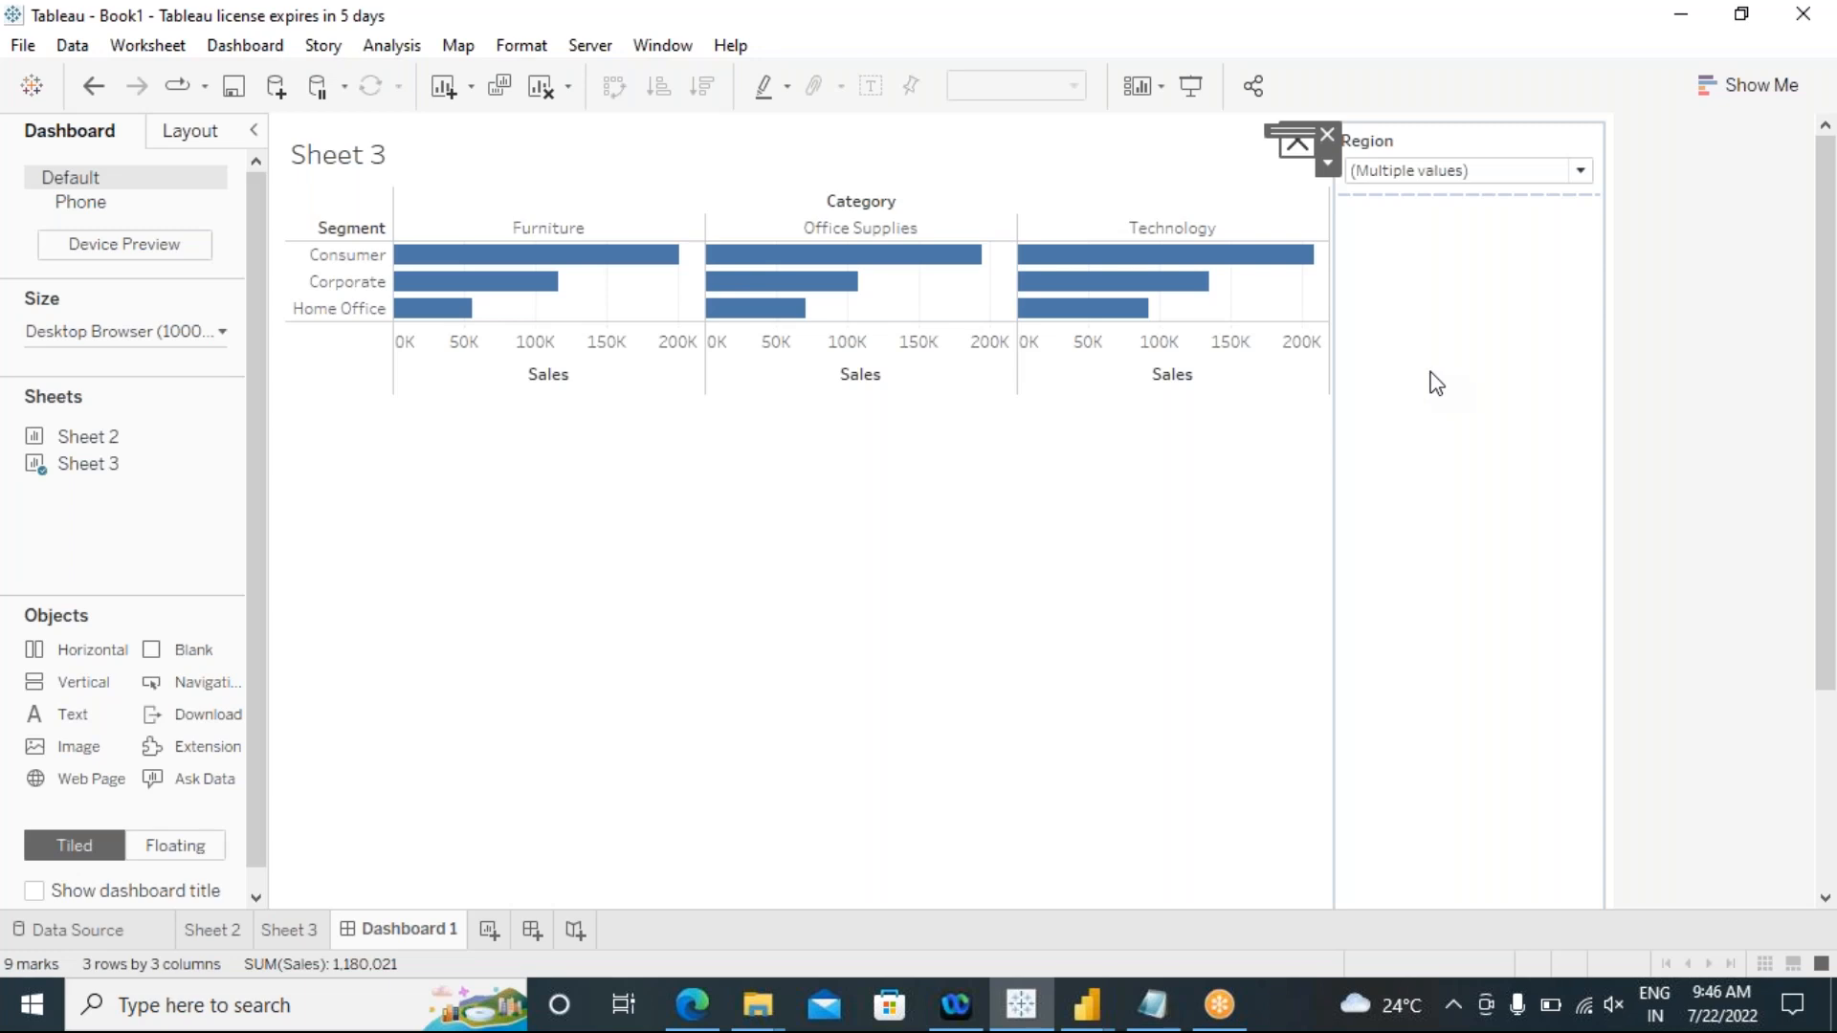
{"action": "left_click", "coordinate": [1390, 328]}
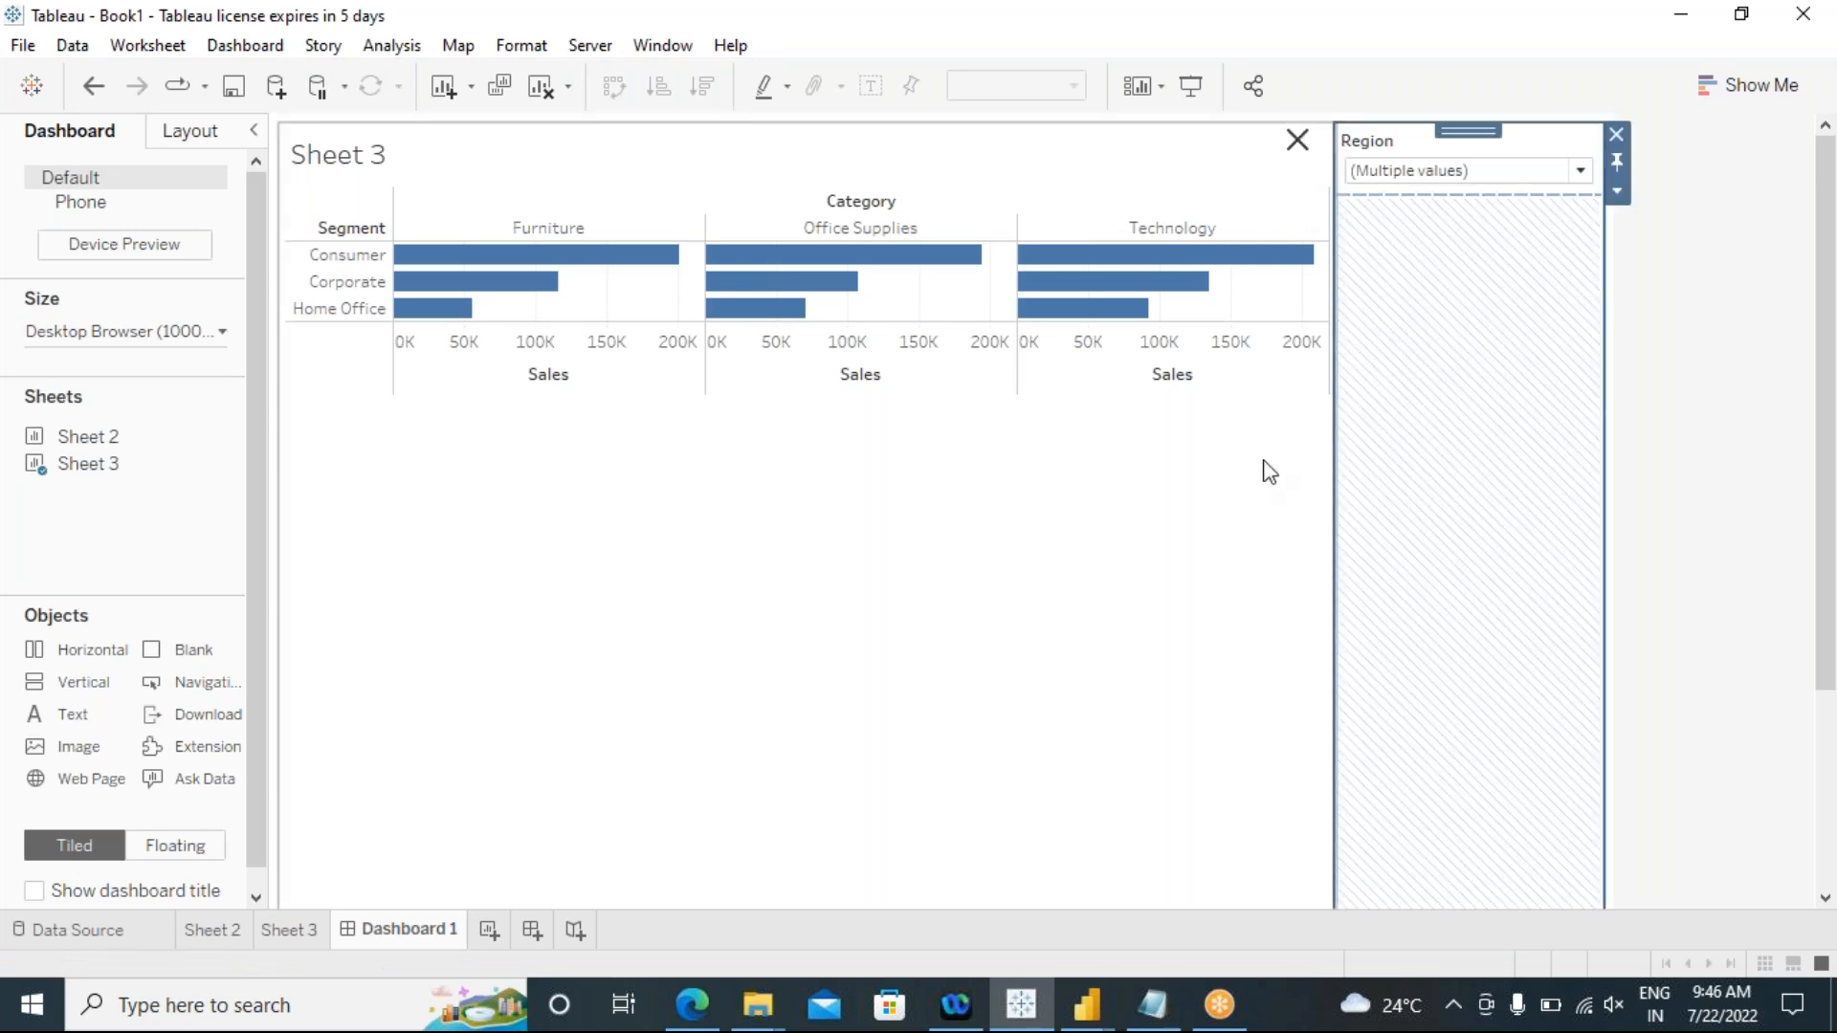
{"action": "left_click", "coordinate": [1219, 512]}
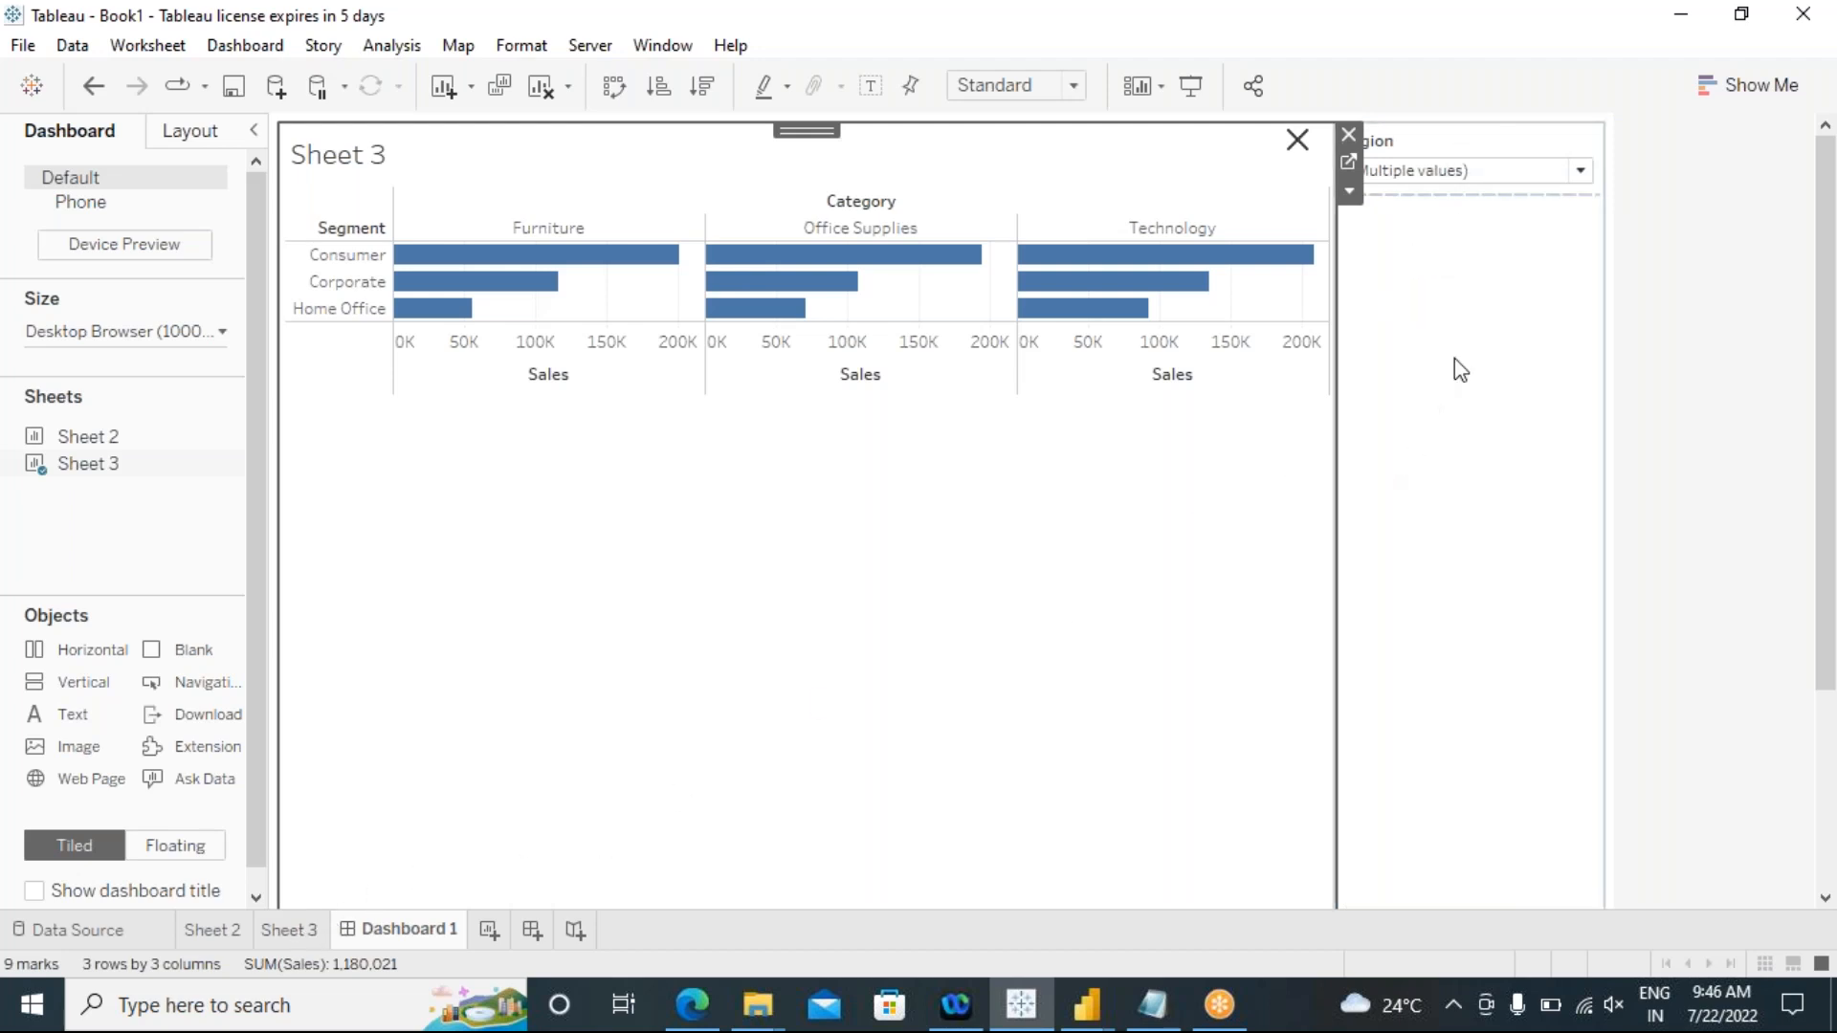
Step: On Sheet 3, show a filter for the Ship Mode field
{"action": "left_click", "coordinate": [1425, 356]}
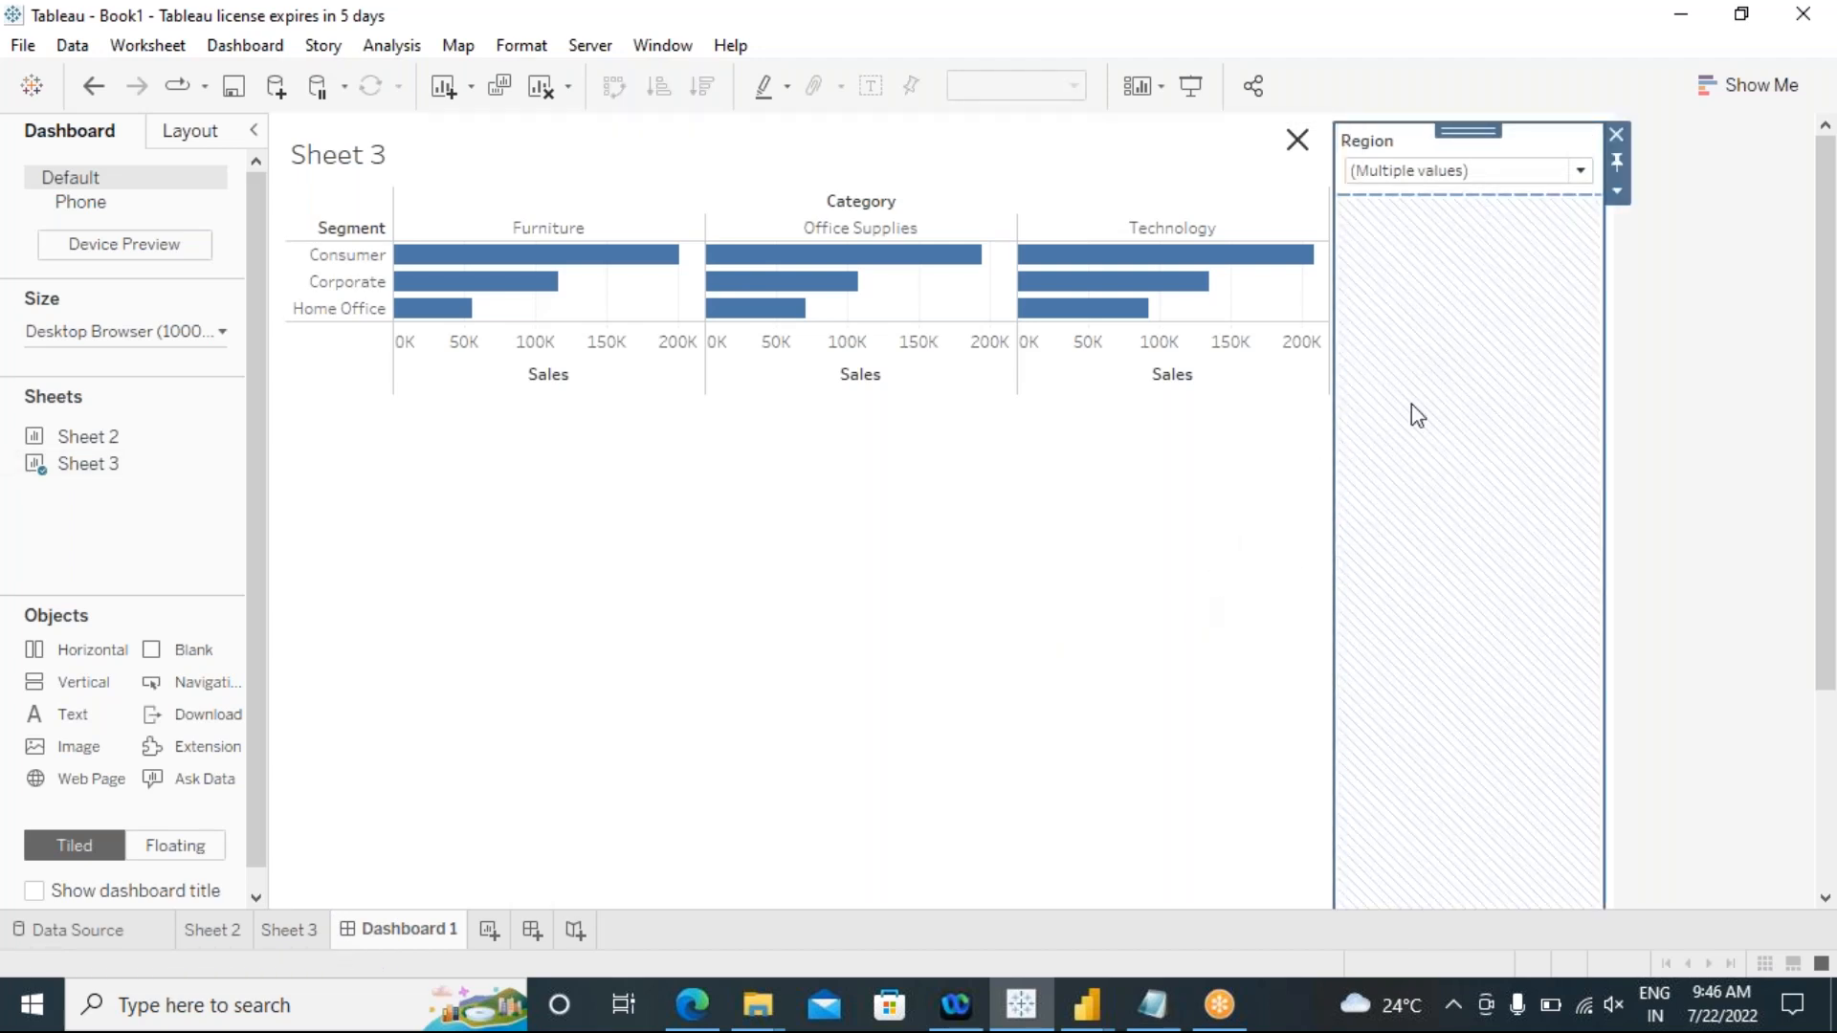
{"action": "left_click", "coordinate": [307, 939]}
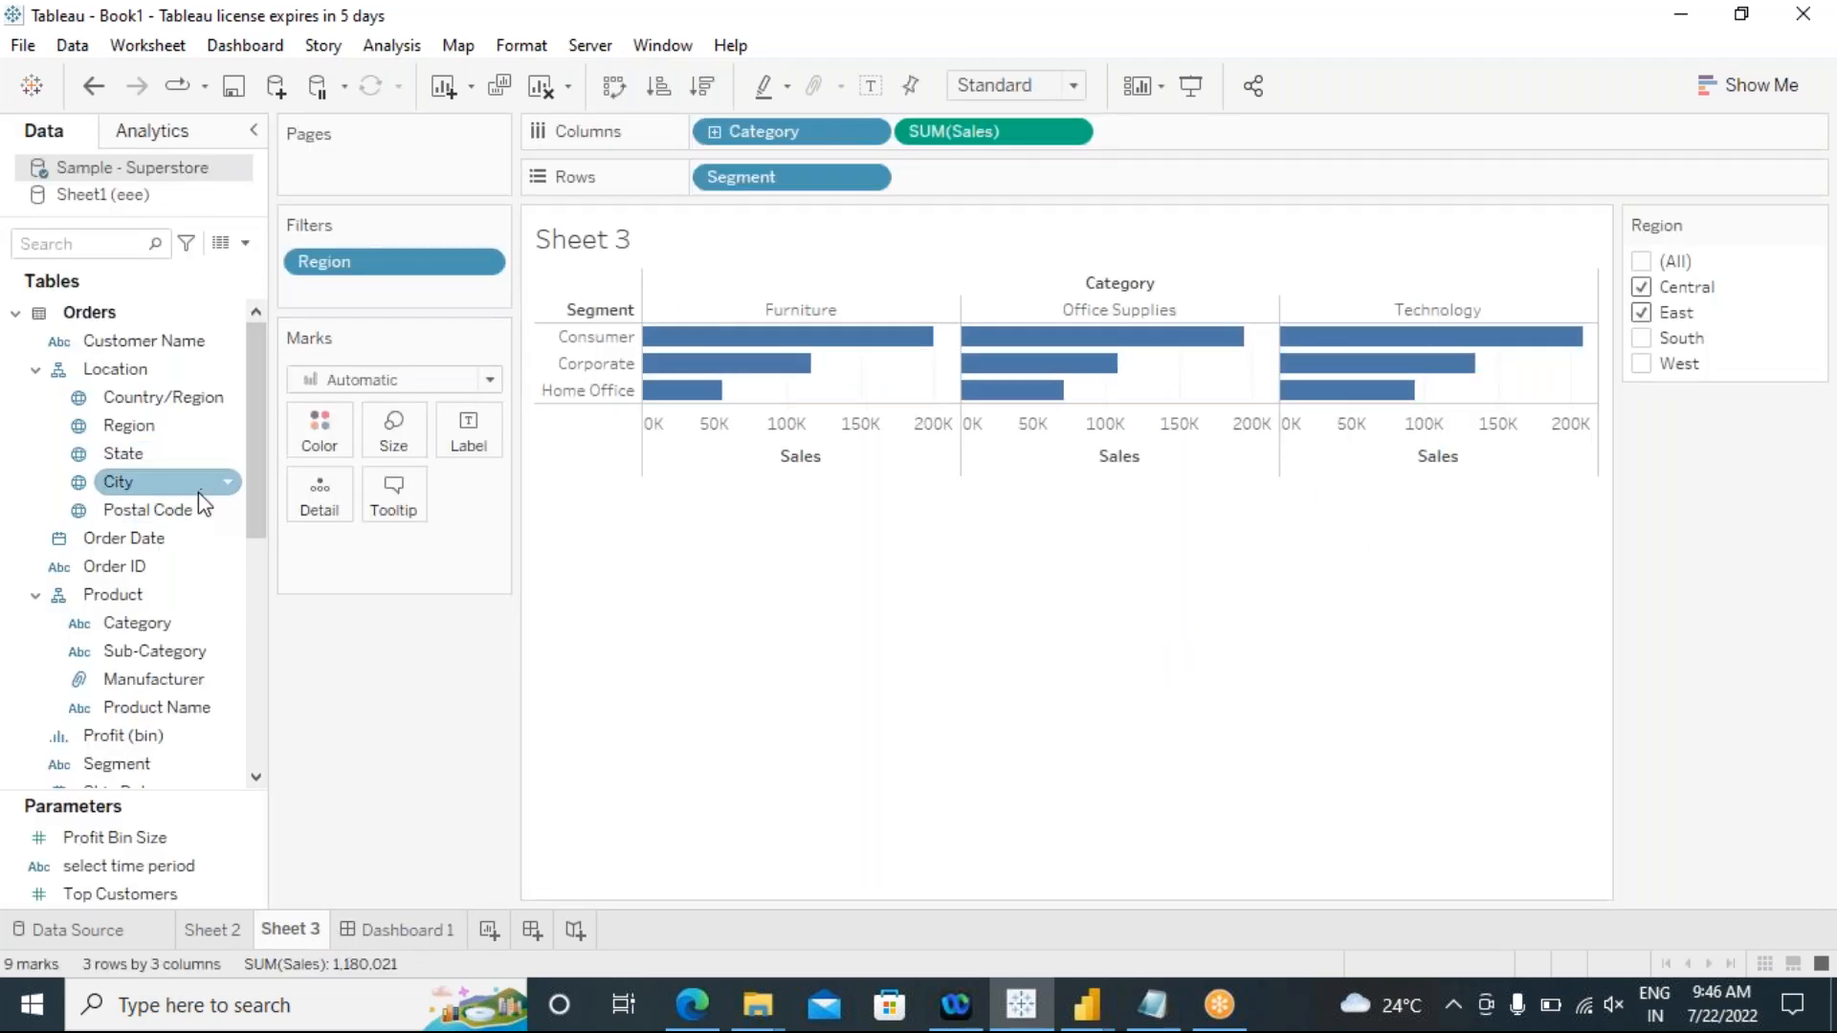
{"action": "scroll", "coordinate": [223, 642], "scroll_direction": "down", "scroll_amount": 2}
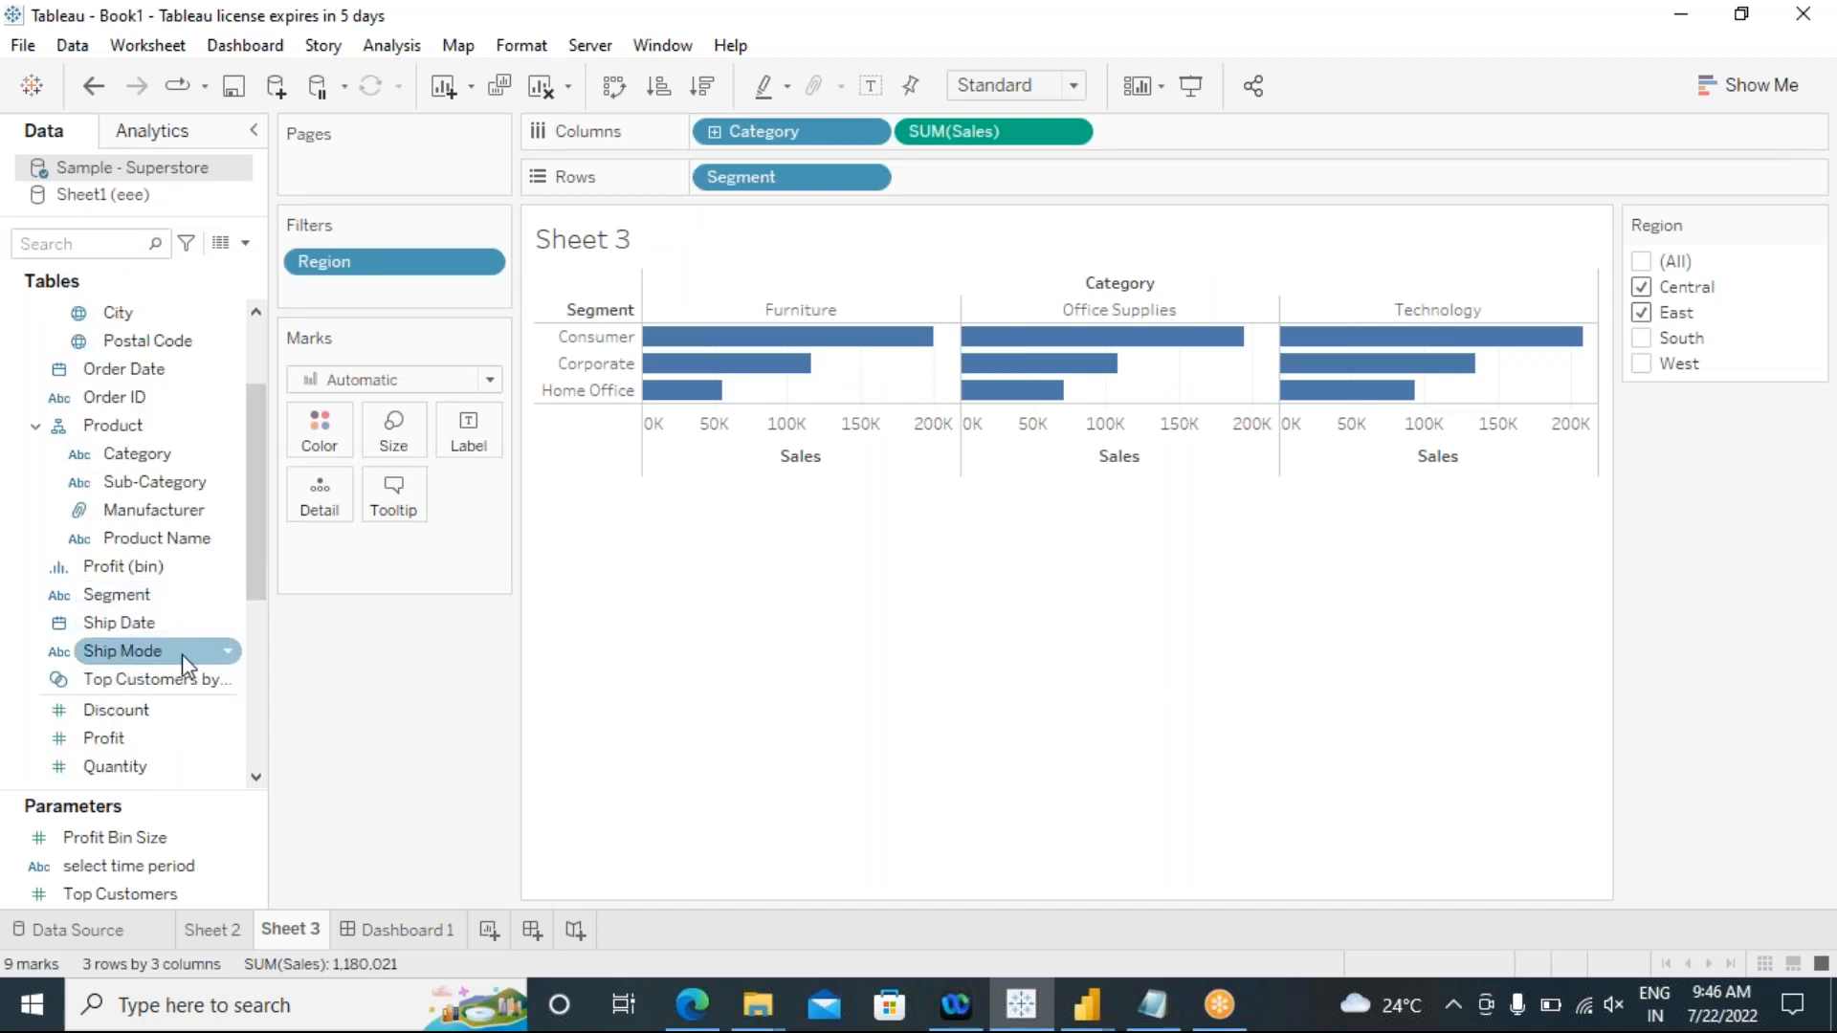
{"action": "left_click", "coordinate": [237, 653]}
{"action": "left_click", "coordinate": [235, 653]}
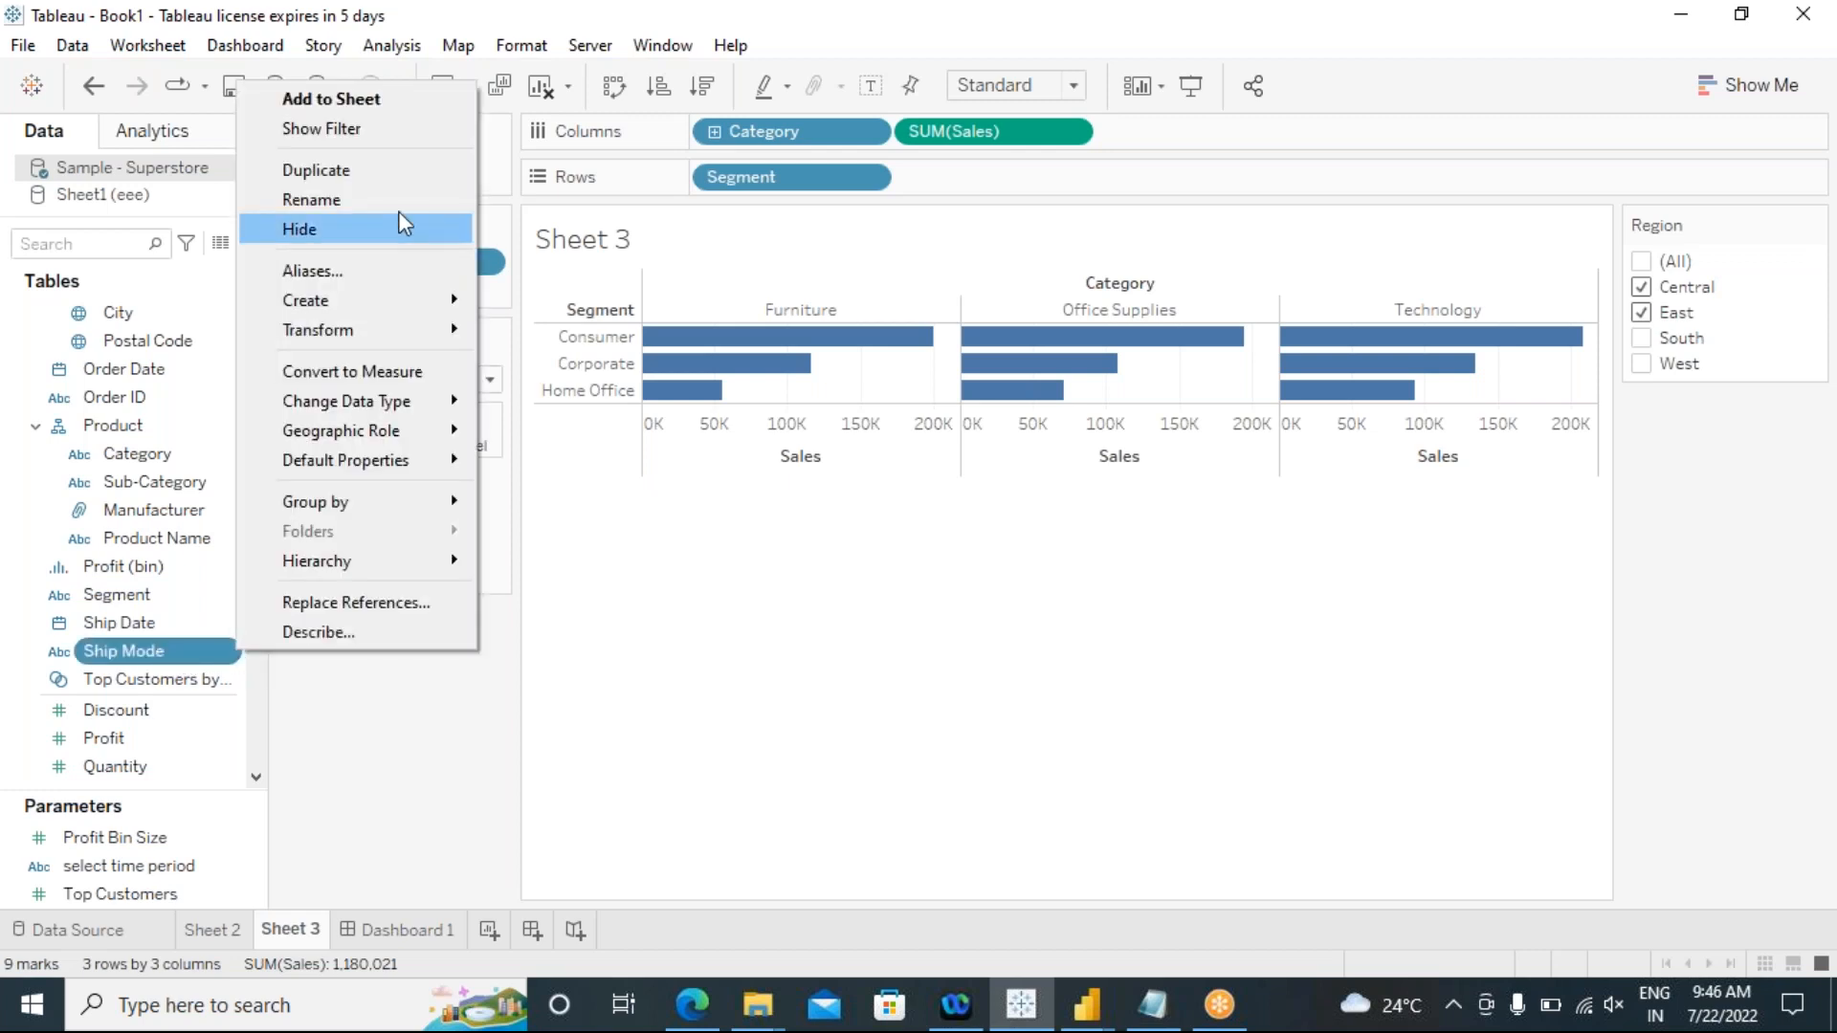
{"action": "left_click", "coordinate": [388, 132]}
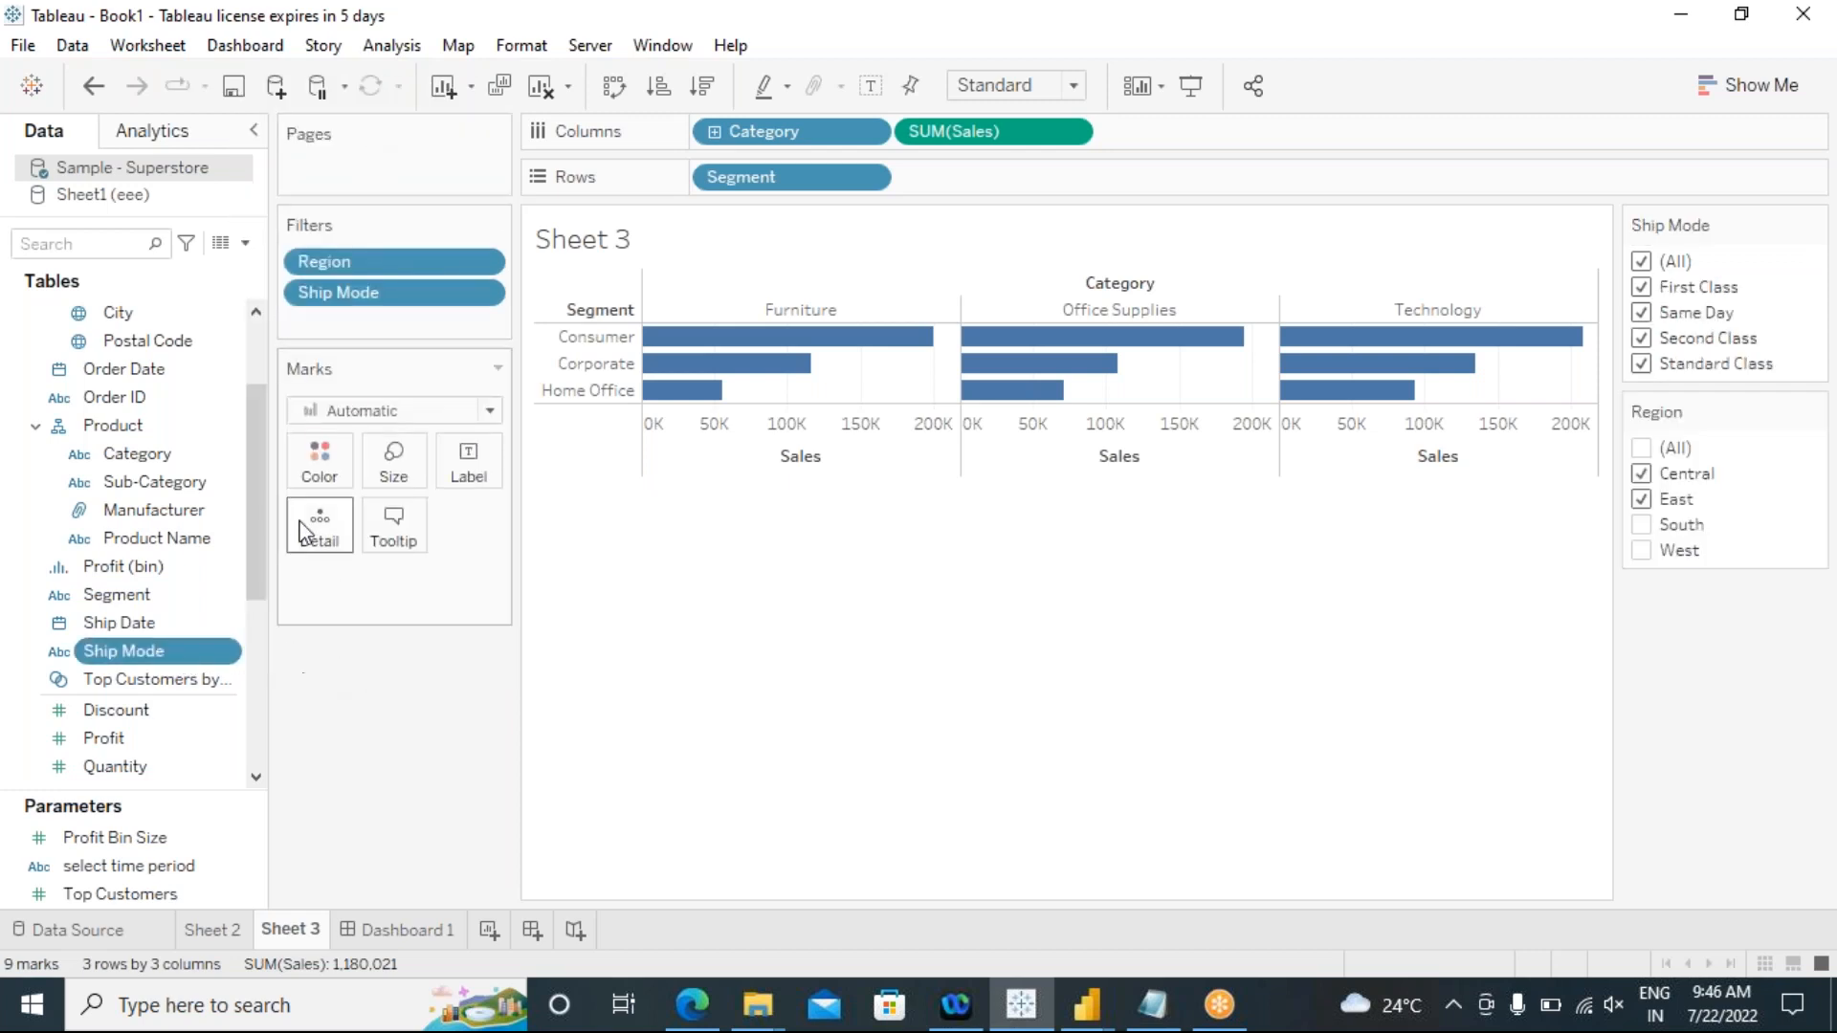
Step: Filter Sheet 3 by Order Date years, keeping 2021, and show the year filter
{"action": "scroll", "coordinate": [231, 540], "scroll_direction": "up", "scroll_amount": 3}
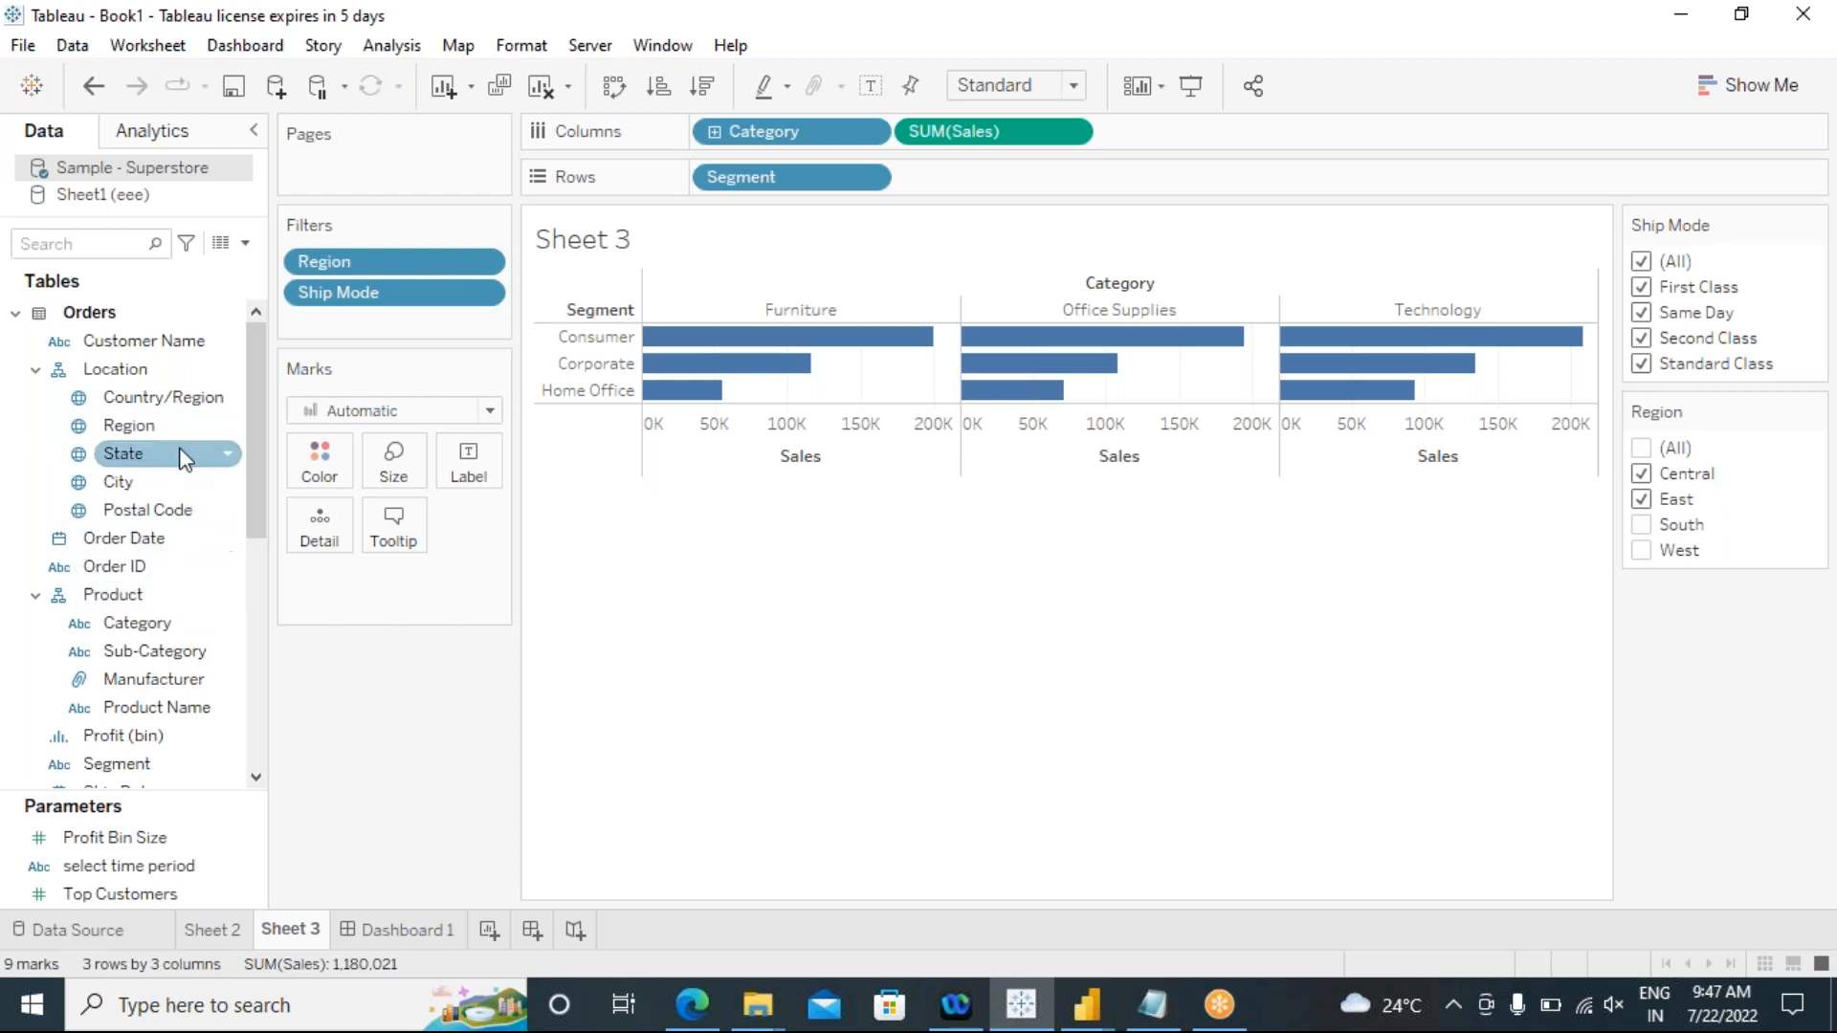
{"action": "left_click_drag", "start_coordinate": [144, 553], "coordinate": [421, 321]}
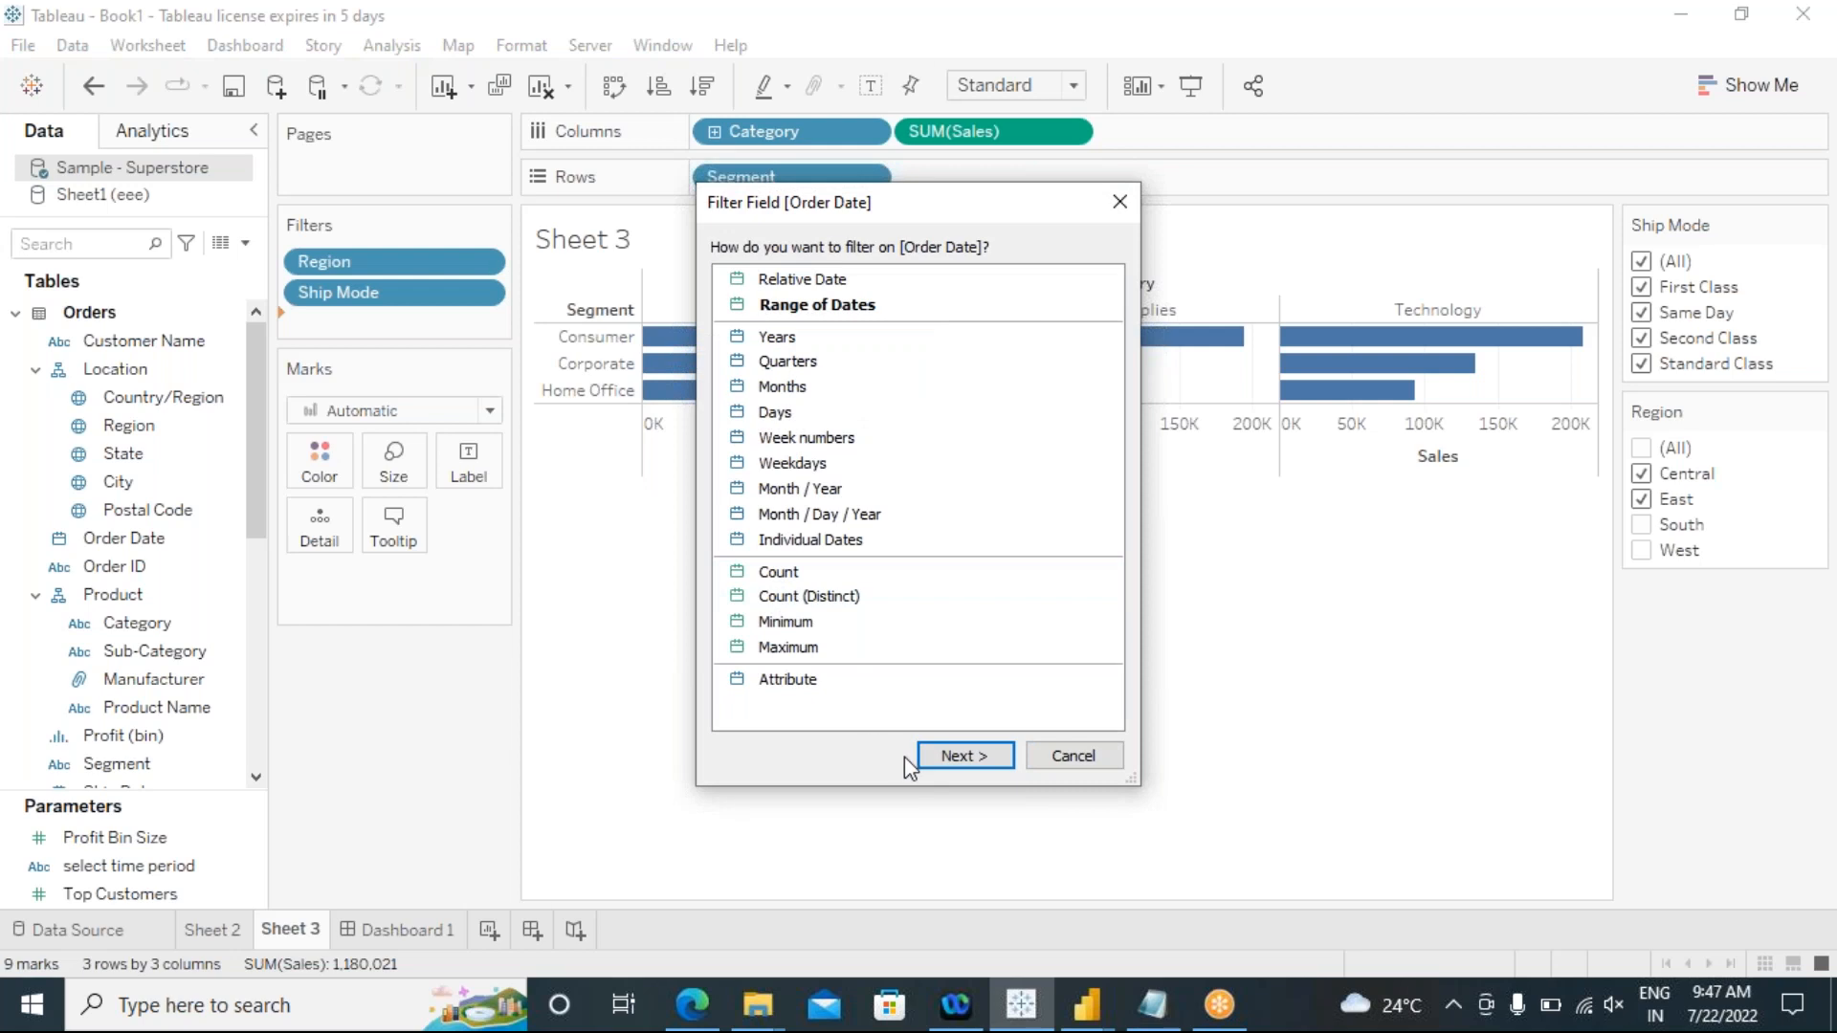
{"action": "left_click", "coordinate": [893, 336]}
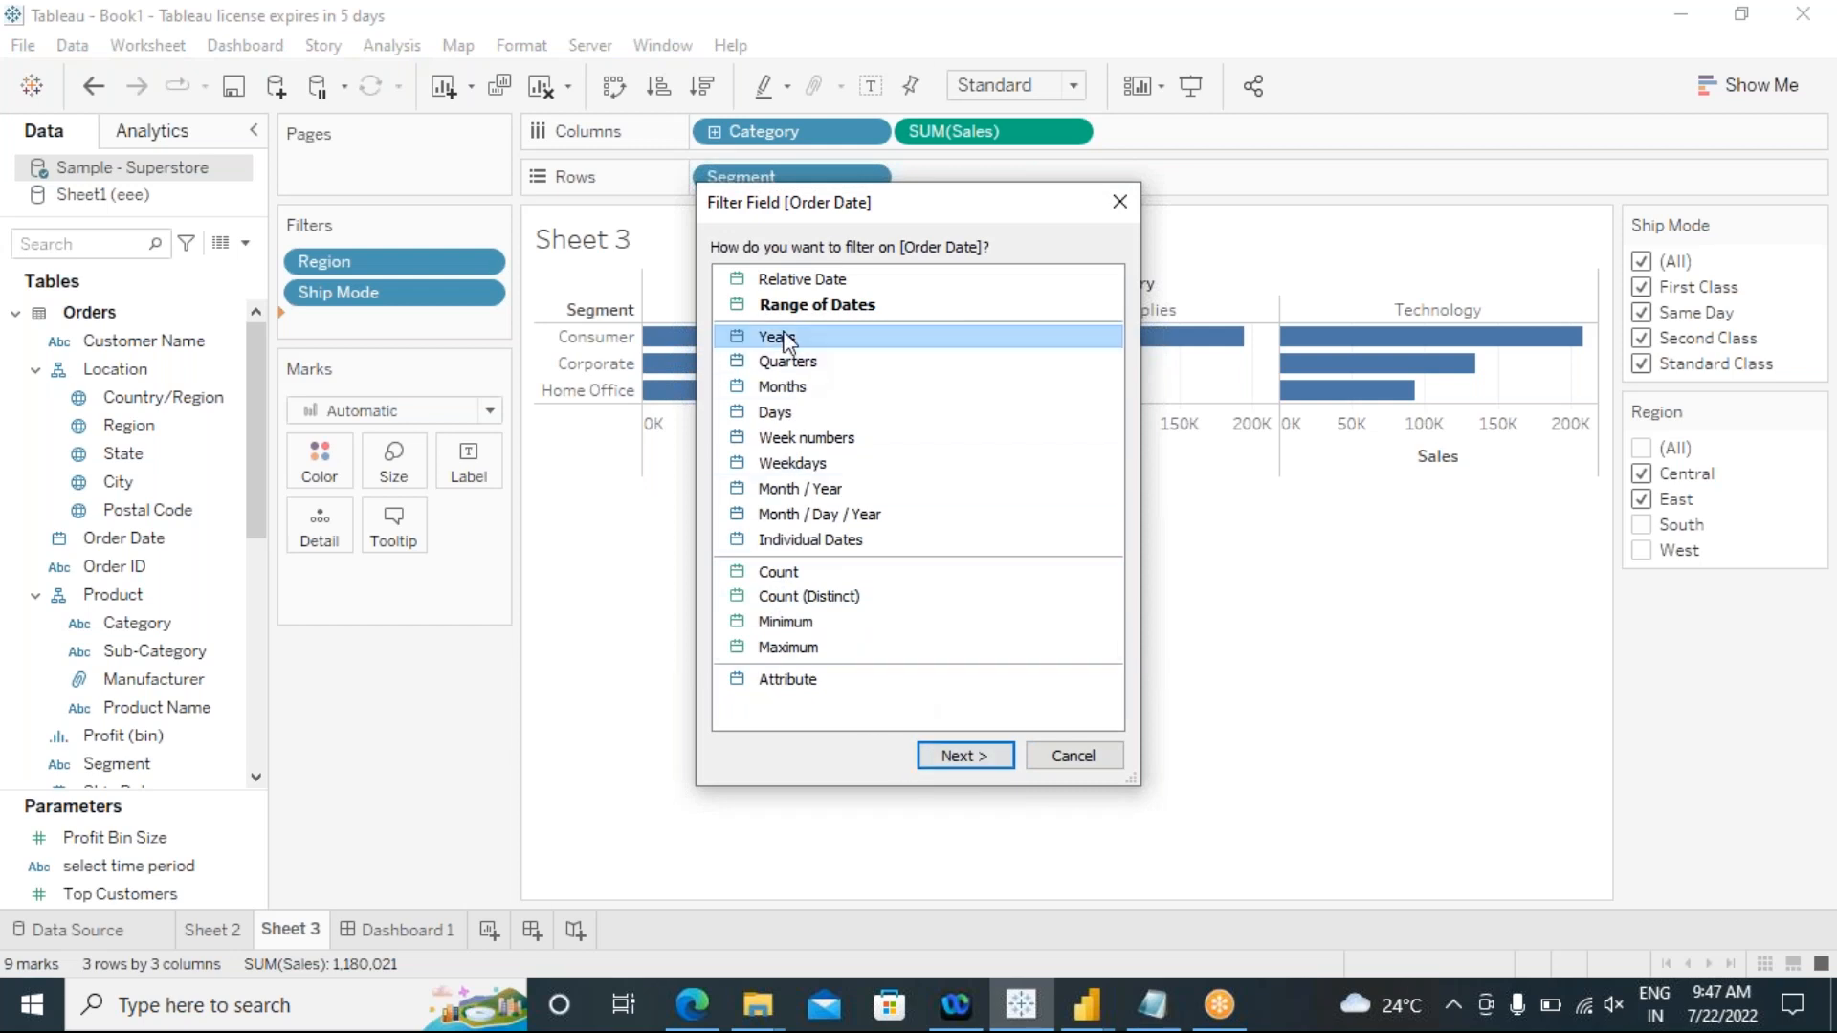
{"action": "left_click", "coordinate": [974, 758]}
{"action": "left_click", "coordinate": [926, 852]}
{"action": "left_click", "coordinate": [481, 325]}
{"action": "left_click", "coordinate": [444, 231]}
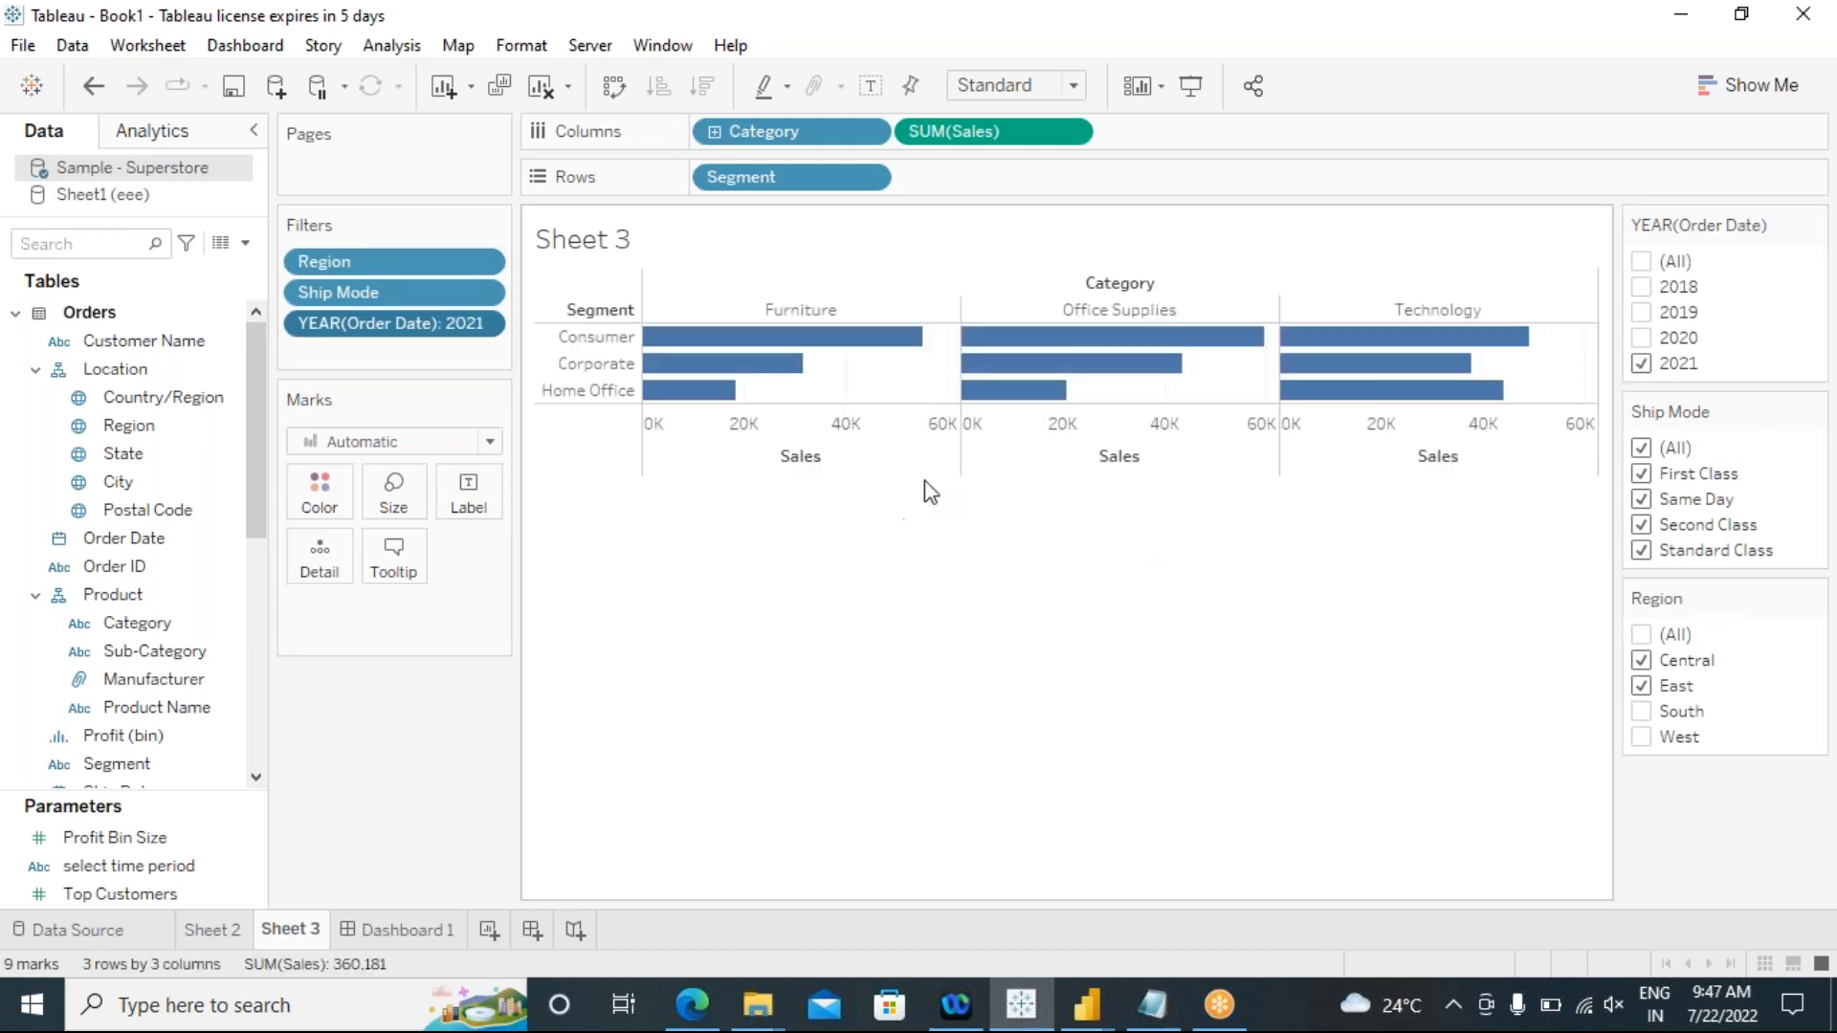
Step: Compare the filters displayed on Dashboard 1 with those set on Sheet 3
{"action": "left_click", "coordinate": [411, 933]}
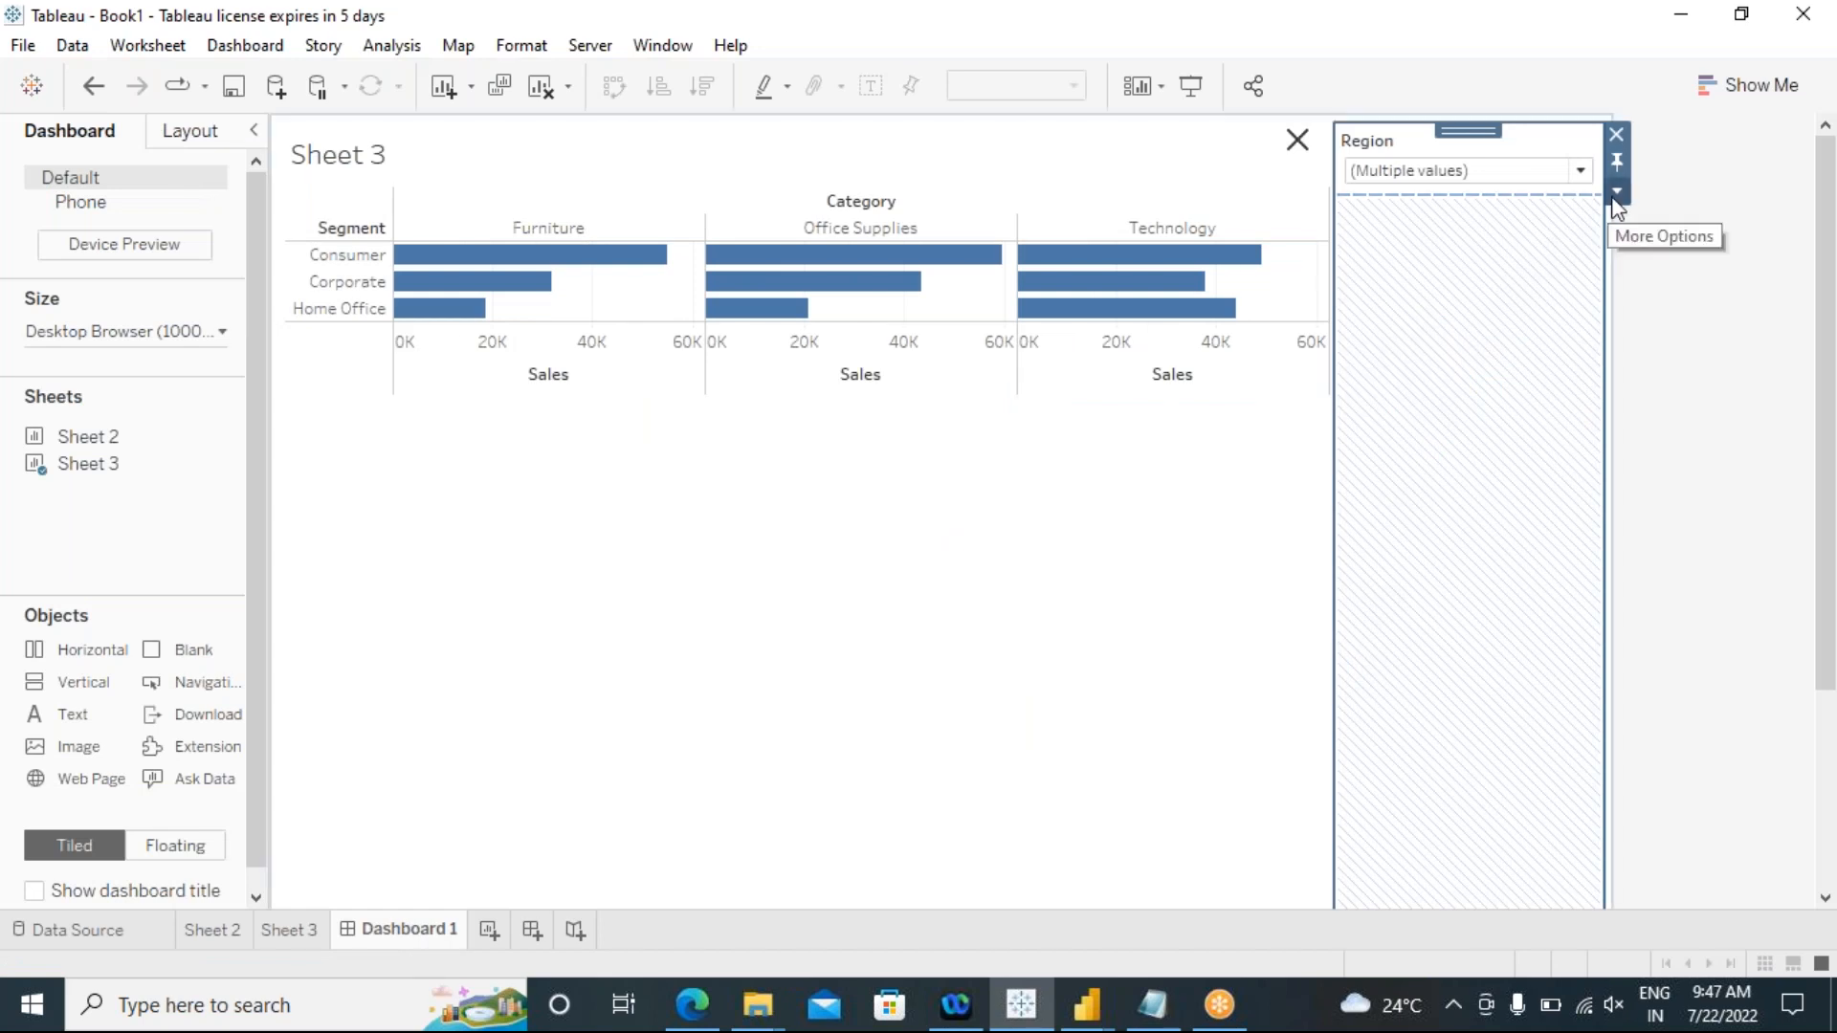
{"action": "left_click", "coordinate": [1116, 388]}
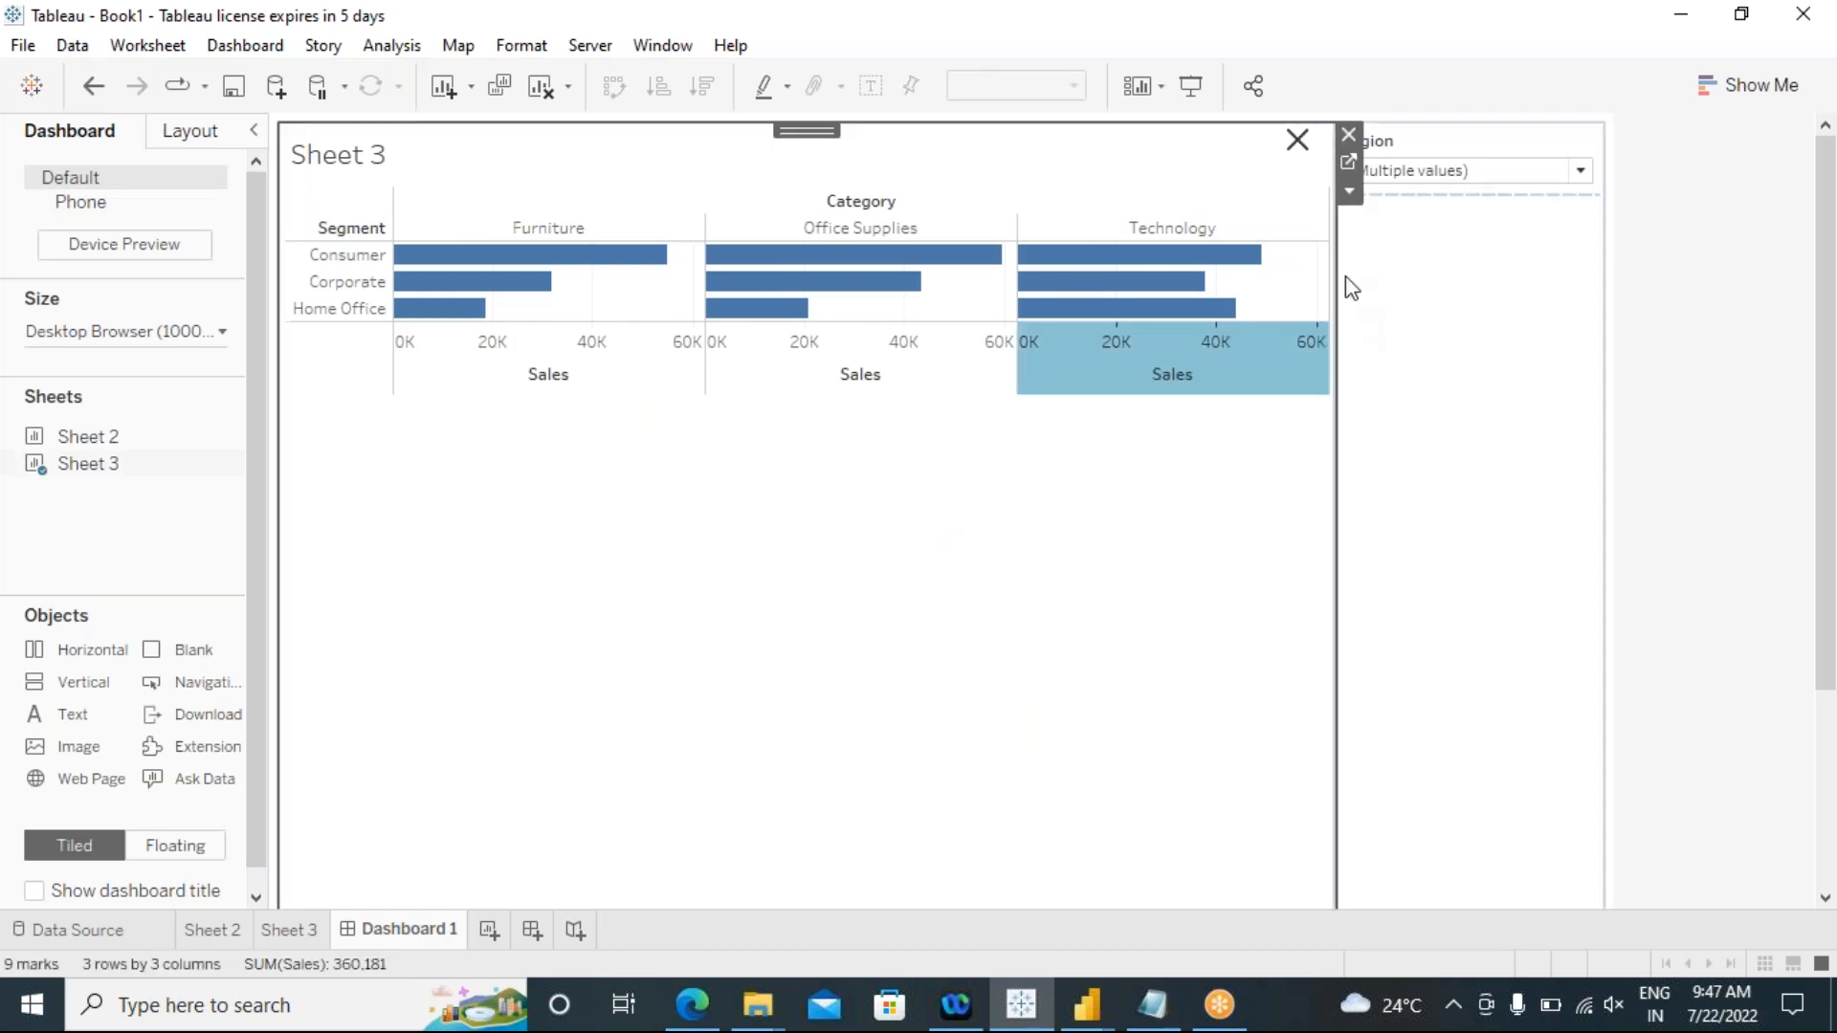
{"action": "left_click", "coordinate": [1350, 189]}
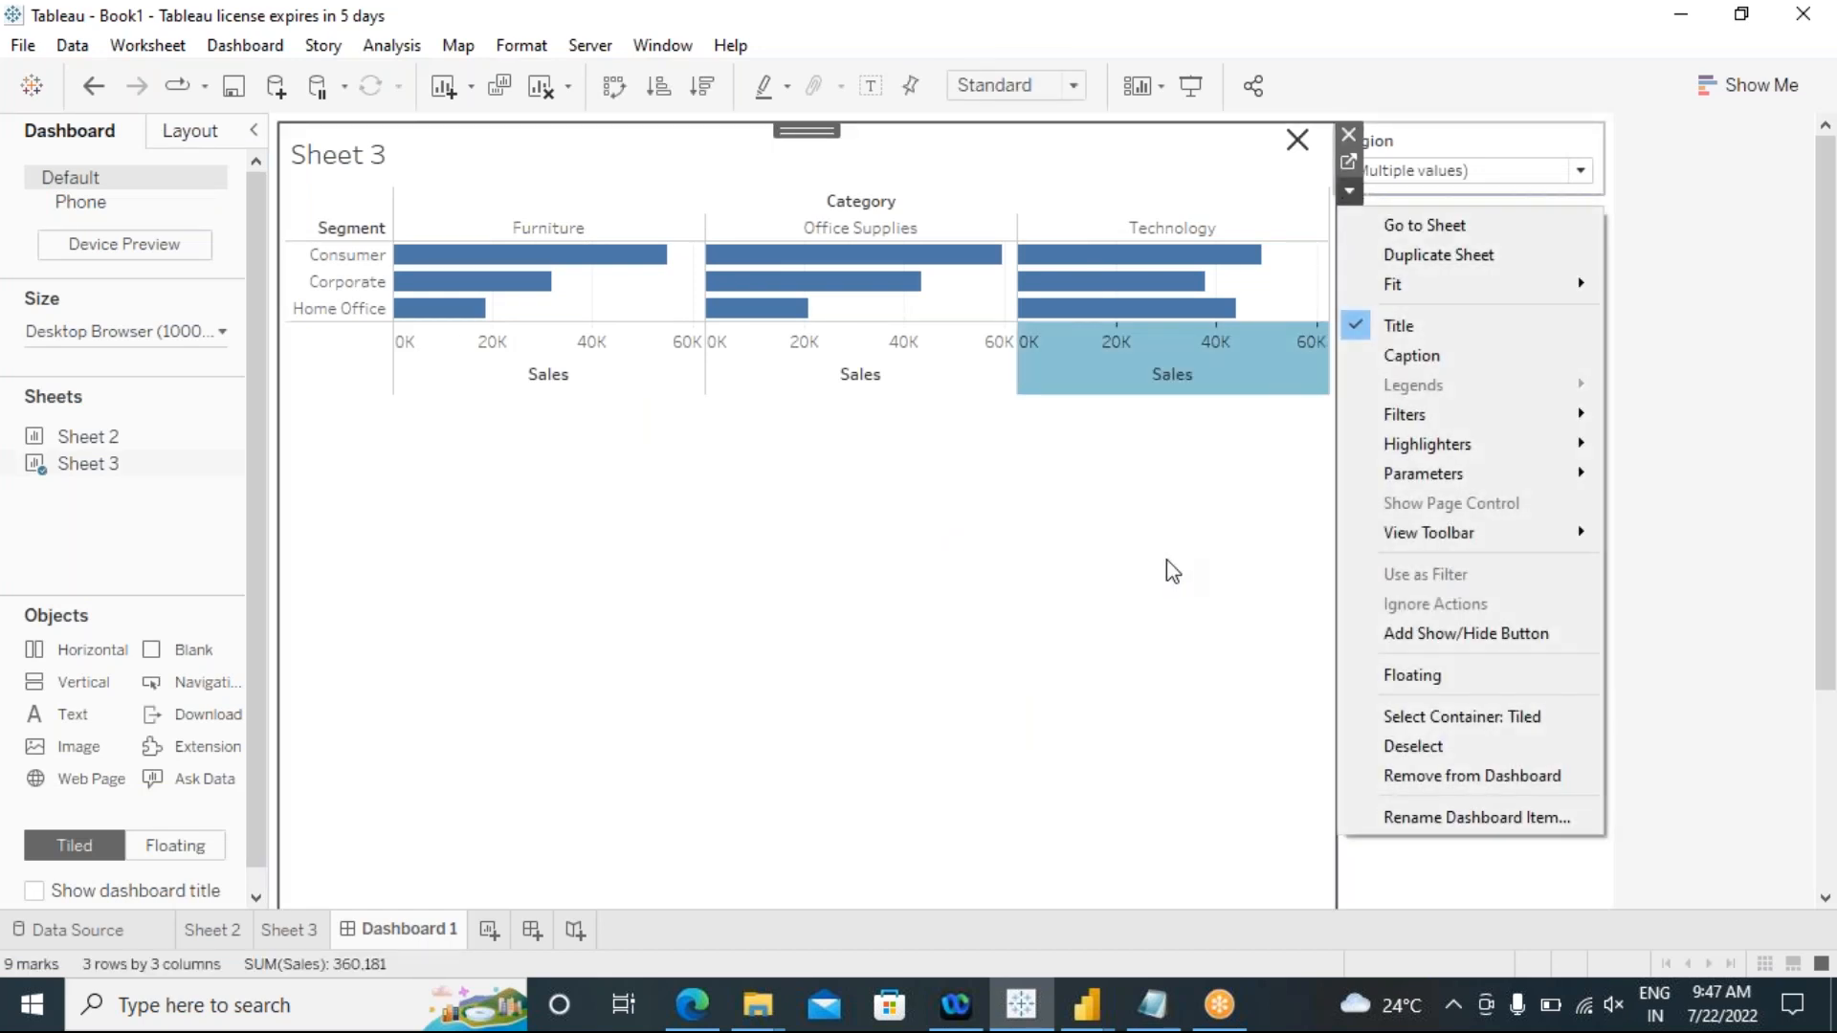
{"action": "left_click", "coordinate": [1171, 569]}
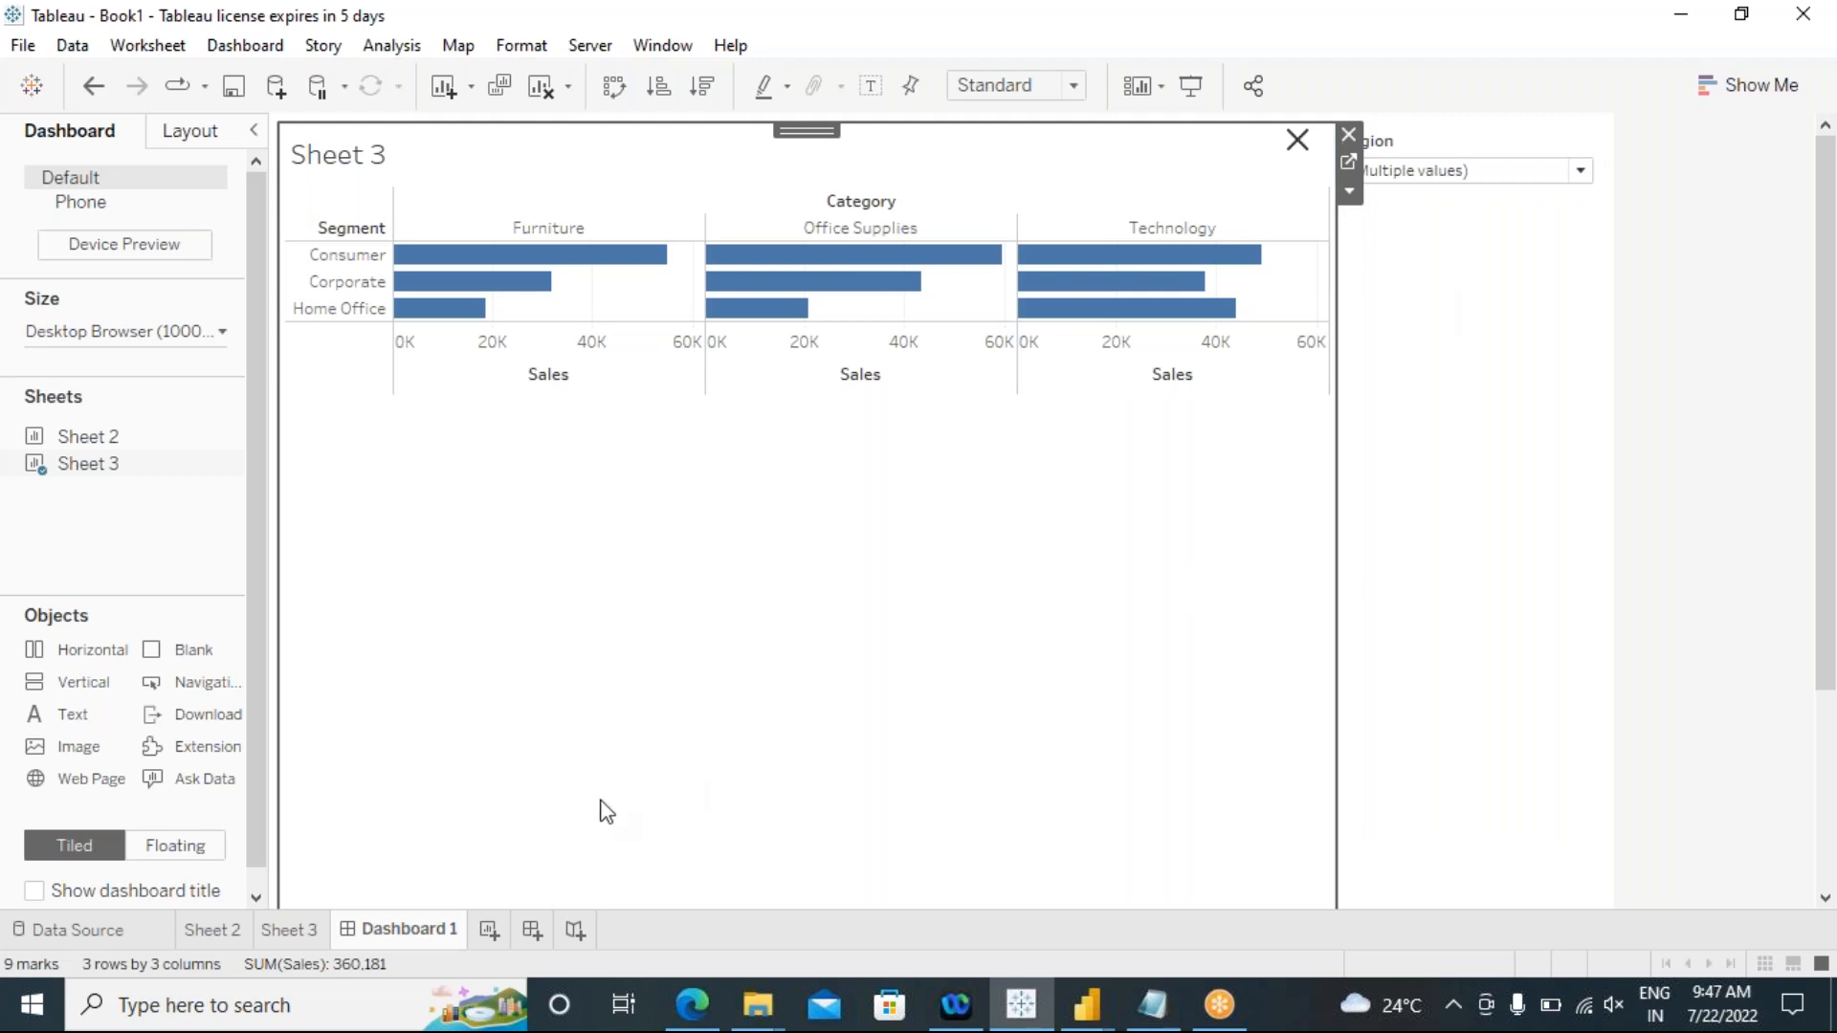
{"action": "left_click", "coordinate": [304, 937]}
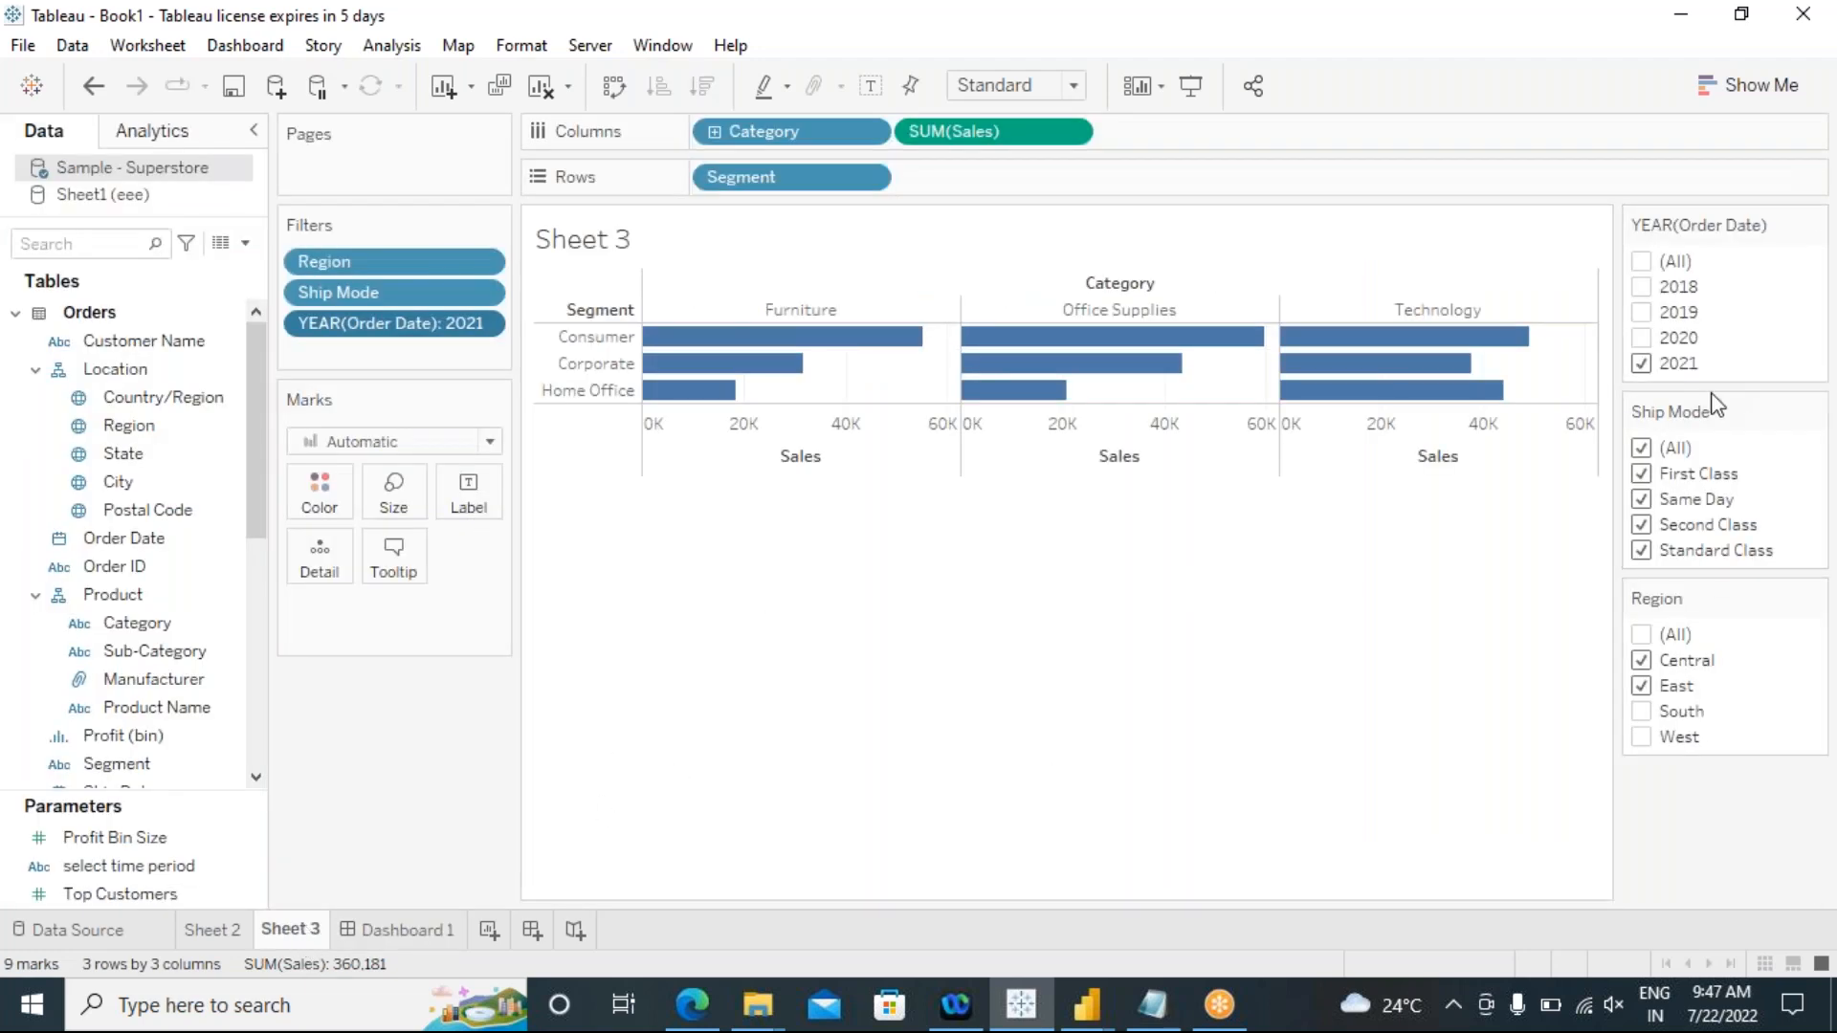
{"action": "left_click", "coordinate": [406, 932]}
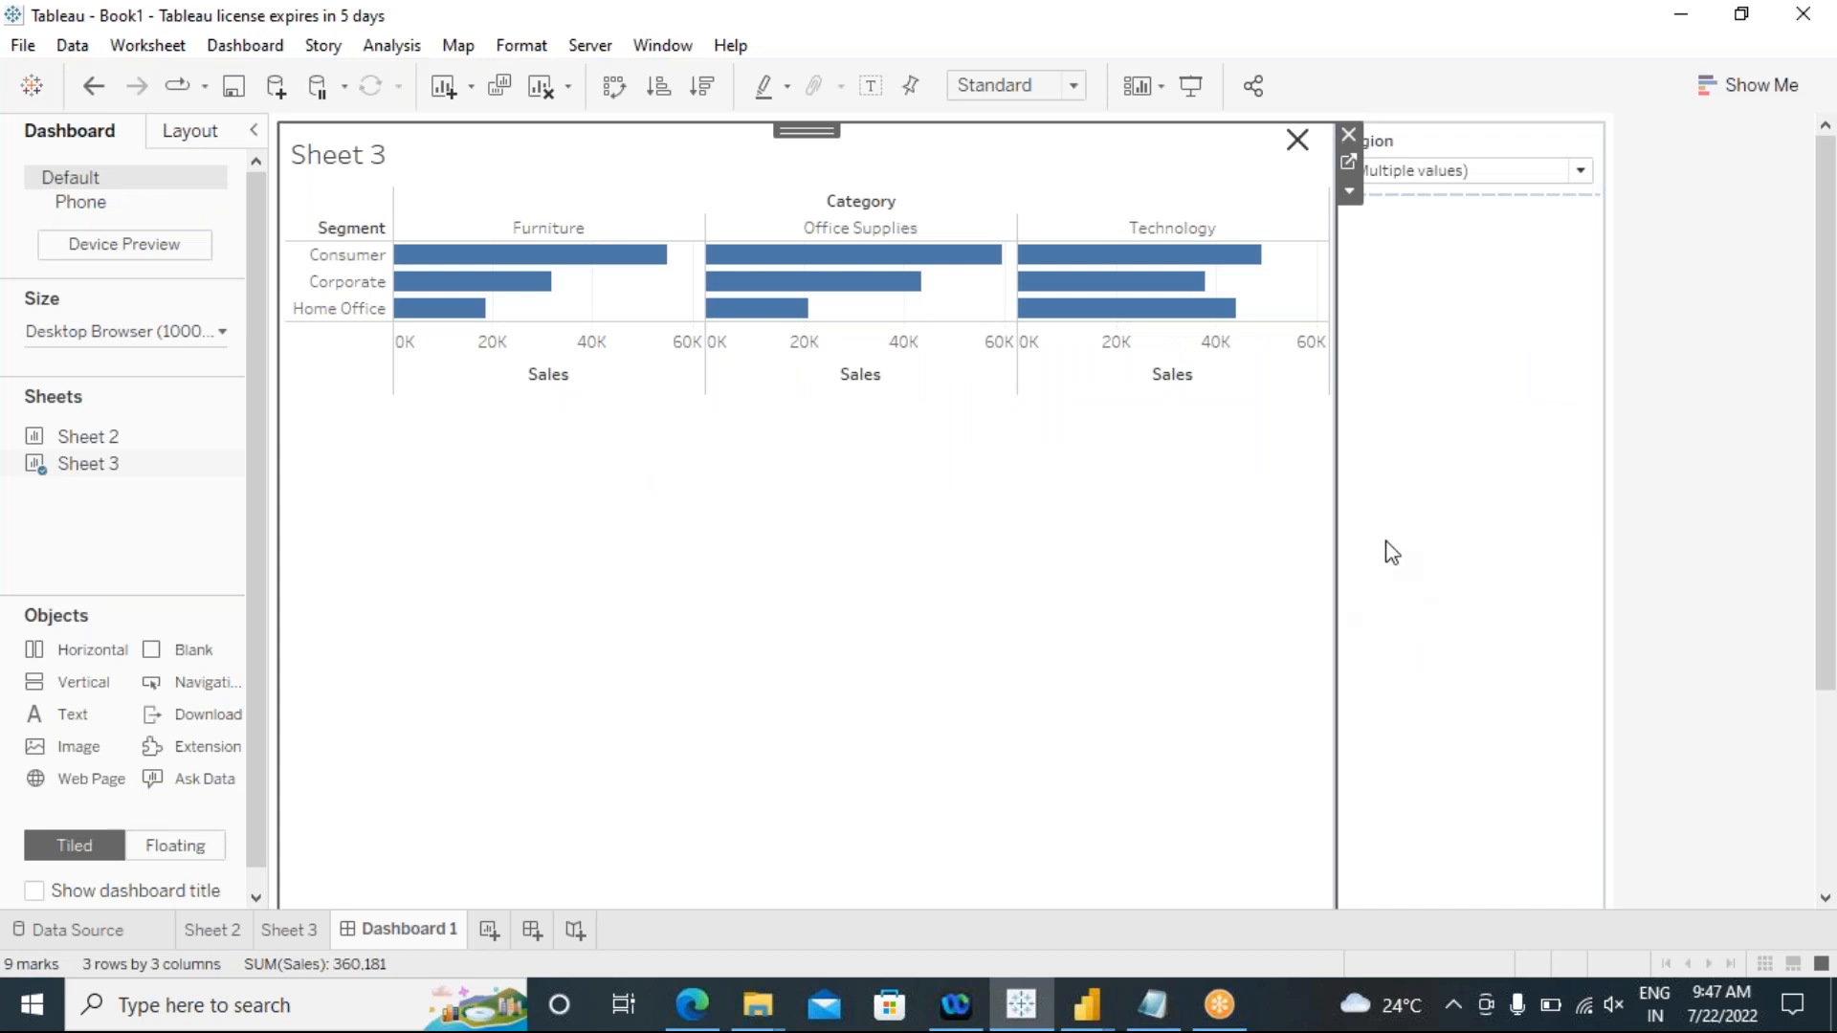
Step: Show the Segment and Ship Mode filters for the Sheet 3 chart on the dashboard
{"action": "left_click", "coordinate": [1349, 191]}
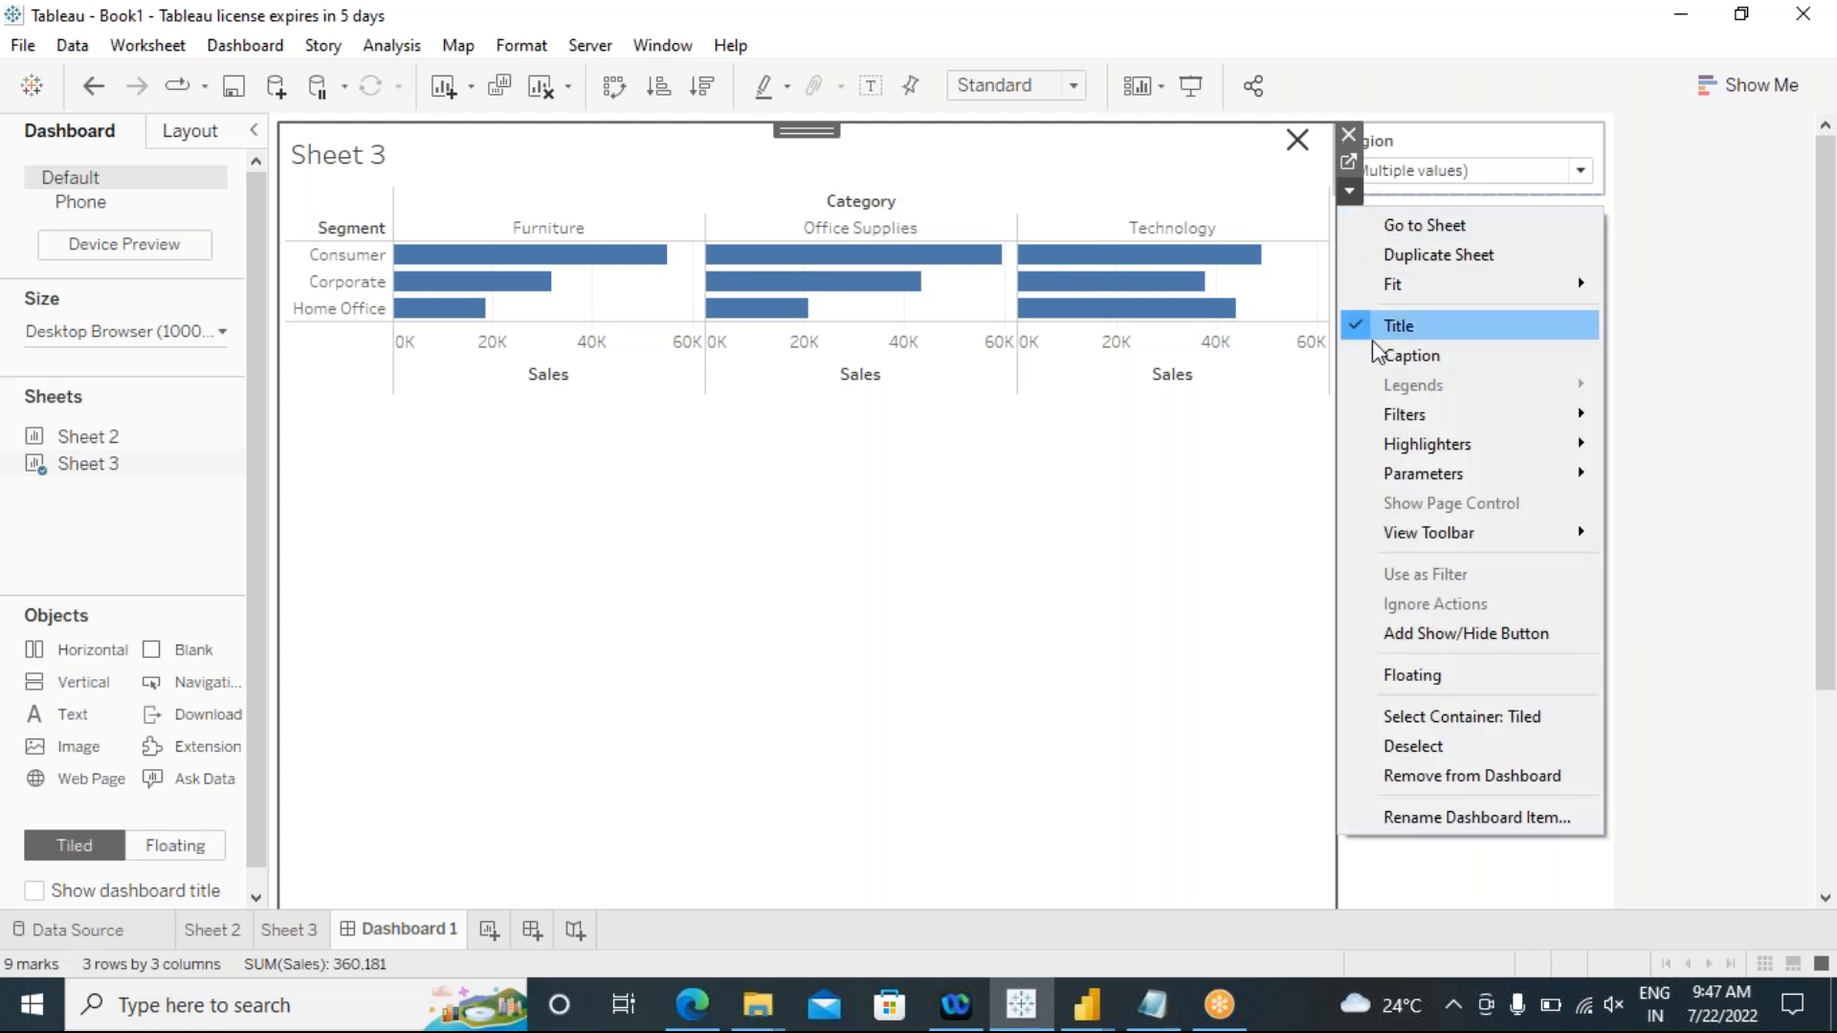
{"action": "mouse_move", "coordinate": [1504, 423]}
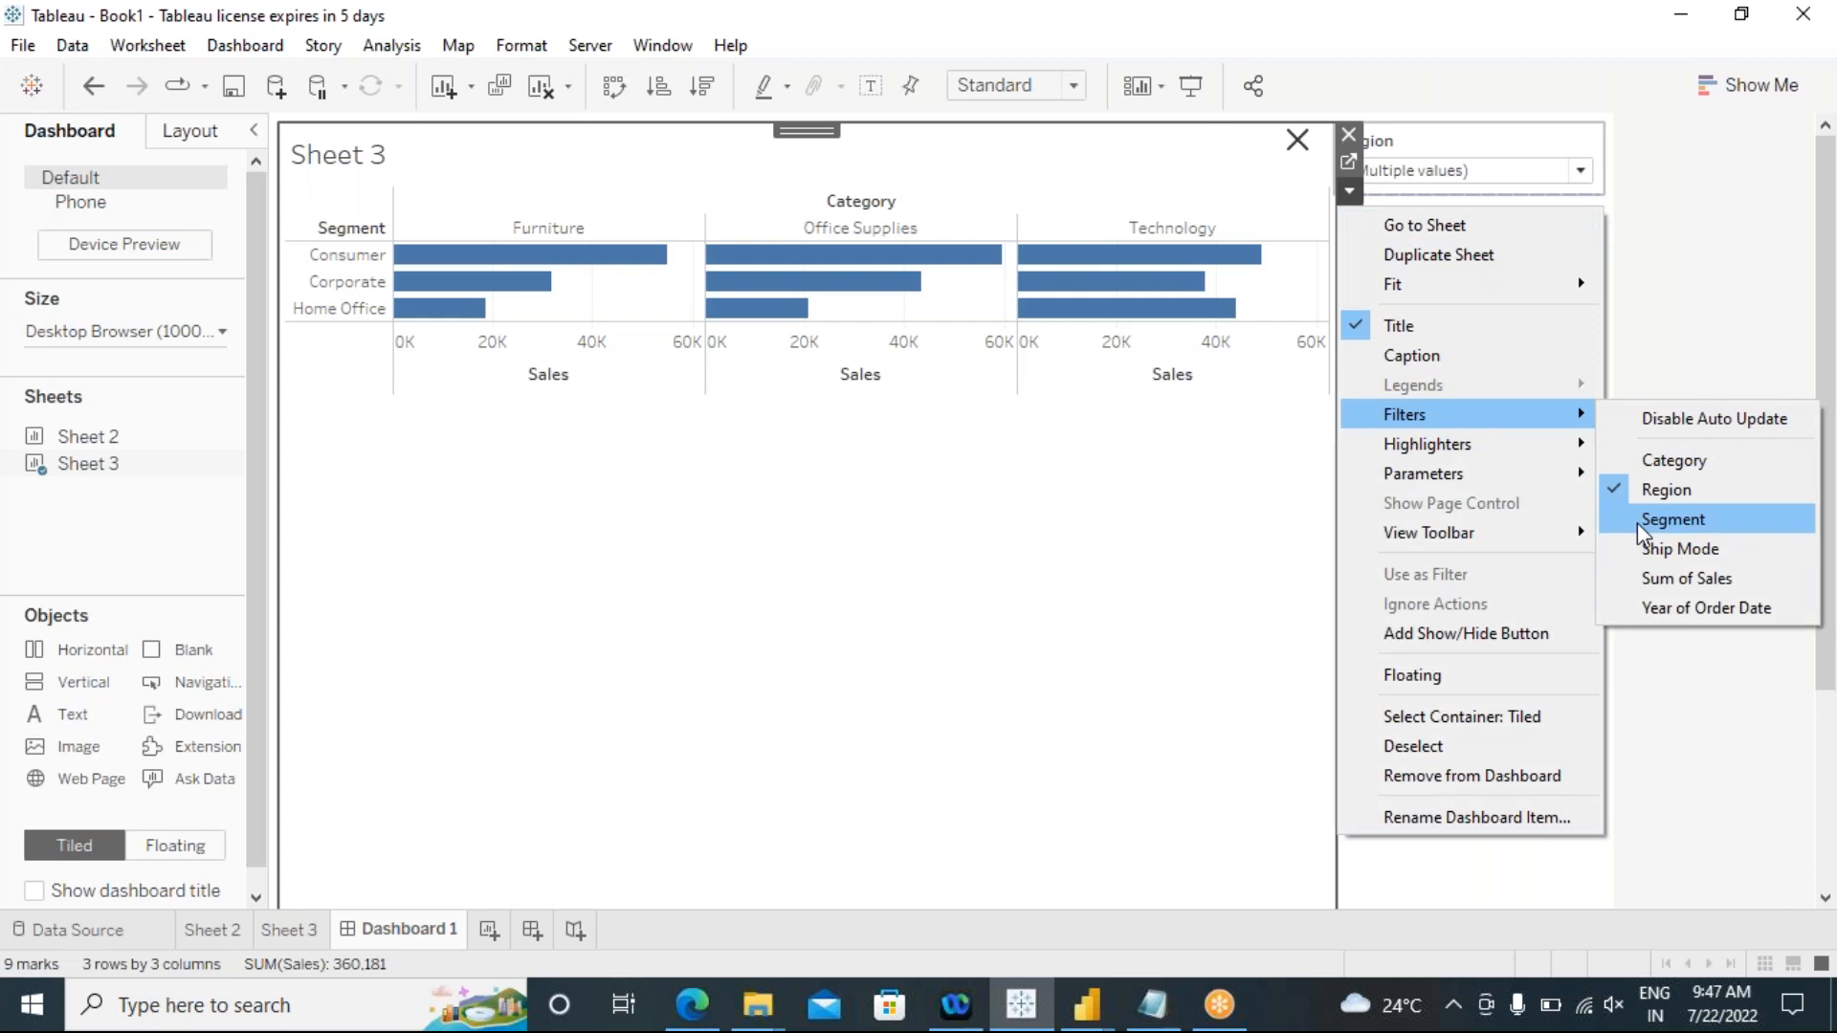
{"action": "left_click", "coordinate": [1672, 519]}
{"action": "left_click", "coordinate": [1348, 190]}
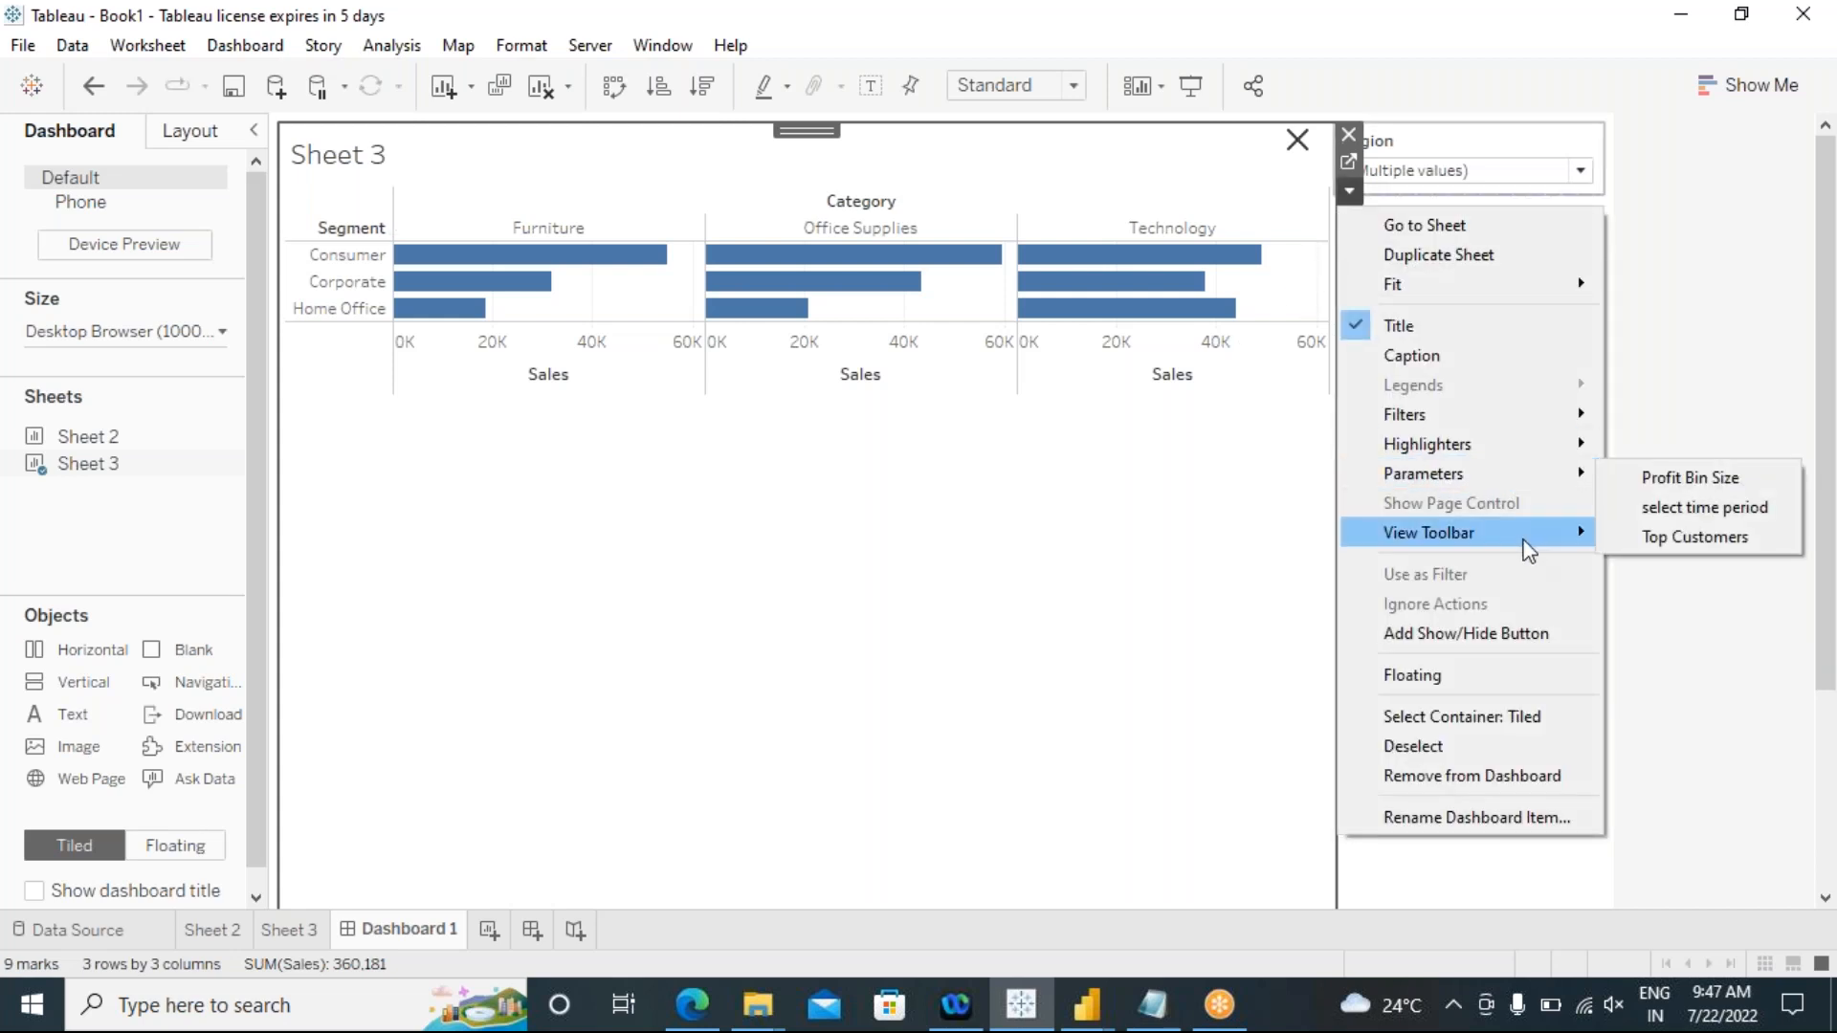
{"action": "mouse_move", "coordinate": [1568, 419]}
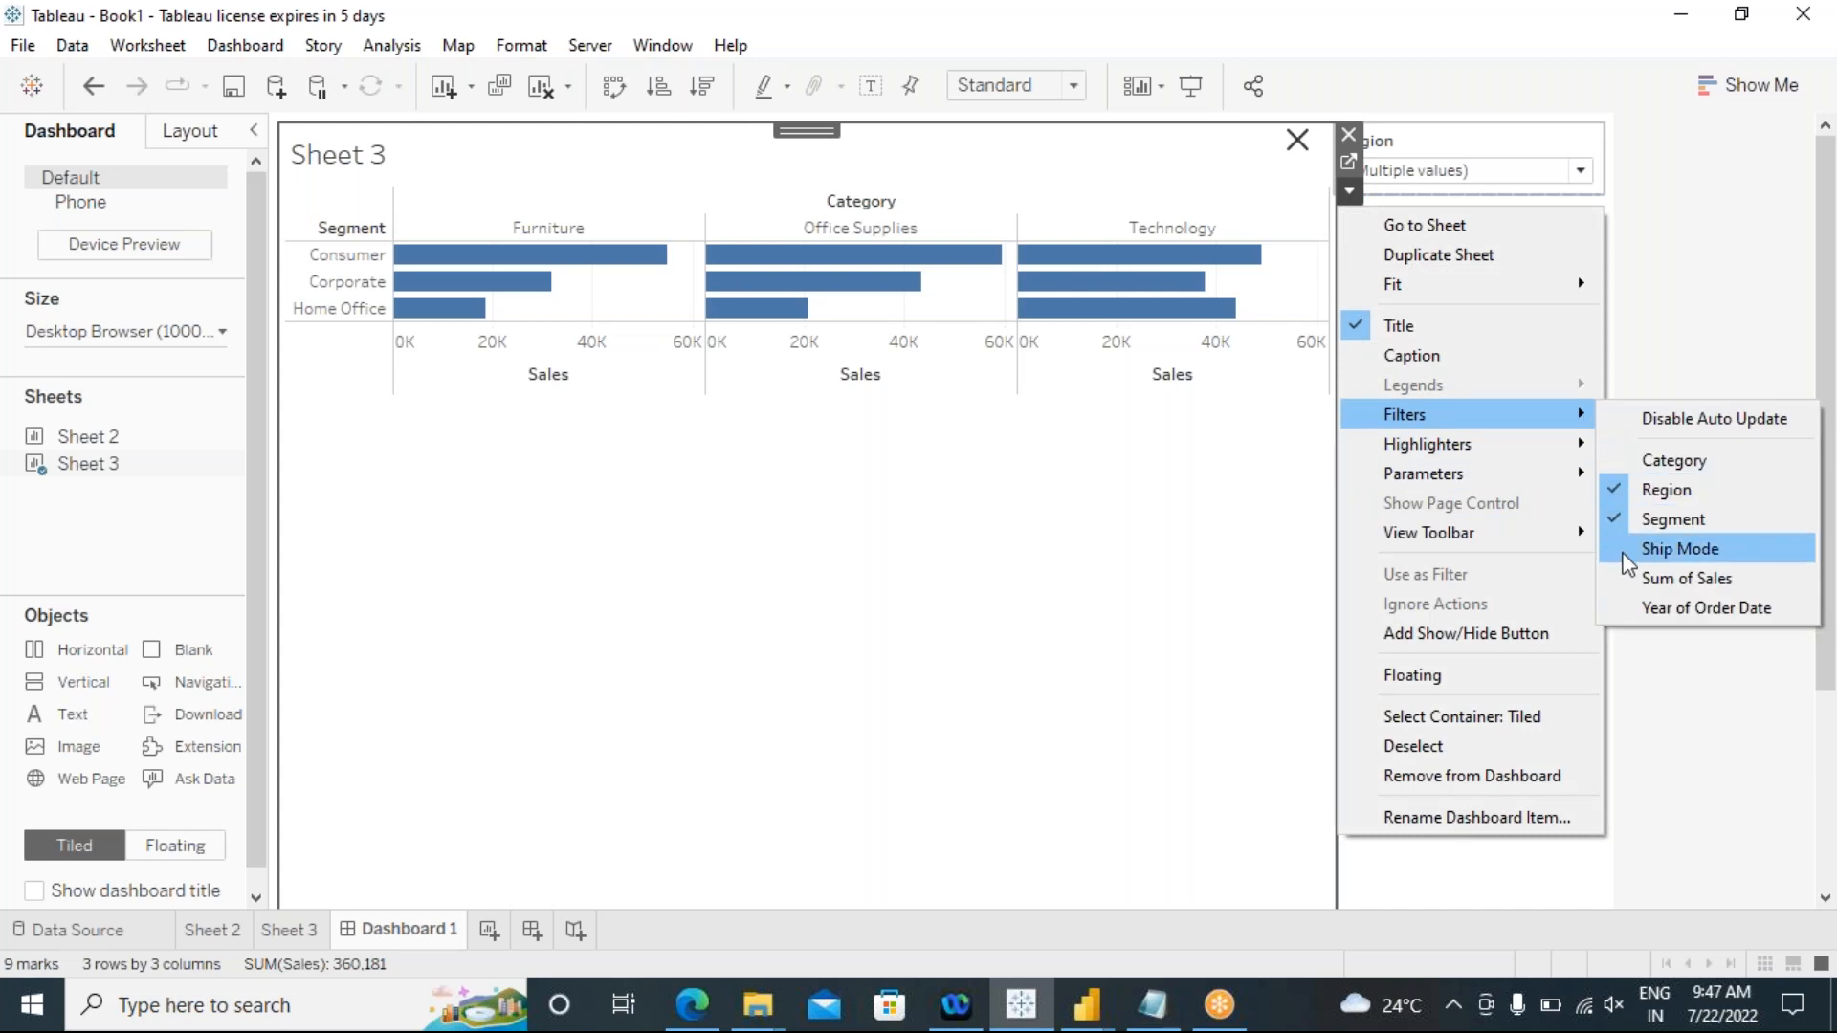
{"action": "left_click", "coordinate": [1680, 548]}
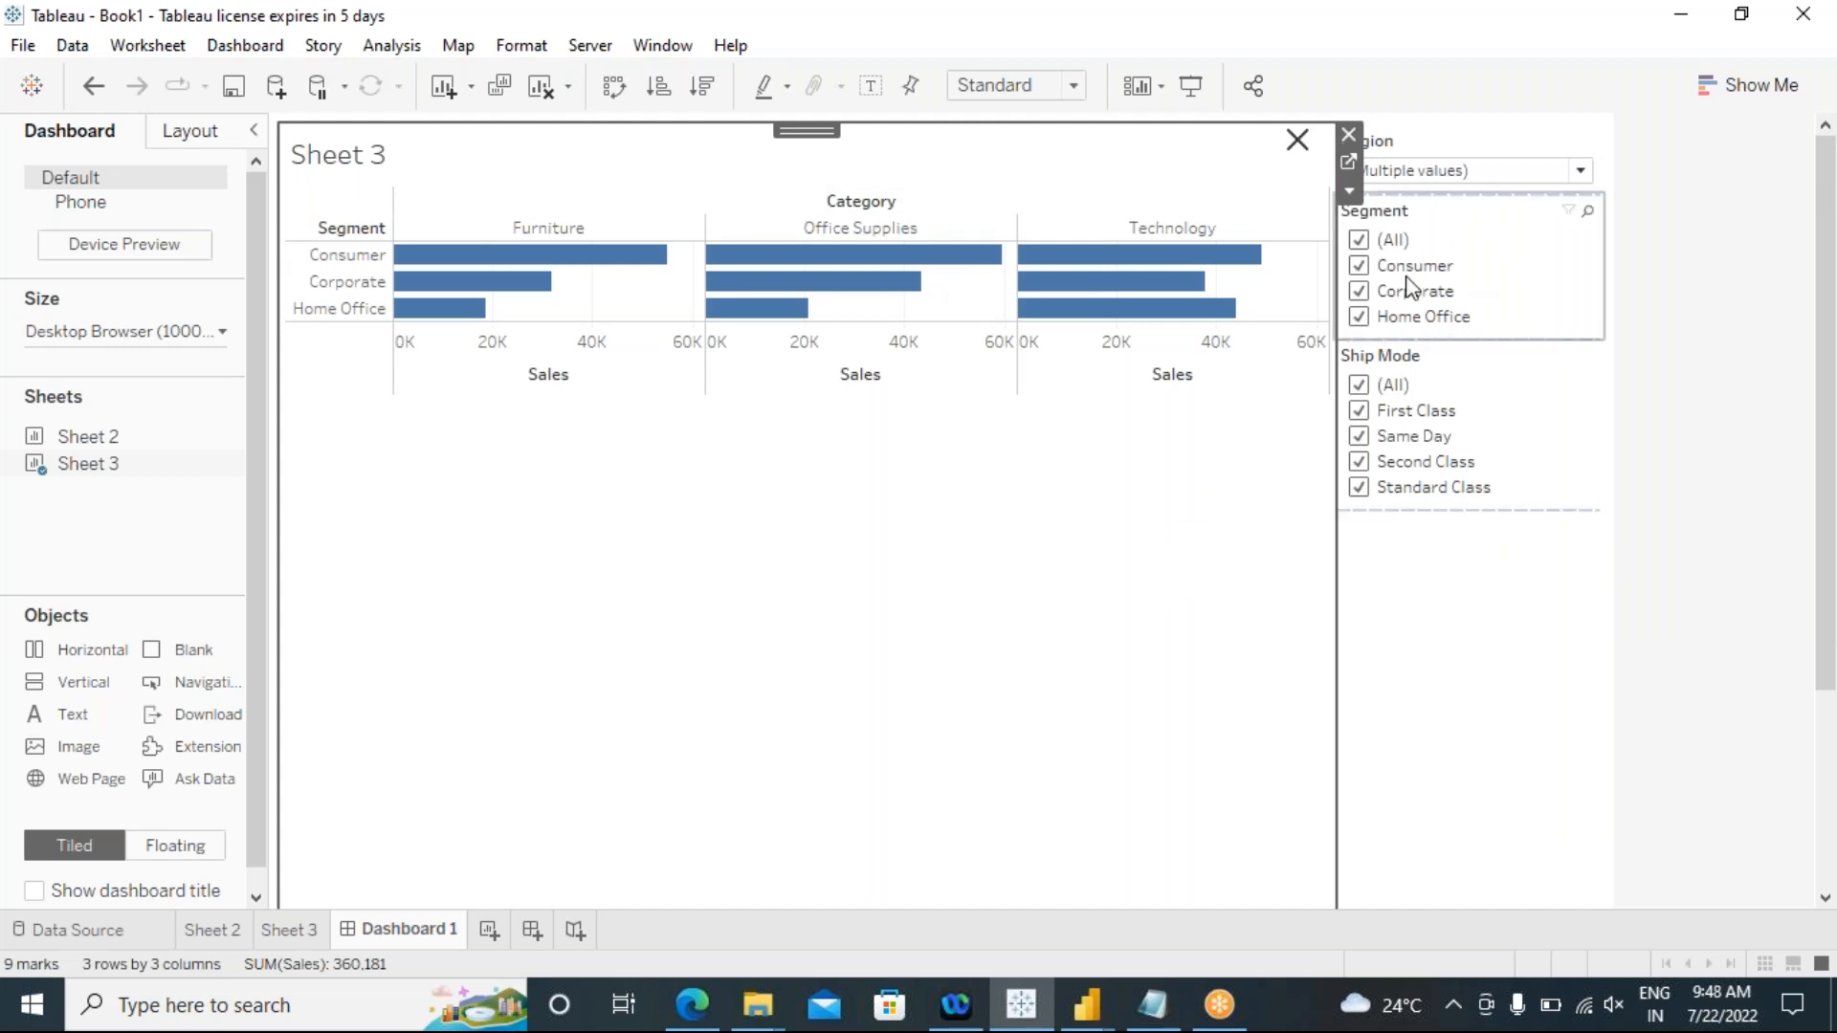
Step: Hide only the Region filter using the dashboard's show/hide button, and bring it back
{"action": "left_click", "coordinate": [1299, 141]}
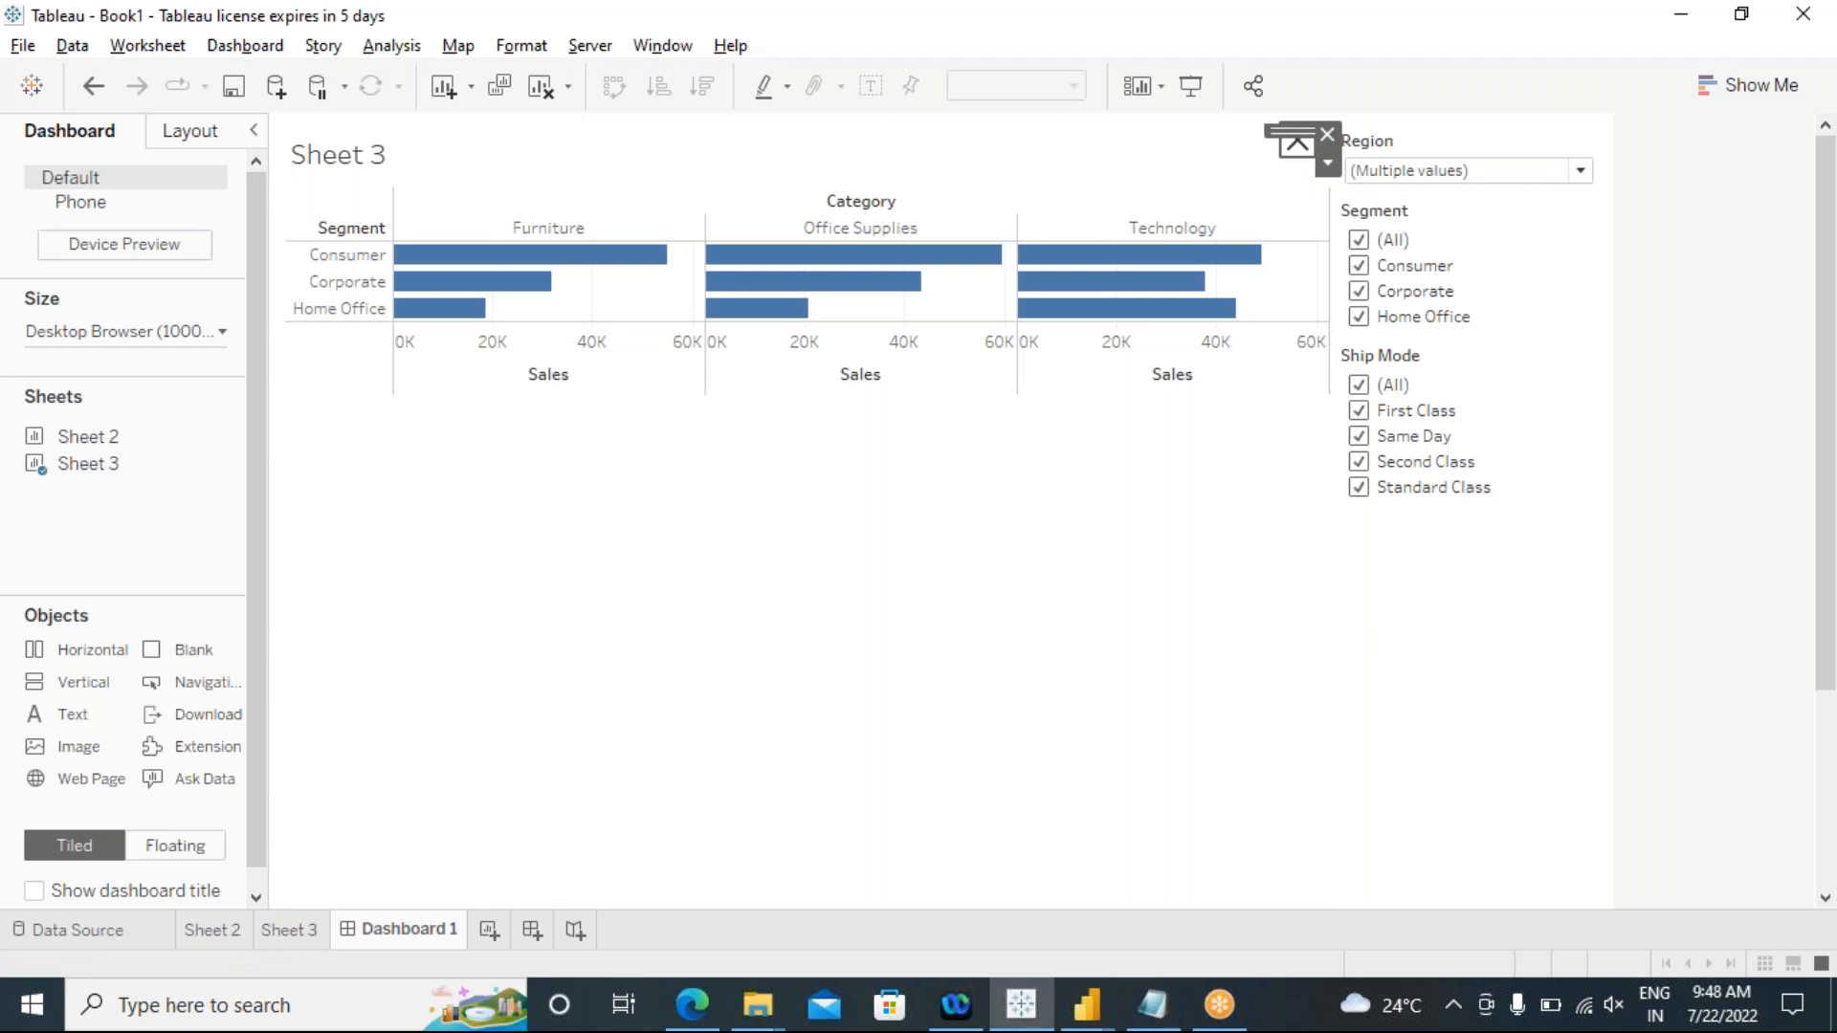
{"action": "key", "text": "Delete"}
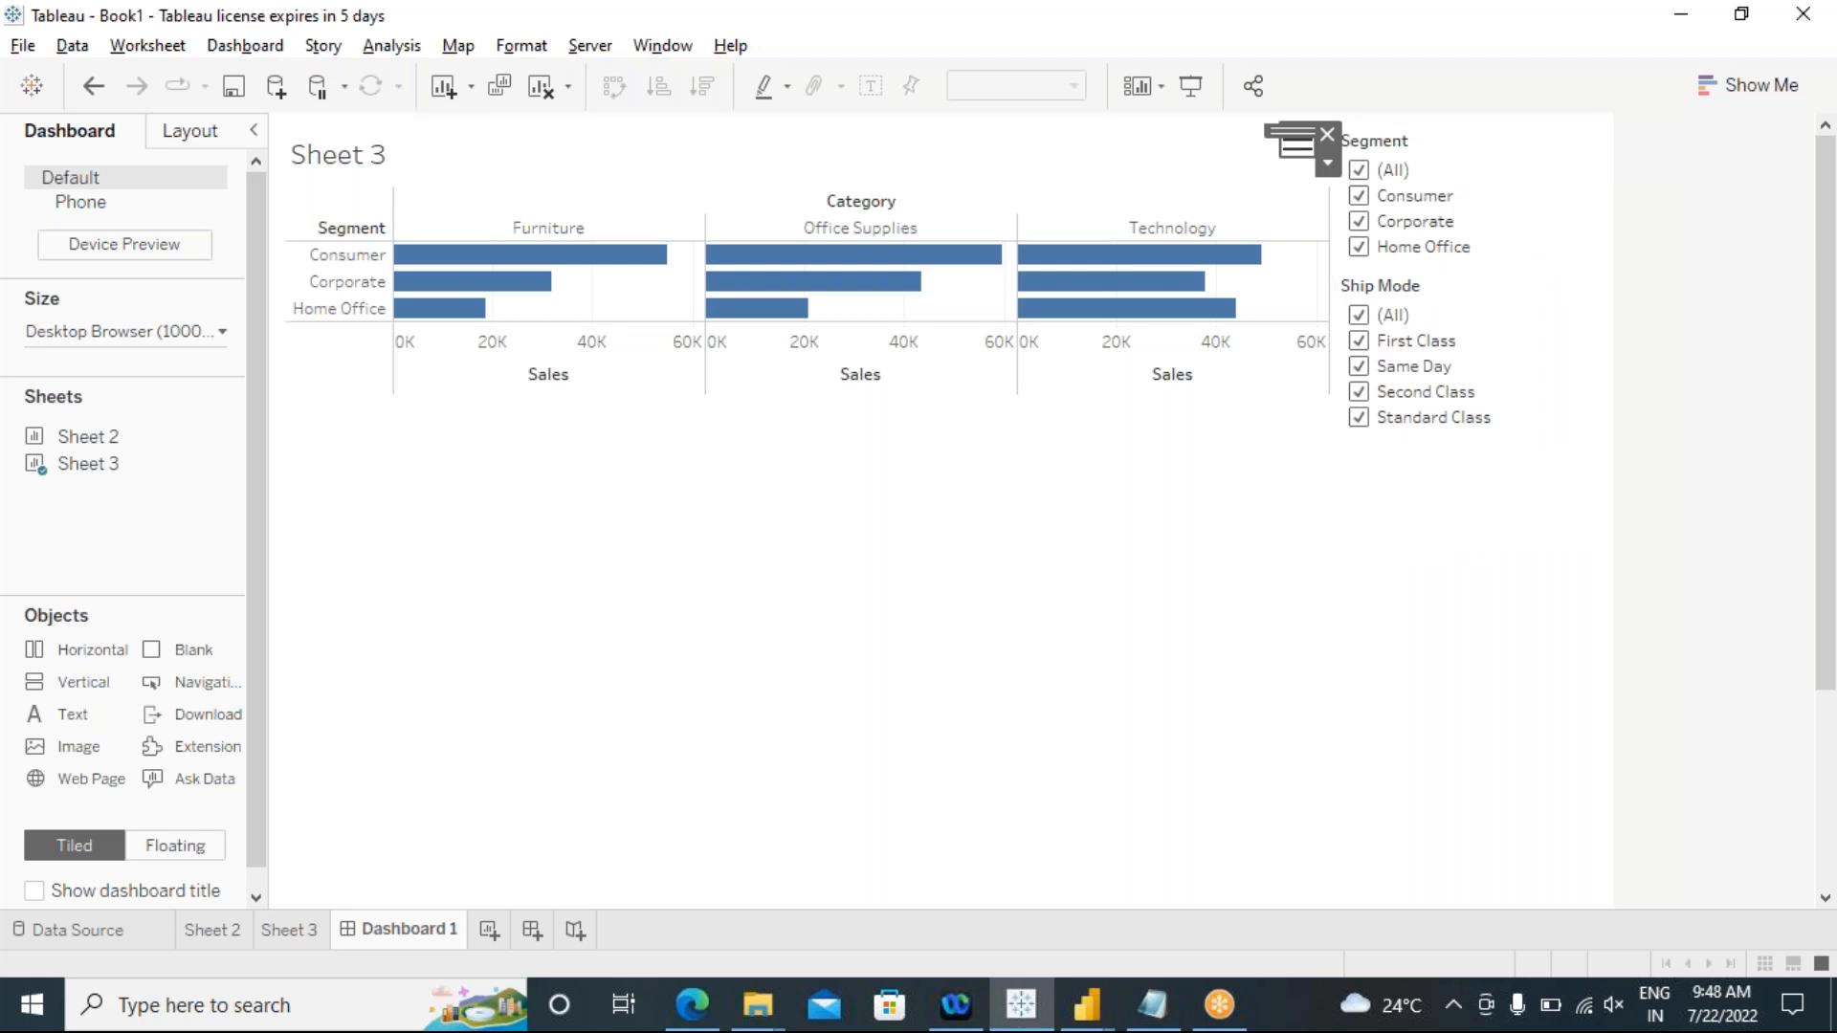
{"action": "key", "text": "ctrl+z"}
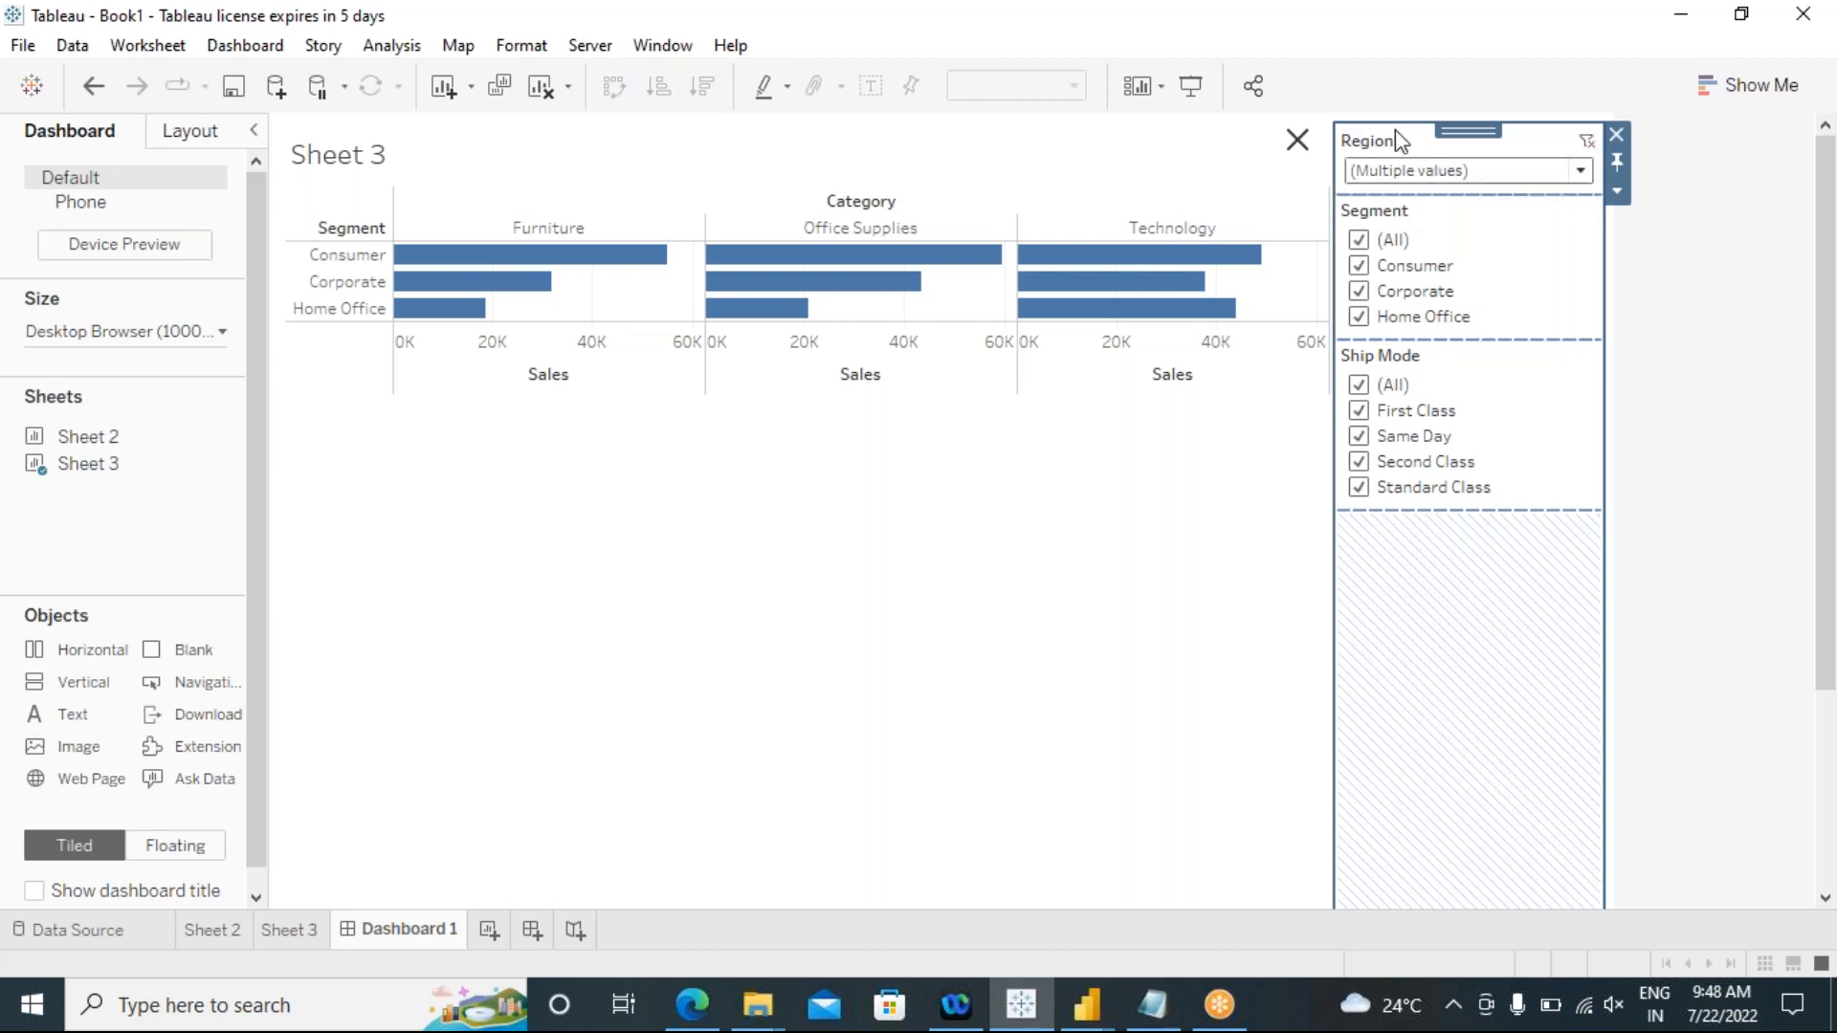
Step: Move the container with all three filters above the Sheet 3 chart and reduce its height
{"action": "left_click_drag", "start_coordinate": [1461, 125], "coordinate": [1456, 212]}
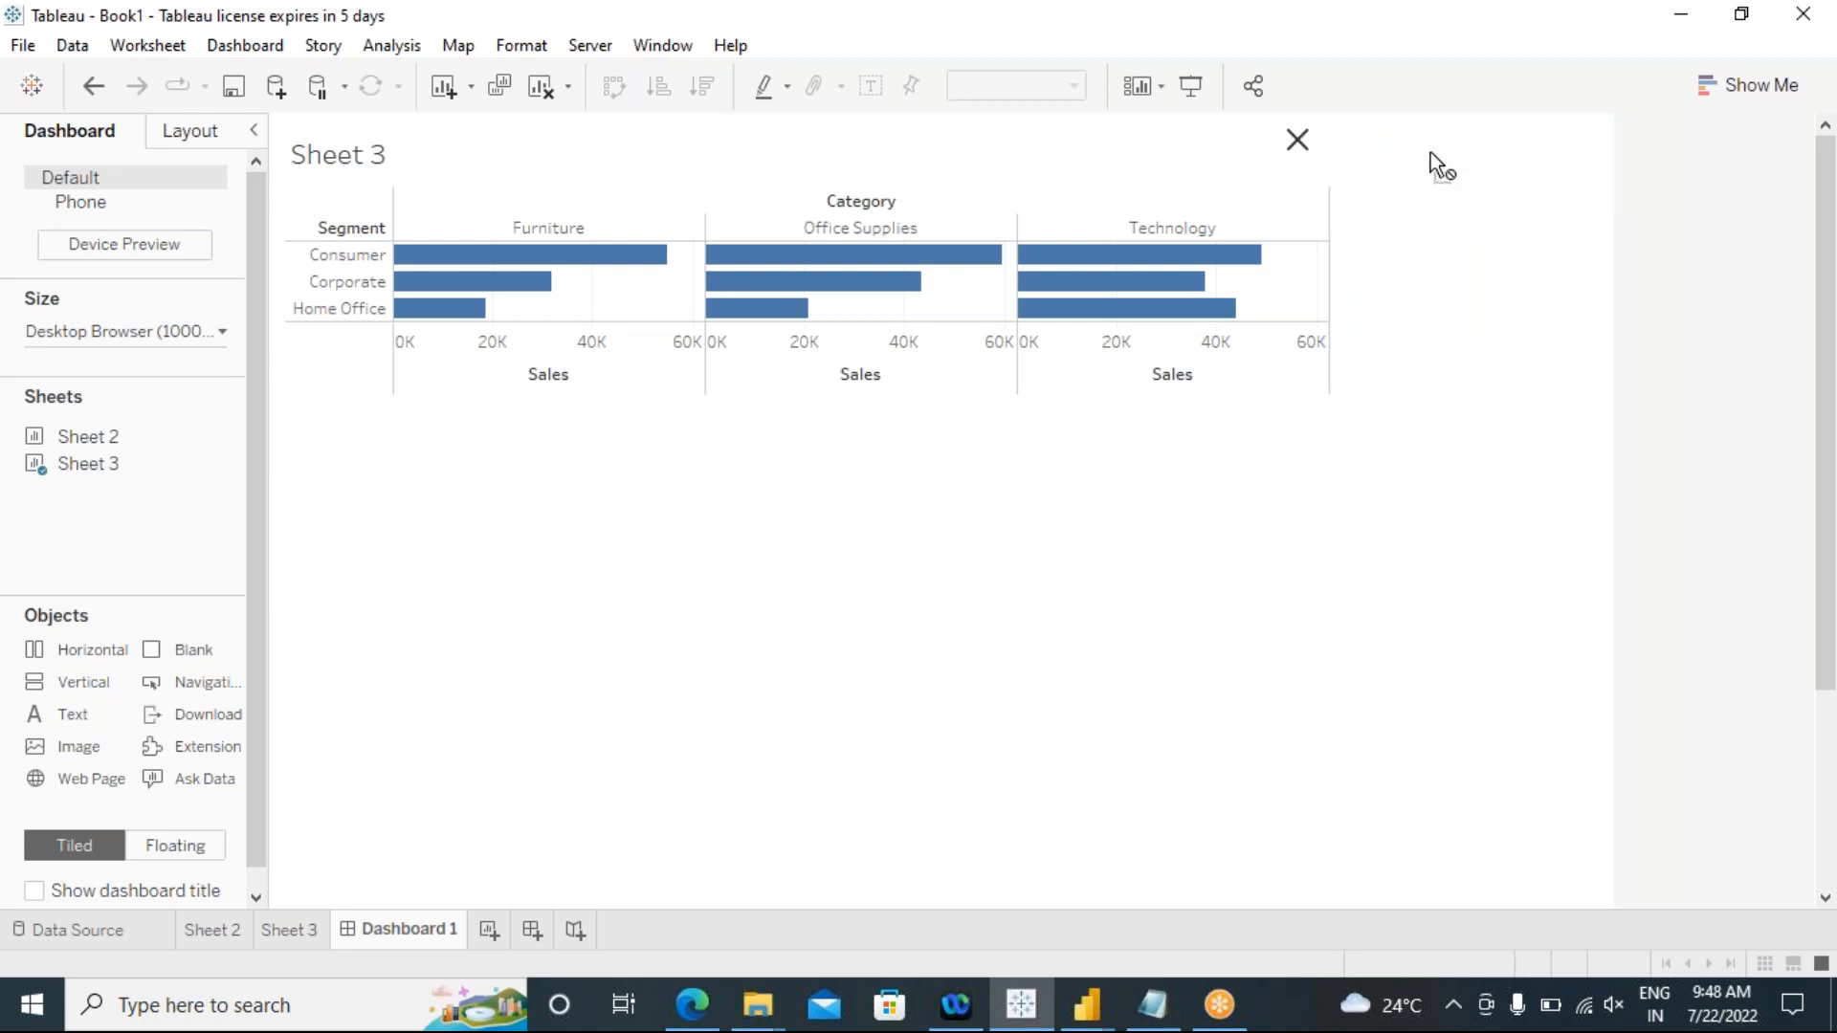
{"action": "left_click_drag", "start_coordinate": [1421, 140], "coordinate": [1103, 204]}
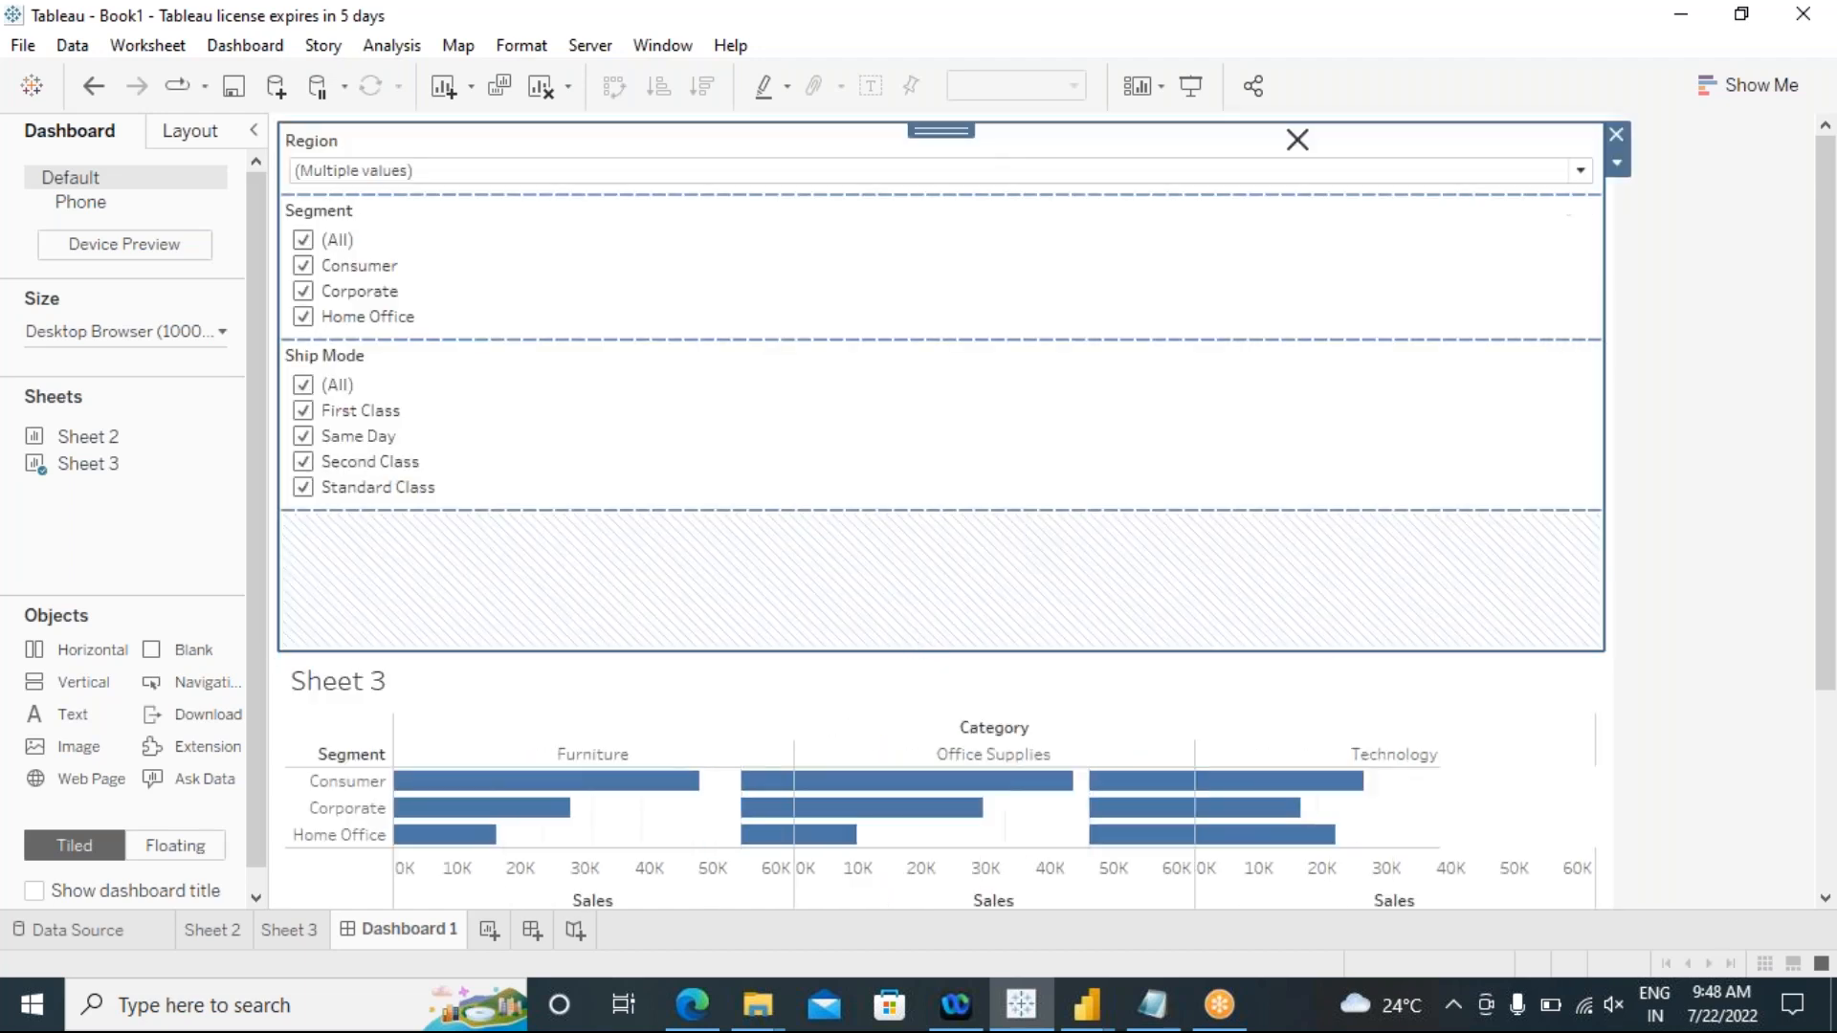
{"action": "left_click_drag", "start_coordinate": [814, 641], "coordinate": [820, 550]}
Step: Look over the Segment filter's options and remove the Region show/hide button from the dashboard
{"action": "left_click", "coordinate": [862, 312]}
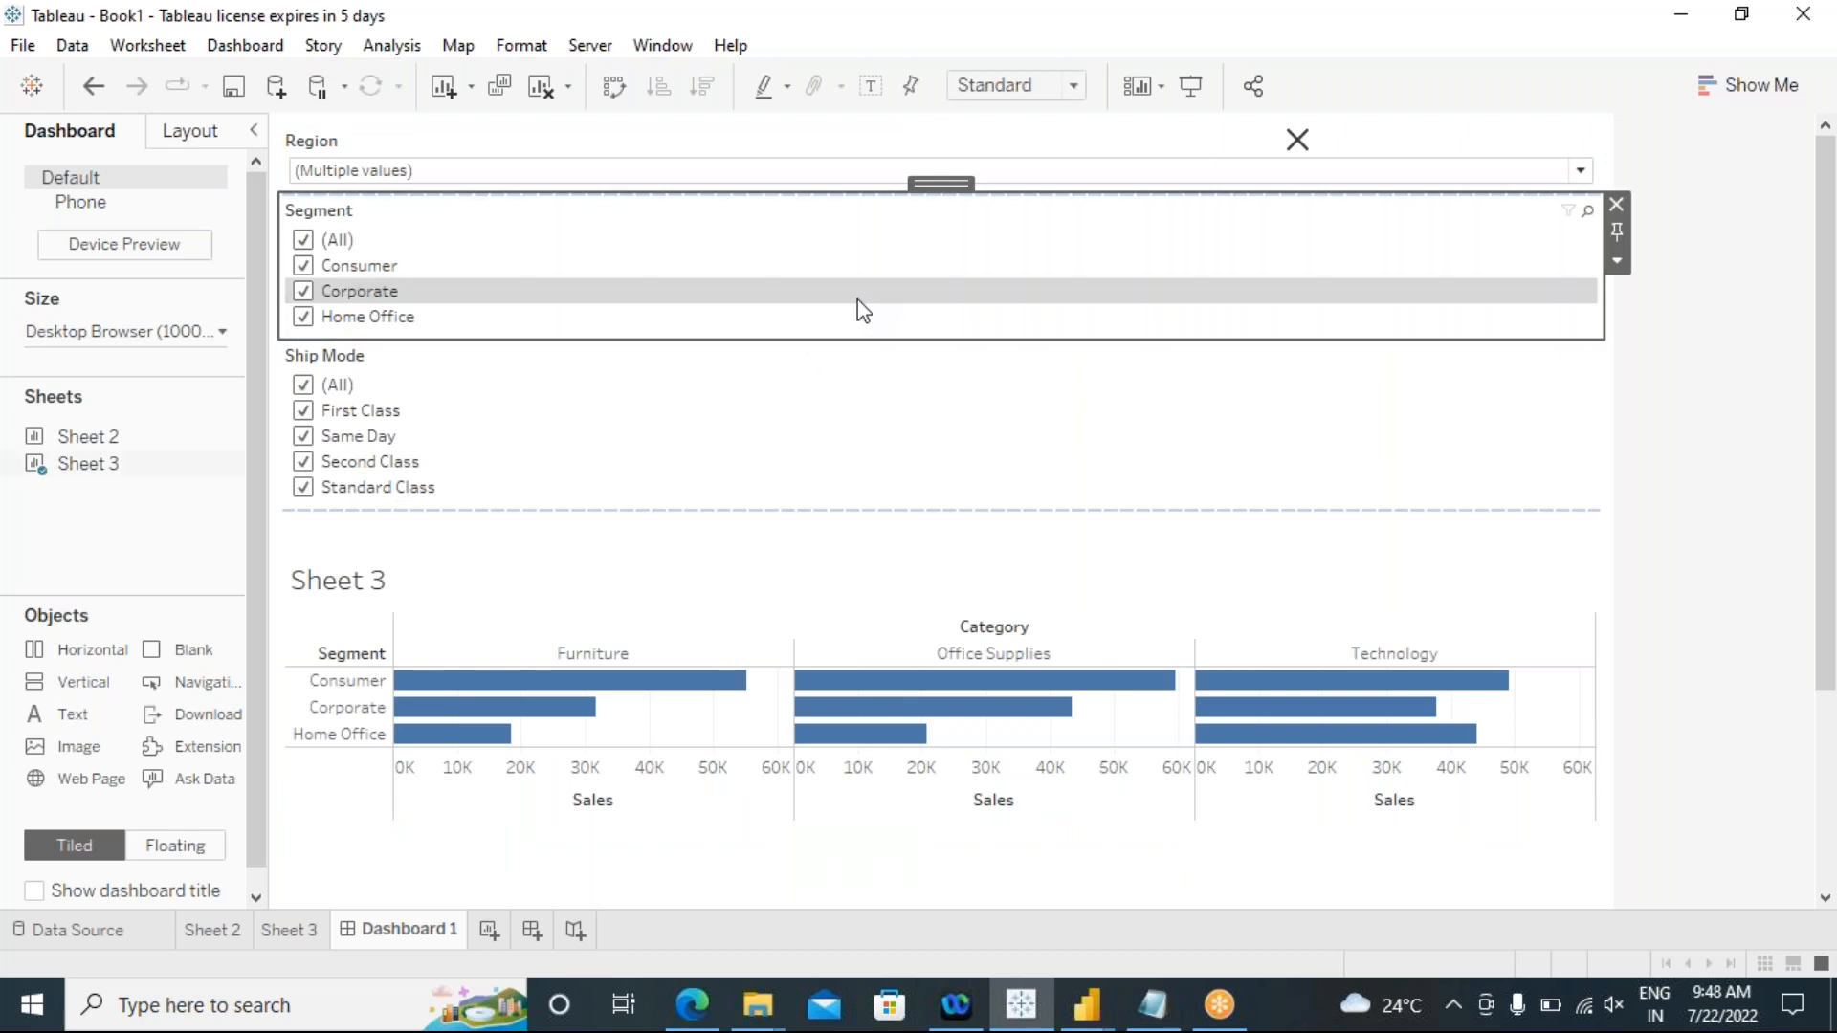
{"action": "left_click", "coordinate": [1617, 261]}
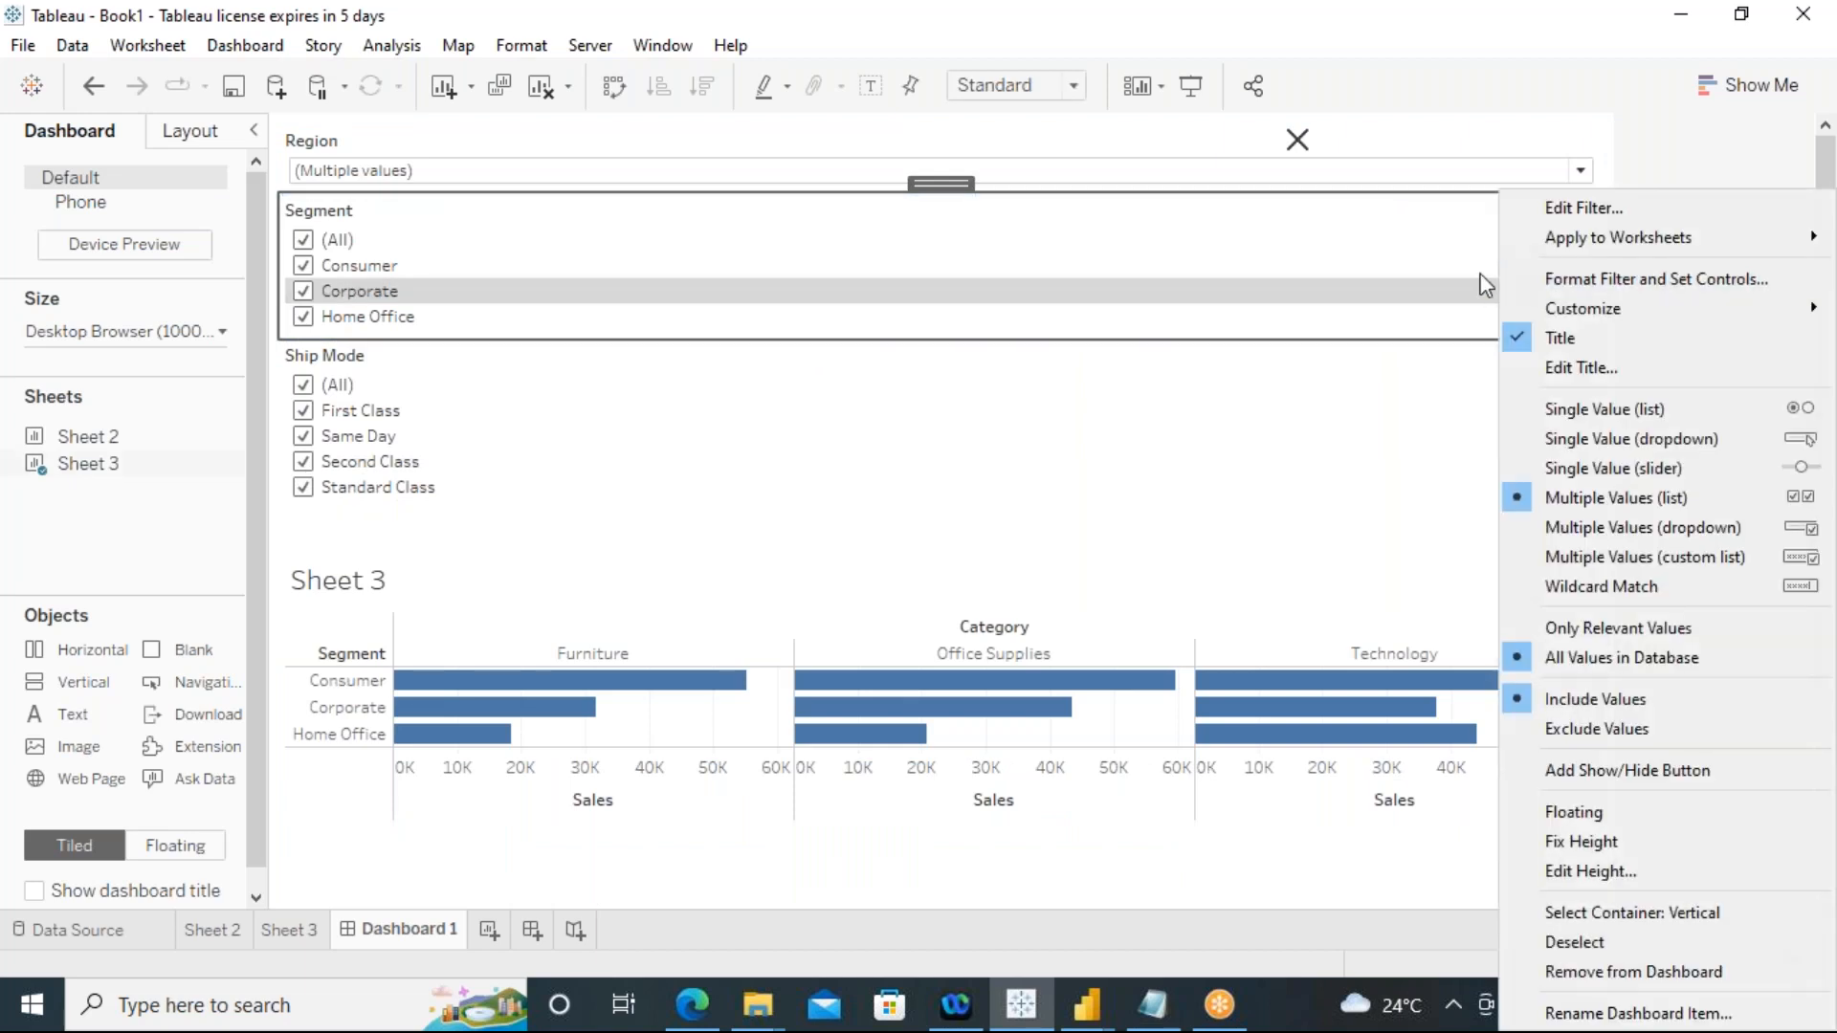
{"action": "left_click", "coordinate": [1297, 140]}
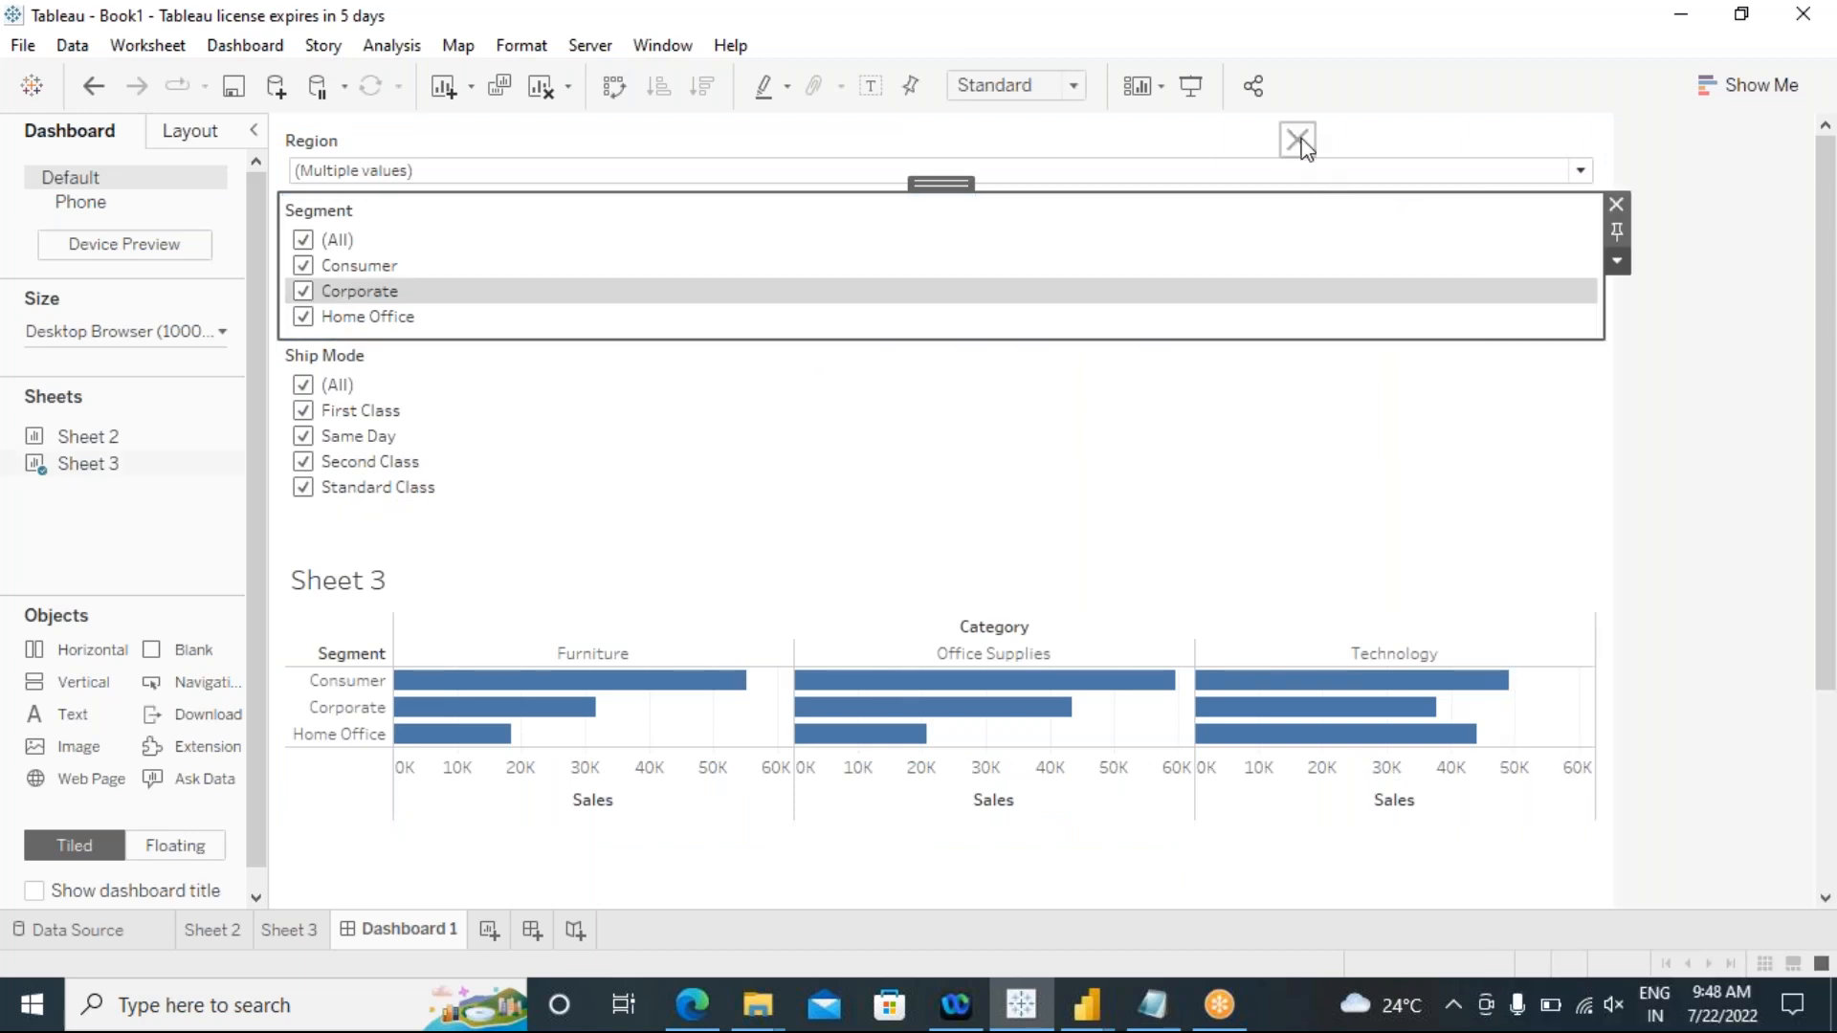
{"action": "left_click", "coordinate": [1303, 158]}
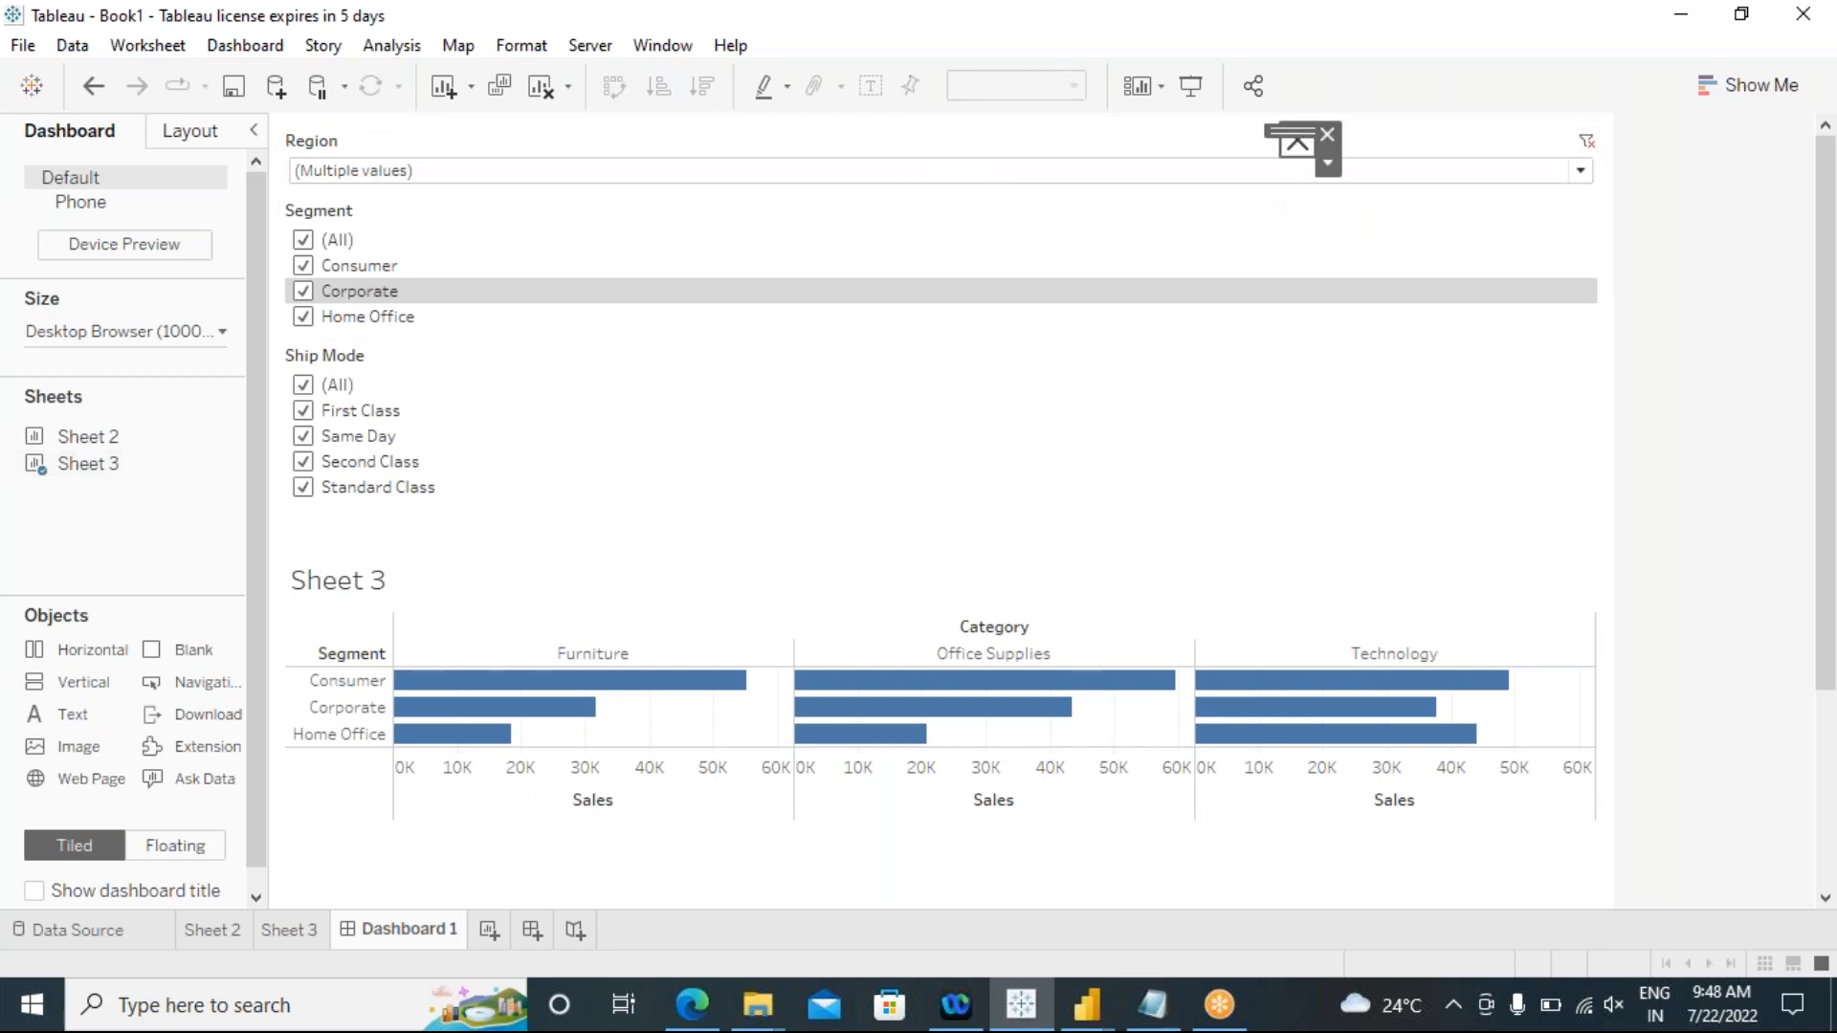
{"action": "left_click", "coordinate": [1330, 131]}
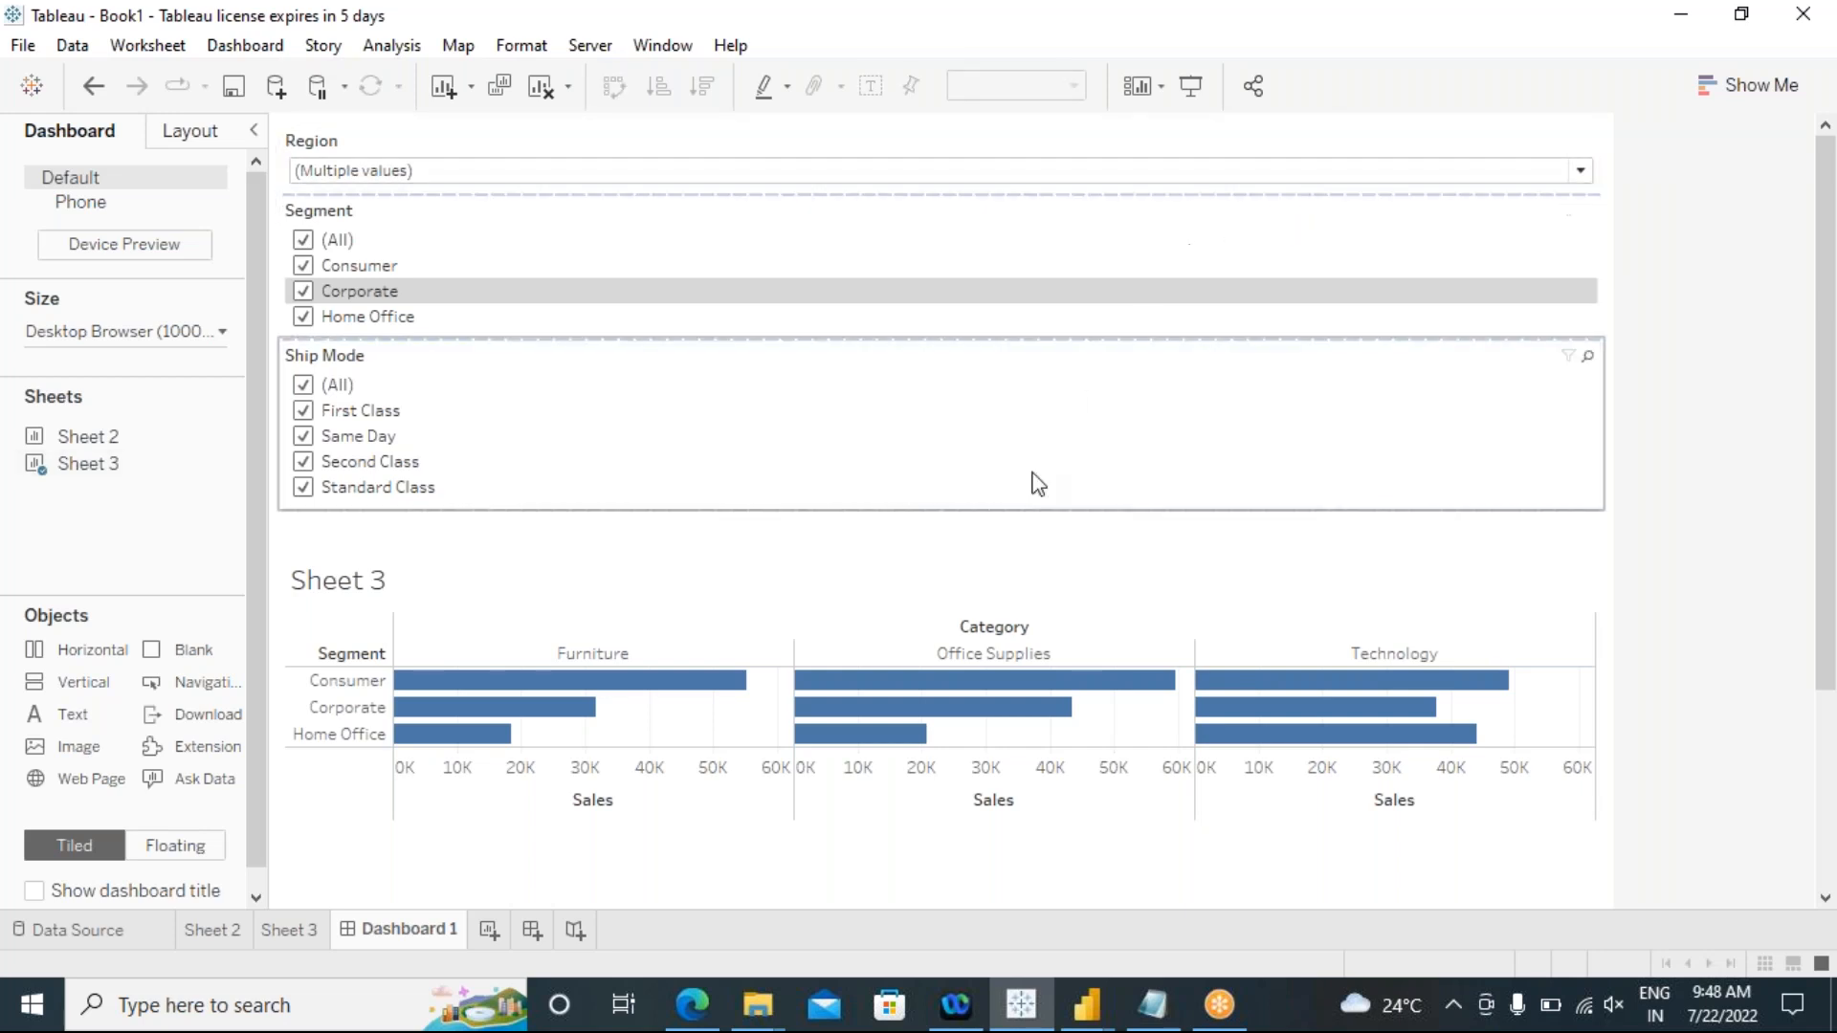
Step: Clear the dashboard and place Sheet 3 on it again with its filters
{"action": "left_click", "coordinate": [541, 85]}
{"action": "left_click_drag", "start_coordinate": [85, 400], "coordinate": [565, 476]}
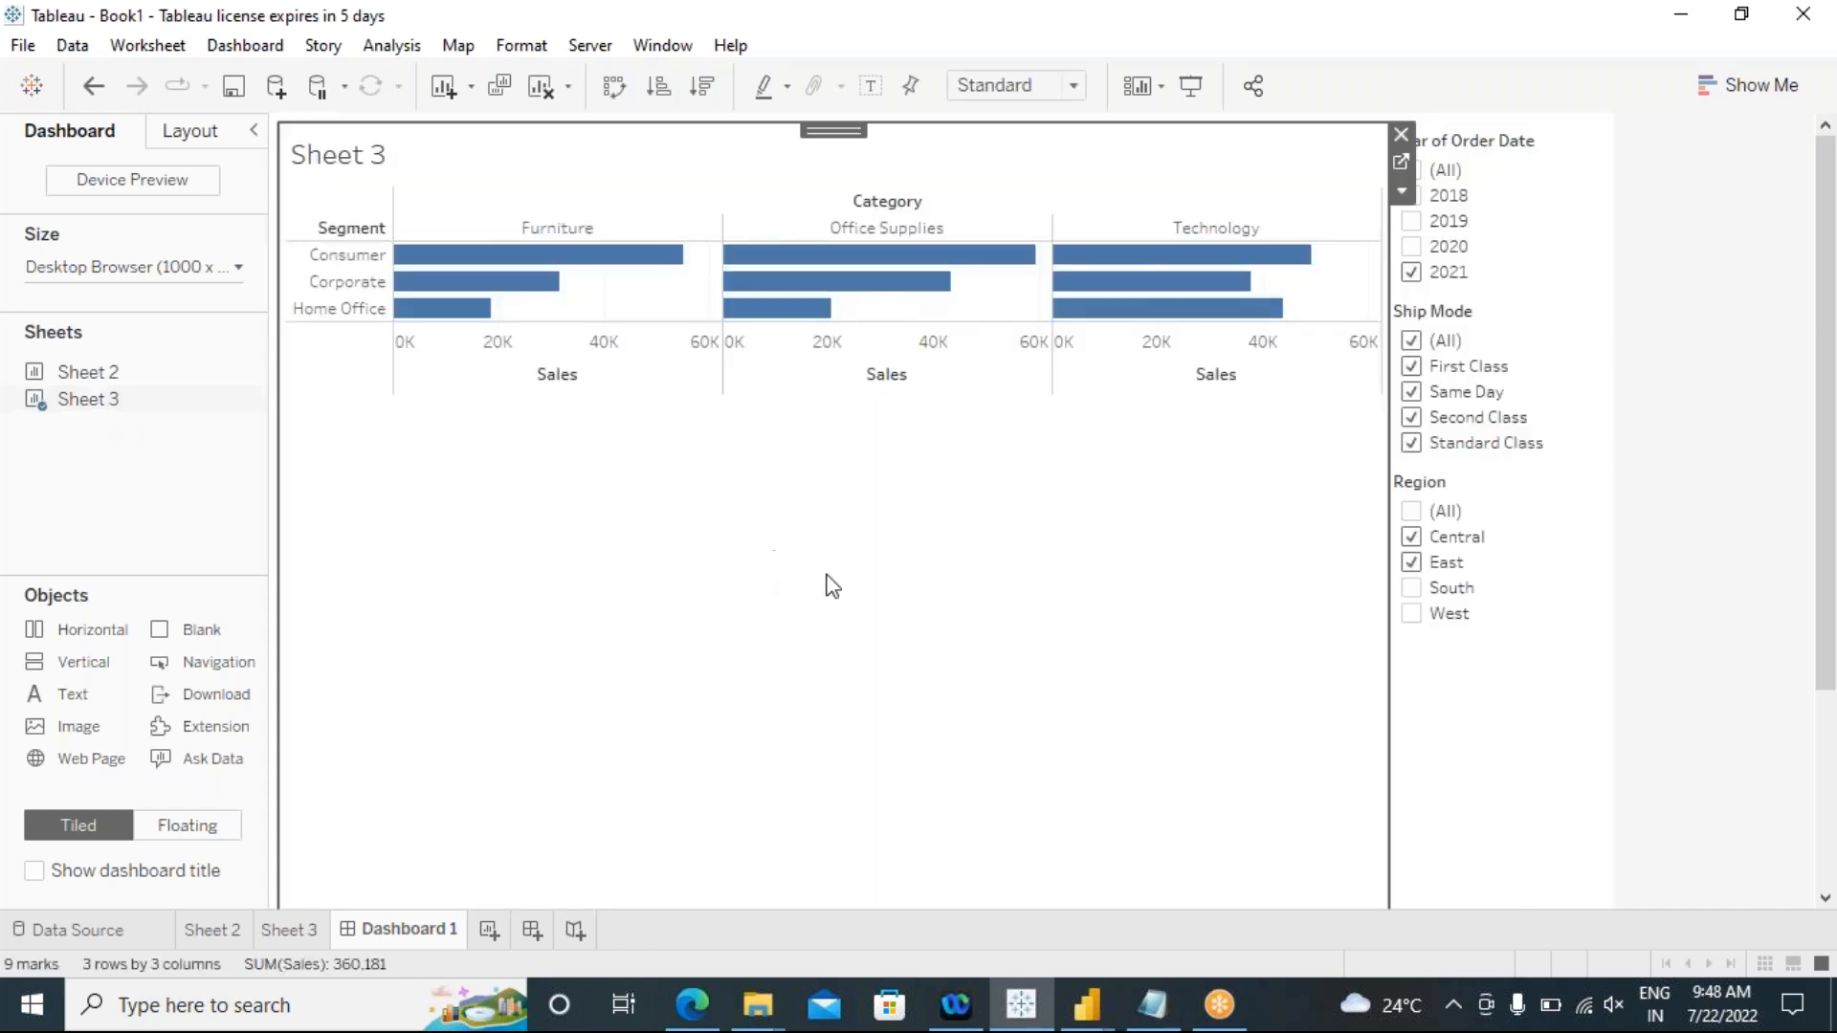
Step: Widen the column holding the Year of Order Date, Ship Mode and Region filters, and select that filter container
{"action": "left_click_drag", "start_coordinate": [1387, 685], "coordinate": [1320, 686]}
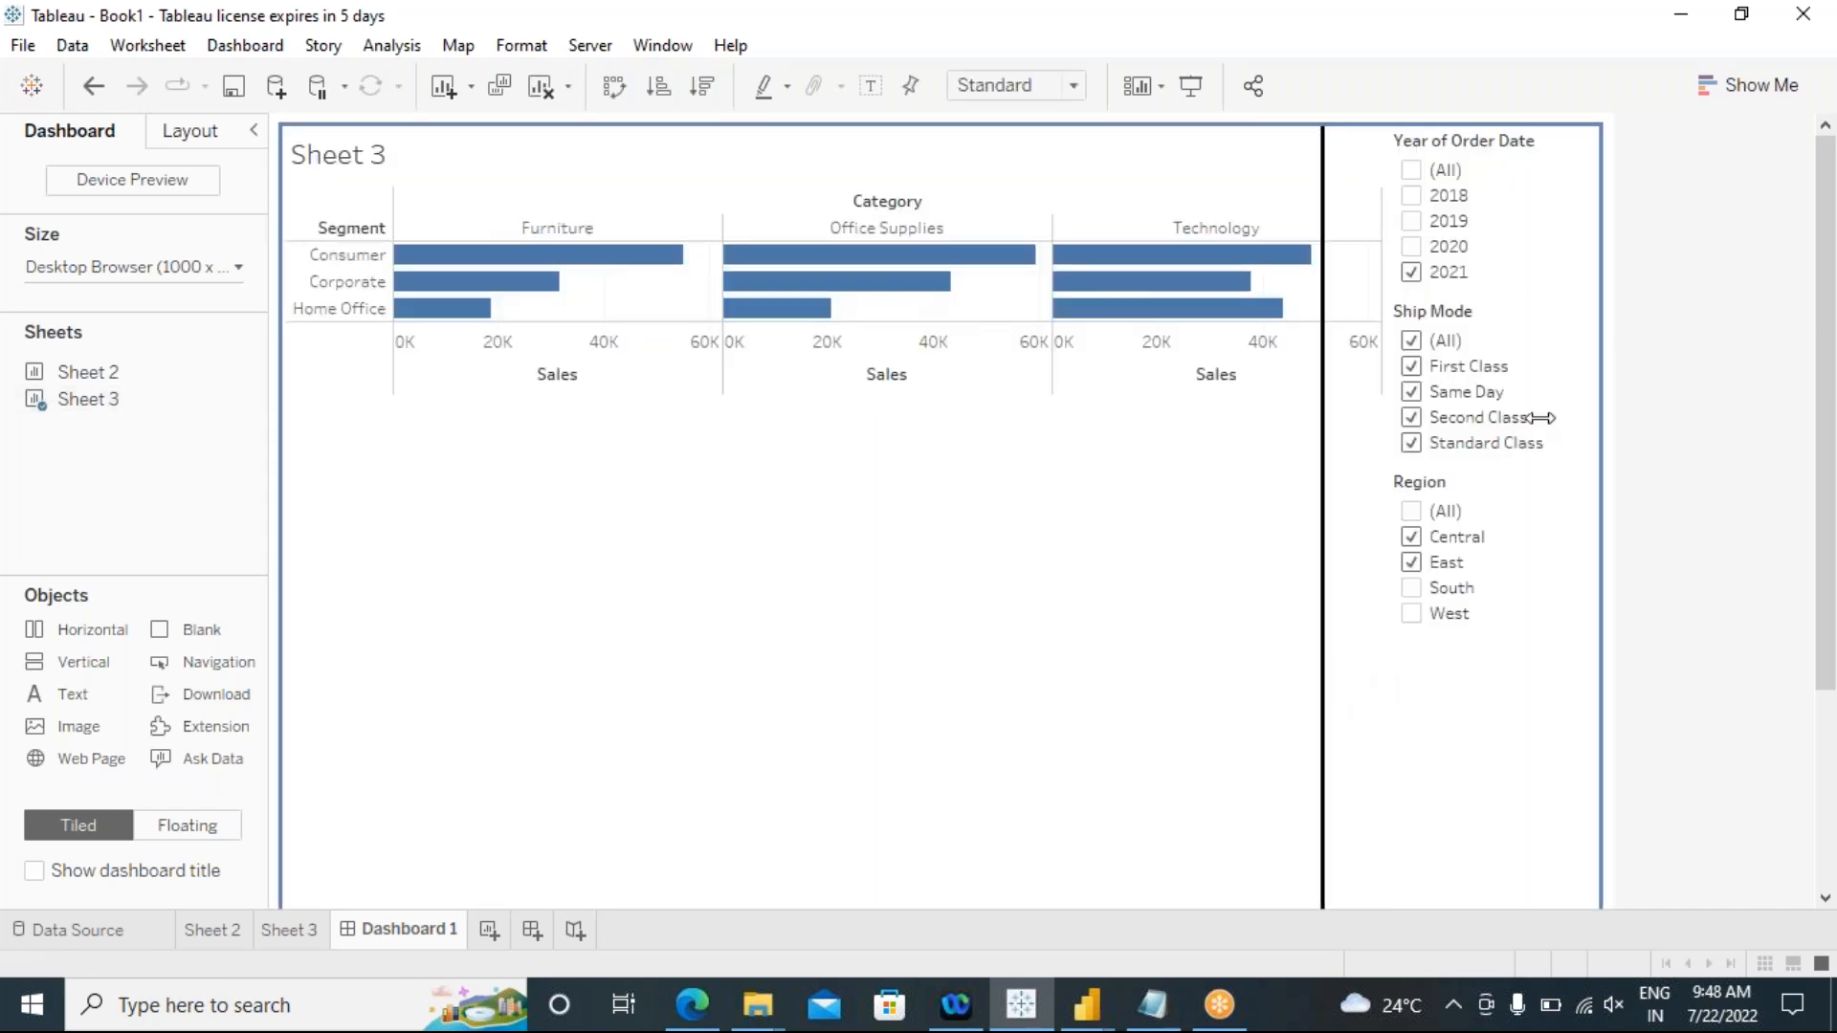
{"action": "left_click", "coordinate": [1507, 260]}
{"action": "left_click", "coordinate": [1481, 728]}
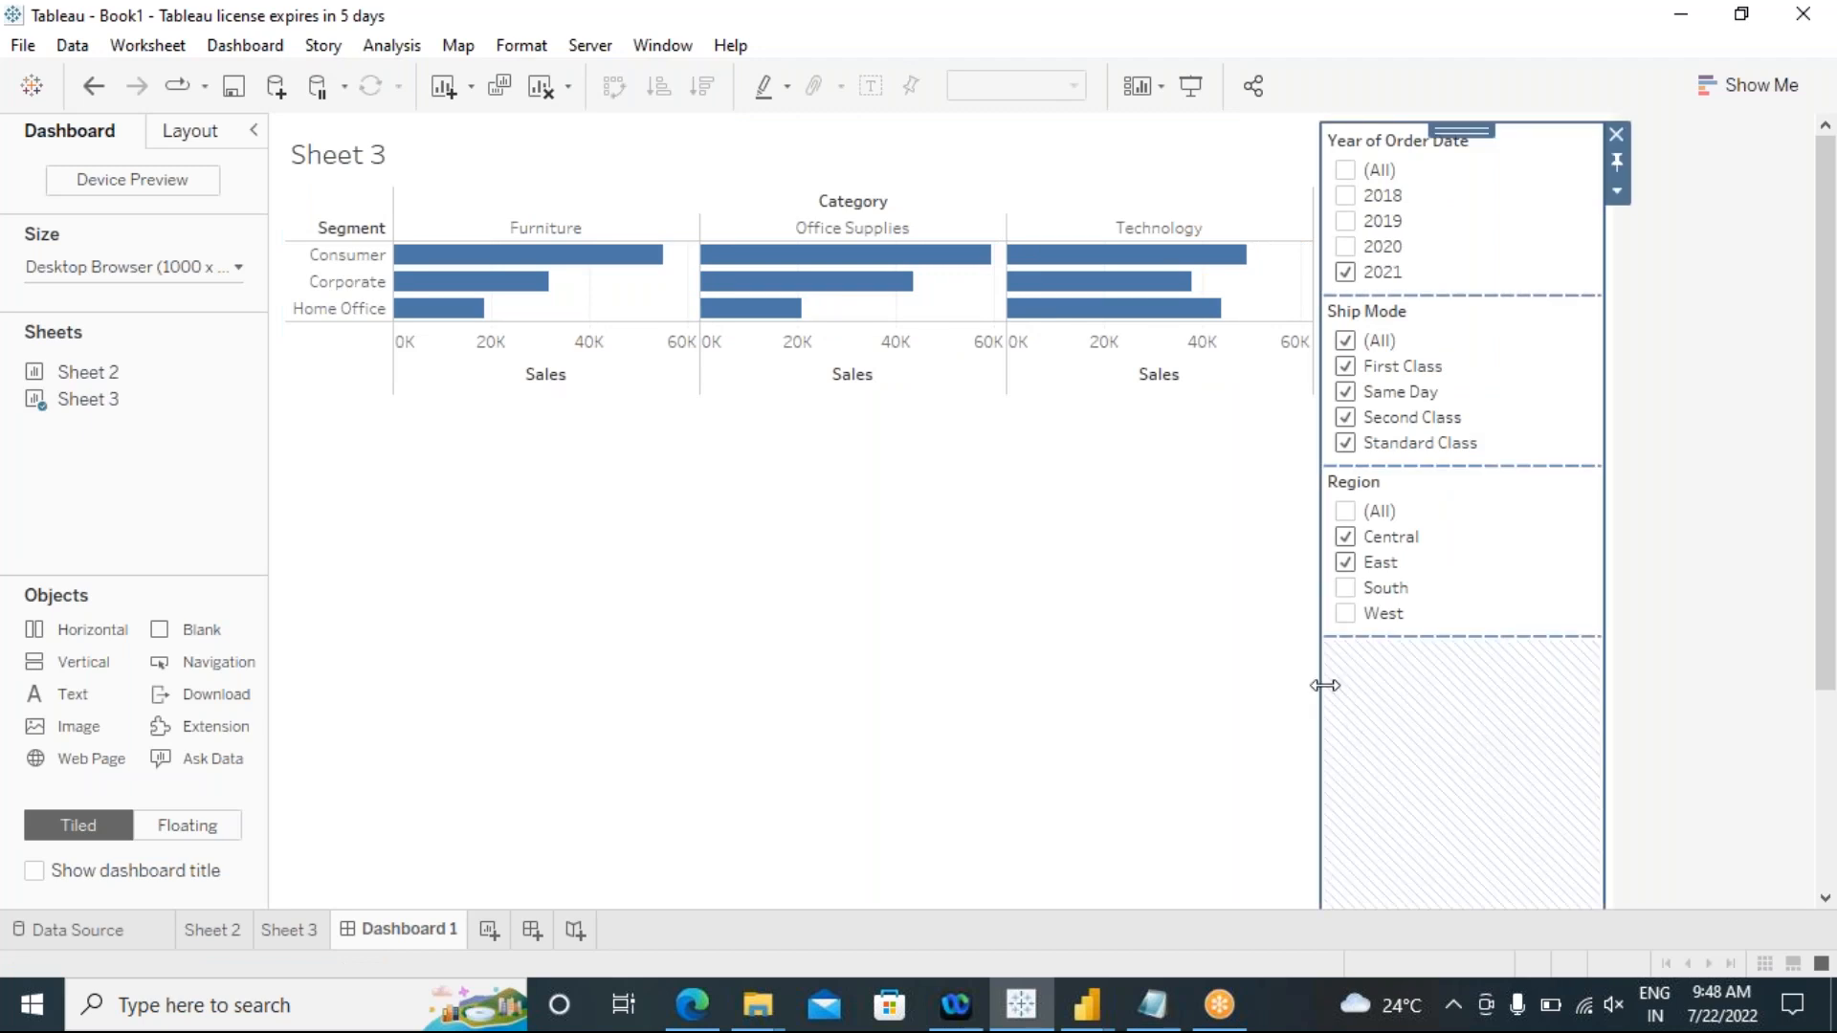
{"action": "mouse_move", "coordinate": [1325, 685]}
{"action": "left_mouse_down"}
{"action": "mouse_move", "coordinate": [1349, 693]}
{"action": "mouse_move", "coordinate": [1331, 698]}
{"action": "left_mouse_up"}
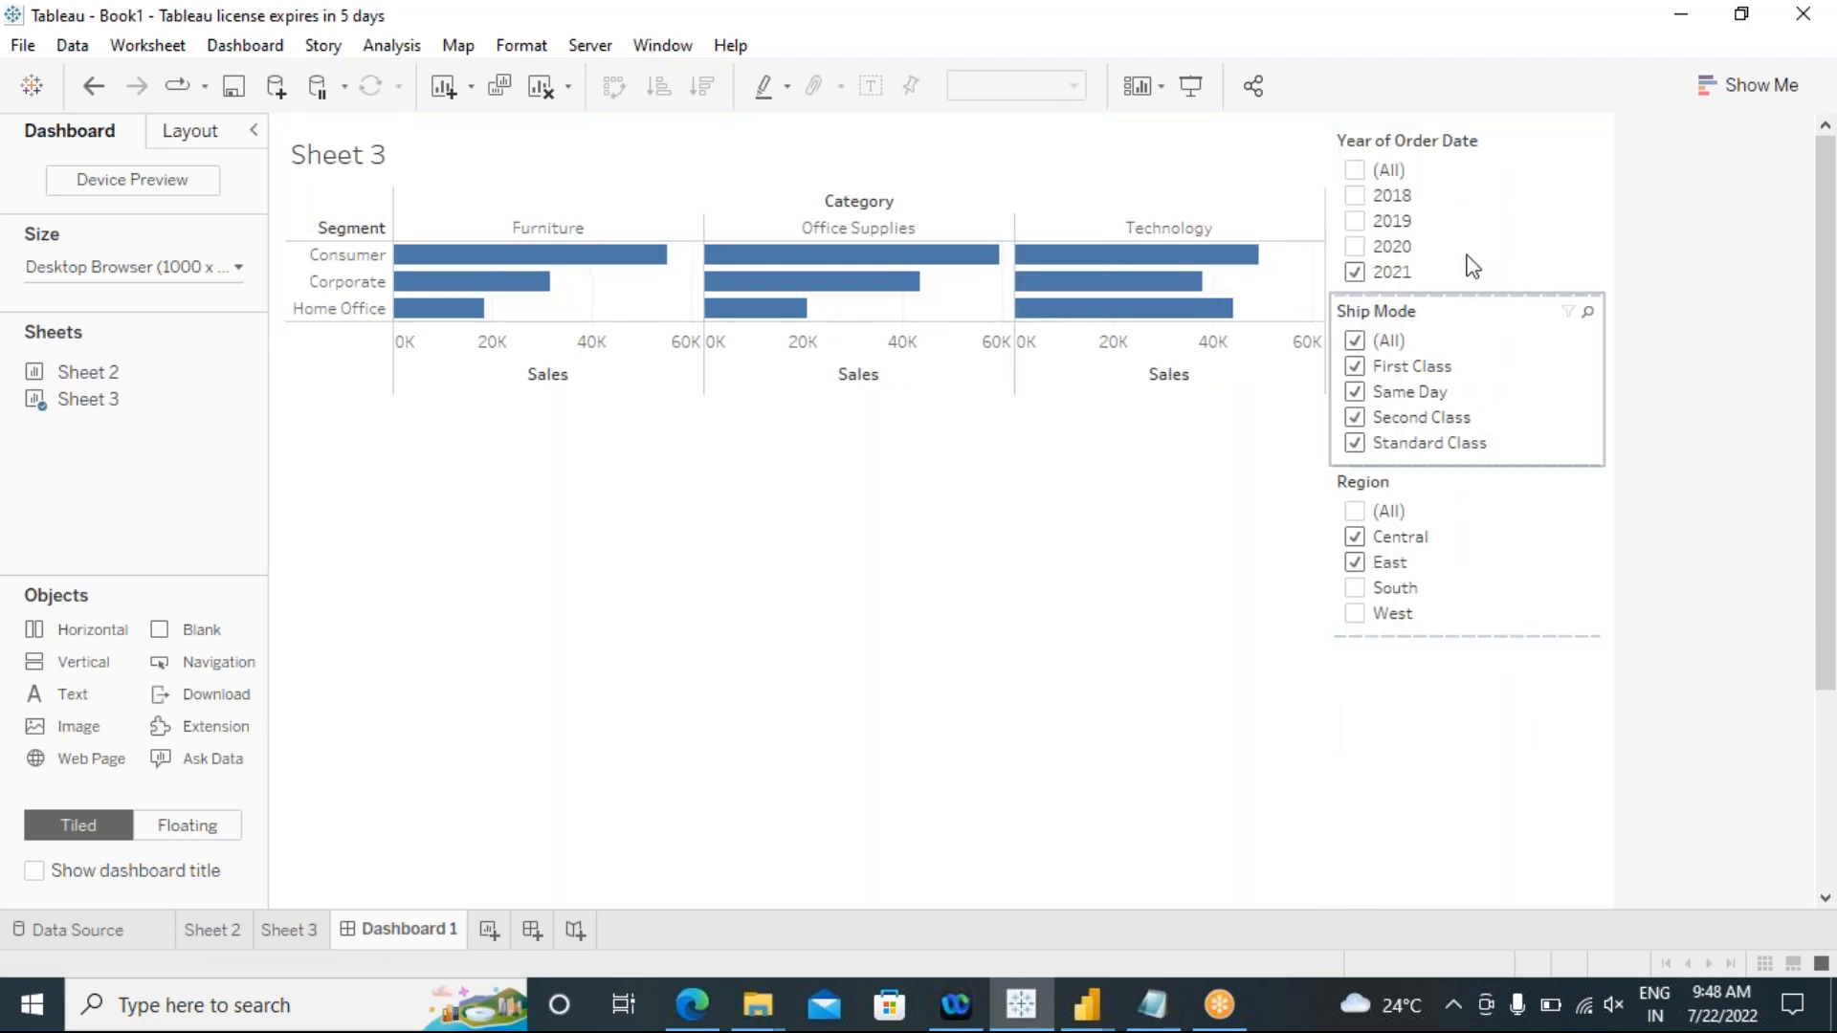
{"action": "left_click", "coordinate": [1392, 730]}
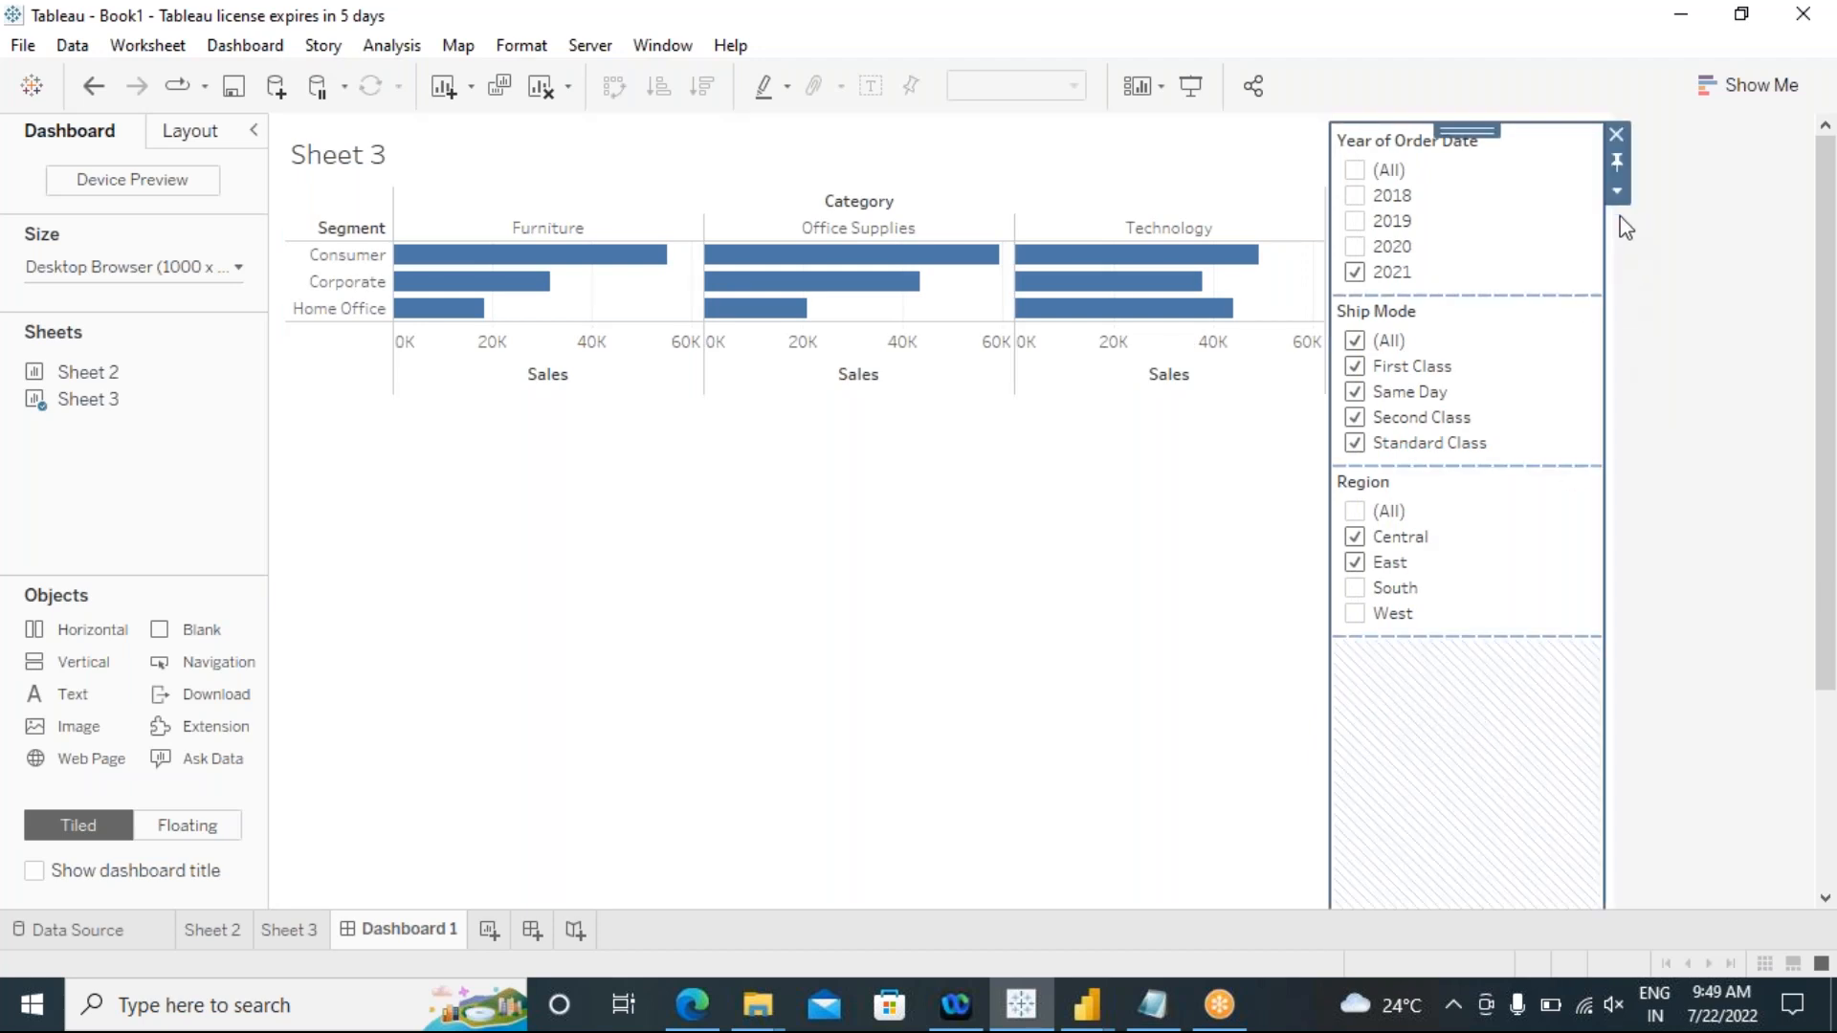
Step: Add a show/hide button to the container with the three filters and test it by hiding and showing them
{"action": "left_click", "coordinate": [1617, 191]}
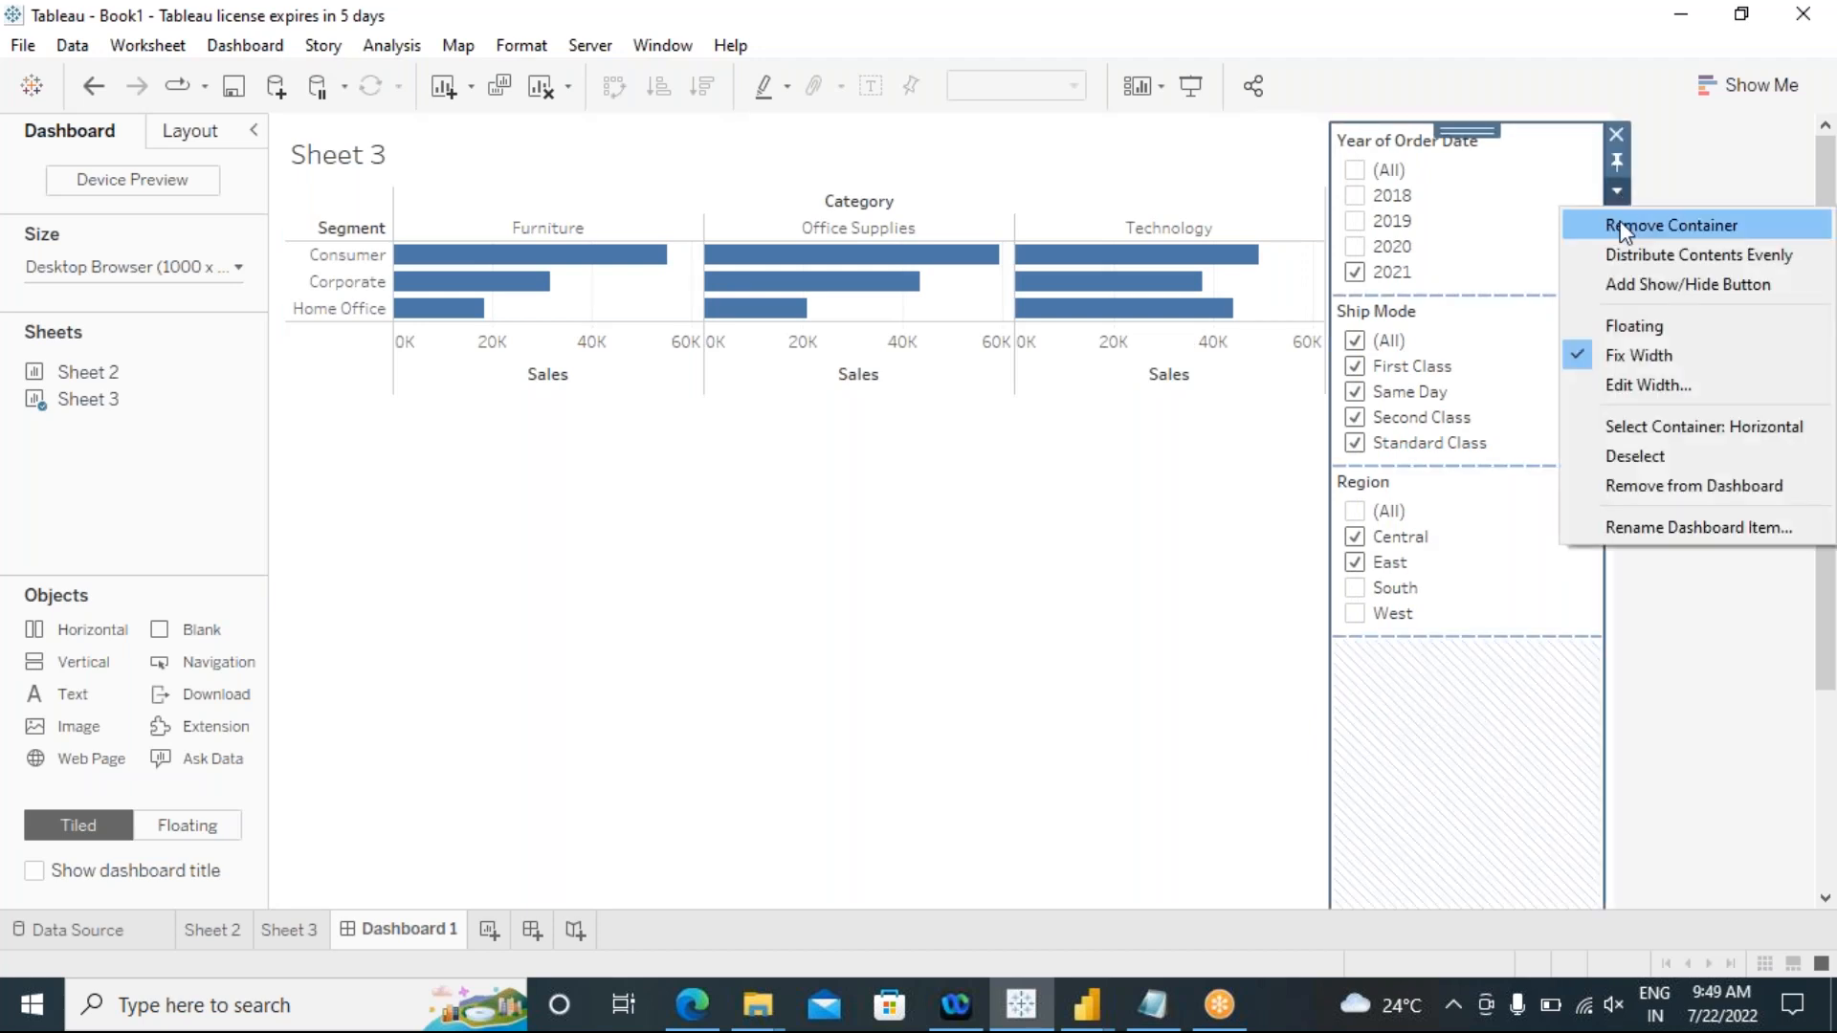
{"action": "left_click", "coordinate": [1680, 287]}
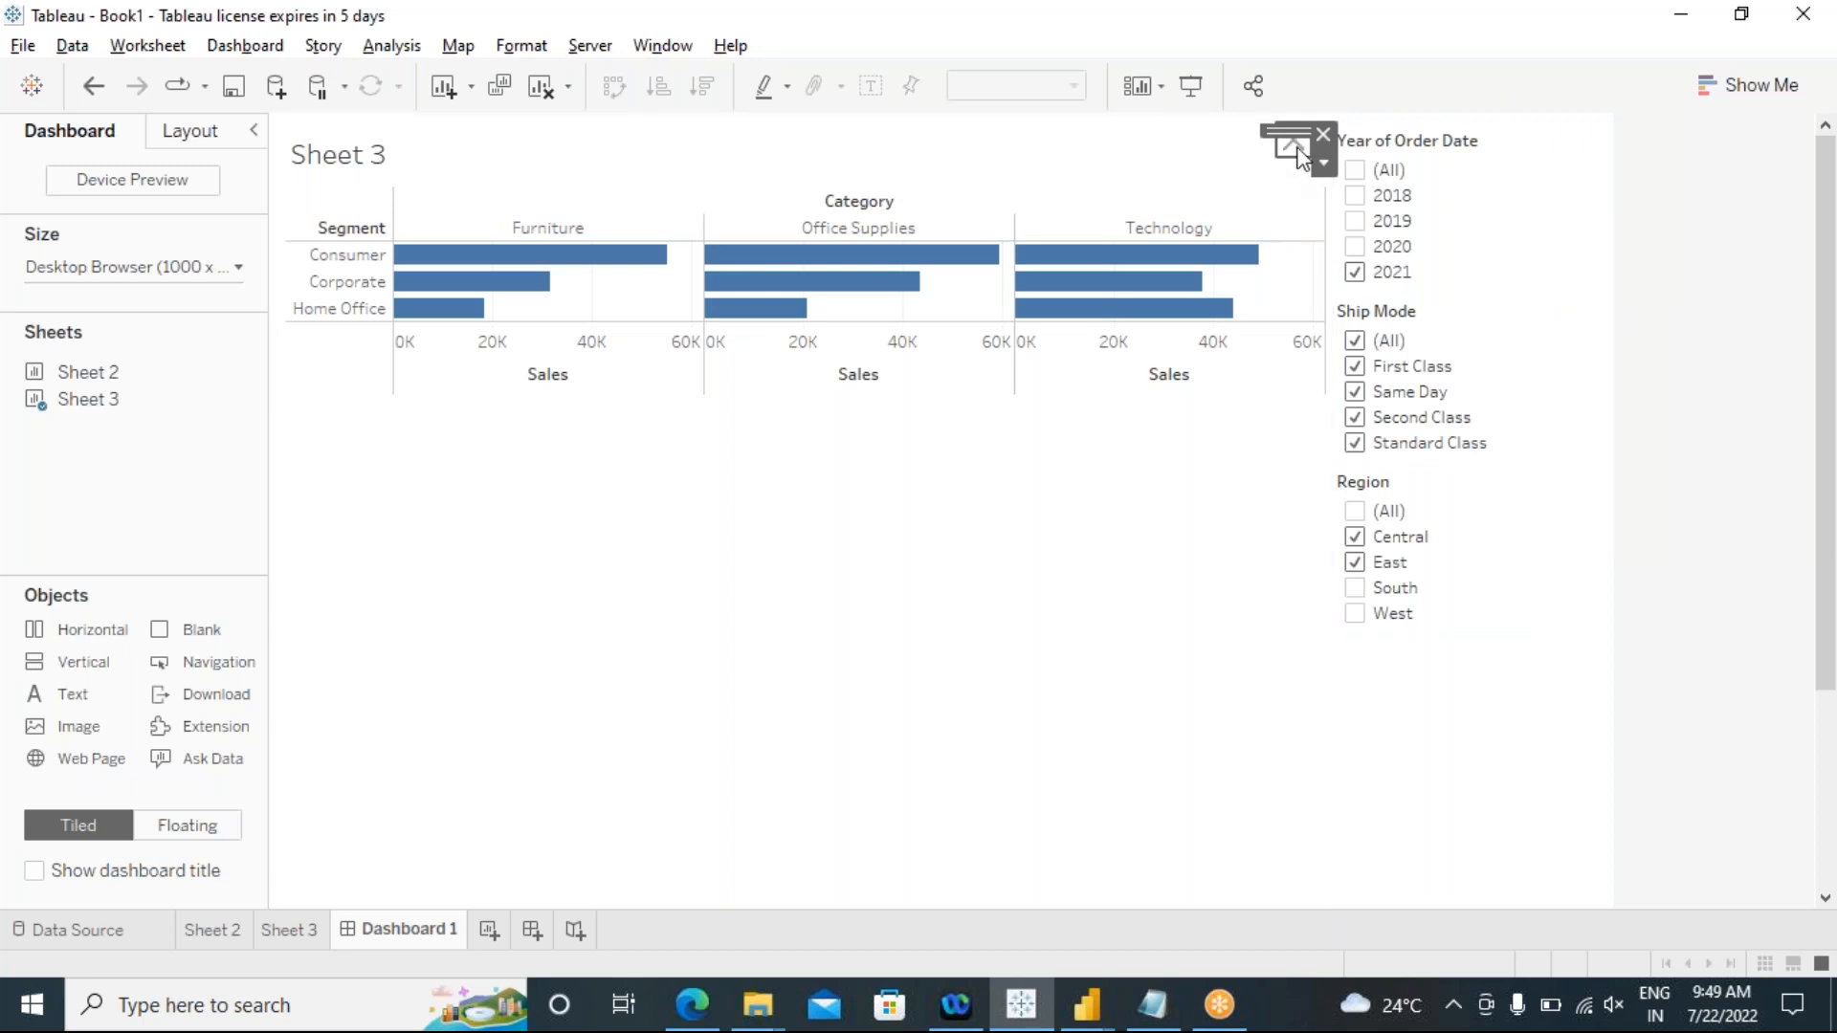
{"action": "left_click", "coordinate": [1299, 154]}
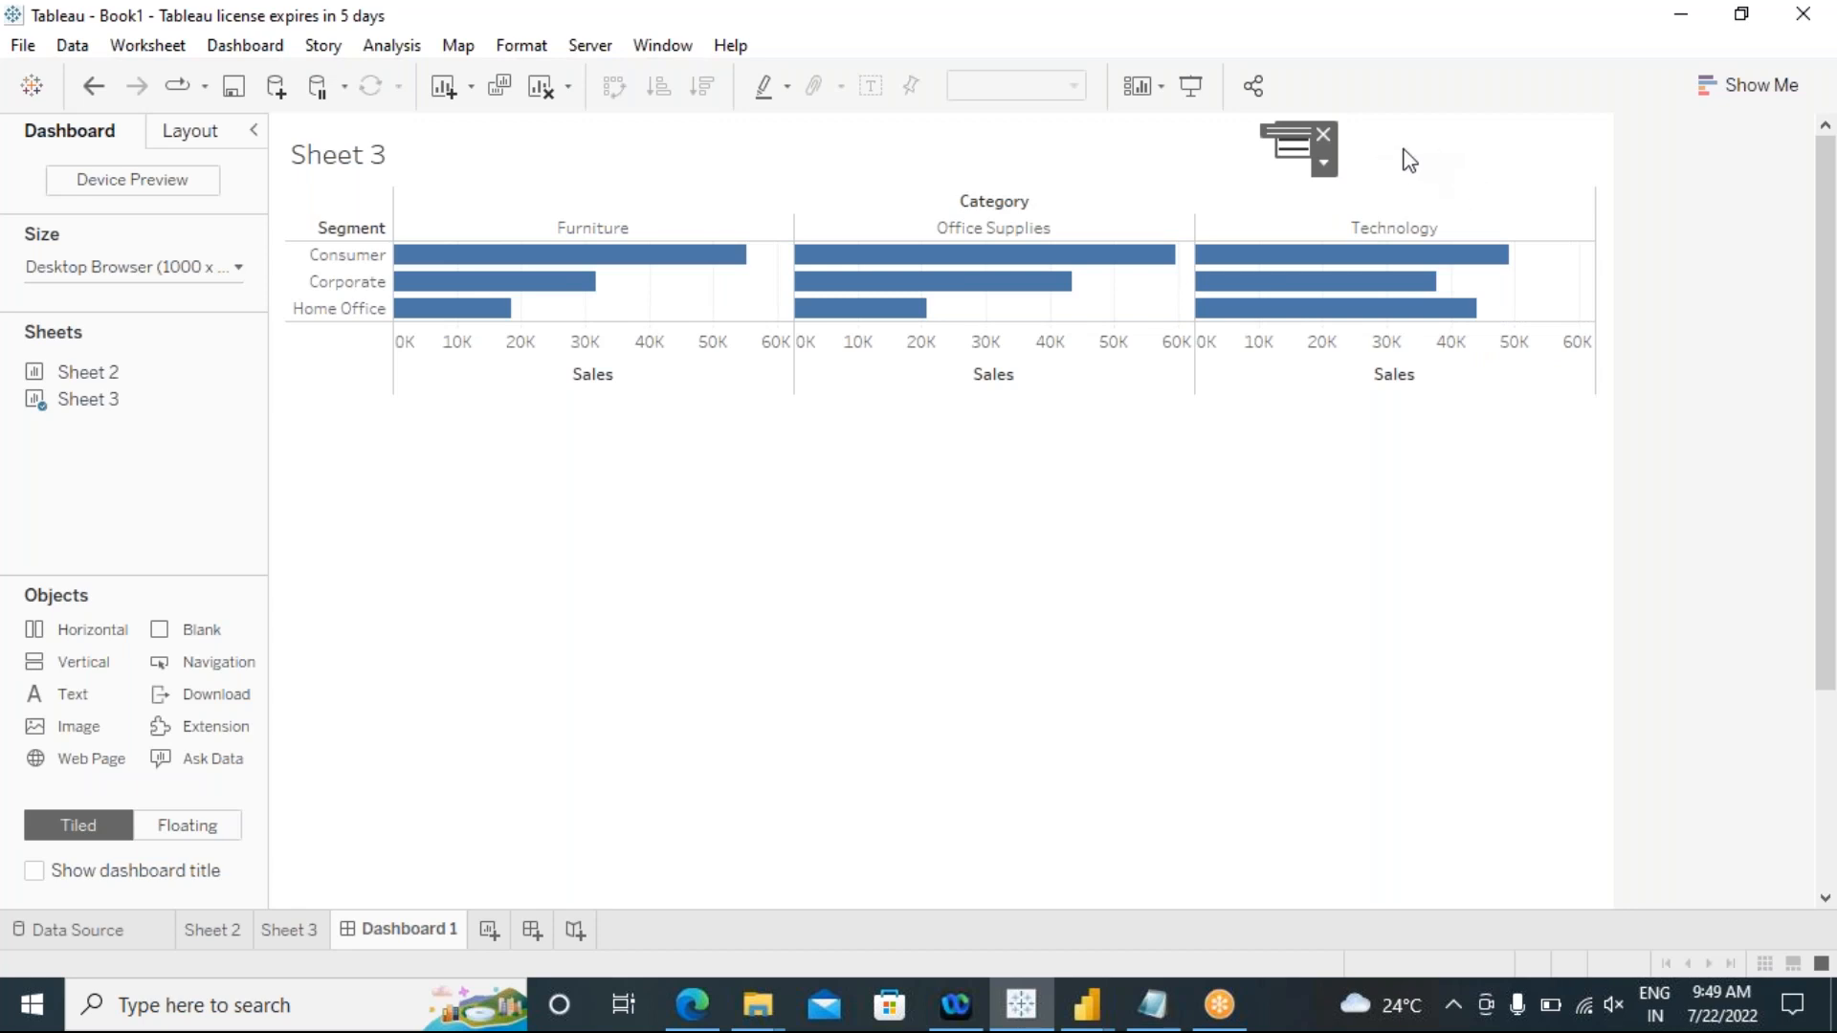
{"action": "left_click", "coordinate": [1294, 144]}
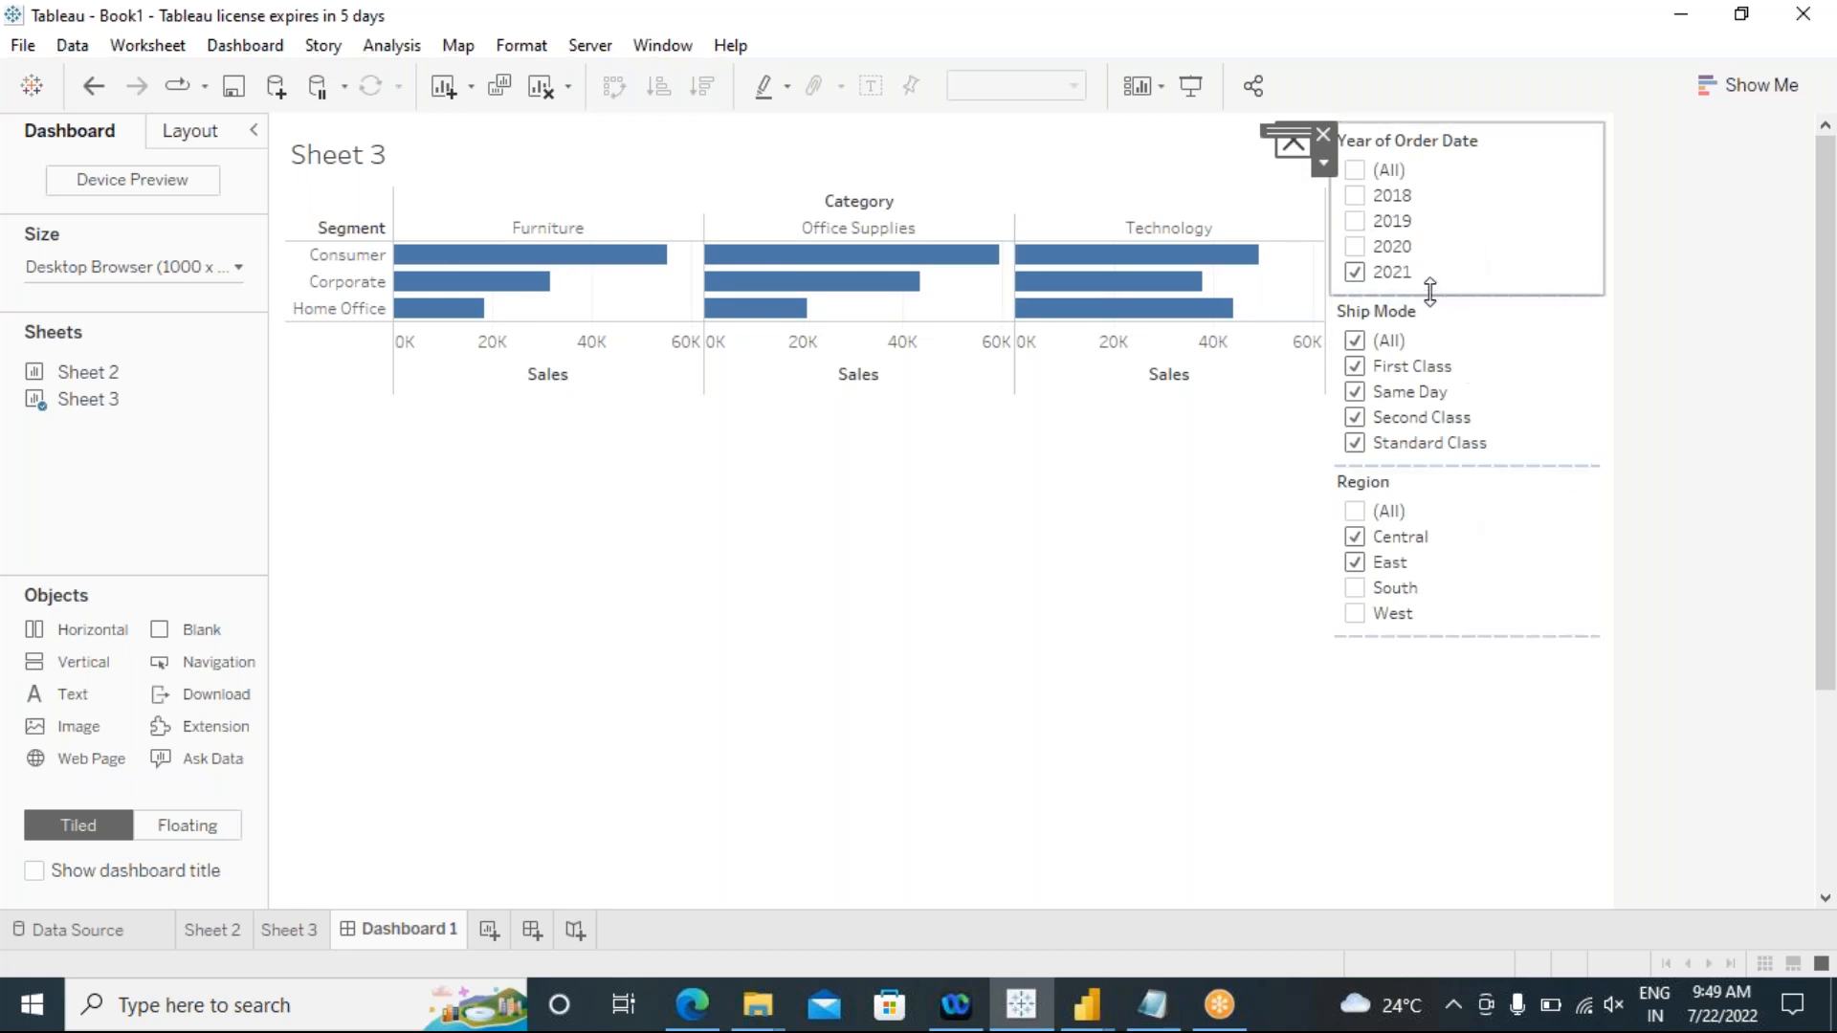
Step: Add 2020 and 2019 to the Year of Order Date filter and exclude East from the Region filter
{"action": "left_click", "coordinate": [1357, 235]}
{"action": "left_click", "coordinate": [1355, 220]}
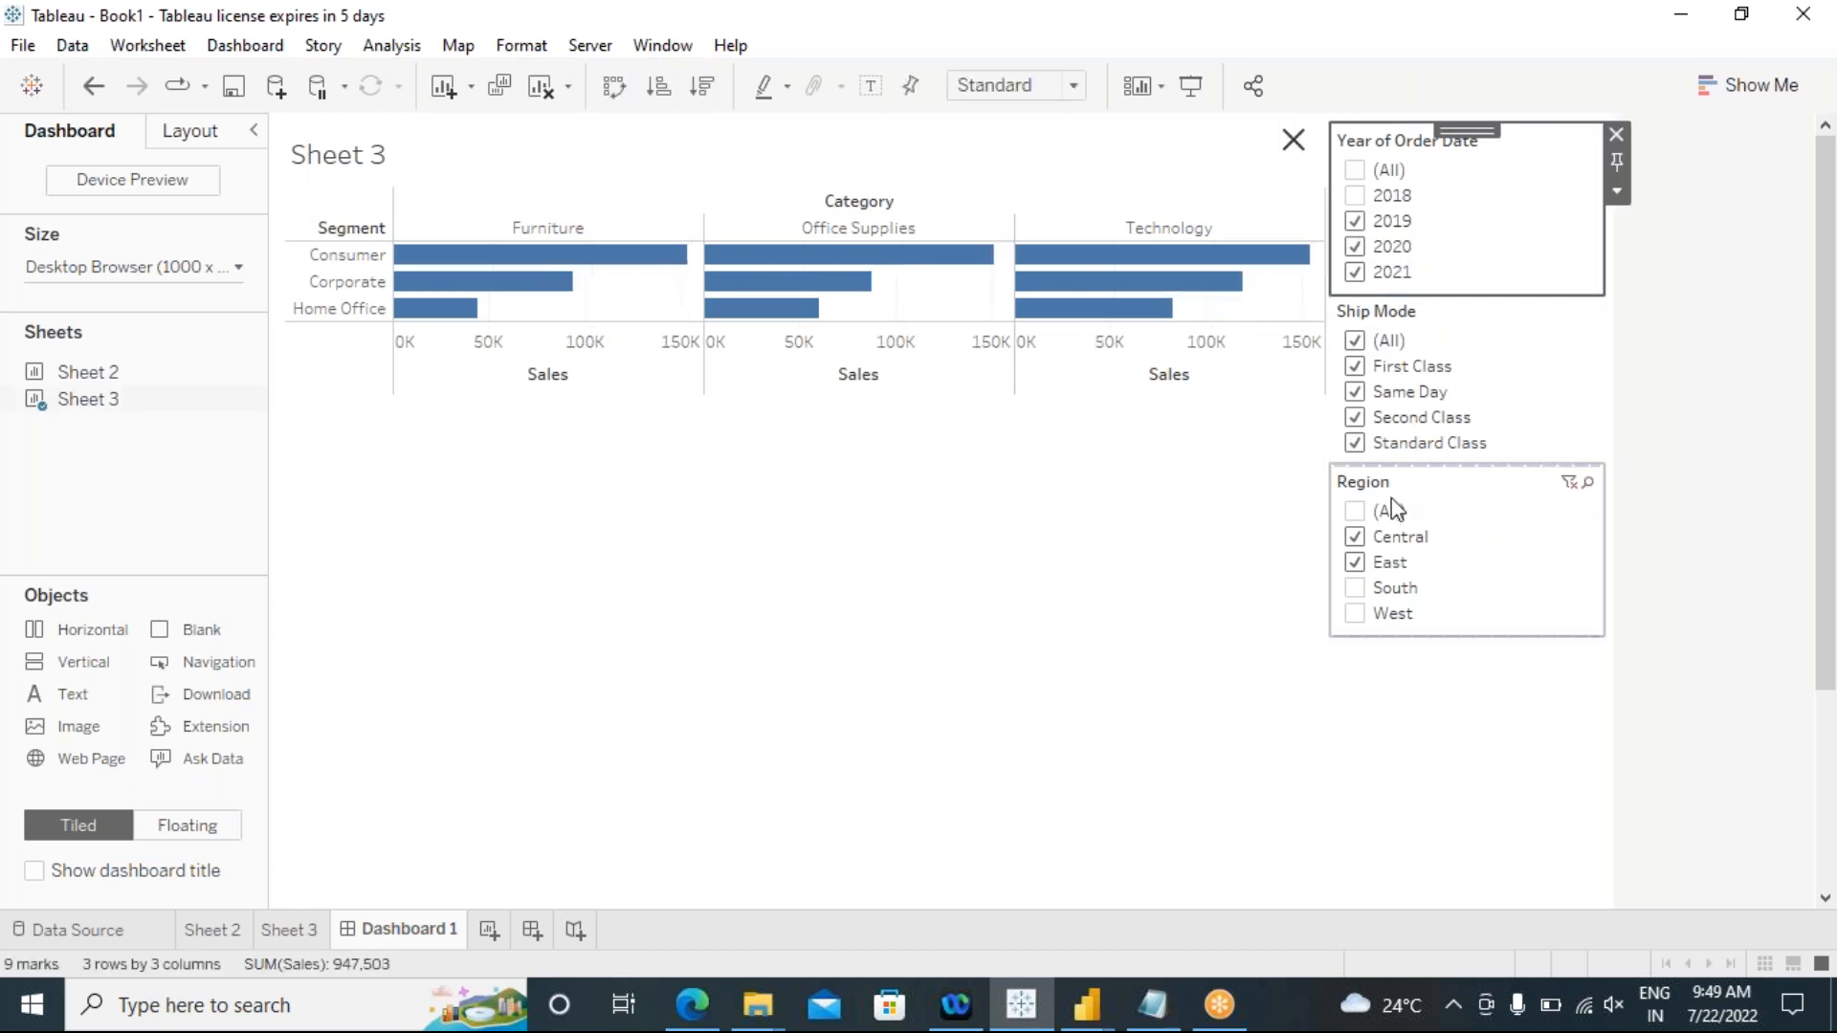
{"action": "left_click", "coordinate": [1355, 563]}
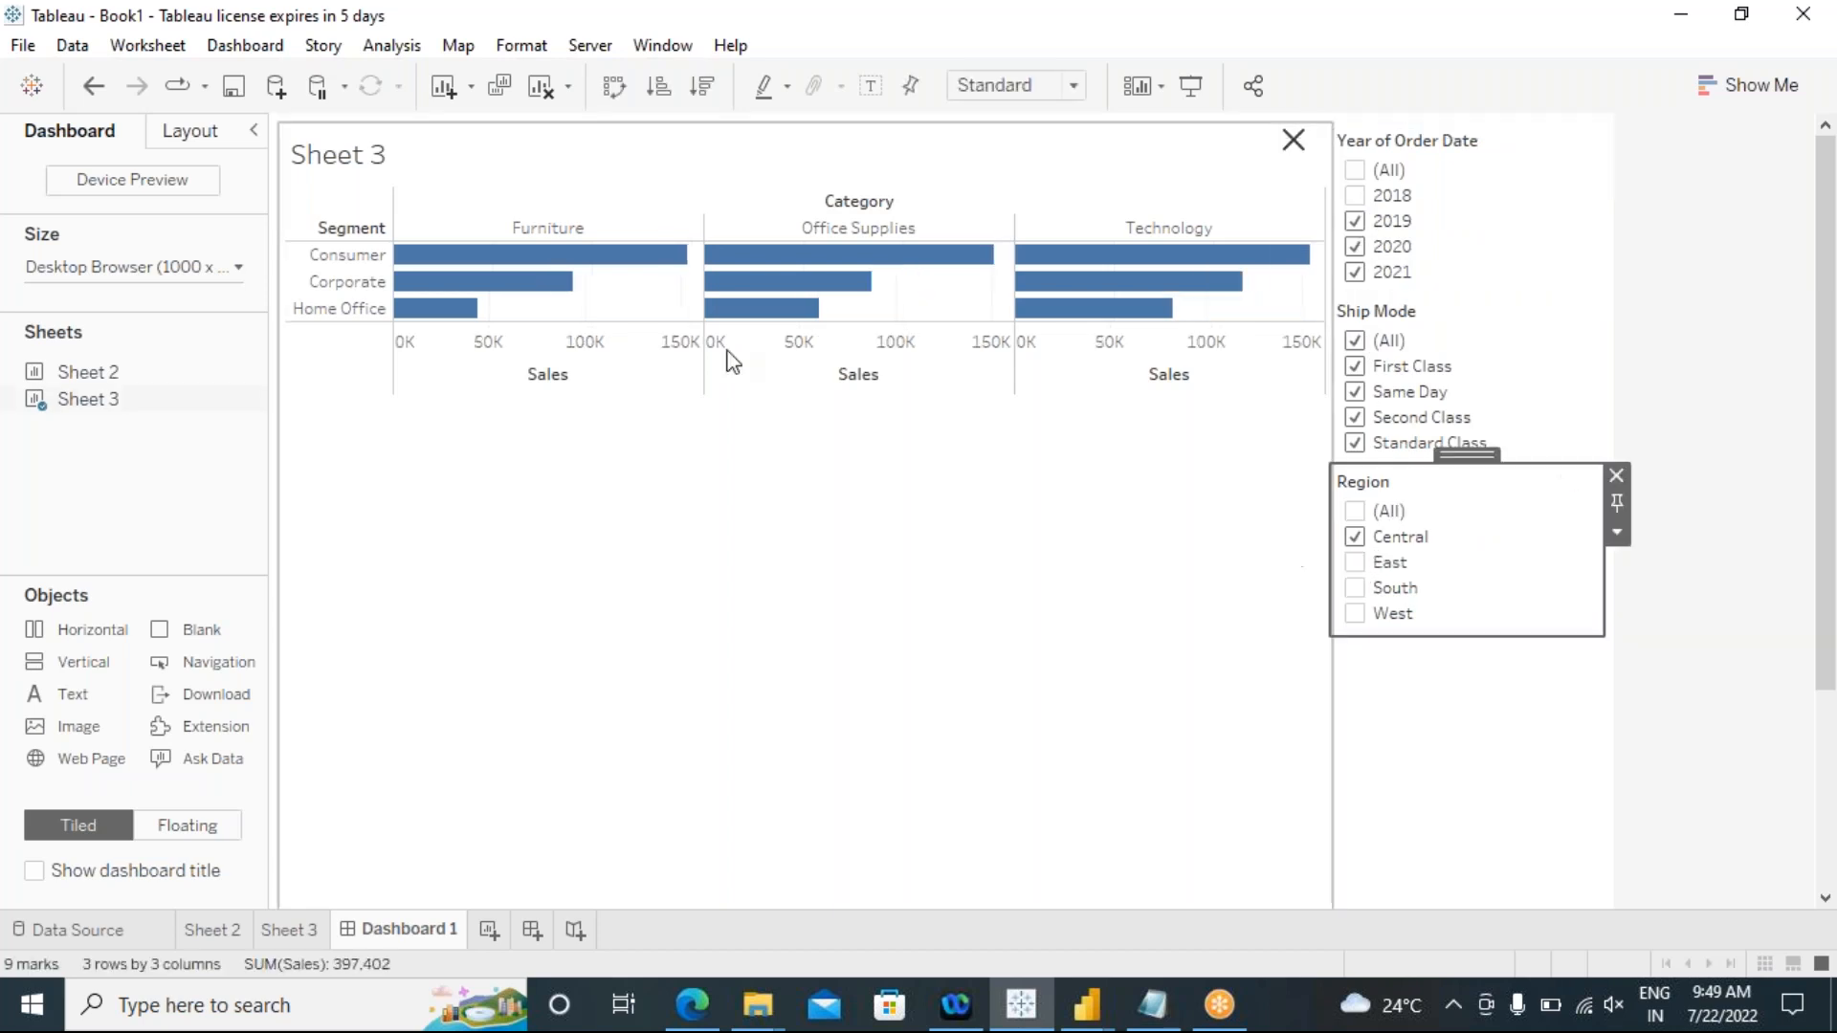
Step: Hide the filter container with its show/hide button and widen the button
{"action": "left_click", "coordinate": [1296, 156]}
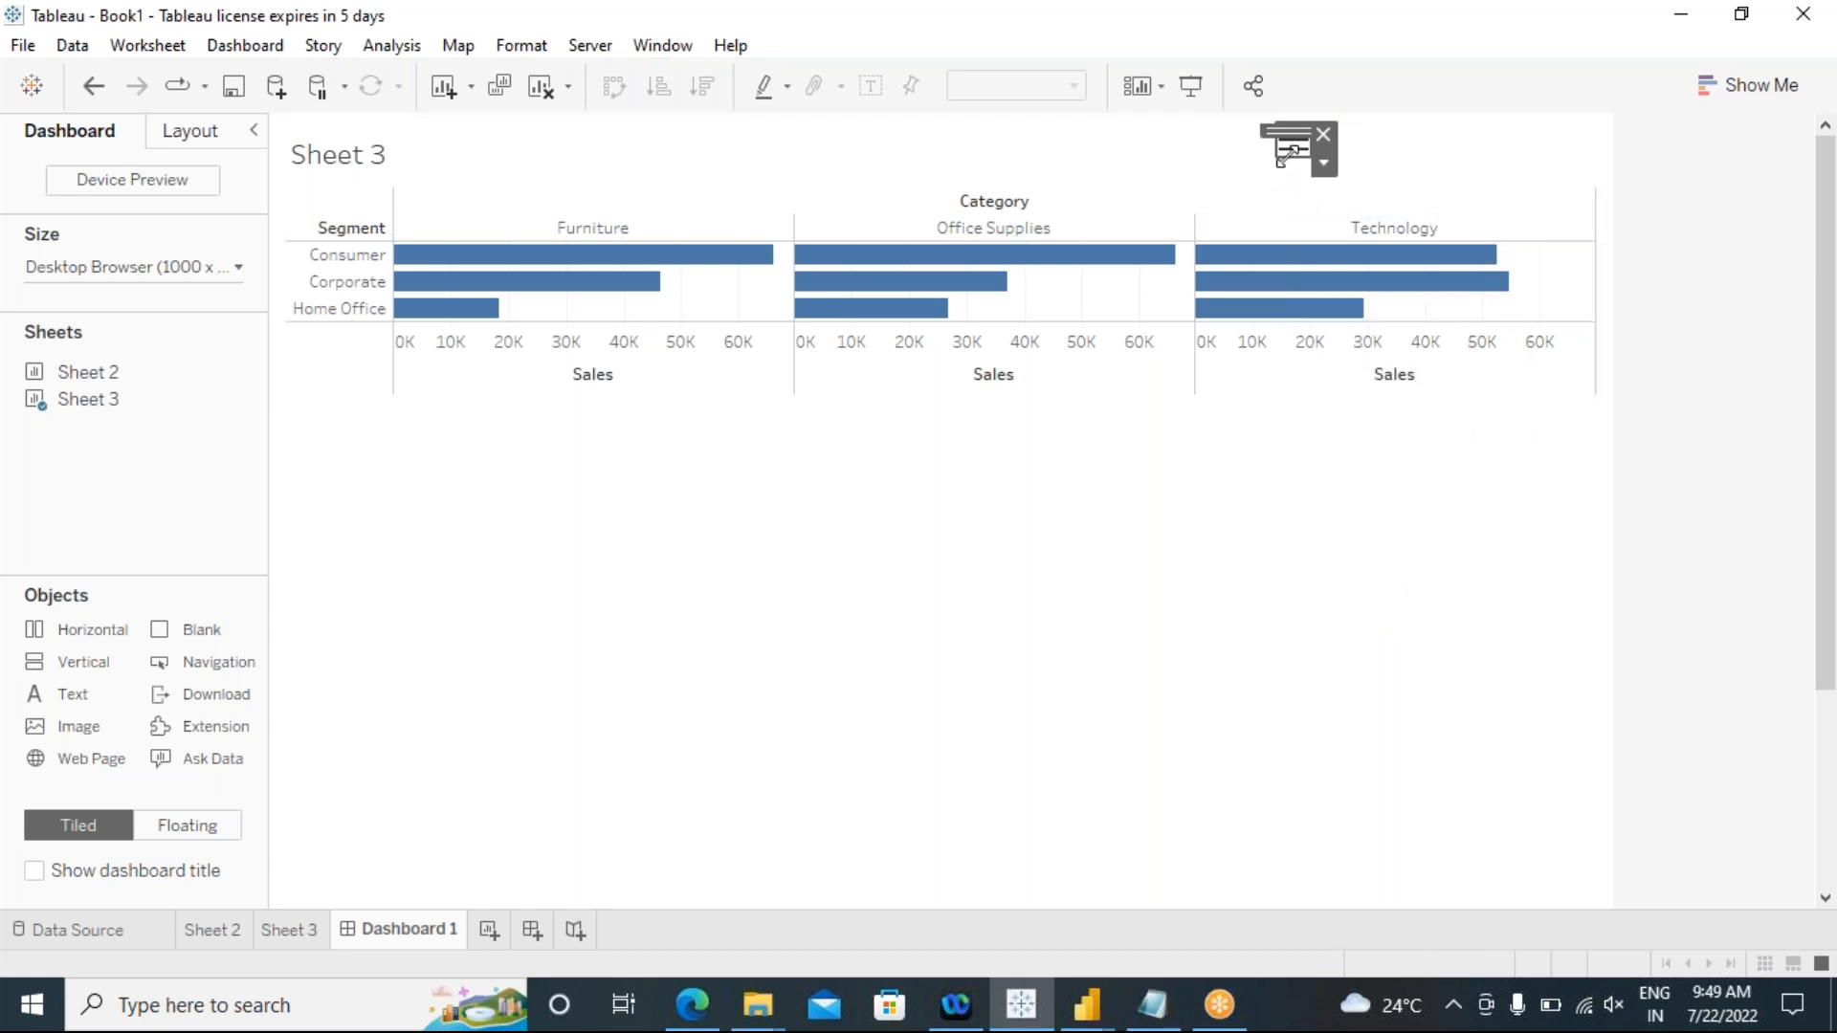
{"action": "left_click_drag", "start_coordinate": [1271, 153], "coordinate": [1216, 154]}
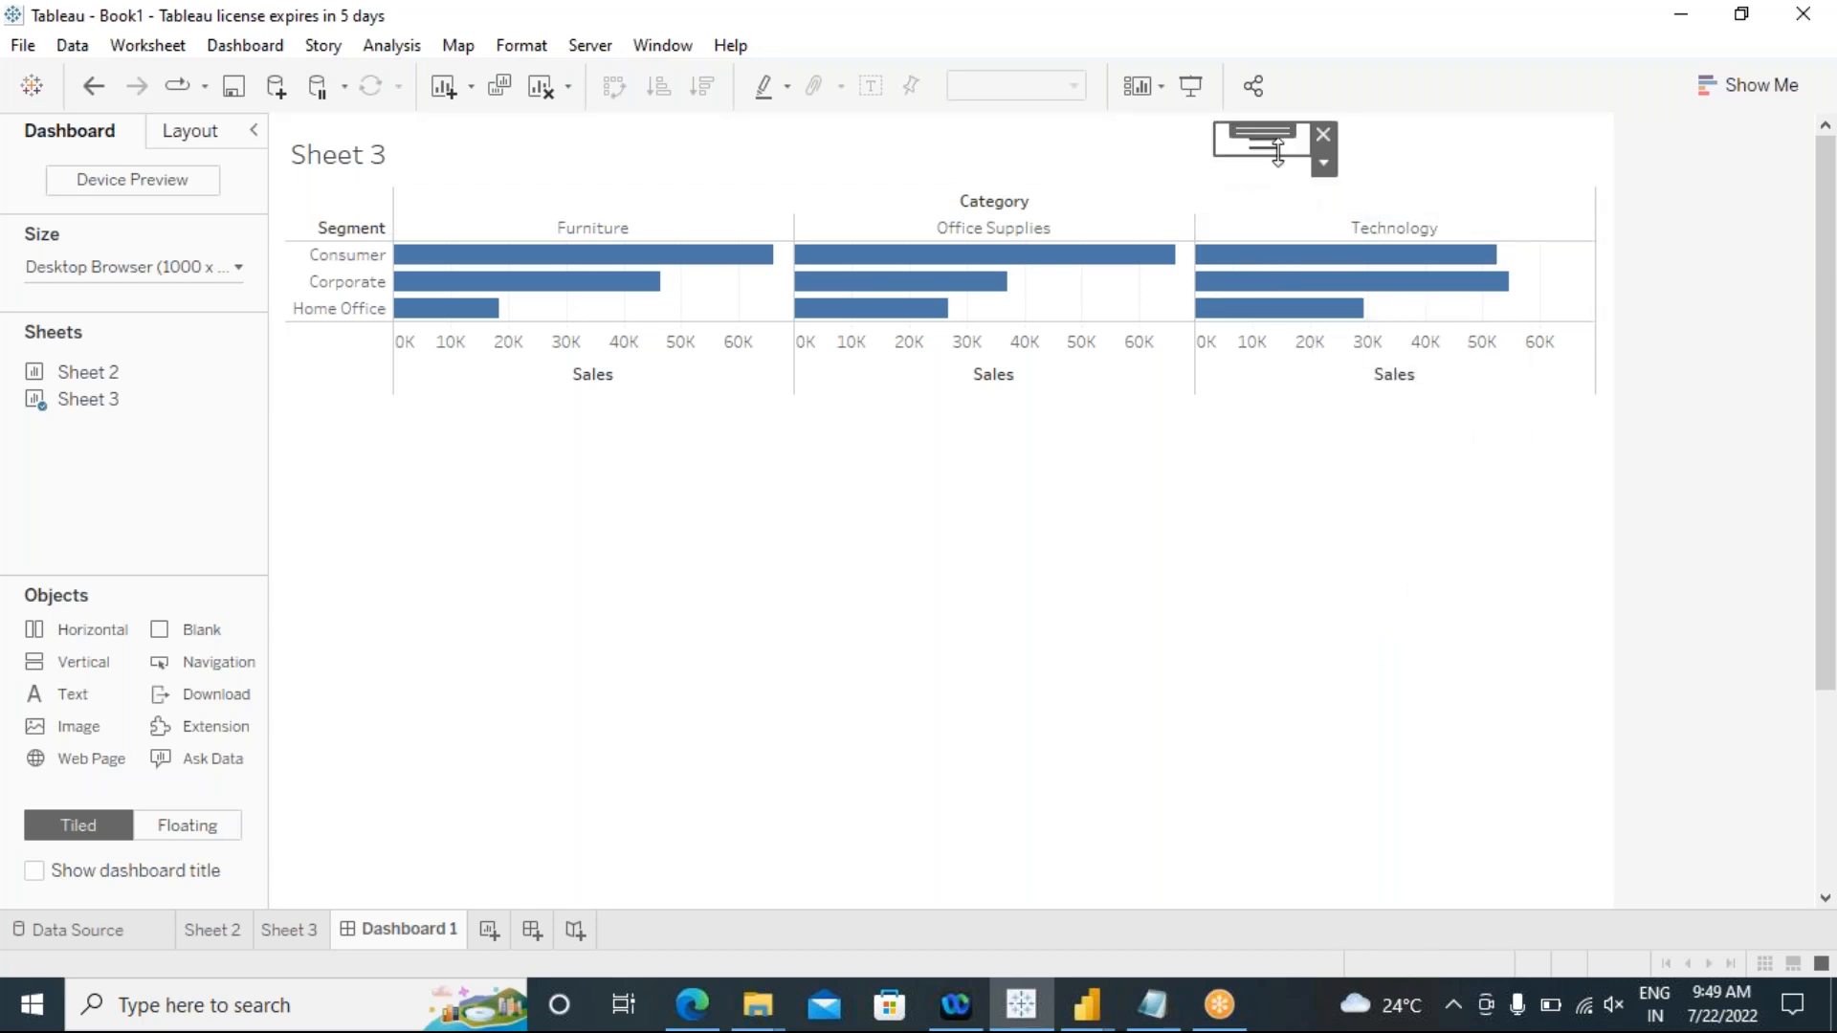
Step: Give the show/hide button's Item Shown state the image Action parameters.png and a green background
{"action": "left_click", "coordinate": [1325, 166]}
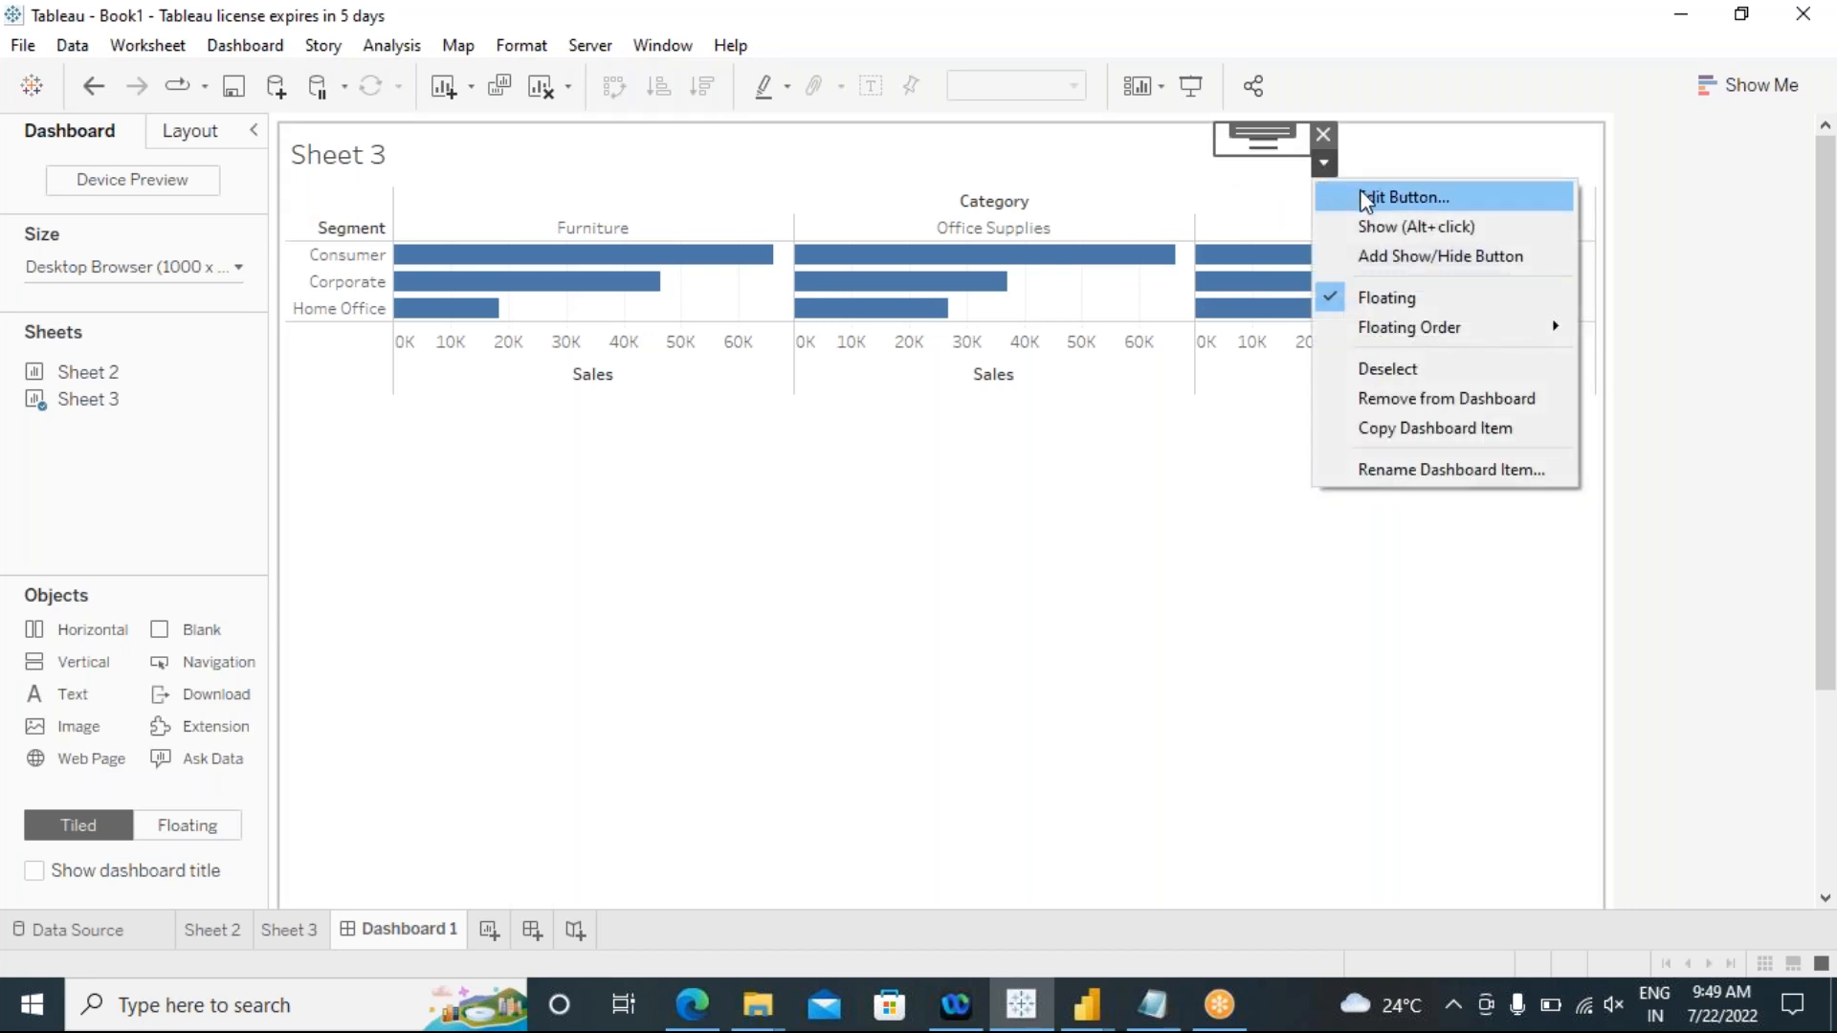
{"action": "left_click", "coordinate": [1362, 193]}
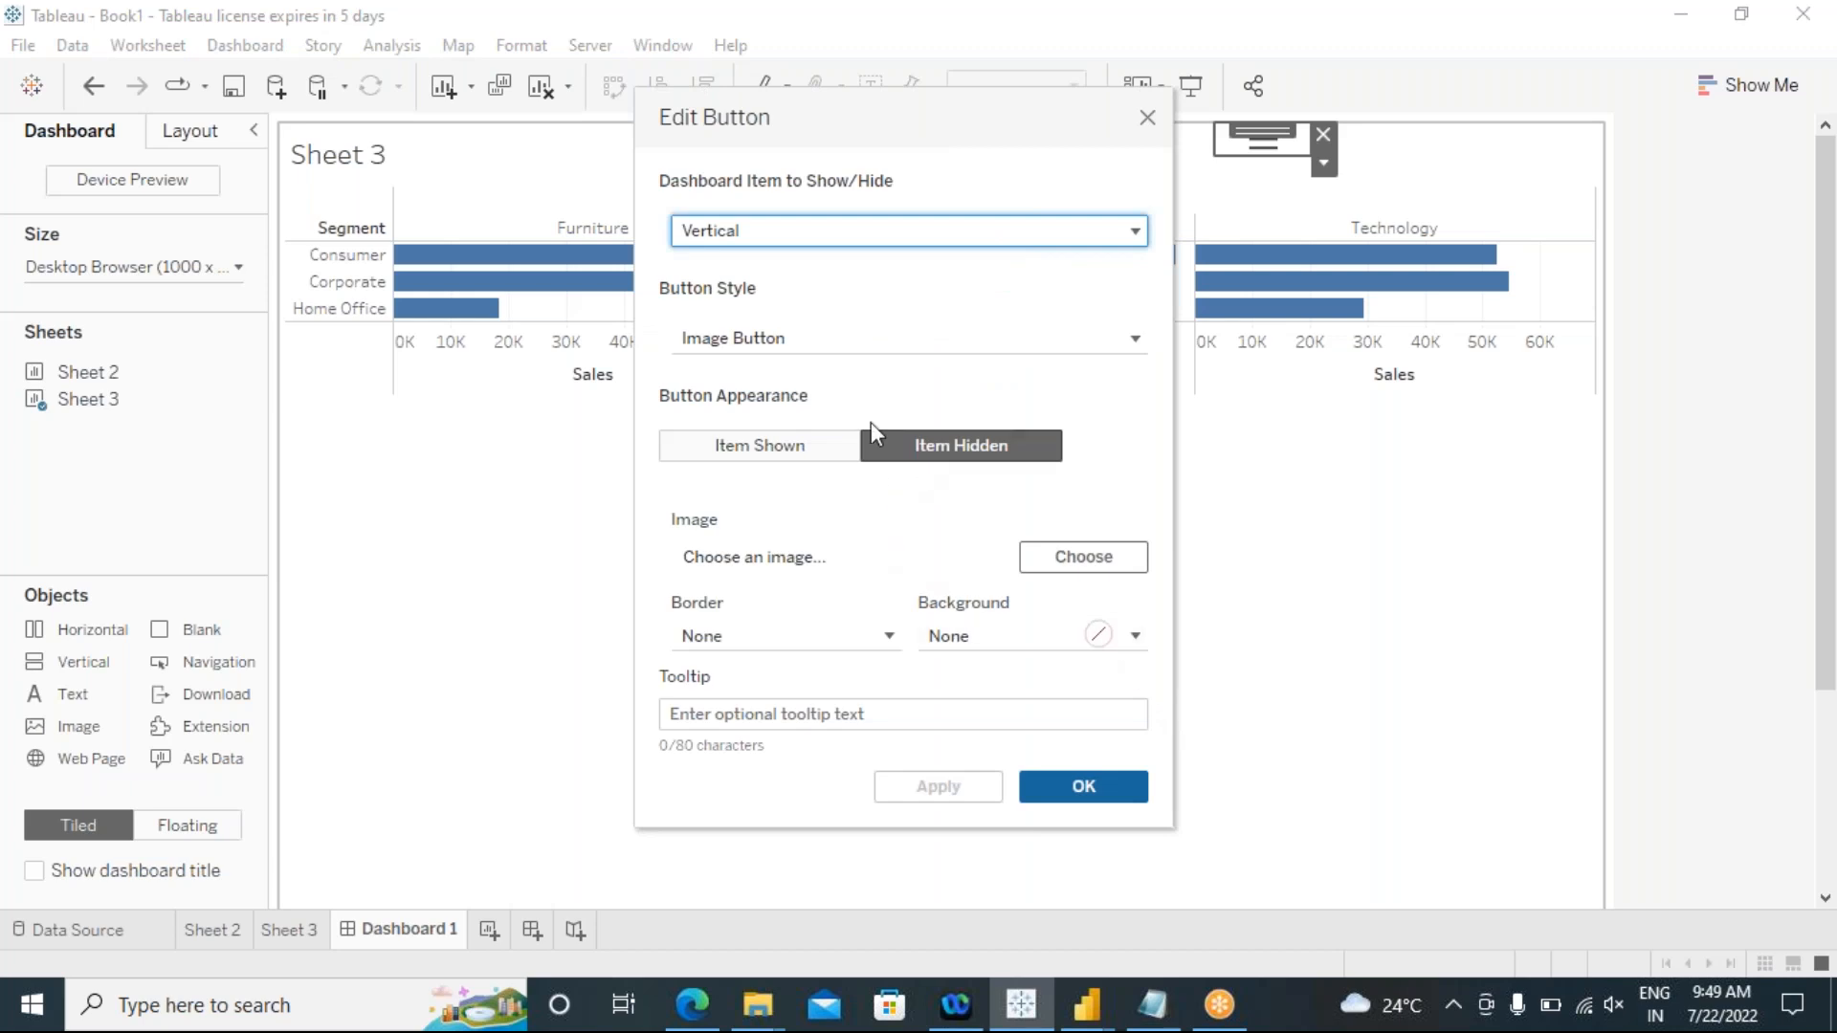
{"action": "left_click", "coordinate": [805, 337]}
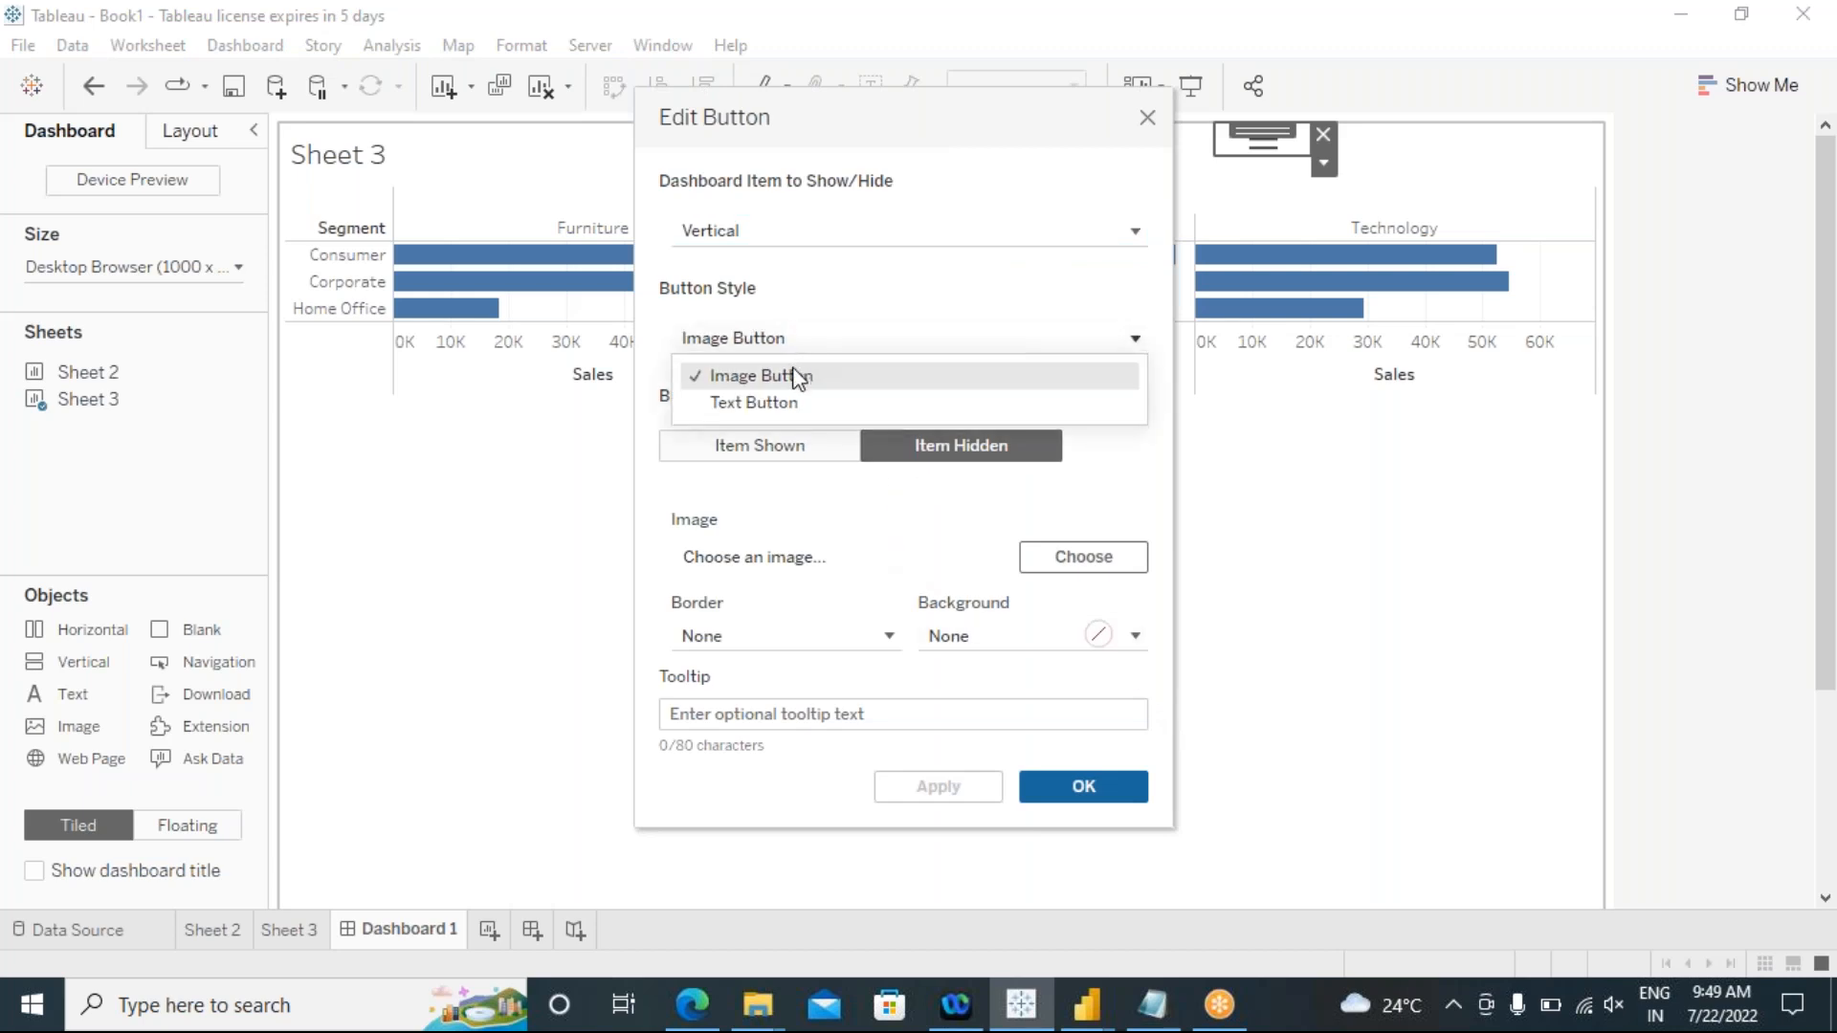
{"action": "left_click", "coordinate": [798, 375]}
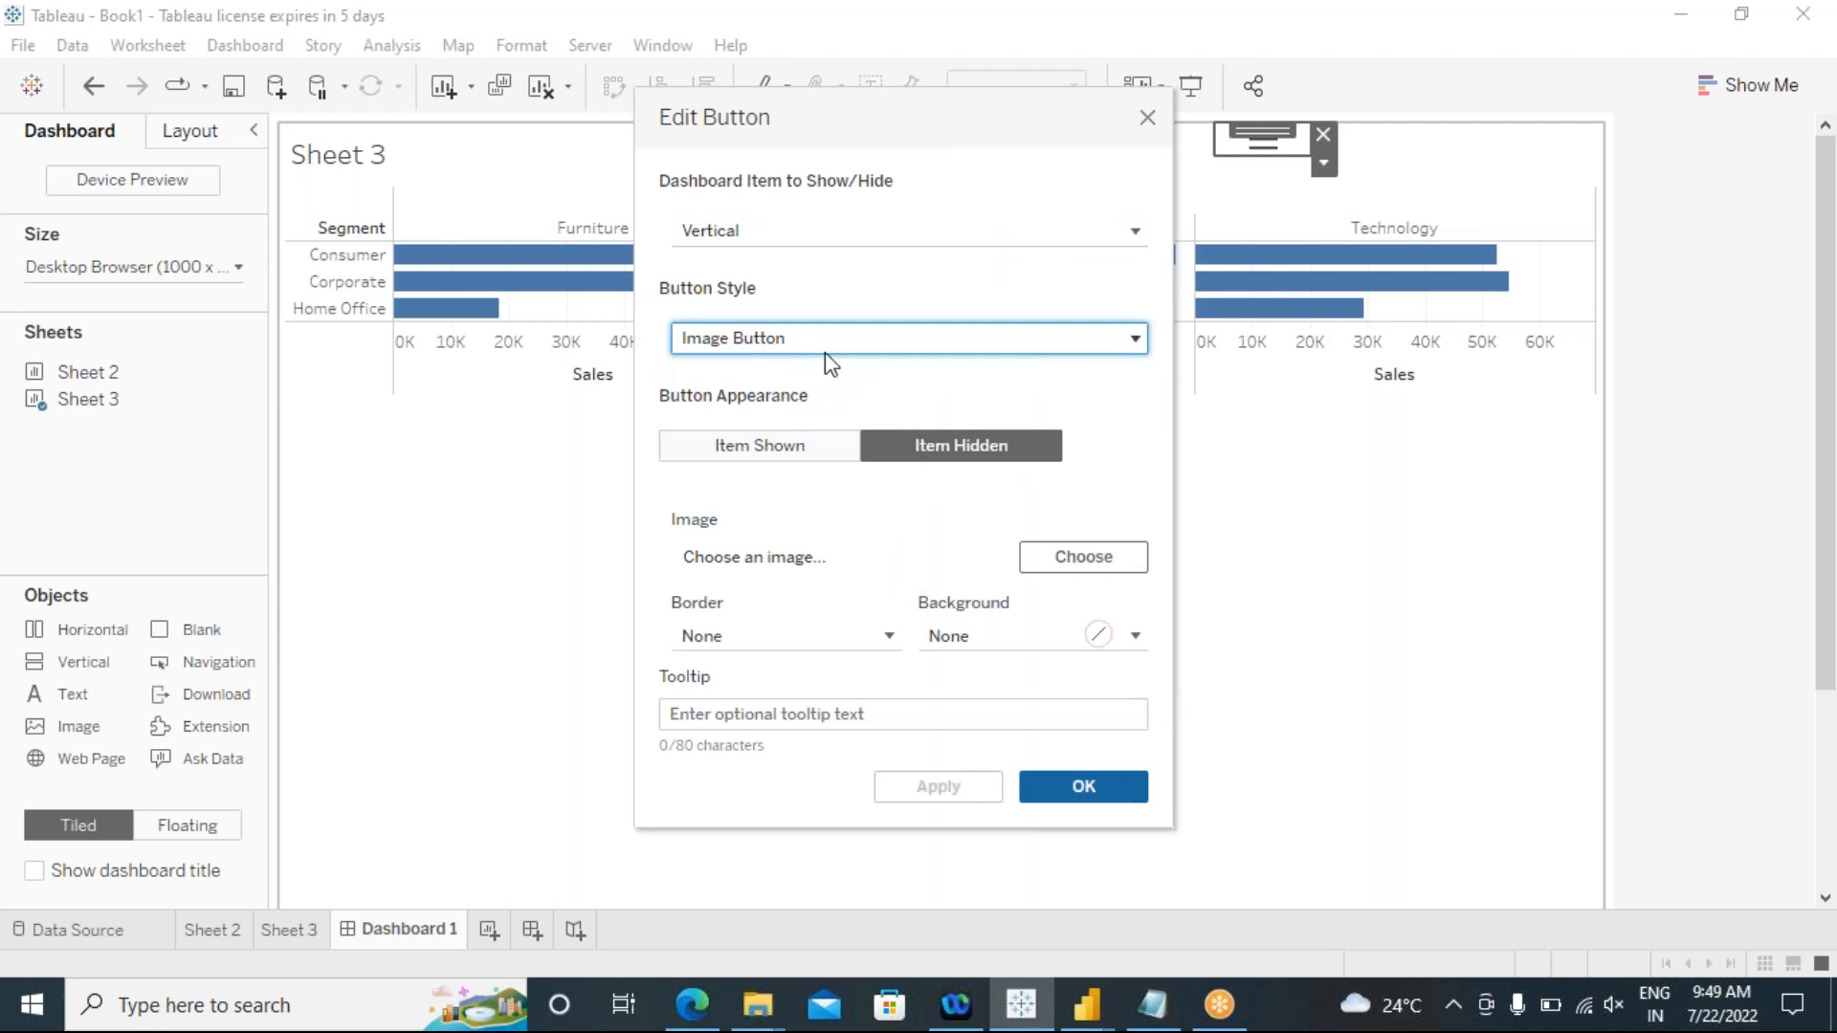
{"action": "left_click", "coordinate": [797, 447]}
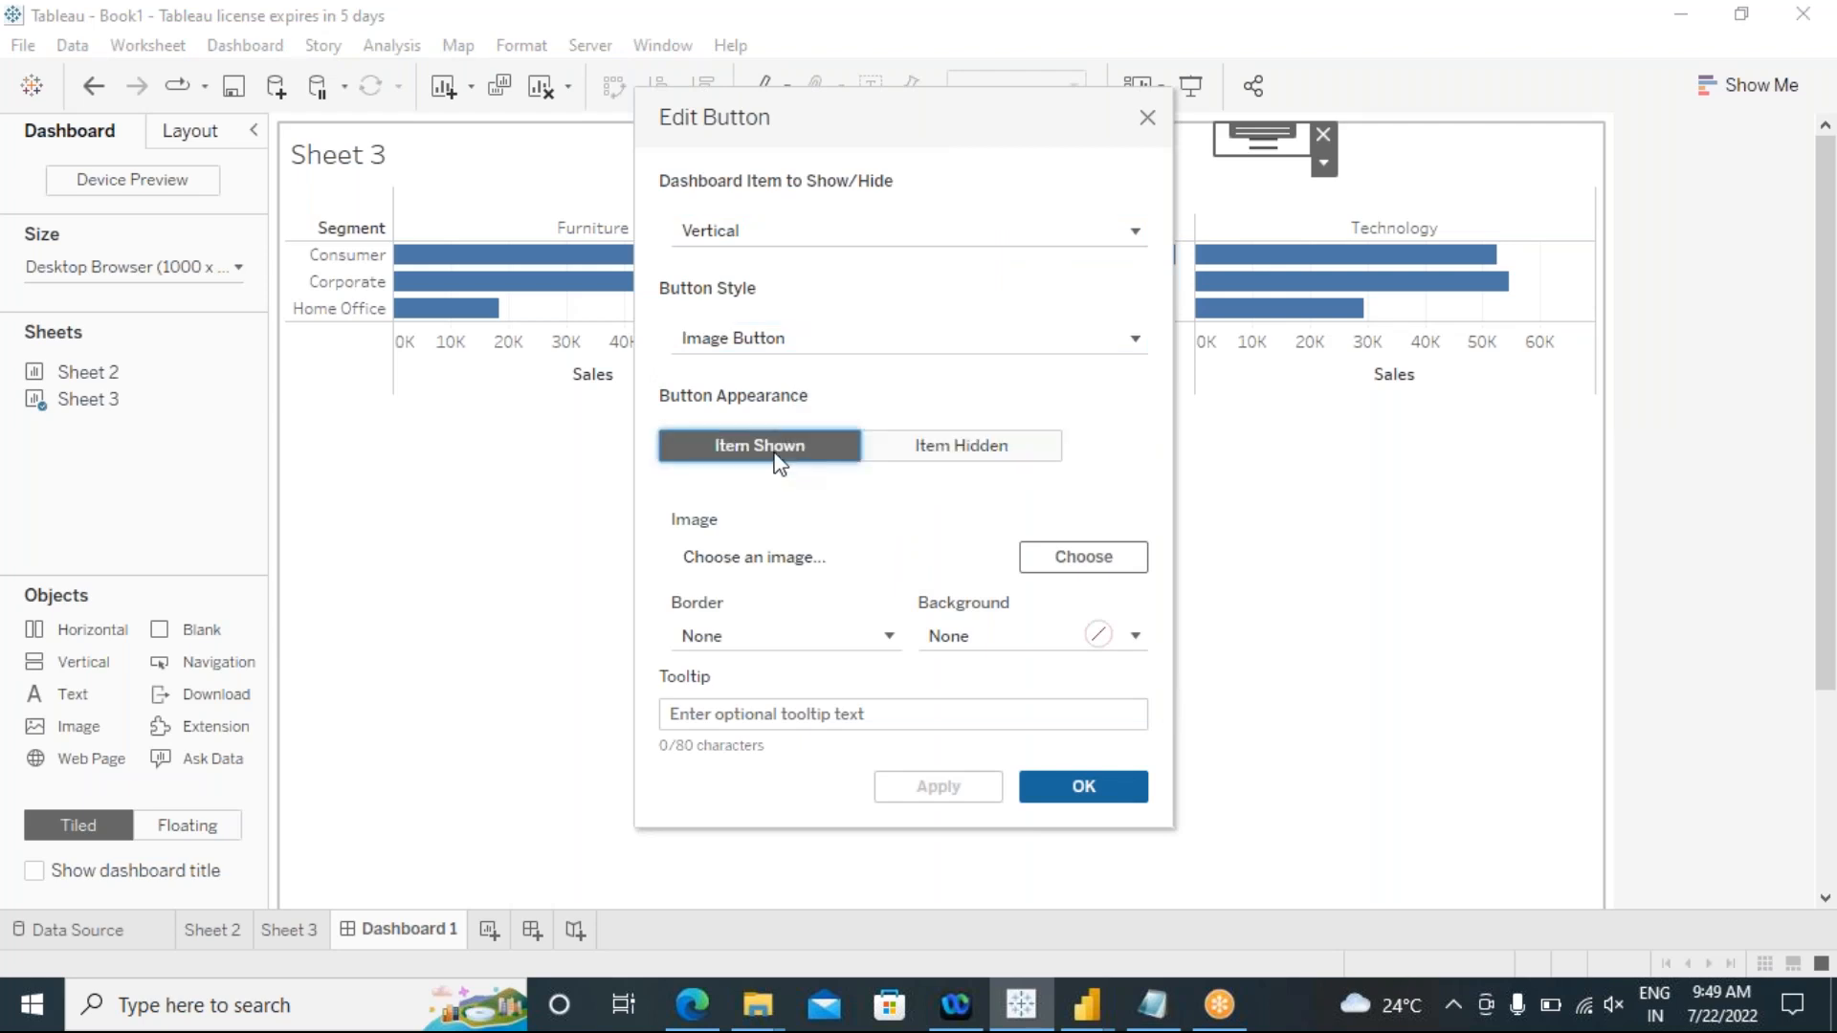
{"action": "left_click", "coordinate": [830, 343]}
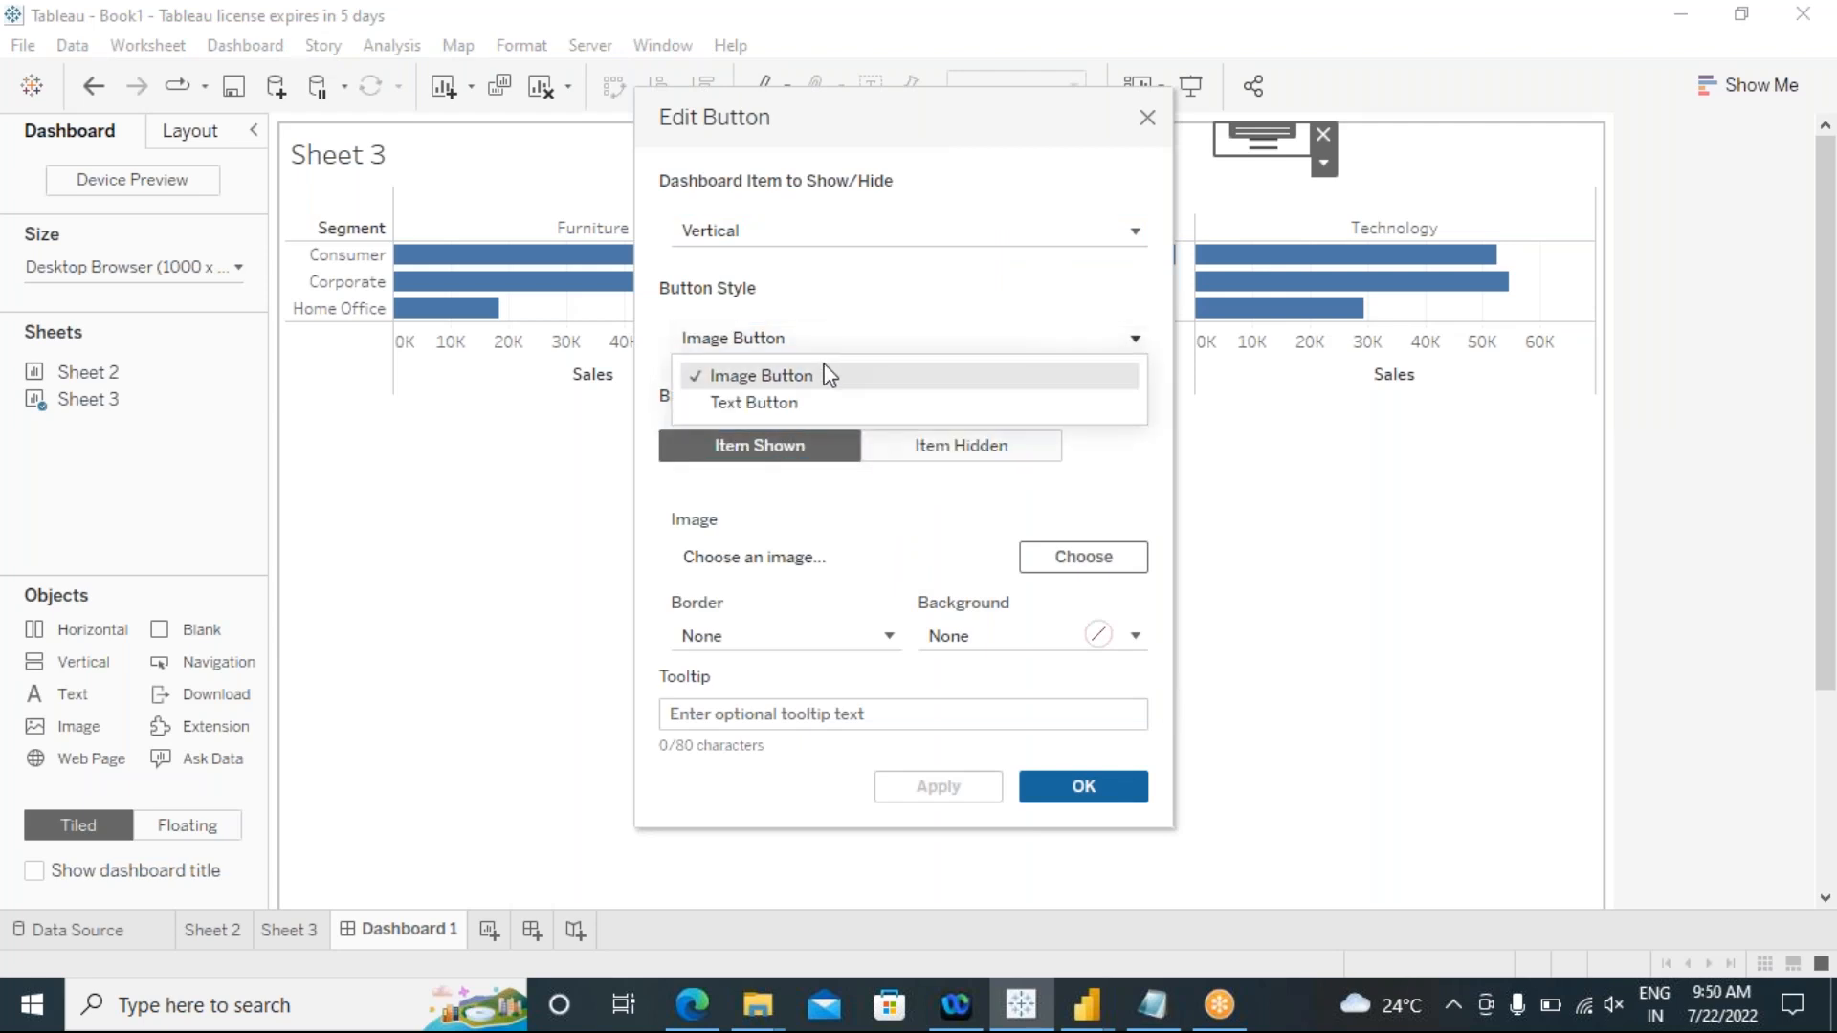
{"action": "left_click", "coordinate": [834, 377]}
{"action": "left_click", "coordinate": [1062, 566]}
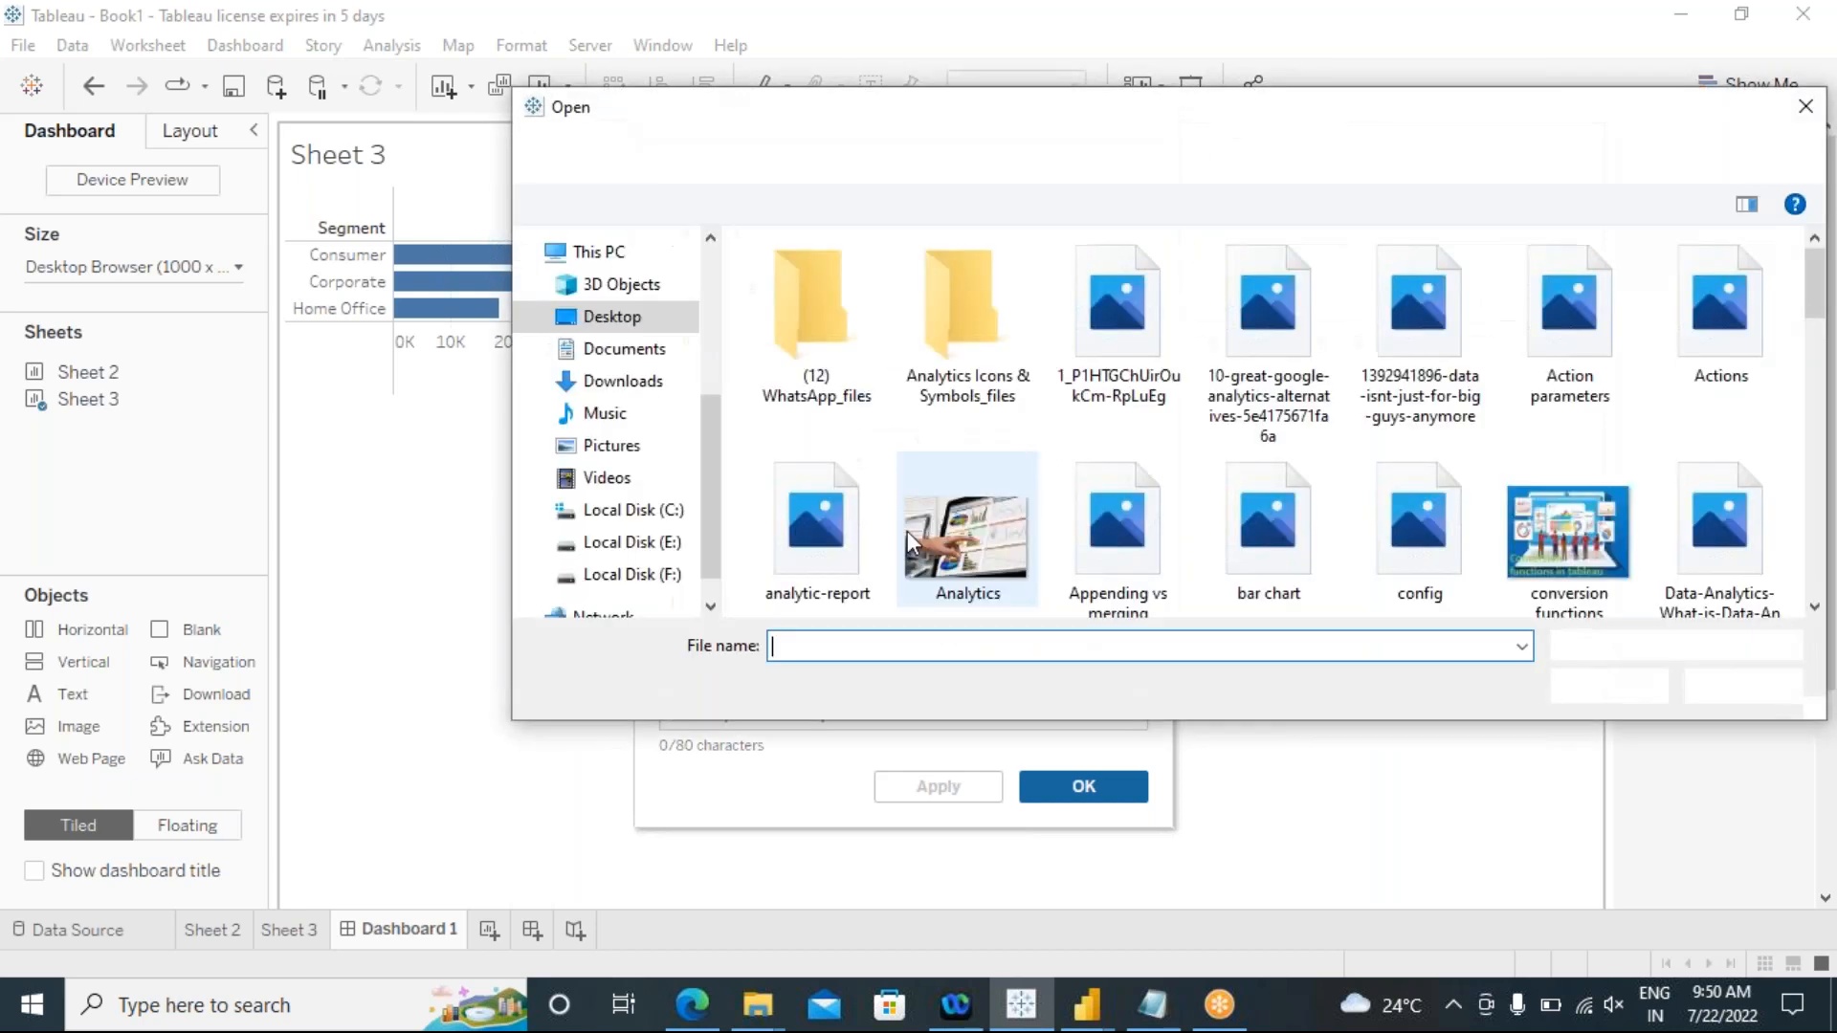
{"action": "left_click", "coordinate": [1570, 335]}
{"action": "left_click", "coordinate": [1609, 687]}
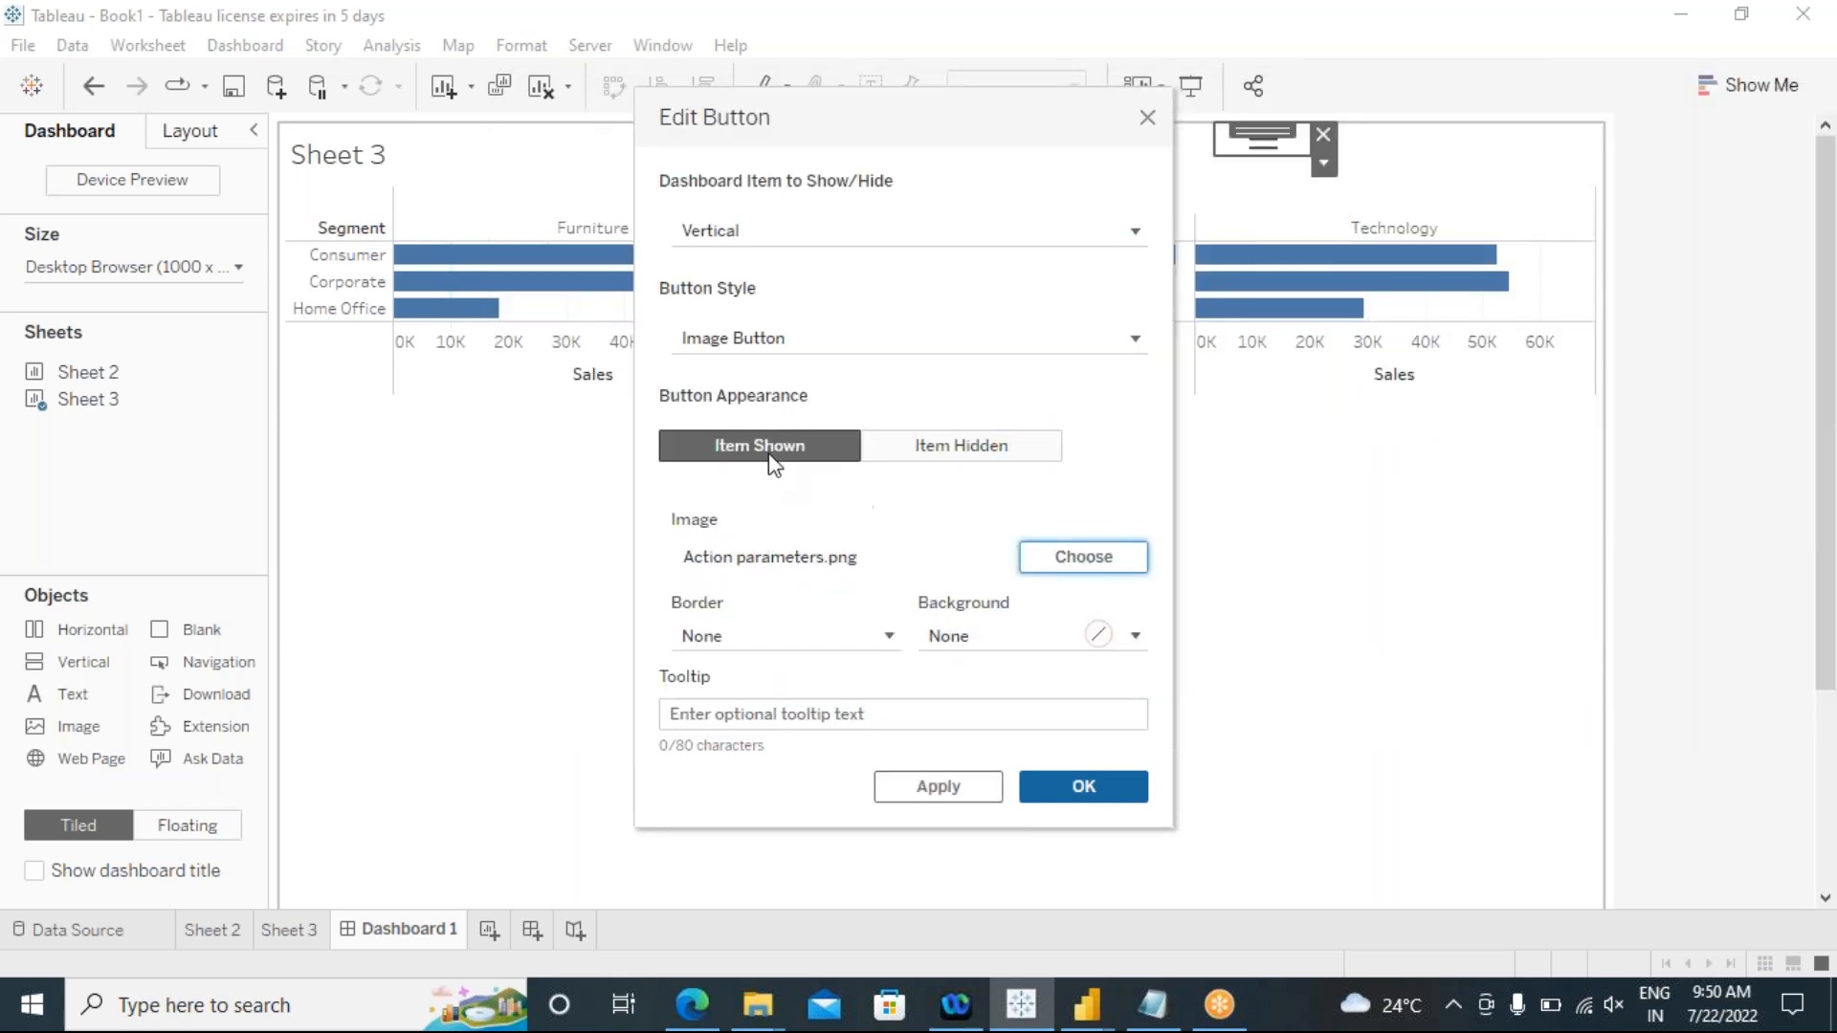
{"action": "left_click", "coordinate": [1014, 639]}
{"action": "left_click", "coordinate": [1047, 300]}
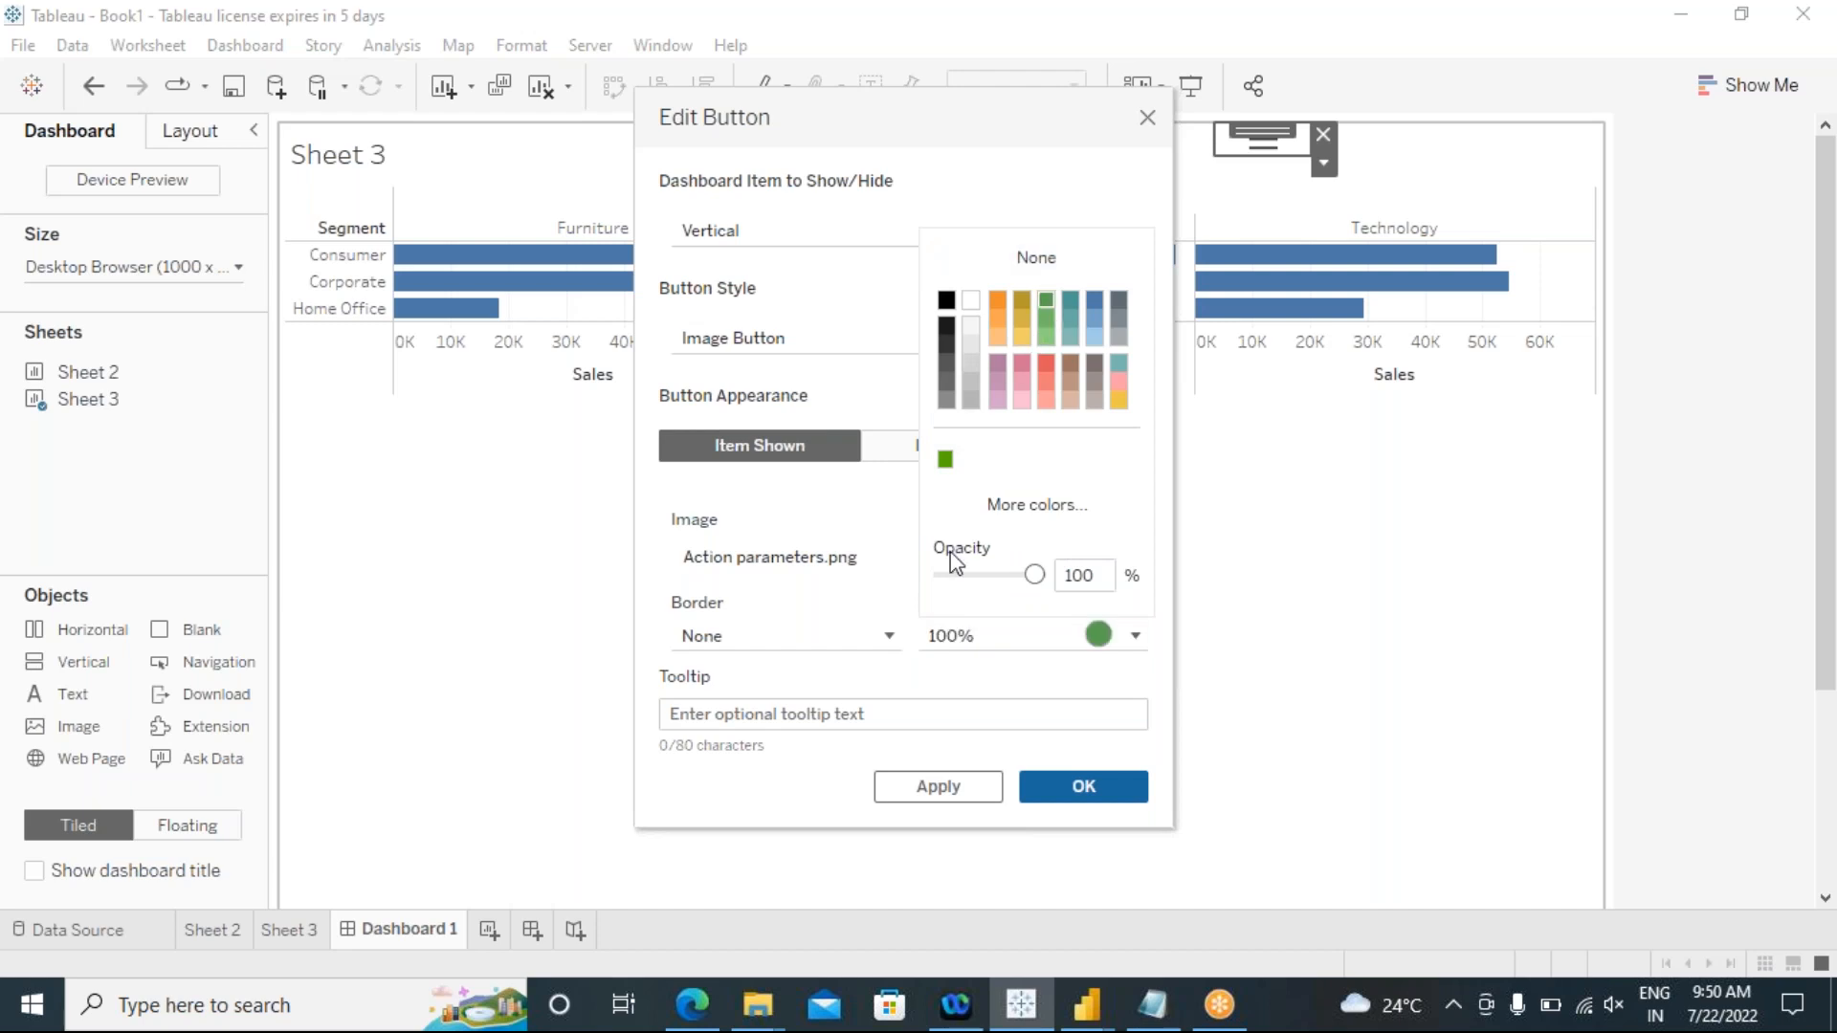
Step: Give the button's Item Hidden state a red background and apply the button settings
{"action": "left_click", "coordinate": [892, 450]}
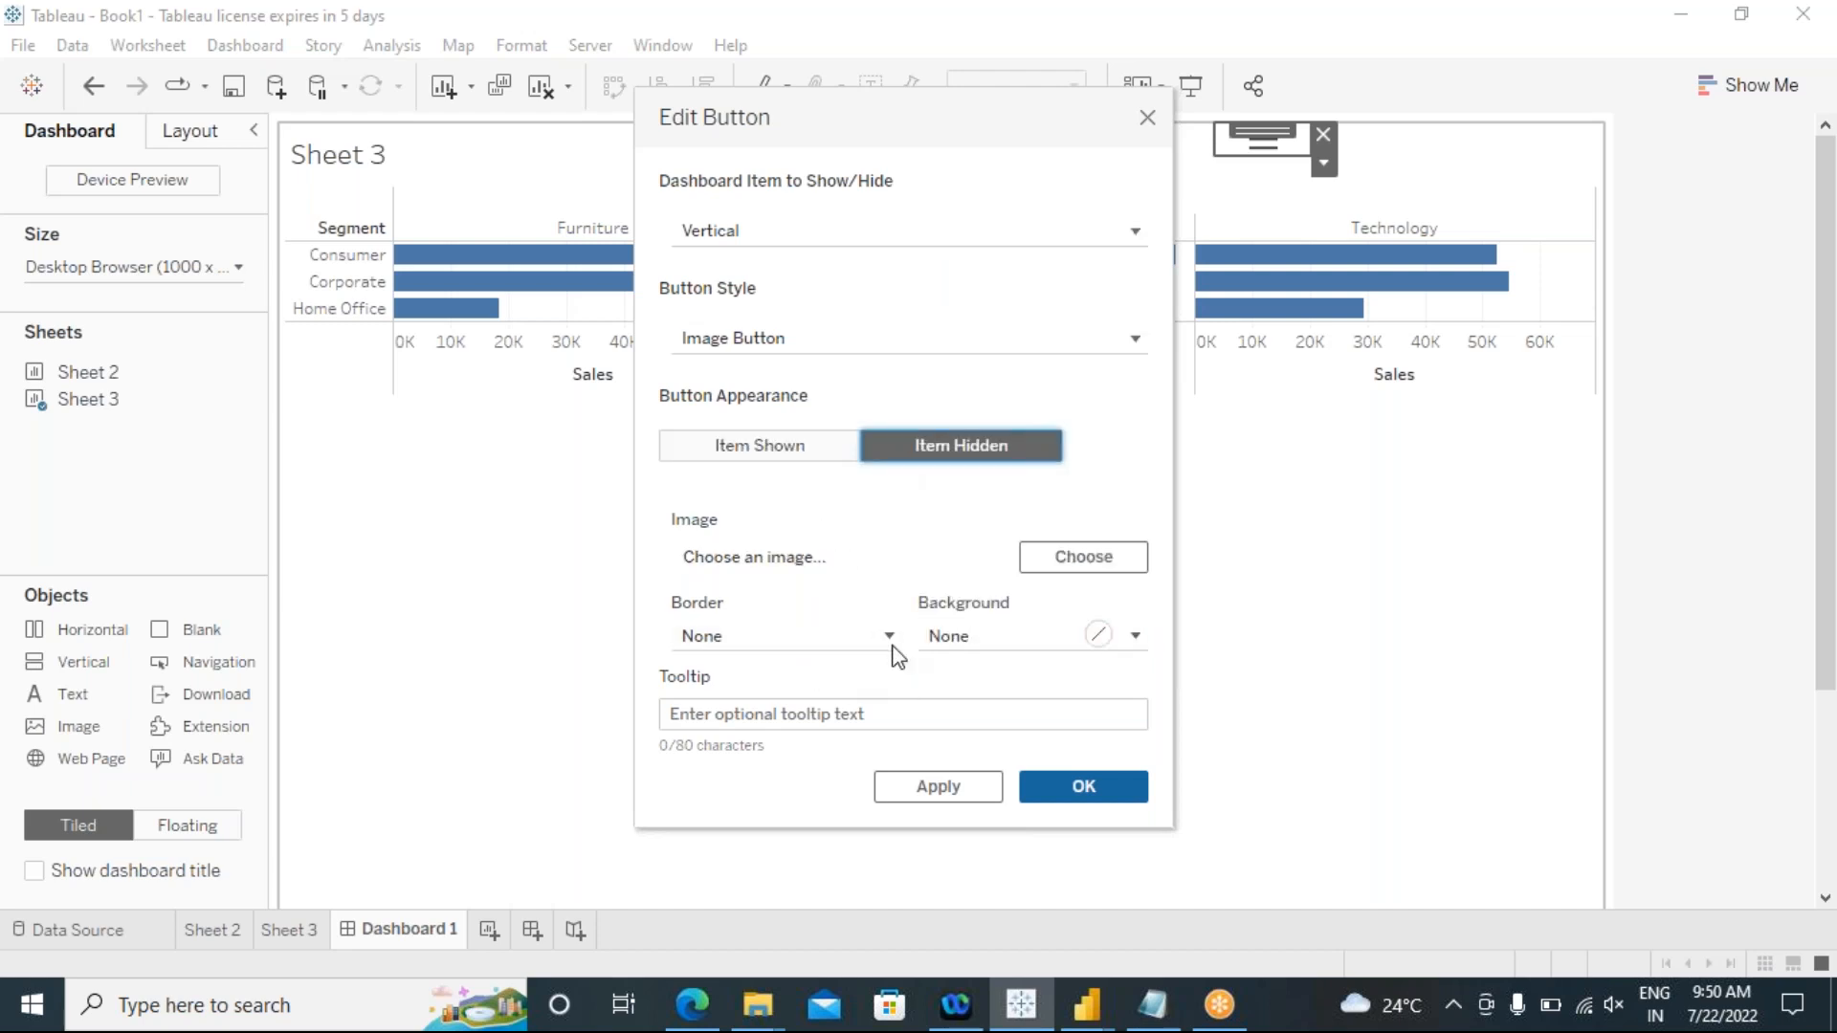
{"action": "left_click", "coordinate": [1021, 649]}
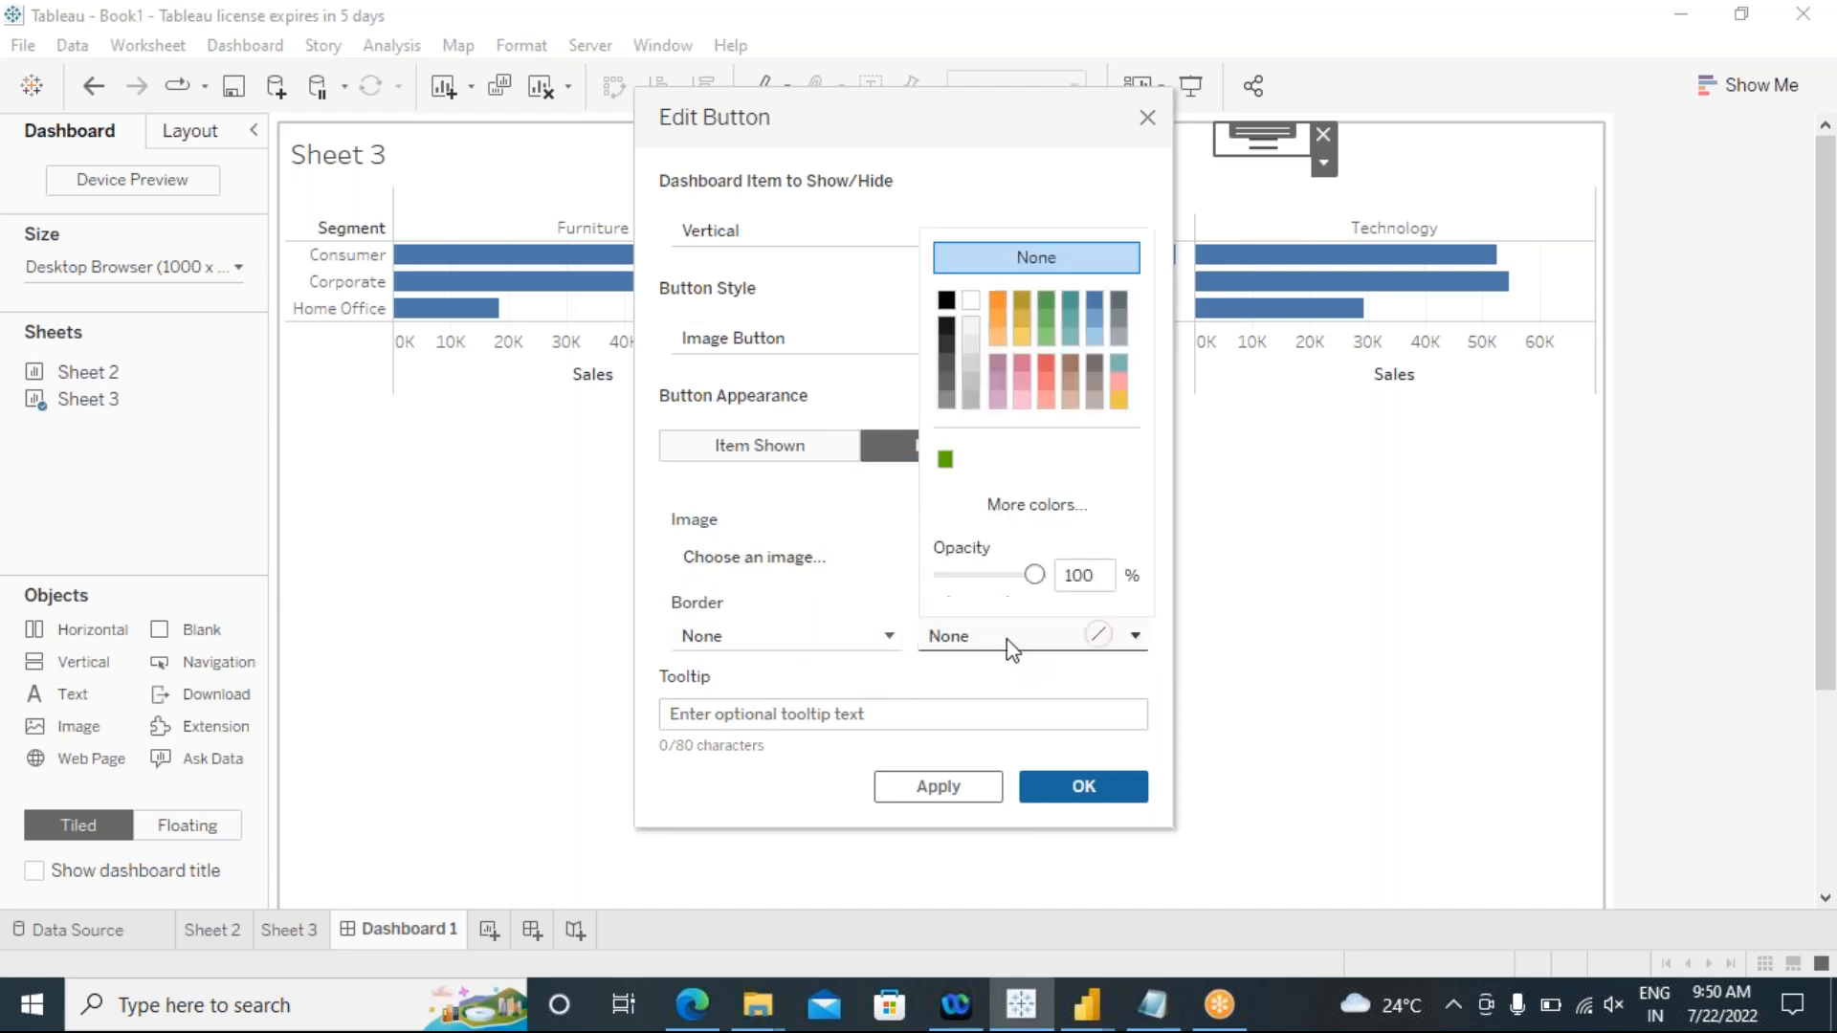
{"action": "left_click", "coordinate": [1047, 368]}
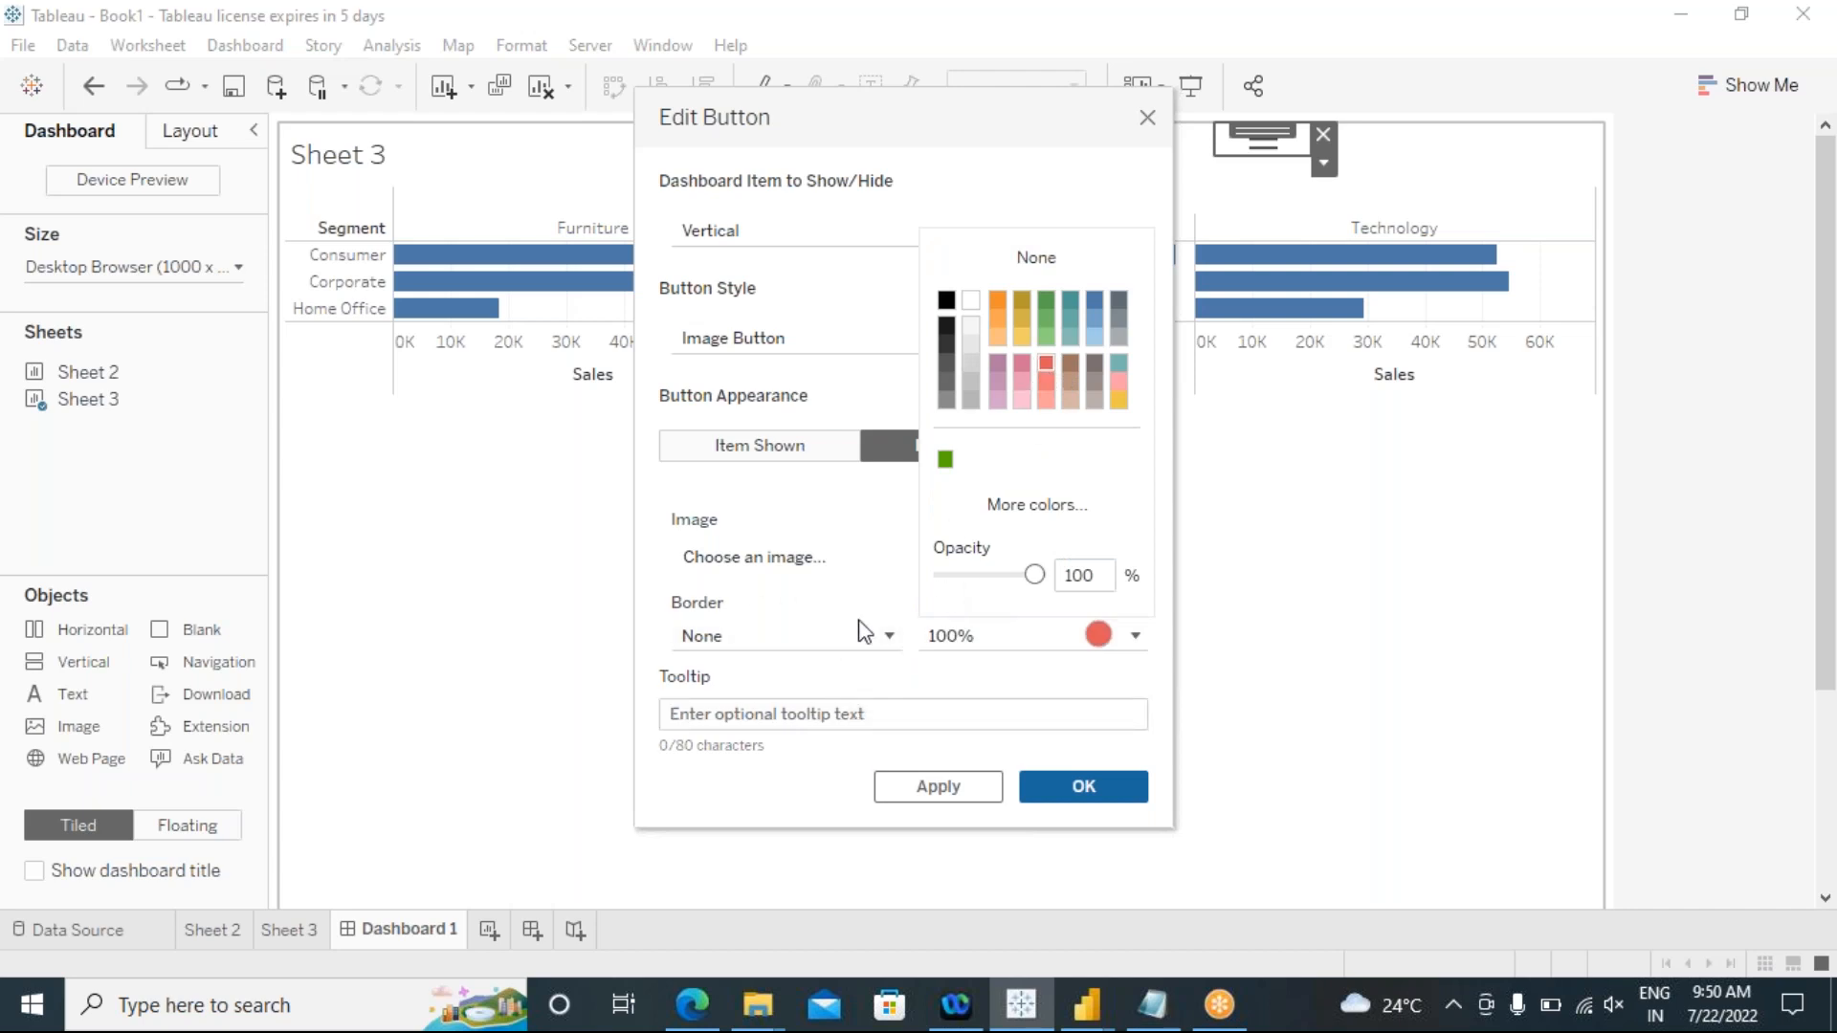
{"action": "left_click", "coordinate": [951, 788]}
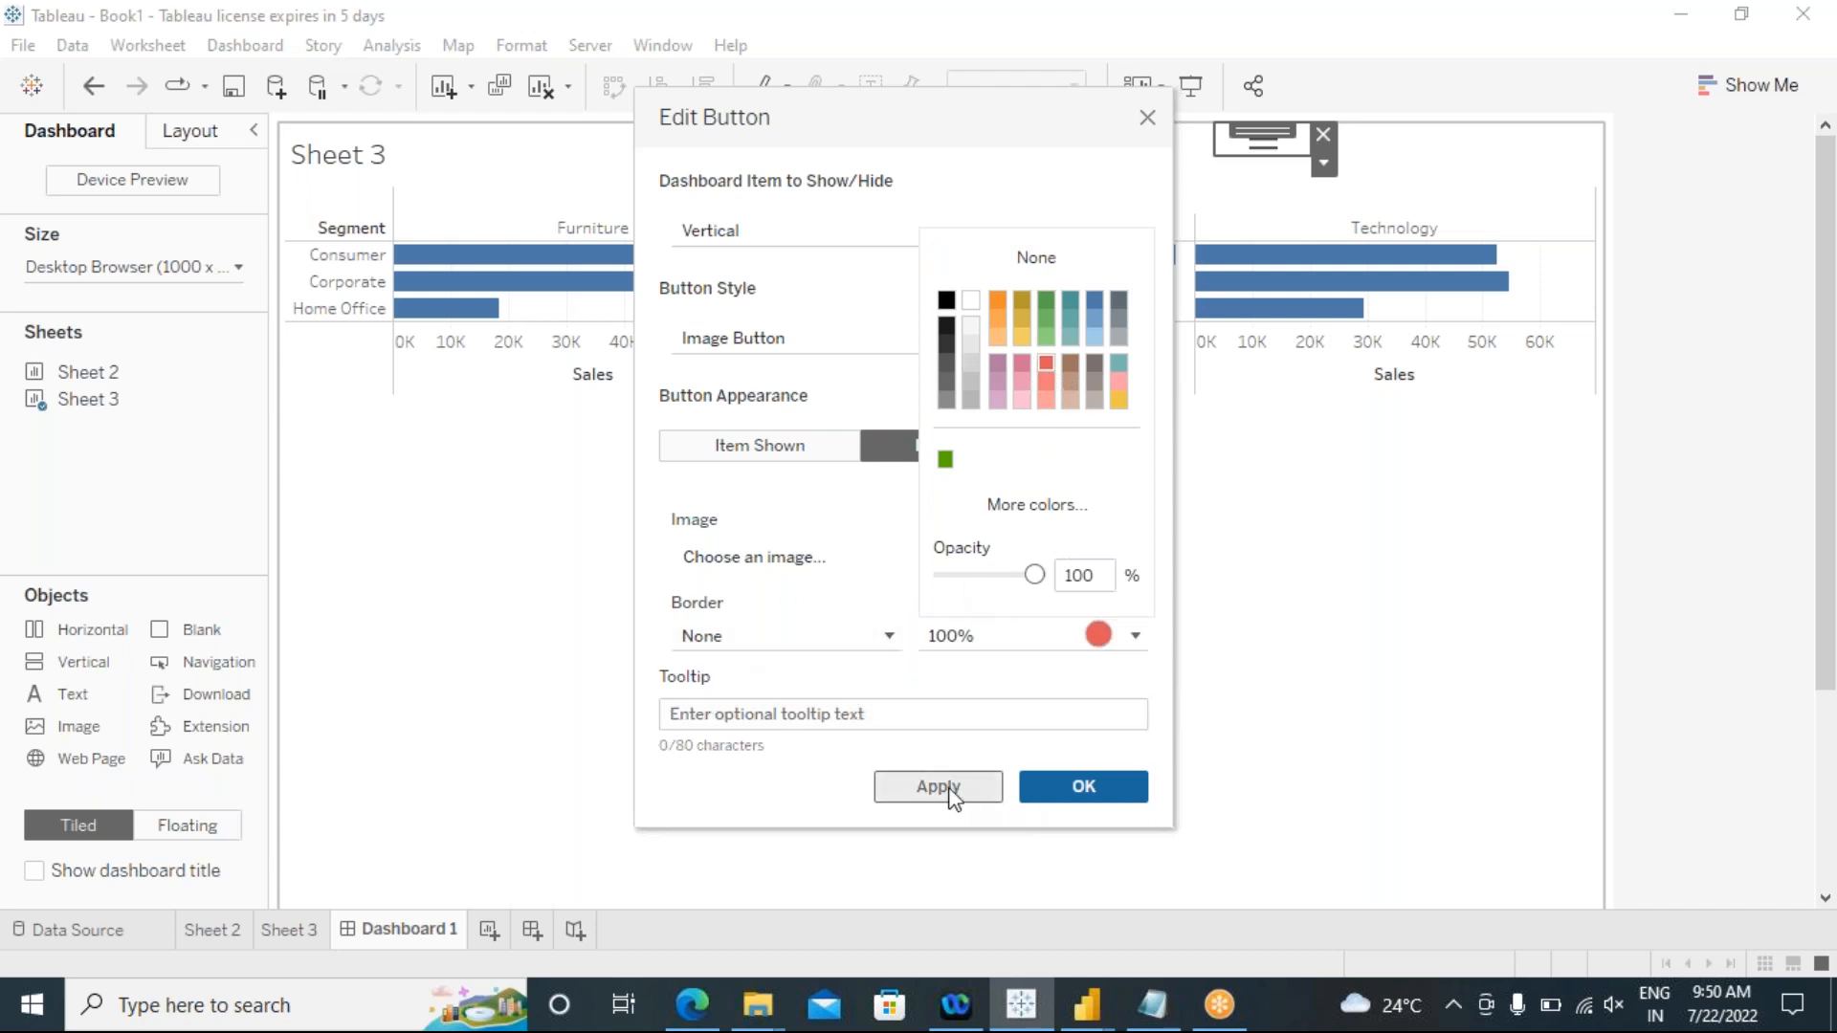
{"action": "left_click", "coordinate": [1036, 794]}
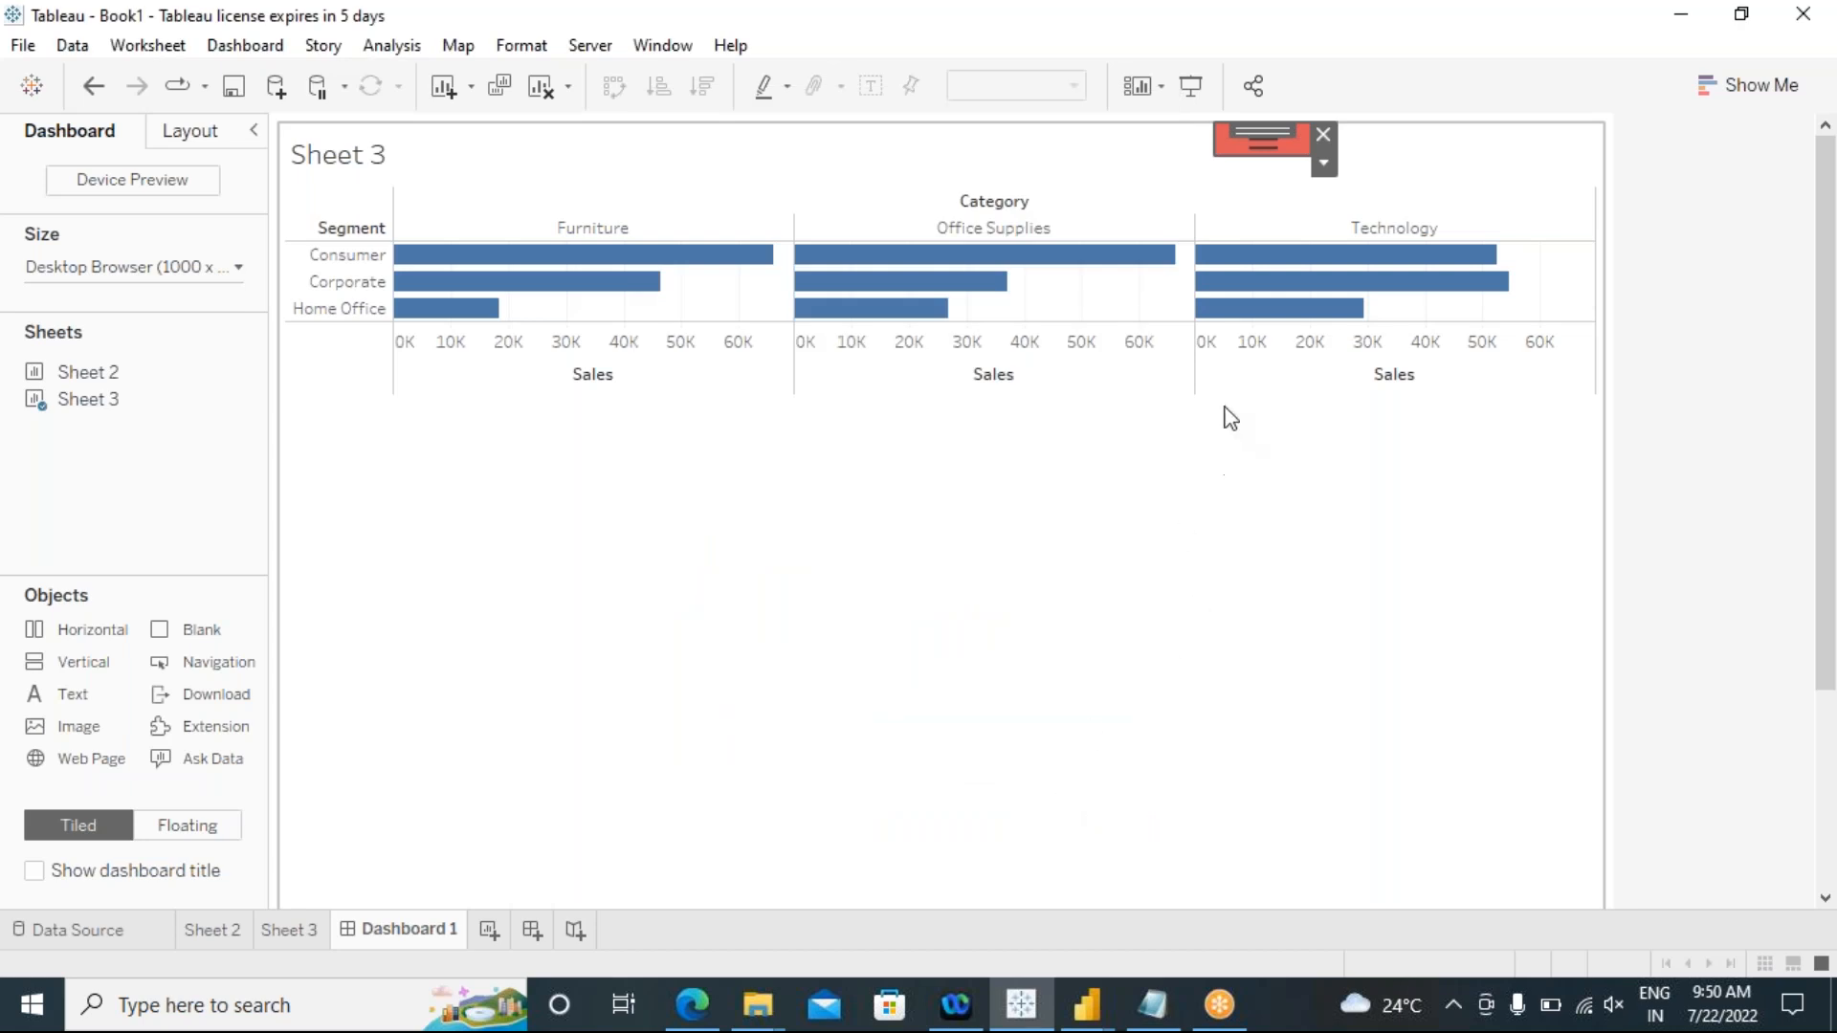
Step: Enlarge the show/hide button above the chart and test it by toggling the filter container
{"action": "left_click_drag", "start_coordinate": [1216, 175], "coordinate": [1172, 149]}
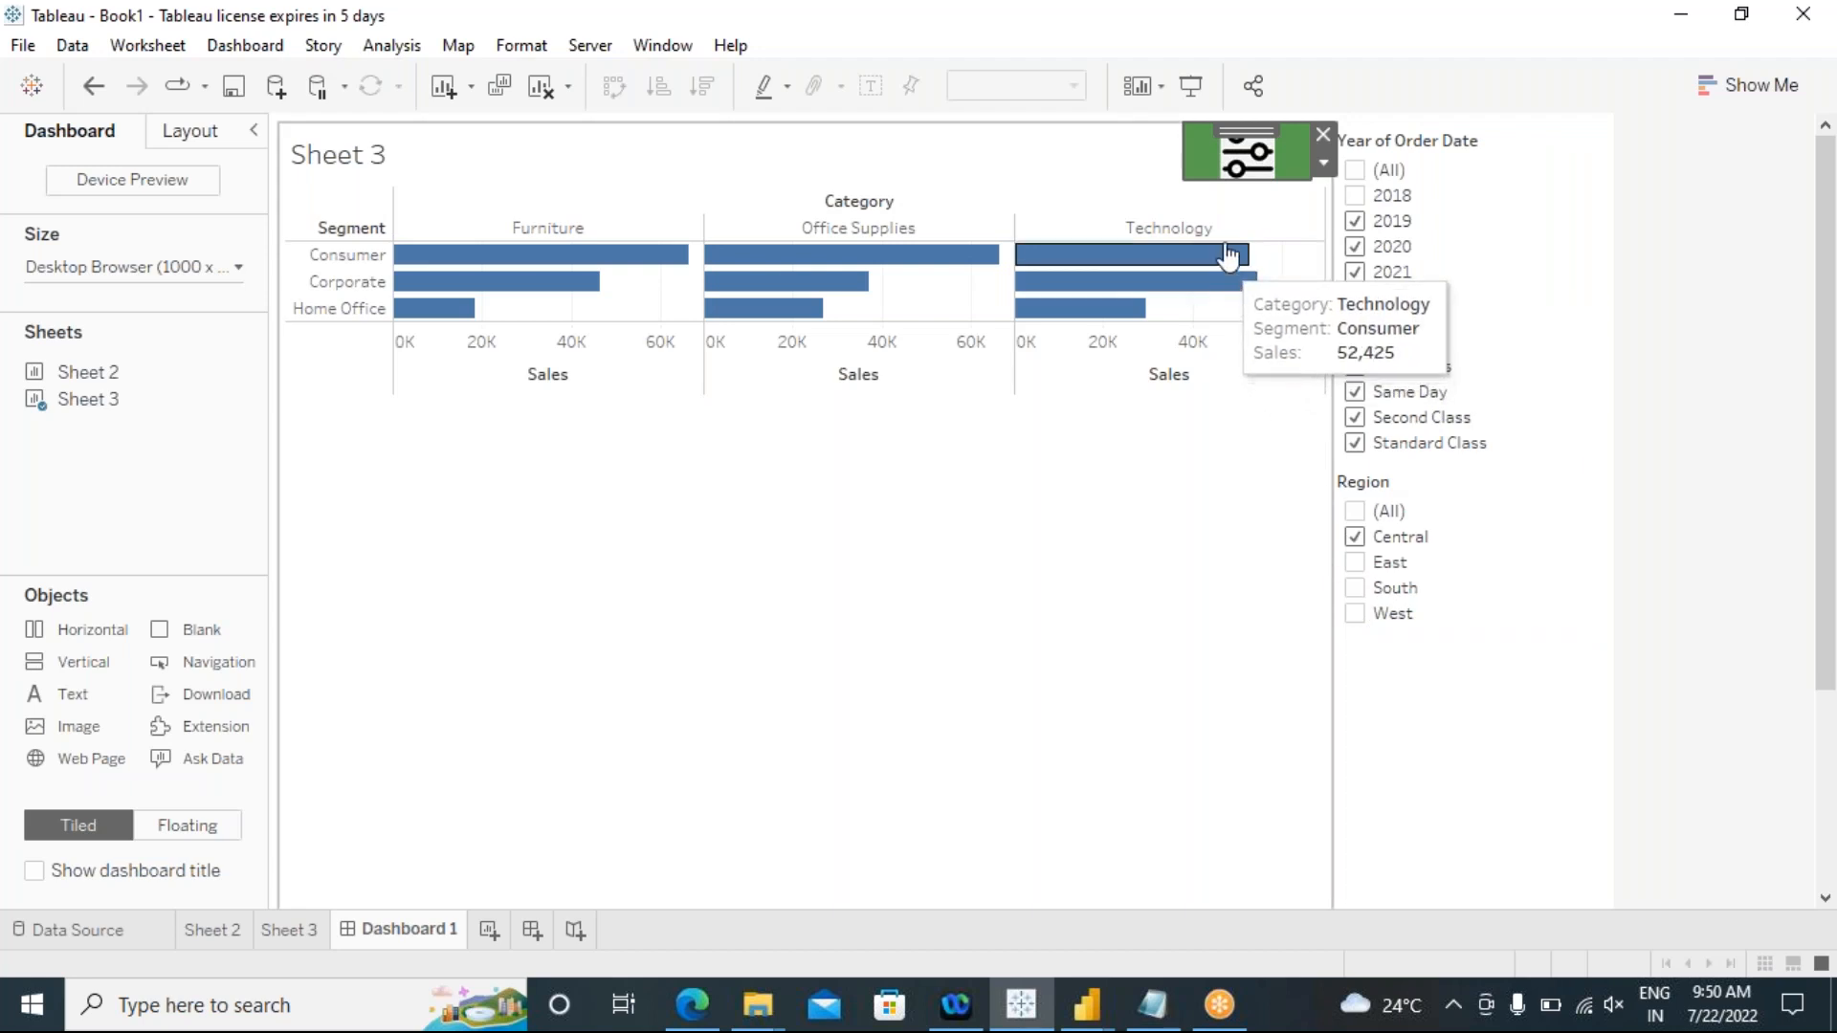
{"action": "left_click", "coordinate": [1241, 173], "text": "alt"}
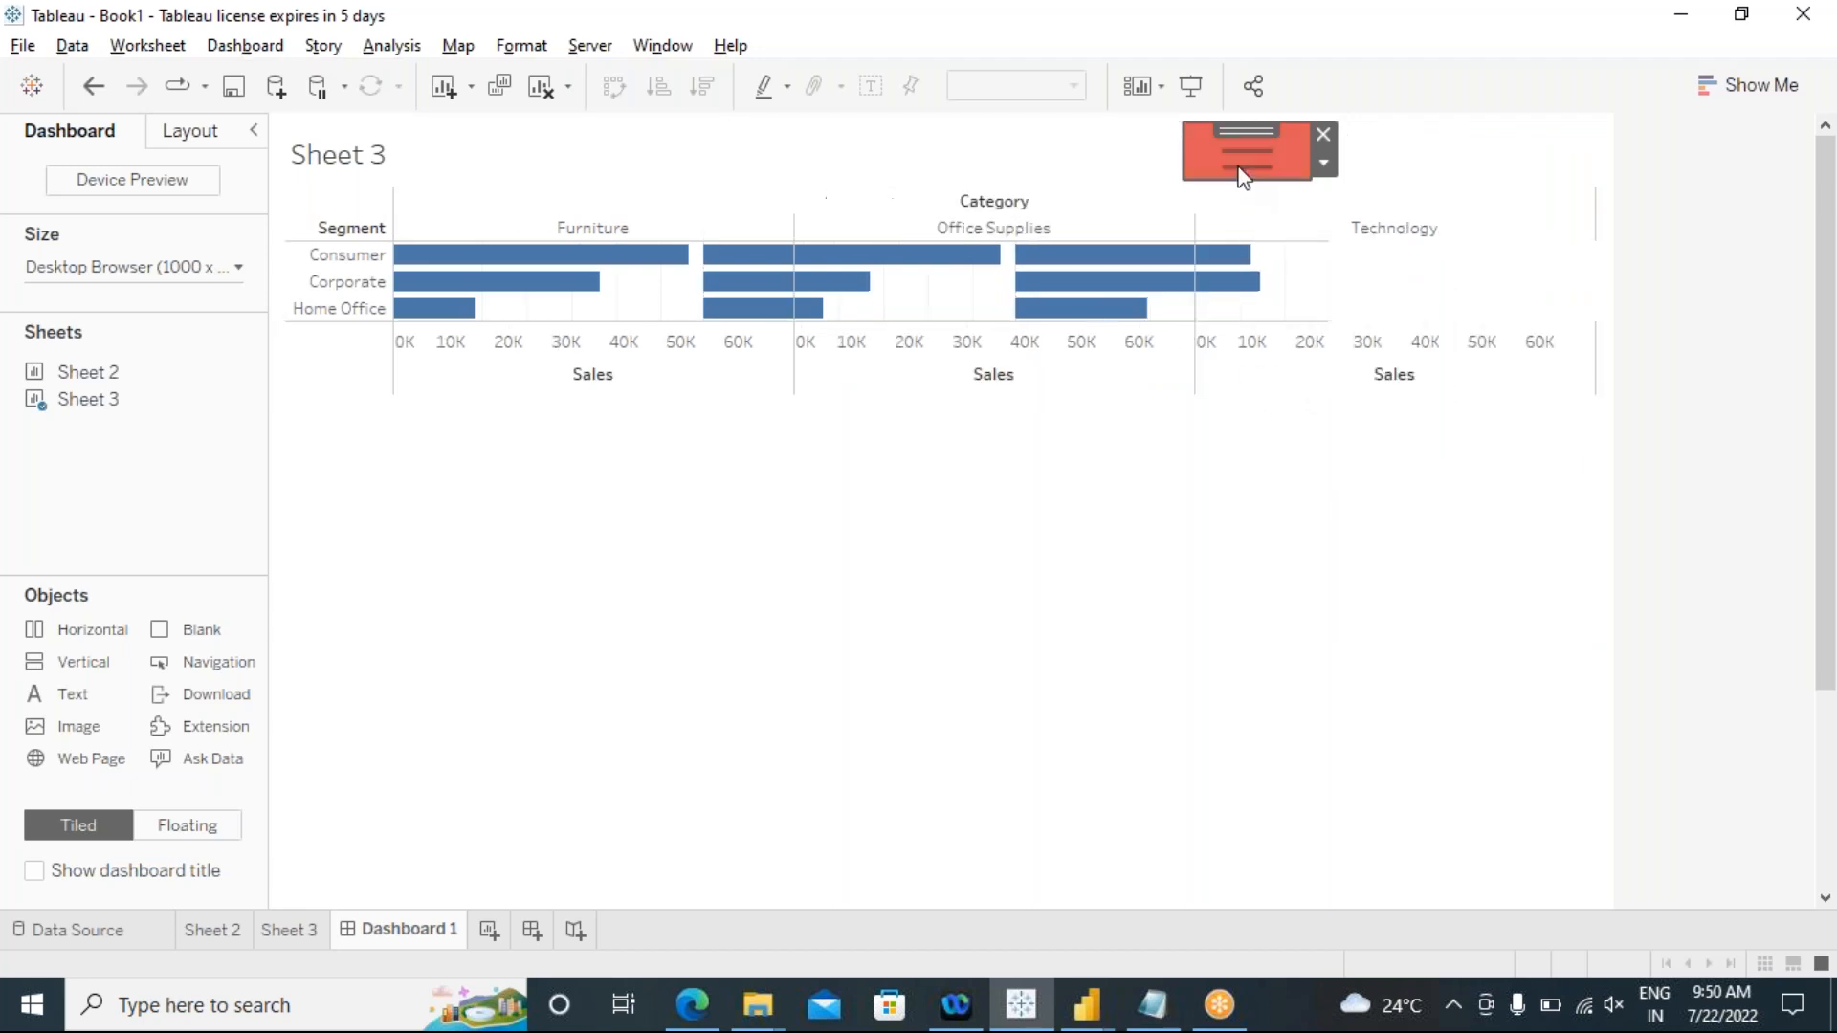
{"action": "left_click", "coordinate": [1296, 525]}
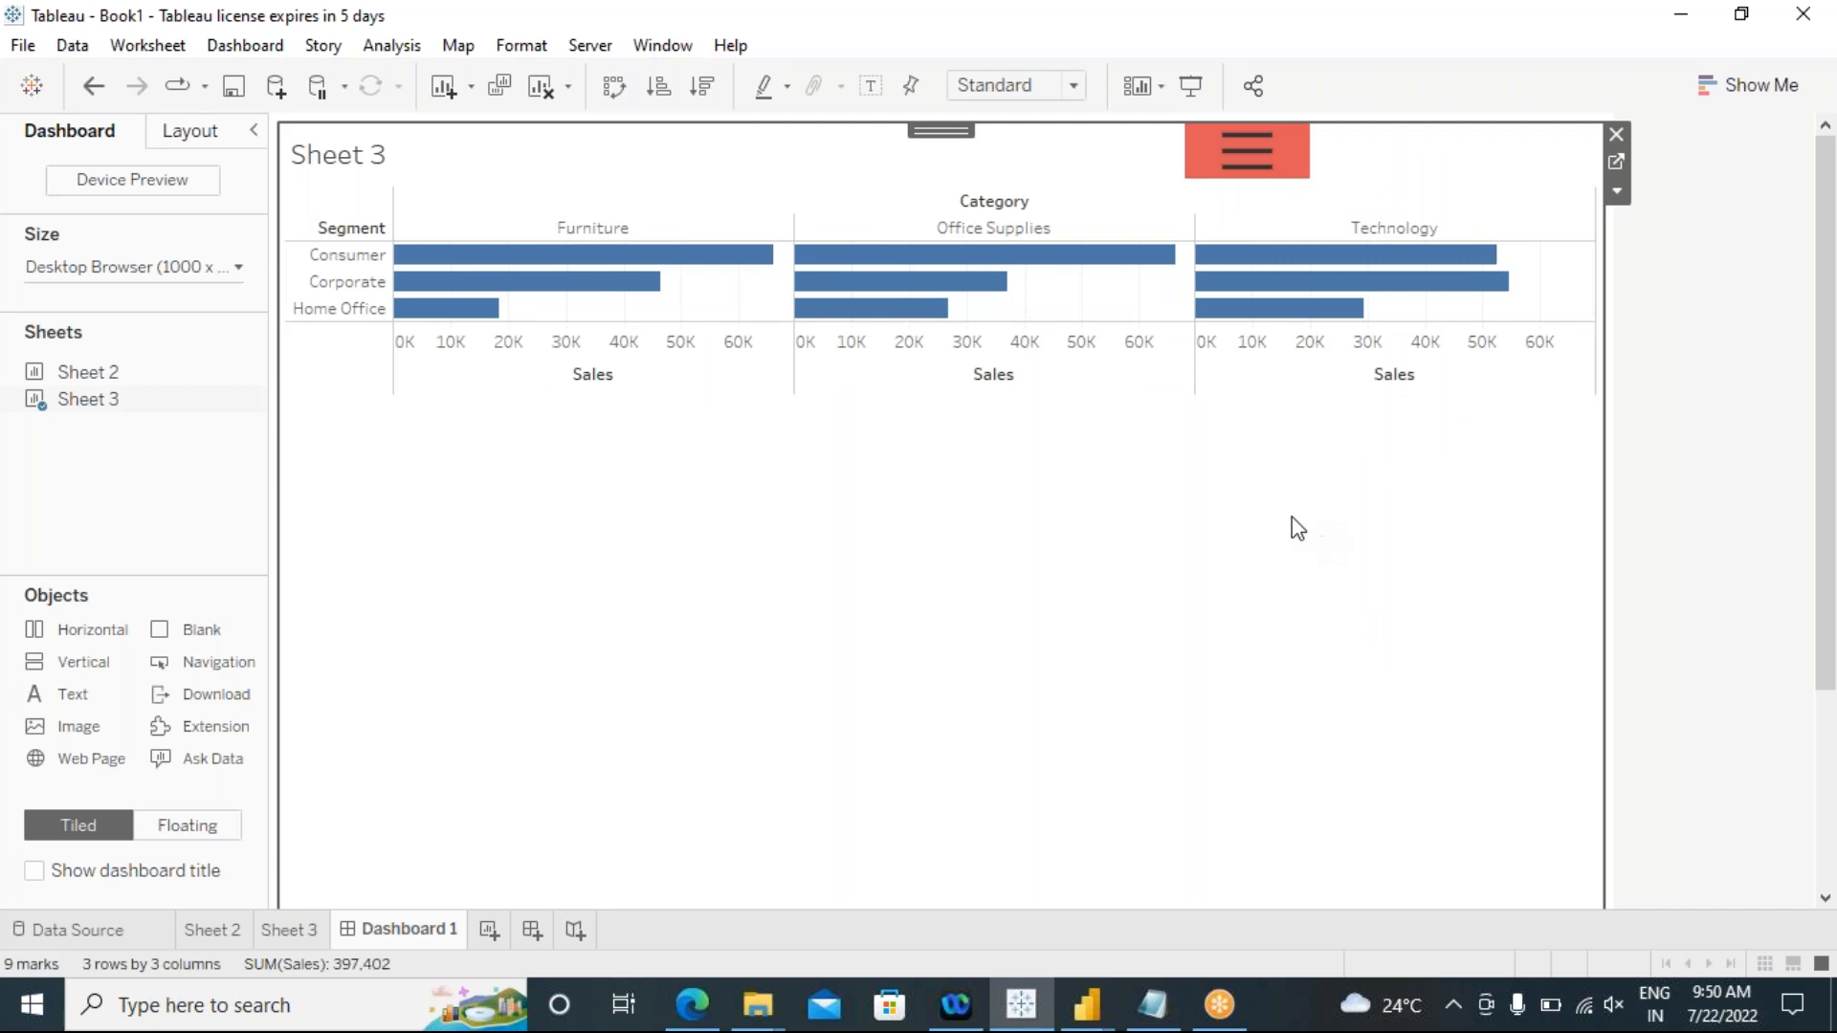
Step: Move the show/hide button to the upper right corner of the Sheet 3 chart
{"action": "left_click", "coordinate": [1238, 158]}
{"action": "left_click_drag", "start_coordinate": [1247, 130], "coordinate": [1540, 119]}
{"action": "left_click", "coordinate": [1249, 628]}
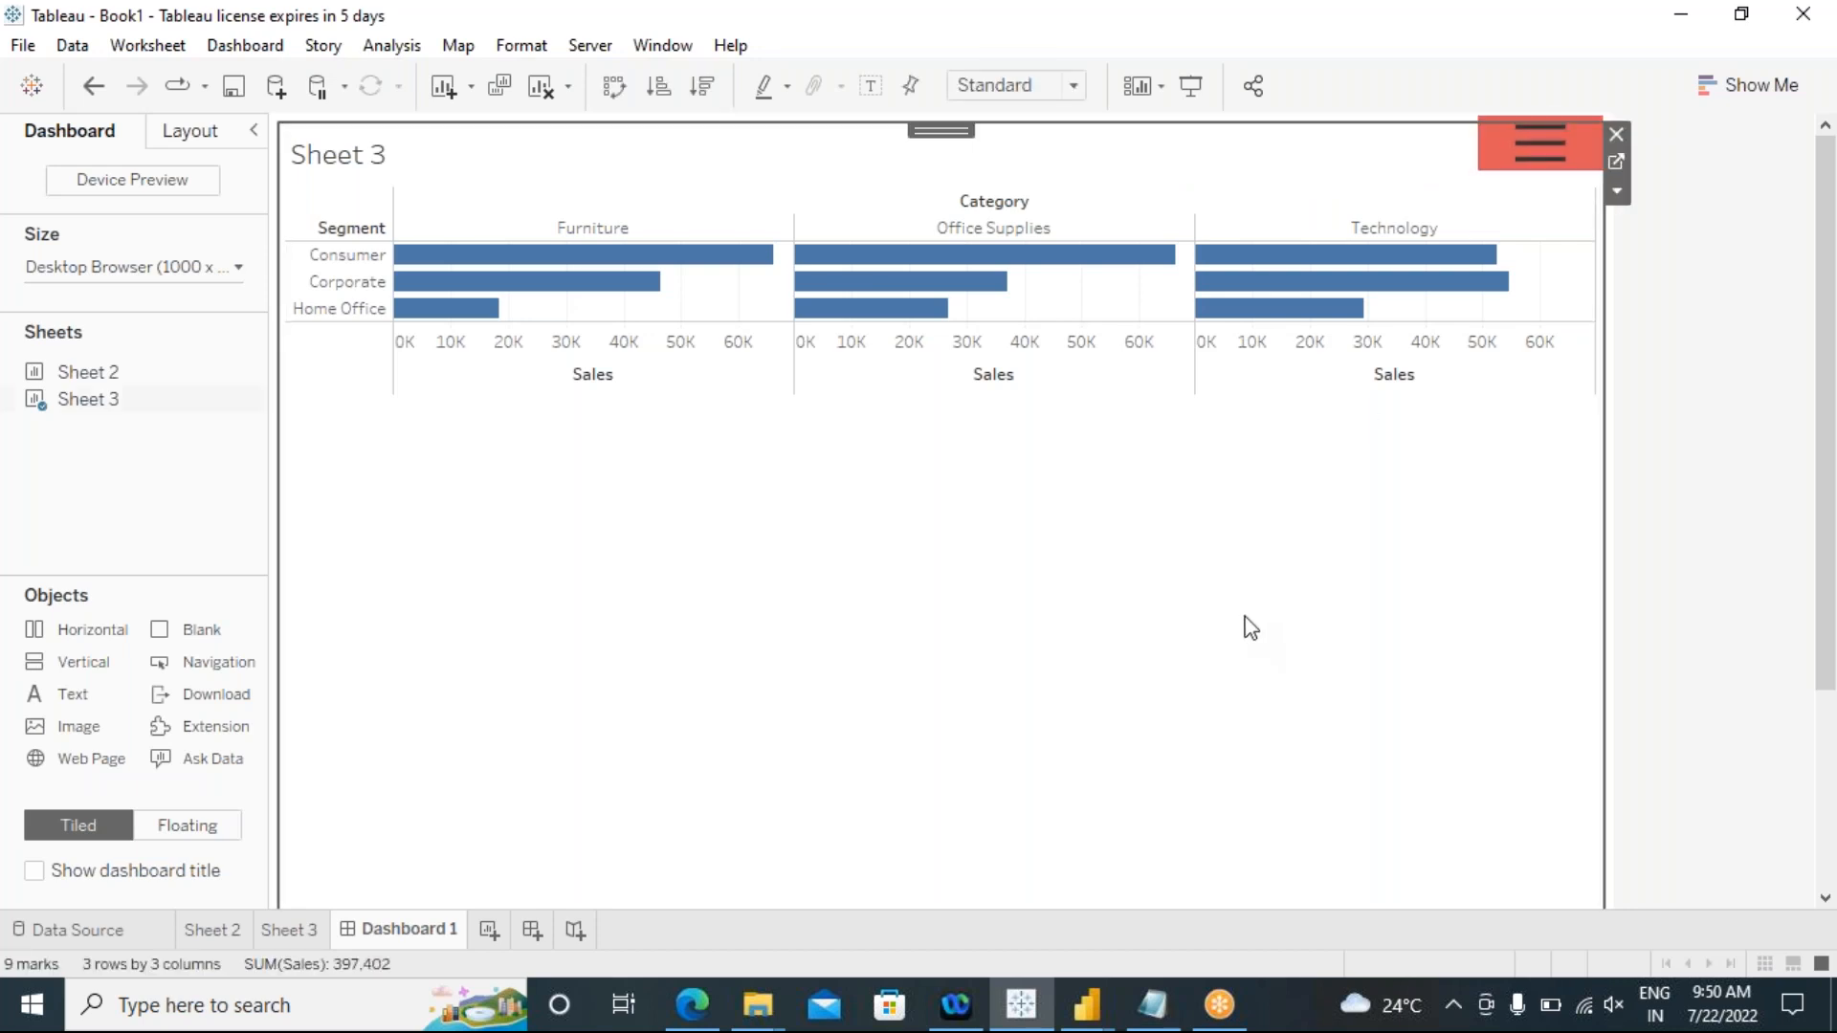